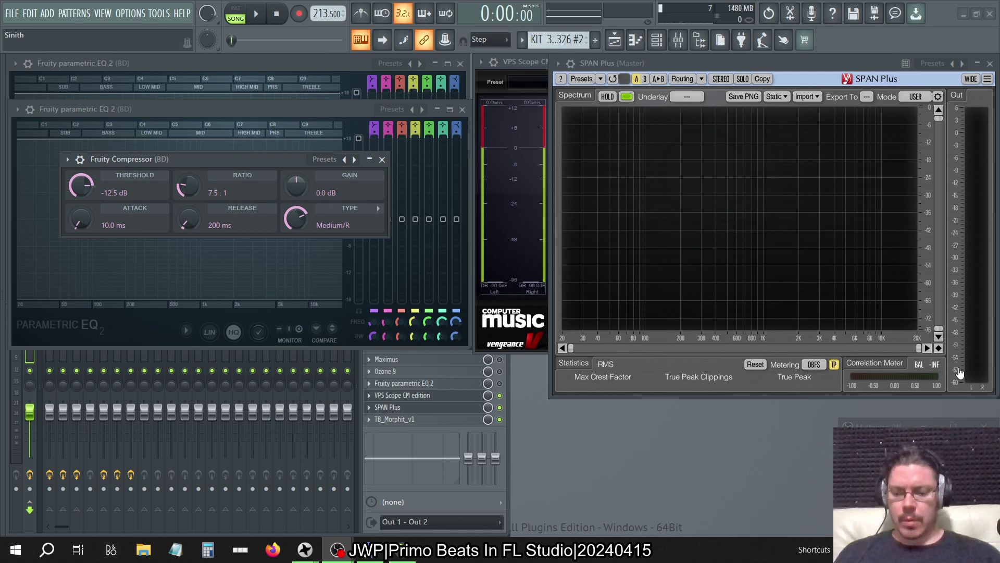
Clear the open plugin windows from the workspace so that only the mixer remains.
{"action": "key", "text": "alt+Tab"}
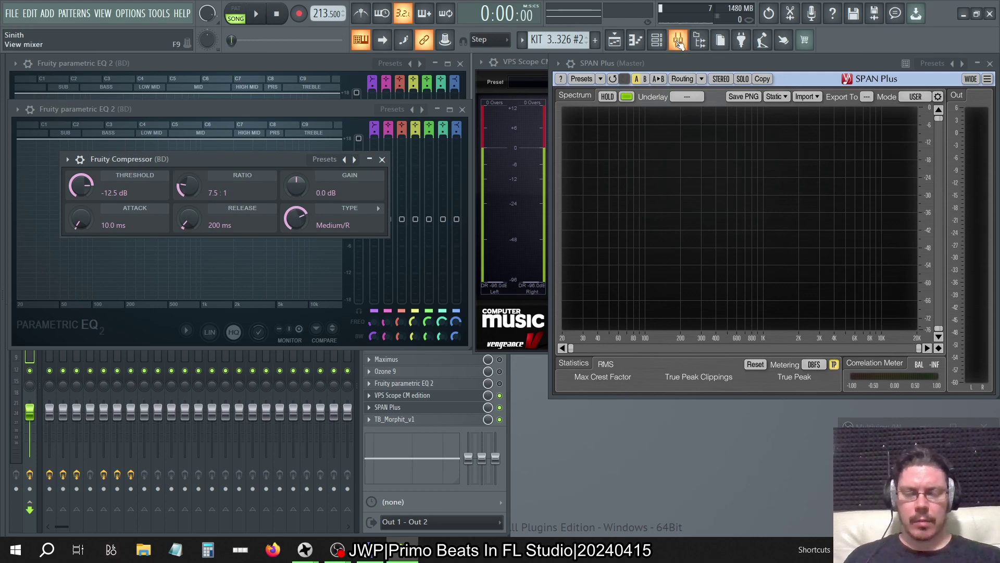
{"action": "left_click", "coordinate": [678, 43]}
{"action": "left_click", "coordinate": [678, 42]}
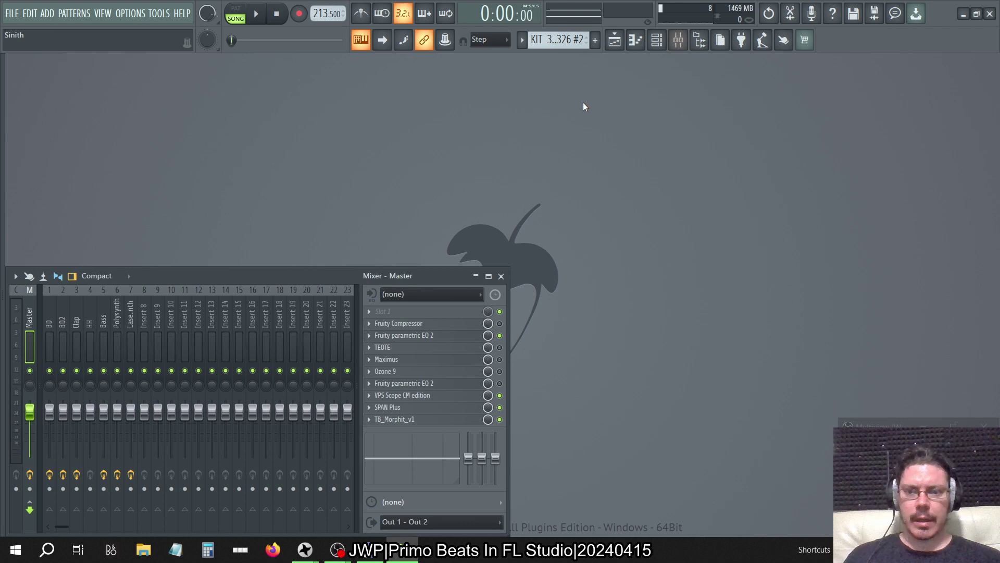
Review the effect chains of the Lasersynth, Polysynth, BD2 and BD mixer tracks, including BD's Fruity Compressor.
{"action": "left_click", "coordinate": [131, 315]}
{"action": "left_click", "coordinate": [118, 320]}
{"action": "left_click", "coordinate": [128, 320]}
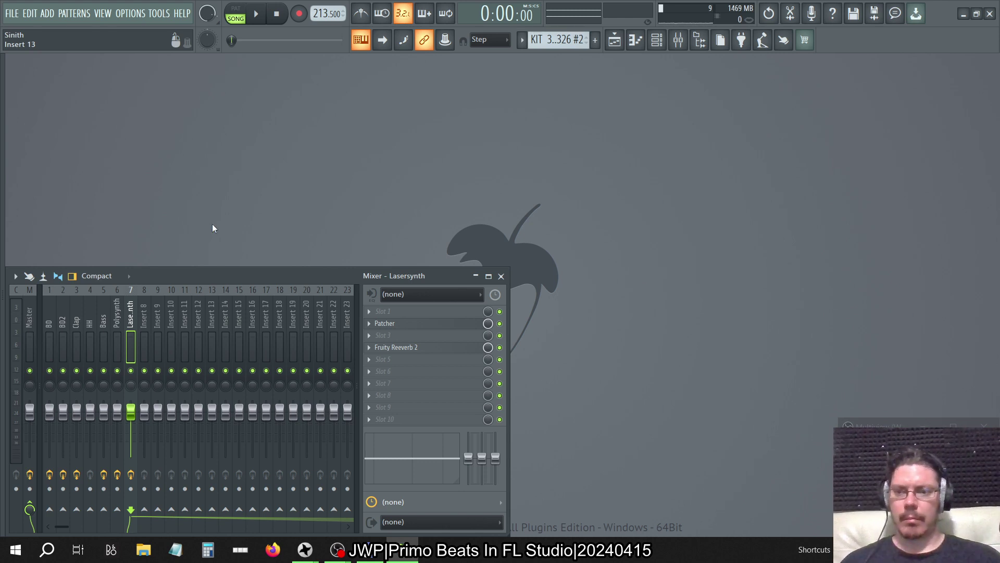
{"action": "left_click", "coordinate": [118, 312]}
{"action": "left_click", "coordinate": [63, 321]}
{"action": "left_click", "coordinate": [56, 323]}
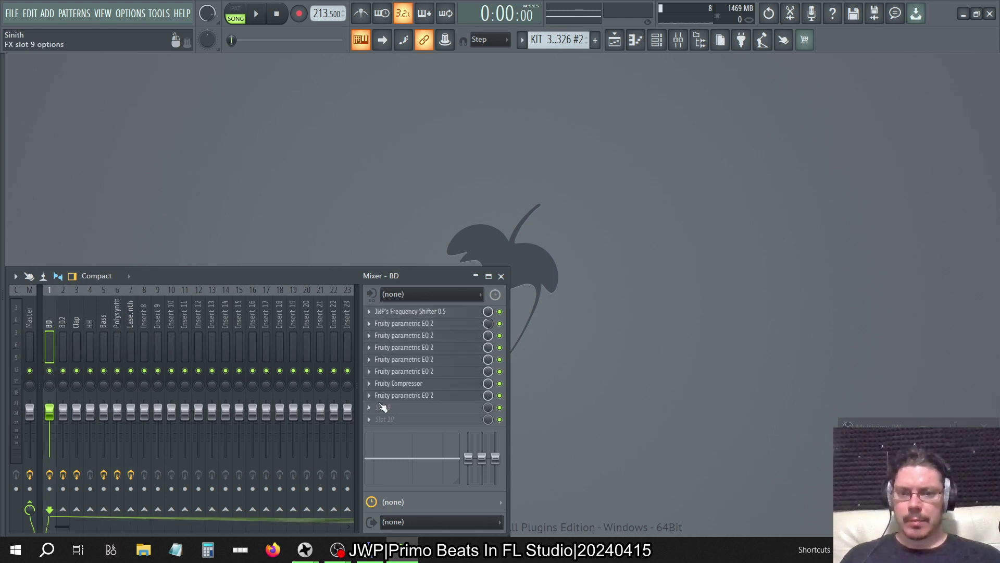
{"action": "left_click", "coordinate": [406, 384]}
{"action": "left_click", "coordinate": [407, 384]}
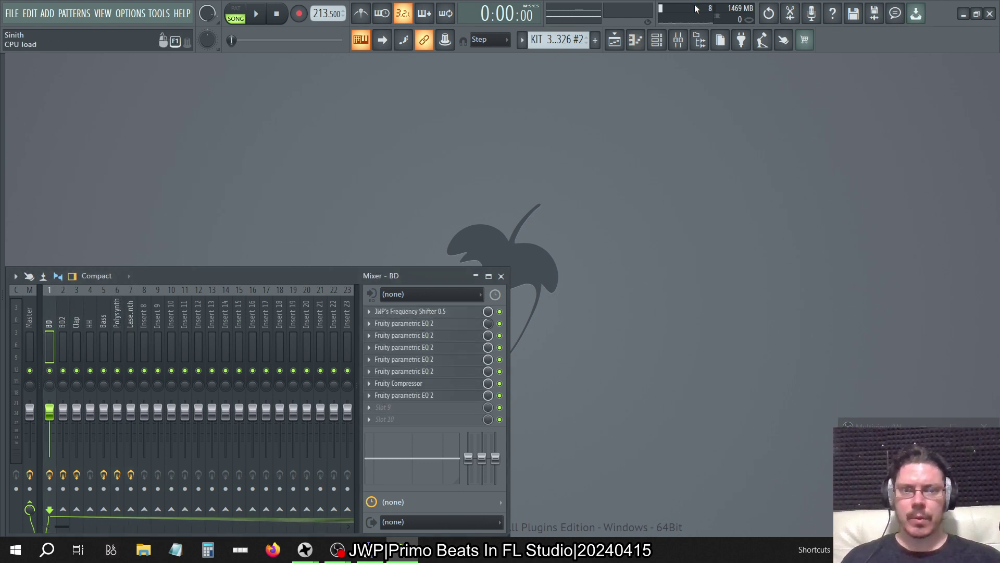
{"action": "left_click", "coordinate": [678, 46]}
{"action": "left_click", "coordinate": [678, 46]}
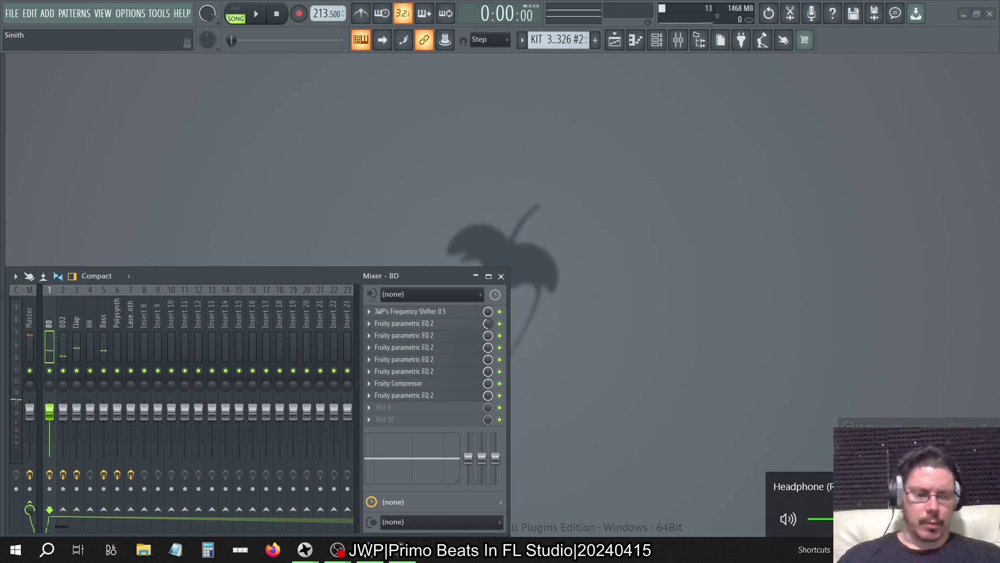
Select the headphones as the system playback device and audition the song briefly.
{"action": "left_click", "coordinate": [988, 486]}
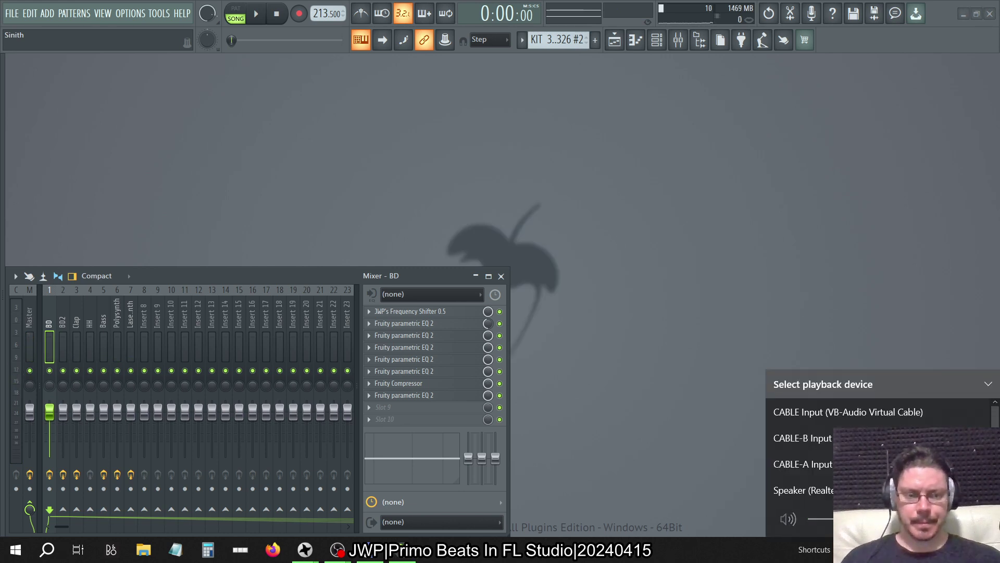
{"action": "scroll", "coordinate": [802, 490], "scroll_direction": "down", "scroll_amount": 1}
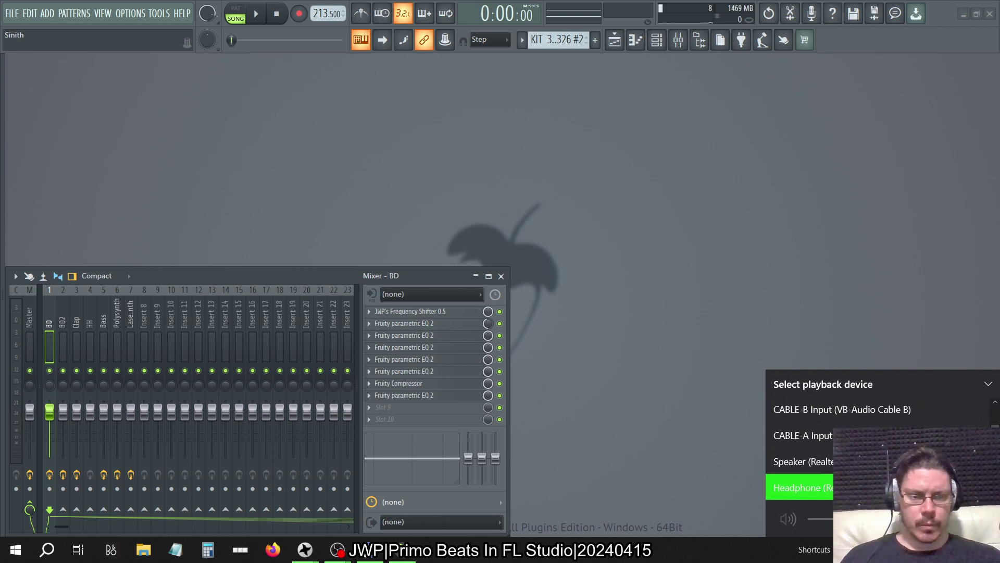
{"action": "left_click", "coordinate": [797, 487]}
{"action": "left_click", "coordinate": [733, 484]}
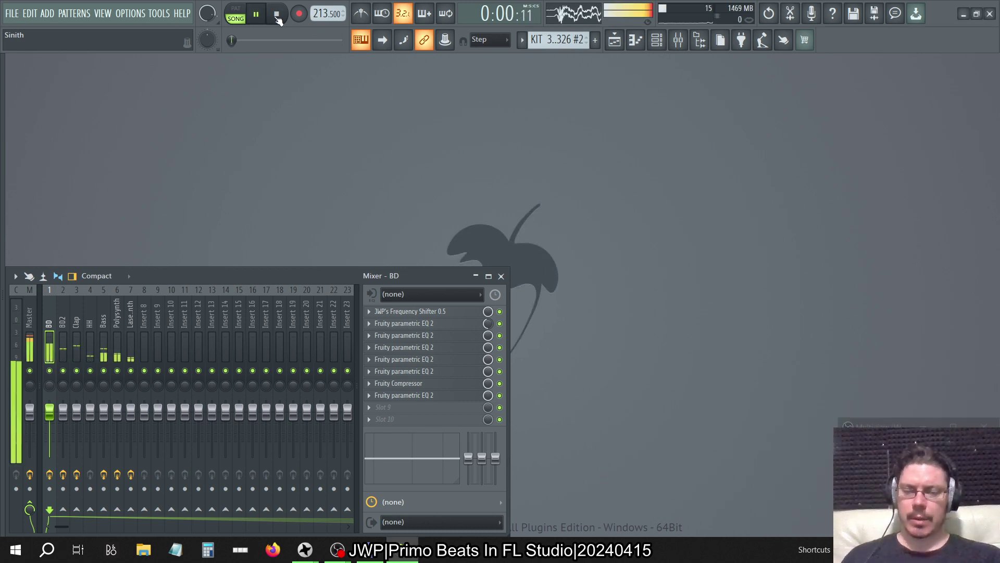
{"action": "key", "text": "alt+Tab"}
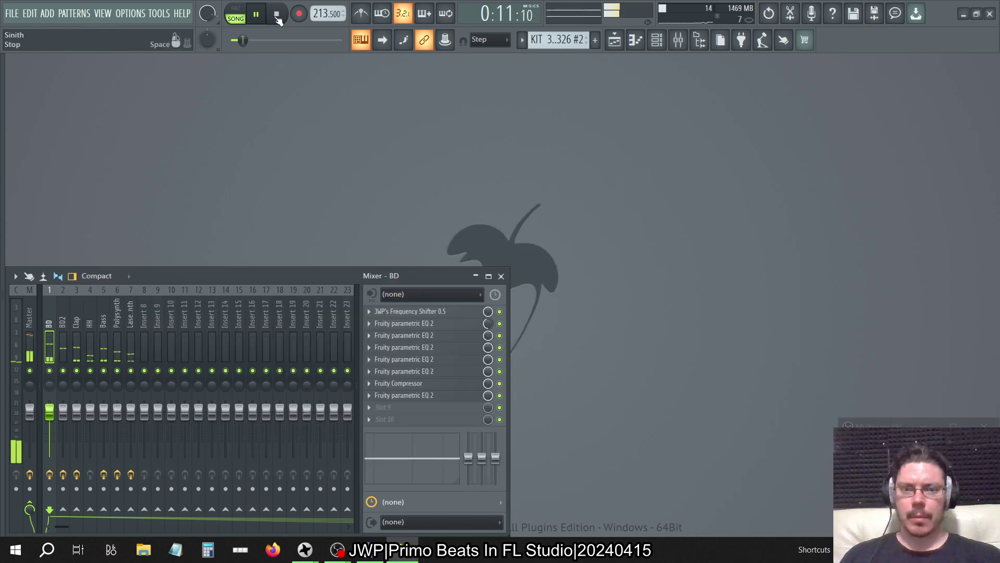
{"action": "left_click", "coordinate": [276, 17]}
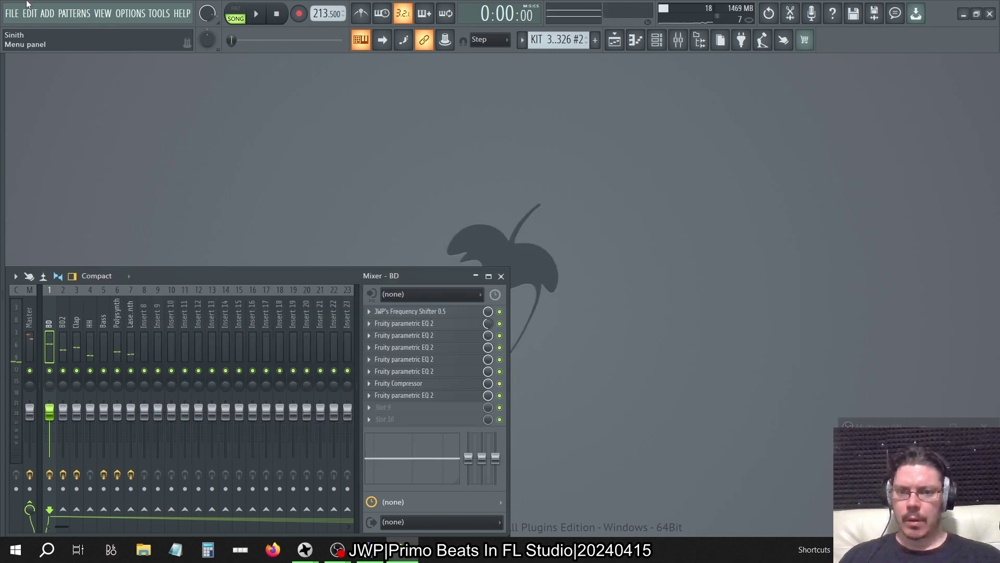
Move the mixer up beneath the toolbars and make it taller and narrower, with the BD track selected.
{"action": "left_click_drag", "start_coordinate": [290, 277], "coordinate": [289, 64]}
{"action": "left_click", "coordinate": [94, 110]}
{"action": "left_click", "coordinate": [62, 107]}
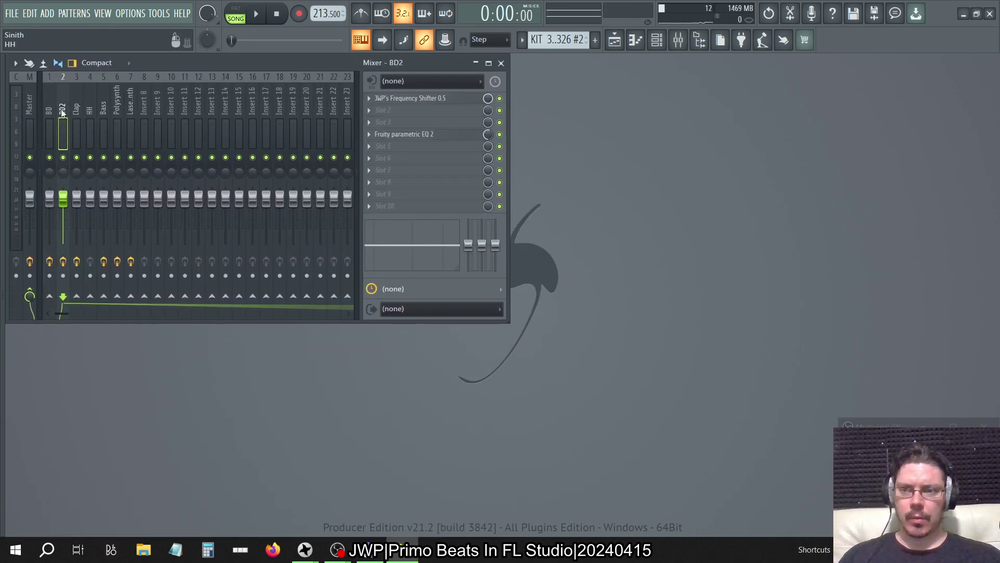
{"action": "left_click", "coordinate": [46, 104]}
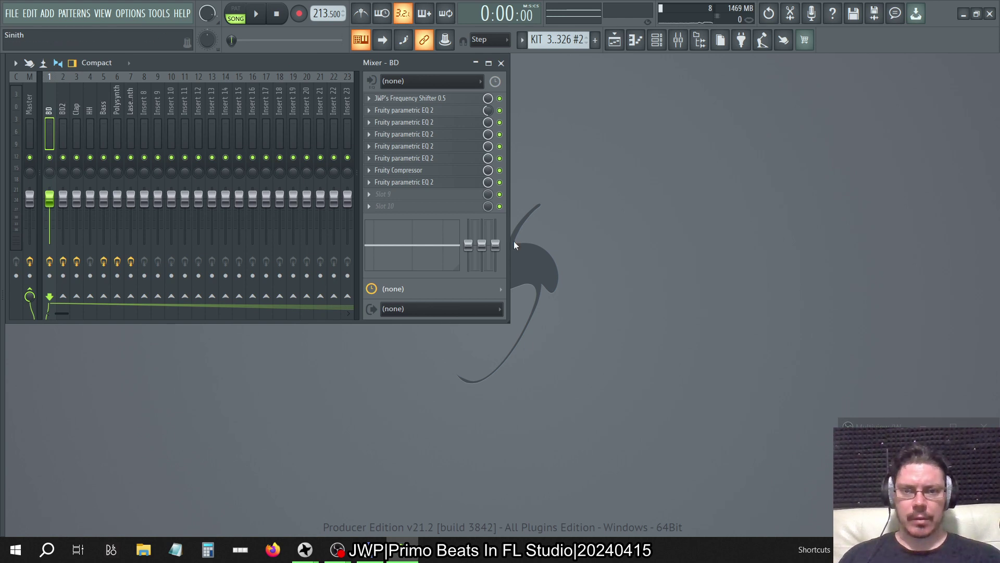
{"action": "left_click_drag", "start_coordinate": [507, 322], "coordinate": [474, 449]}
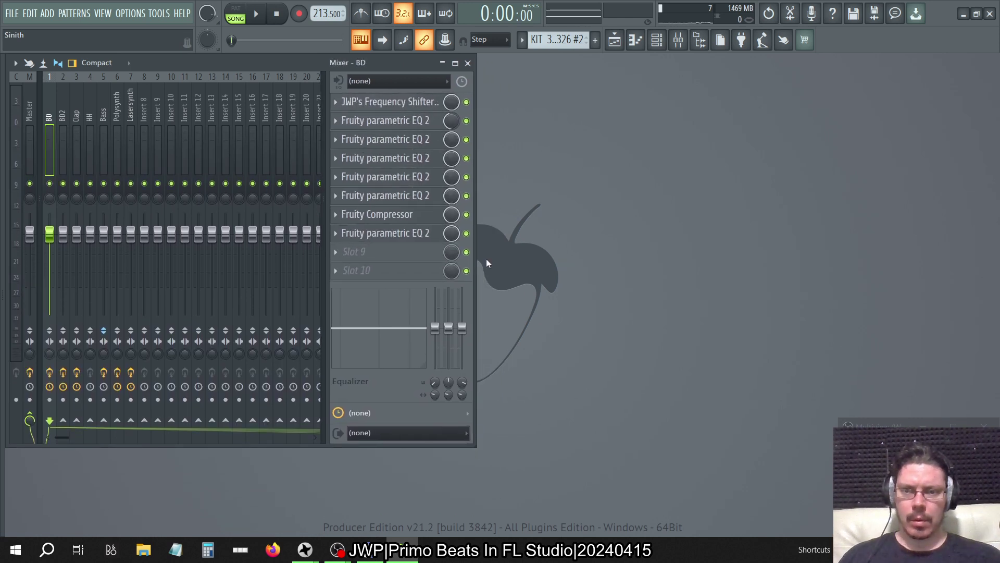
{"action": "left_click_drag", "start_coordinate": [474, 107], "coordinate": [423, 109]}
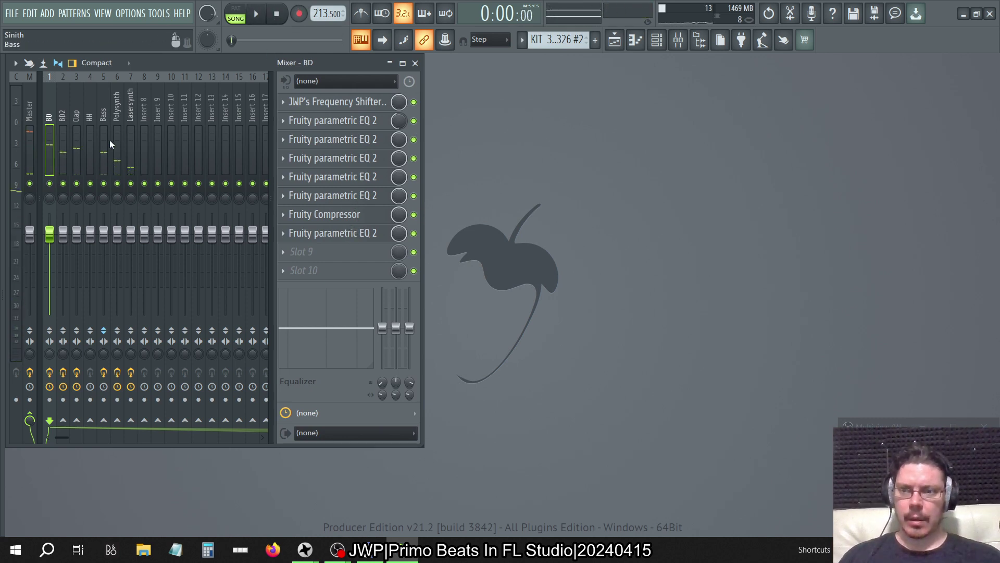
Inspect the BD track's Fruity Compressor settings and compare the effect chains of BD and BD2.
{"action": "left_click", "coordinate": [339, 215]}
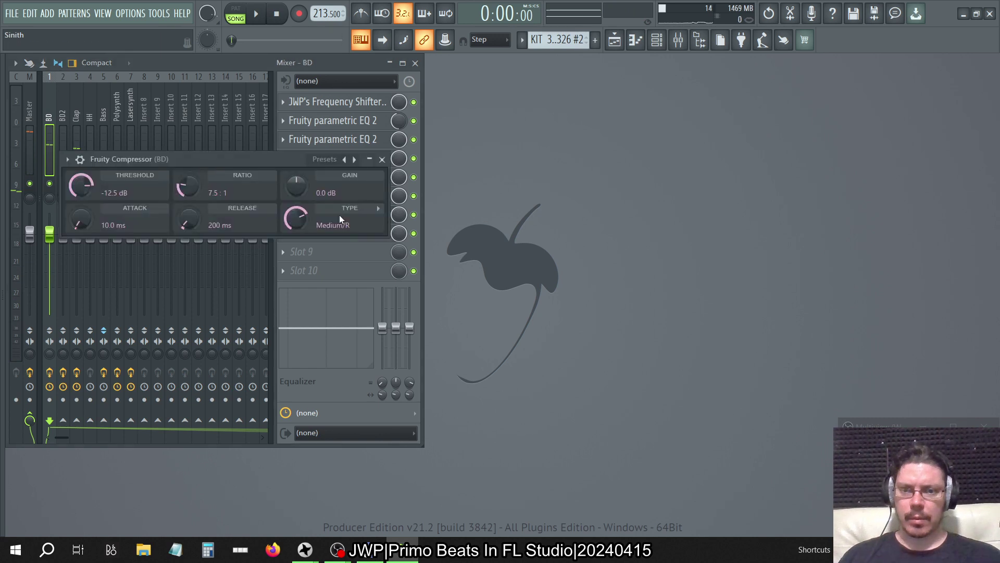
{"action": "left_click", "coordinate": [390, 160]}
{"action": "left_click", "coordinate": [64, 97]}
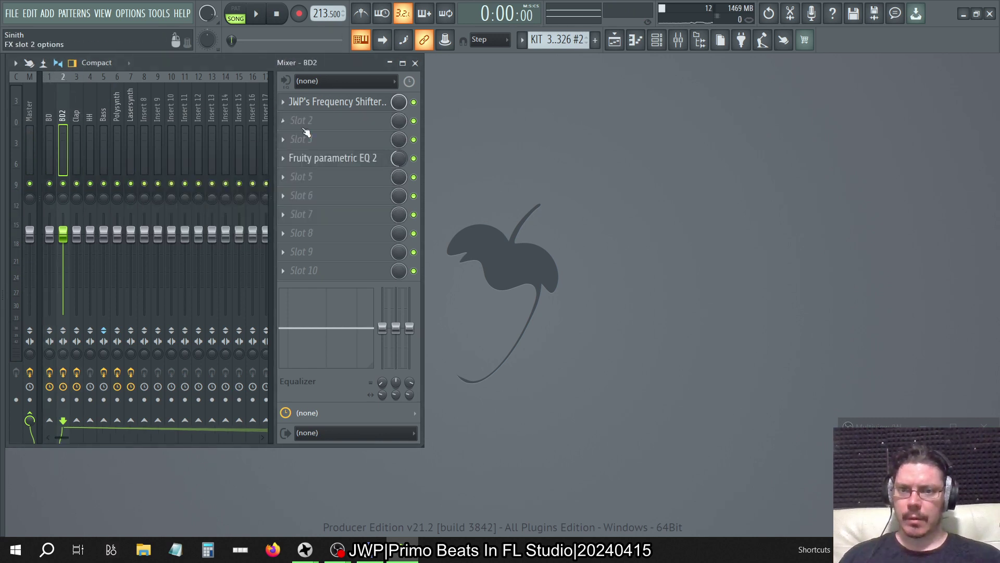
{"action": "left_click", "coordinate": [49, 107]}
On the BD2 track, move Fruity parametric EQ 2 to slot 2 and load a Fruity Compressor in slot 8.
{"action": "left_click", "coordinate": [62, 112]}
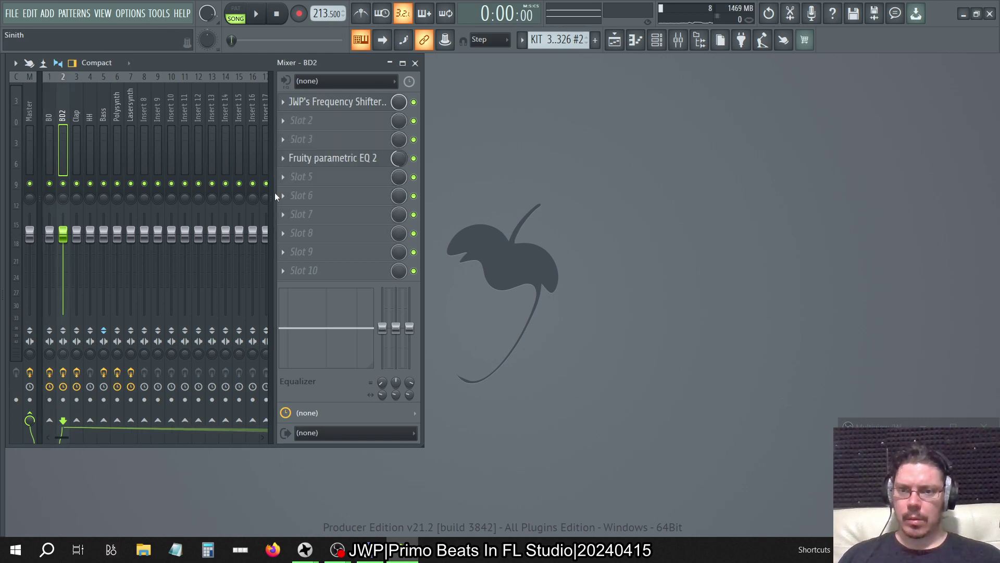
{"action": "left_click_drag", "start_coordinate": [329, 157], "coordinate": [329, 125]}
{"action": "left_click", "coordinate": [298, 233]}
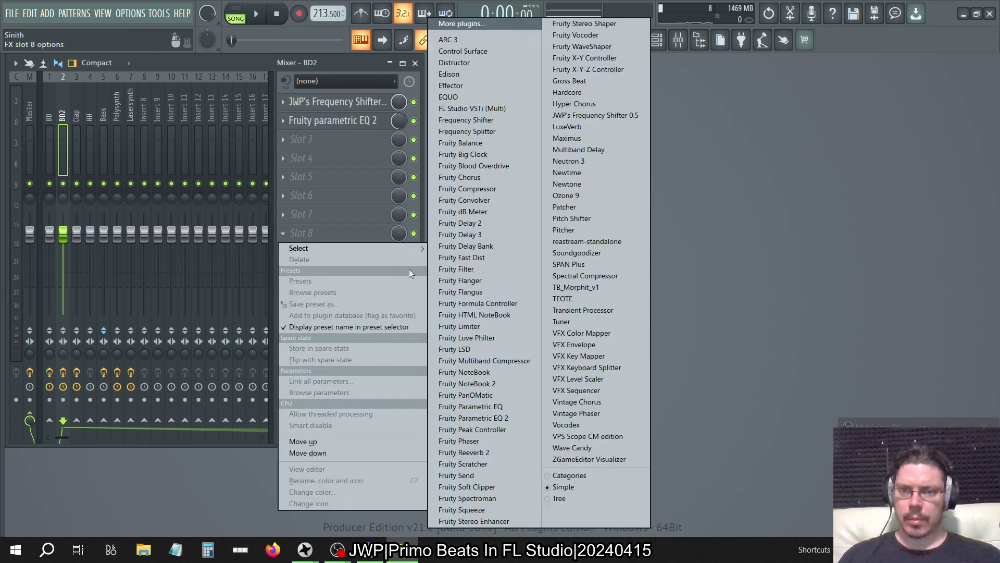
{"action": "left_click", "coordinate": [495, 188]}
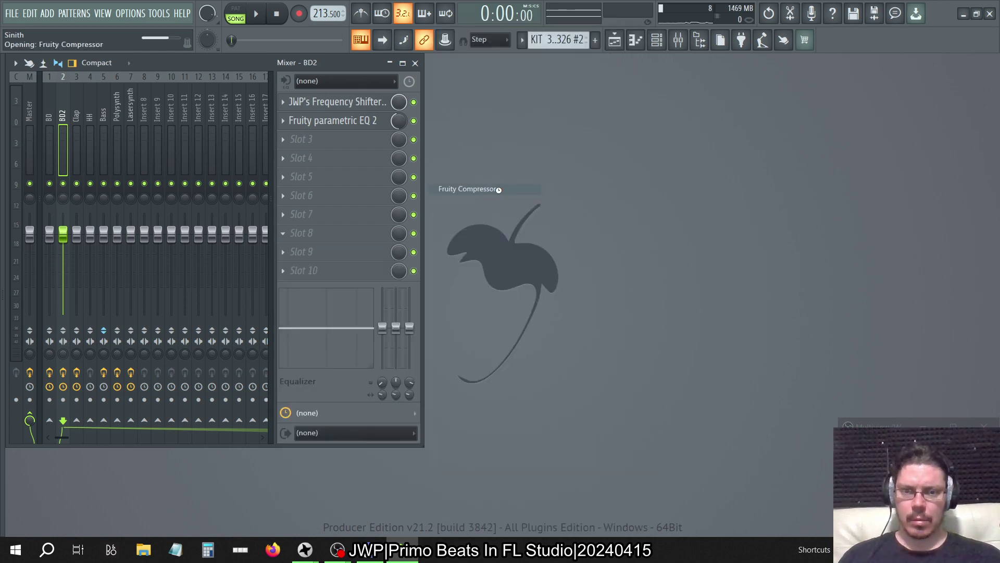
Apply the Drums preset to BD2's Fruity Compressor with its gain set to 0.0 dB, and bypass the effect.
{"action": "right_click", "coordinate": [383, 189]}
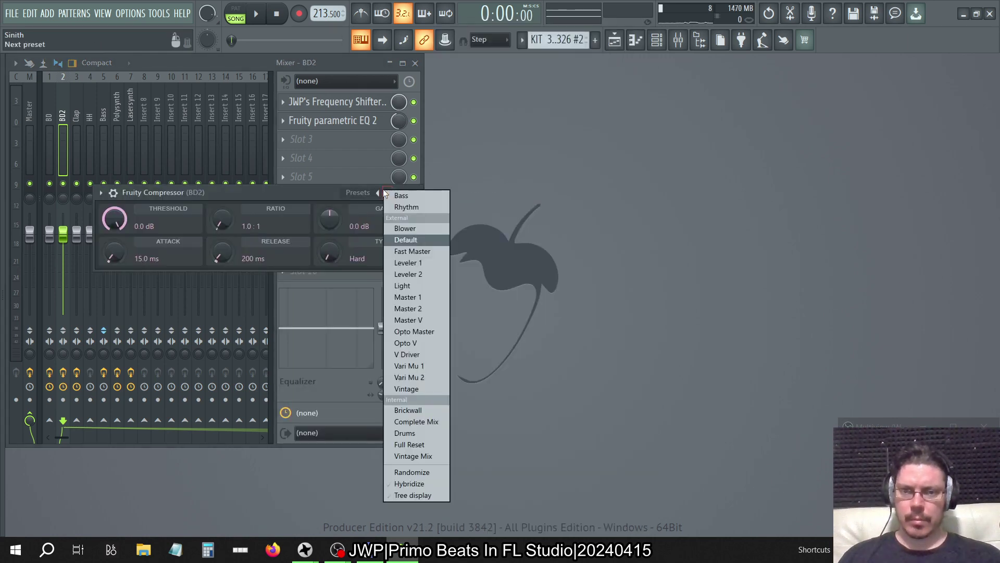
{"action": "left_click", "coordinate": [411, 438]}
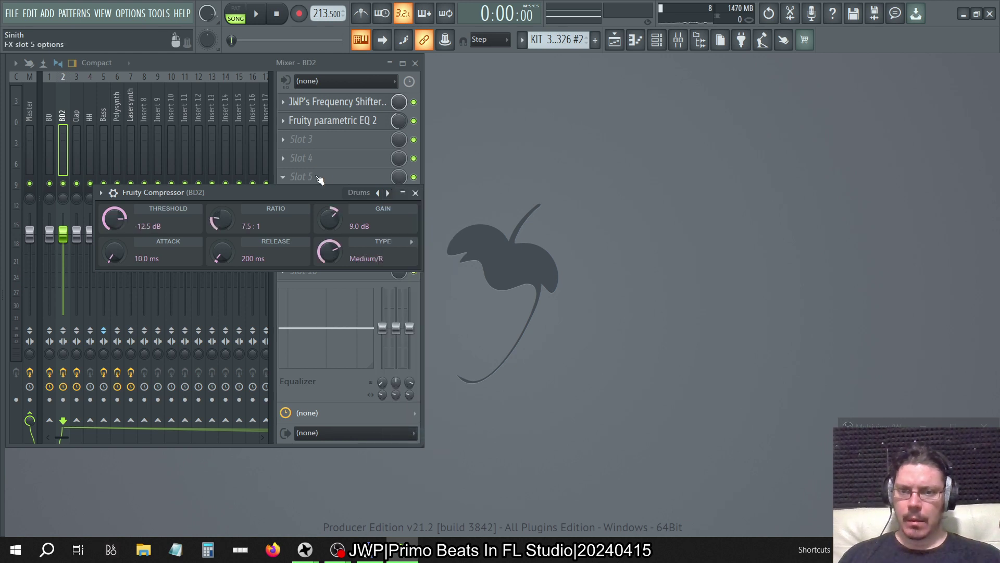
{"action": "right_click", "coordinate": [336, 223]}
{"action": "key", "text": "Escape"}
{"action": "left_click", "coordinate": [415, 193]}
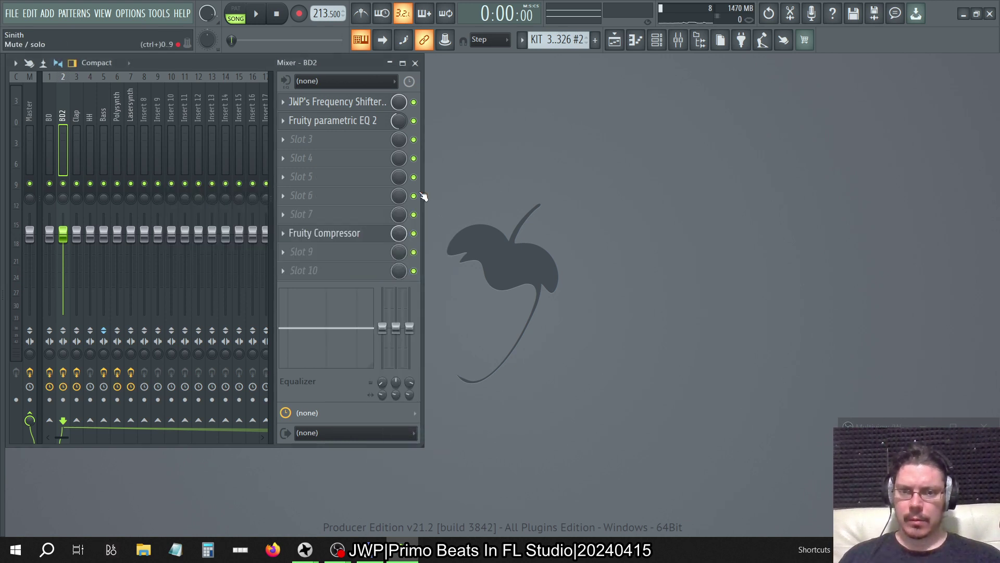
{"action": "left_click", "coordinate": [415, 234]}
Add a Fruity Parametric EQ 2 in slot 3 of BD2 and check the compressor's settings.
{"action": "left_click", "coordinate": [291, 148]}
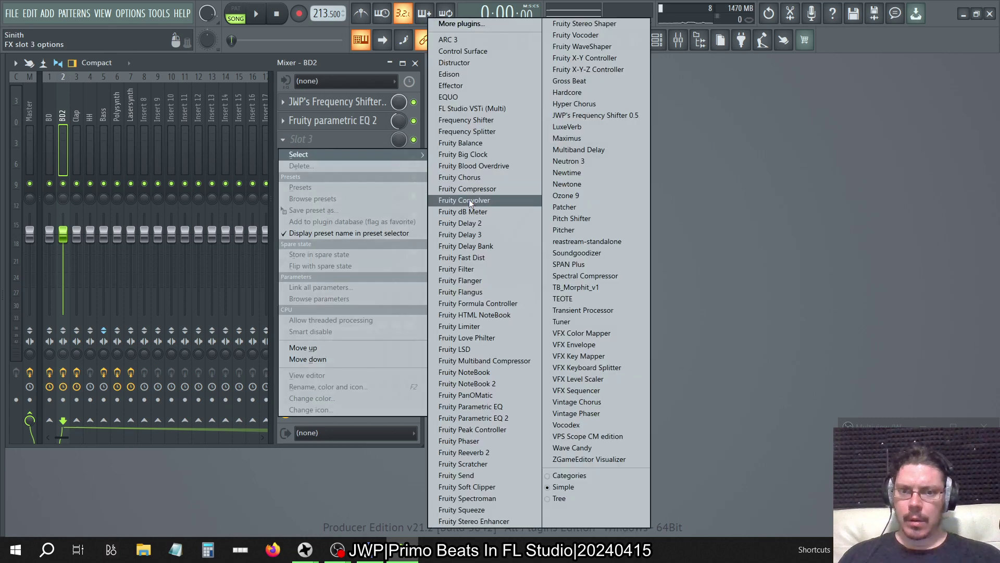
{"action": "left_click", "coordinate": [469, 419]}
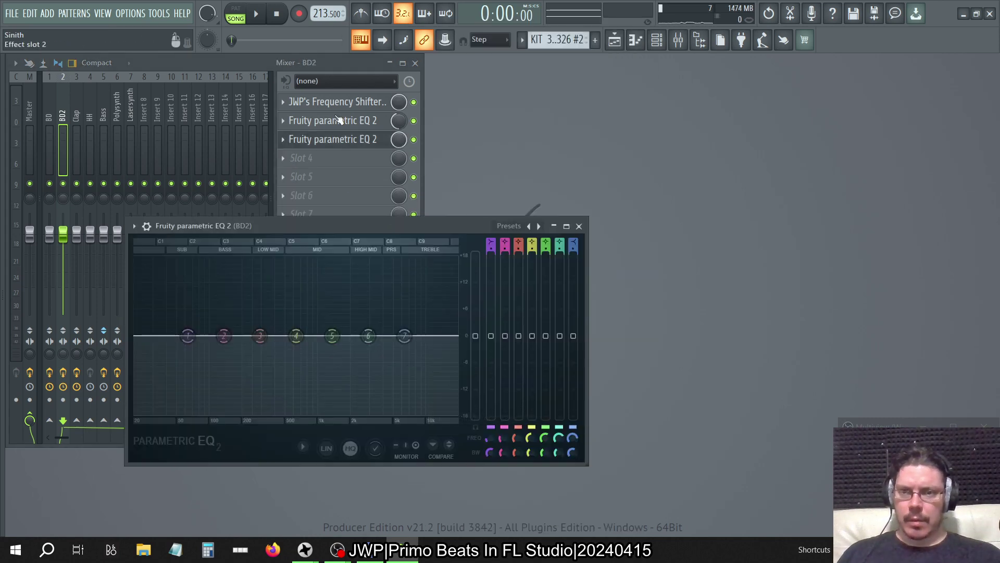
{"action": "left_click", "coordinate": [250, 61]}
{"action": "left_click", "coordinate": [347, 235]}
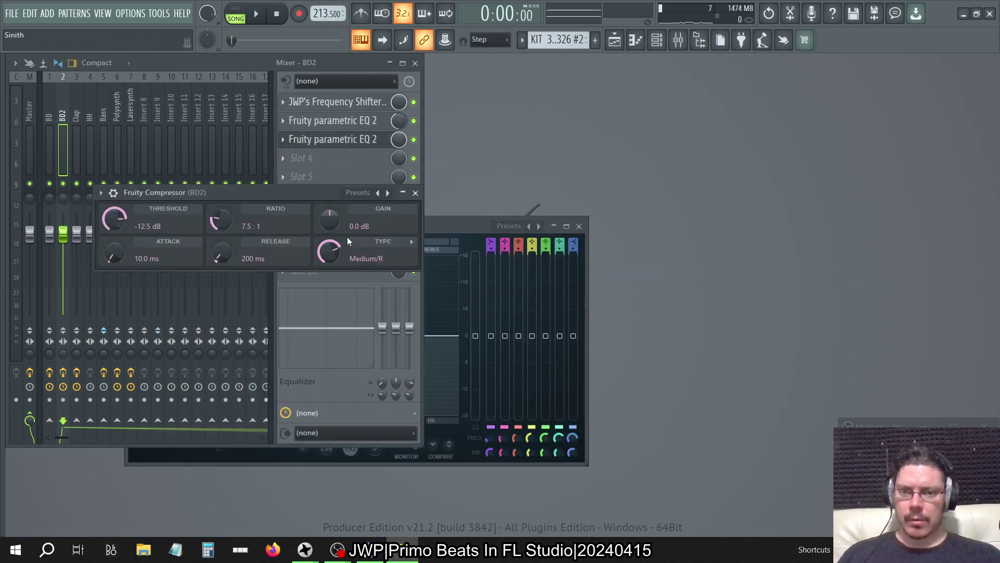
{"action": "left_click", "coordinate": [415, 193]}
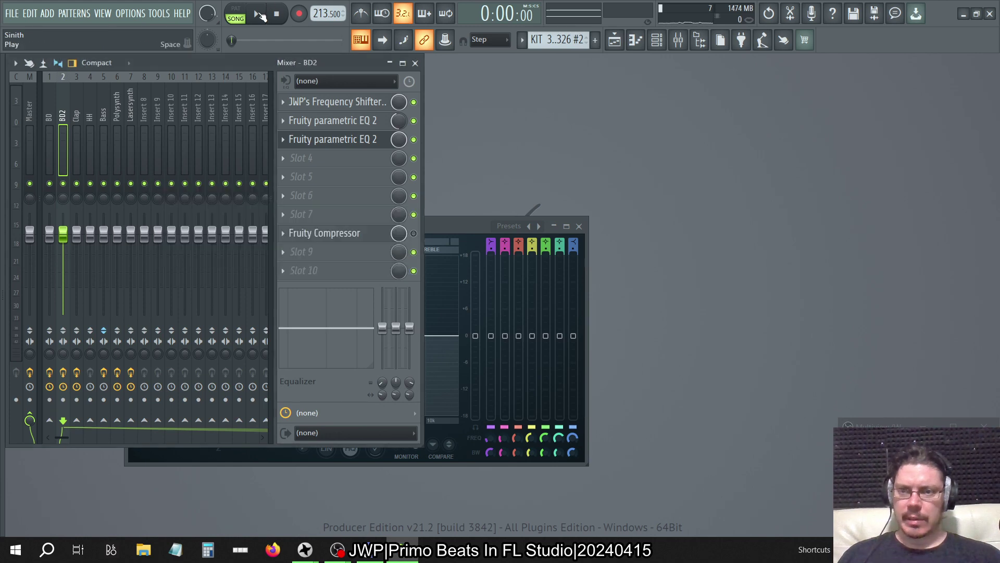
Solo the BD2 track and audition it with the mixer moved clear of the EQ window.
{"action": "left_click", "coordinate": [63, 183], "text": "ctrl"}
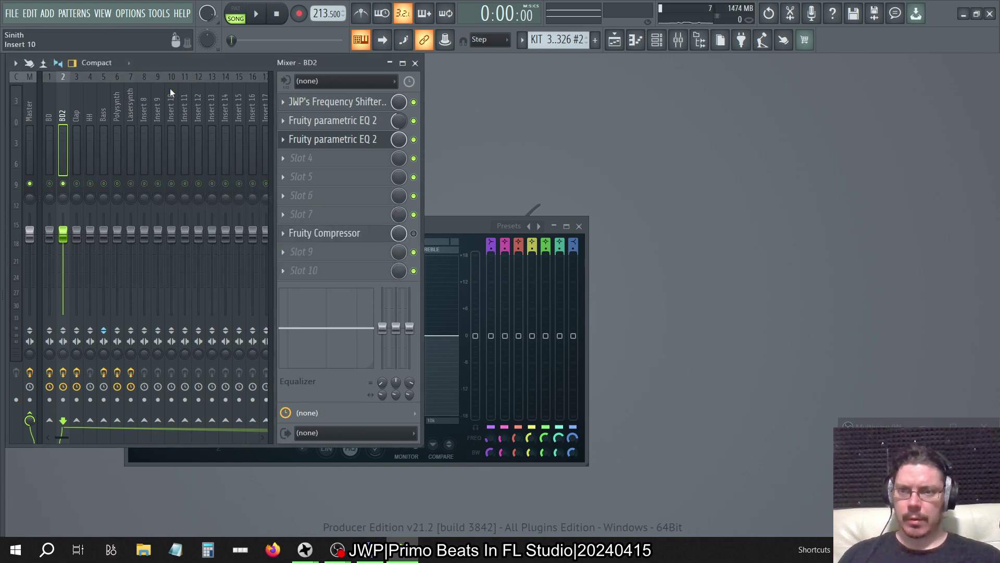
{"action": "left_click_drag", "start_coordinate": [219, 70], "coordinate": [790, 70]}
{"action": "left_click", "coordinate": [256, 14]}
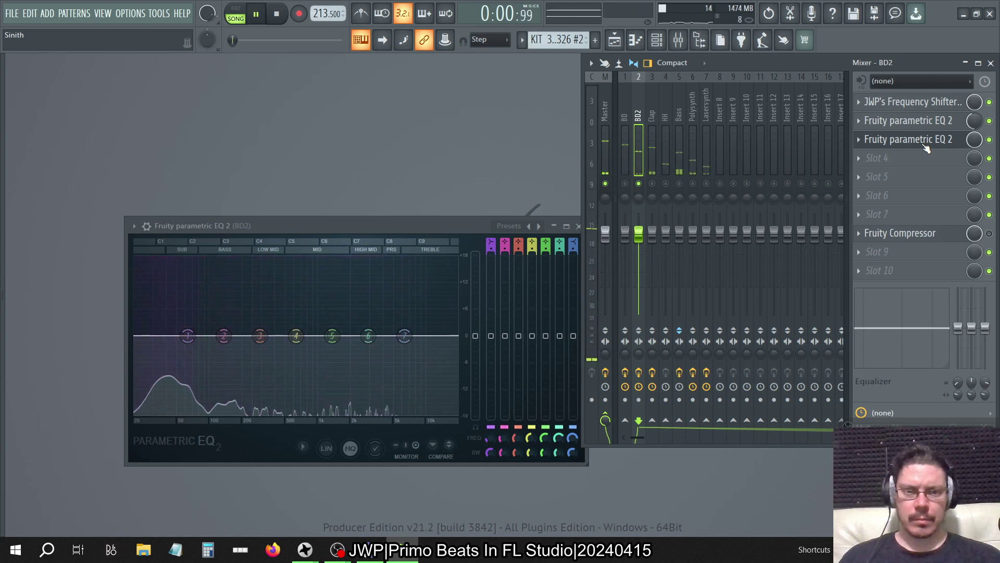
{"action": "key", "text": "space"}
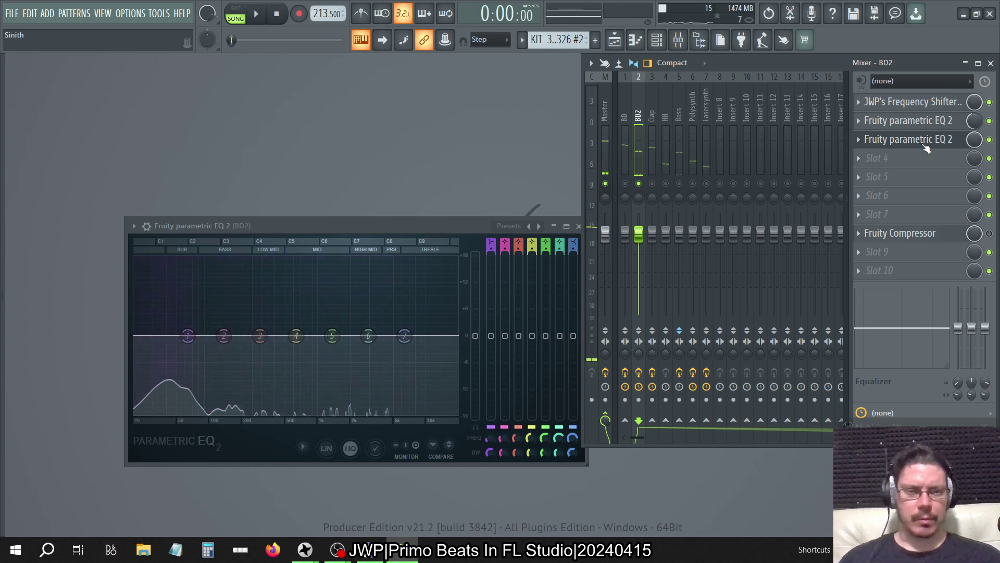
Raise the main level of BD2's slot 3 parametric EQ to 4.5 dB and play the song to hear it.
{"action": "left_click", "coordinate": [925, 146]}
{"action": "left_click", "coordinate": [921, 150]}
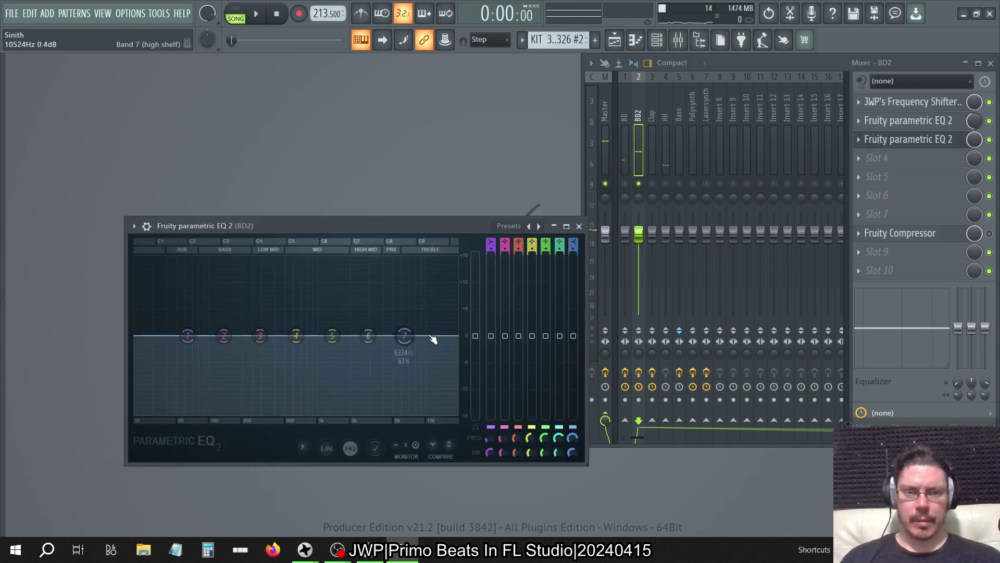
{"action": "left_click_drag", "start_coordinate": [475, 336], "coordinate": [475, 316]}
{"action": "key", "text": "space"}
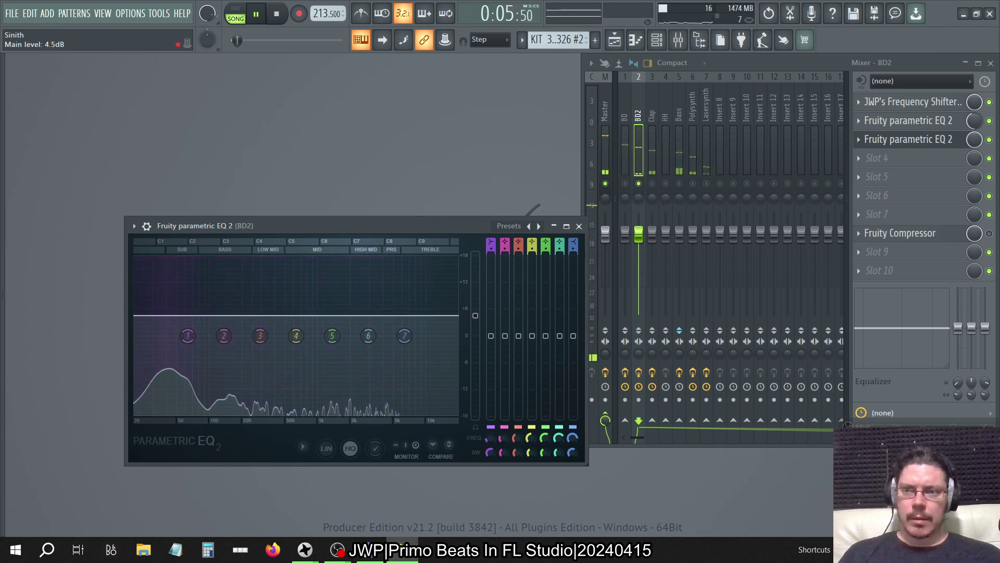
{"action": "left_click", "coordinate": [578, 226]}
Open VPS Scope CM edition from the Master track and move the mixer away to uncover the scope.
{"action": "left_click", "coordinate": [623, 100]}
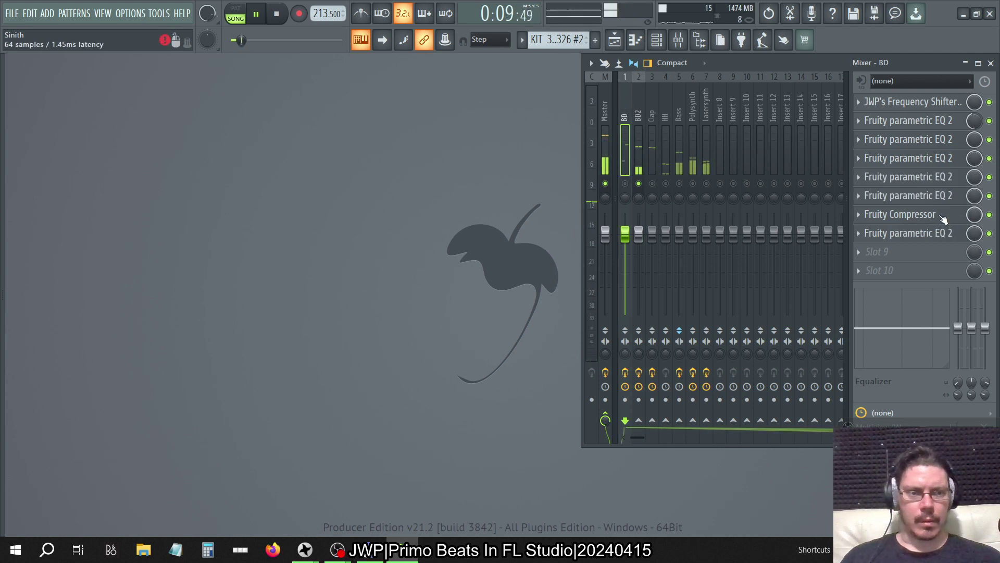
{"action": "left_click", "coordinate": [600, 103]}
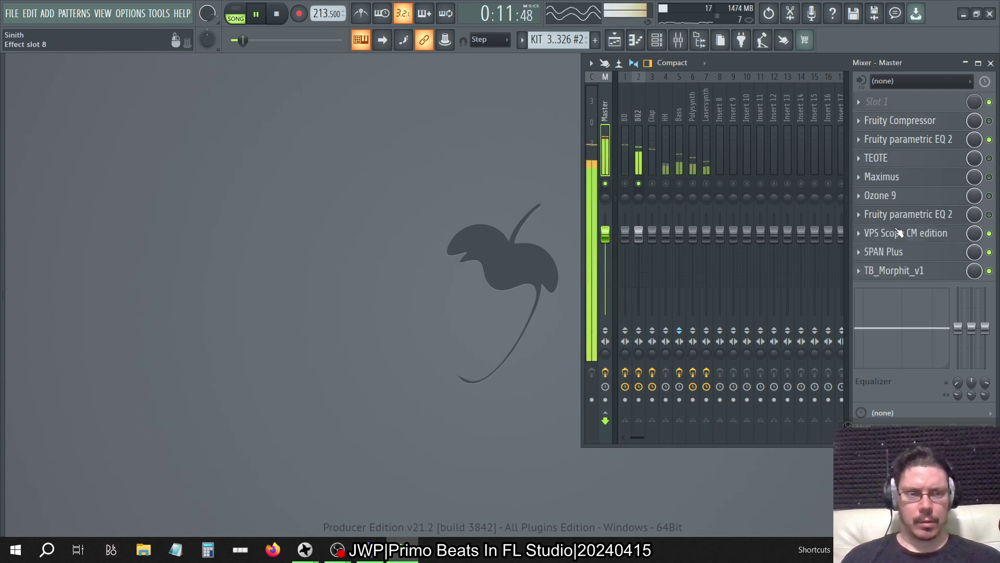
{"action": "left_click", "coordinate": [878, 229]}
{"action": "left_click_drag", "start_coordinate": [810, 67], "coordinate": [281, 68]}
{"action": "left_click", "coordinate": [791, 68]}
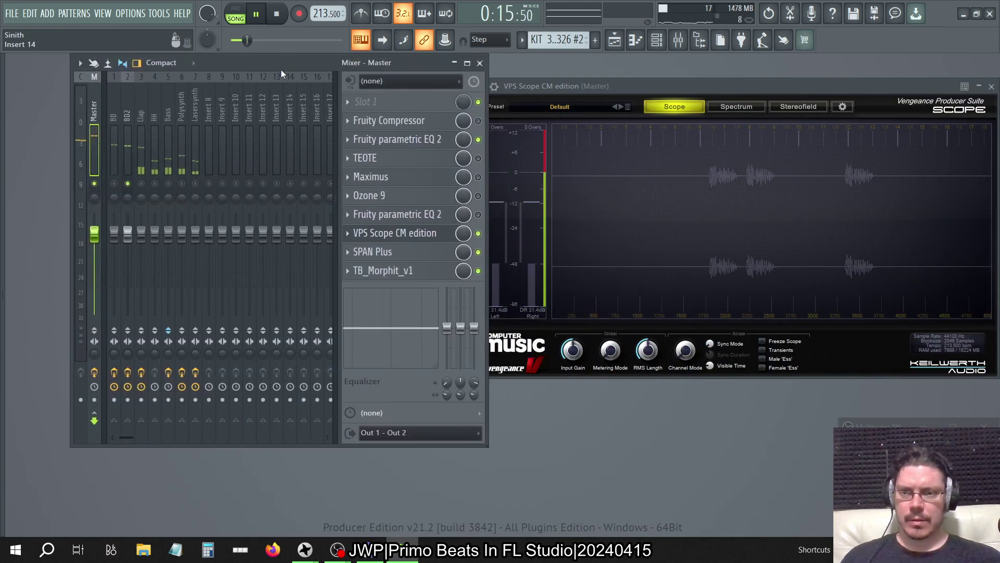
Stop the song and audition the G#3 drum note of KIT 320-326 #2 in the piano roll.
{"action": "key", "text": "space"}
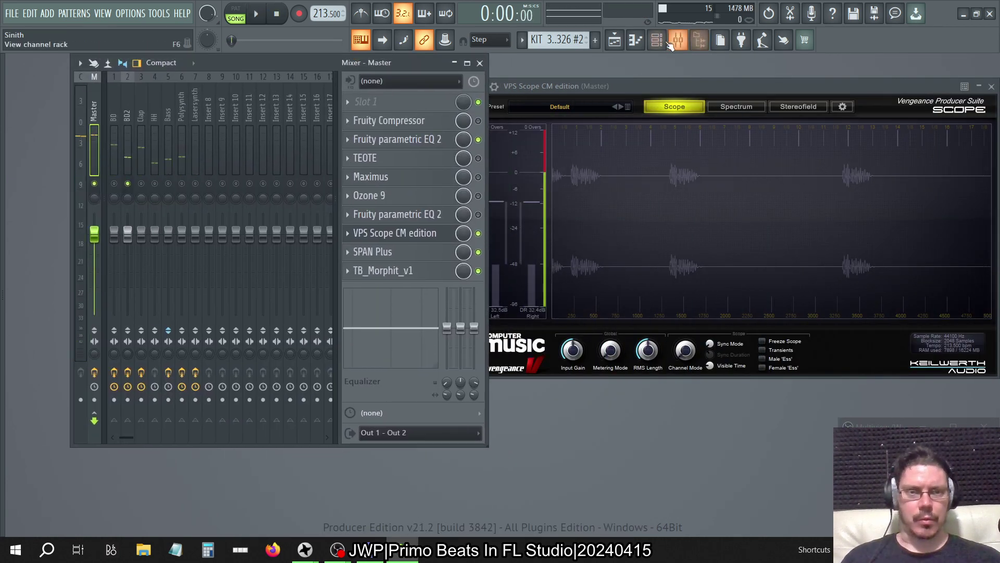
{"action": "left_click", "coordinate": [656, 40]}
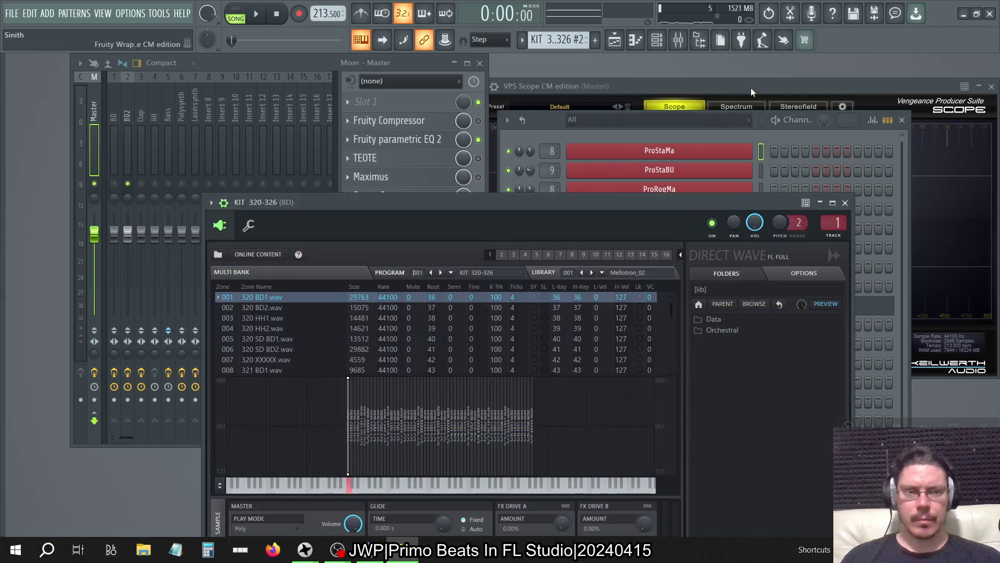
{"action": "left_click", "coordinate": [845, 203]}
{"action": "left_click", "coordinate": [835, 286]}
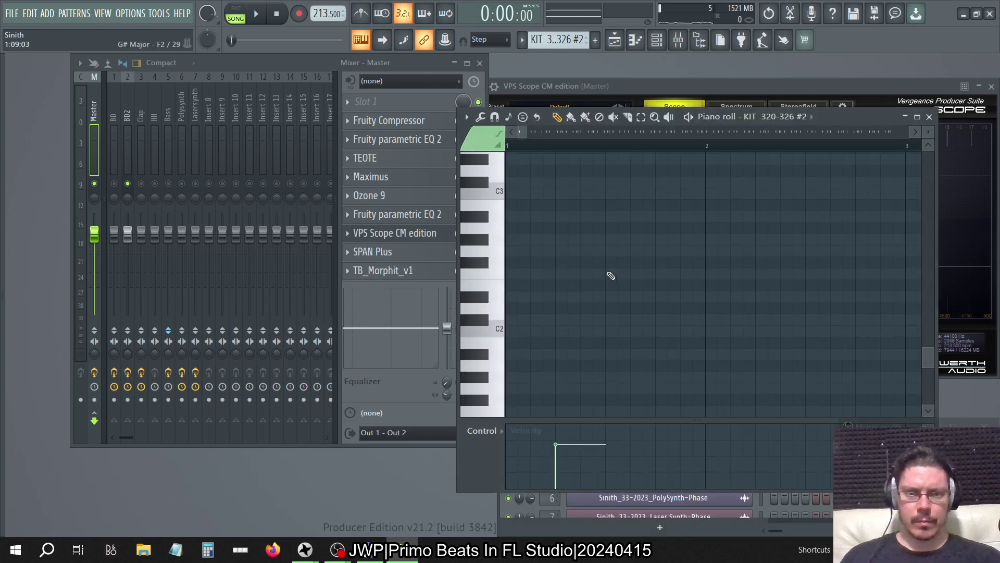
{"action": "scroll", "coordinate": [611, 276], "scroll_direction": "up", "scroll_amount": 5}
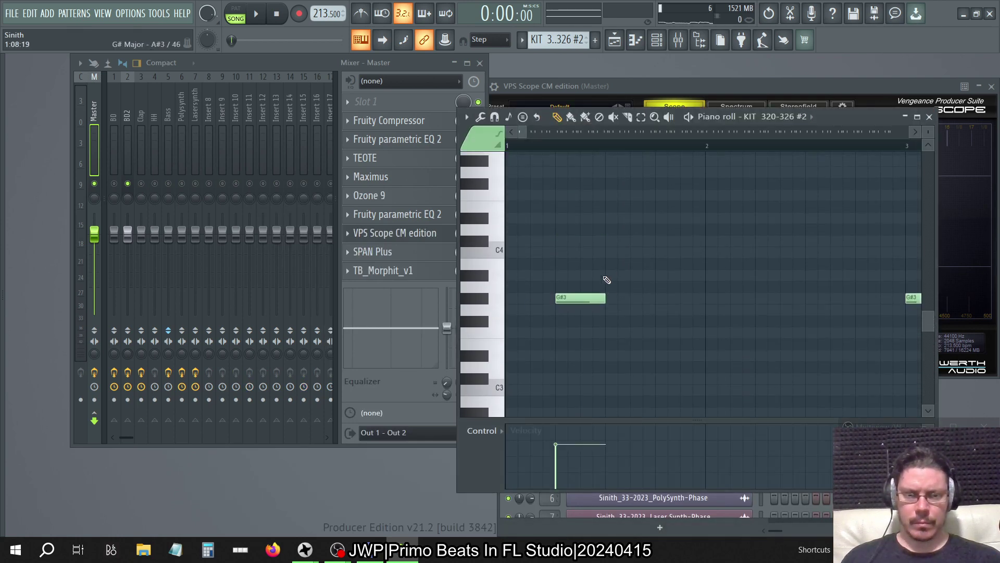
{"action": "left_click", "coordinate": [492, 304]}
{"action": "key", "text": "KP_Subtract"}
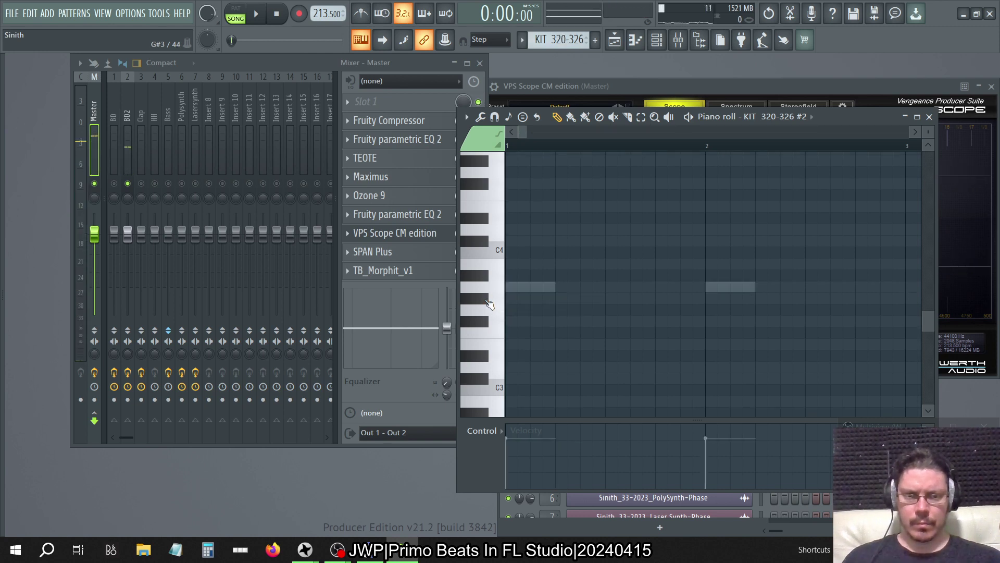
Switch the piano roll to KIT 320-326, unmute the BD track and audition its A3 note.
{"action": "left_click", "coordinate": [781, 116]}
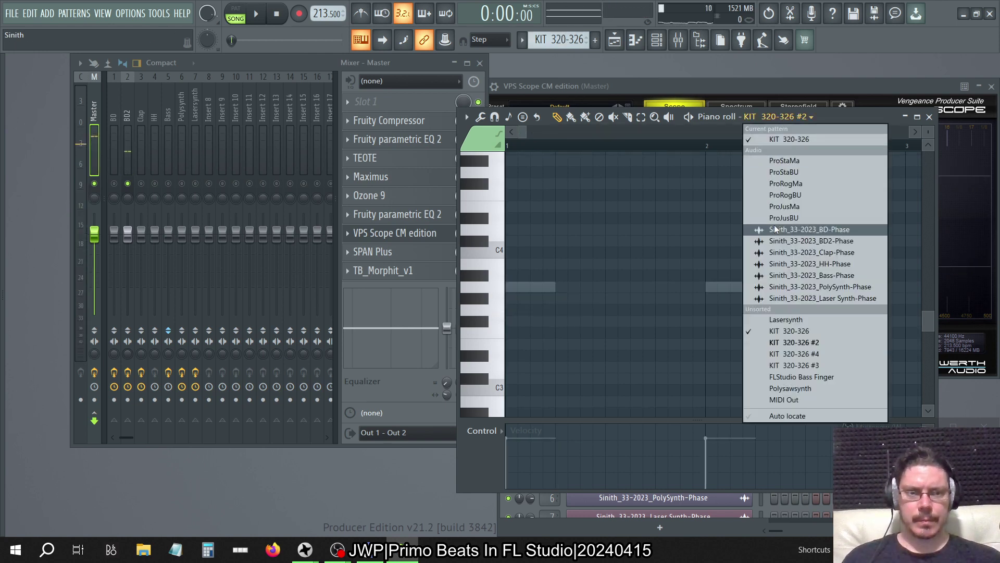
{"action": "left_click", "coordinate": [775, 137]}
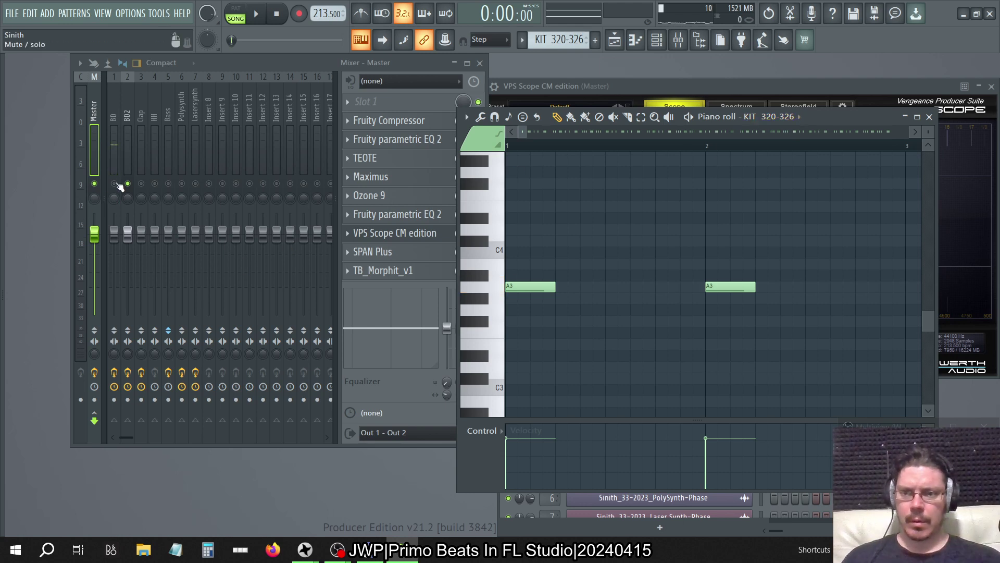
{"action": "left_click", "coordinate": [114, 183]}
{"action": "left_click", "coordinate": [497, 292]}
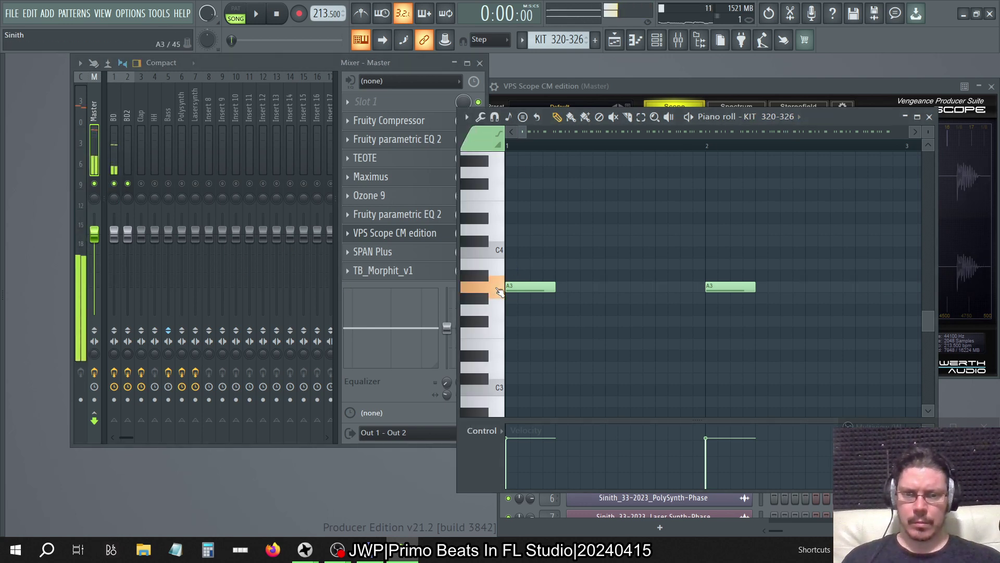
Close the piano roll and scope, and inspect the main level of the BD track's parametric EQ.
{"action": "left_click", "coordinate": [928, 117]}
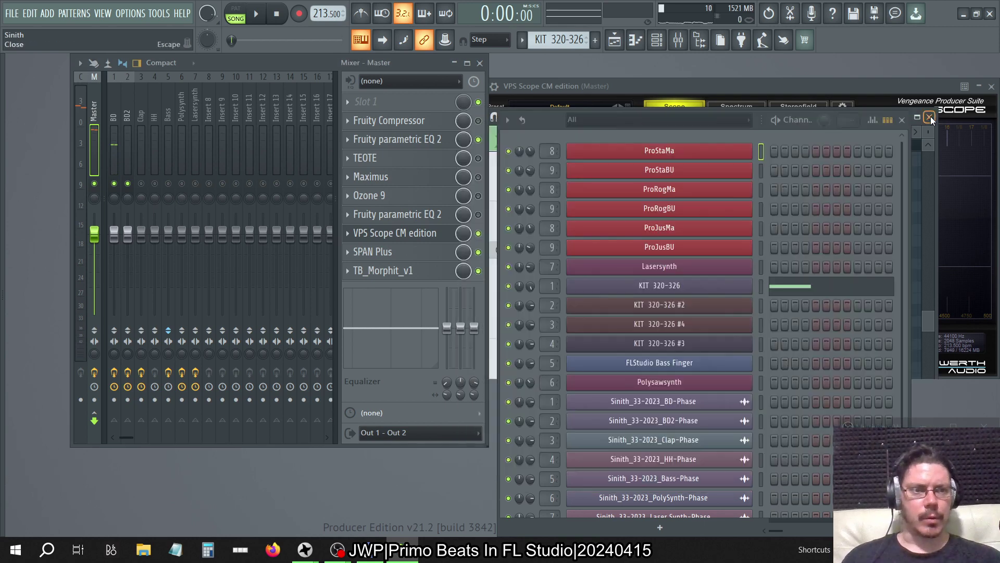
{"action": "left_click", "coordinate": [979, 87]}
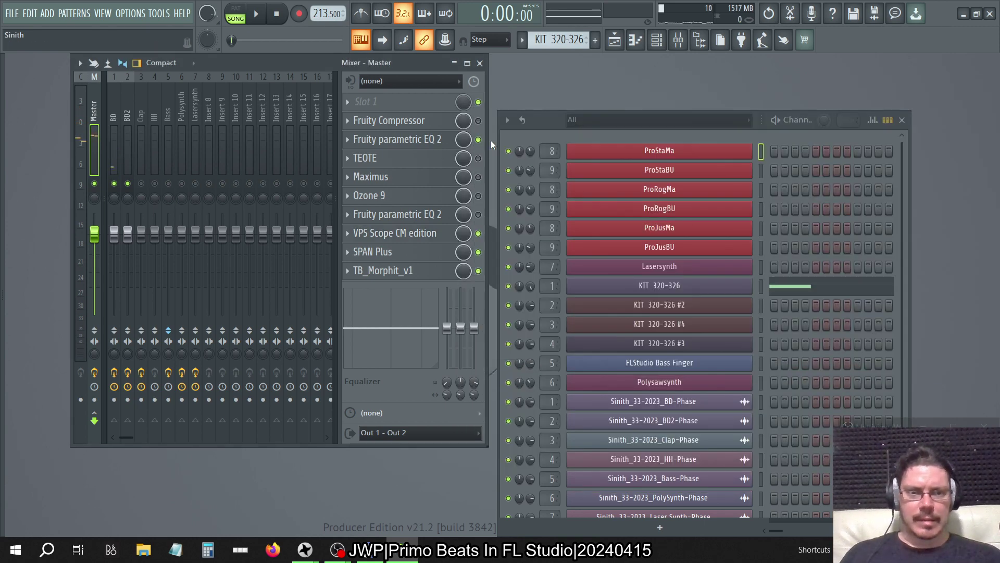
{"action": "left_click", "coordinate": [116, 105]}
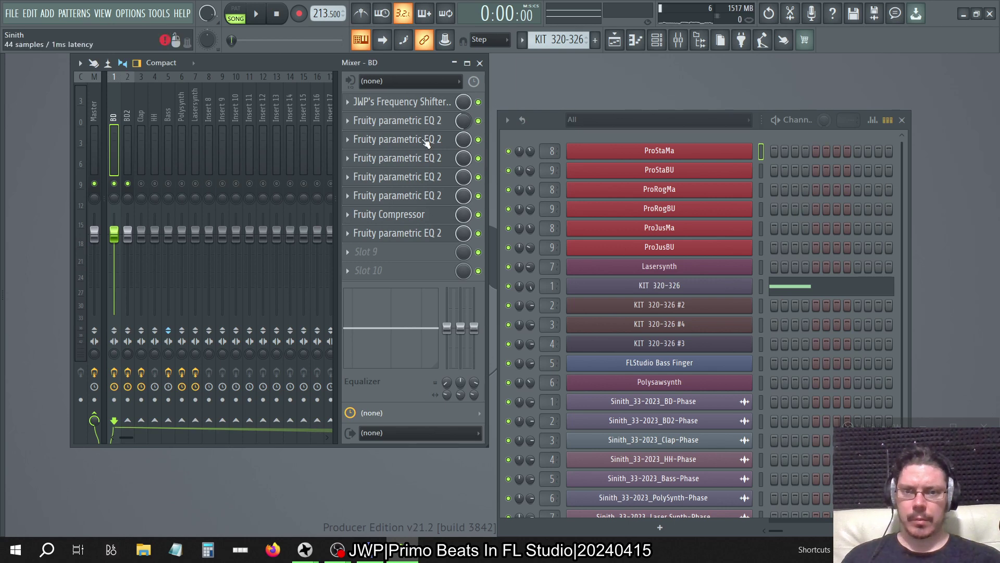
{"action": "left_click", "coordinate": [434, 177]}
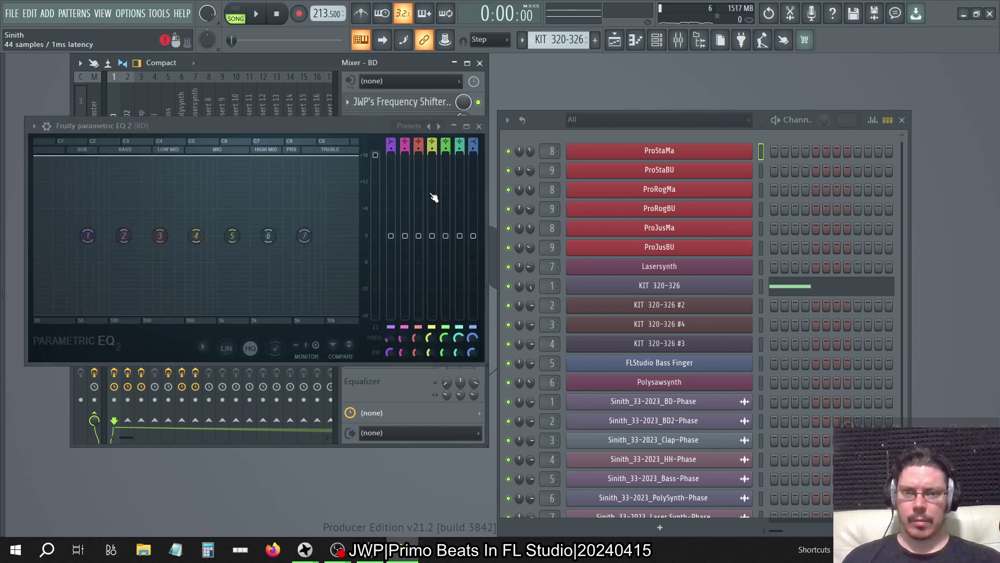
{"action": "left_click", "coordinate": [480, 126]}
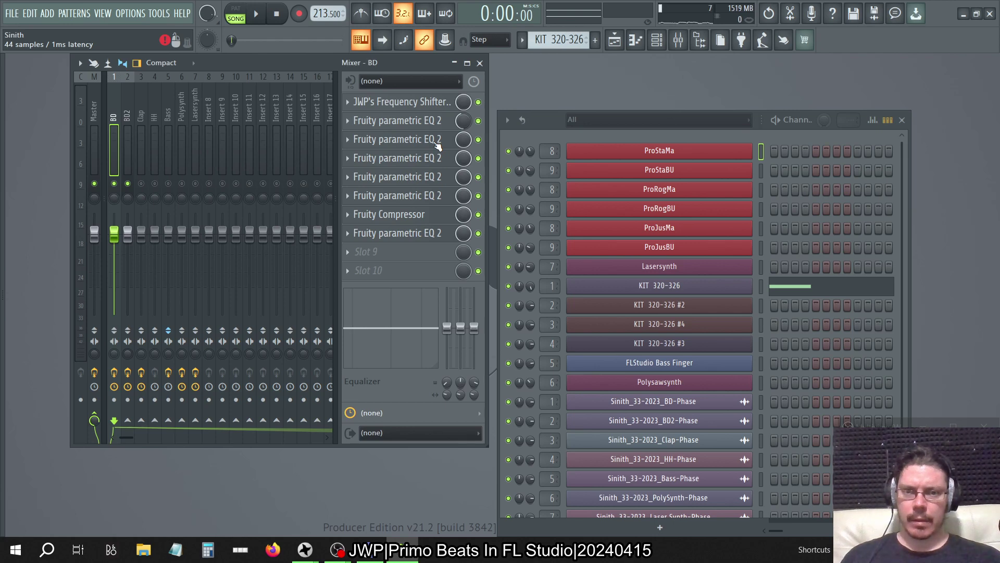
Copy BD's slot 6 parametric EQ preset to BD2's slot 4 and move the EQ window clear of the effect slots.
{"action": "right_click", "coordinate": [358, 204]}
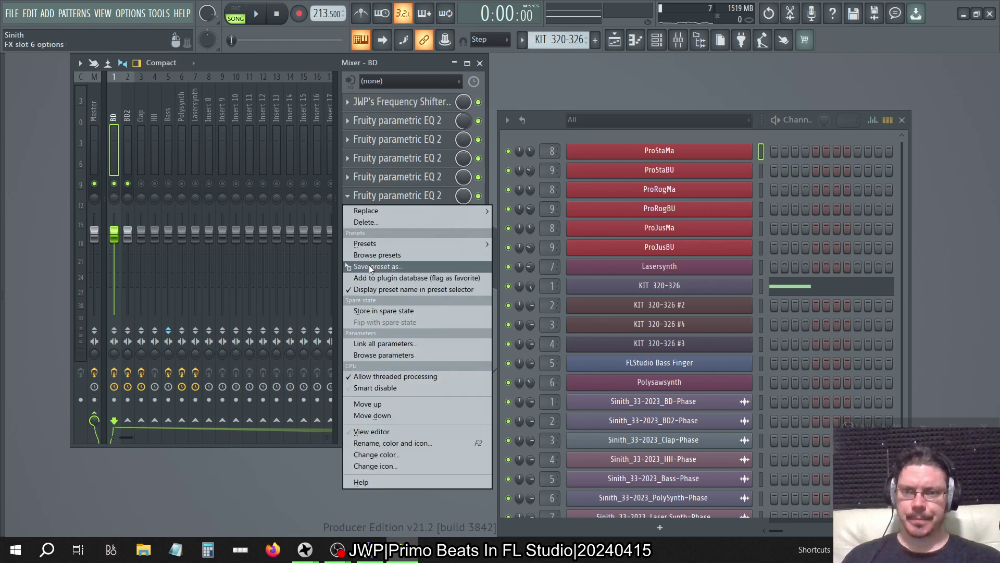
{"action": "left_click_drag", "start_coordinate": [369, 265], "coordinate": [373, 170]}
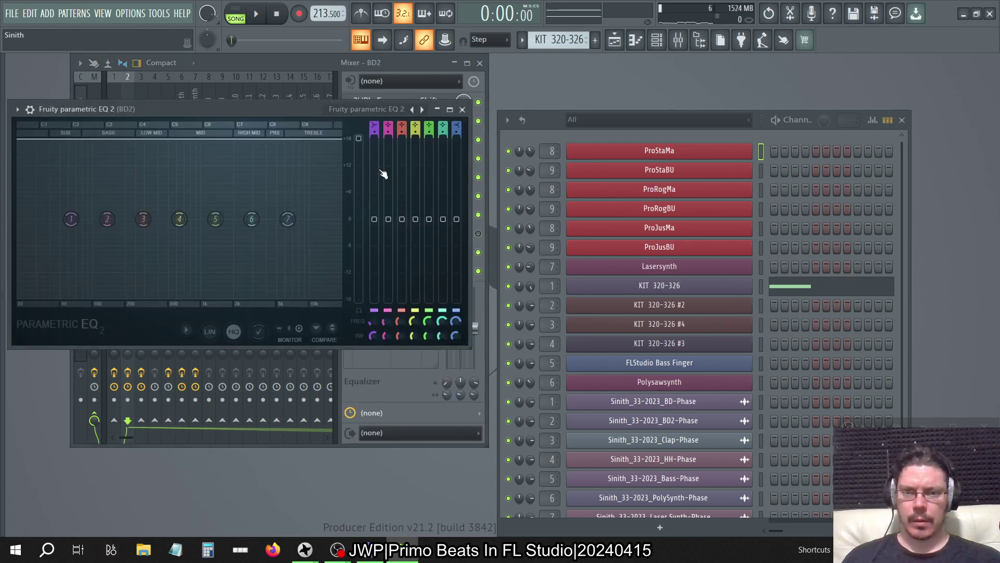
{"action": "left_click_drag", "start_coordinate": [306, 108], "coordinate": [436, 242]}
Compare the effect chains of Master, BD and BD2, and duplicate BD2's slot 4 parametric EQ into slot 5.
{"action": "left_click", "coordinate": [109, 118]}
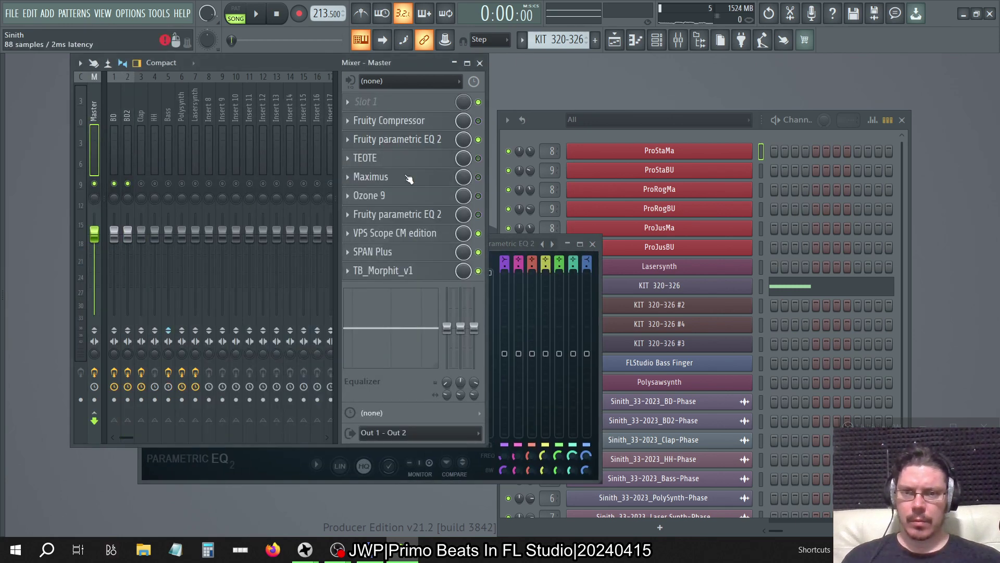
{"action": "left_click", "coordinate": [112, 108]}
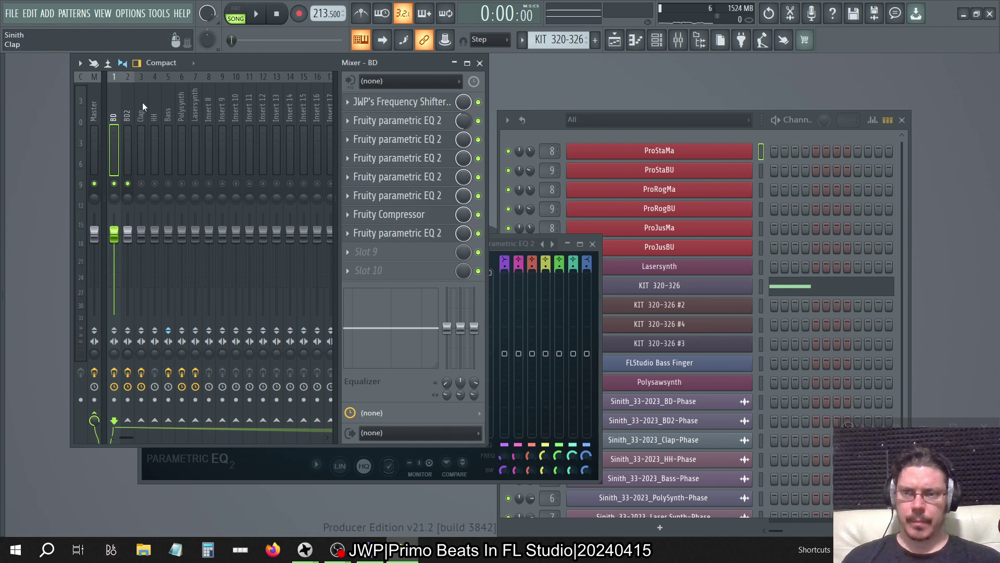
{"action": "left_click", "coordinate": [127, 116]}
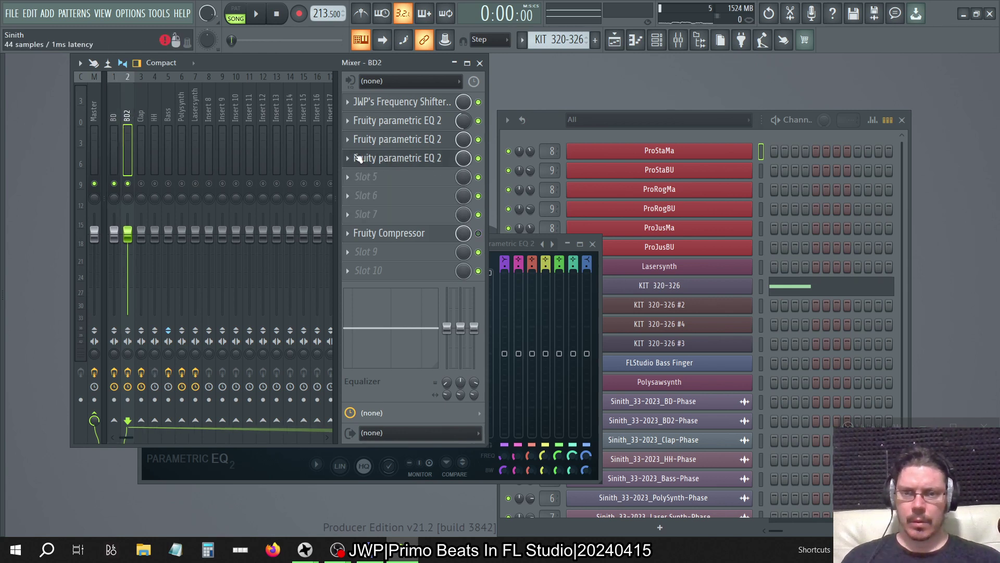
{"action": "left_click", "coordinate": [358, 158]}
{"action": "left_click_drag", "start_coordinate": [401, 230], "coordinate": [409, 175]}
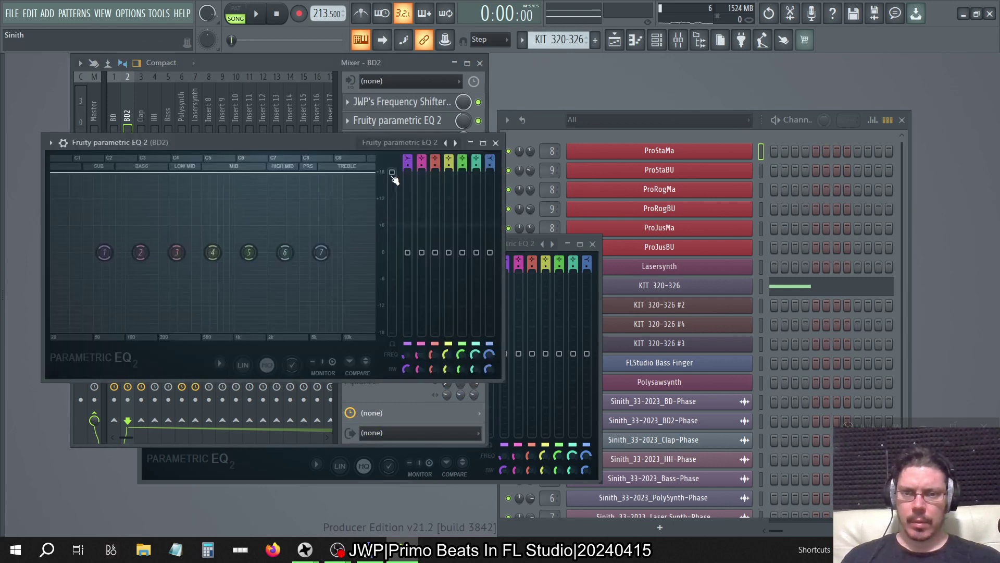
{"action": "left_click", "coordinate": [495, 143]}
Duplicate BD2's boosted parametric EQ into slots 6 and 7, moving the mixer clear of the EQ windows.
{"action": "left_click", "coordinate": [349, 177]}
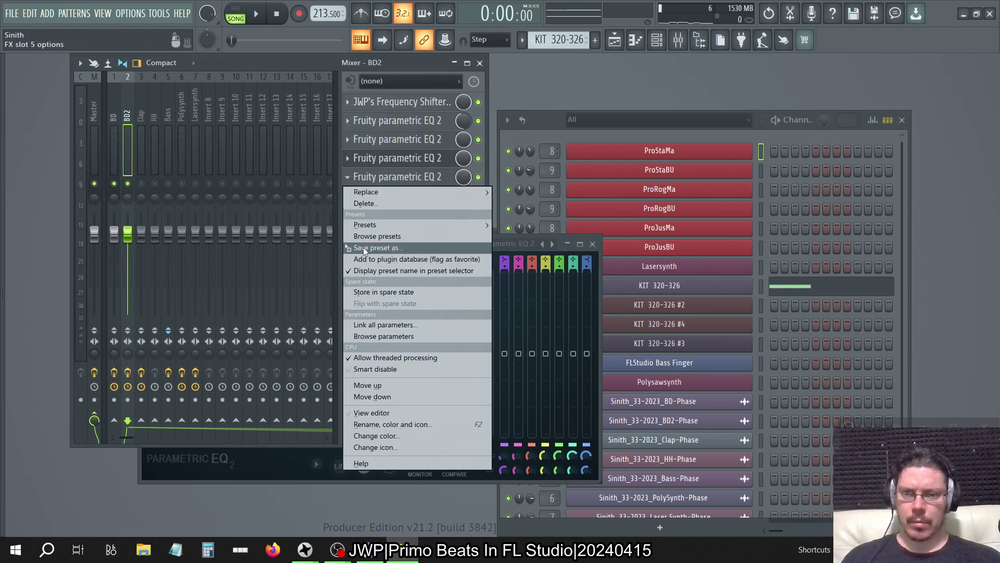
{"action": "left_click_drag", "start_coordinate": [365, 247], "coordinate": [389, 198]}
{"action": "left_click", "coordinate": [512, 160]}
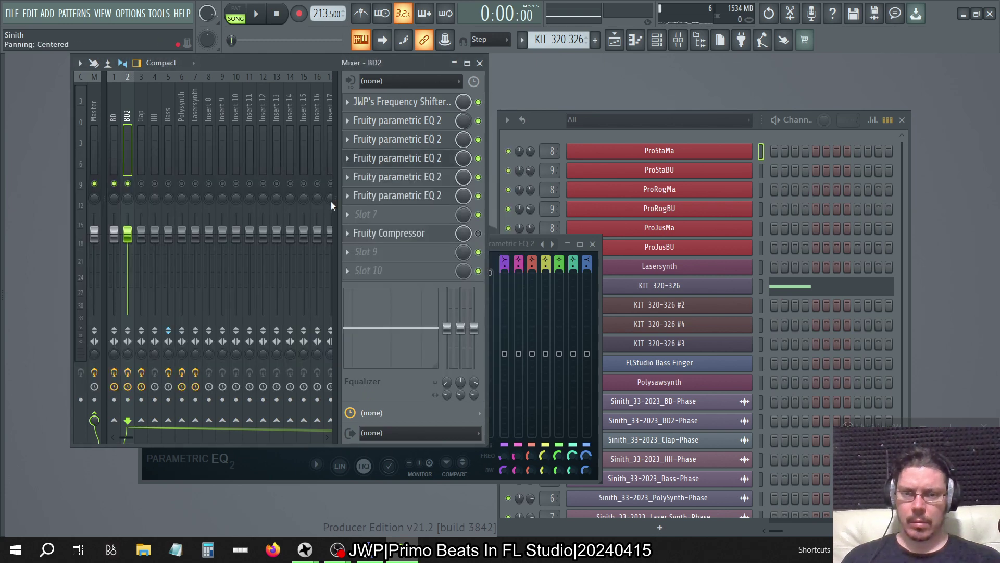
{"action": "left_click_drag", "start_coordinate": [310, 63], "coordinate": [764, 55]}
{"action": "left_click", "coordinate": [802, 188]}
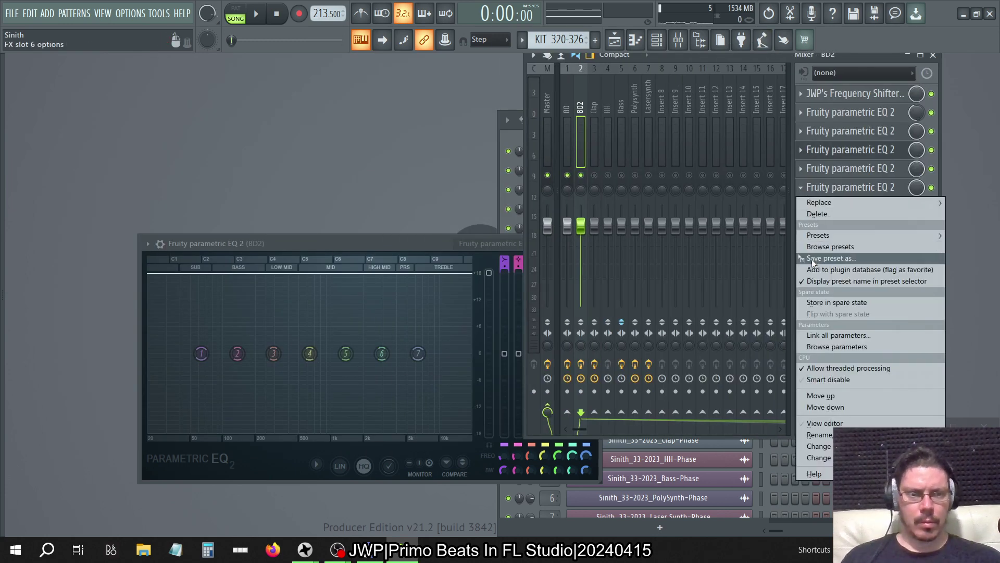
{"action": "left_click", "coordinate": [859, 205]}
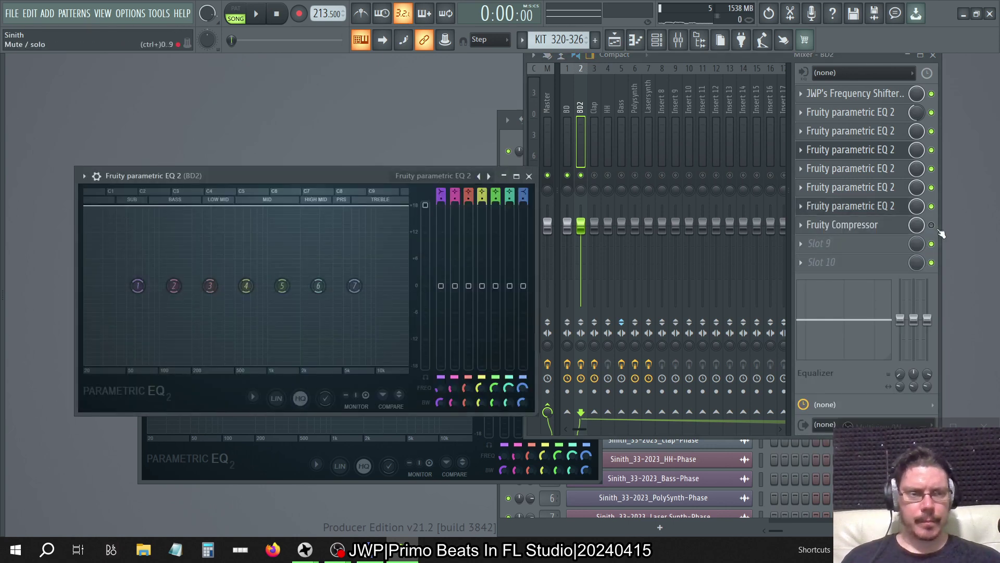
Enable BD2's compressor, bypass its parametric EQs in slots 4 to 7, and play the song.
{"action": "left_click", "coordinate": [932, 207]}
{"action": "left_click", "coordinate": [932, 188]}
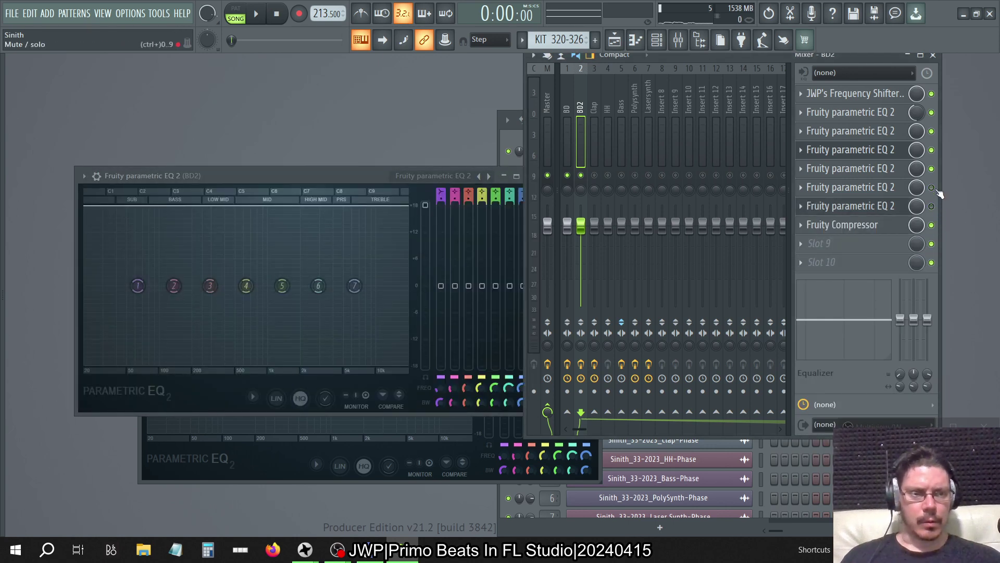
{"action": "key", "text": "alt+Tab"}
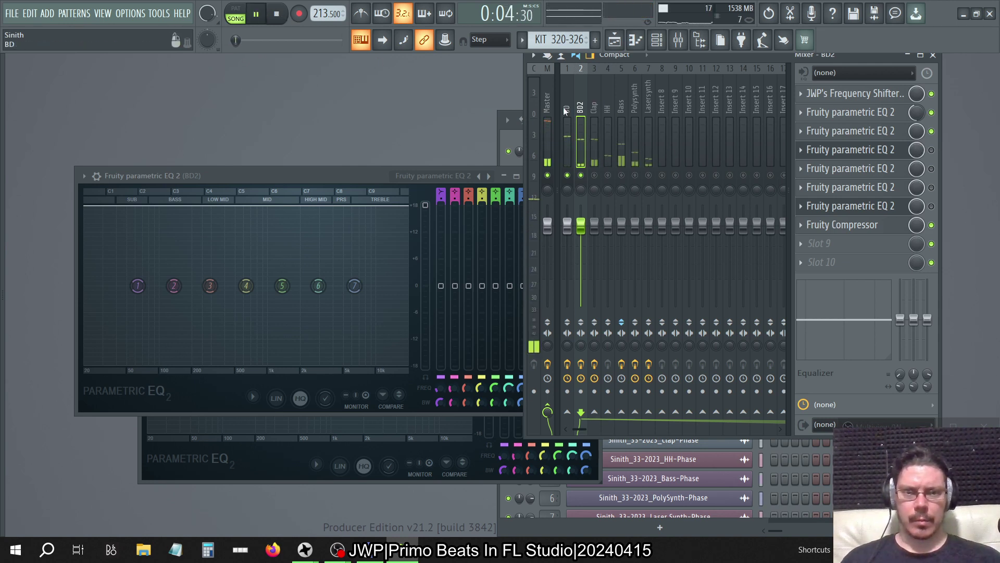
Open VPS Scope CM edition from the Master track and place it beside the mixer.
{"action": "left_click", "coordinate": [547, 104]}
{"action": "left_click", "coordinate": [900, 228]}
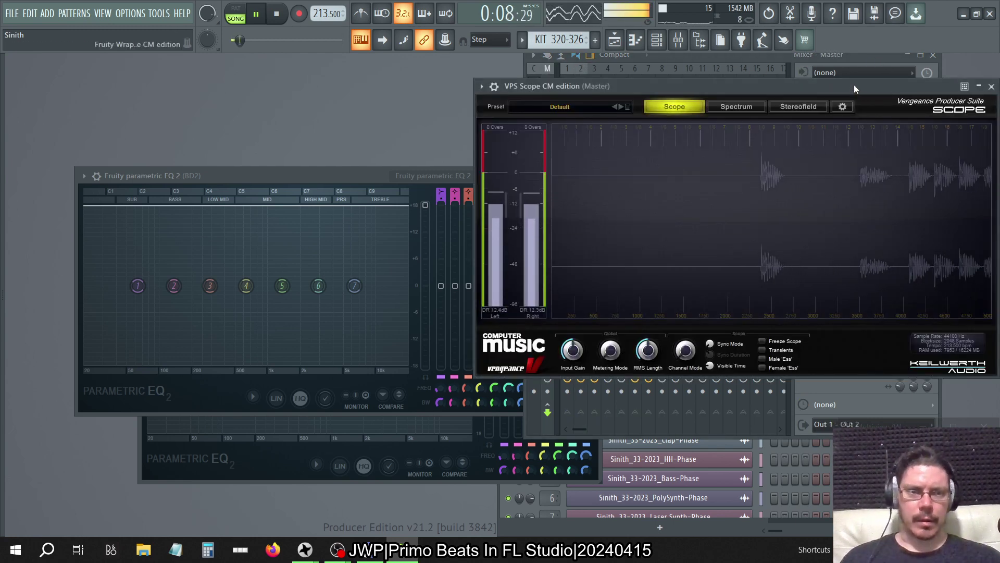
{"action": "left_click_drag", "start_coordinate": [857, 84], "coordinate": [383, 57]}
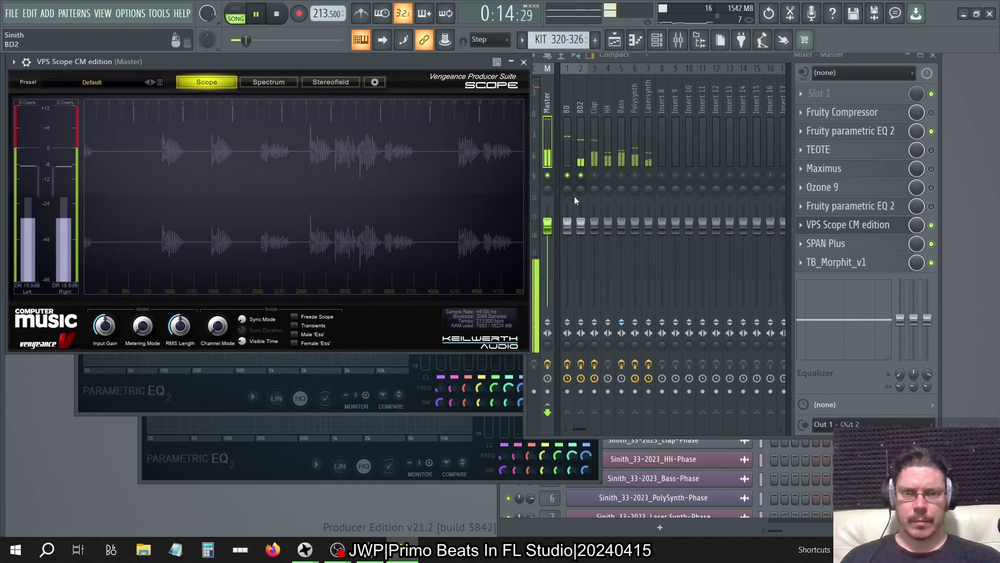
Mute BD and re-enable BD2's parametric EQs in slots 4 to 6, trying slot 7 on and off while listening.
{"action": "left_click", "coordinate": [576, 95]}
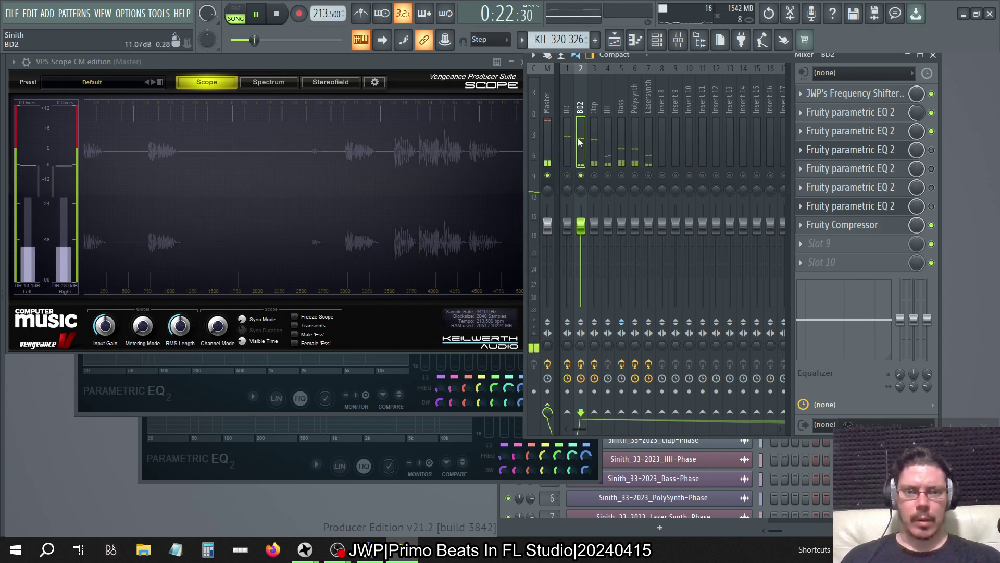
{"action": "left_click", "coordinate": [931, 169]}
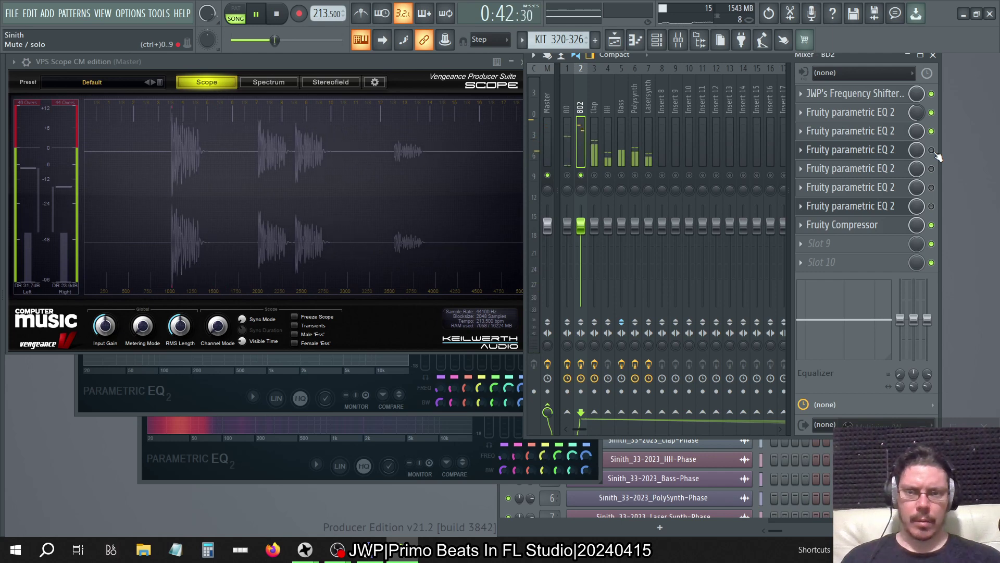
{"action": "left_click", "coordinate": [931, 187]}
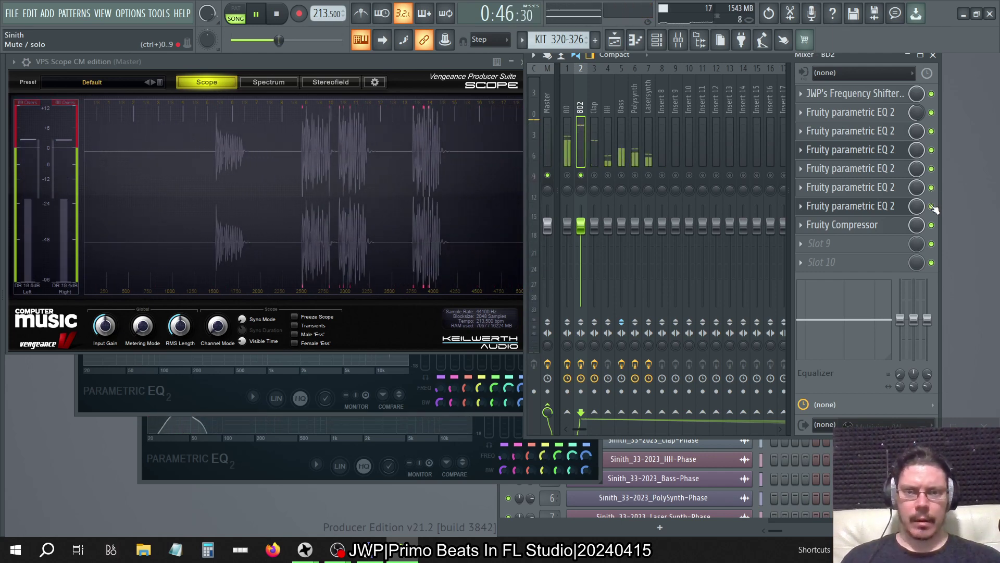
{"action": "left_click", "coordinate": [931, 207]}
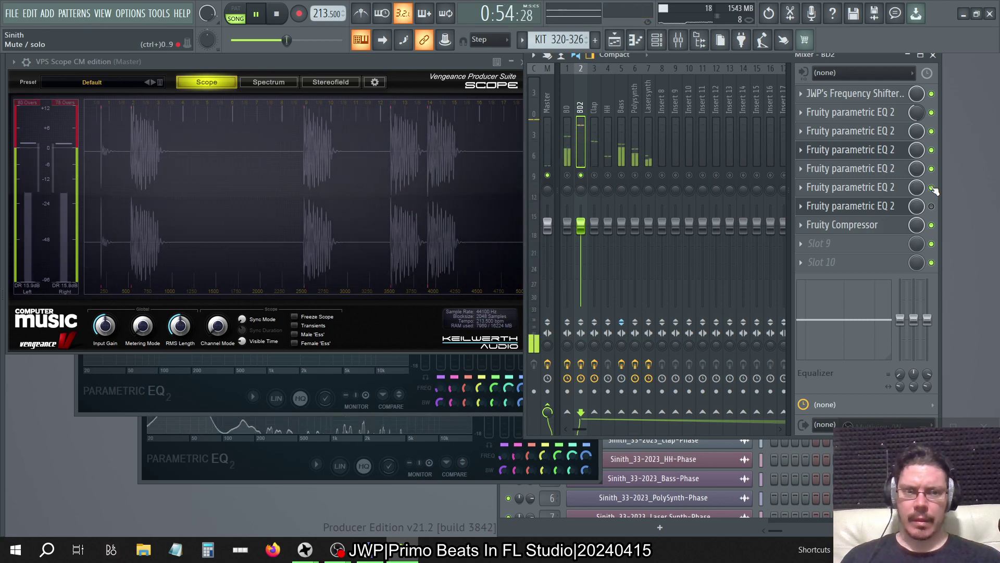
Compare BD and BD2 on the scope by toggling their mutes, and enable BD2's slot 7 parametric EQ with BD muted.
{"action": "left_click", "coordinate": [567, 175]}
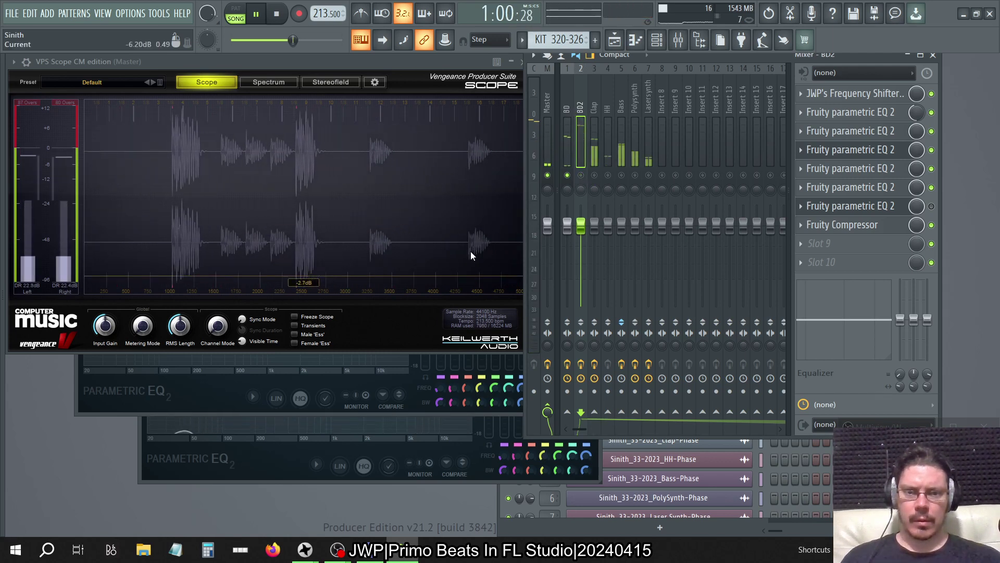
{"action": "left_click", "coordinate": [581, 175]}
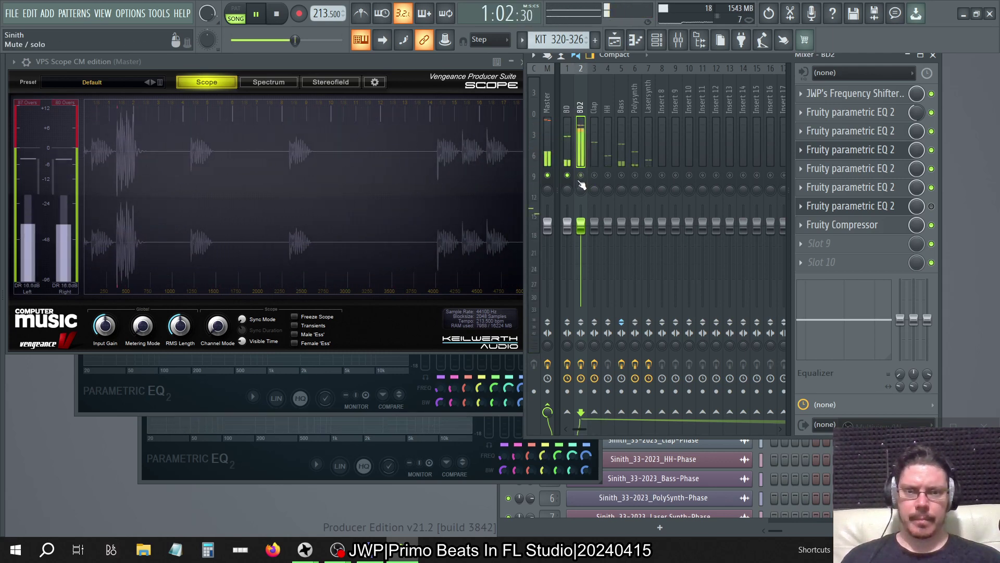
{"action": "left_click", "coordinate": [567, 175]}
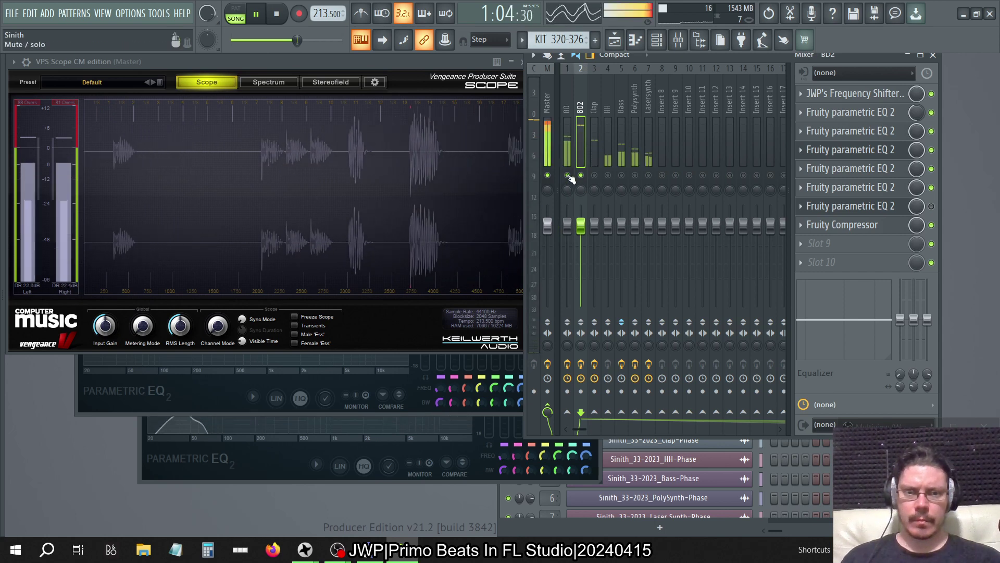
{"action": "left_click", "coordinate": [931, 205]}
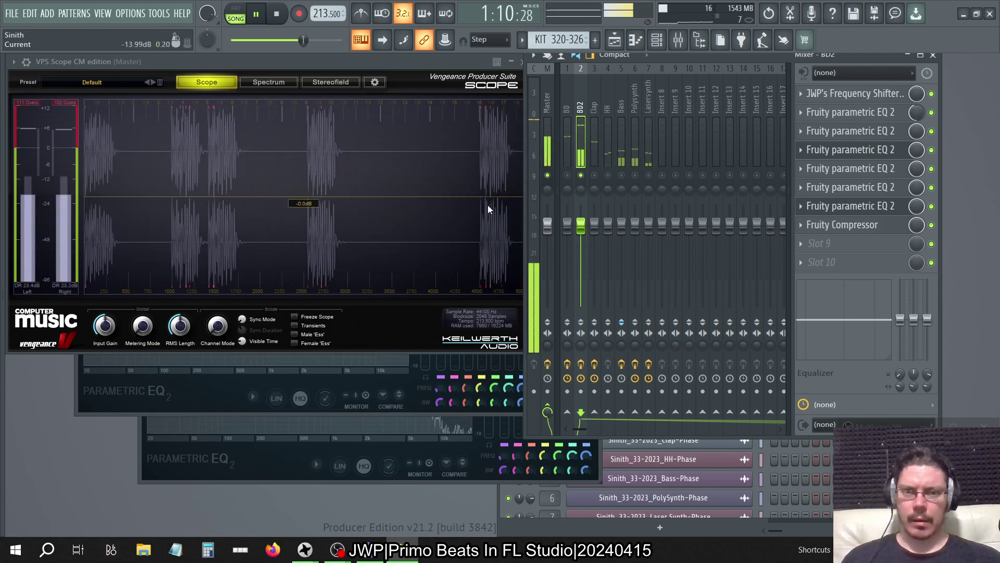
Compare BD2 with its slot 7 parametric EQ bypassed, and lower that EQ's main level to 9.0 dB while checking the scope.
{"action": "left_click", "coordinate": [933, 206]}
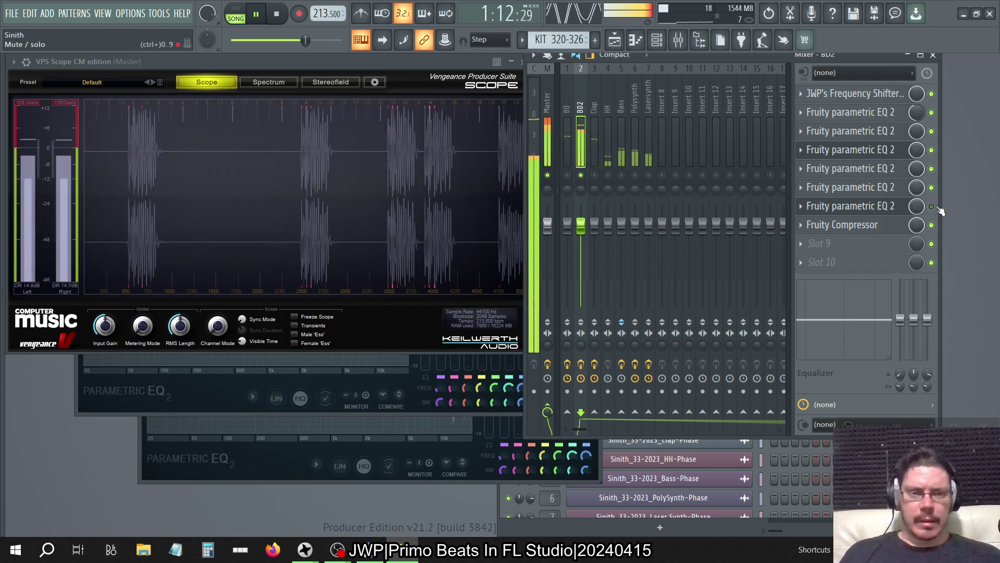
{"action": "left_click", "coordinate": [933, 206]}
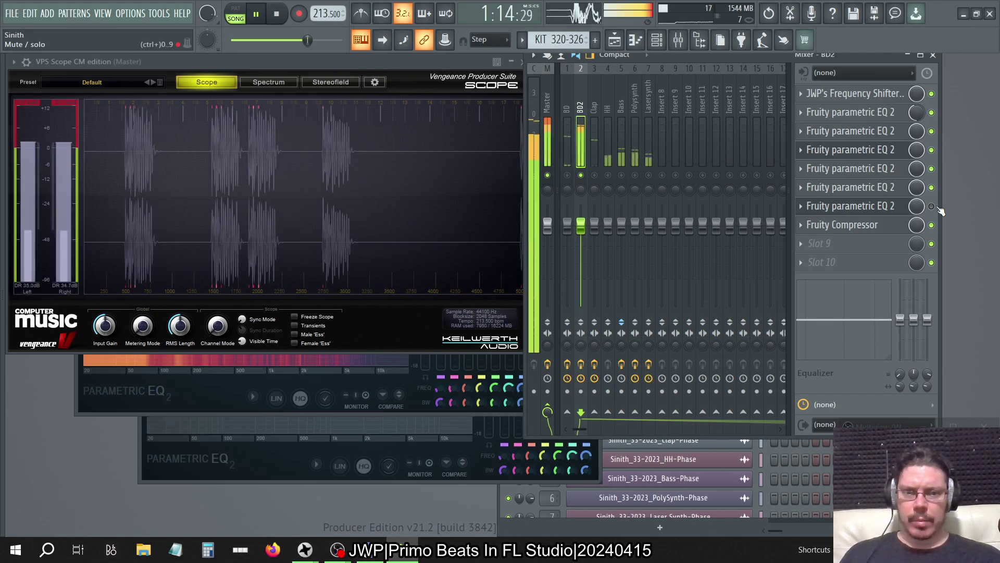
{"action": "left_click", "coordinate": [880, 207]}
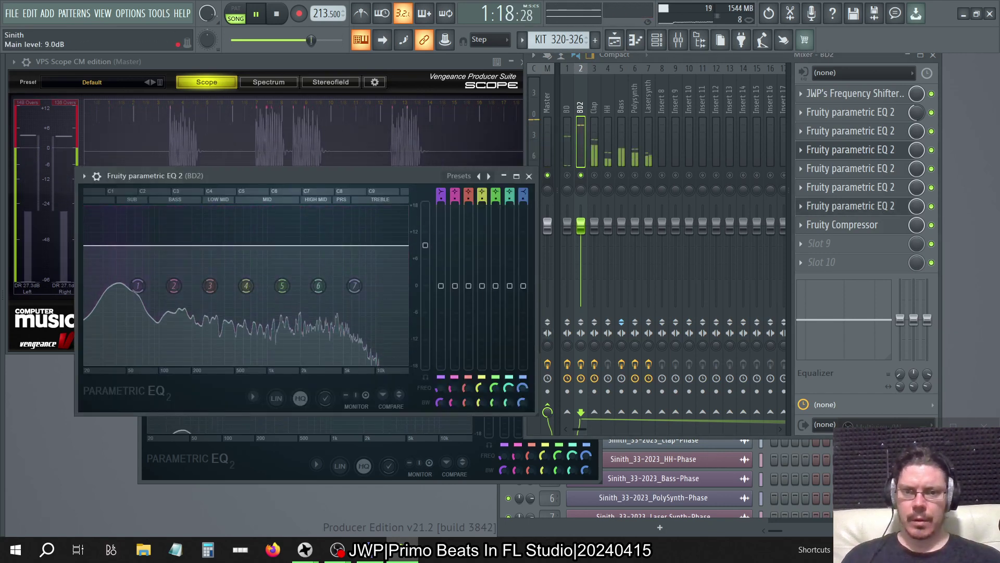
{"action": "left_click_drag", "start_coordinate": [426, 205], "coordinate": [425, 244]}
{"action": "left_click", "coordinate": [396, 68]}
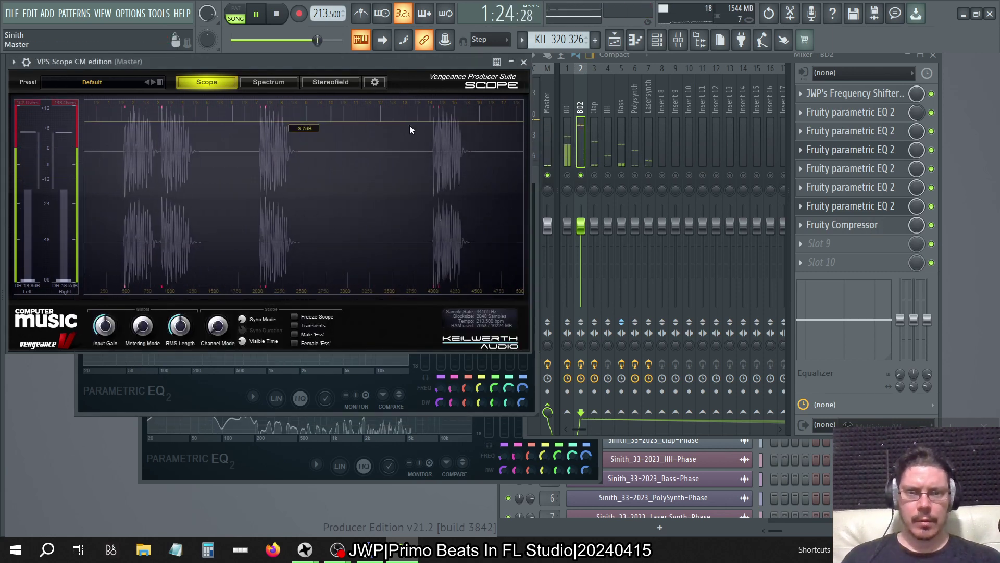
Settle the main level of BD2's slot 7 parametric EQ at 4.4 dB after trying 3.0 dB, comparing against the Master scope.
{"action": "left_click", "coordinate": [869, 187]}
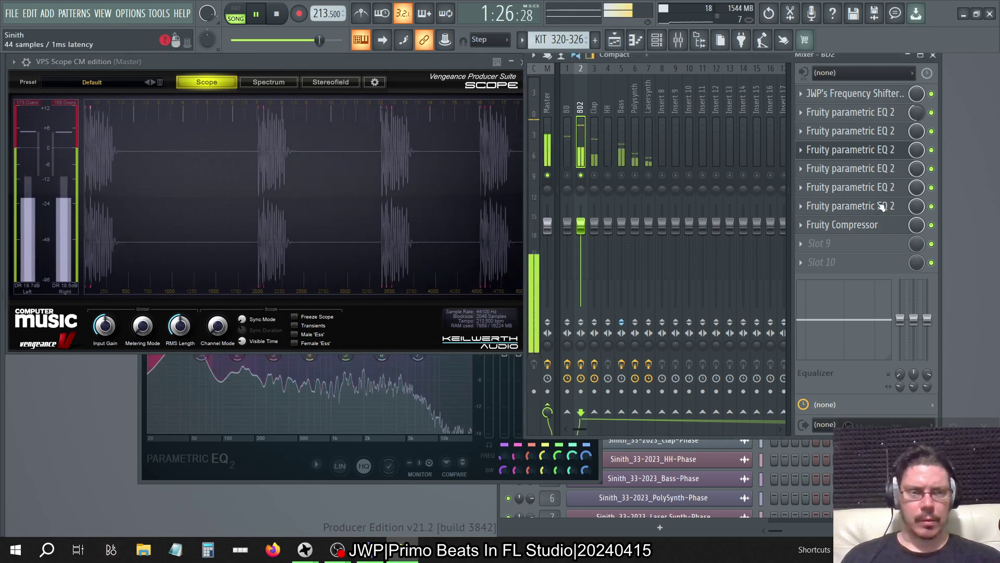
{"action": "left_click_drag", "start_coordinate": [431, 252], "coordinate": [431, 280]}
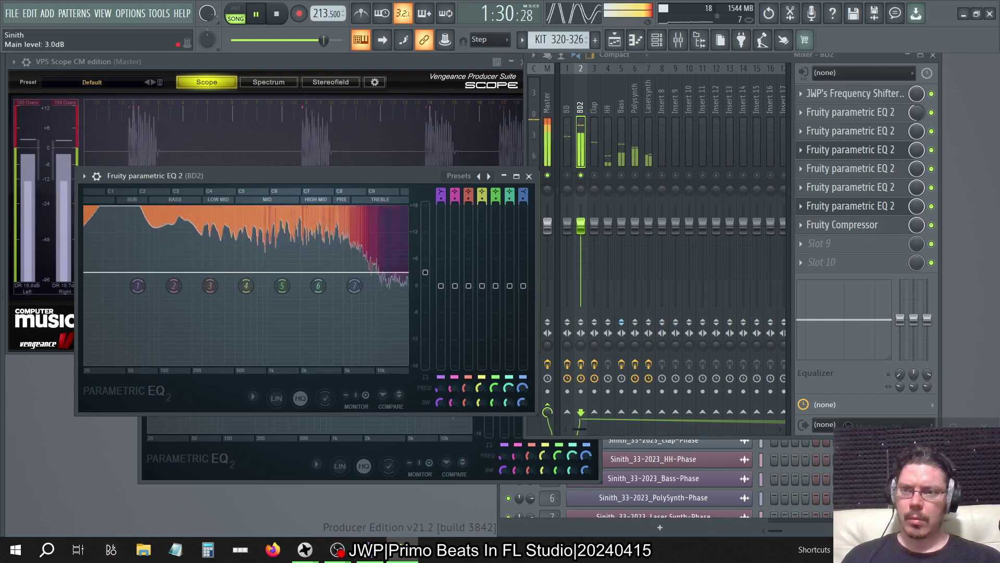
{"action": "left_click", "coordinate": [406, 63]}
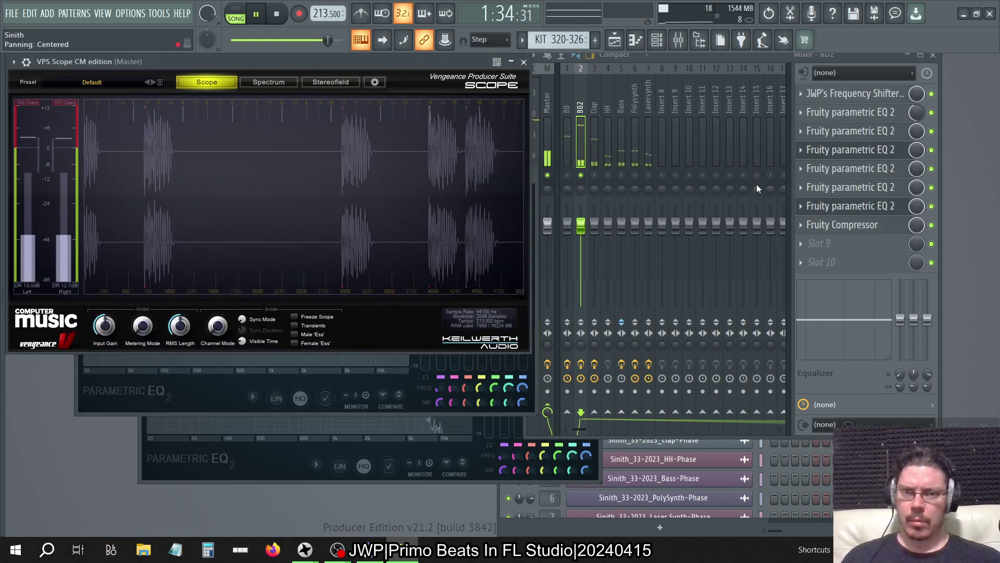
{"action": "left_click", "coordinate": [851, 206]}
{"action": "left_click", "coordinate": [847, 211]}
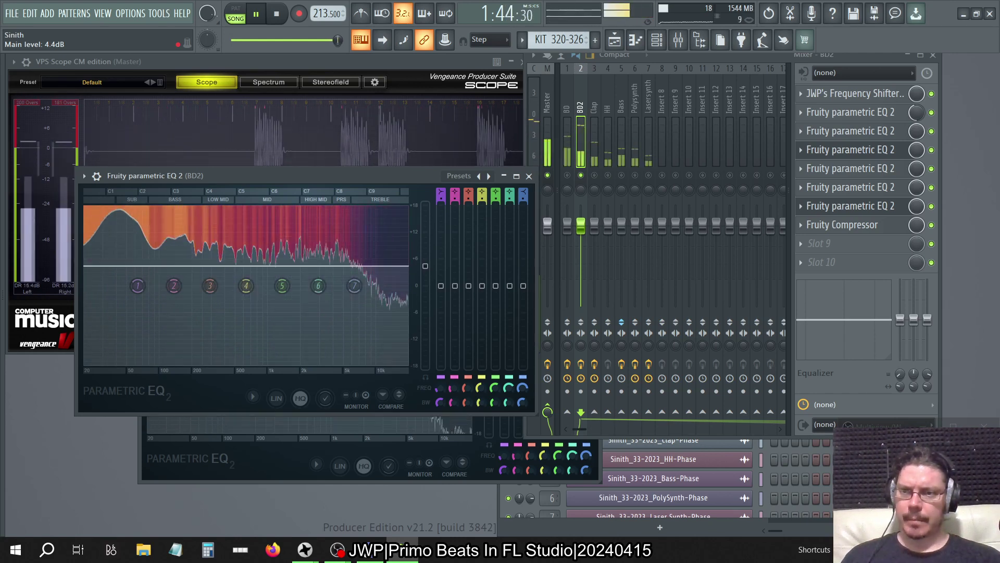
{"action": "left_click", "coordinate": [457, 103]}
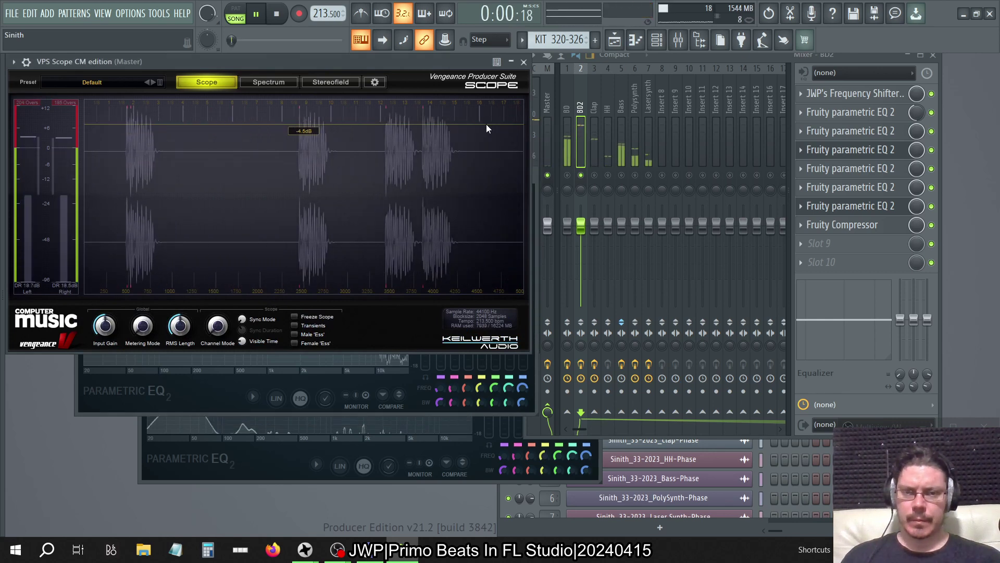
Stop playback and close the scope and EQ windows, leaving only the mixer open.
{"action": "left_click", "coordinate": [523, 62]}
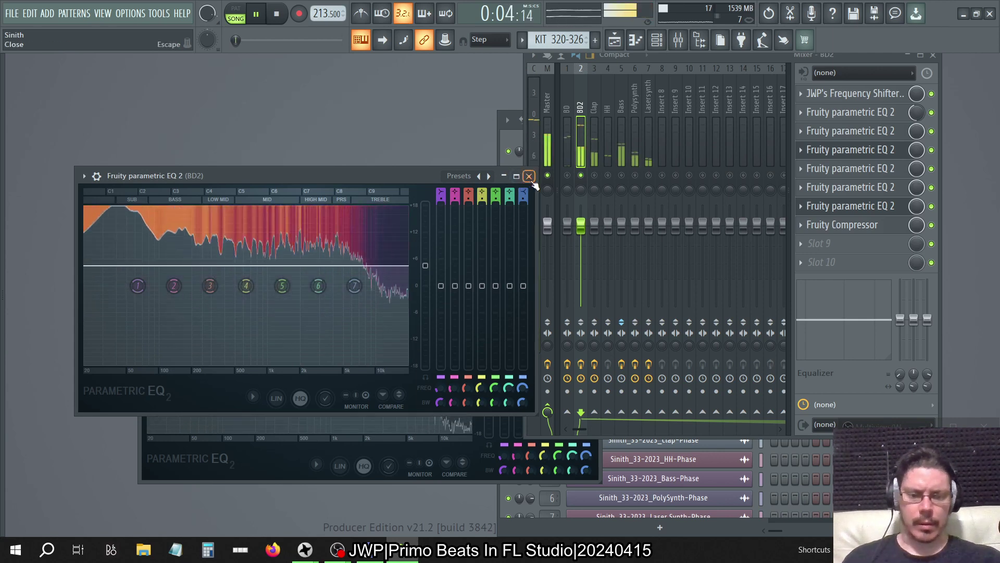
{"action": "key", "text": "space"}
{"action": "key", "text": "F12"}
{"action": "left_click", "coordinate": [676, 49]}
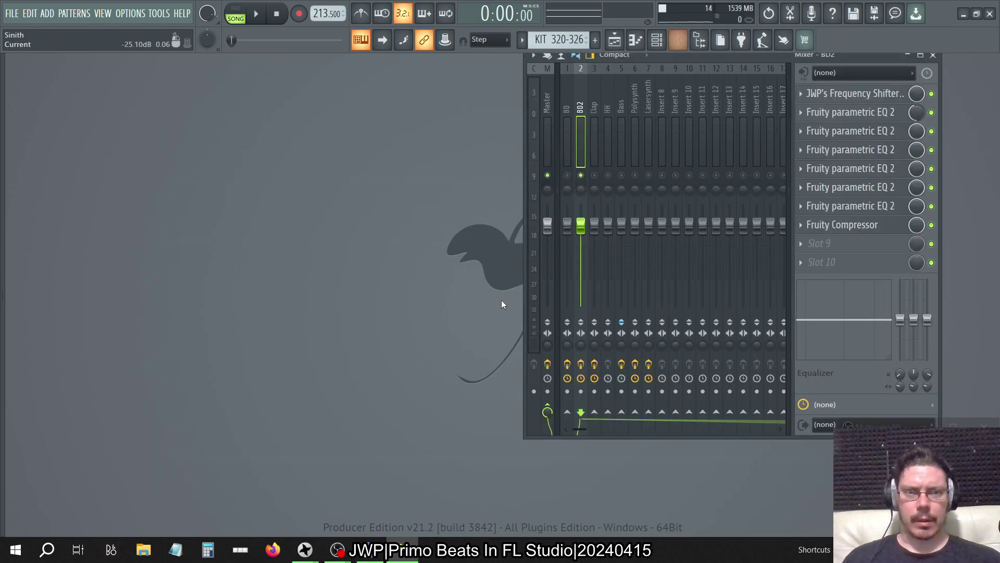
Open SPAN Plus from the Master track, place it beside the mixer, and reselect BD2.
{"action": "left_click", "coordinate": [541, 99]}
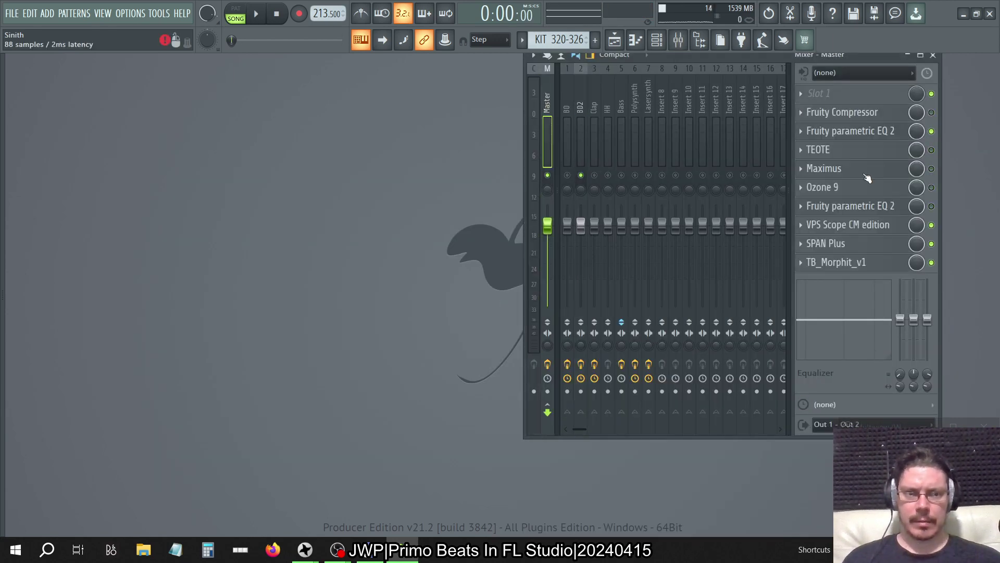
{"action": "left_click", "coordinate": [840, 243]}
{"action": "left_click_drag", "start_coordinate": [695, 66], "coordinate": [155, 74]}
{"action": "left_click", "coordinate": [581, 109]}
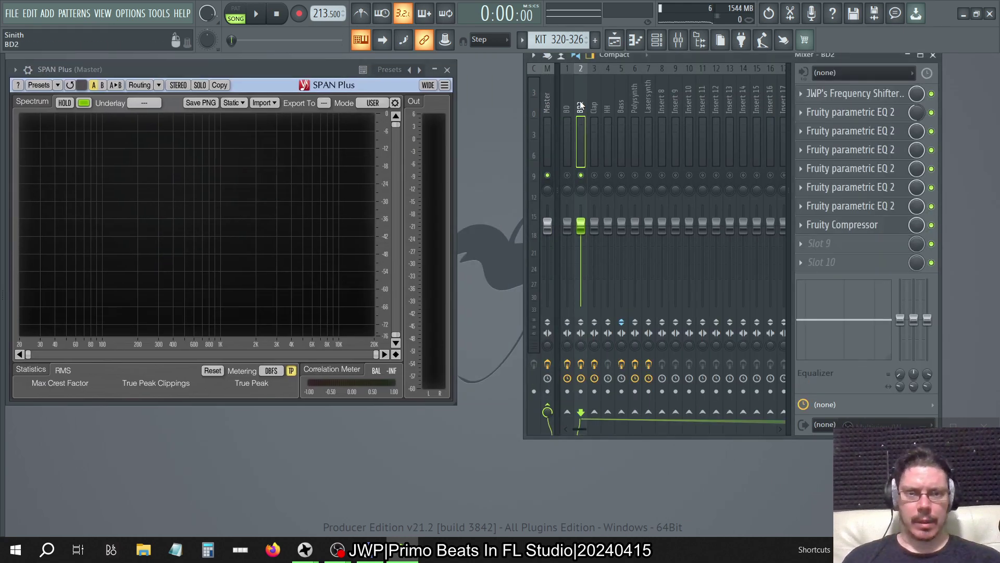
Try a Fruity Parametric EQ 2 in BD2's slot 9 with its main level lowered while the song plays.
{"action": "left_click", "coordinate": [811, 243]}
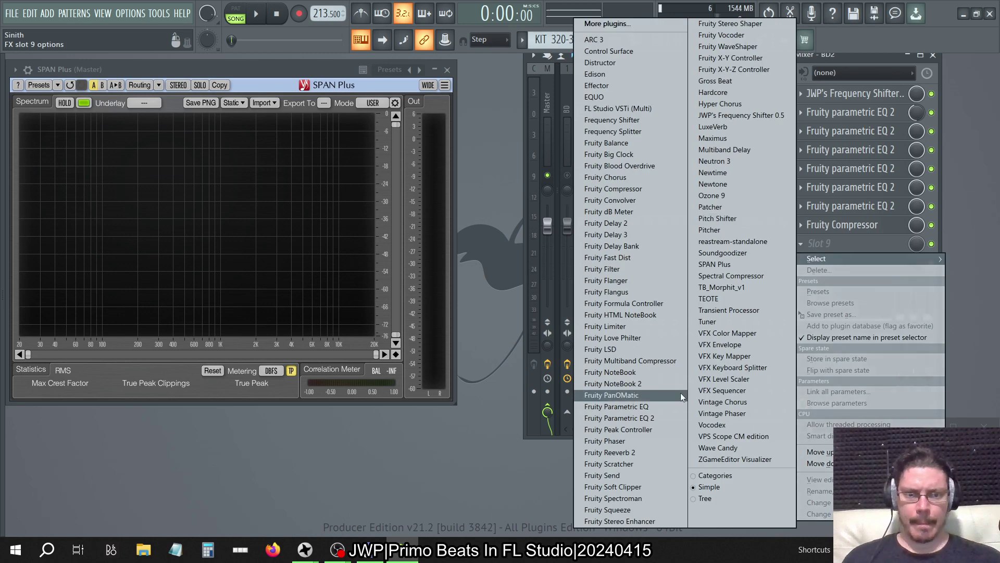
{"action": "left_click", "coordinate": [673, 419]}
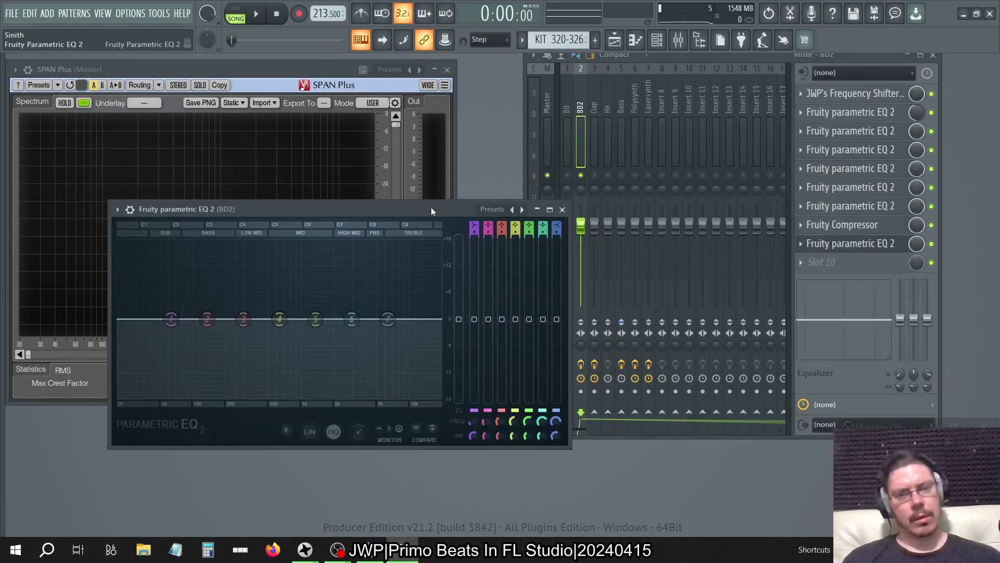
{"action": "left_click_drag", "start_coordinate": [430, 207], "coordinate": [854, 60]}
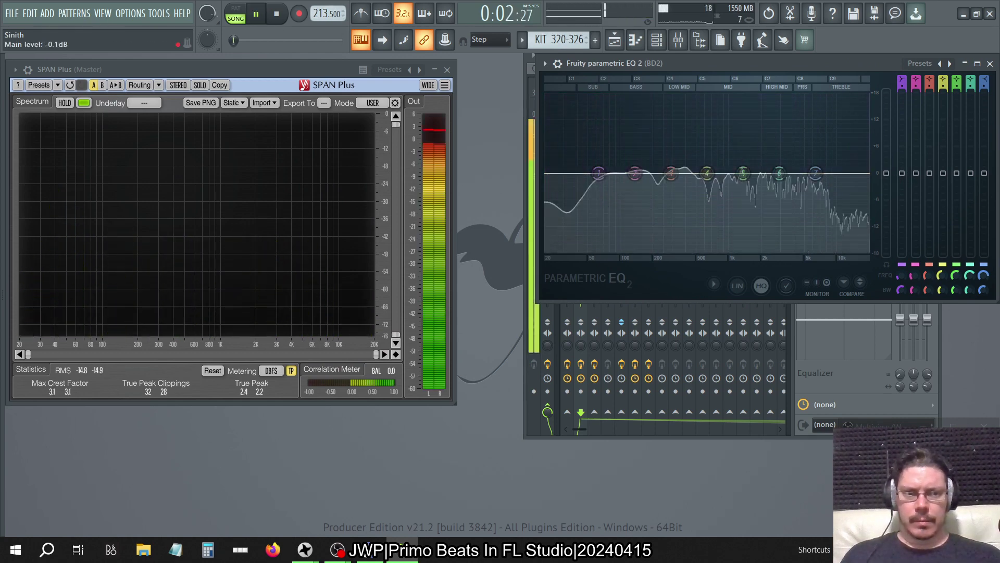
{"action": "left_click_drag", "start_coordinate": [886, 173], "coordinate": [886, 213]}
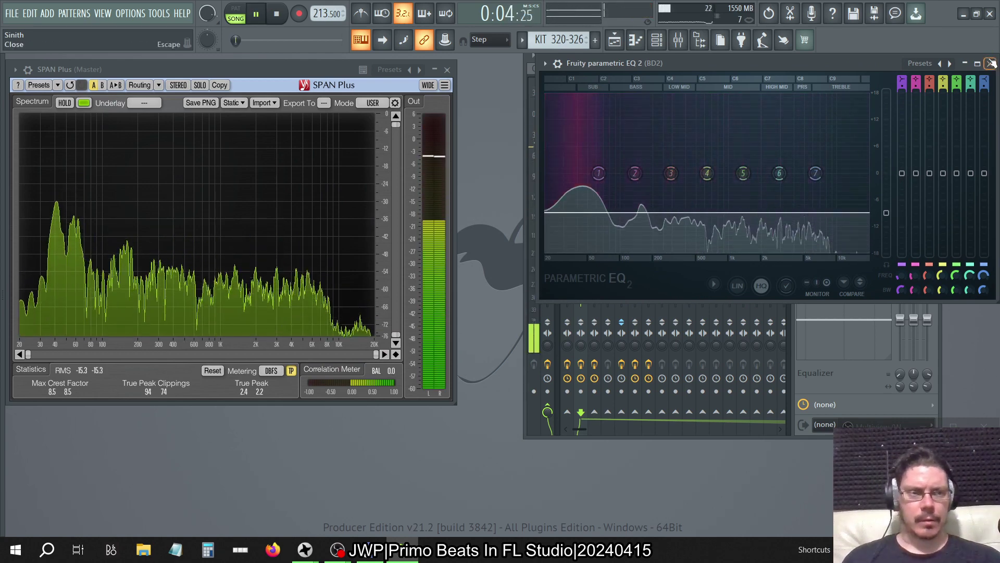
{"action": "left_click", "coordinate": [991, 63]}
Load Fruity Balance in BD2's slot 9, set its volume to -12.0 dB, and close it and SPAN Plus after listening.
{"action": "left_click", "coordinate": [802, 243]}
{"action": "mouse_move", "coordinate": [819, 254]}
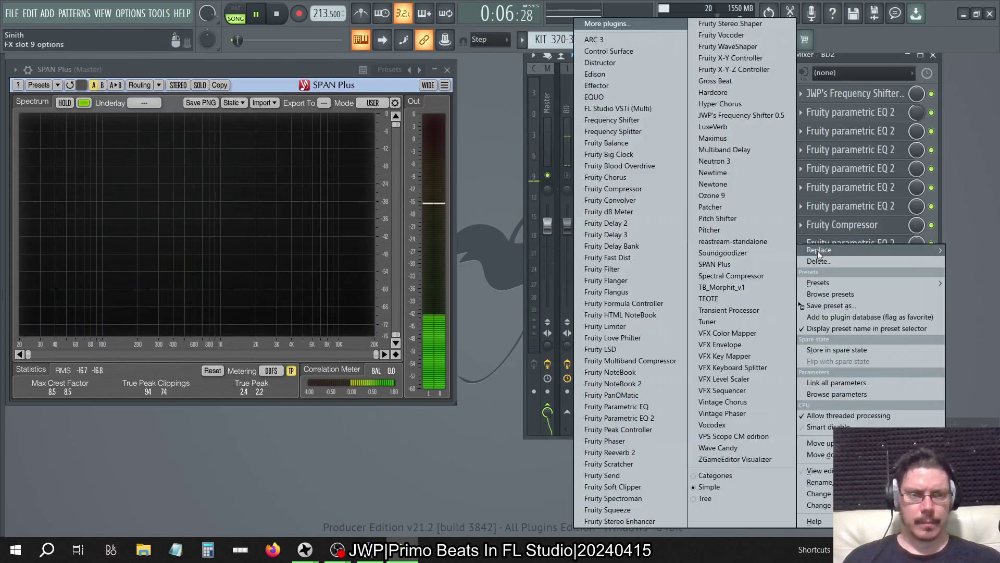
{"action": "left_click", "coordinate": [606, 143]}
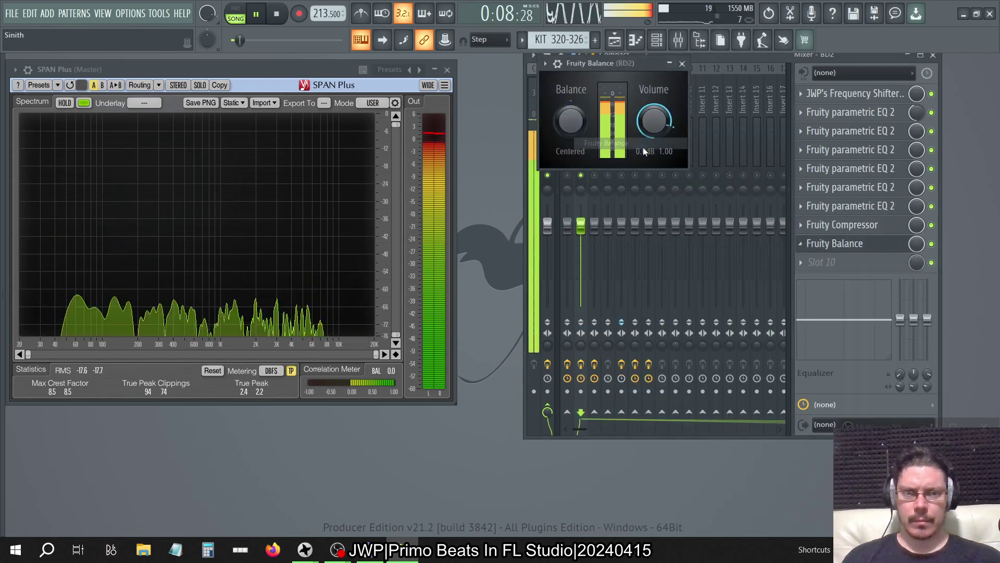
{"action": "left_click_drag", "start_coordinate": [654, 121], "coordinate": [654, 159]}
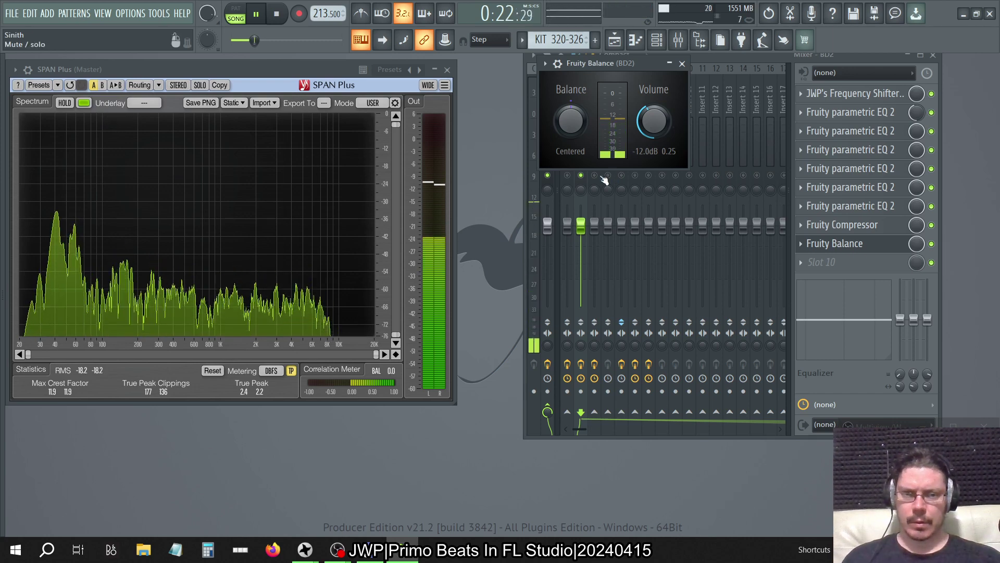
{"action": "left_click", "coordinate": [682, 63]}
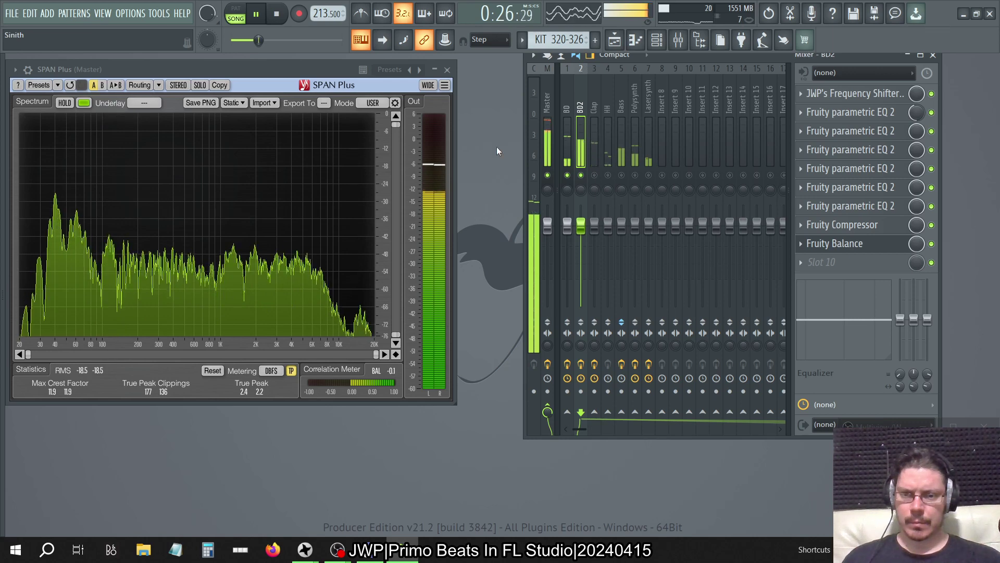
{"action": "left_click", "coordinate": [447, 69]}
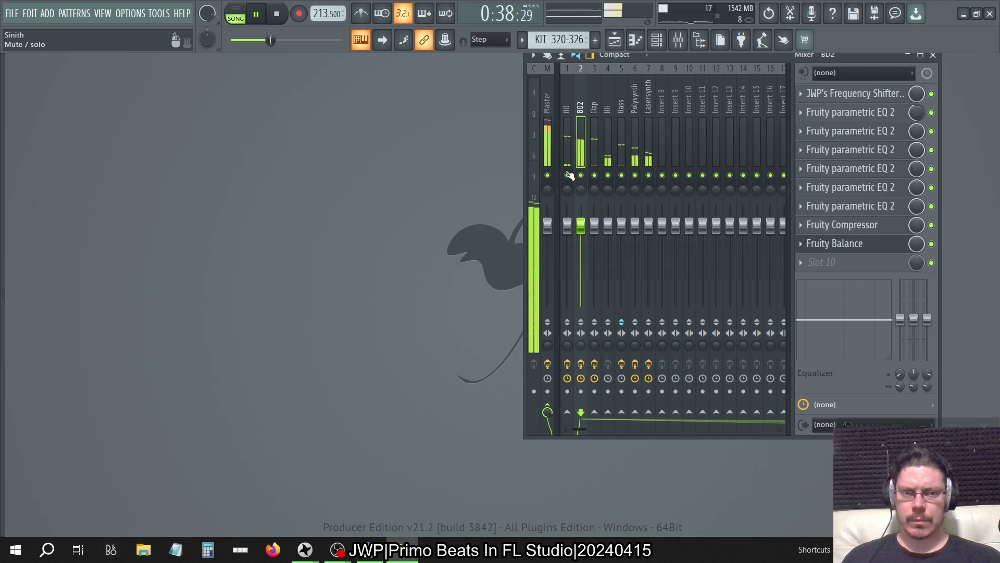
Add a Fruity Compressor in slot 7 of the Clap track.
{"action": "left_click", "coordinate": [599, 98]}
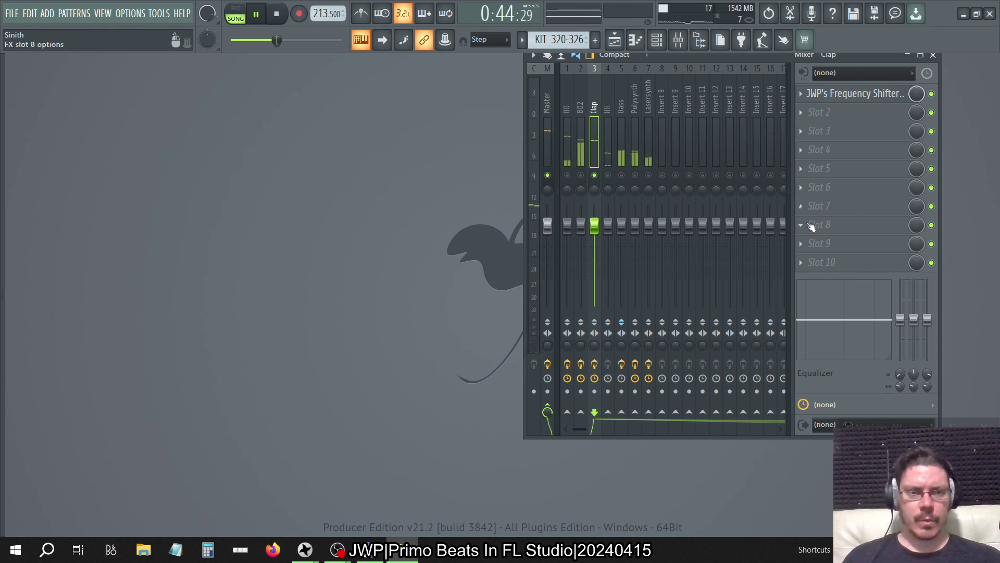
{"action": "left_click", "coordinate": [884, 212]}
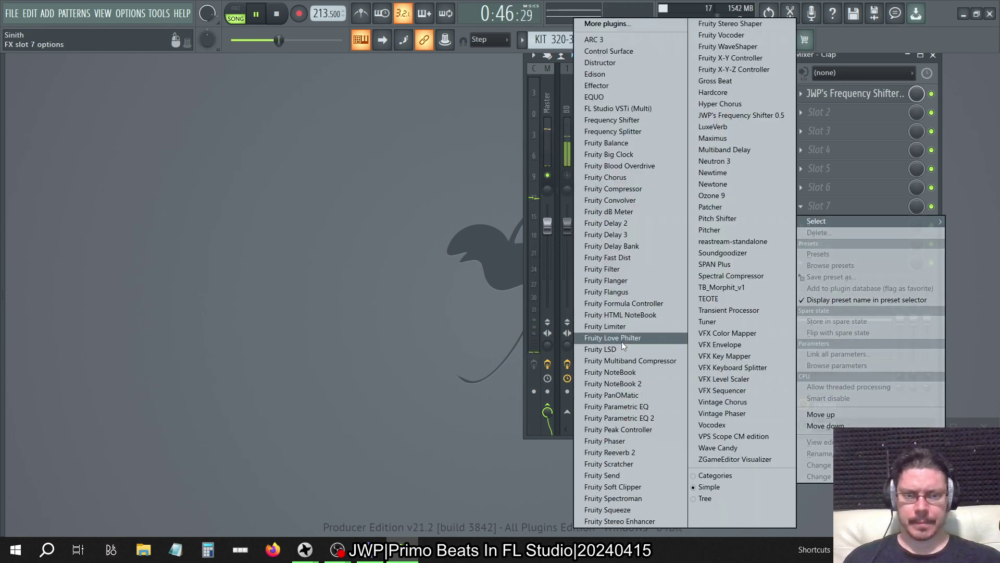
{"action": "left_click", "coordinate": [609, 190]}
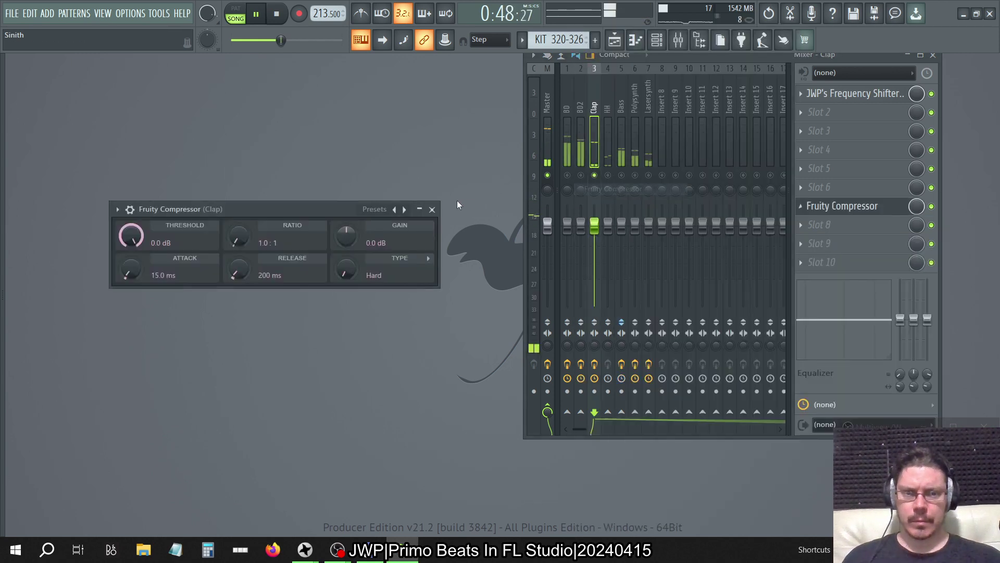
Load the Drums preset in Clap's compressor, reset its gain to 0.0 dB, and close it.
{"action": "right_click", "coordinate": [405, 209]}
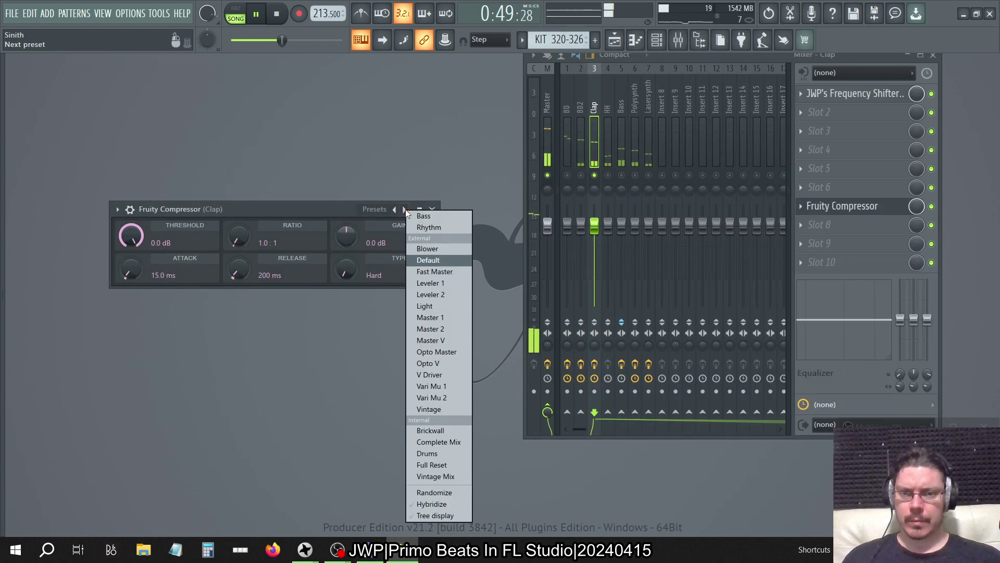
{"action": "left_click", "coordinate": [427, 453]}
{"action": "right_click", "coordinate": [354, 244]}
{"action": "left_click", "coordinate": [385, 246]}
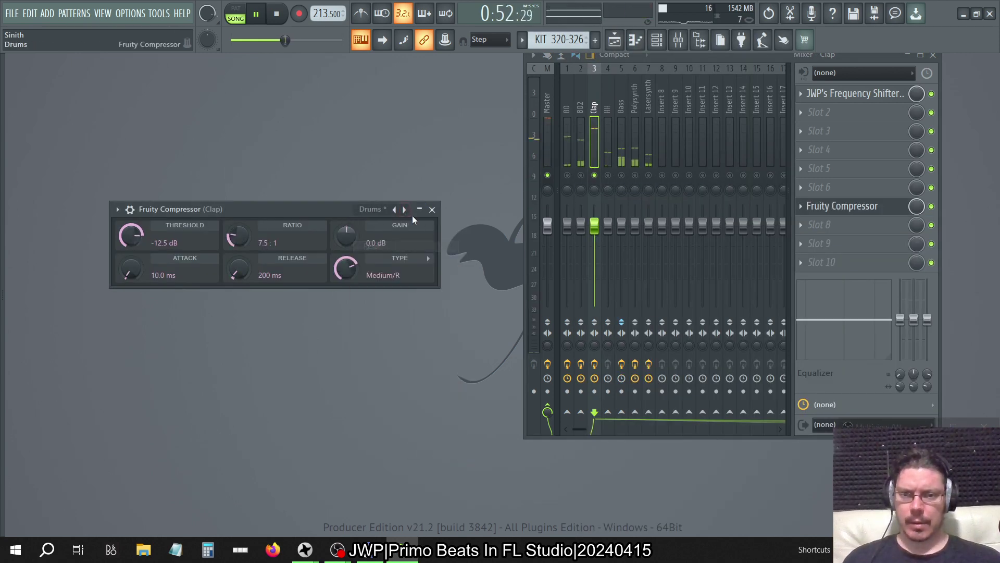
{"action": "left_click", "coordinate": [432, 210]}
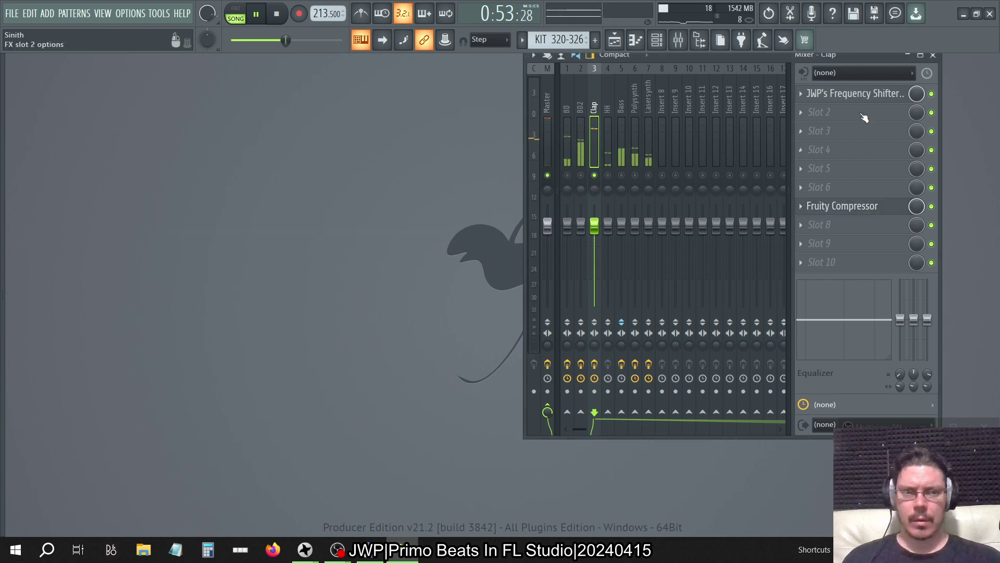
Copy BD2's slot 3 parametric EQ with its settings onto the Clap track.
{"action": "left_click", "coordinate": [802, 114]}
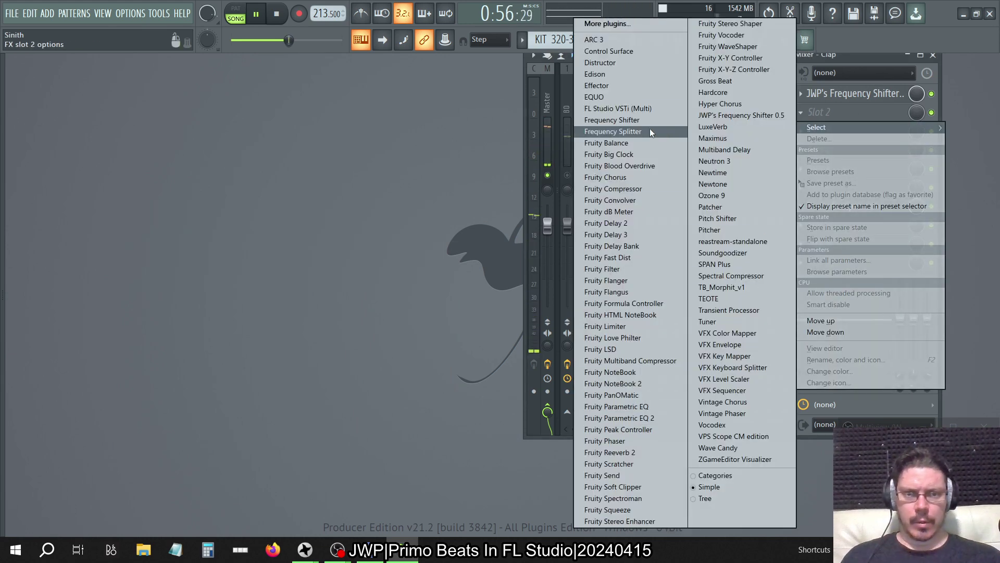
{"action": "left_click", "coordinate": [563, 99]}
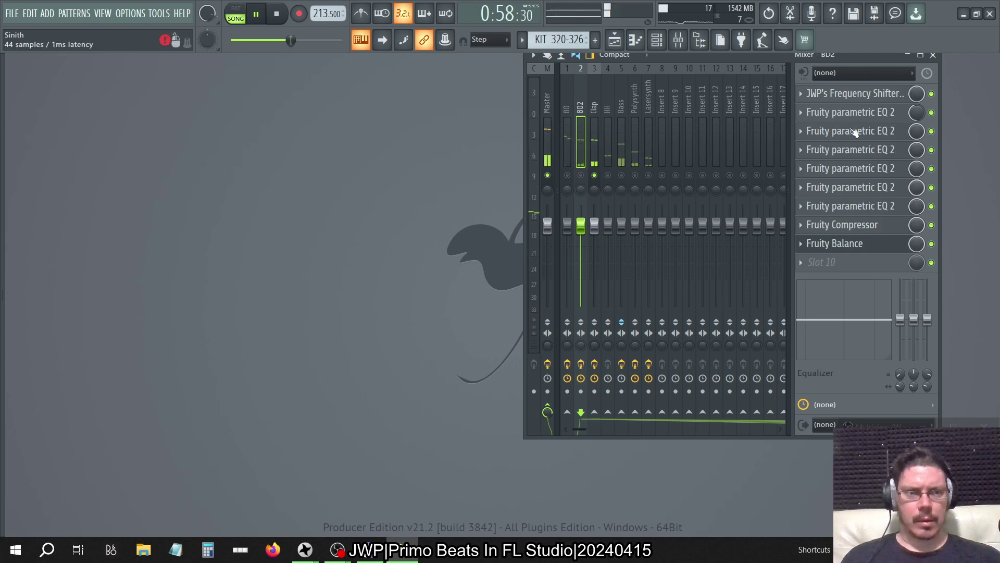
{"action": "left_click", "coordinate": [820, 131]}
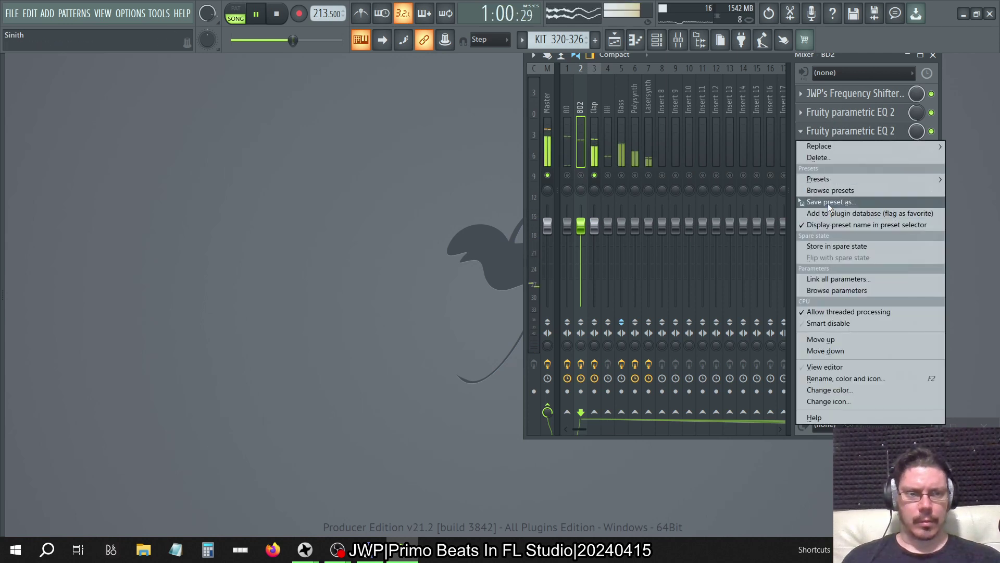
{"action": "left_click_drag", "start_coordinate": [827, 203], "coordinate": [594, 105]}
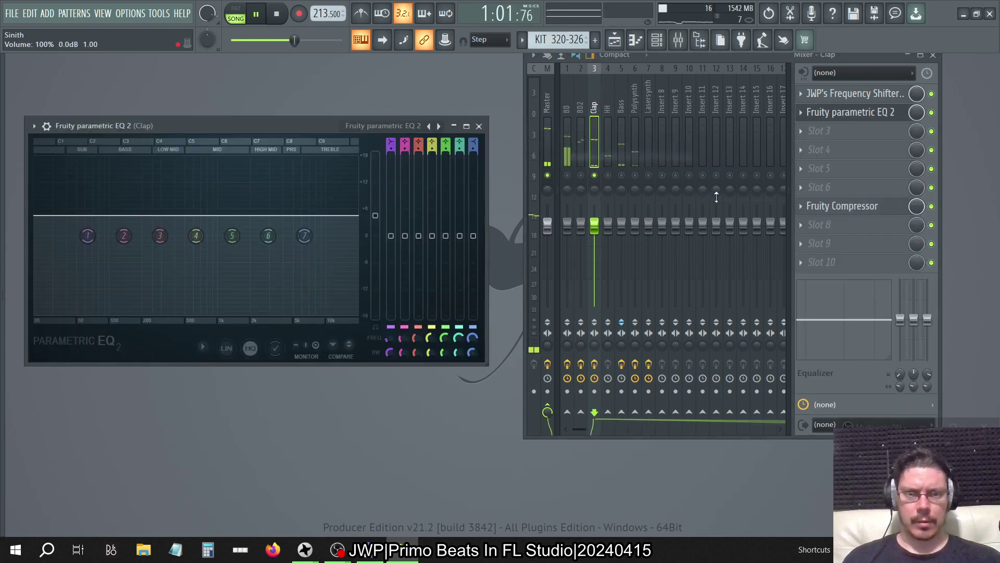
{"action": "left_click", "coordinate": [825, 118]}
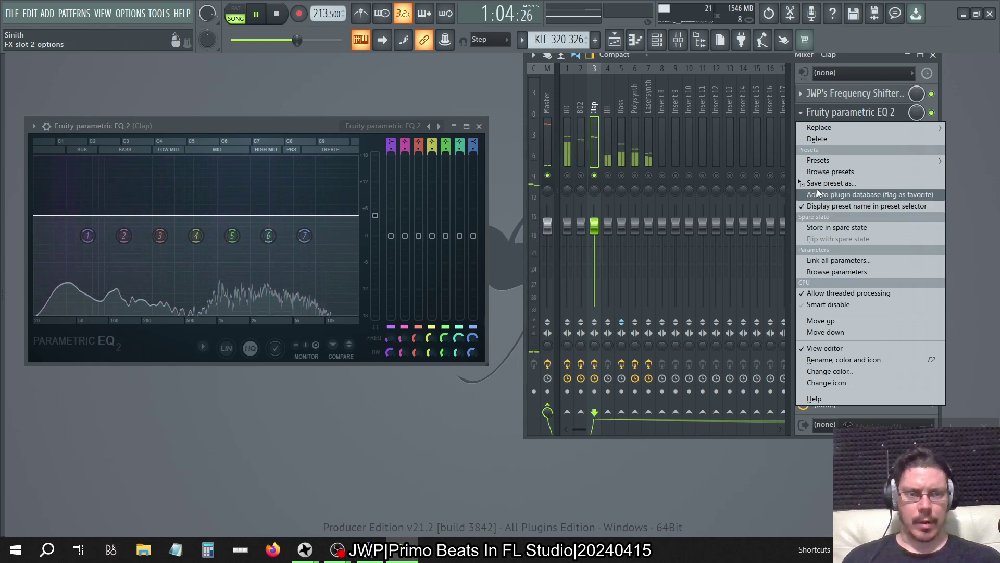
{"action": "left_click", "coordinate": [815, 183]}
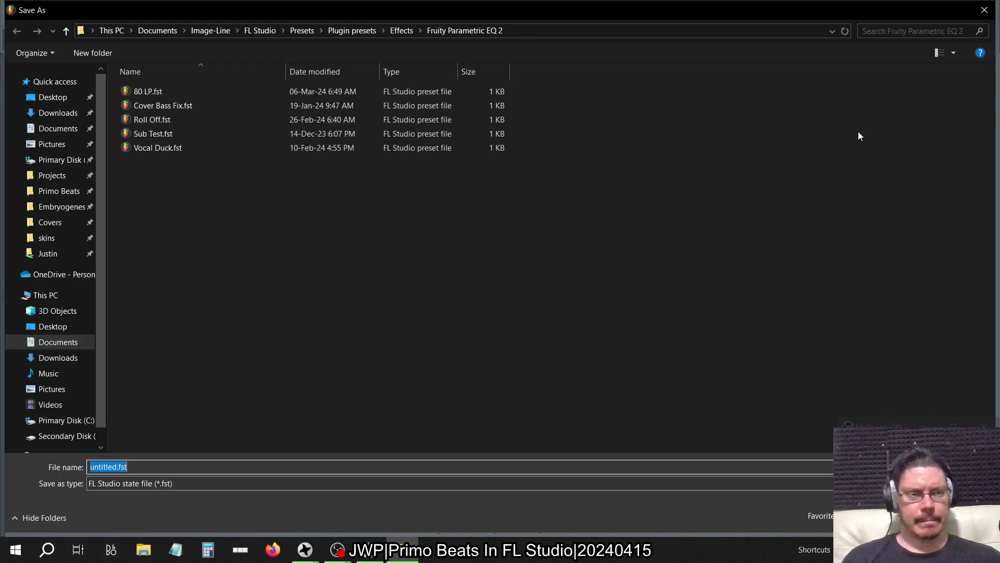
{"action": "left_click", "coordinate": [984, 9]}
Copy the slot 2 parametric EQ with its settings into slots 3, 4, 5 and 6 of the Clap track.
{"action": "left_click", "coordinate": [797, 113]}
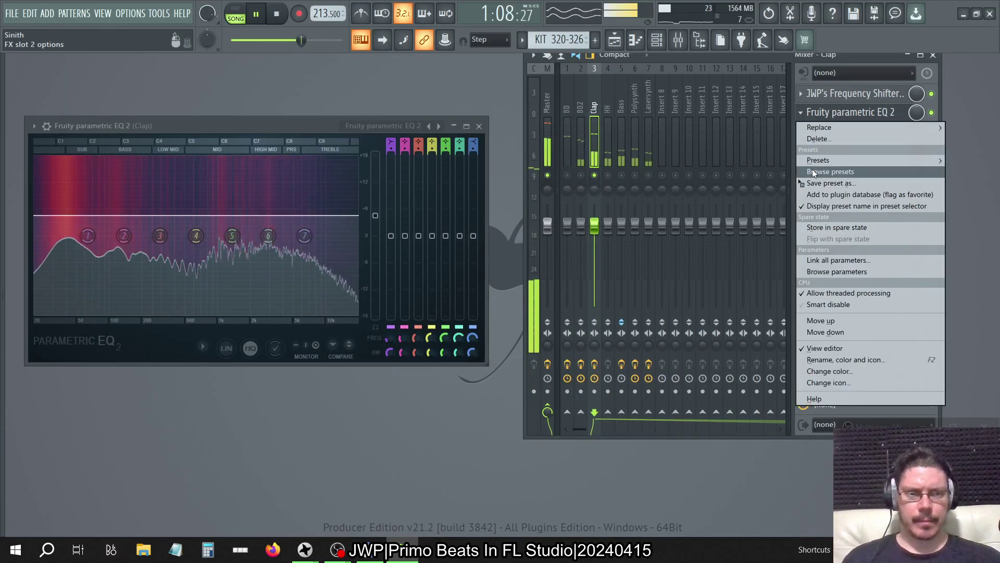
{"action": "left_click_drag", "start_coordinate": [818, 169], "coordinate": [841, 134]}
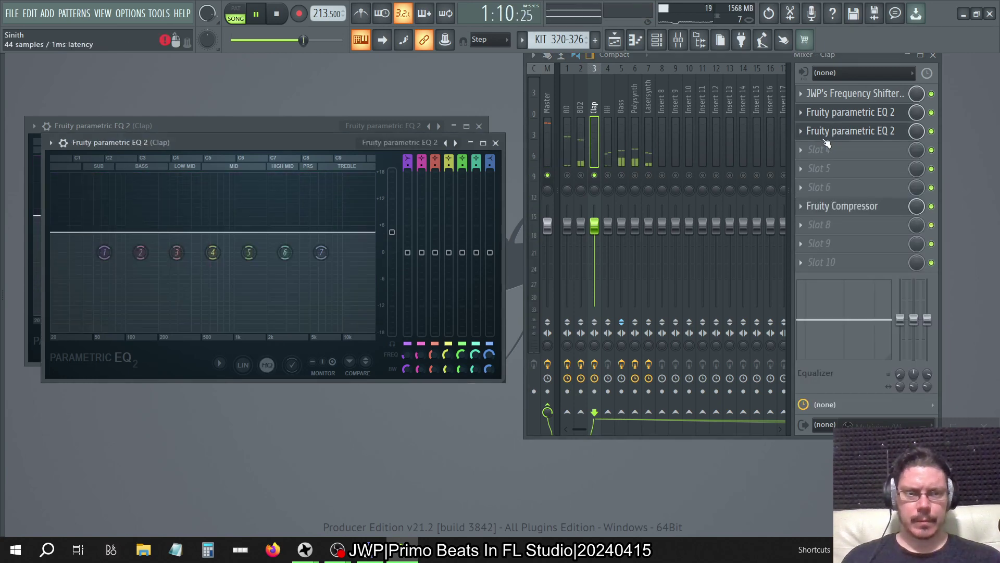
{"action": "left_click", "coordinate": [803, 132]}
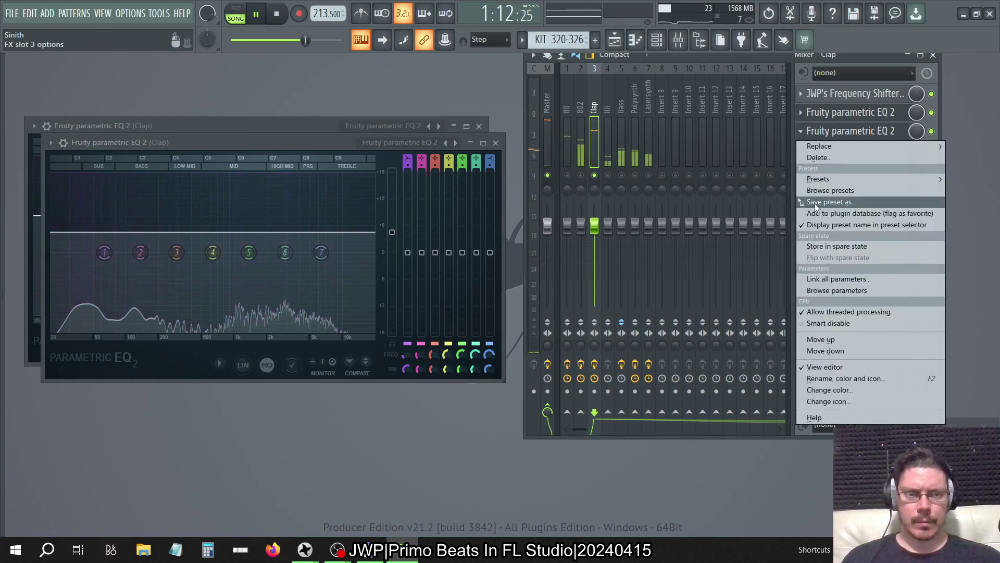
{"action": "left_click_drag", "start_coordinate": [849, 132], "coordinate": [815, 151]}
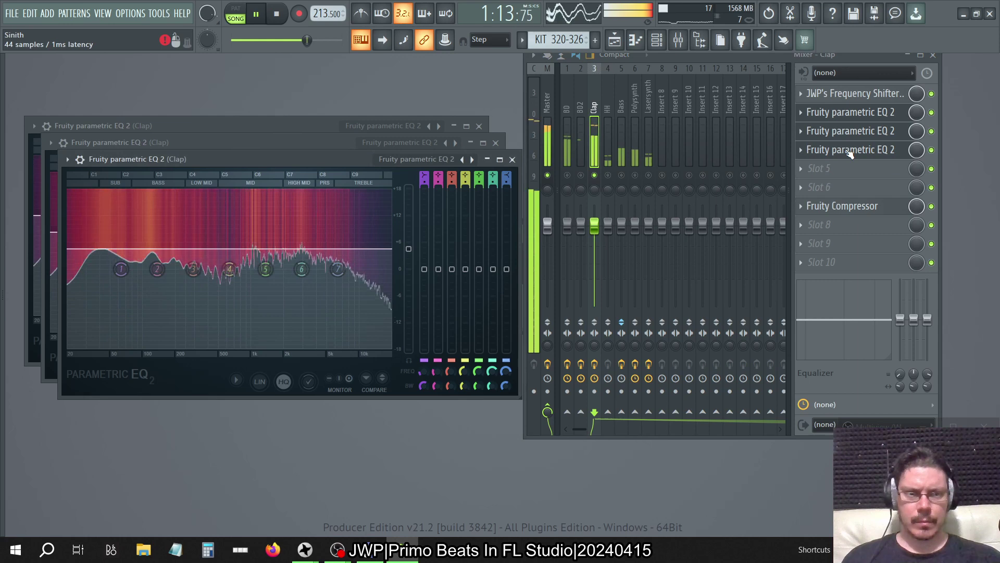
{"action": "left_click", "coordinate": [801, 149]}
{"action": "left_click_drag", "start_coordinate": [834, 217], "coordinate": [847, 169]}
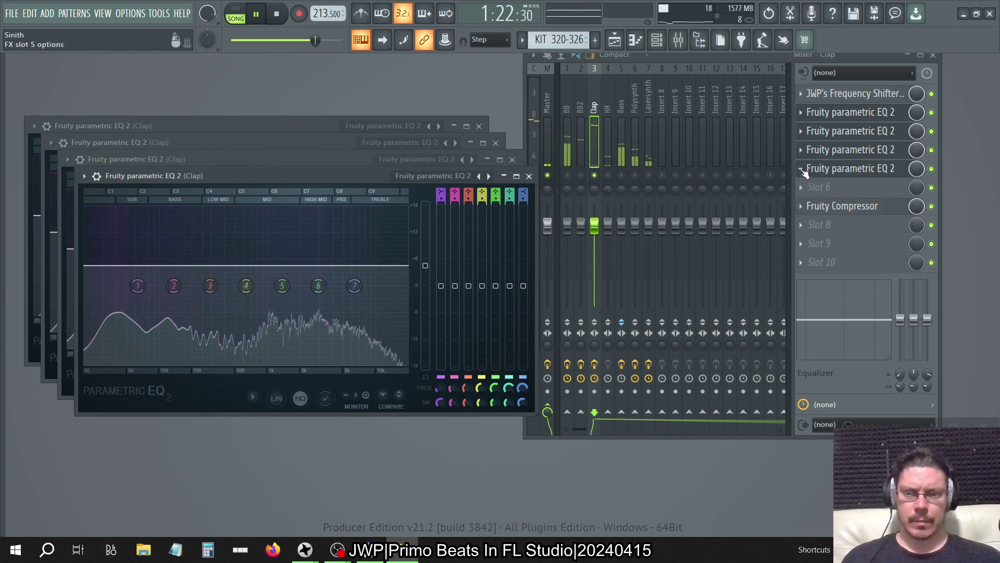
{"action": "left_click", "coordinate": [802, 170]}
{"action": "left_click_drag", "start_coordinate": [830, 243], "coordinate": [854, 187]}
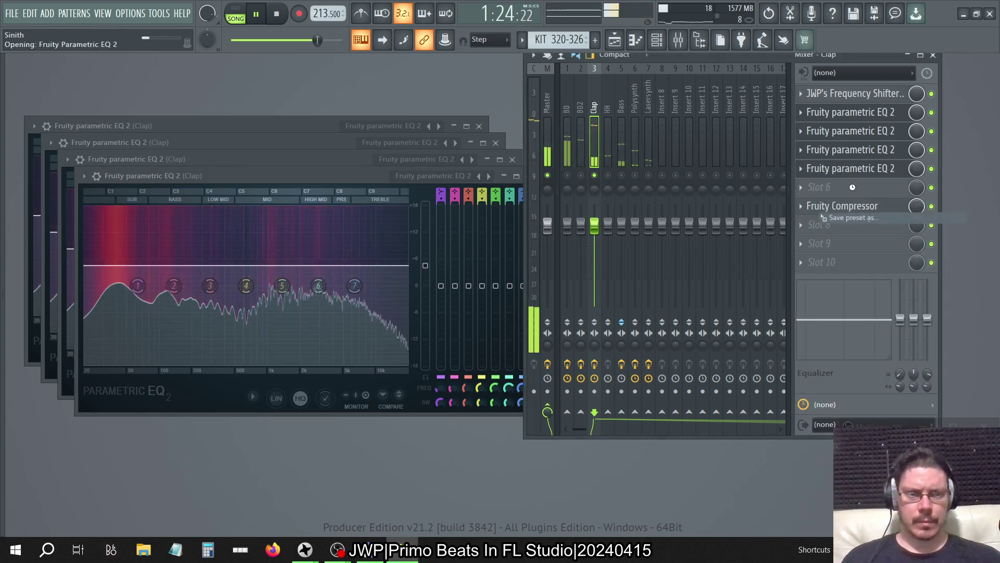
Move Clap's Fruity Compressor down two places to slot 9.
{"action": "left_click", "coordinate": [803, 209]}
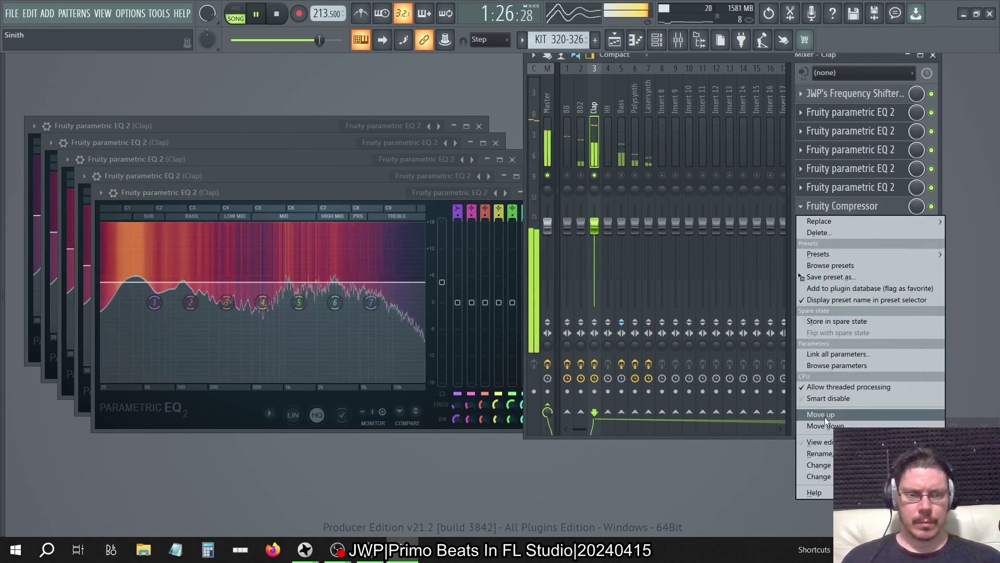
{"action": "left_click", "coordinate": [825, 424]}
{"action": "left_click", "coordinate": [805, 225]}
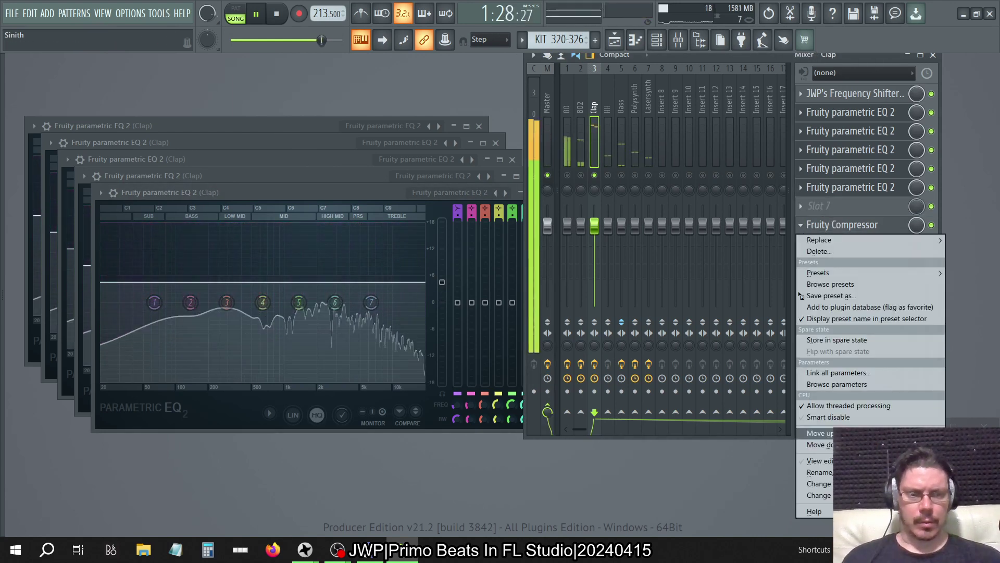
{"action": "left_click", "coordinate": [819, 444]}
Duplicate the parametric EQ with its settings into Clap's slots 7 and 8.
{"action": "left_click", "coordinate": [802, 193]}
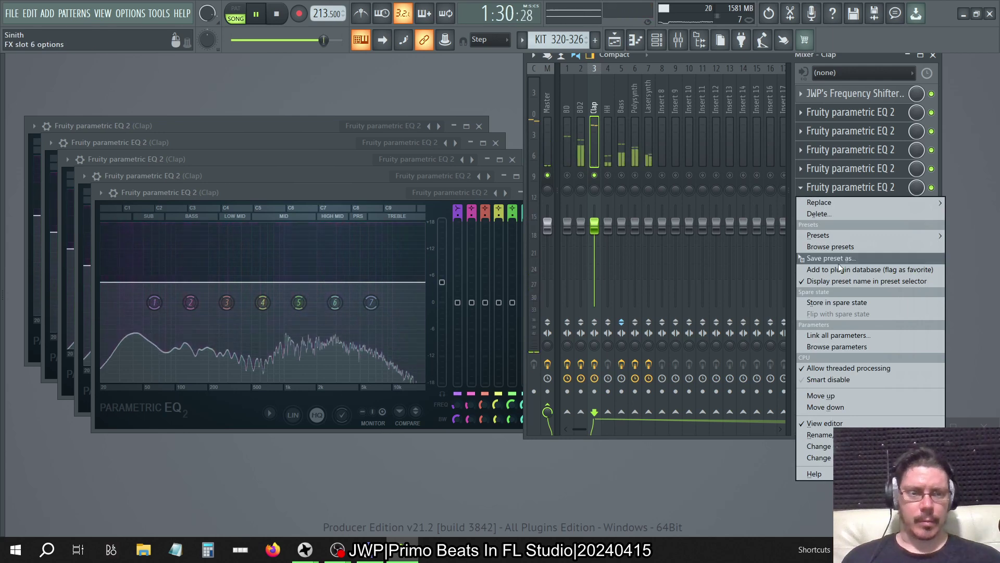
{"action": "left_click_drag", "start_coordinate": [844, 187], "coordinate": [841, 207]}
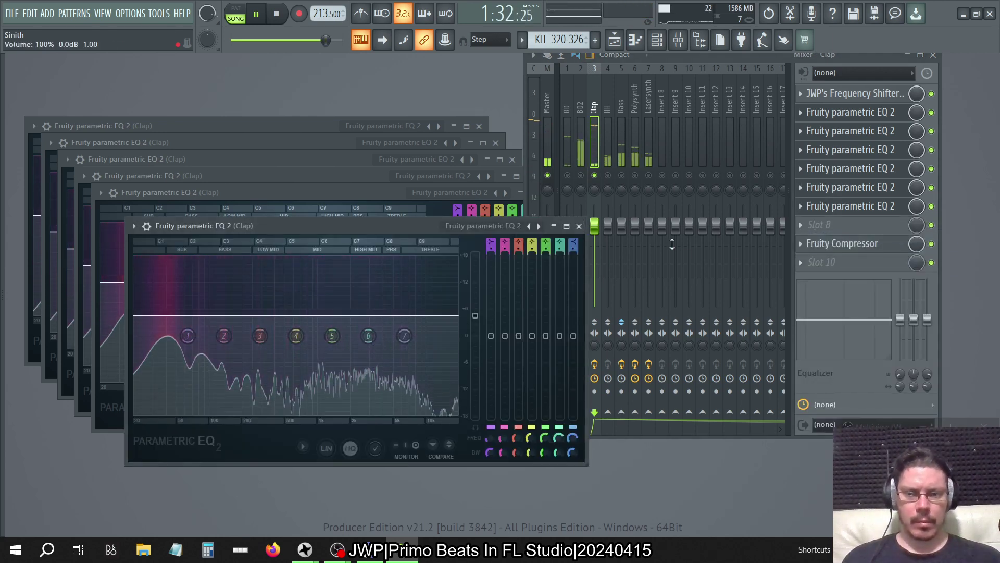
{"action": "left_click", "coordinate": [800, 208]}
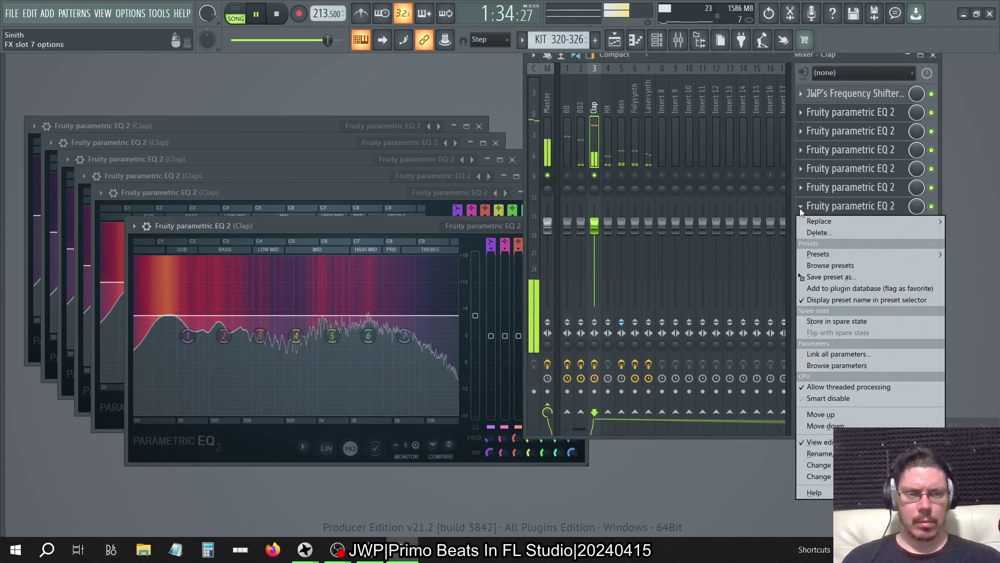
{"action": "left_click_drag", "start_coordinate": [824, 281], "coordinate": [836, 231]}
Open VPS Scope on the Master track, place it beside the mixer, and return to the Clap track.
{"action": "left_click", "coordinate": [548, 100]}
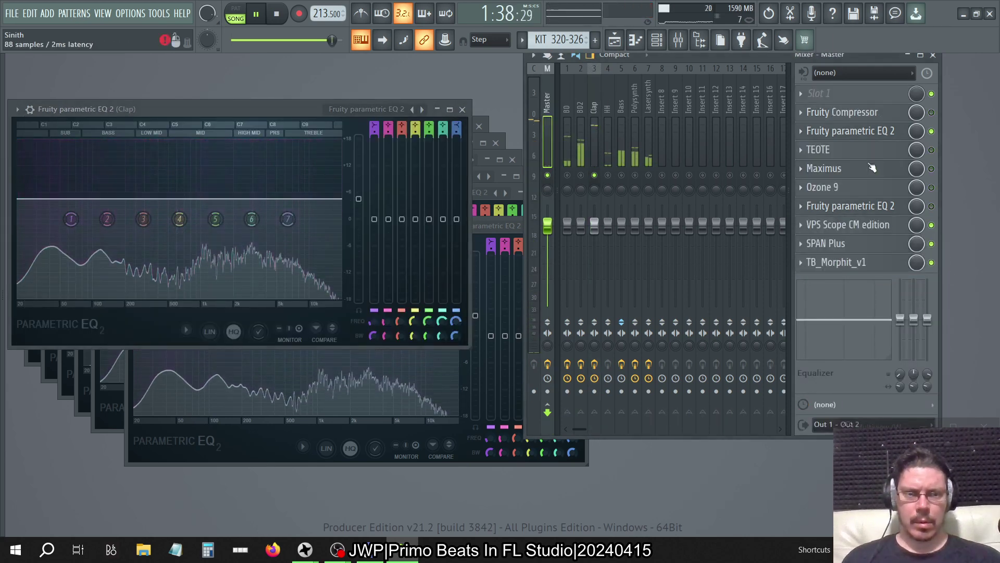
{"action": "left_click", "coordinate": [854, 225]}
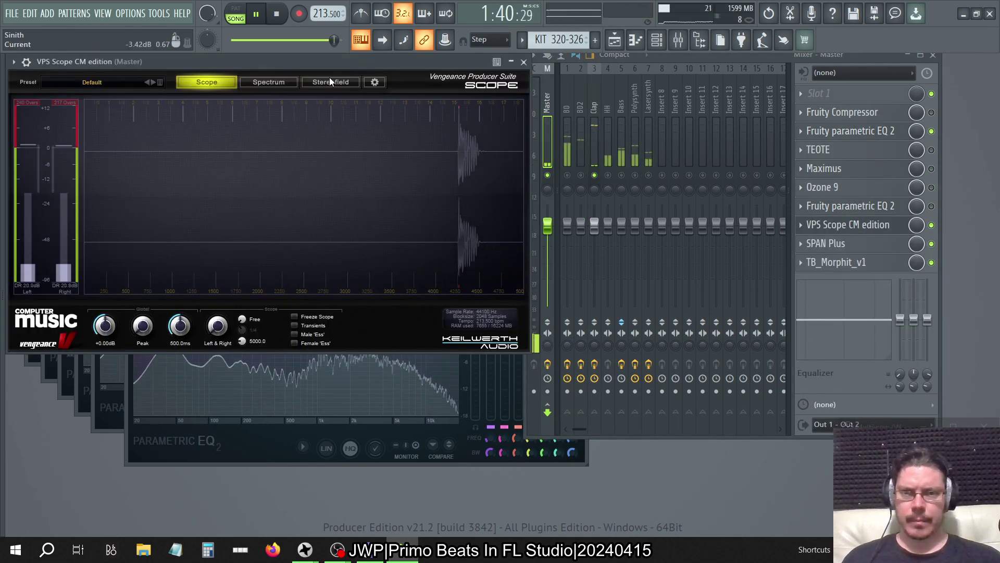
{"action": "left_click_drag", "start_coordinate": [312, 58], "coordinate": [405, 92]}
{"action": "left_click", "coordinate": [679, 40]}
{"action": "left_click", "coordinate": [256, 143]}
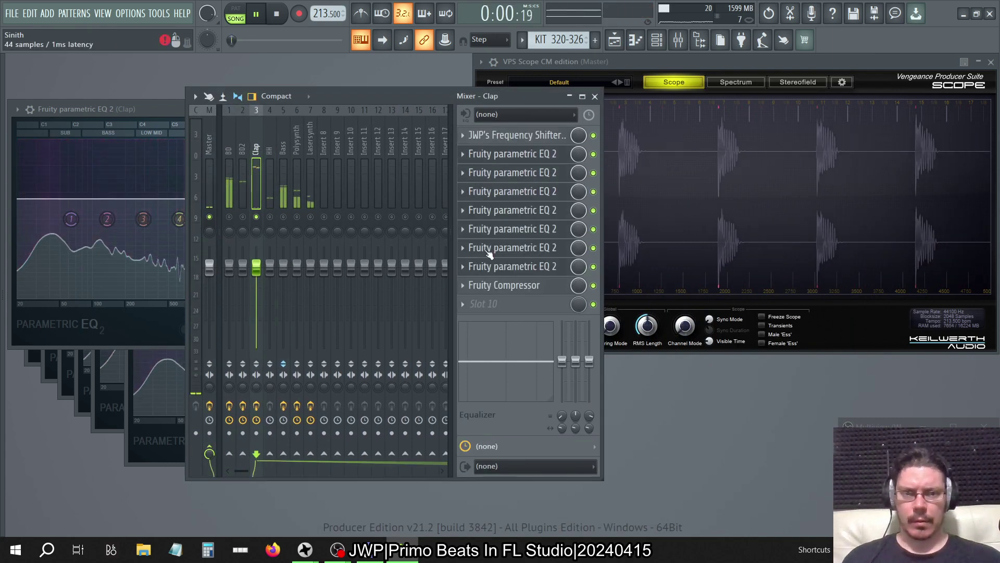
Bypass the parametric EQs in Clap's slots 2 to 8 and check the main level in the slot 2 EQ.
{"action": "left_click", "coordinate": [593, 172]}
{"action": "left_click", "coordinate": [593, 191]}
{"action": "left_click", "coordinate": [593, 210]}
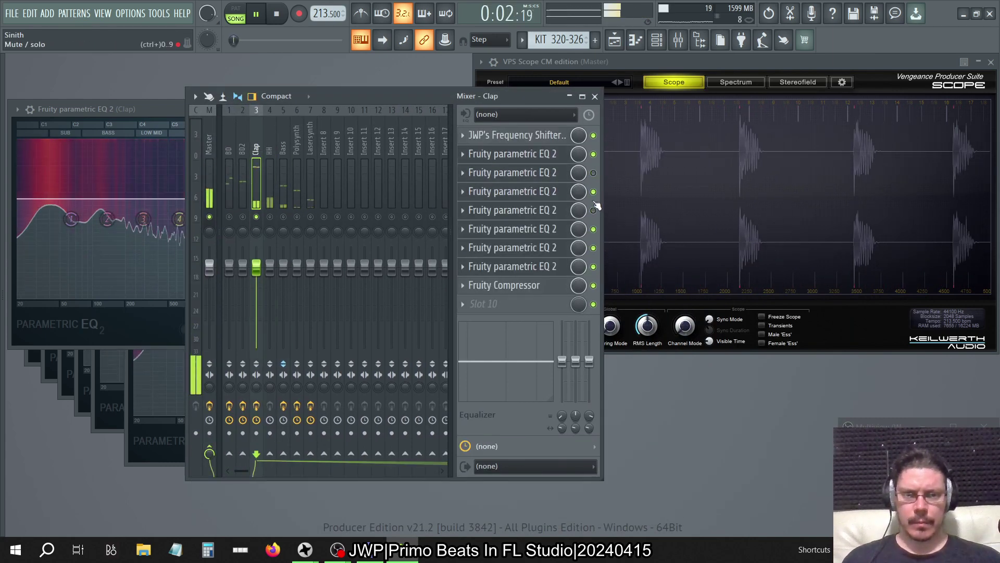
{"action": "left_click", "coordinate": [593, 248]}
{"action": "left_click", "coordinate": [593, 228]}
{"action": "left_click", "coordinate": [593, 266]}
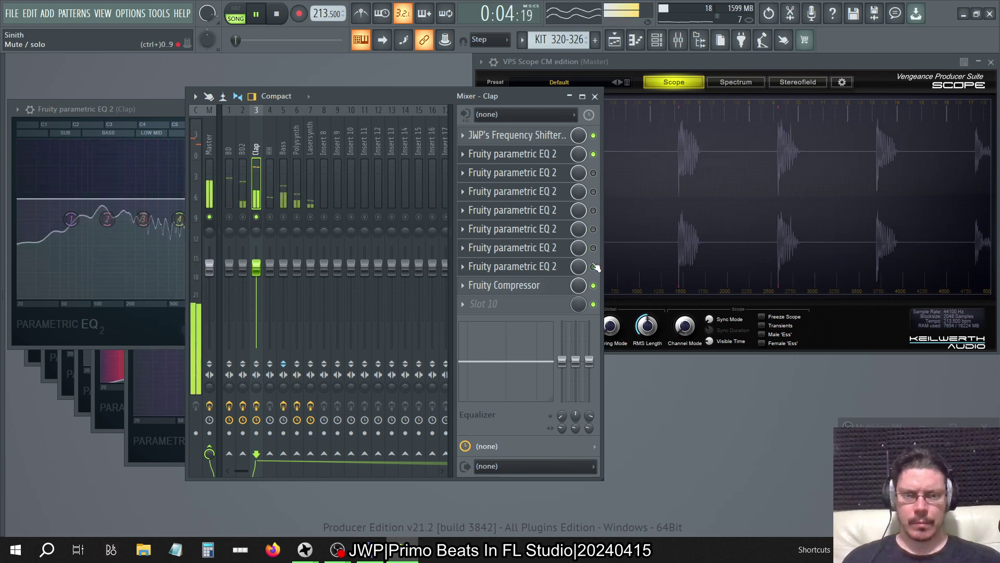
{"action": "left_click", "coordinate": [593, 153]}
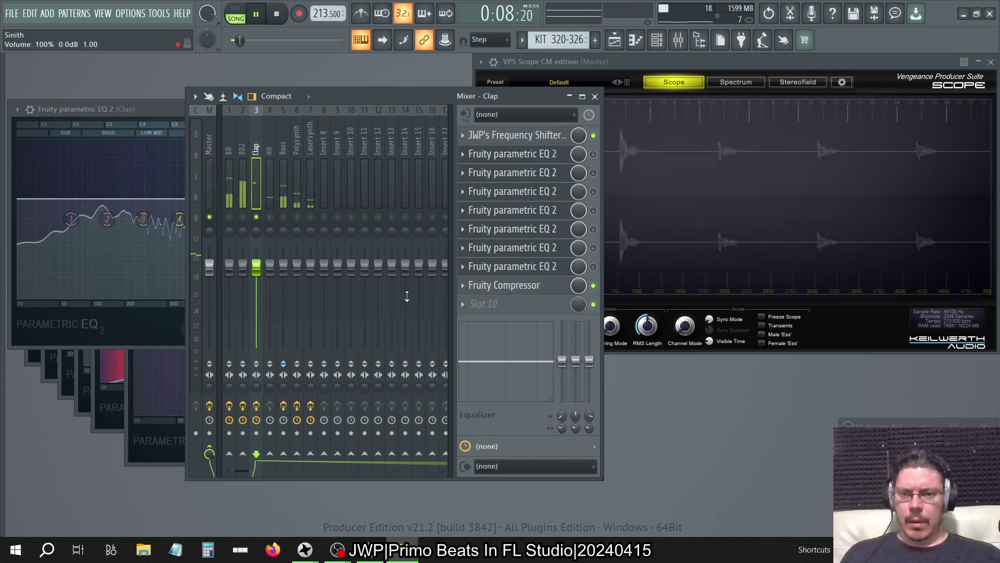
{"action": "left_click", "coordinate": [544, 155]}
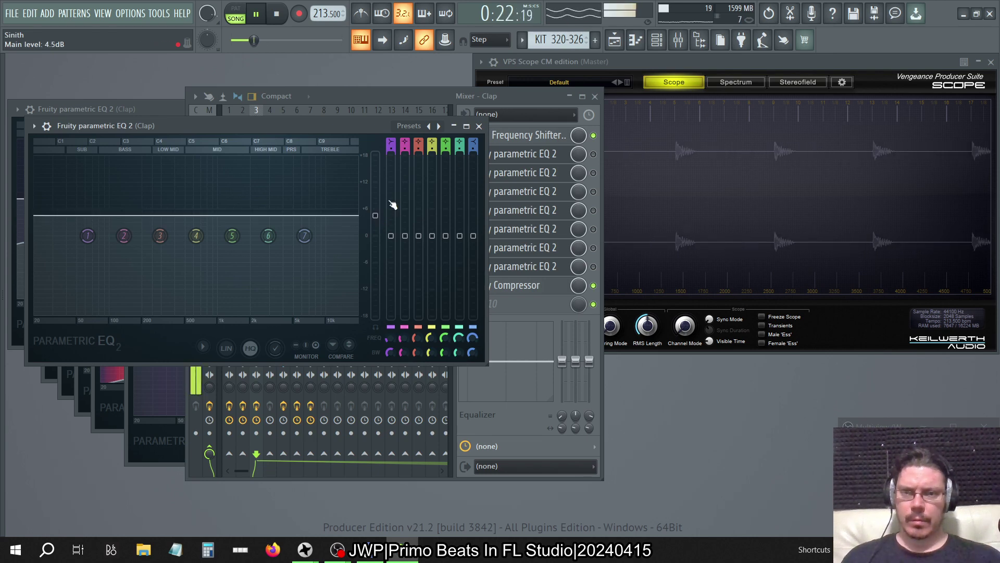
{"action": "left_click", "coordinate": [480, 126]}
Delete the parametric EQs from slots 3, 4 and 5 of the Clap track.
{"action": "left_click", "coordinate": [463, 173]}
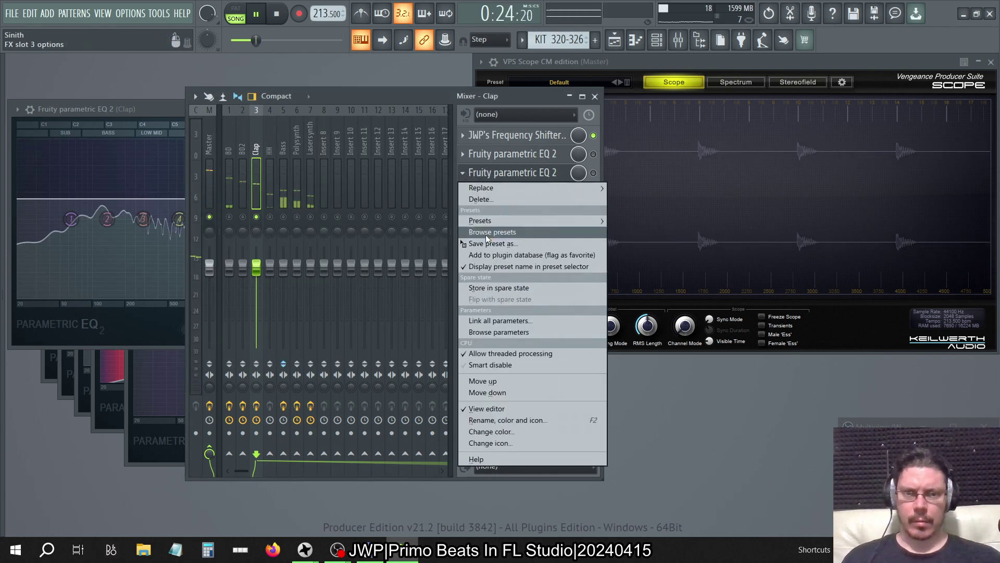
{"action": "left_click", "coordinate": [475, 201]}
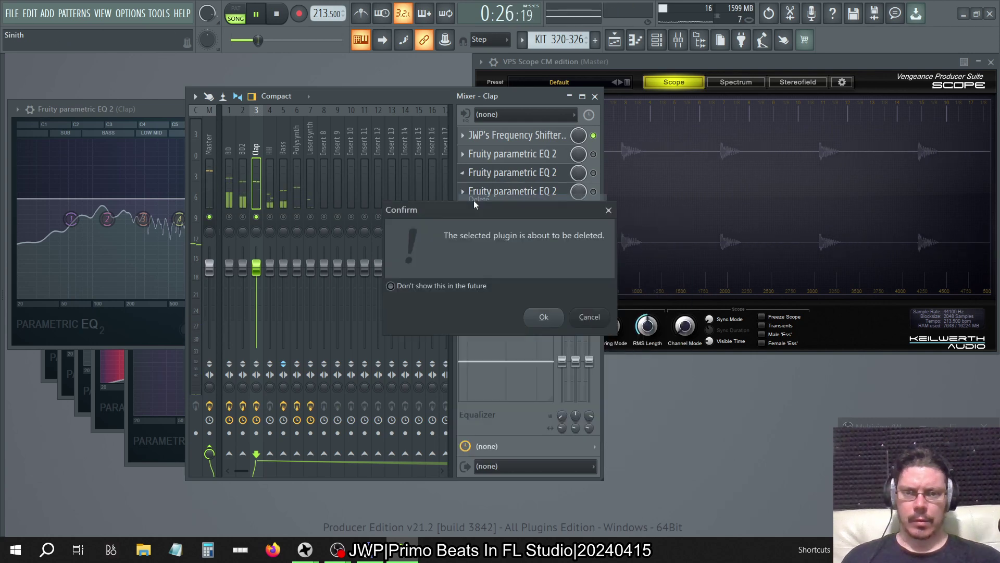
{"action": "left_click", "coordinate": [540, 314]}
{"action": "left_click", "coordinate": [464, 191]}
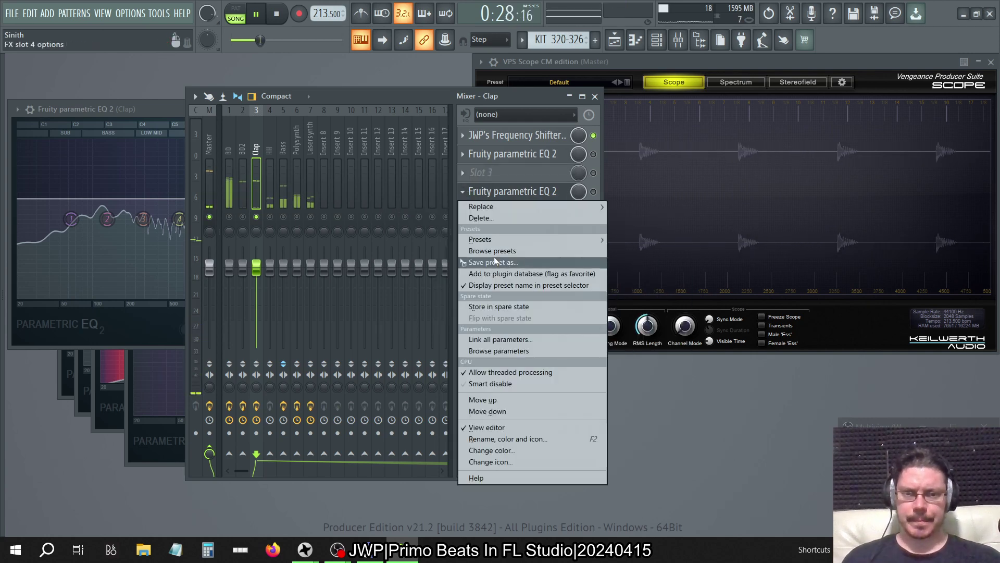
{"action": "left_click", "coordinate": [480, 219]}
{"action": "left_click", "coordinate": [559, 321]}
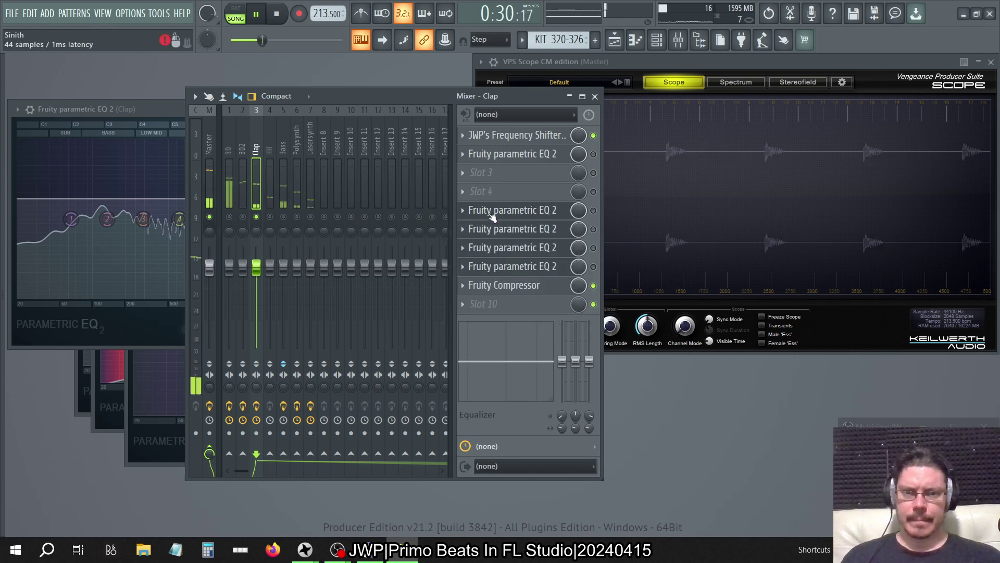
{"action": "left_click", "coordinate": [464, 210]}
{"action": "left_click", "coordinate": [480, 237]}
{"action": "left_click", "coordinate": [543, 319]}
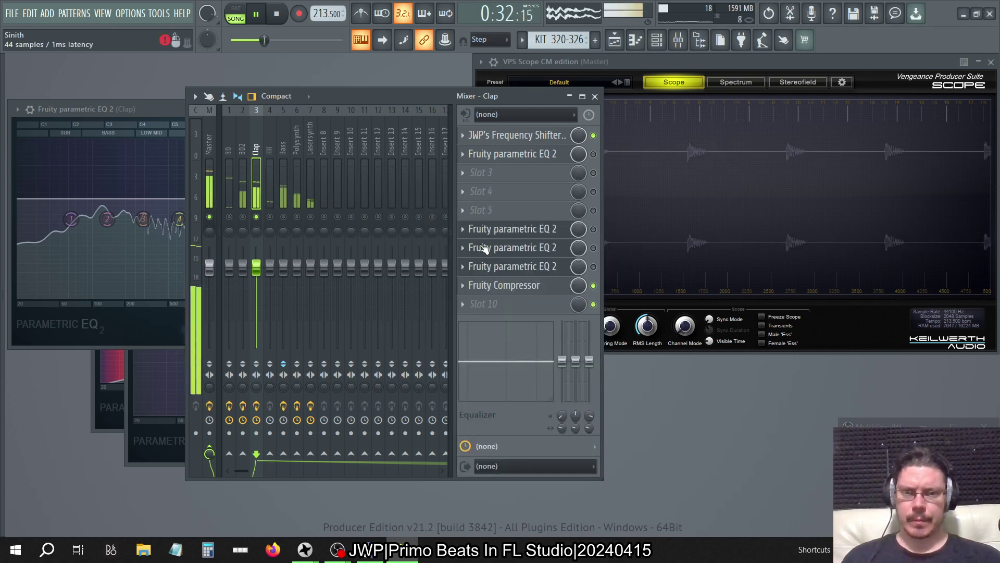
Delete the parametric EQs from slots 6, 7 and 8 of the Clap track.
{"action": "left_click", "coordinate": [462, 232]}
{"action": "left_click", "coordinate": [480, 255]}
{"action": "left_click", "coordinate": [543, 319]}
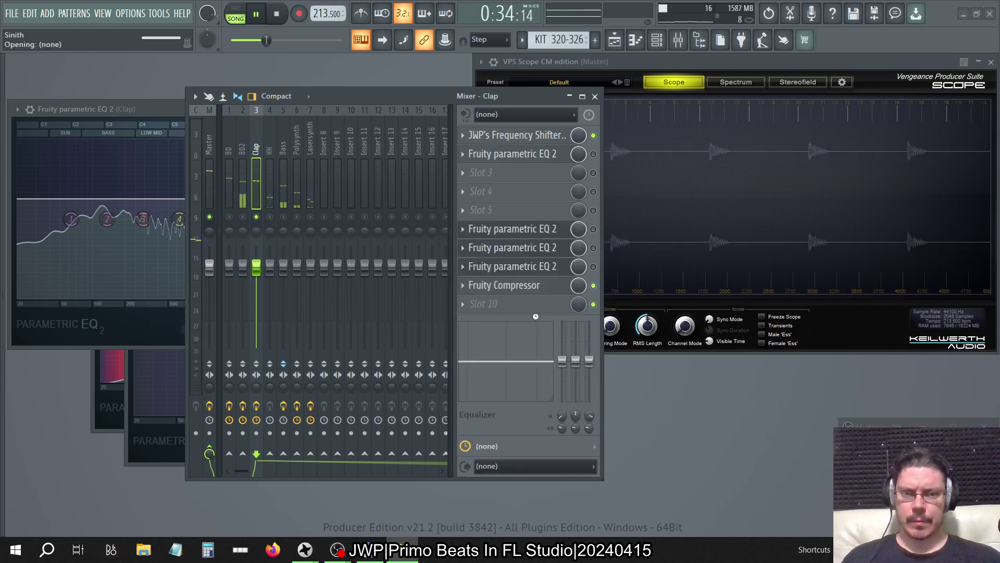
{"action": "left_click", "coordinate": [463, 249]}
{"action": "left_click", "coordinate": [474, 262]}
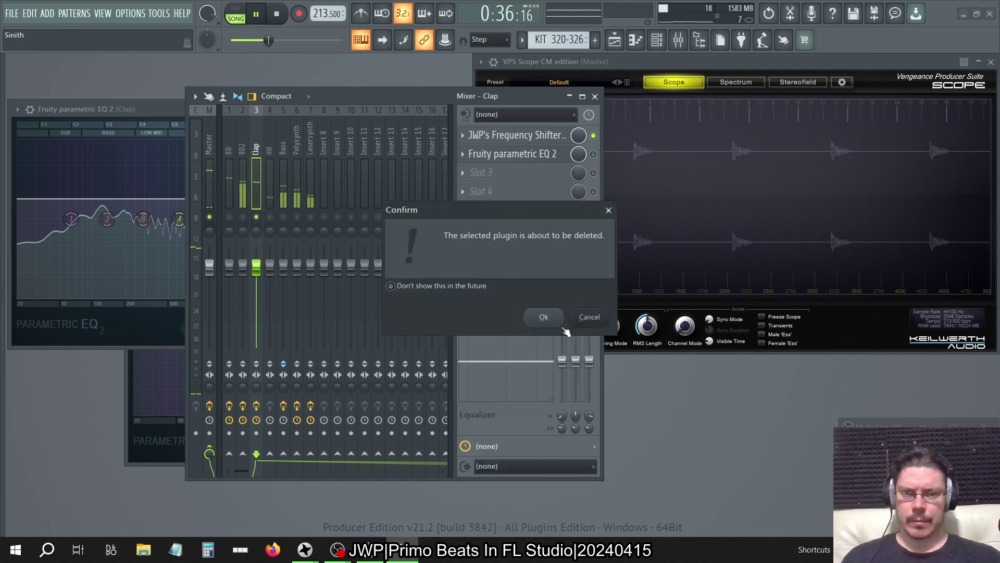
{"action": "left_click", "coordinate": [543, 319]}
{"action": "left_click", "coordinate": [463, 266]}
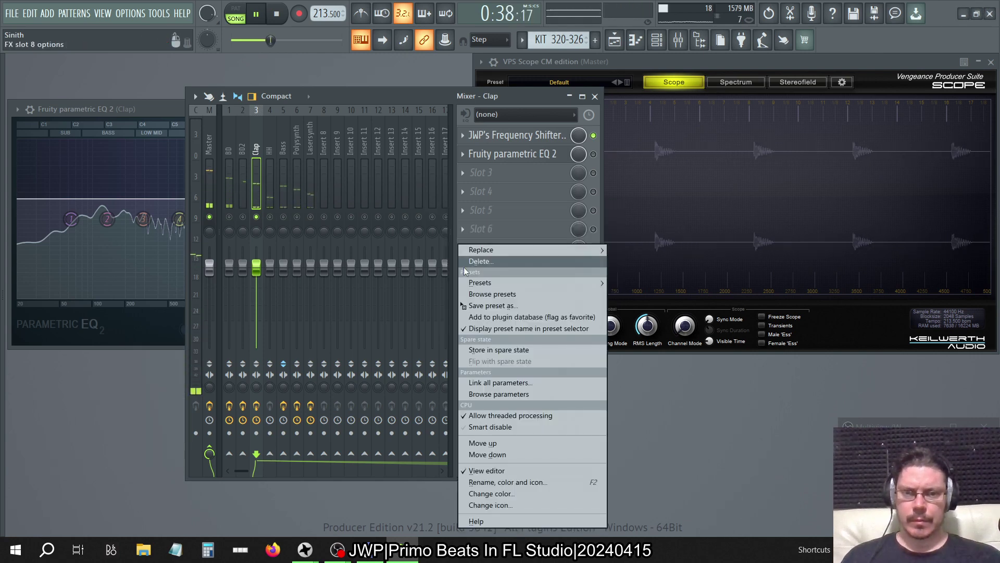
{"action": "left_click", "coordinate": [474, 262]}
{"action": "left_click", "coordinate": [543, 319]}
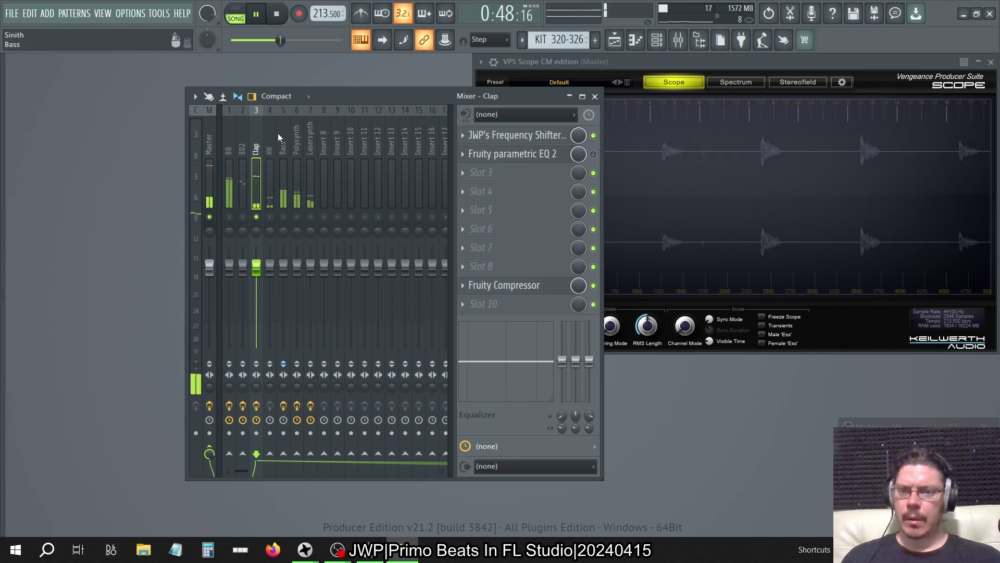
Copy BD2's slot 4 parametric EQ with its settings into Clap's slot 3 and close its editor.
{"action": "left_click", "coordinate": [243, 149]}
{"action": "left_click", "coordinate": [519, 197]}
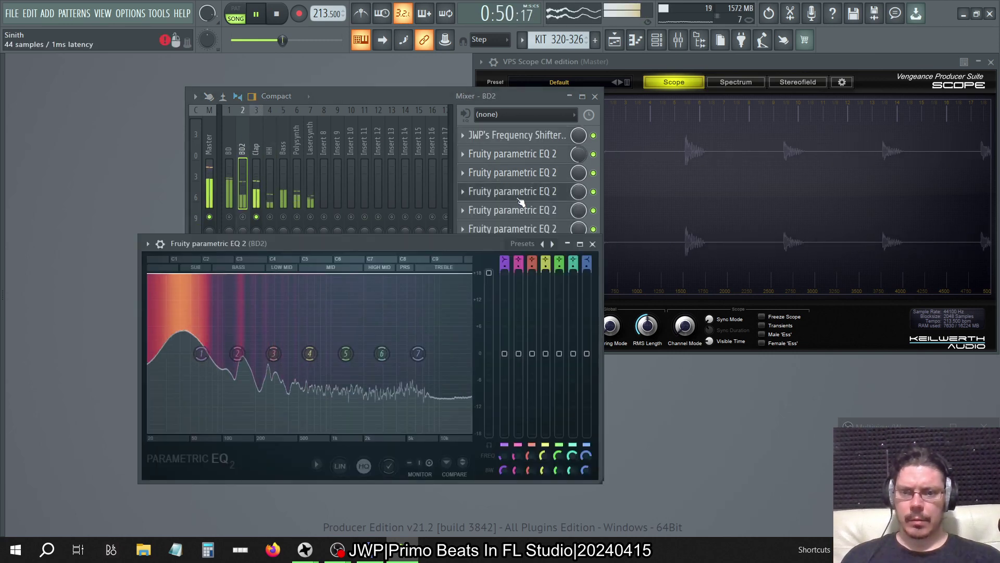
{"action": "left_click", "coordinate": [518, 197]}
{"action": "left_click", "coordinate": [464, 192]}
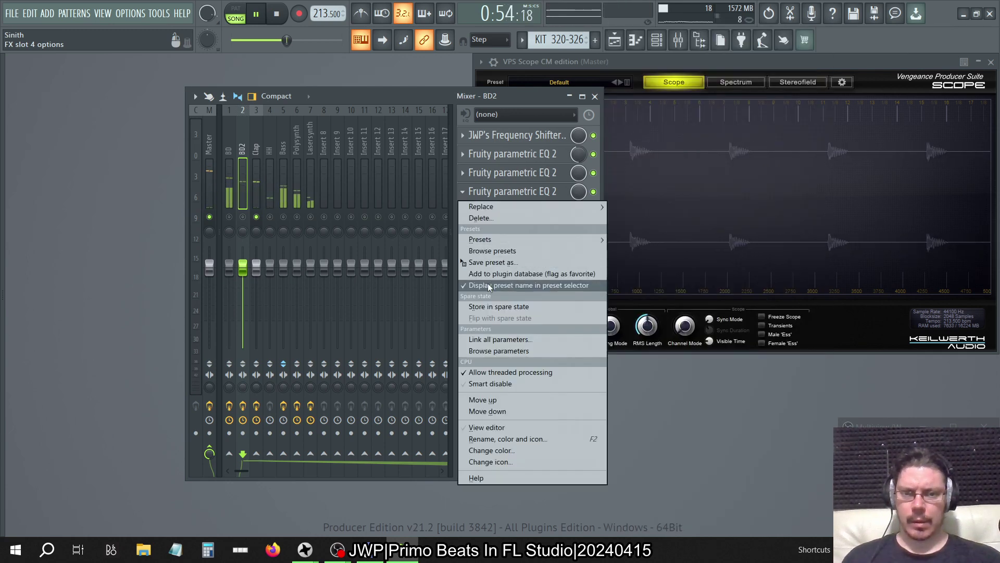
{"action": "left_click_drag", "start_coordinate": [482, 264], "coordinate": [521, 173]}
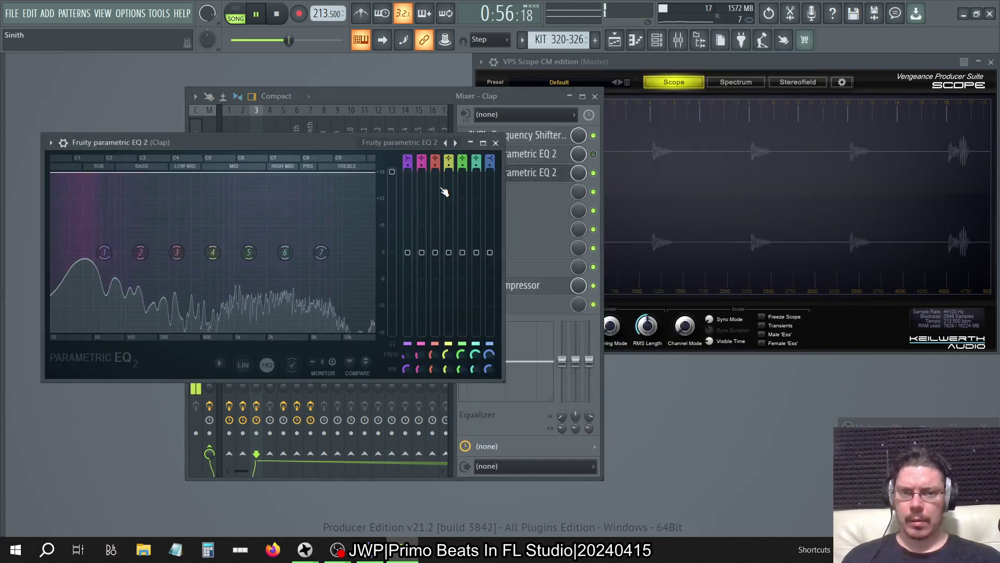
{"action": "left_click", "coordinate": [532, 173]}
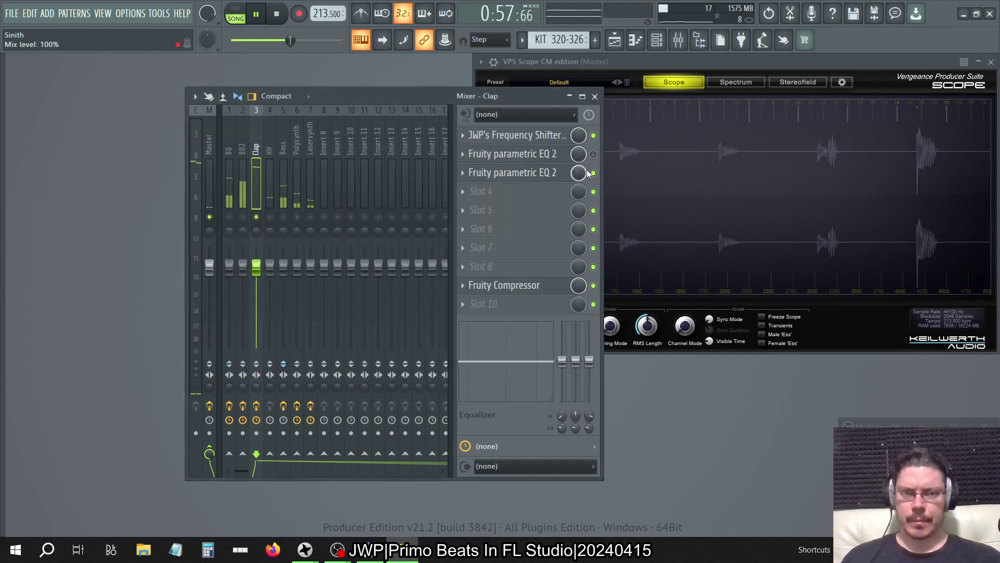
Copy Clap's slot 3 parametric EQ with its settings into slot 4 and close the new editor.
{"action": "left_click", "coordinate": [468, 179]}
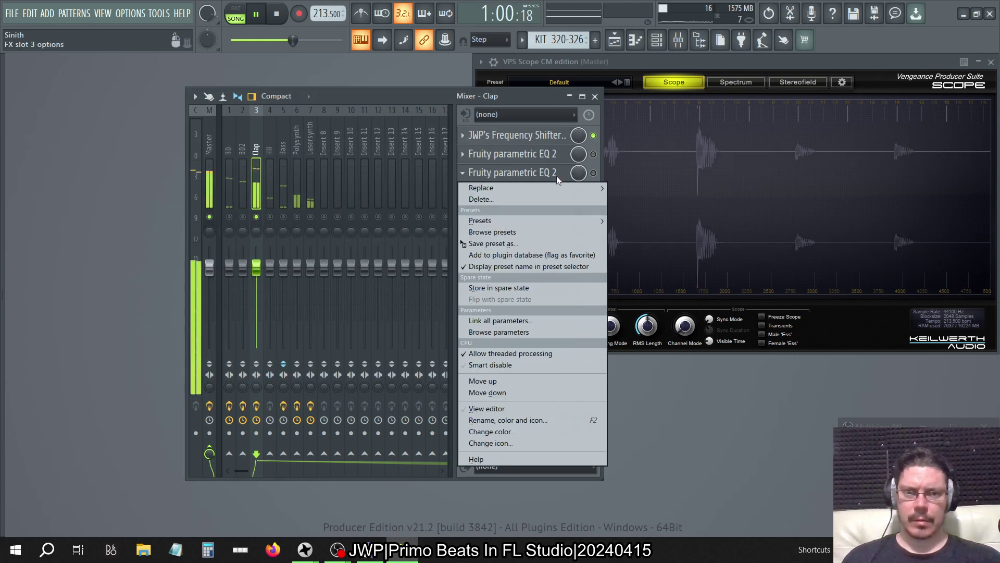
{"action": "left_click", "coordinate": [543, 176]}
{"action": "left_click", "coordinate": [480, 177]}
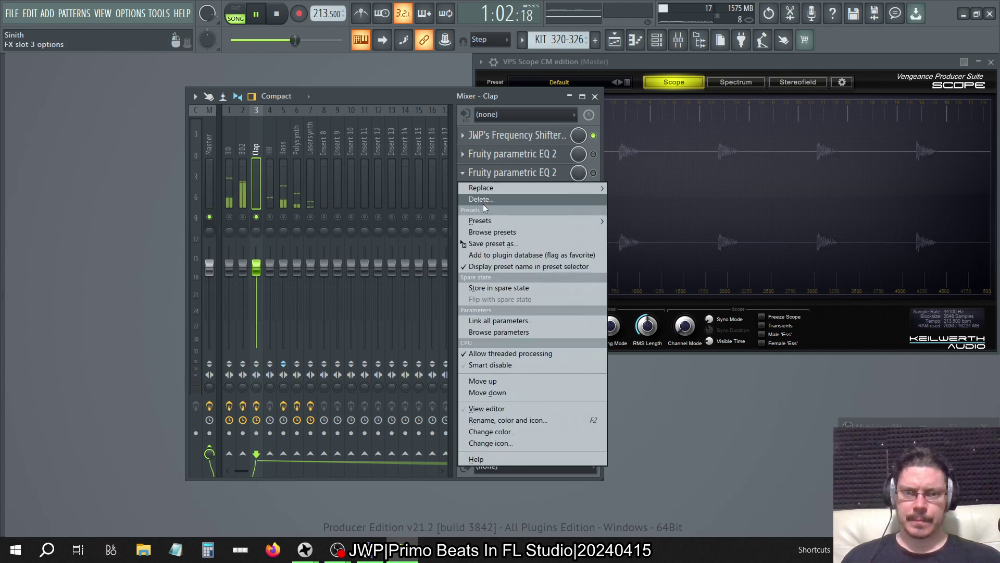
{"action": "left_click_drag", "start_coordinate": [483, 243], "coordinate": [555, 182]}
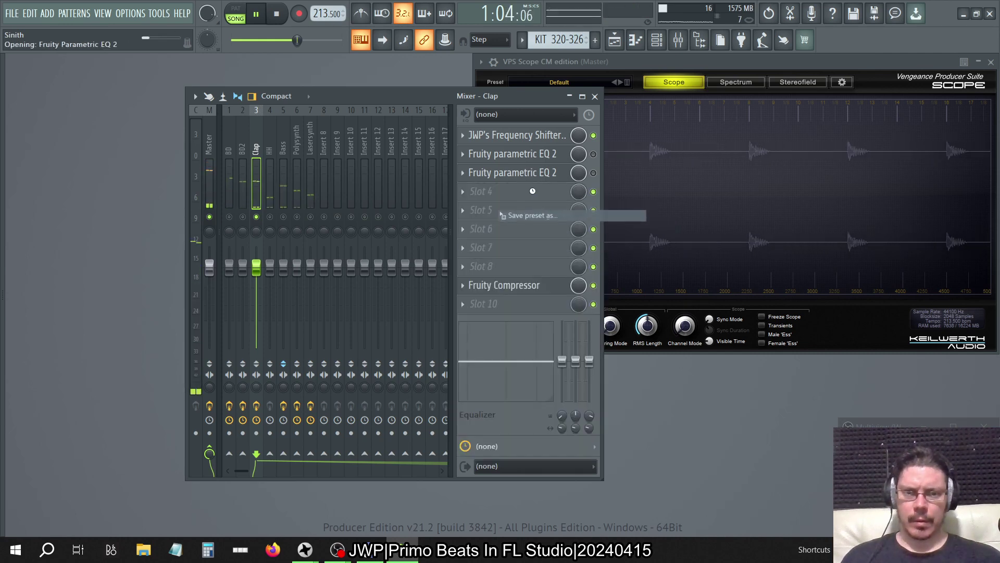
{"action": "key", "text": "Escape"}
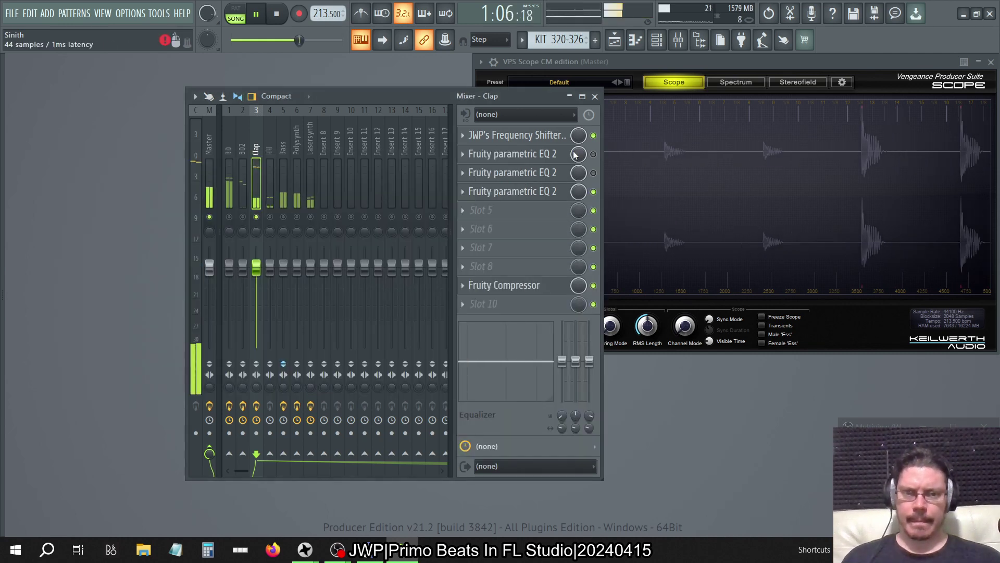
Re-enable Clap's parametric EQs in slots 2 and 3, and copy slot 4's EQ with its settings into slot 5.
{"action": "left_click", "coordinate": [593, 173]}
{"action": "left_click", "coordinate": [462, 191]}
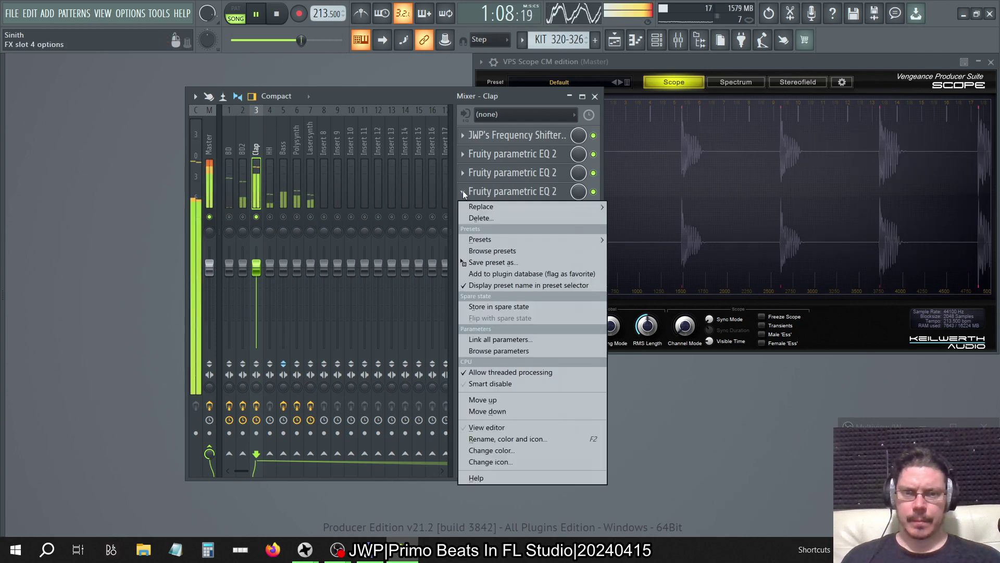
{"action": "left_click_drag", "start_coordinate": [487, 251], "coordinate": [542, 204]}
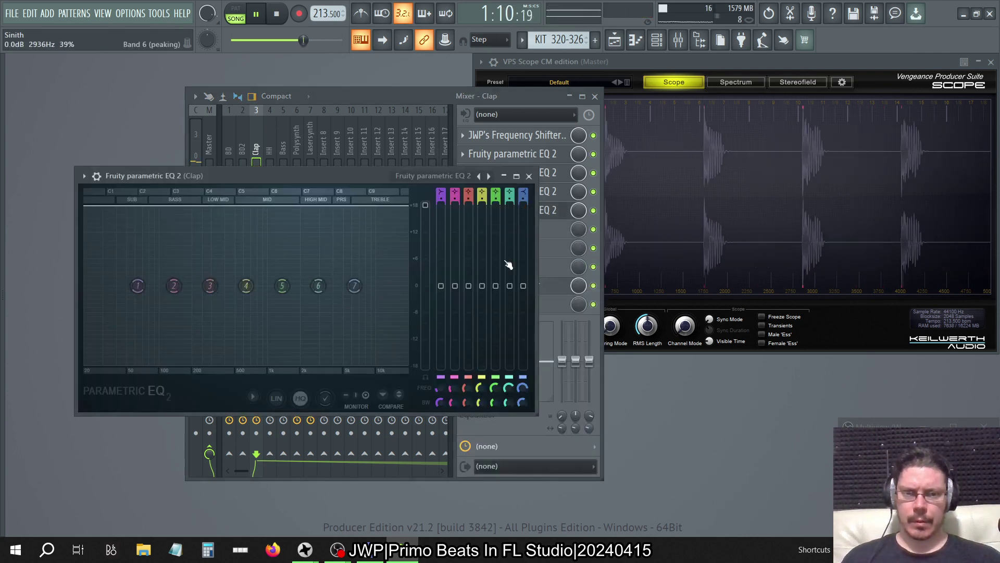
{"action": "key", "text": "Escape"}
Copy Clap's slot 5 parametric EQ with its settings into slot 6 and close the new editor.
{"action": "left_click", "coordinate": [462, 210]}
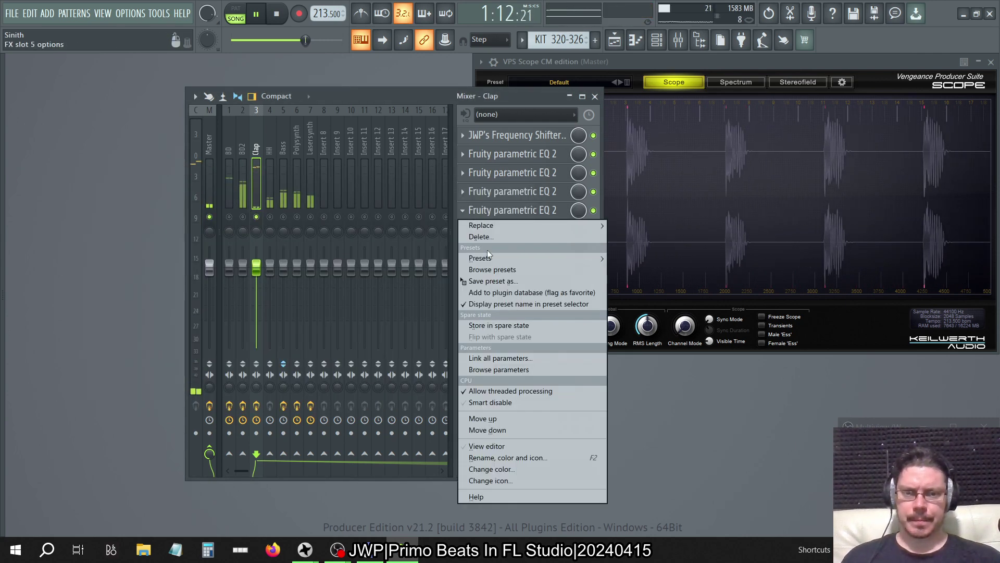
{"action": "left_click_drag", "start_coordinate": [483, 280], "coordinate": [519, 234]}
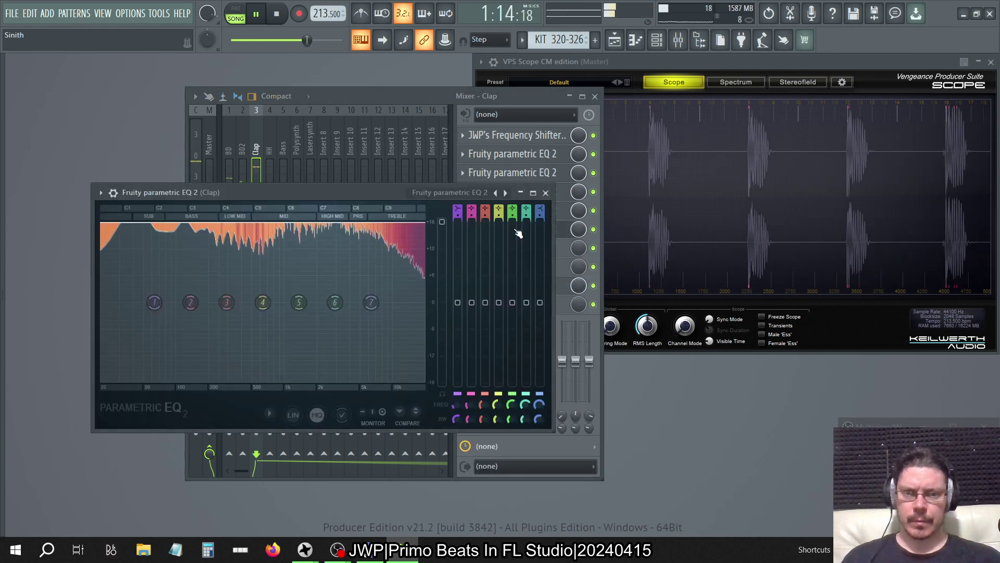
{"action": "key", "text": "Escape"}
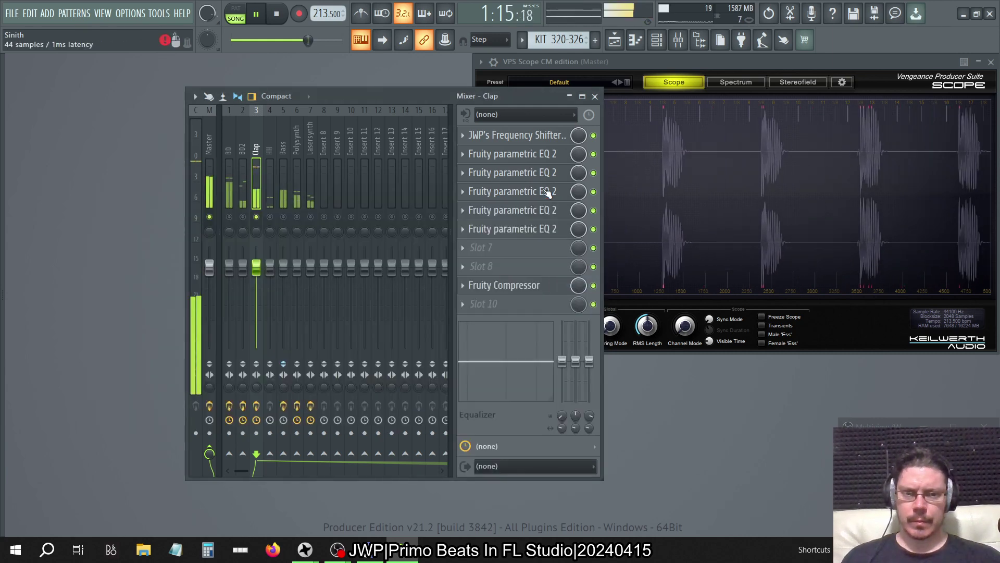
Copy Clap's slot 6 parametric EQ with its settings into slot 7 and close the new editor.
{"action": "left_click", "coordinate": [462, 228]}
{"action": "left_click_drag", "start_coordinate": [480, 298], "coordinate": [525, 250]}
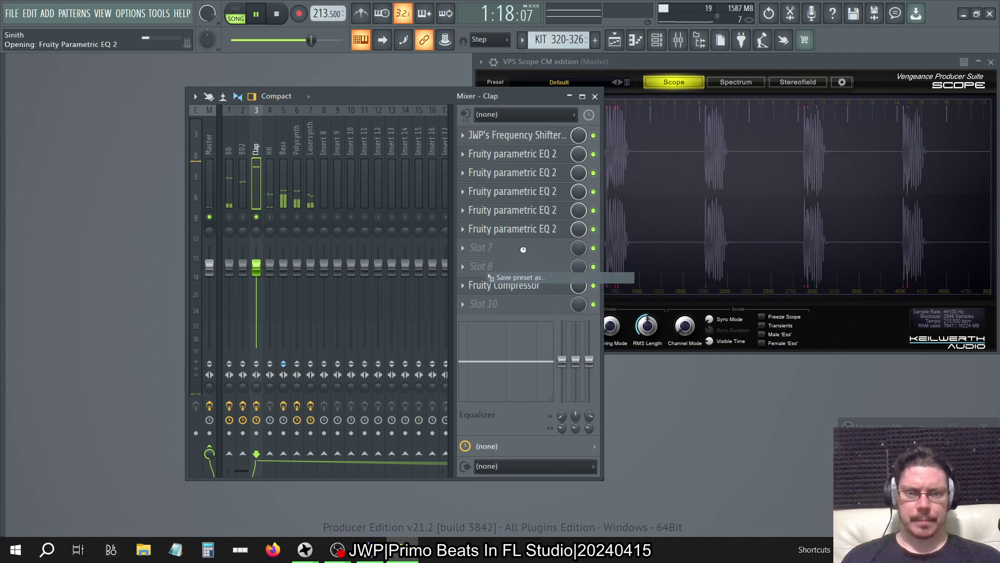
{"action": "left_click", "coordinate": [579, 229]}
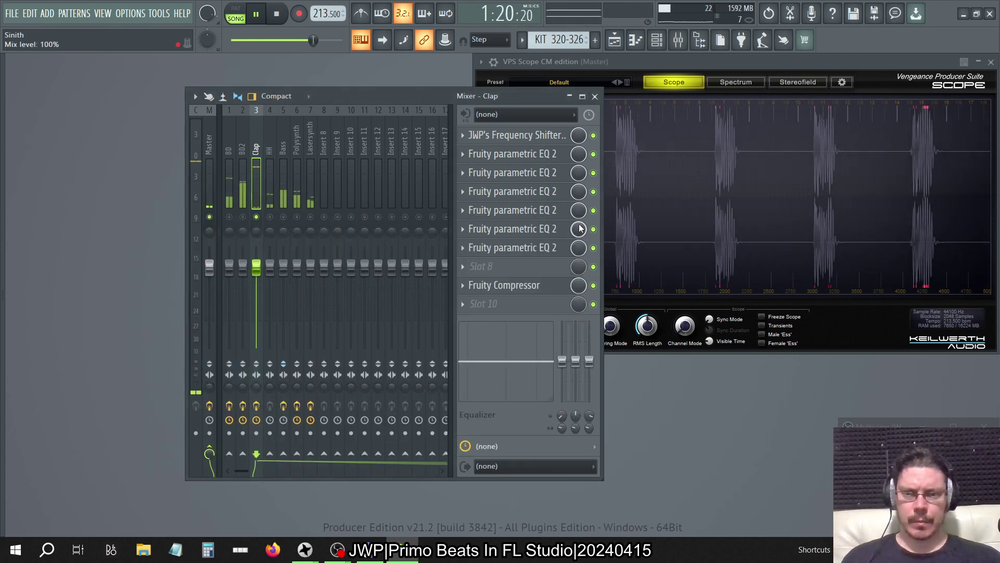
{"action": "scroll", "coordinate": [216, 136], "scroll_direction": "right", "scroll_amount": 2}
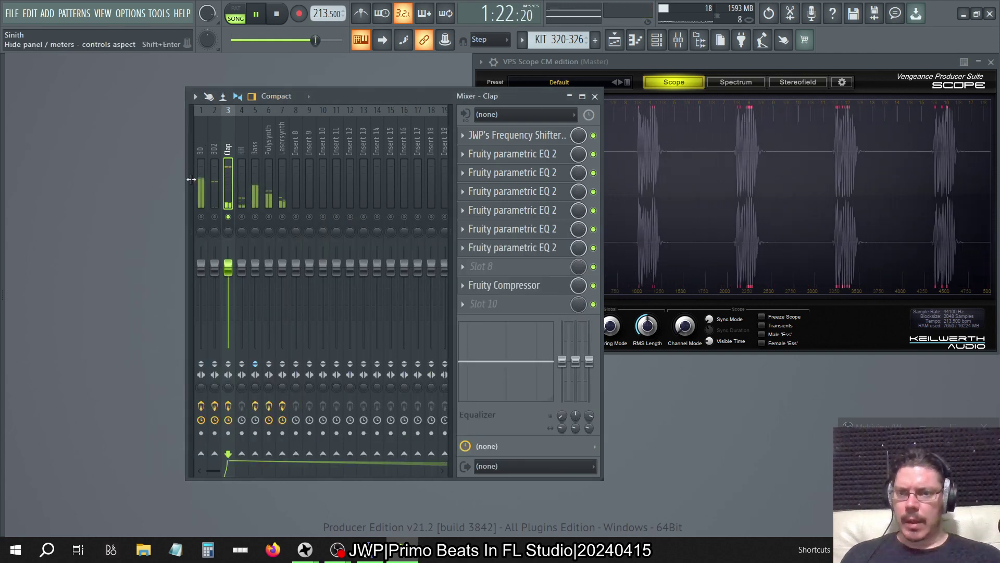
{"action": "scroll", "coordinate": [203, 151], "scroll_direction": "left", "scroll_amount": 2}
Open TB_Morphit_v1 on the Master track and continue in demo mode.
{"action": "left_click", "coordinate": [209, 156]}
{"action": "left_click", "coordinate": [489, 304]}
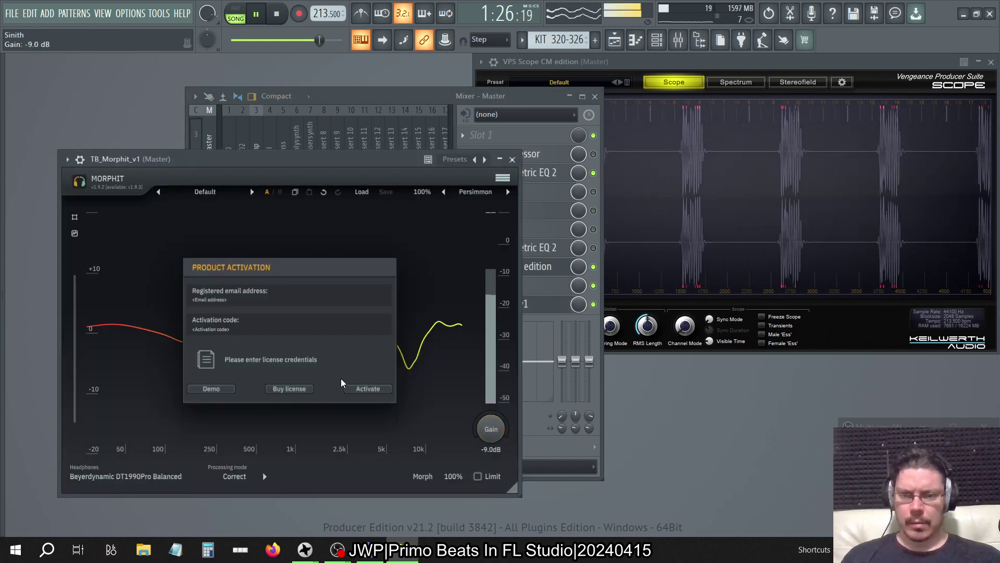
{"action": "left_click", "coordinate": [222, 389]}
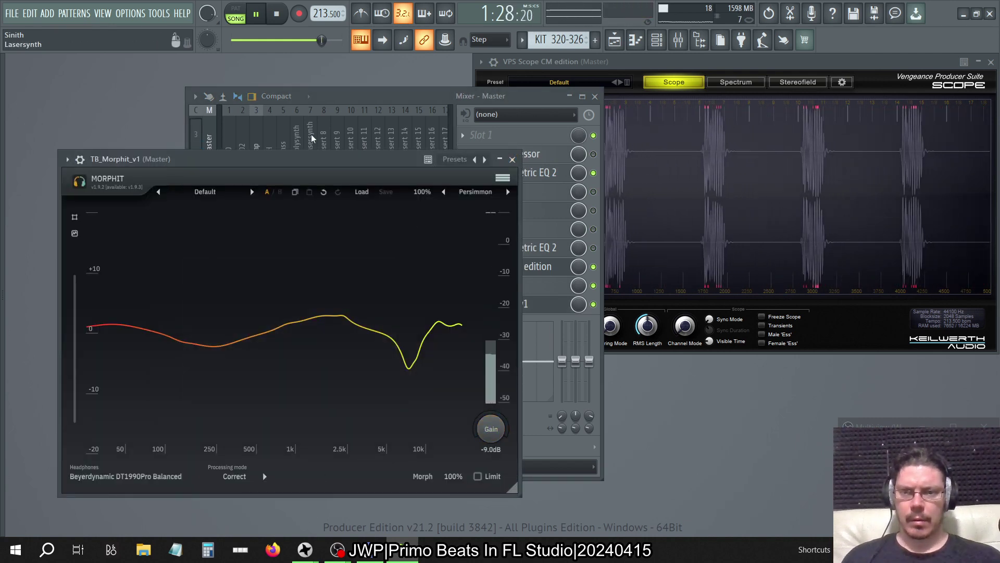
Copy Clap's slot 7 parametric EQ with its settings into slot 8 and close the new editor.
{"action": "left_click", "coordinate": [270, 135]}
{"action": "left_click", "coordinate": [253, 135]}
{"action": "left_click", "coordinate": [463, 248]}
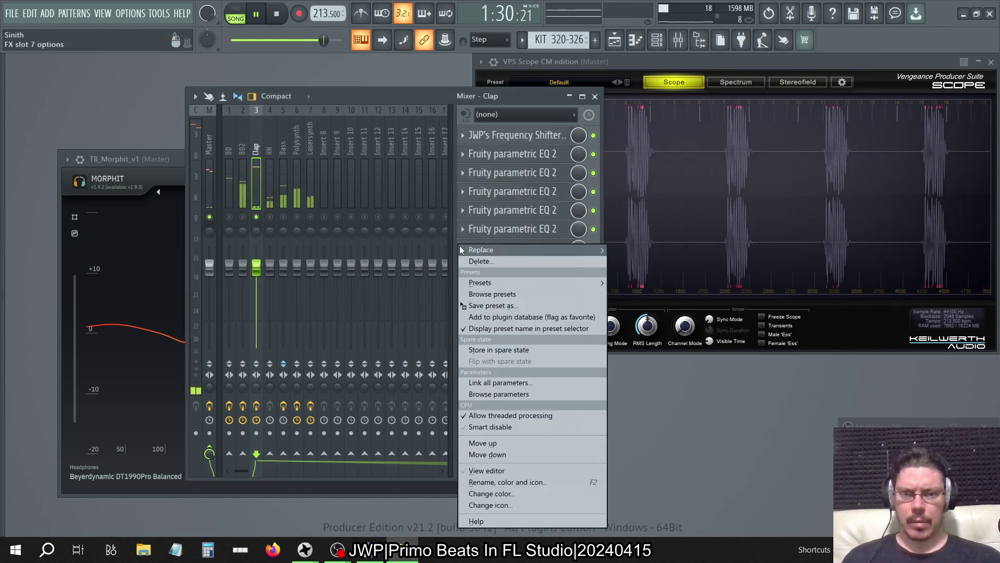
{"action": "left_click_drag", "start_coordinate": [499, 288], "coordinate": [511, 264]}
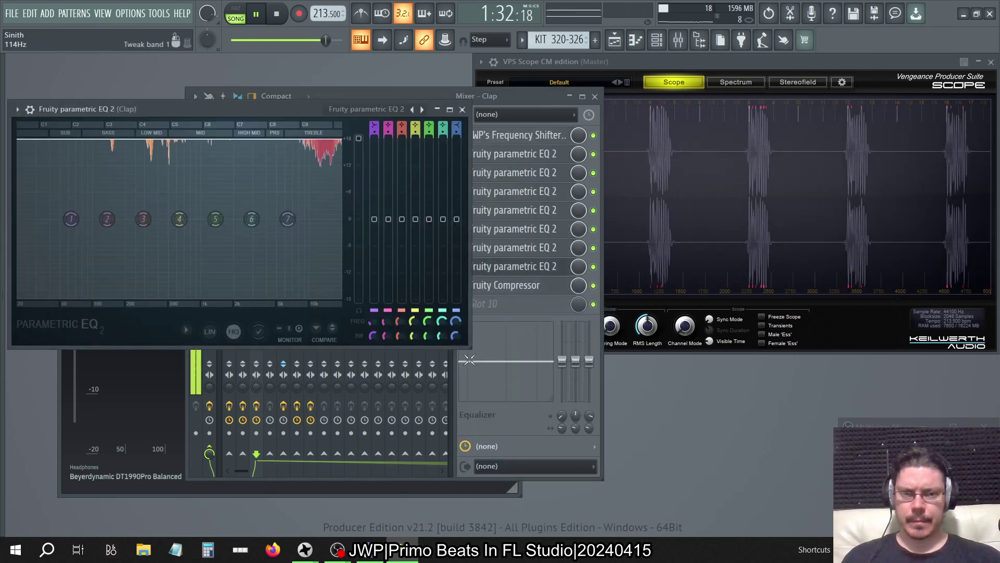
{"action": "left_click", "coordinate": [463, 110]}
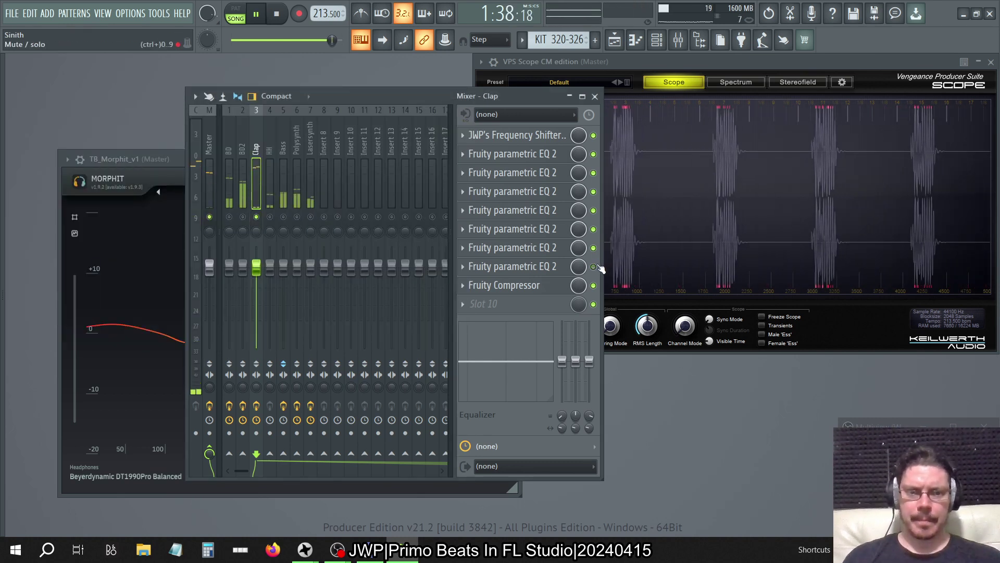
Bypass the parametric EQs in Clap's slots 7 and 8, and delete both of them.
{"action": "left_click", "coordinate": [594, 249]}
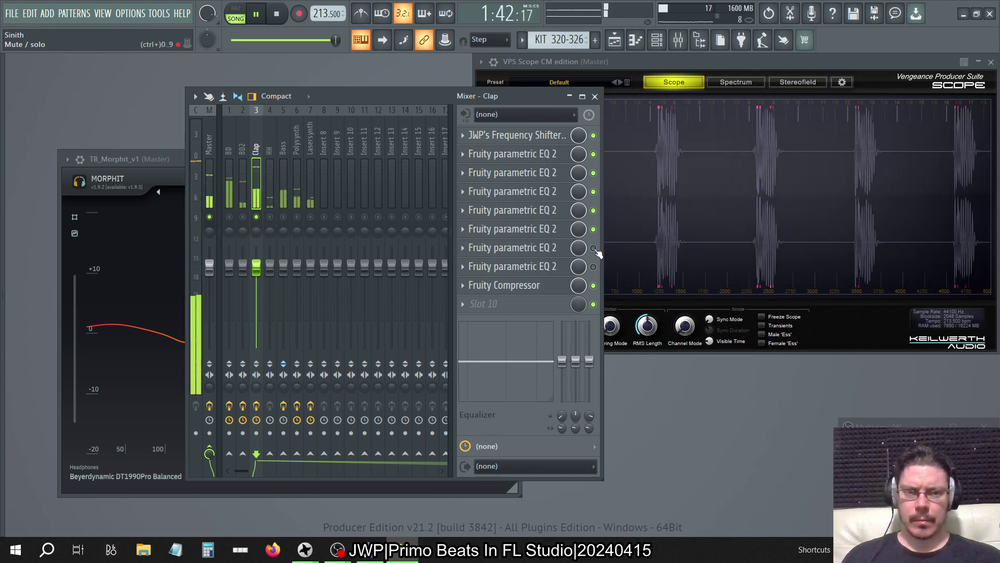
{"action": "right_click", "coordinate": [482, 266]}
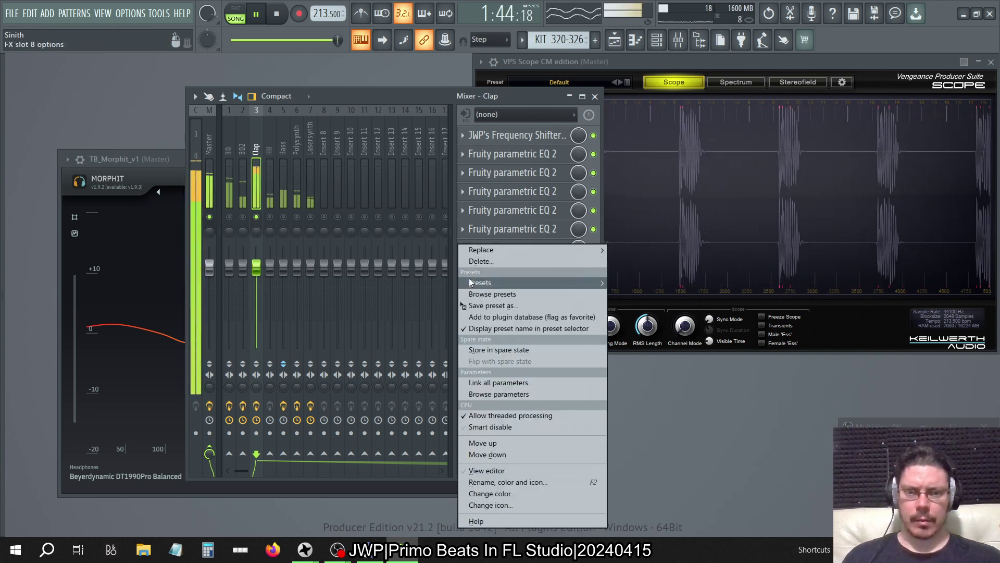
{"action": "left_click", "coordinate": [475, 261]}
{"action": "left_click", "coordinate": [544, 316]}
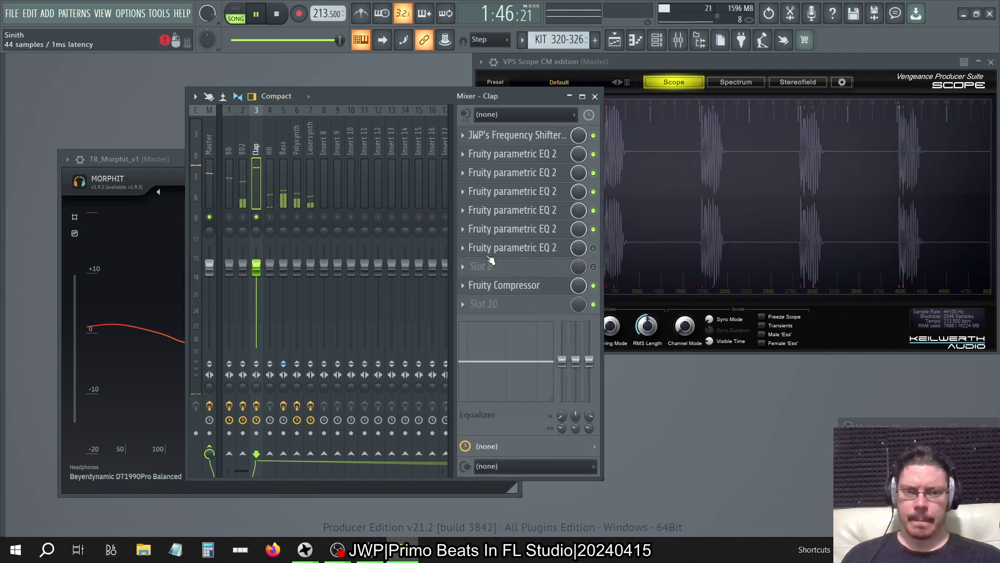
{"action": "right_click", "coordinate": [469, 246]}
{"action": "left_click", "coordinate": [478, 261]}
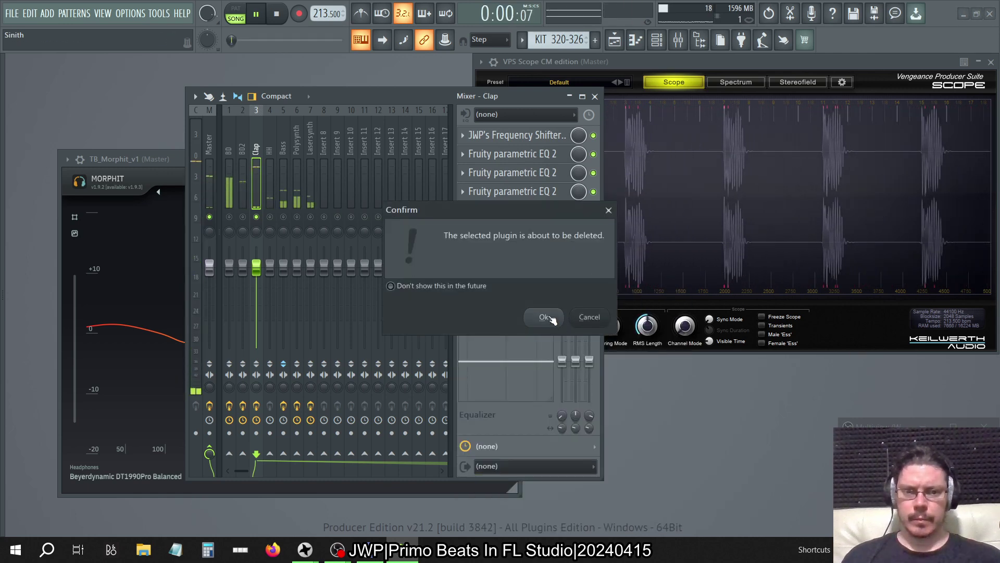
{"action": "left_click", "coordinate": [542, 316]}
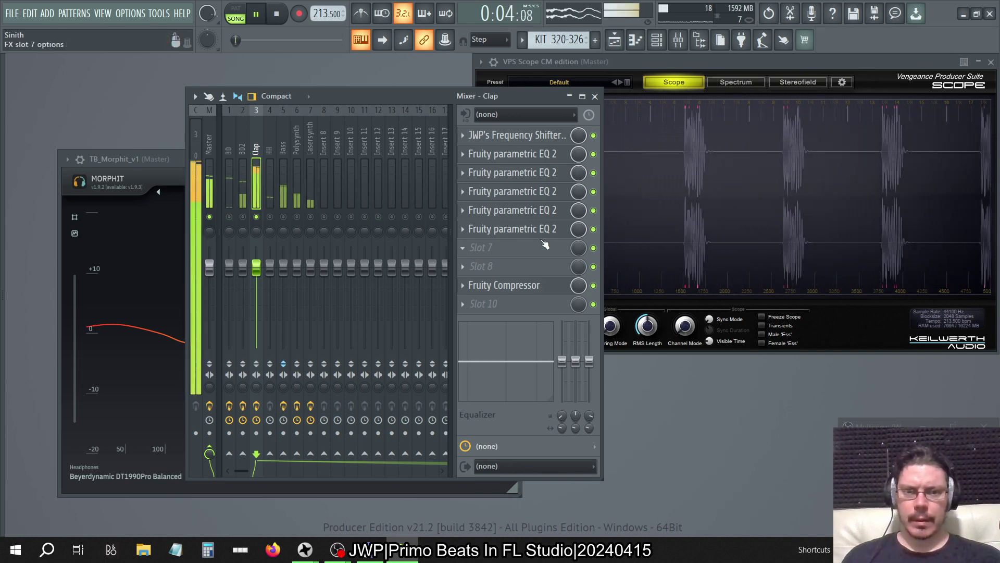
Compare the clap's waveform with the parametric EQs in slots 5 and 6 bypassed and enabled.
{"action": "left_click", "coordinate": [594, 228]}
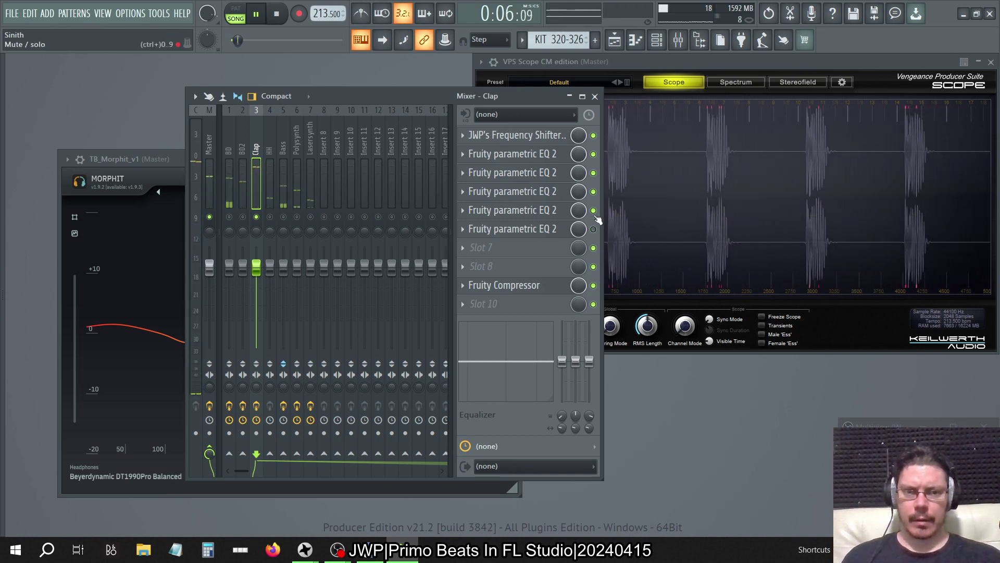
{"action": "left_click", "coordinate": [593, 210]}
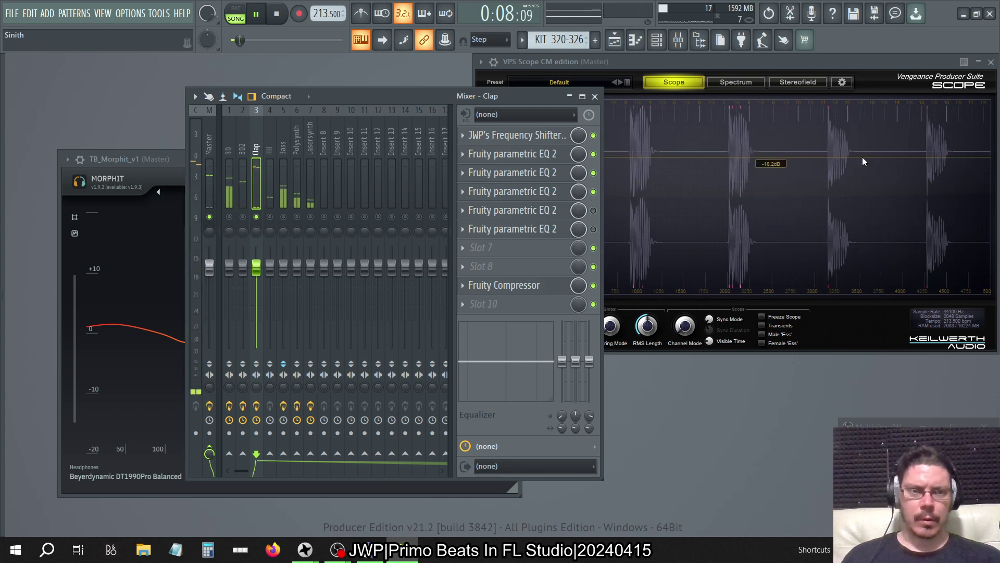
{"action": "left_click", "coordinate": [594, 210]}
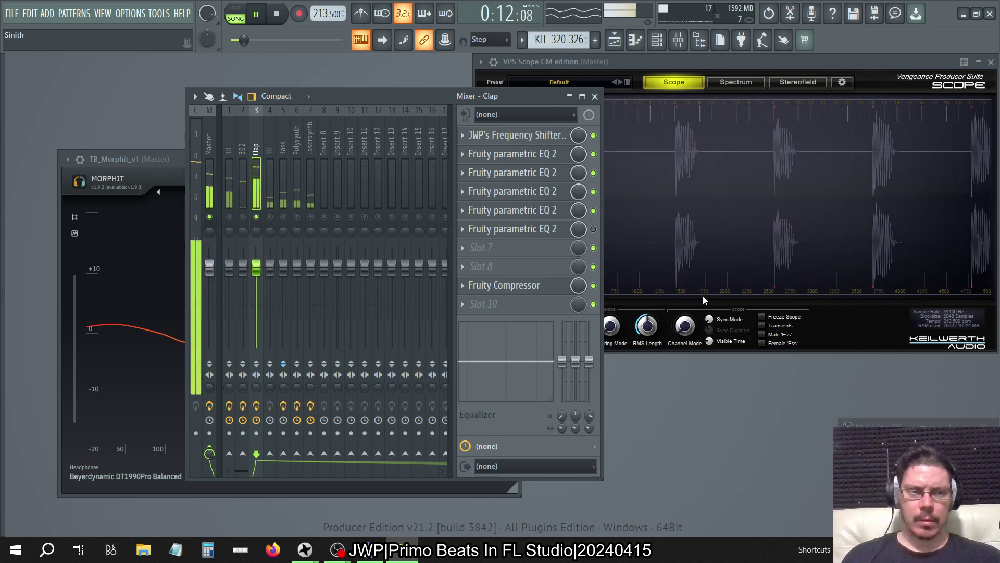
{"action": "left_click", "coordinate": [594, 230]}
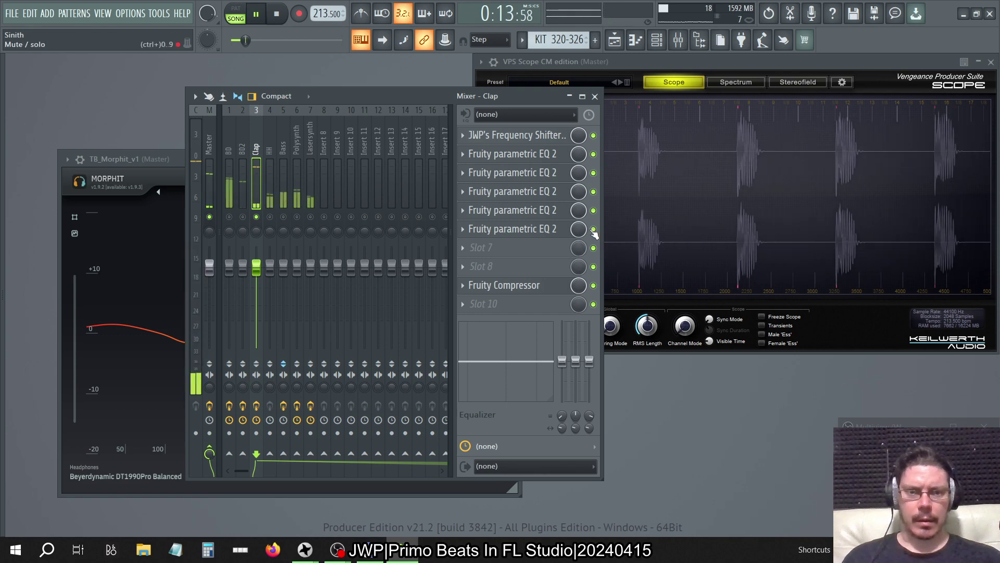
Set the main level of Clap's slot 6 parametric EQ to 4.5 dB and close its editor.
{"action": "left_click", "coordinate": [542, 234]}
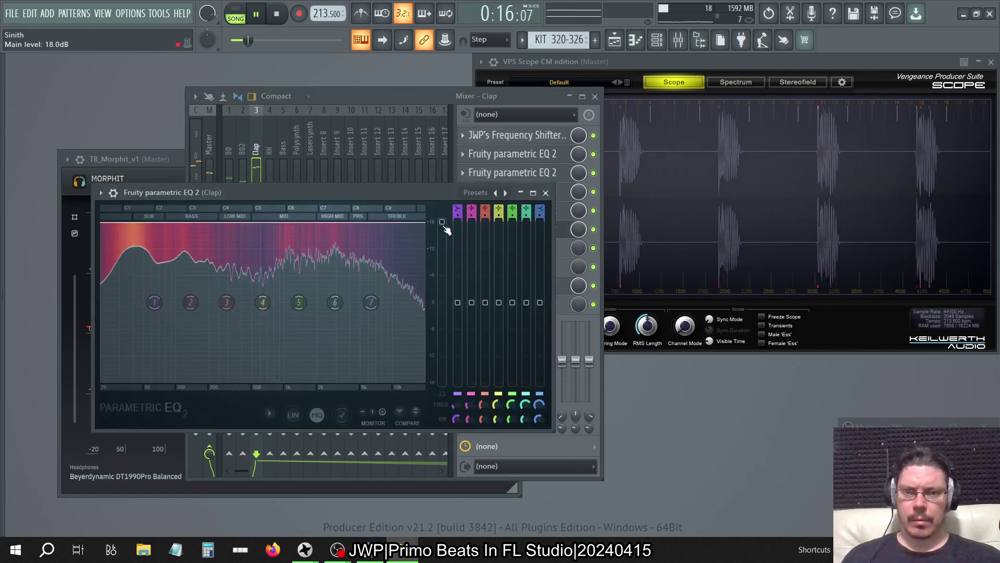
{"action": "left_click_drag", "start_coordinate": [442, 284], "coordinate": [442, 282]}
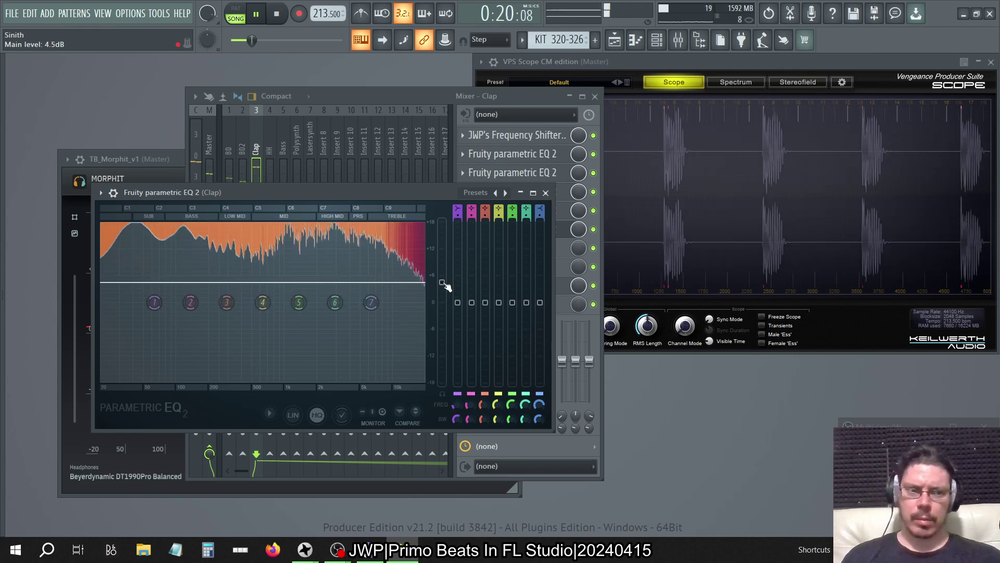
{"action": "left_click", "coordinate": [545, 194]}
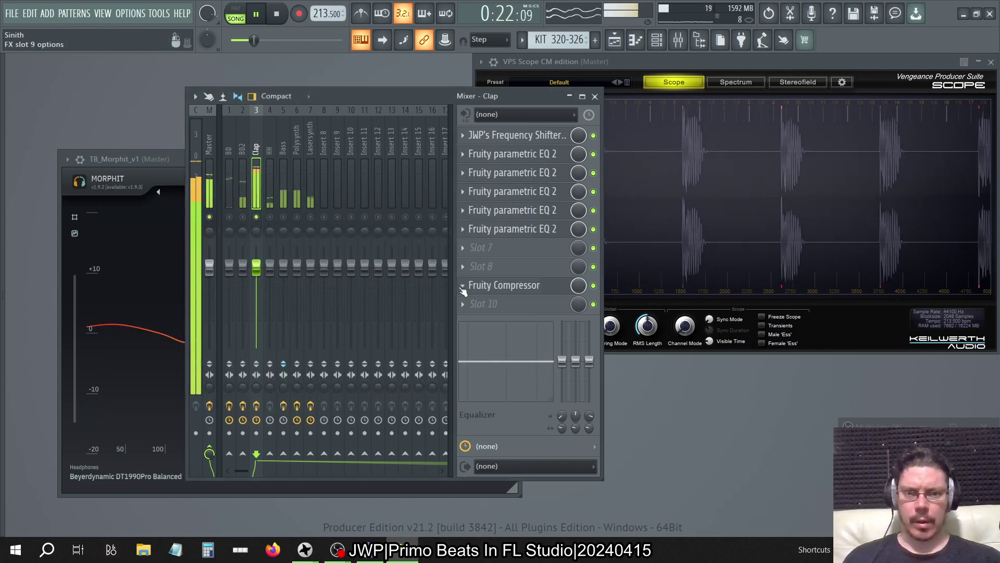
Move Clap's Fruity Compressor up to slot 8 and add Fruity Balance in slot 9.
{"action": "right_click", "coordinate": [513, 247]}
{"action": "left_click", "coordinate": [487, 454]}
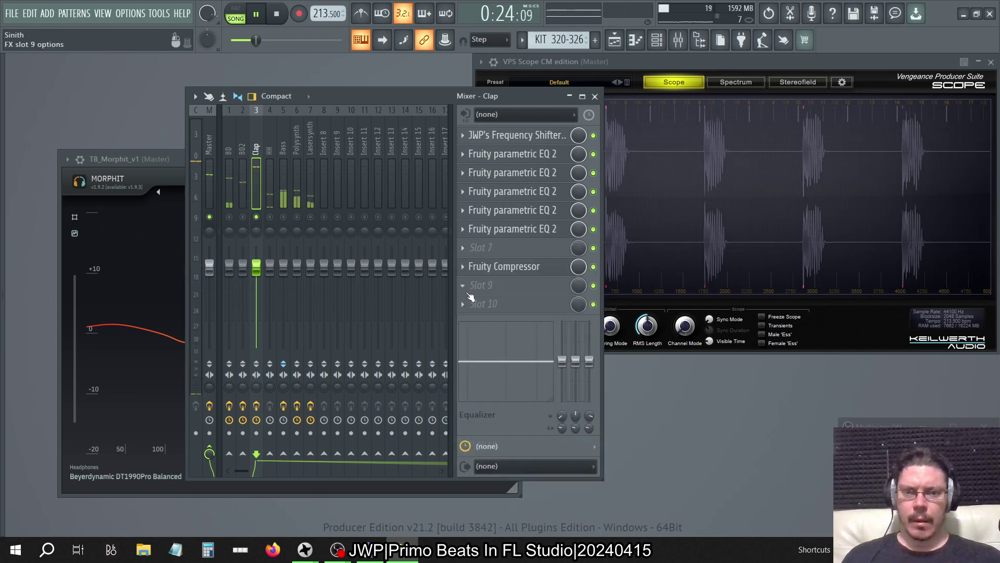
{"action": "left_click", "coordinate": [464, 288]}
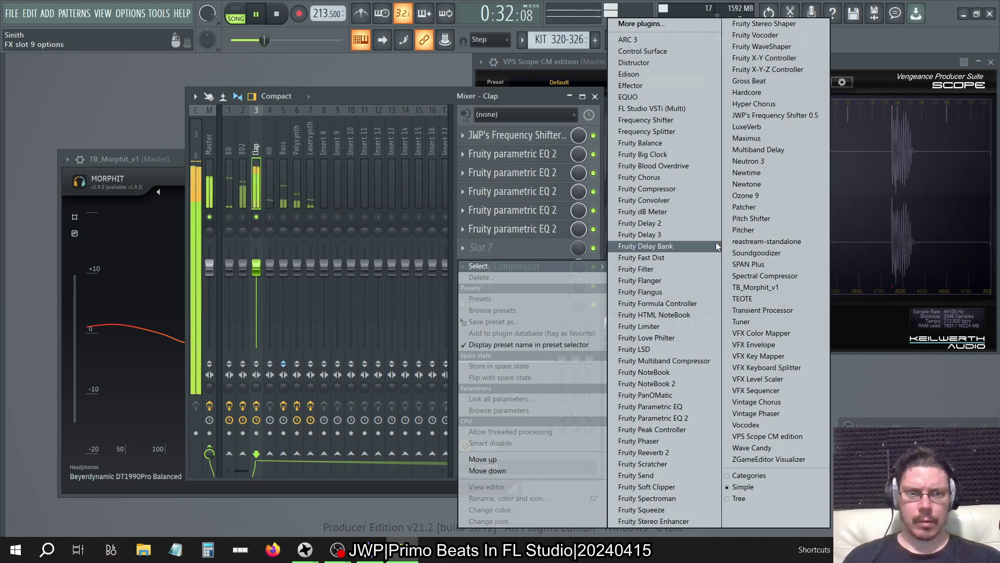
{"action": "left_click", "coordinate": [672, 143]}
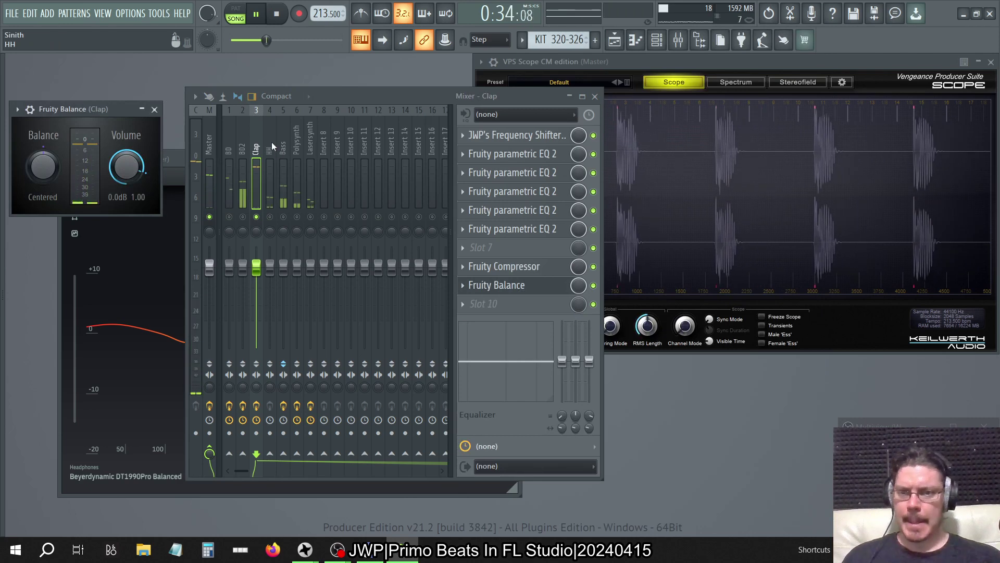
Open SPAN Plus on the Master track, place it beside the mixer meters and examine the low-frequency peak.
{"action": "left_click", "coordinate": [209, 151]}
{"action": "left_click", "coordinate": [511, 287]}
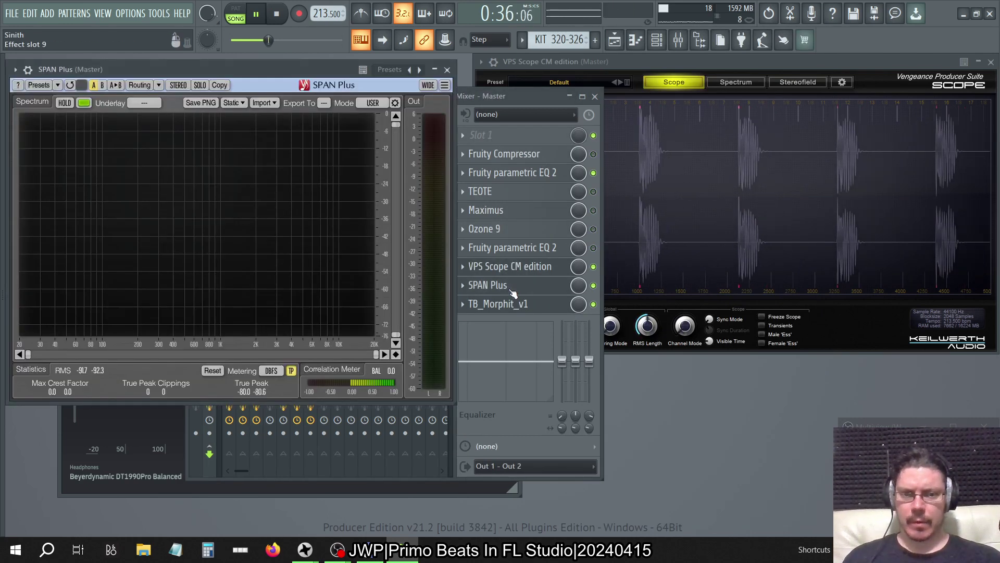
{"action": "left_click_drag", "start_coordinate": [237, 71], "coordinate": [601, 72]}
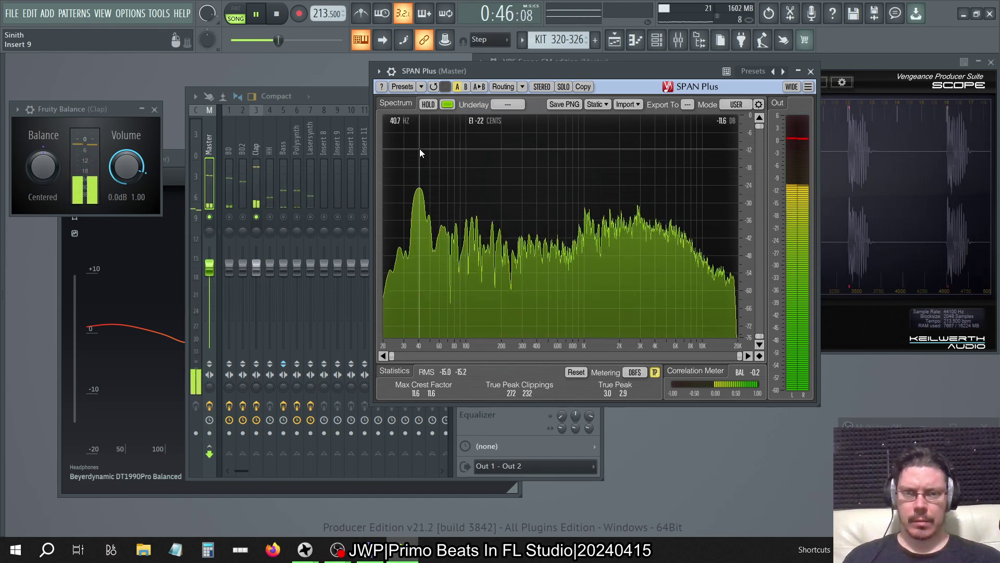
Check the project's title and credits in the project info settings and close them.
{"action": "left_click", "coordinate": [138, 8]}
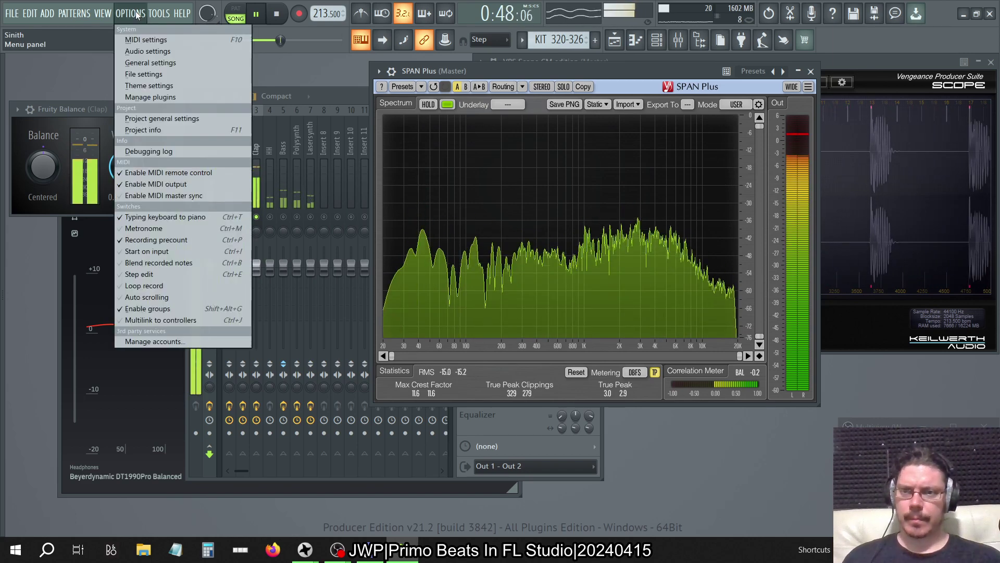
{"action": "left_click", "coordinate": [164, 133]}
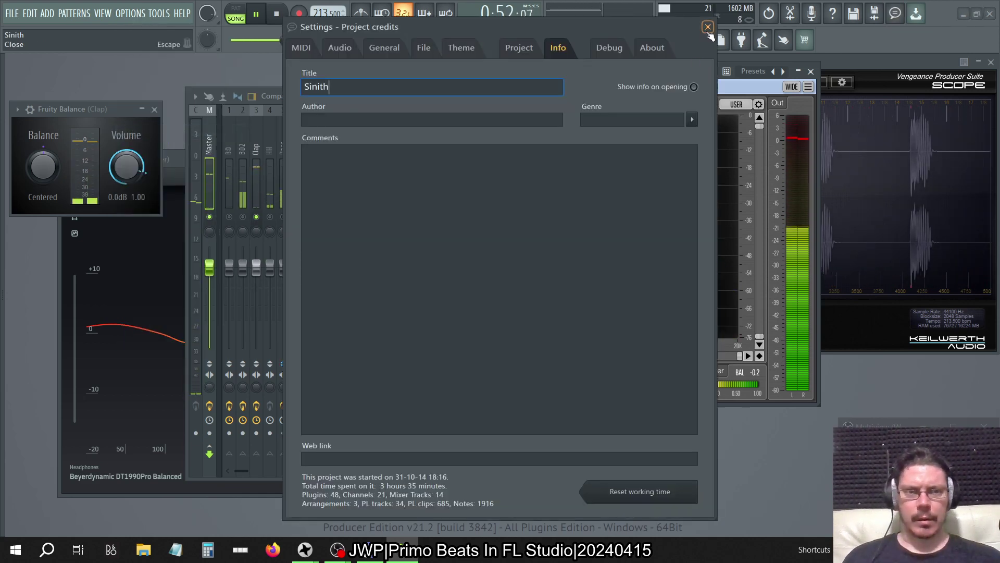
{"action": "left_click", "coordinate": [707, 27]}
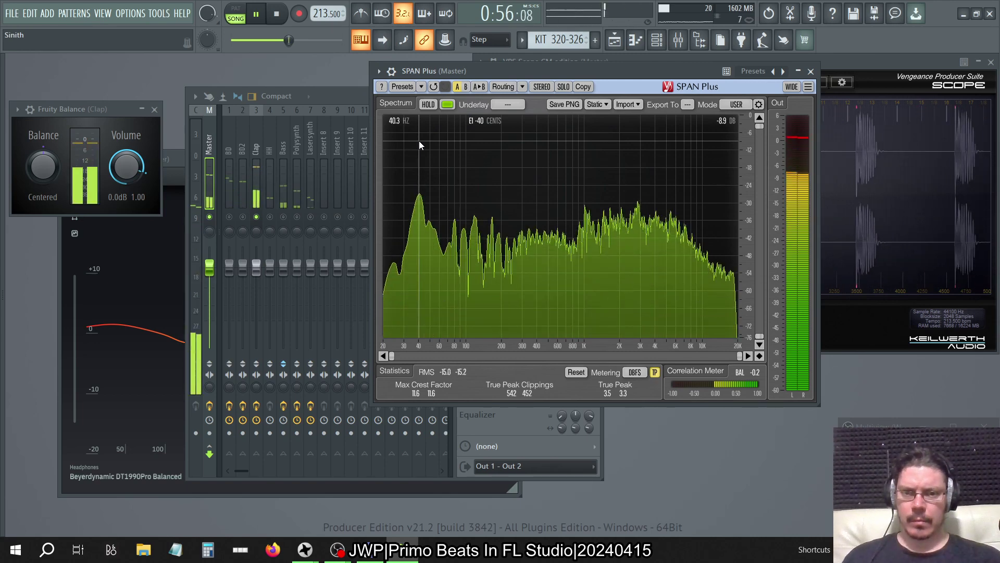
Review Clap's frequency shifter settings and set its Fruity Balance volume to -9.0 dB.
{"action": "left_click", "coordinate": [255, 151]}
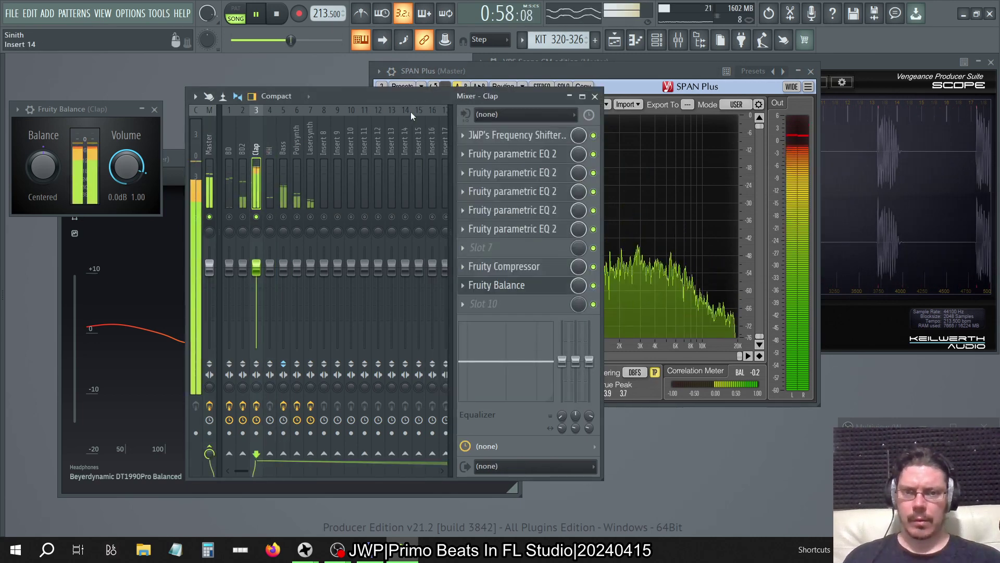
{"action": "left_click", "coordinate": [511, 136]}
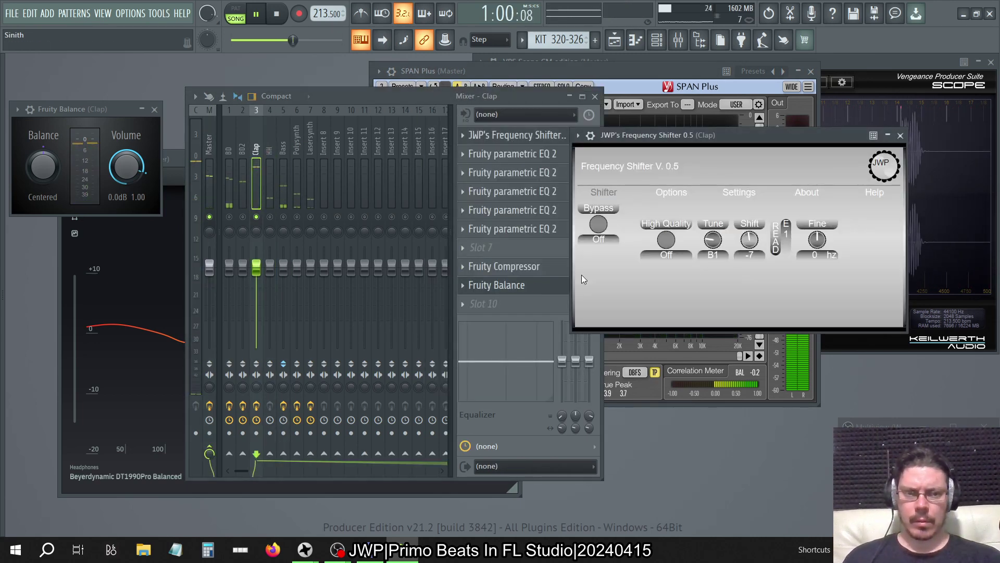
{"action": "left_click", "coordinate": [900, 134]}
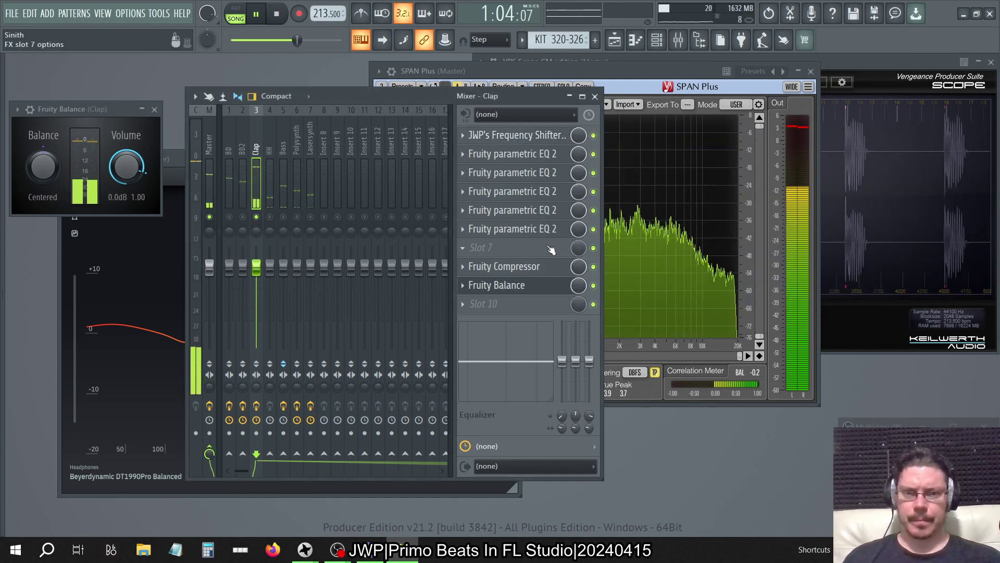
{"action": "left_click", "coordinate": [718, 70]}
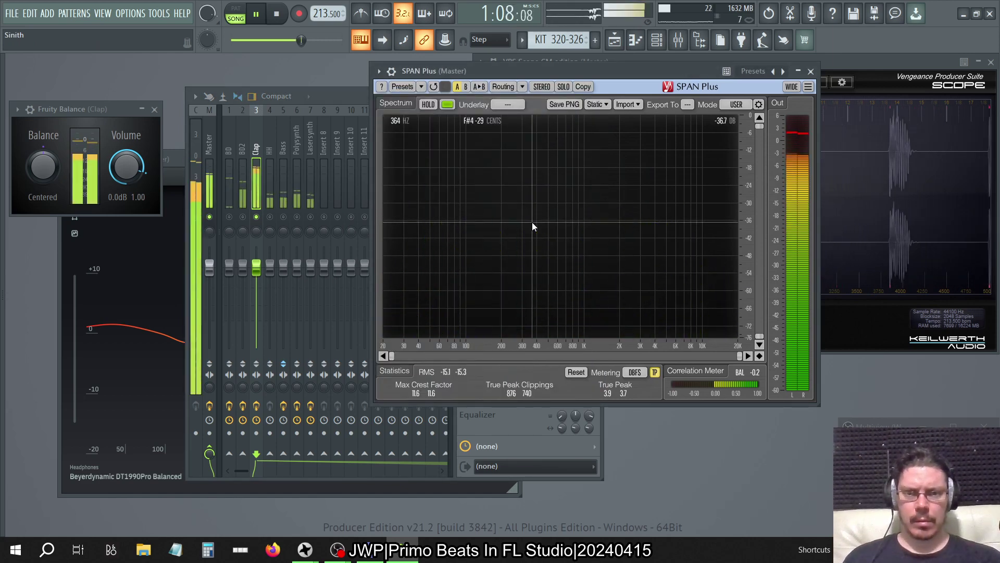
{"action": "left_click_drag", "start_coordinate": [126, 165], "coordinate": [126, 203]}
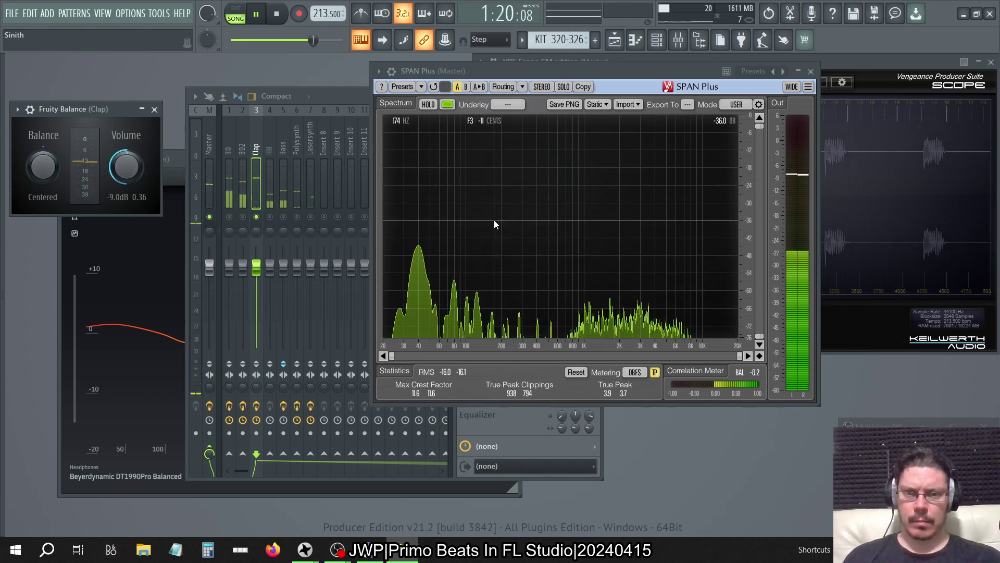
Unmute BD and BD2 alongside Clap, compare the drums in SPAN Plus, and restore all mixer tracks.
{"action": "left_click", "coordinate": [234, 219]}
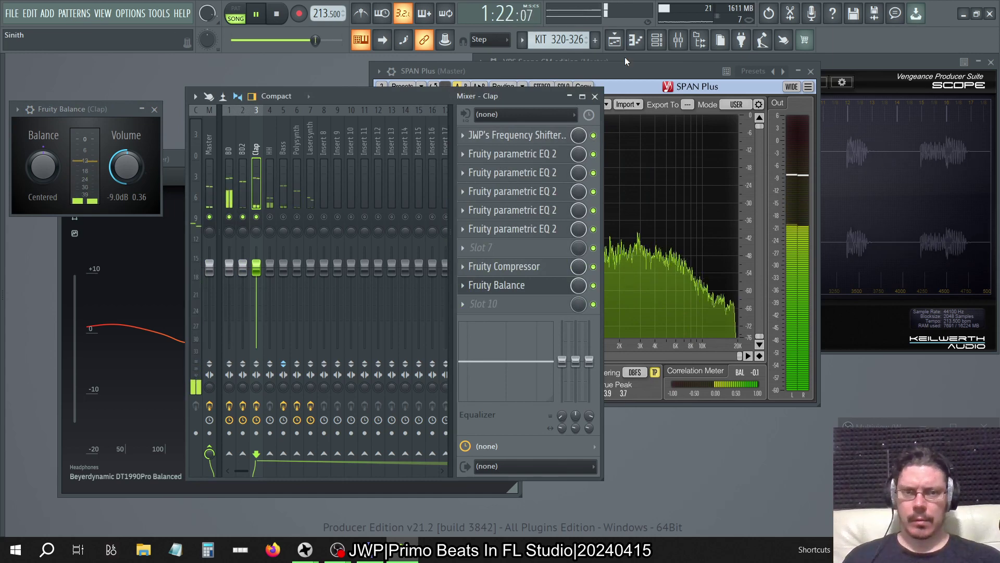
{"action": "left_click", "coordinate": [645, 68]}
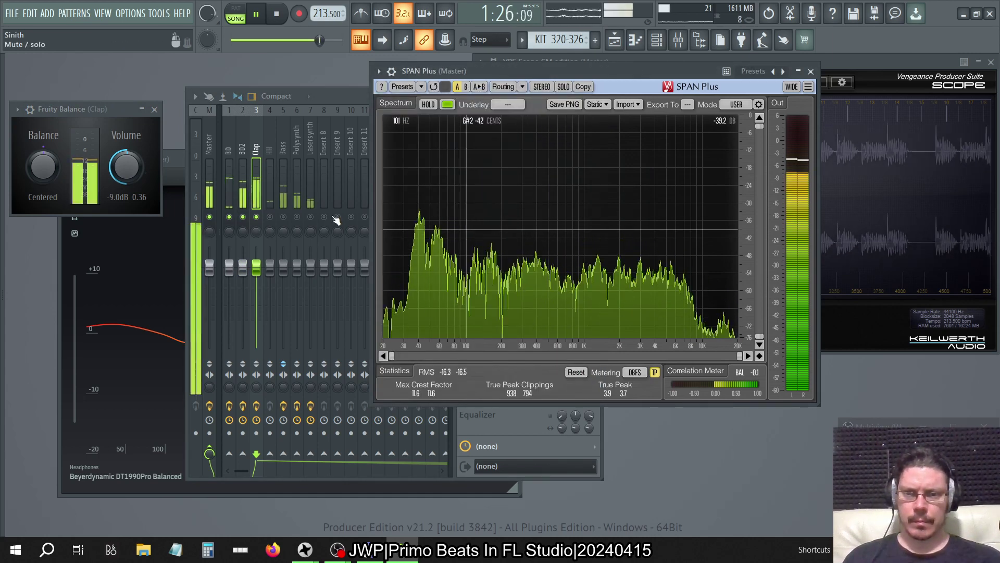
{"action": "right_click", "coordinate": [256, 216]}
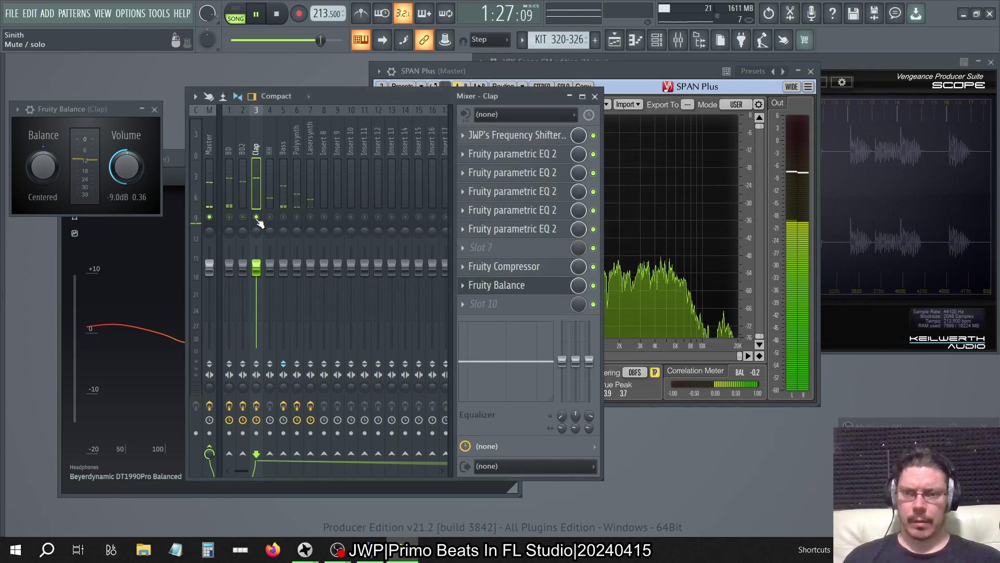
Close the TB_Morphit_v1 editor on the Master track and bring SPAN Plus to the front.
{"action": "left_click", "coordinate": [211, 166]}
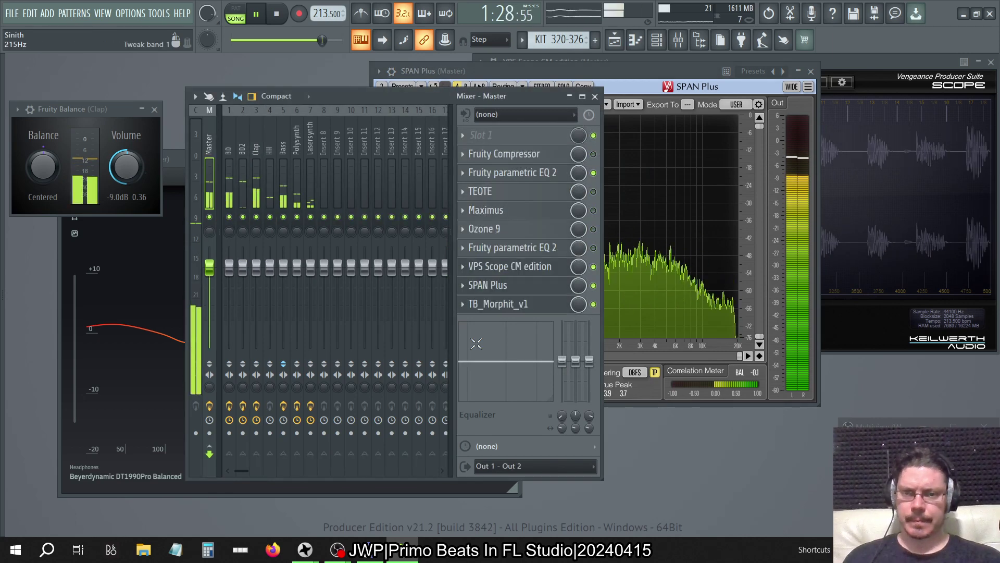
{"action": "left_click", "coordinate": [518, 308]}
{"action": "left_click", "coordinate": [518, 308]}
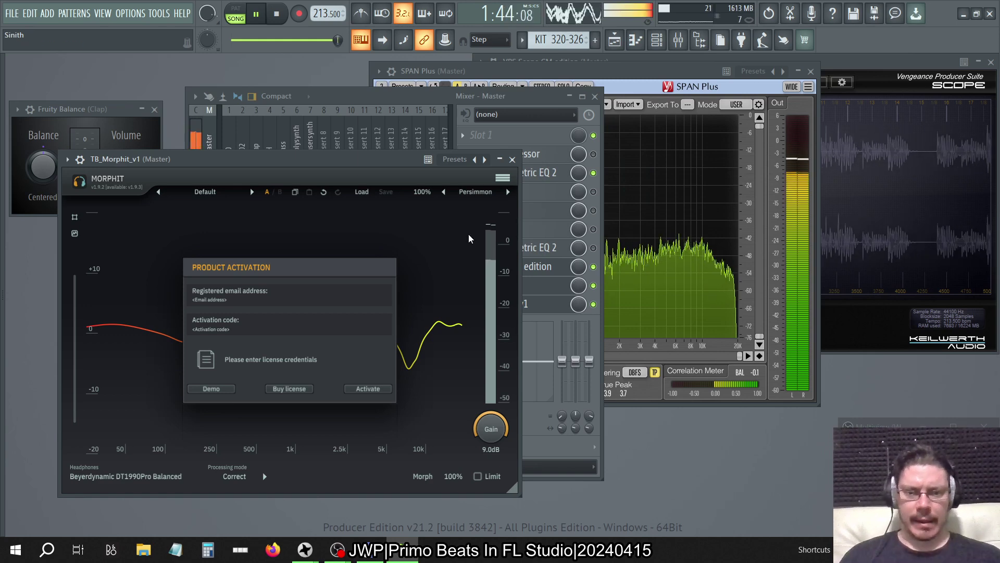
{"action": "left_click", "coordinate": [512, 159]}
{"action": "left_click", "coordinate": [660, 68]}
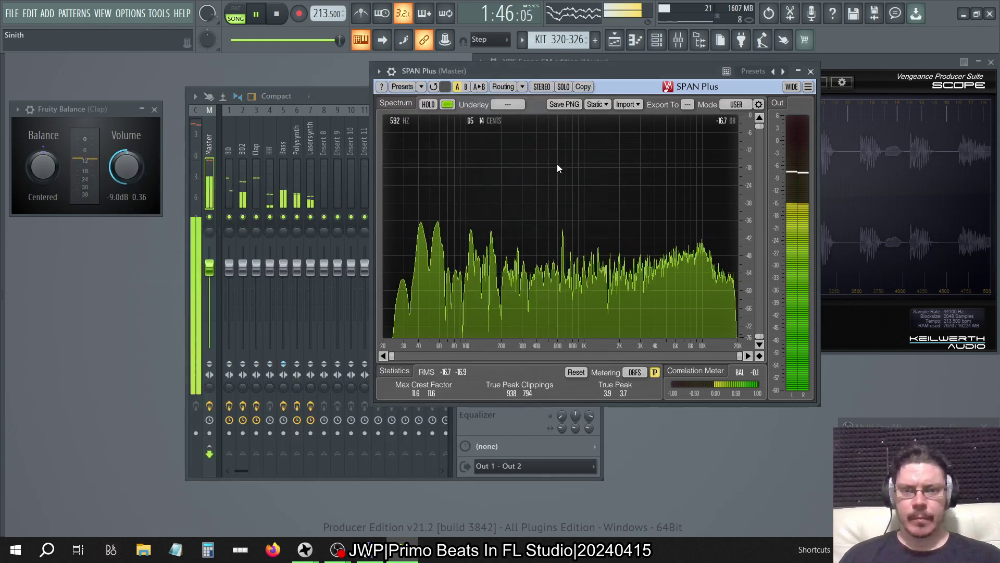
Restart the song from the beginning with Clap soloed and examine its spectrum in SPAN Plus.
{"action": "key", "text": "space"}
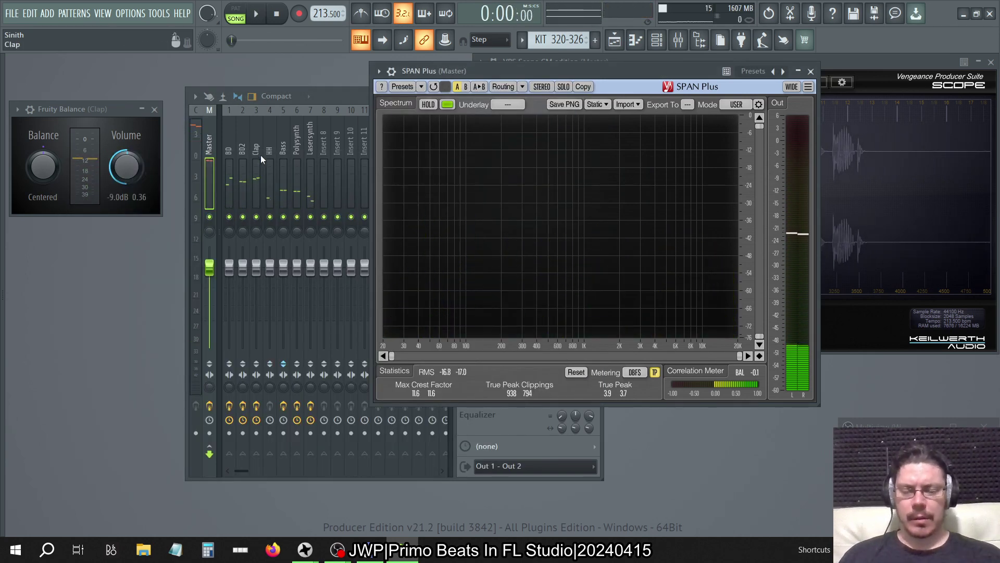
{"action": "left_click", "coordinate": [267, 219]}
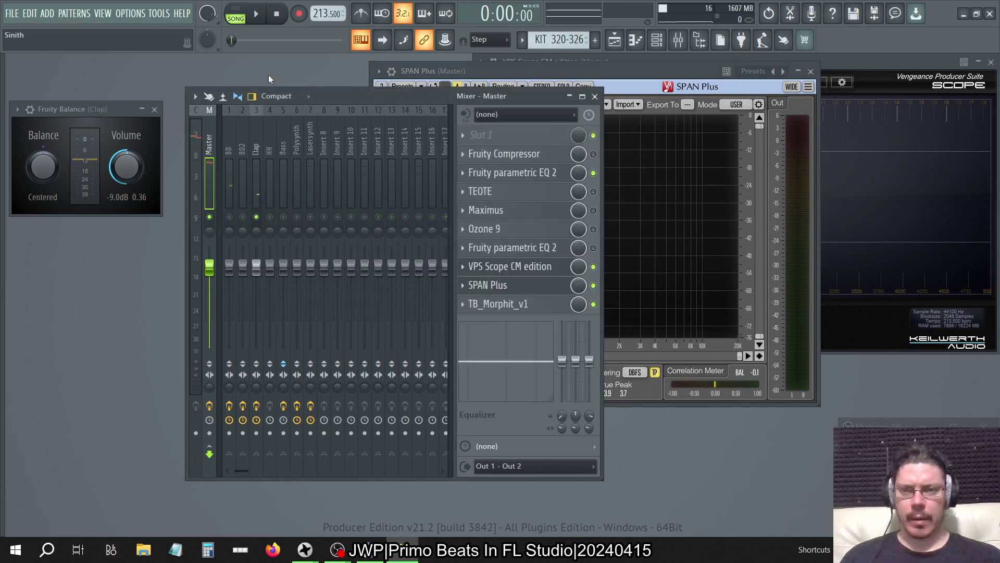
{"action": "left_click", "coordinate": [642, 67]}
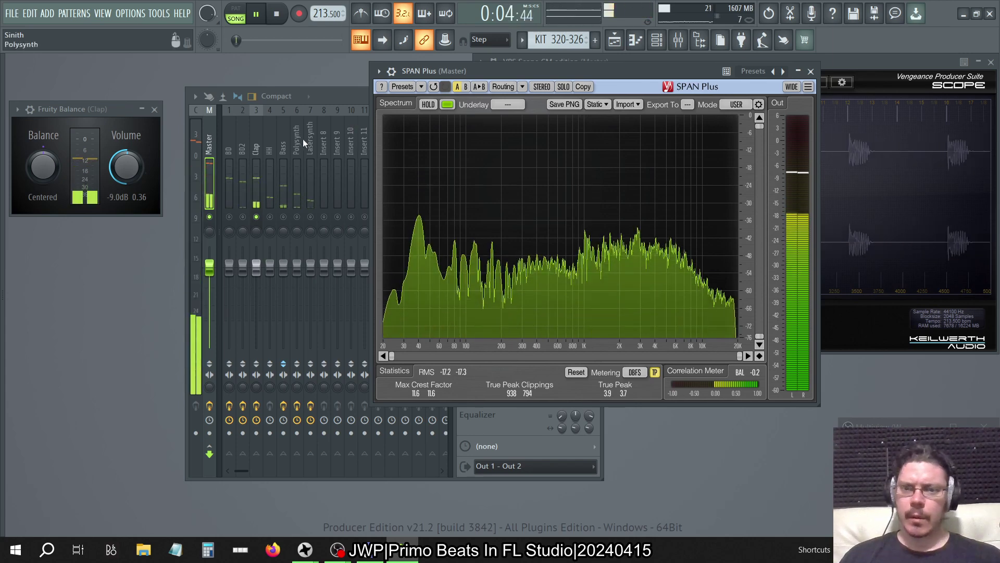
Move Clap's Fruity Compressor up to slot 7 and add Fruity parametric EQ 2 in slot 8.
{"action": "left_click", "coordinate": [264, 137]}
{"action": "left_click", "coordinate": [256, 148]}
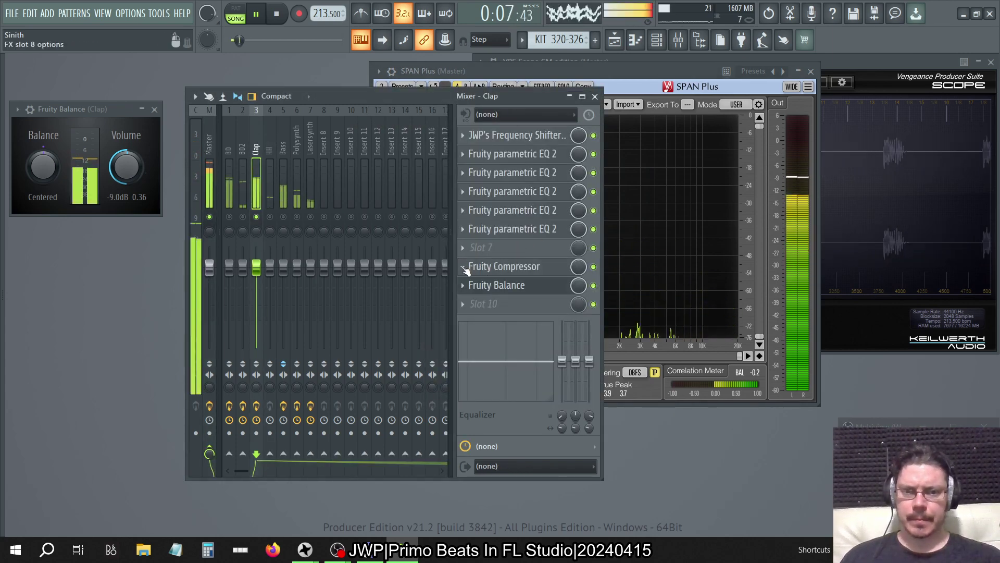
{"action": "left_click", "coordinate": [463, 266]}
{"action": "left_click", "coordinate": [486, 443]}
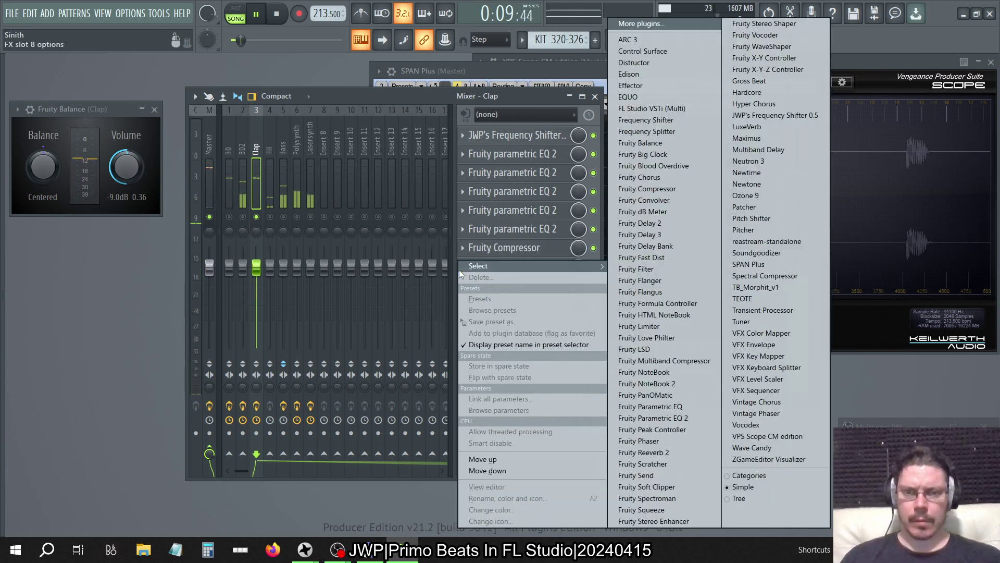
{"action": "left_click", "coordinate": [671, 419]}
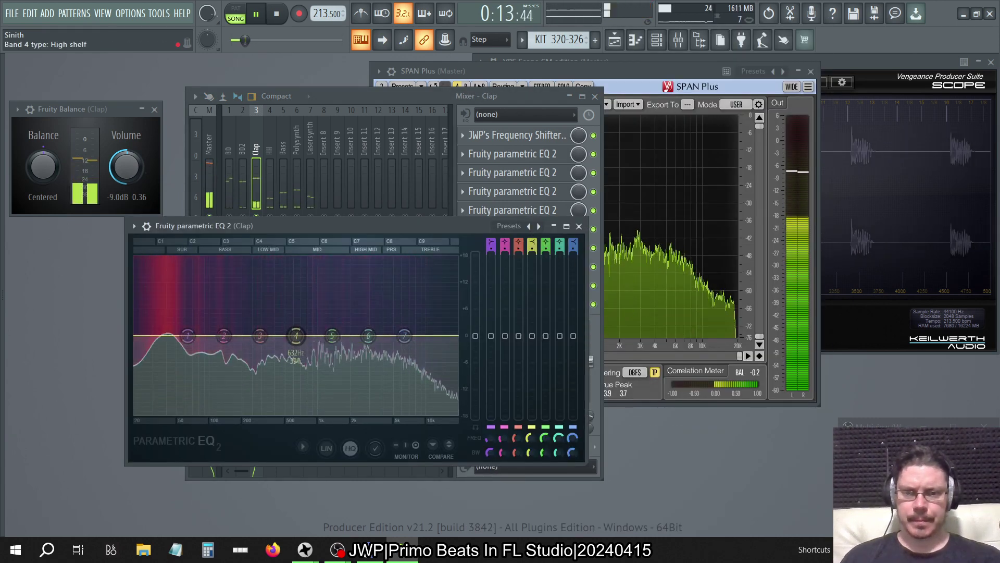
Boost the slot 8 EQ's band 4 high shelf by about 6 dB at 632 Hz with 100% bandwidth and check SPAN Plus.
{"action": "left_click_drag", "start_coordinate": [296, 335], "coordinate": [296, 308]}
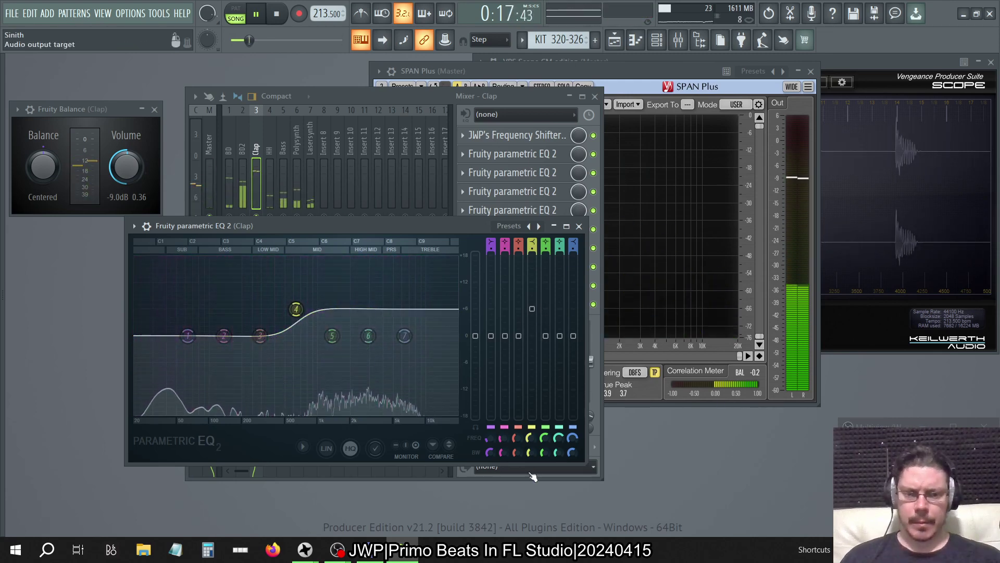
{"action": "scroll", "coordinate": [296, 309], "scroll_direction": "down", "scroll_amount": 3}
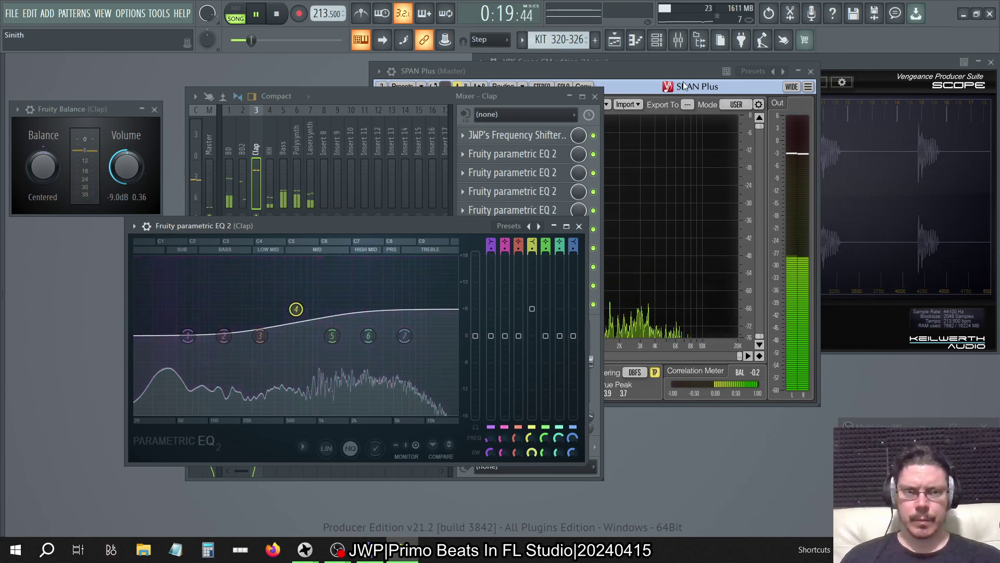
{"action": "left_click", "coordinate": [673, 70]}
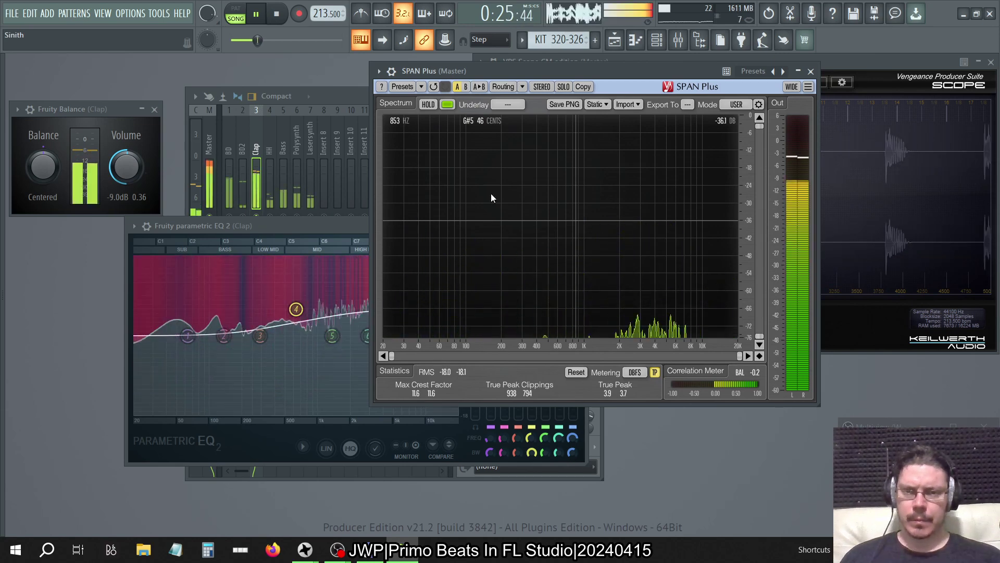
Set Clap's Fruity Balance volume to -7.5 dB and unsolo Clap to hear the full mix.
{"action": "left_click", "coordinate": [339, 94]}
{"action": "left_click", "coordinate": [518, 285]}
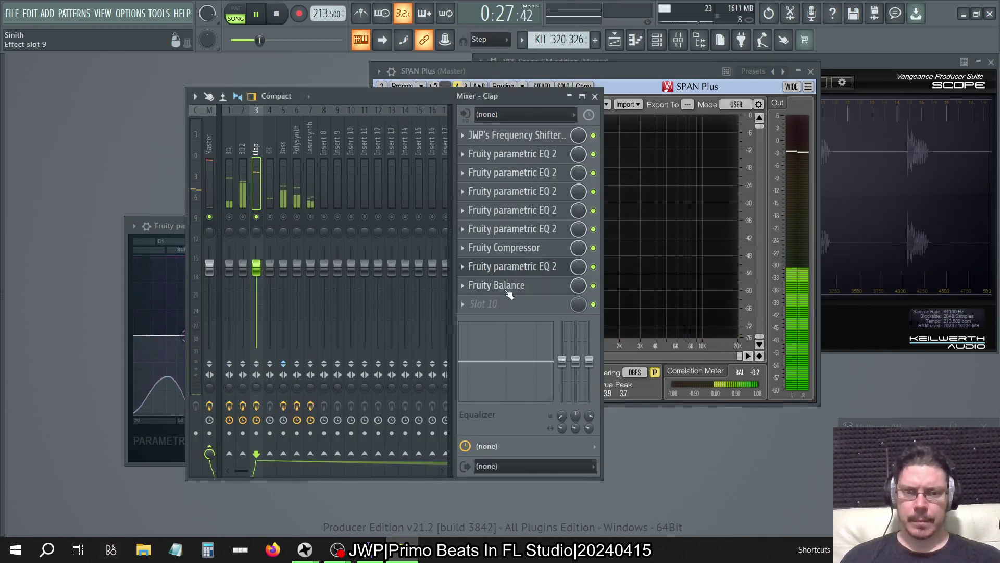
{"action": "left_click_drag", "start_coordinate": [126, 167], "coordinate": [126, 164]}
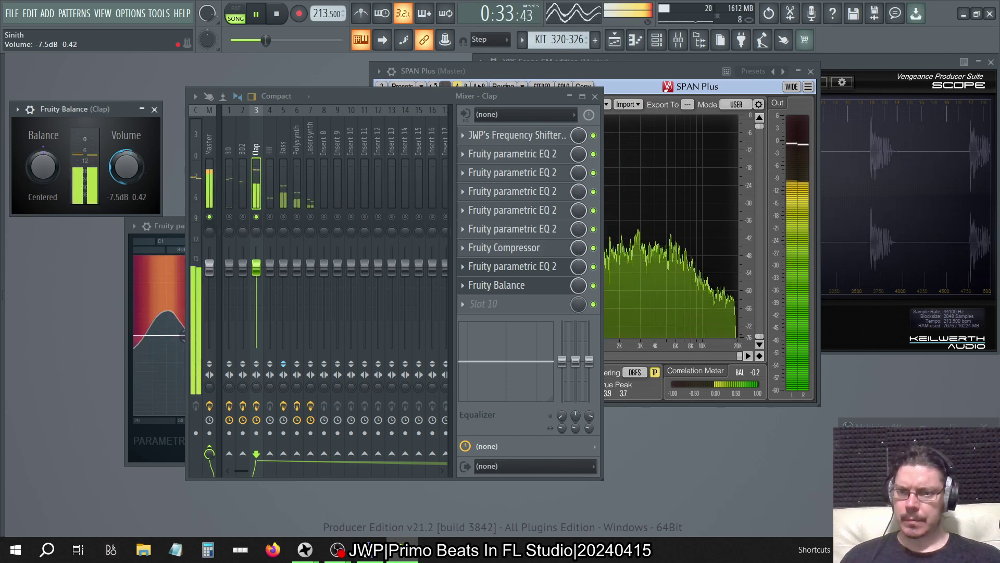
{"action": "right_click", "coordinate": [257, 218]}
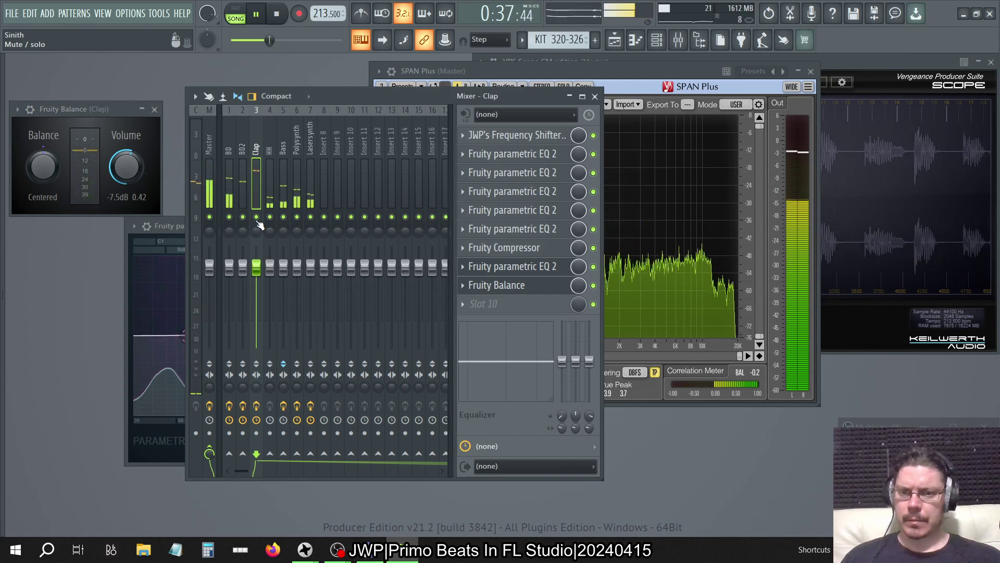
Set the slot 8 EQ's band 4 high shelf gain to 3.0 dB, close the editor and check SPAN Plus.
{"action": "left_click", "coordinate": [539, 266]}
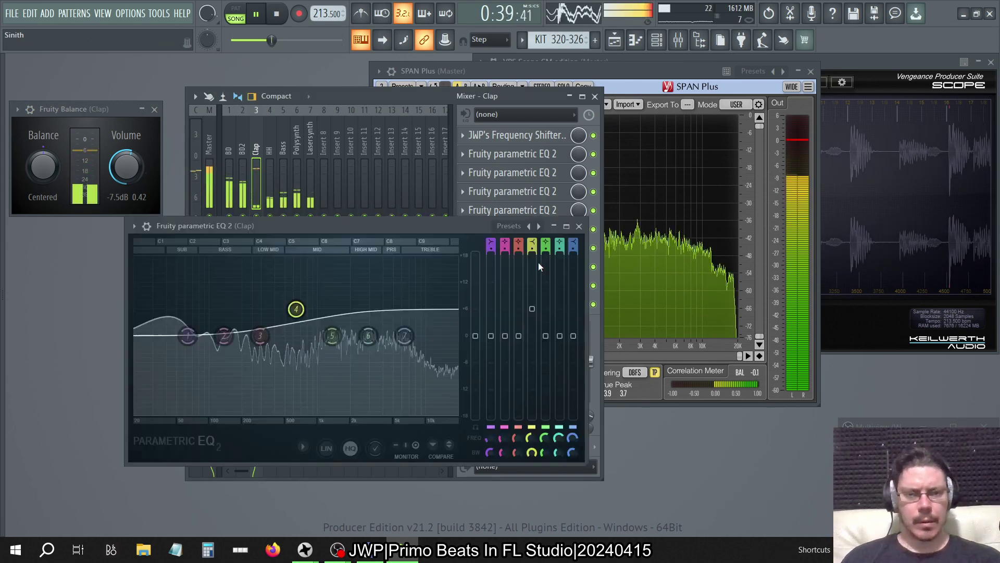
{"action": "left_click_drag", "start_coordinate": [531, 308], "coordinate": [532, 322]}
{"action": "left_click", "coordinate": [579, 226]}
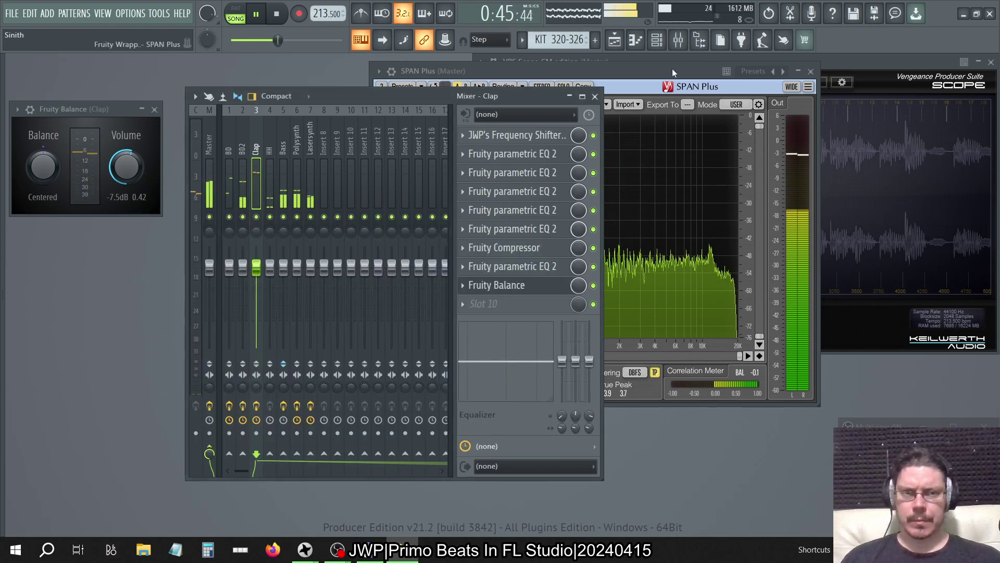
{"action": "left_click", "coordinate": [672, 70]}
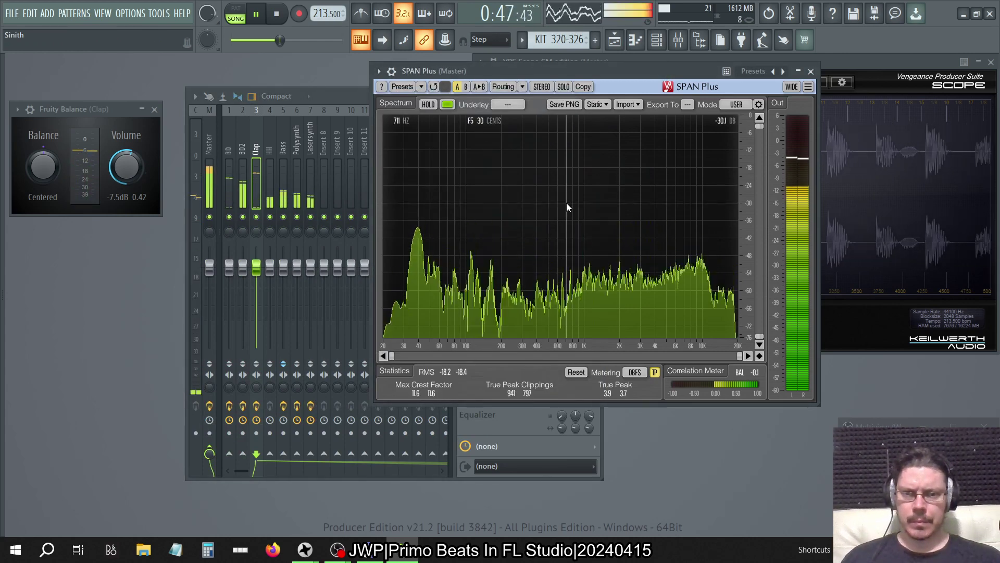
Lower Clap's Fruity Balance volume to -9.0 dB.
{"action": "left_click", "coordinate": [331, 115]}
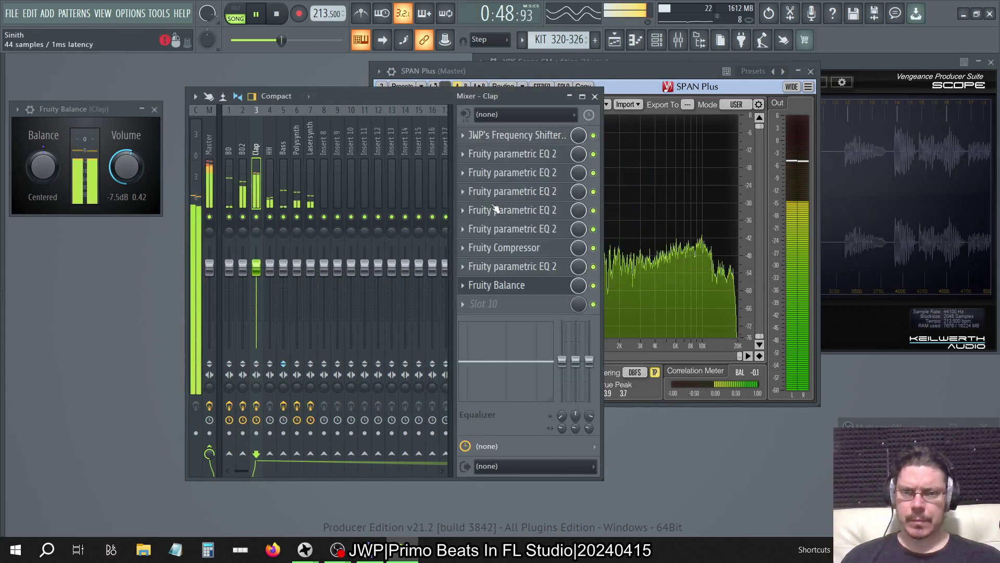
{"action": "left_click", "coordinate": [538, 288]}
{"action": "left_click", "coordinate": [538, 288]}
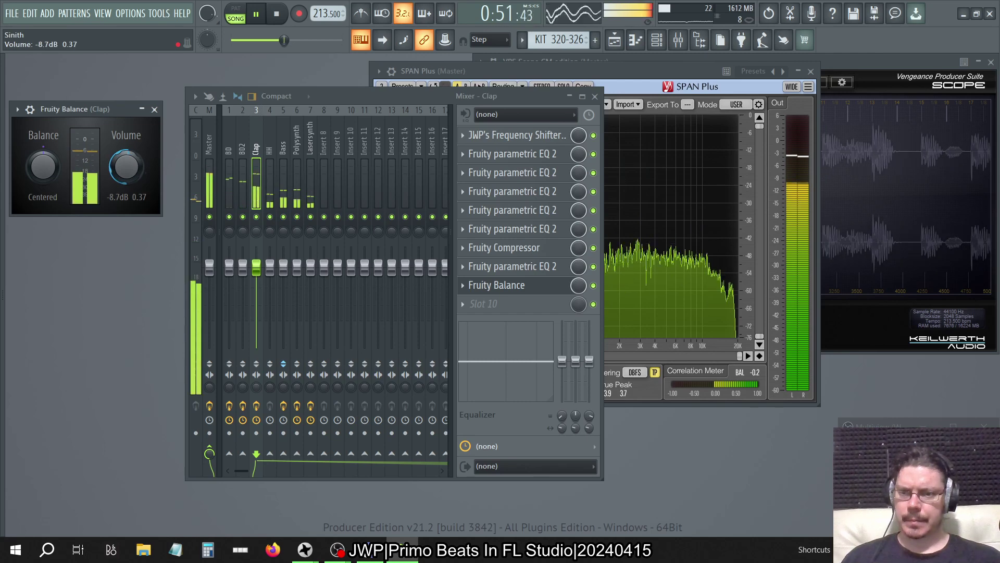
Solo Clap and inspect its low-frequency peak against the upper range in SPAN Plus.
{"action": "left_click", "coordinate": [610, 74]}
{"action": "left_click", "coordinate": [259, 216]}
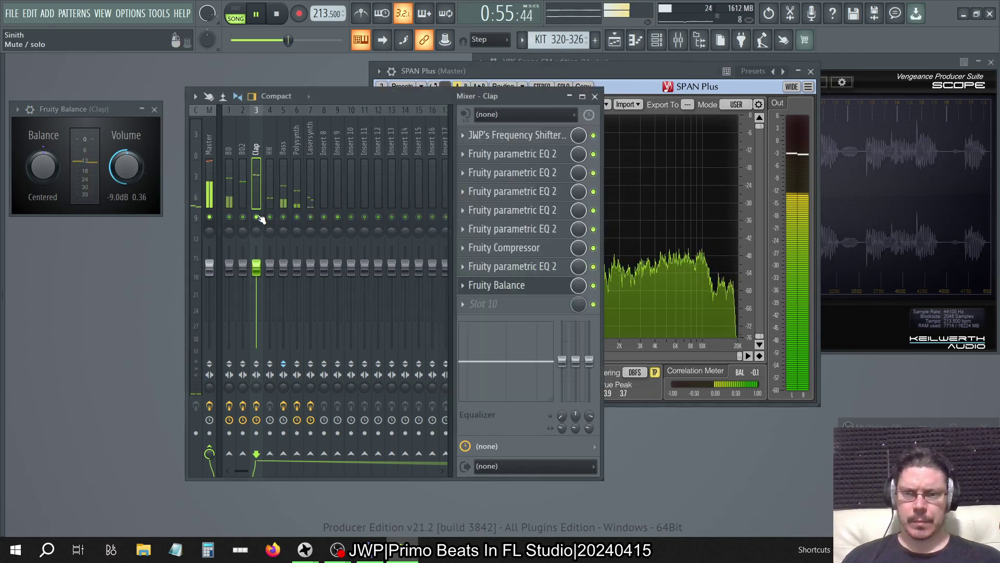
{"action": "left_click", "coordinate": [630, 67]}
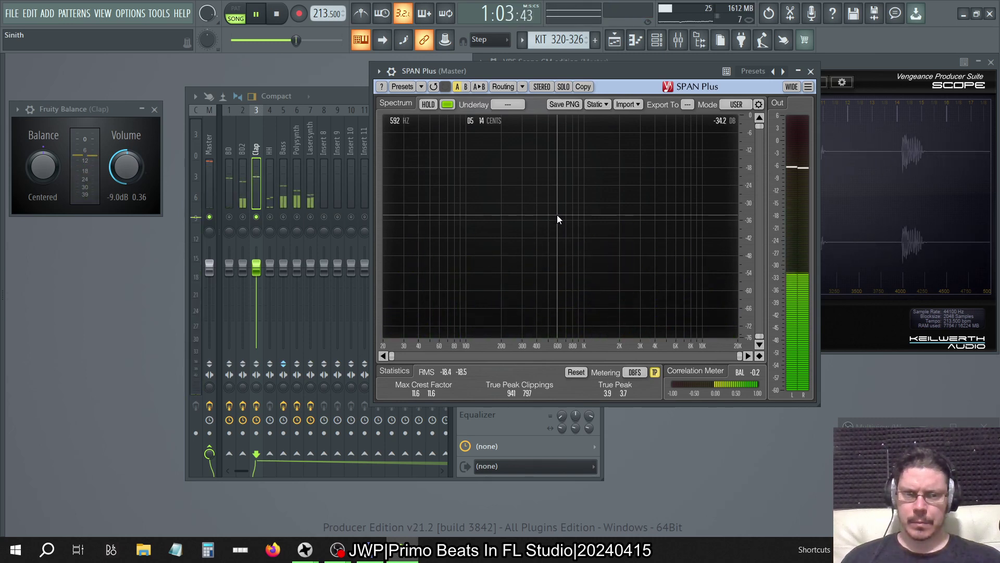
Raise the band 4 high shelf in Clap's slot 8 EQ to about 4.5 dB and compare the spectrum in SPAN Plus.
{"action": "left_click", "coordinate": [255, 143]}
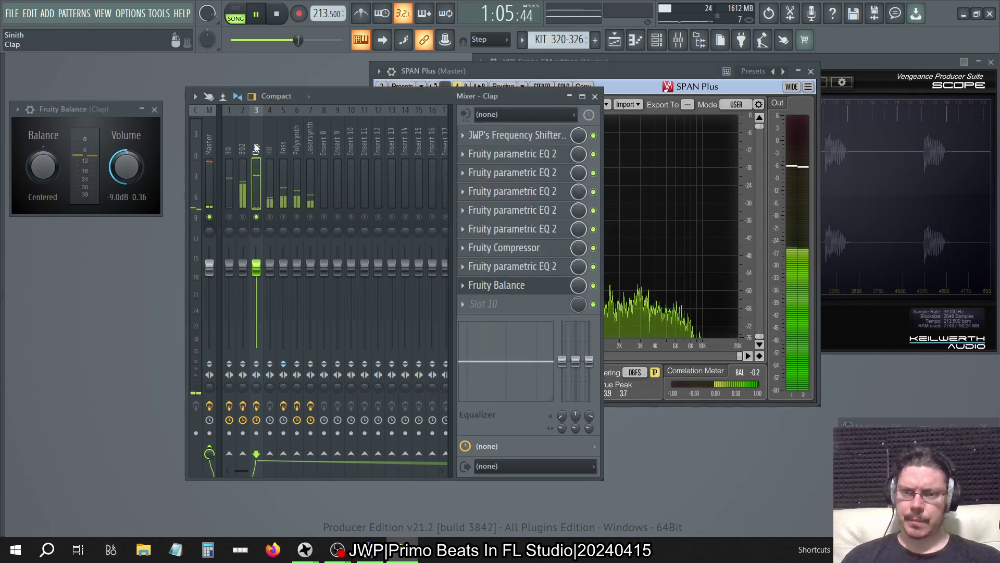
{"action": "left_click", "coordinate": [555, 268]}
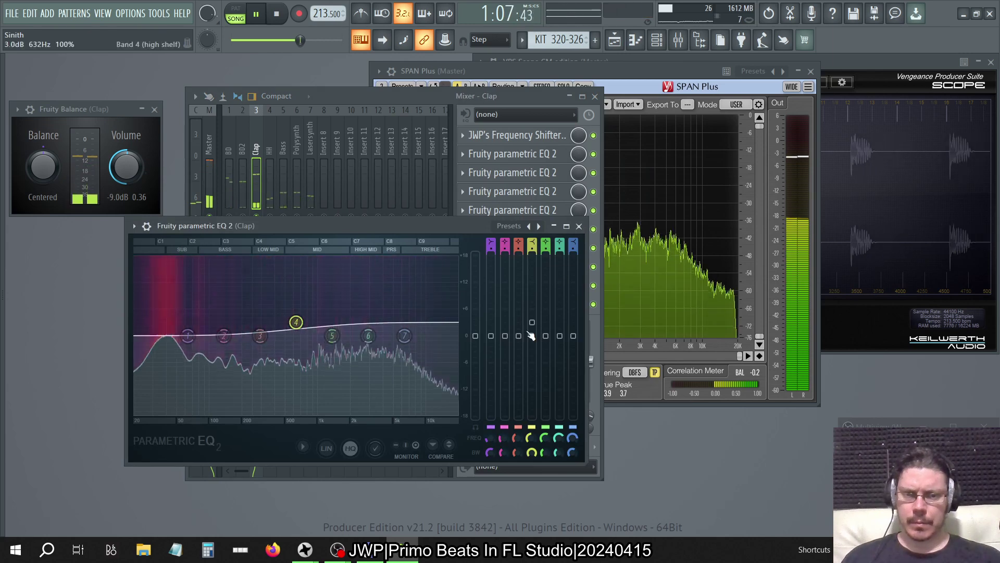
{"action": "left_click_drag", "start_coordinate": [295, 322], "coordinate": [296, 315]}
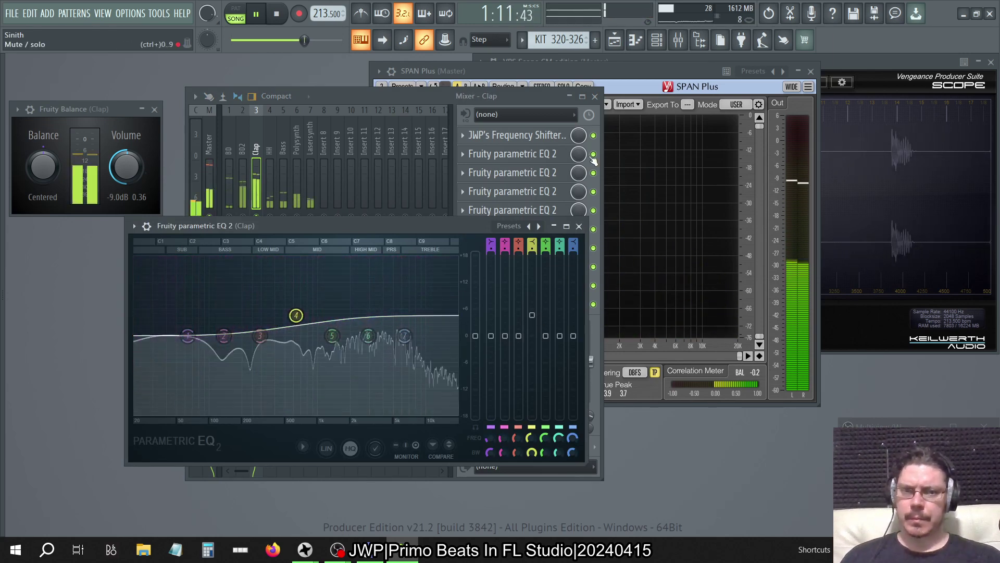
{"action": "left_click", "coordinate": [638, 88]}
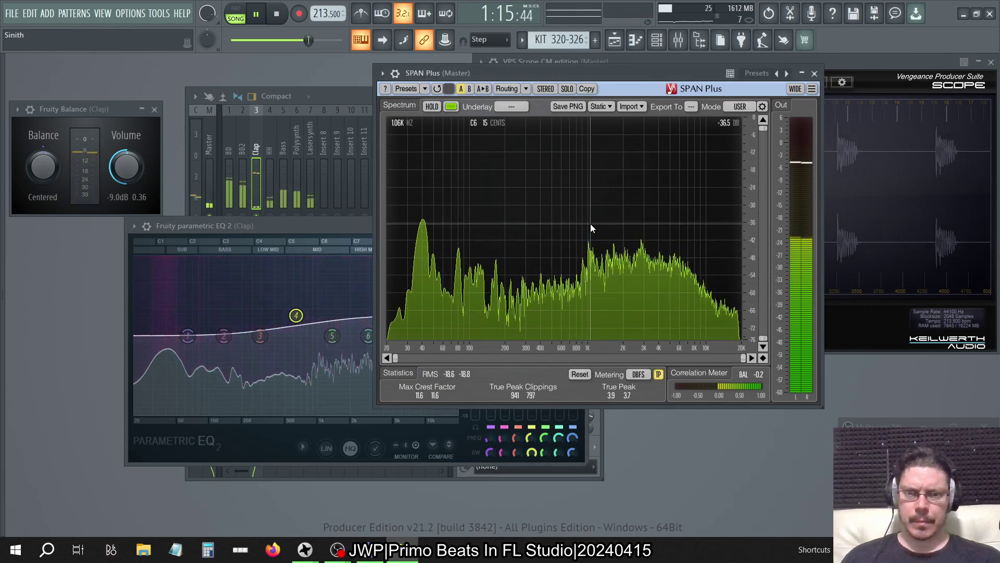
{"action": "left_click", "coordinate": [278, 192]}
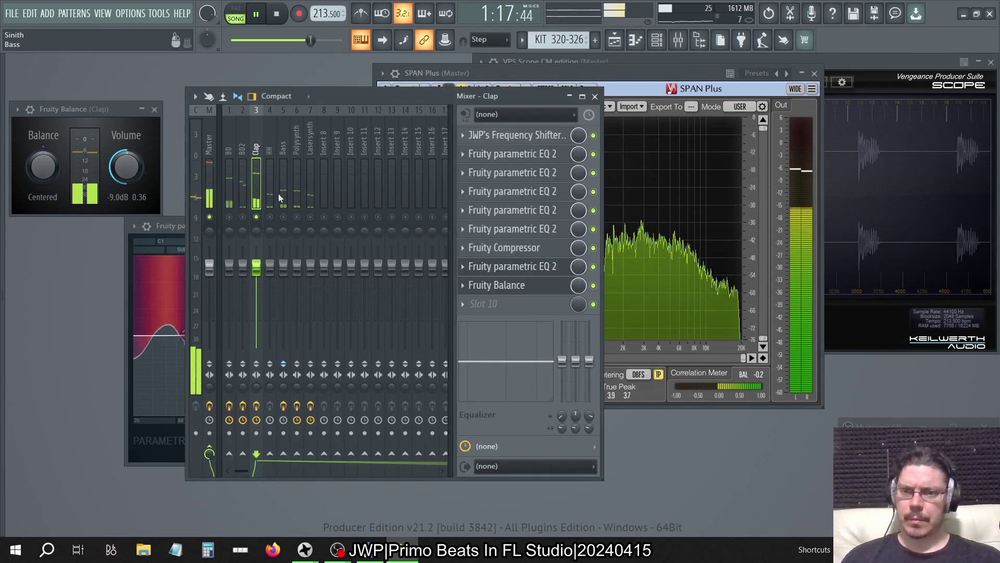
End the Clap solo, close all open windows and reopen only the mixer.
{"action": "right_click", "coordinate": [267, 217]}
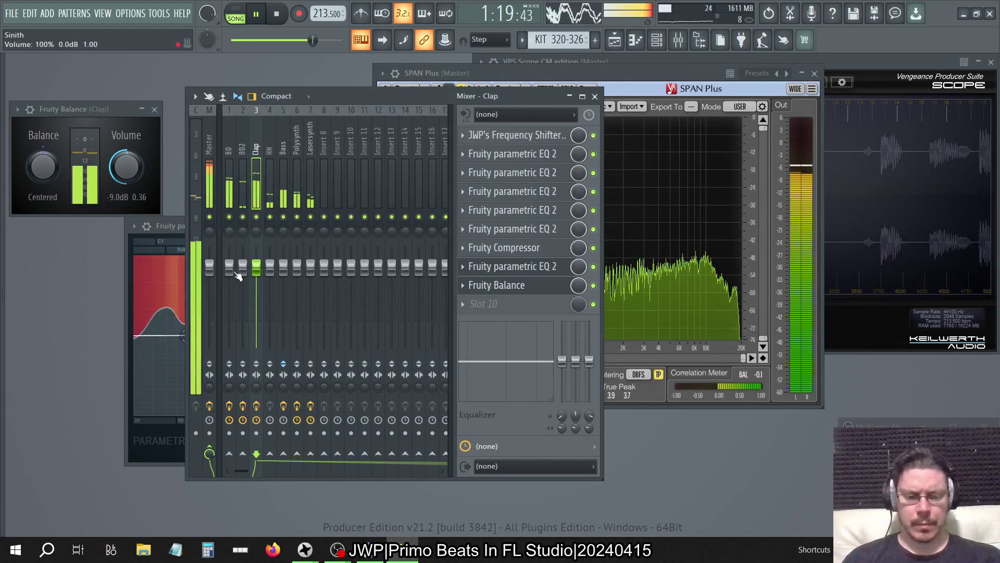
{"action": "key", "text": "F12"}
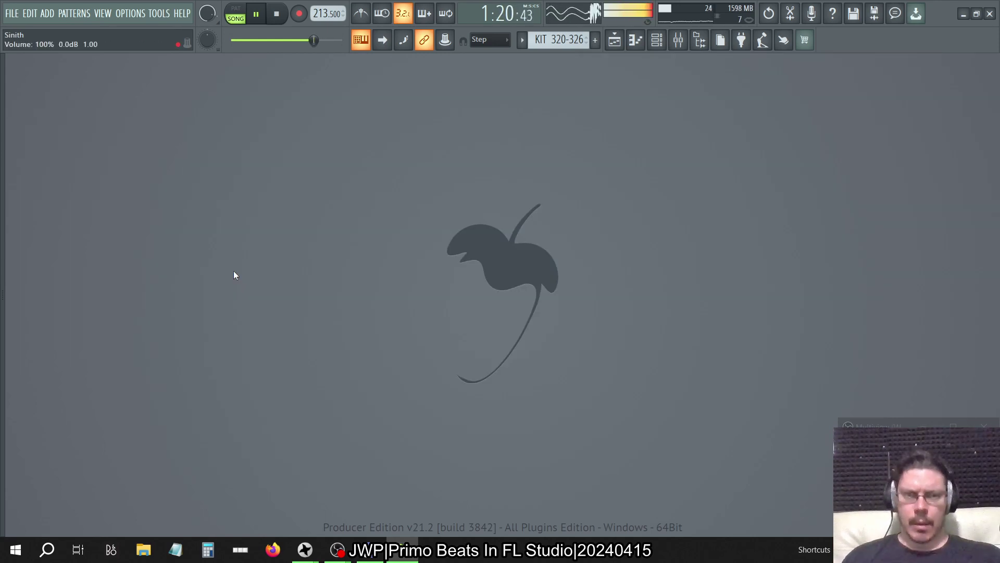
{"action": "left_click", "coordinate": [690, 44]}
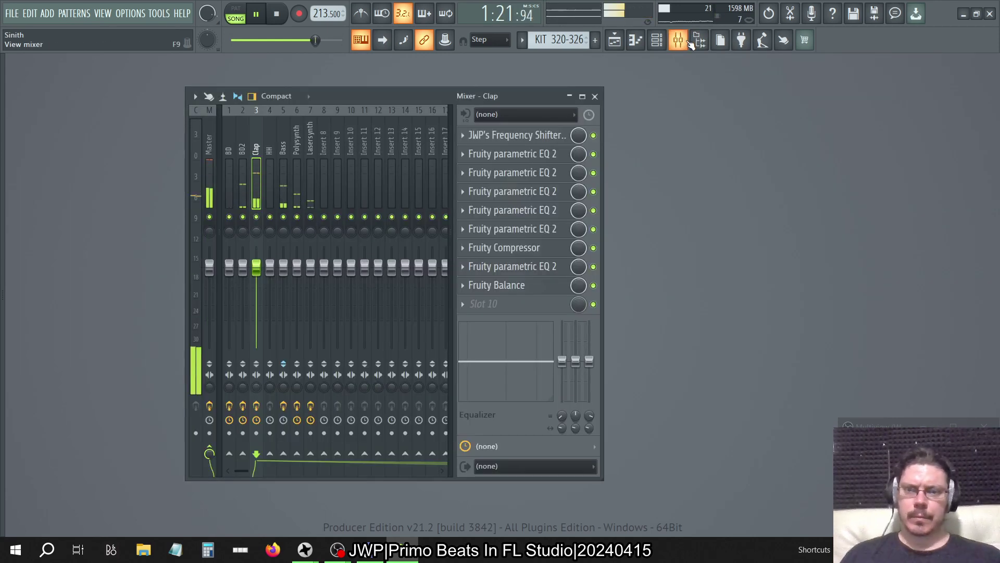
Solo the HH track and open SPAN Plus from the Master effects to view its spectrum.
{"action": "right_click", "coordinate": [270, 217]}
{"action": "left_click", "coordinate": [283, 134]}
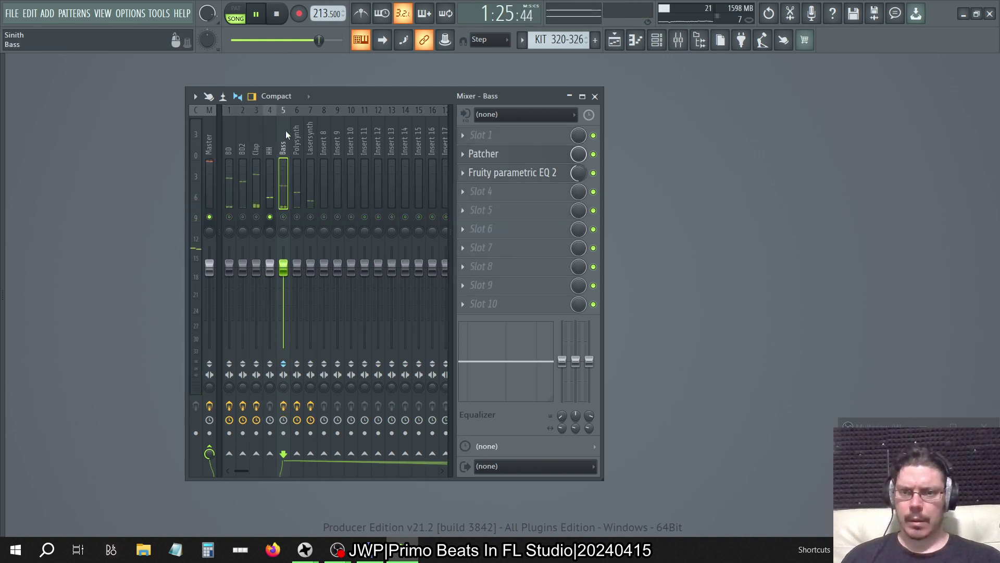
{"action": "left_click", "coordinate": [270, 138]}
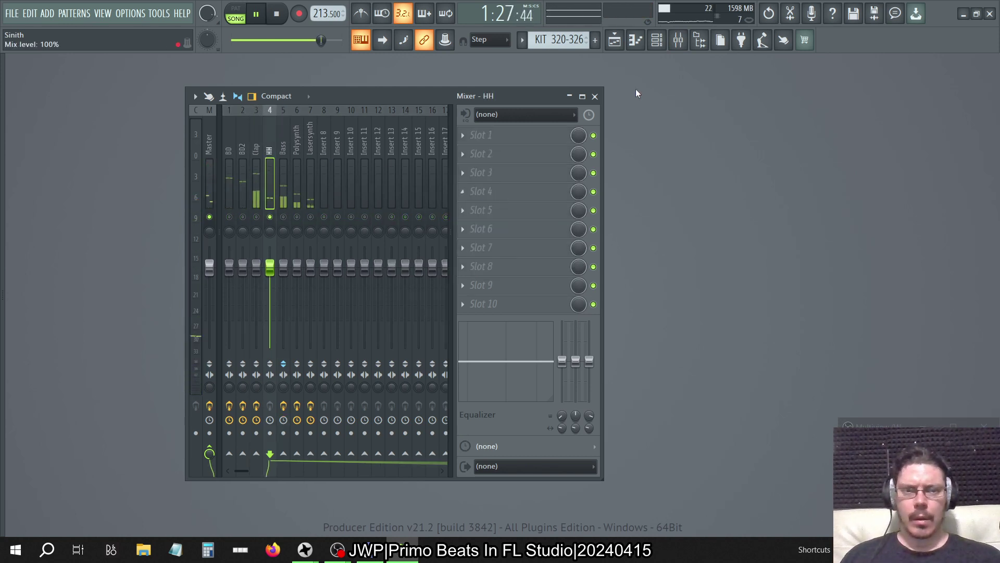
{"action": "left_click", "coordinate": [211, 132]}
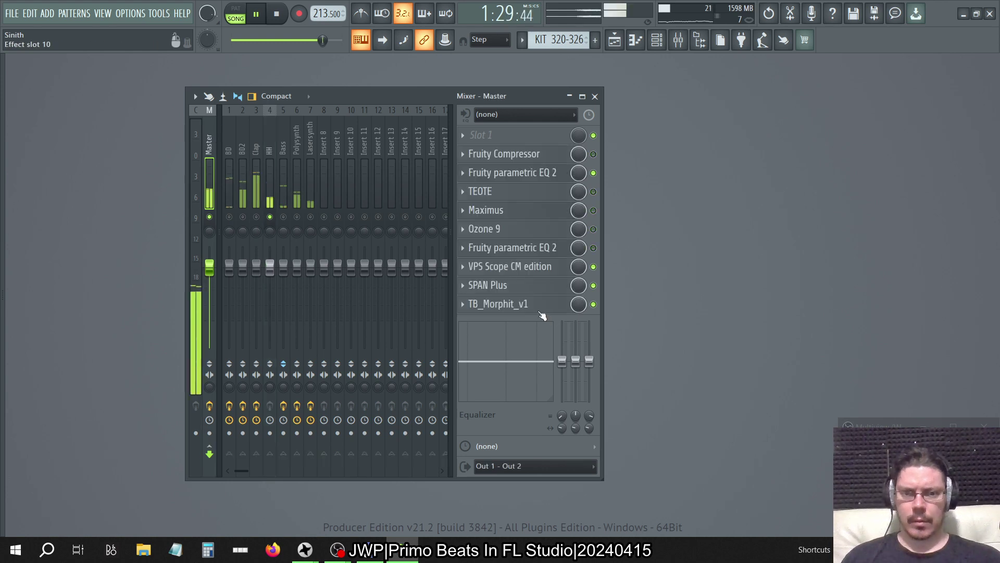
{"action": "left_click", "coordinate": [524, 284]}
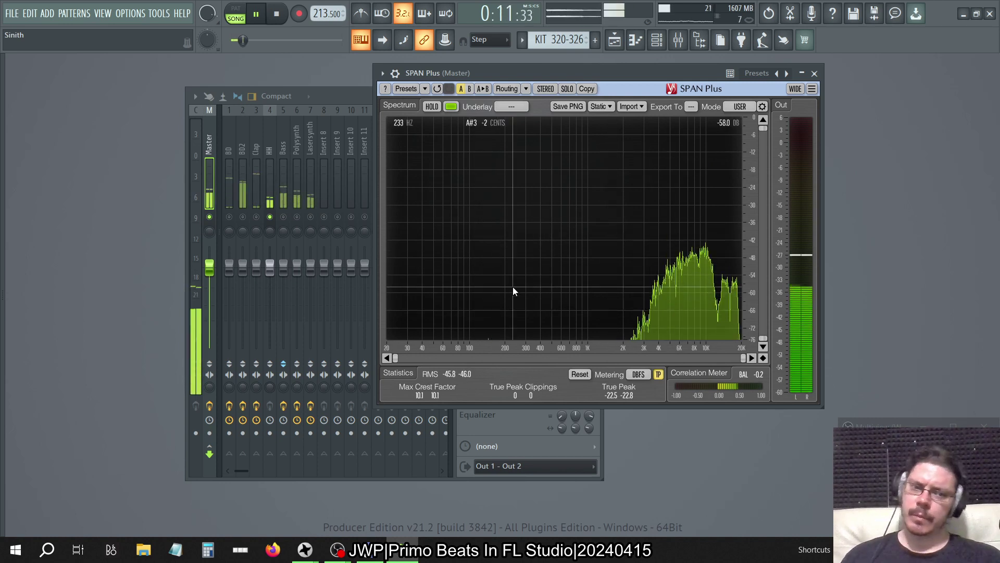
Load JWP's Frequency Shifter 0.5 into slot 1 of the HH track.
{"action": "left_click", "coordinate": [275, 151]}
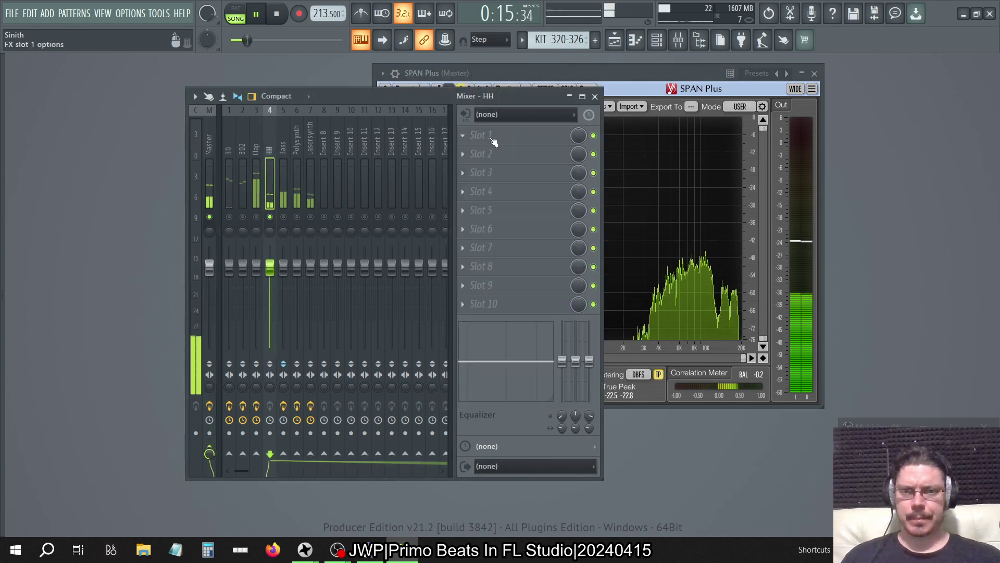
{"action": "left_click", "coordinate": [464, 137]}
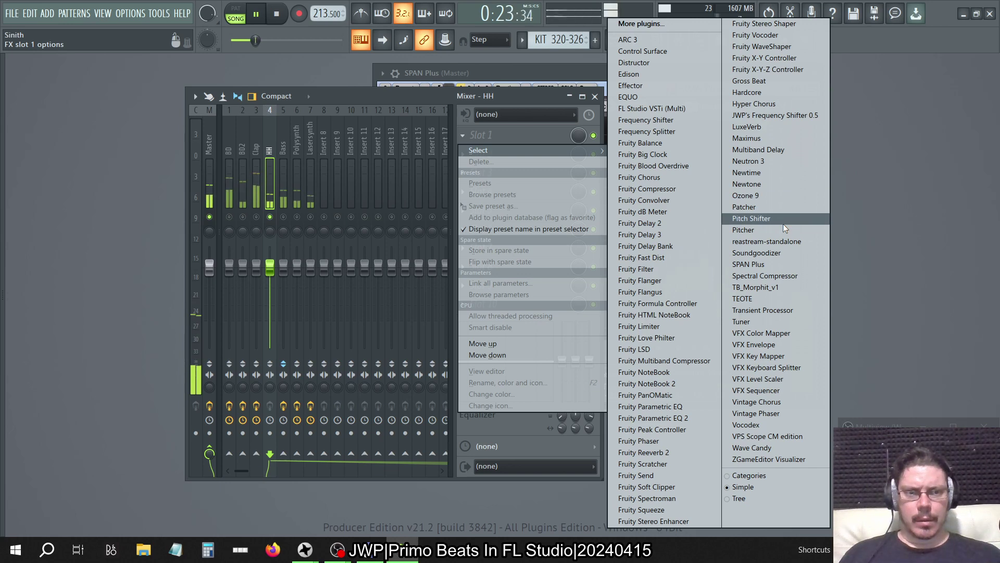
{"action": "left_click", "coordinate": [788, 115]}
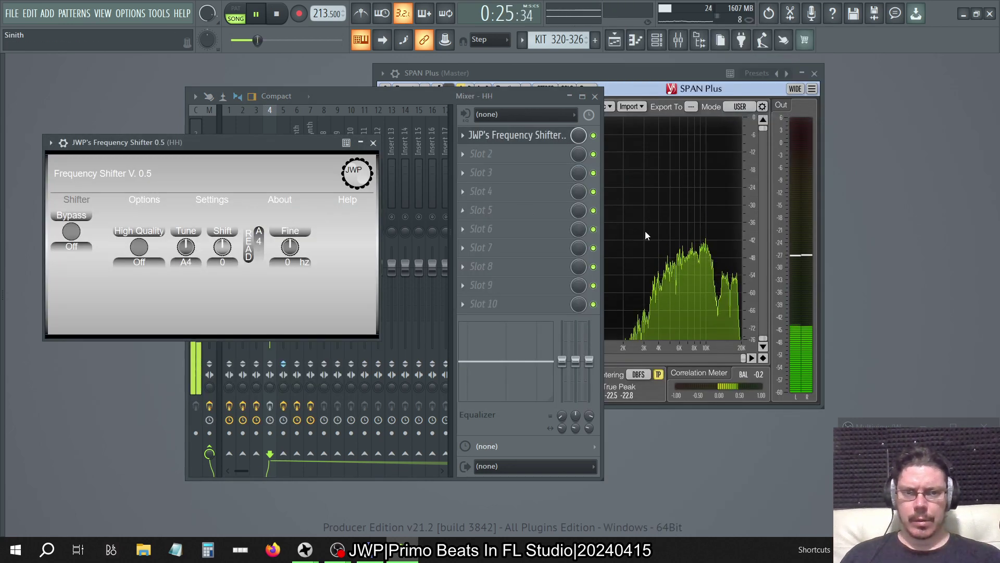
Locate HH's peak in SPAN Plus, set its Frequency Shifter to Tune D#9 and Shift 1, and recheck the spectrum.
{"action": "left_click", "coordinate": [693, 83]}
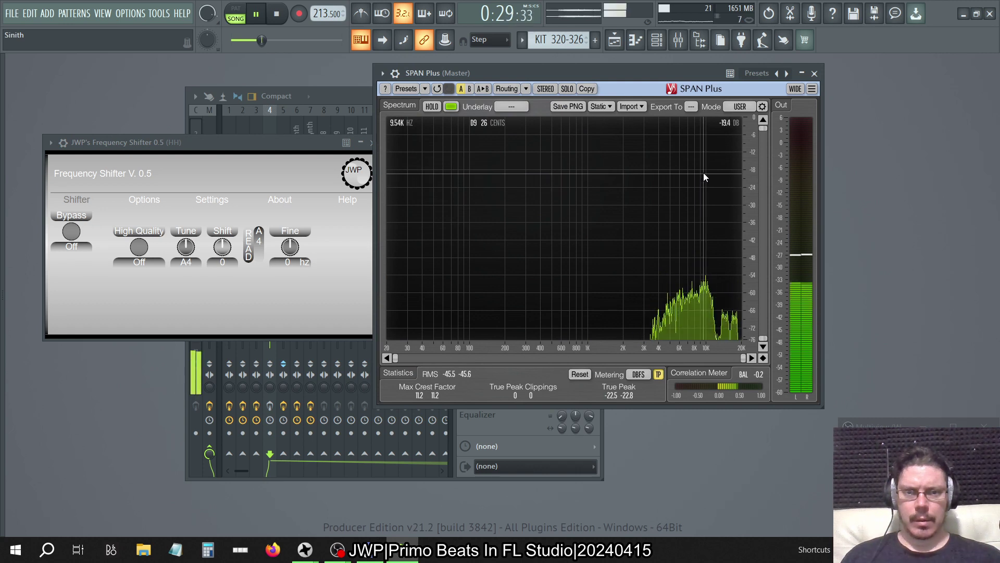
{"action": "left_click", "coordinate": [313, 183]}
{"action": "left_click", "coordinate": [182, 249]}
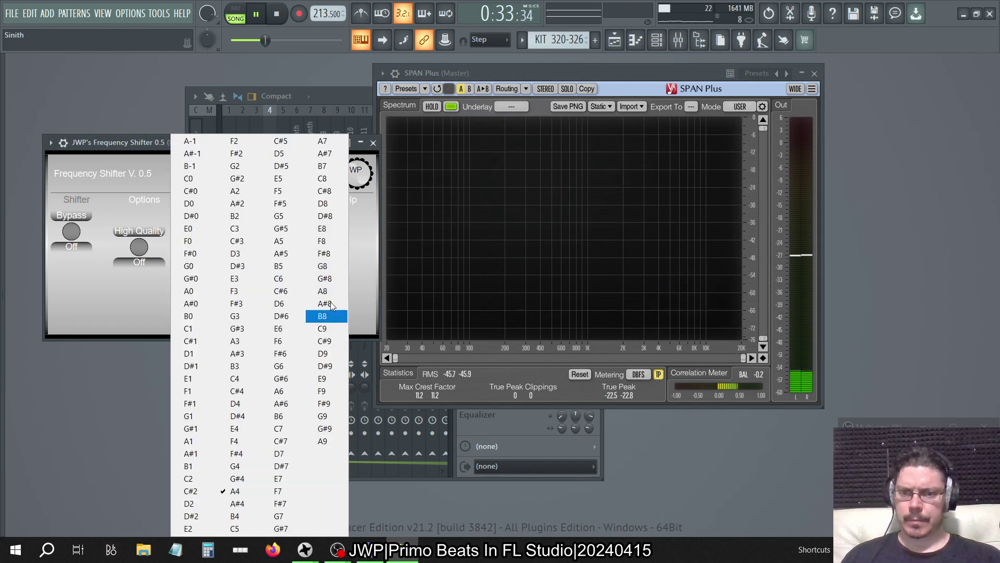
{"action": "left_click", "coordinate": [325, 366]}
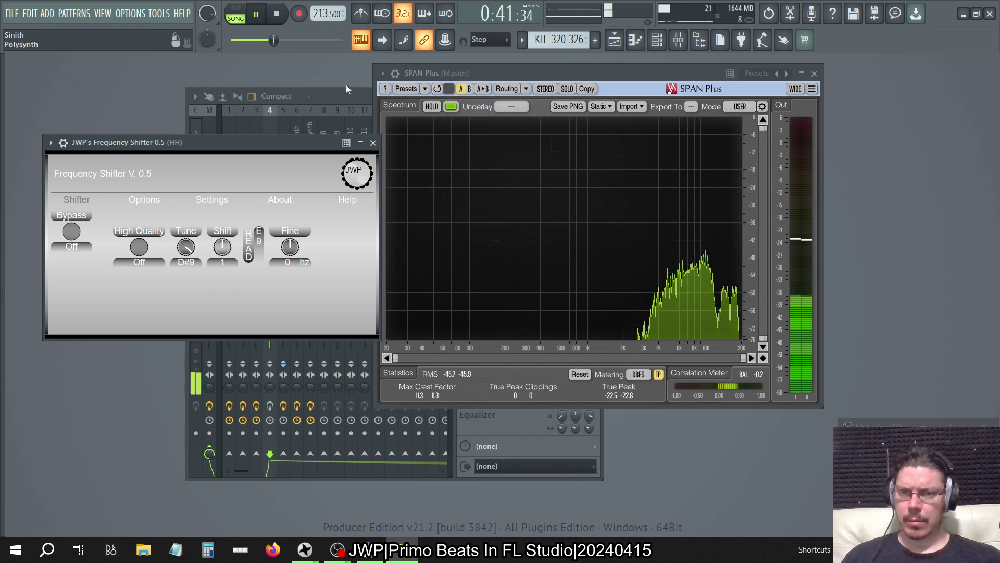
{"action": "left_click", "coordinate": [343, 99]}
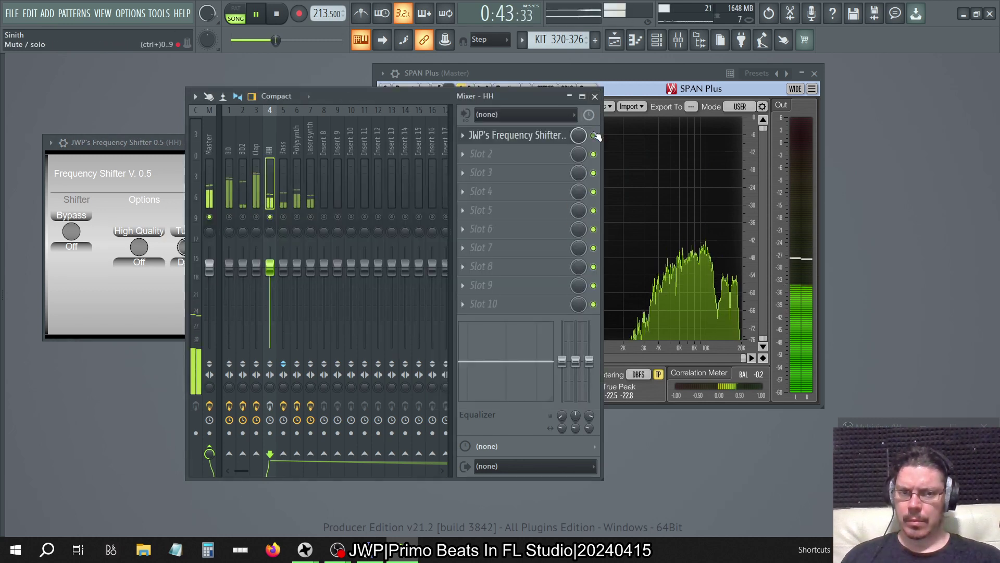
{"action": "left_click", "coordinate": [638, 76]}
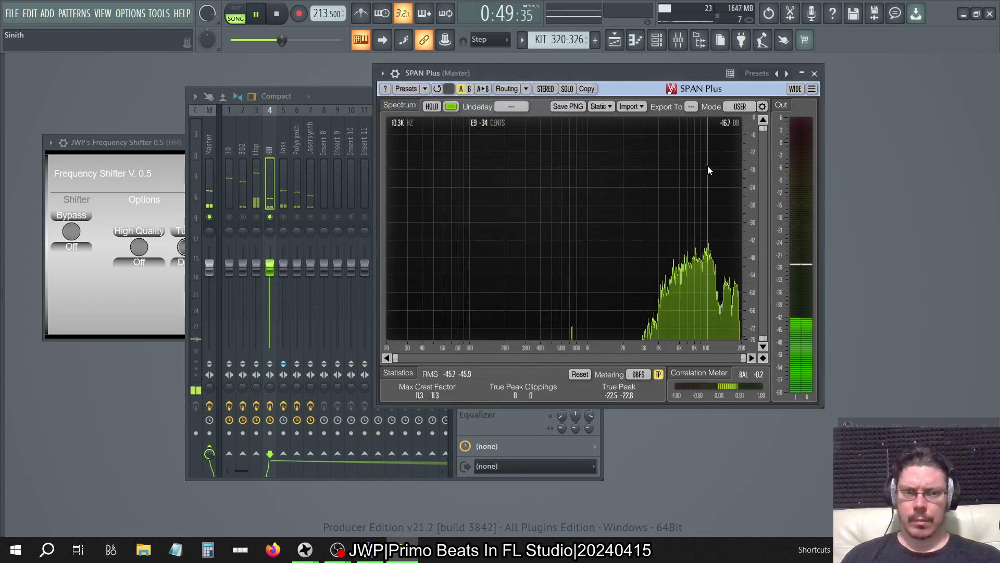
Change the number of High quality taps in HH's Frequency Shifter settings.
{"action": "left_click", "coordinate": [177, 197]}
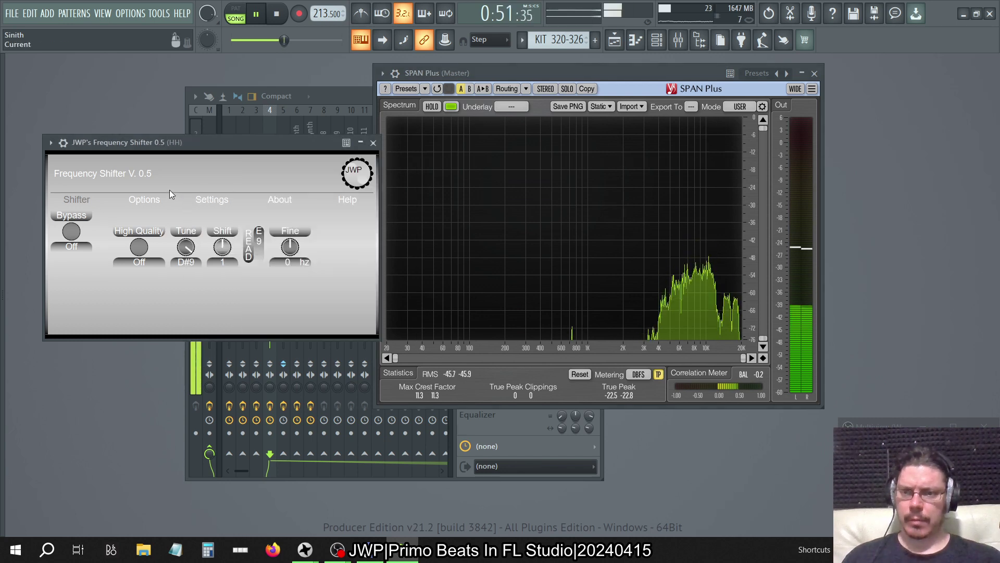
{"action": "left_click", "coordinate": [132, 197]}
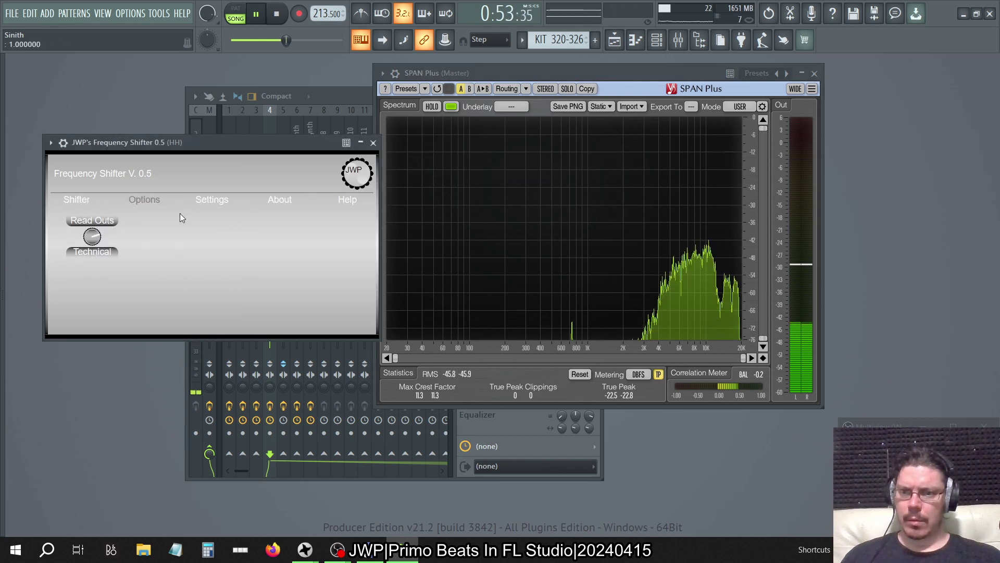
{"action": "left_click", "coordinate": [217, 200]}
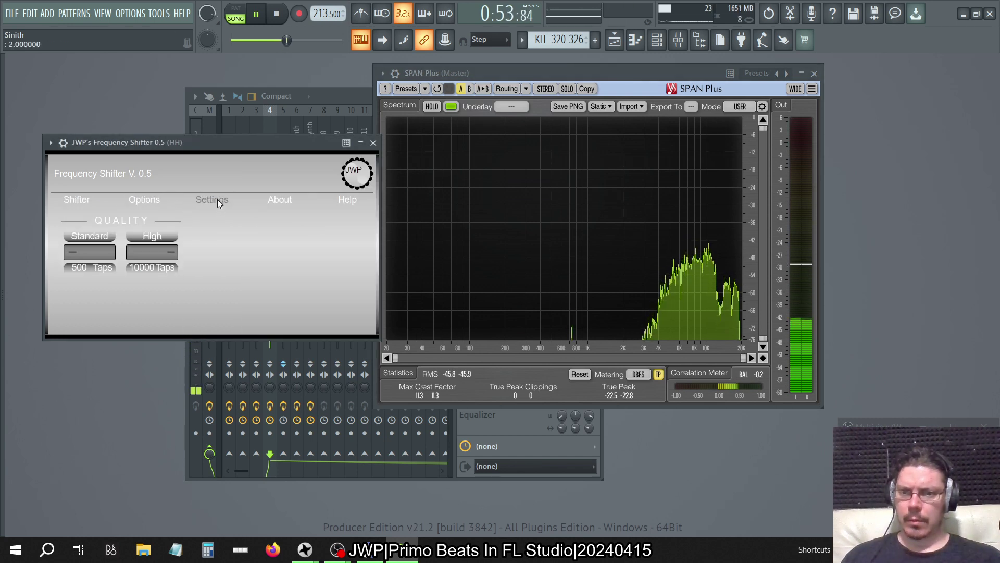
{"action": "double_click", "coordinate": [143, 268]}
{"action": "type", "text": "50"}
{"action": "key", "text": "BackSpace"}
{"action": "key", "text": "BackSpace"}
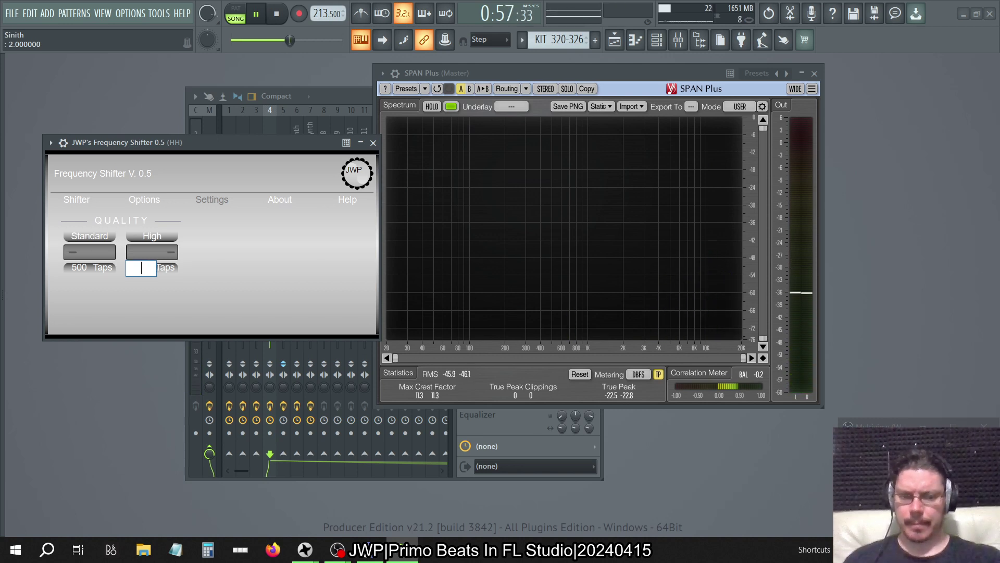
{"action": "type", "text": "2"}
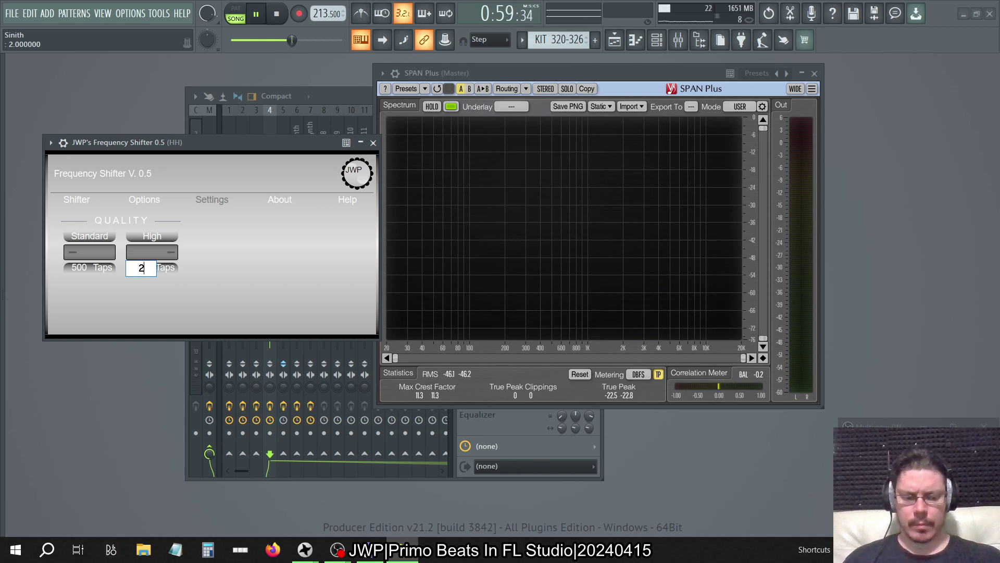
{"action": "type", "text": "13.500"}
{"action": "key", "text": "Return"}
Turn on High Quality for HH's Frequency Shifter and close the plugin.
{"action": "left_click", "coordinate": [83, 199]}
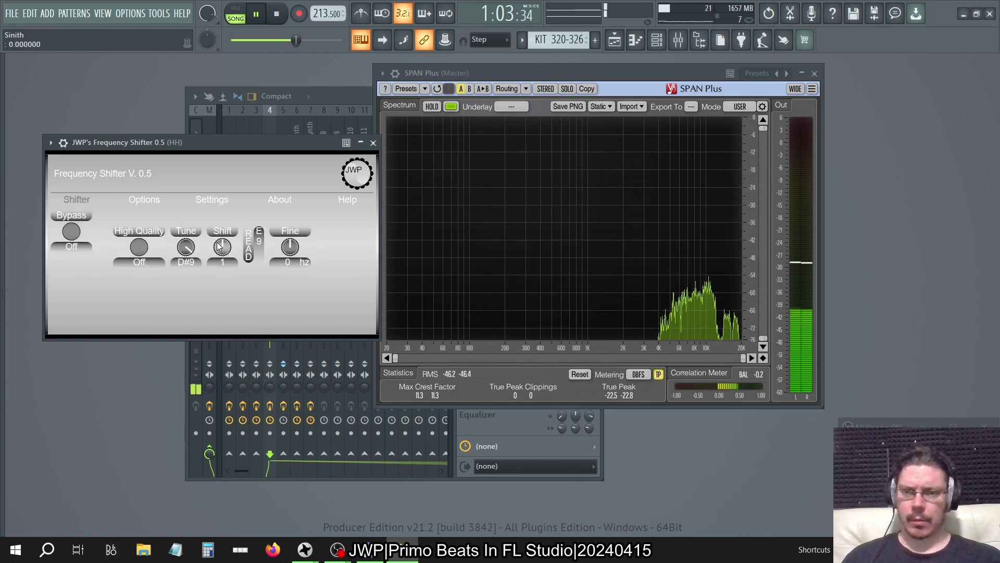
{"action": "left_click", "coordinate": [140, 257]}
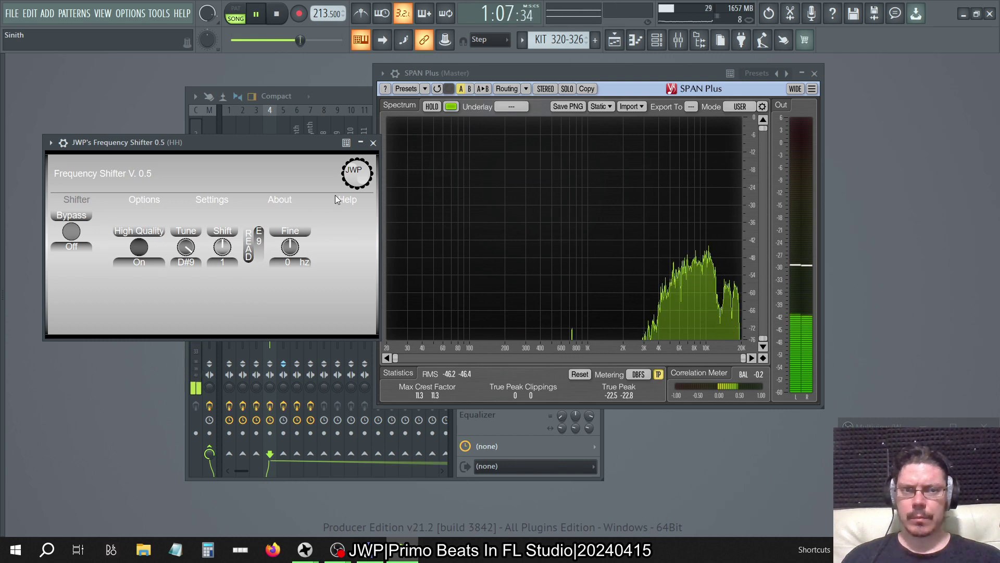
{"action": "left_click", "coordinate": [373, 143]}
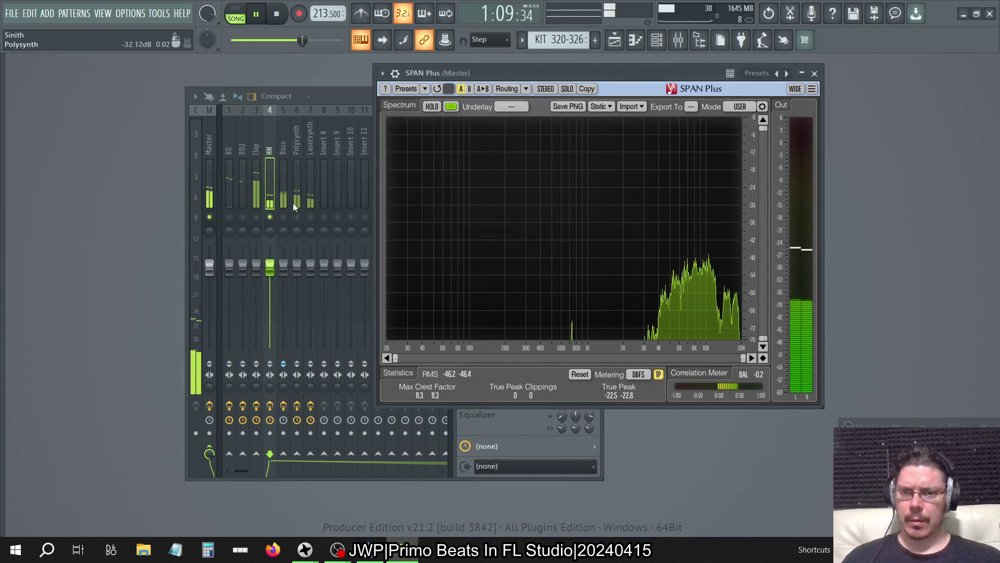
End the HH solo, compare the full mix with HH's Frequency Shifter off and on, and stop playback.
{"action": "left_click", "coordinate": [281, 224]}
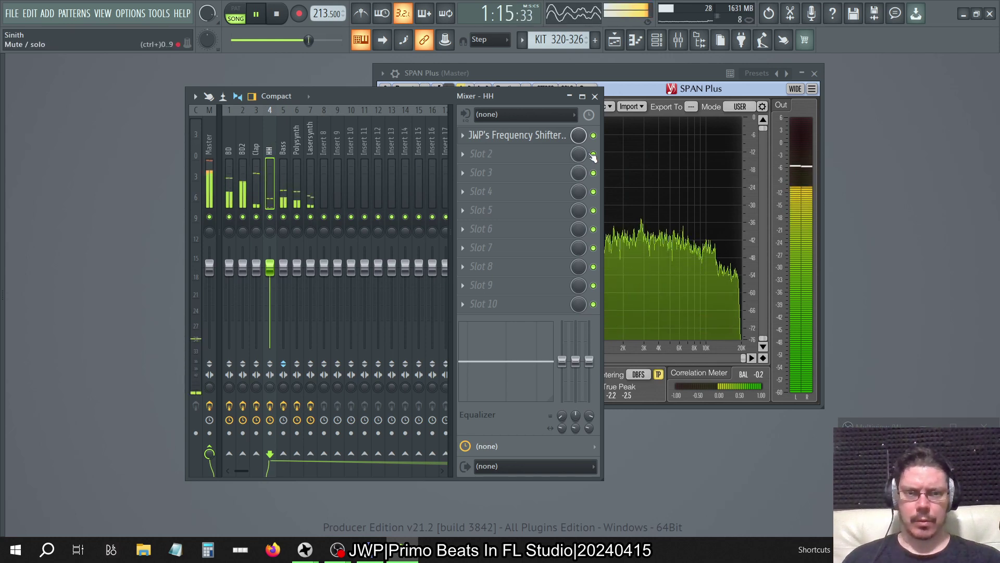
{"action": "left_click", "coordinate": [593, 136]}
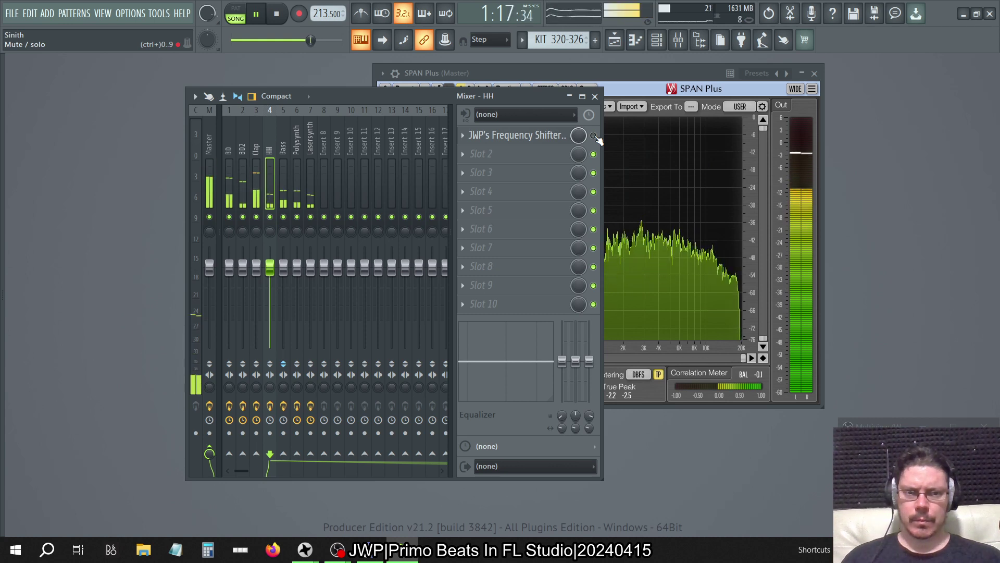
{"action": "left_click", "coordinate": [593, 135]}
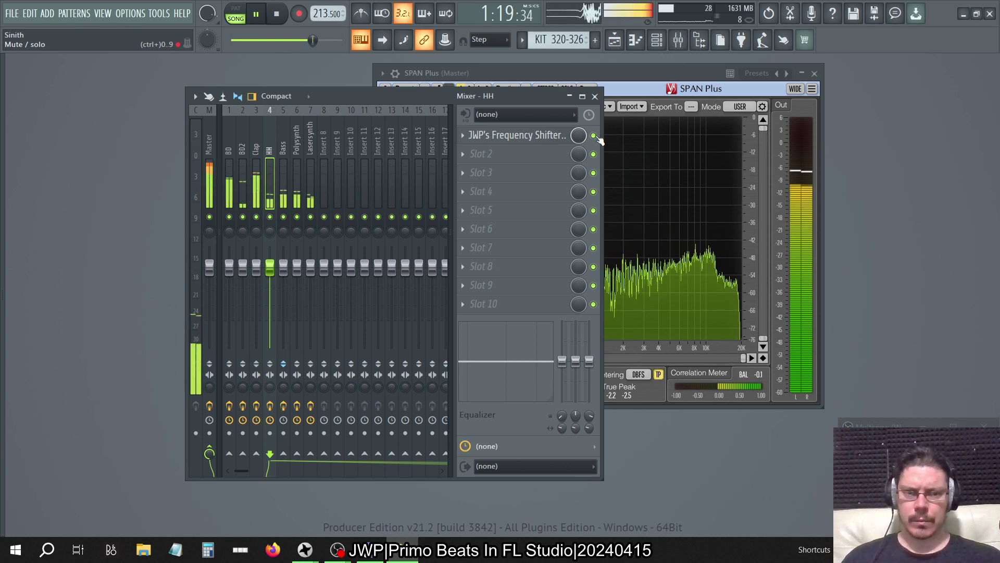
{"action": "key", "text": "space"}
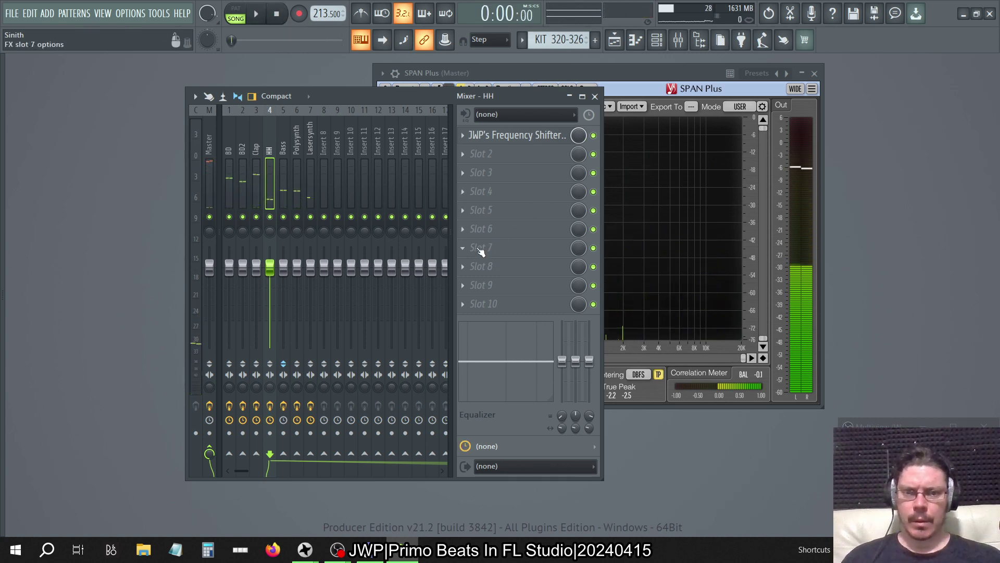
{"action": "left_click", "coordinate": [480, 266]}
{"action": "left_click", "coordinate": [688, 200]}
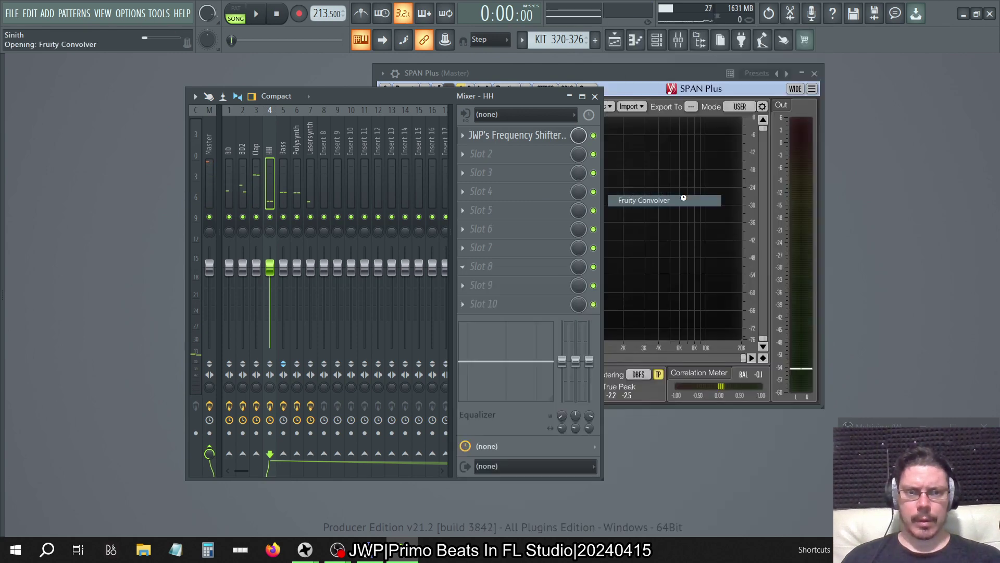
{"action": "left_click", "coordinate": [535, 96]}
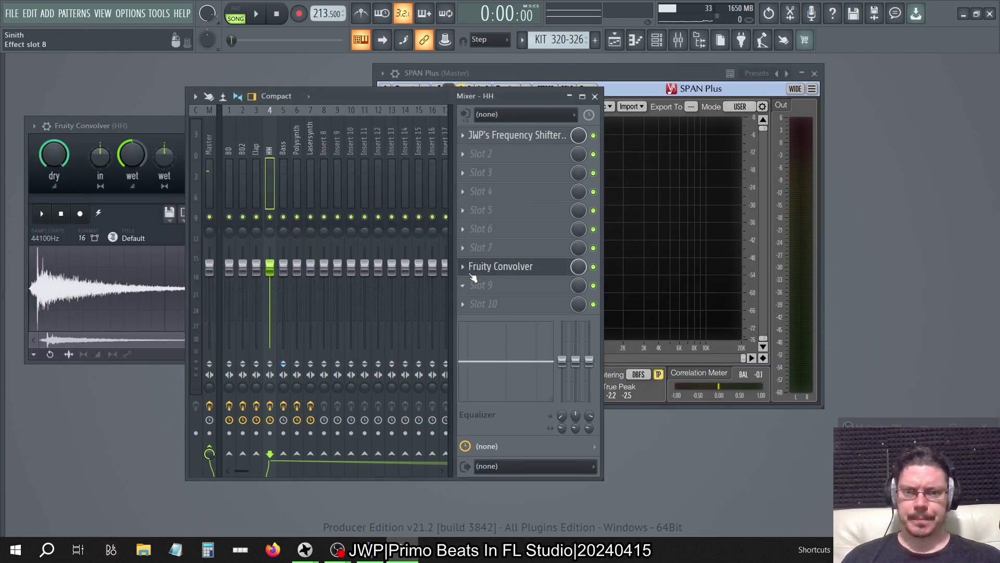
Place Fruity Compressor in HH's slot 8 and apply its Drums preset.
{"action": "left_click", "coordinate": [464, 262]}
{"action": "mouse_move", "coordinate": [547, 250]}
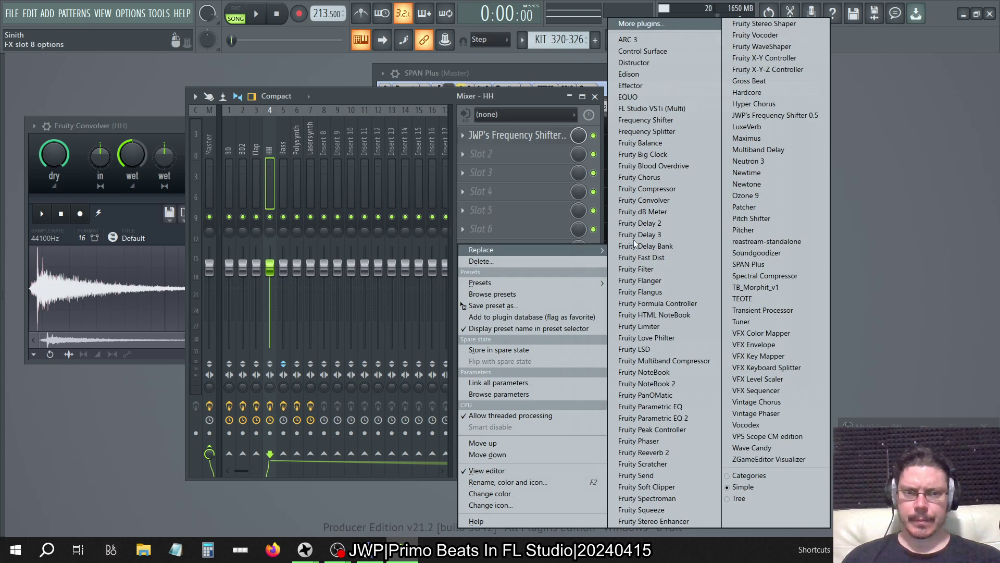
{"action": "left_click", "coordinate": [669, 191]}
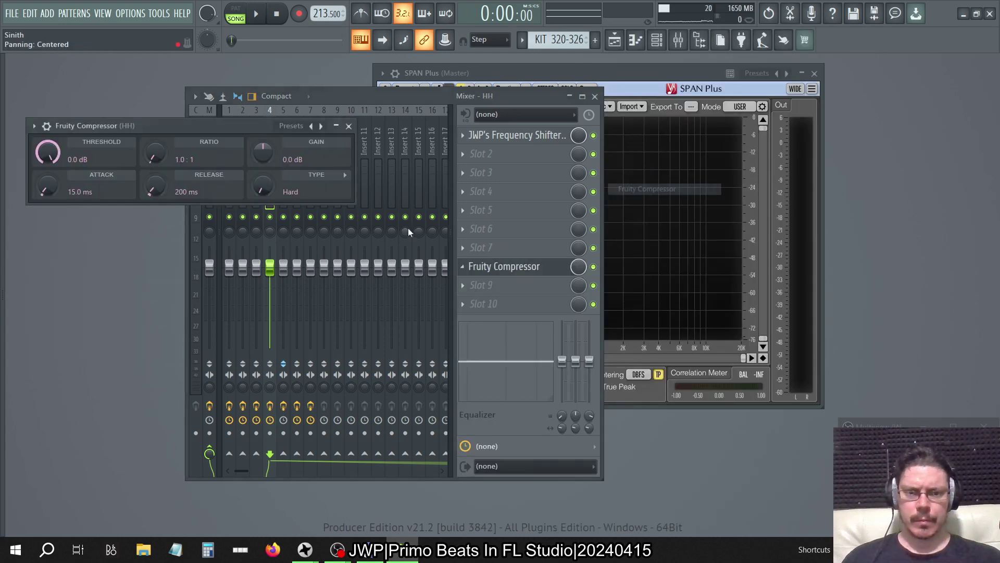
{"action": "right_click", "coordinate": [310, 127]}
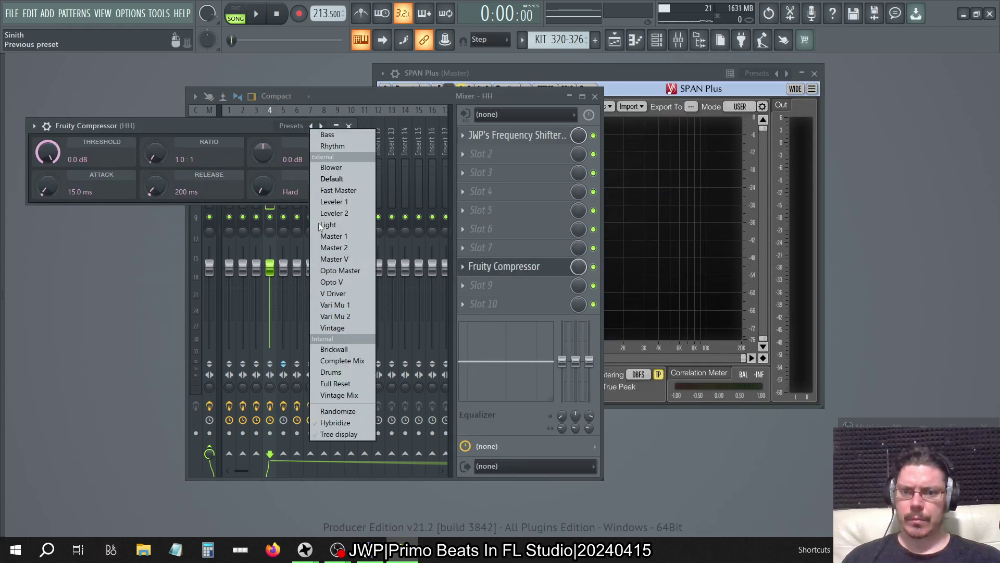
{"action": "left_click", "coordinate": [333, 372]}
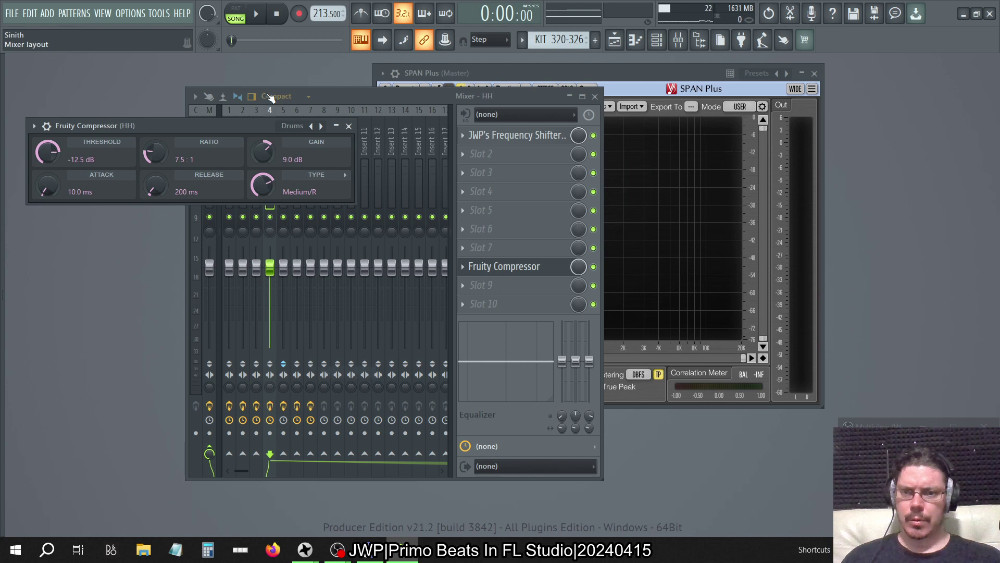
Adjust the gain of HH's Fruity Compressor, close its window and restart song playback.
{"action": "right_click", "coordinate": [263, 146]}
{"action": "left_click", "coordinate": [286, 326]}
{"action": "left_click", "coordinate": [348, 126]}
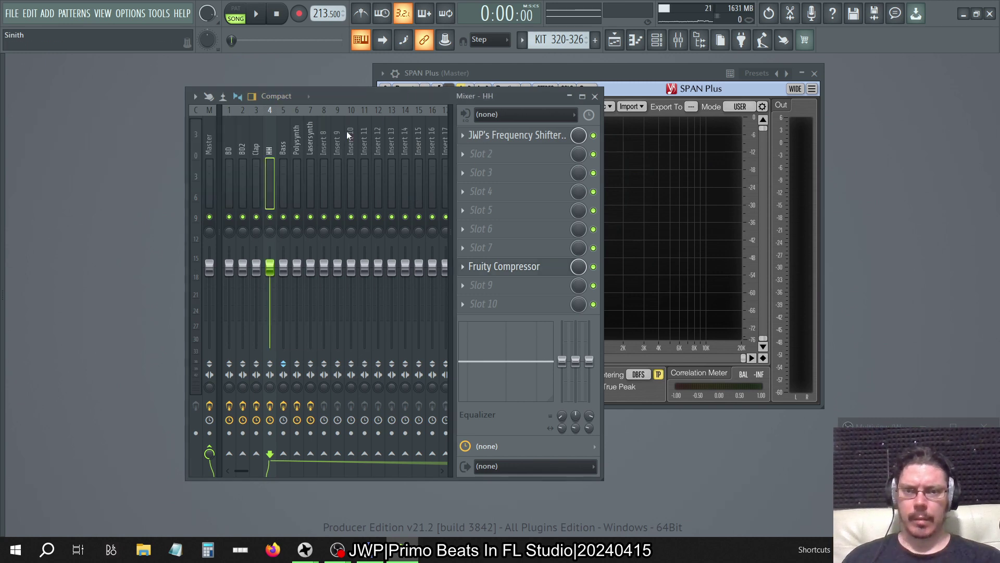
{"action": "key", "text": "space"}
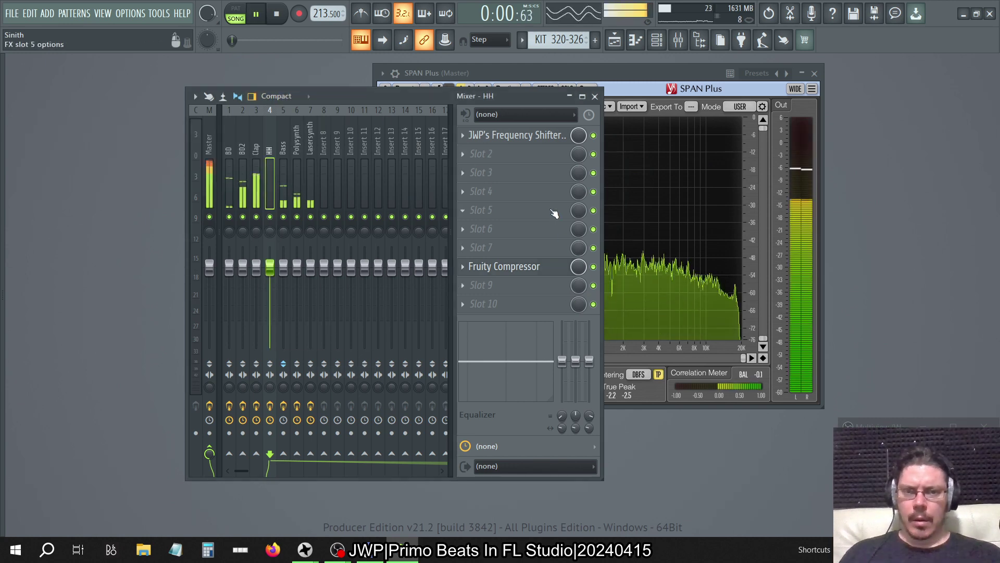
Turn off HH's Fruity Compressor and add Fruity Parametric EQ 2 in slot 2 with its main level at maximum.
{"action": "left_click", "coordinate": [593, 267]}
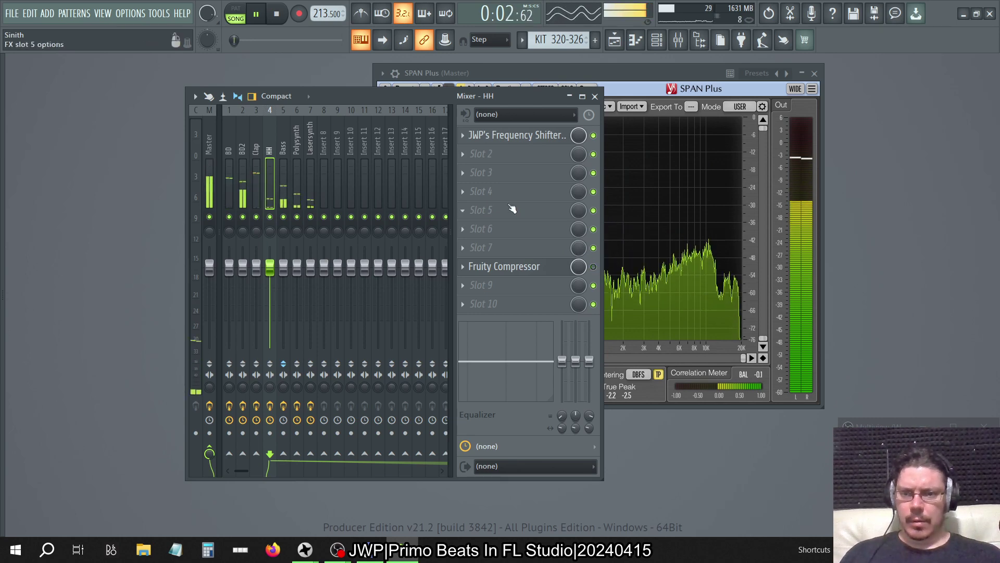
{"action": "left_click", "coordinate": [465, 157]}
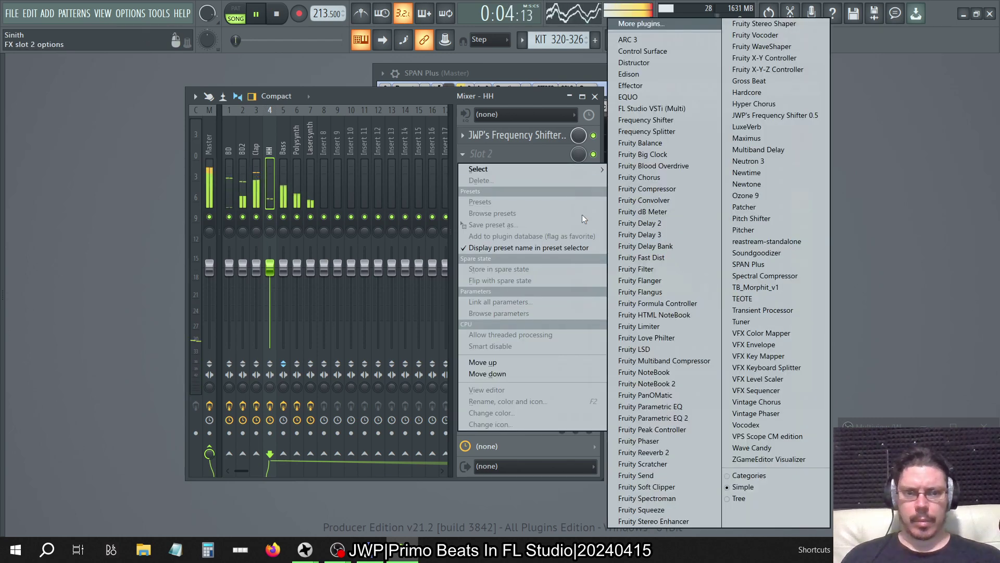
{"action": "left_click", "coordinate": [688, 409]}
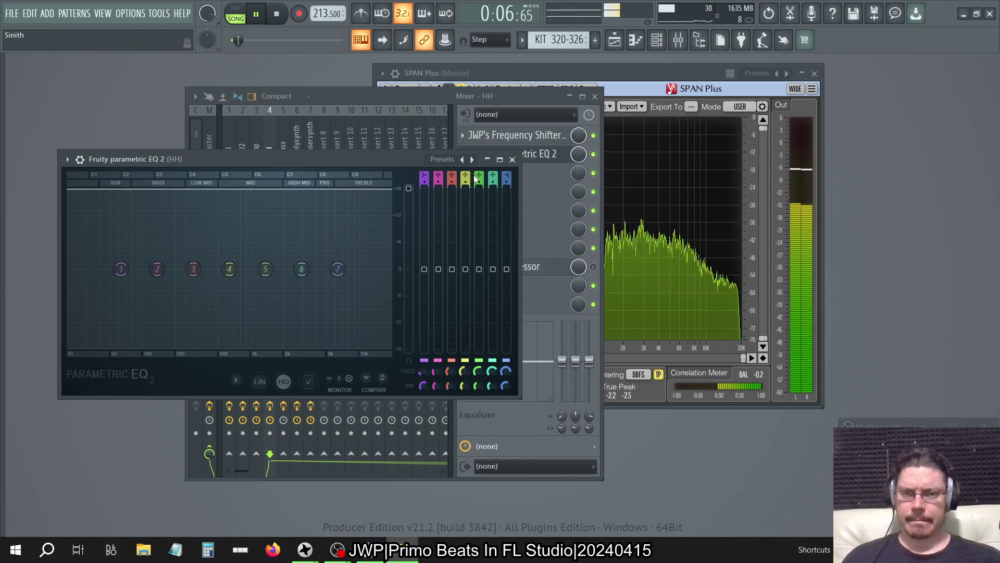
{"action": "key", "text": "Escape"}
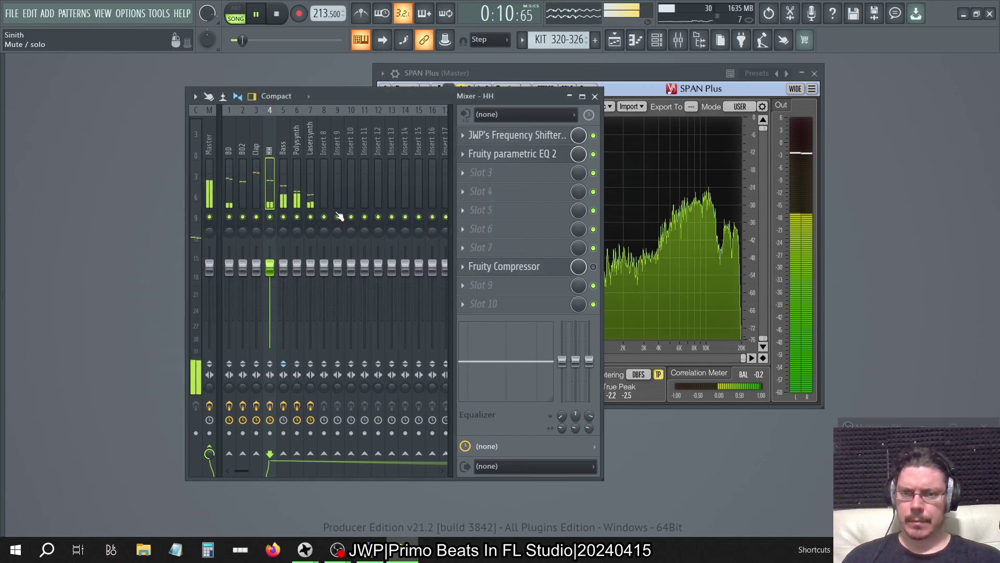
Add another Fruity Parametric EQ 2 in HH's slot 3, raise its main level to about 3 dB and close it.
{"action": "left_click", "coordinate": [463, 172]}
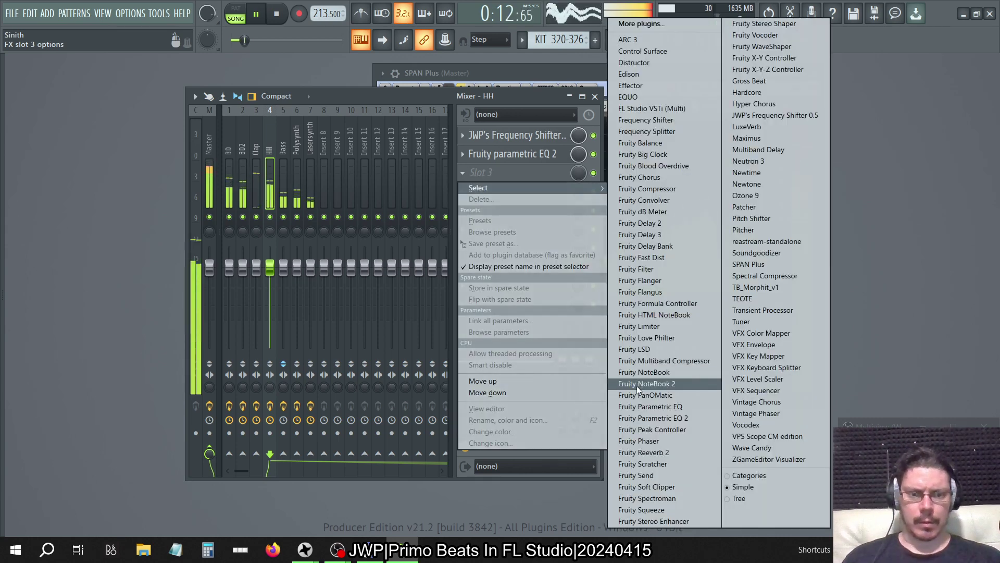
{"action": "left_click", "coordinate": [642, 418]}
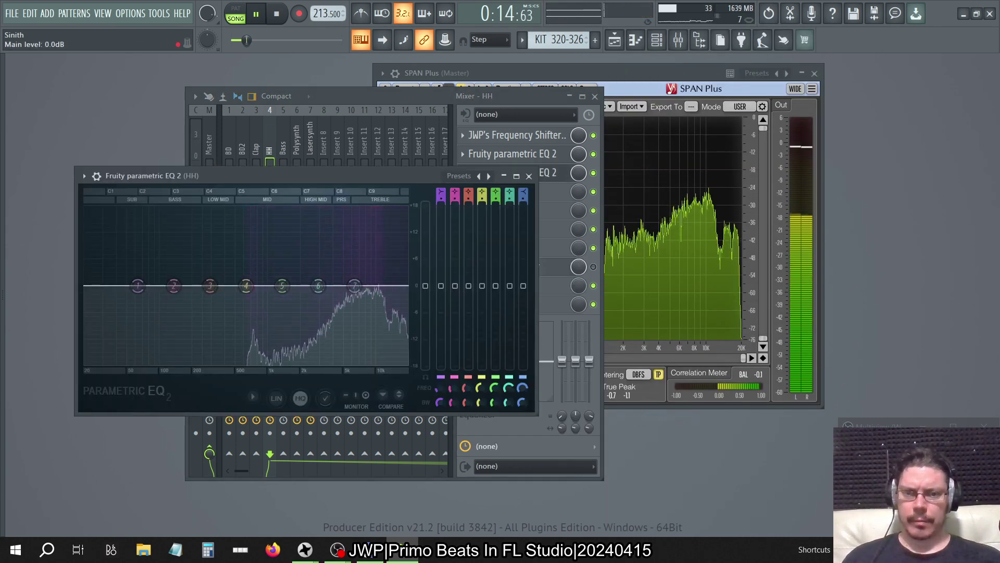
{"action": "left_click_drag", "start_coordinate": [425, 279], "coordinate": [425, 272]}
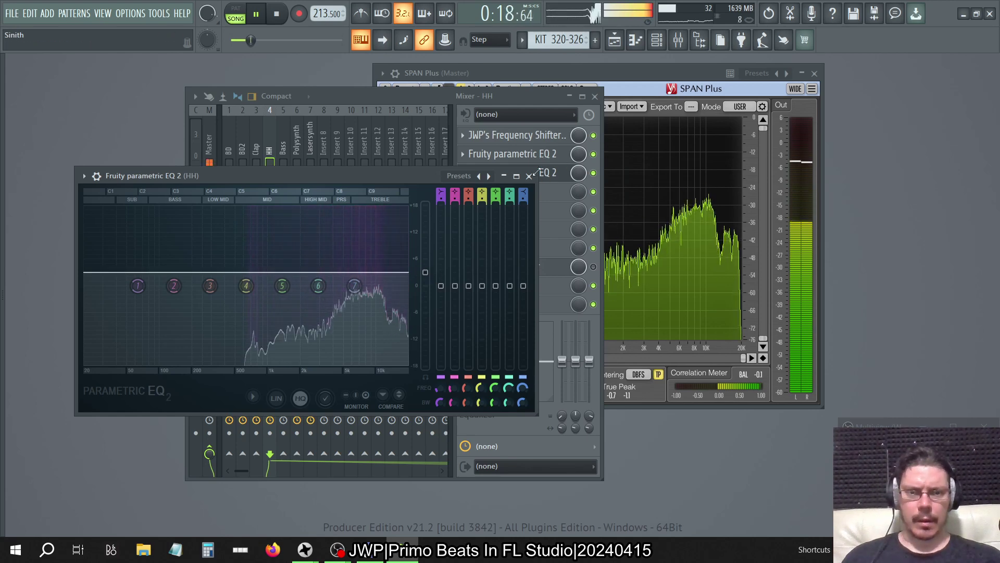
{"action": "key", "text": "Escape"}
Turn off Maximus on the Master track and check the BD track's effects before returning to Master.
{"action": "left_click", "coordinate": [211, 135]}
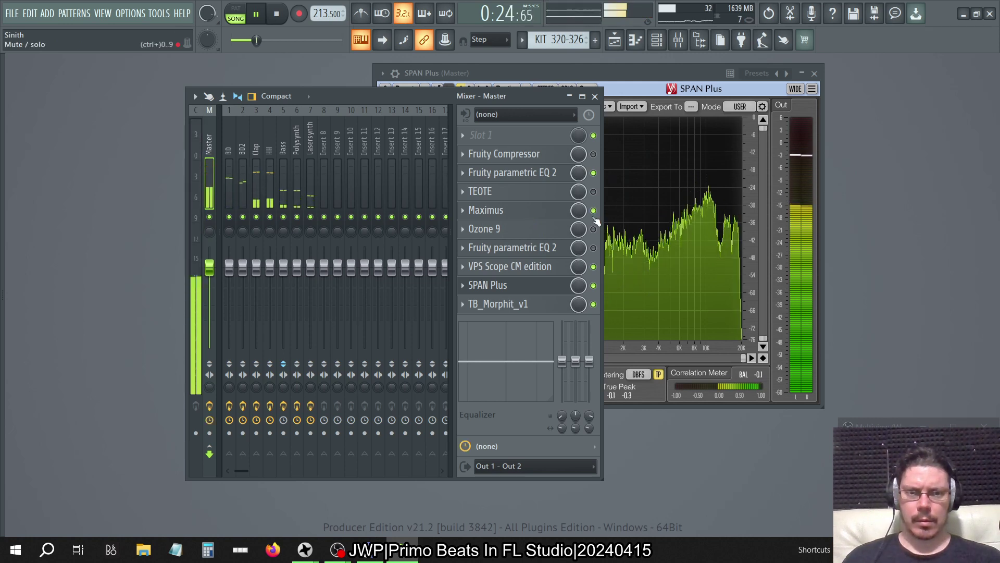
{"action": "left_click", "coordinate": [593, 211]}
{"action": "left_click", "coordinate": [227, 142]}
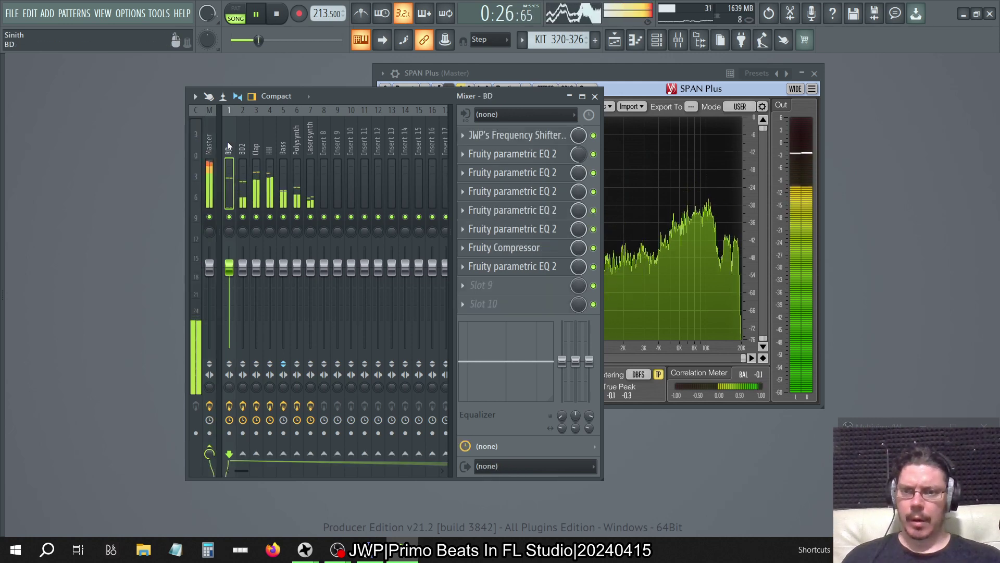
{"action": "left_click", "coordinate": [215, 140]}
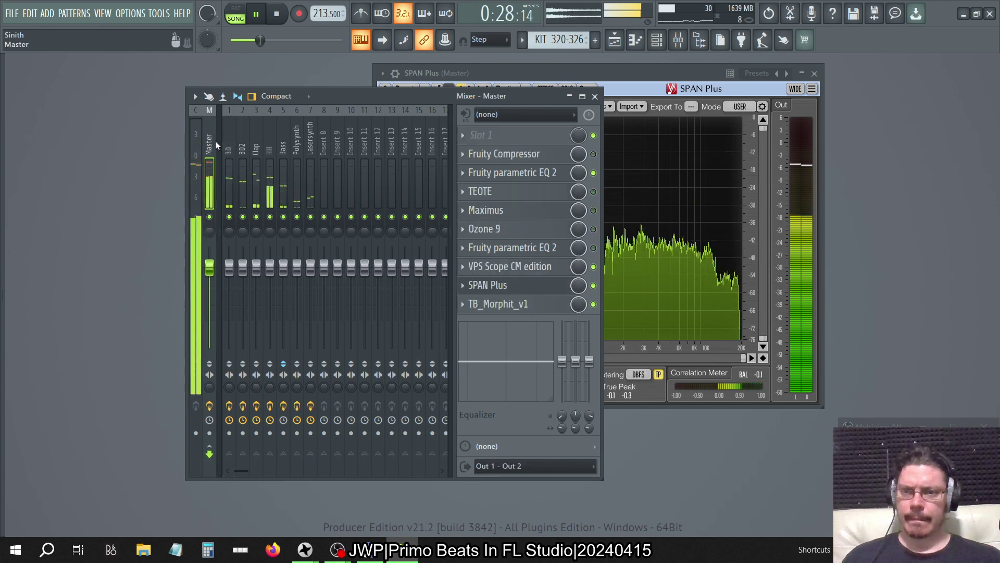
Close SPAN Plus, look at TB_Morphit on the Master, return to HH and close the Morphit window.
{"action": "left_click", "coordinate": [523, 290]}
{"action": "left_click", "coordinate": [526, 306]}
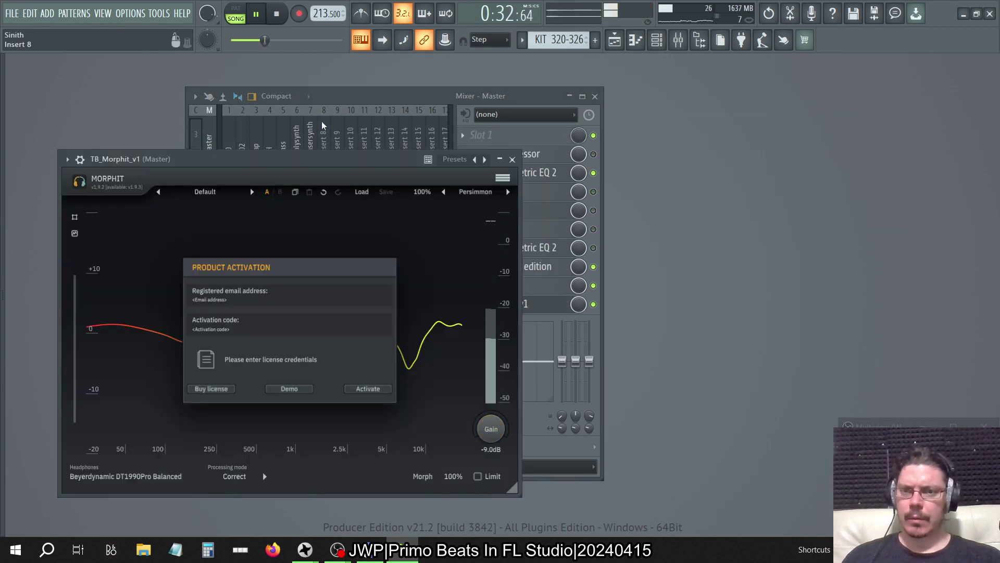
{"action": "left_click", "coordinate": [266, 130]}
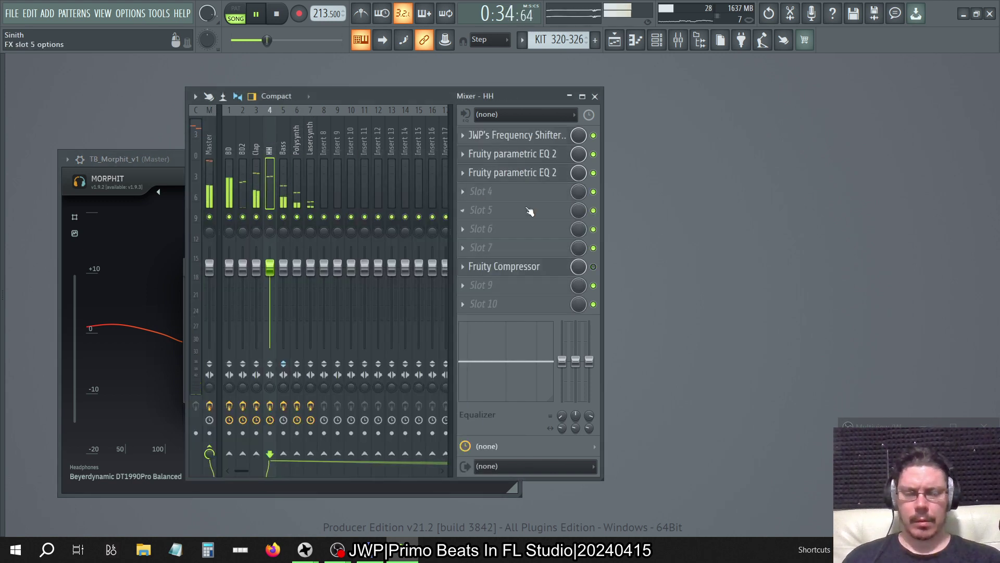
{"action": "left_click", "coordinate": [176, 177]}
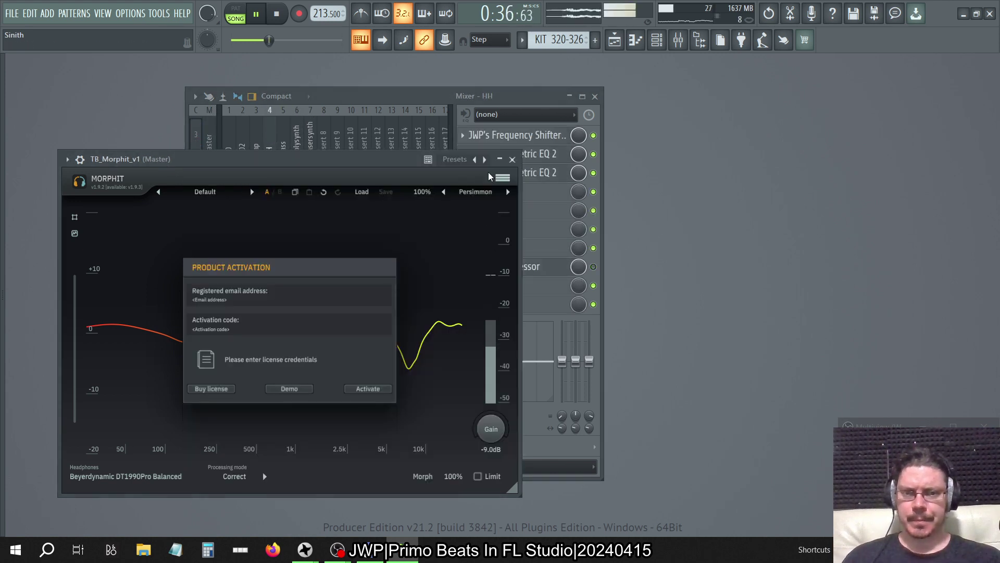
{"action": "left_click", "coordinate": [513, 159]}
Check HH's slot 3 EQ, then add Fruity Parametric EQ 2 in slot 4 with its main level at maximum.
{"action": "left_click", "coordinate": [529, 172]}
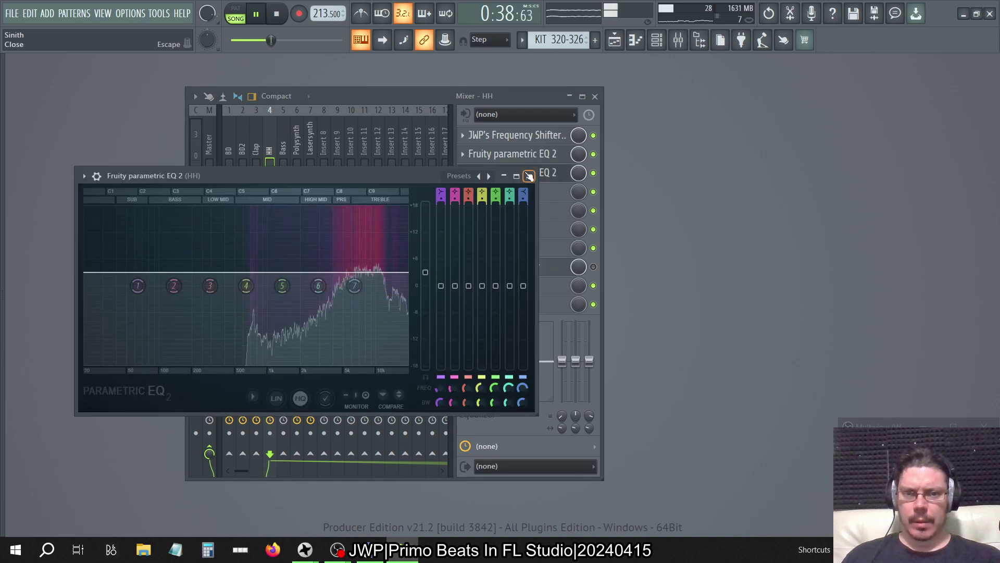
{"action": "left_click", "coordinate": [529, 176]}
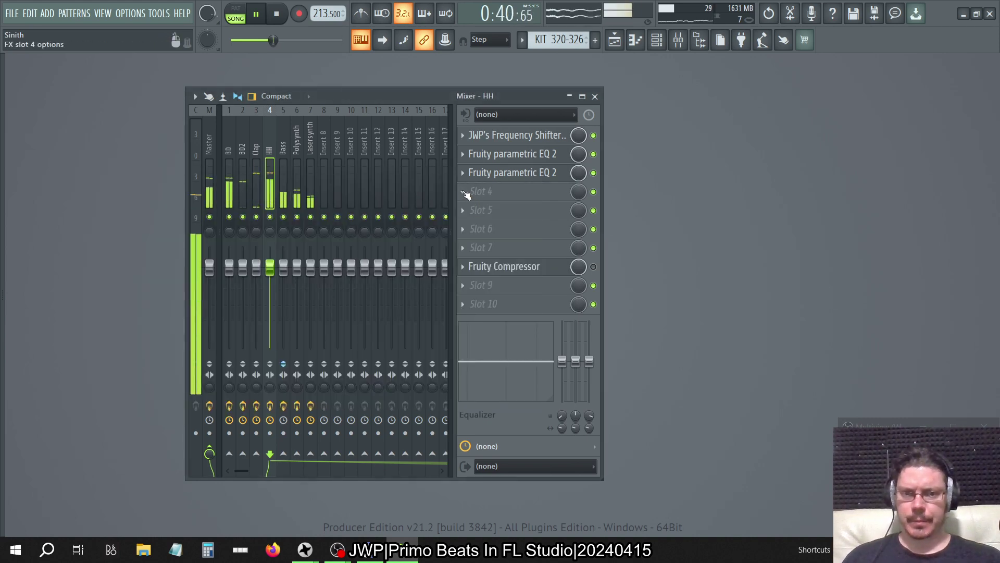
{"action": "left_click", "coordinate": [465, 194]}
{"action": "mouse_move", "coordinate": [573, 206]}
{"action": "left_click", "coordinate": [668, 408]}
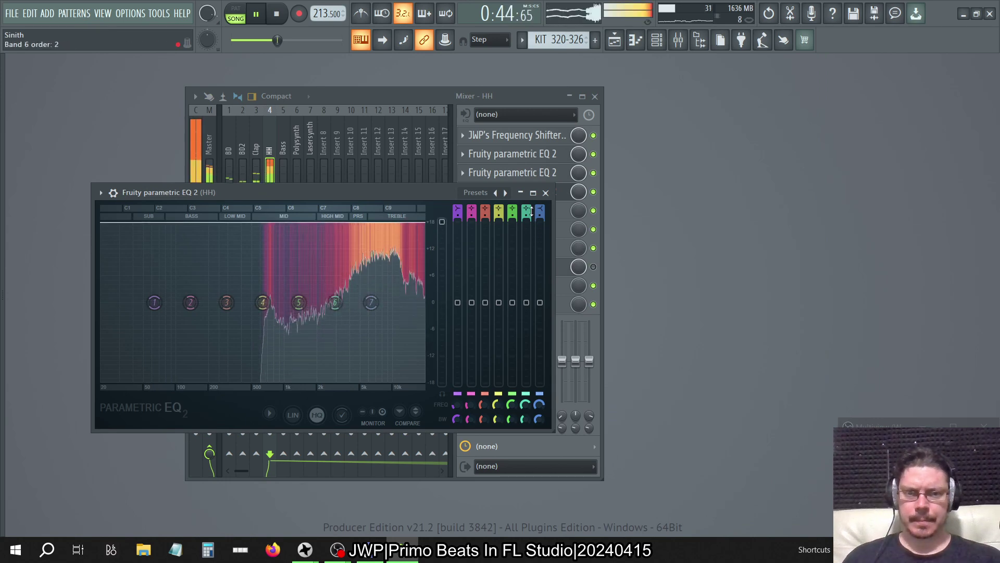
{"action": "left_click", "coordinate": [545, 193]}
Re-enable HH's compressor, copy the slot 4 Parametric EQ 2 with its settings into slot 5 and close its window.
{"action": "left_click", "coordinate": [463, 192]}
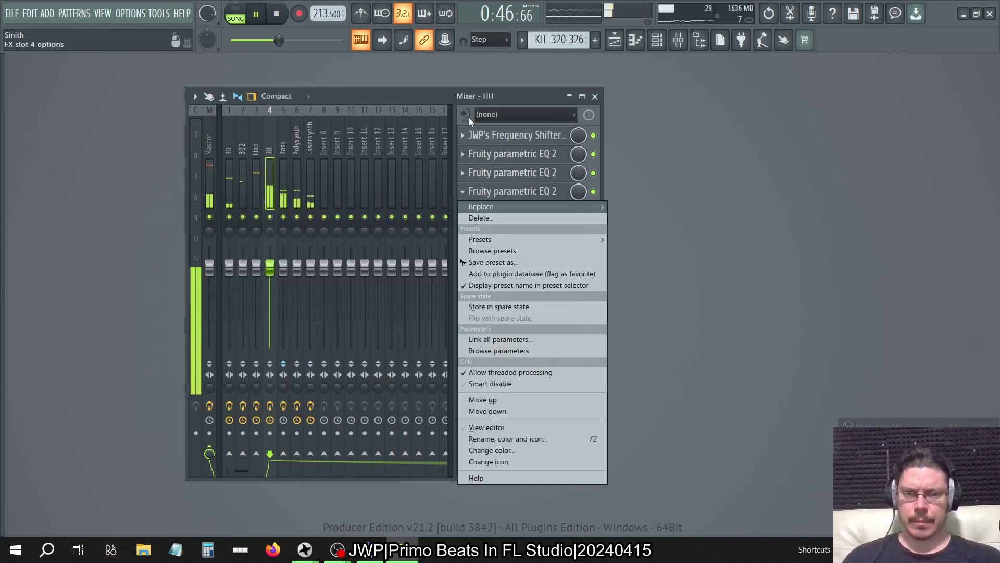
{"action": "key", "text": "Escape"}
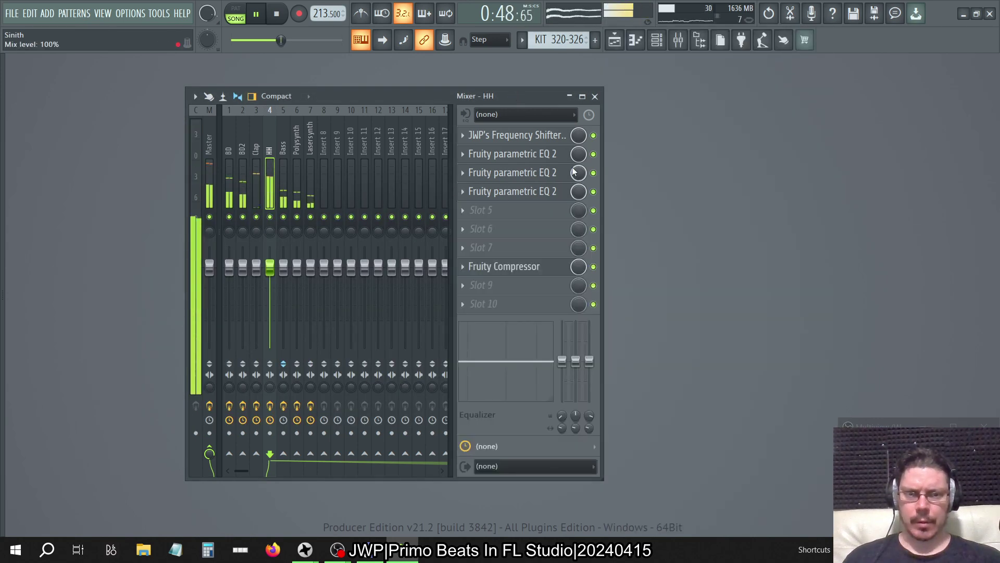
{"action": "left_click", "coordinate": [462, 191]}
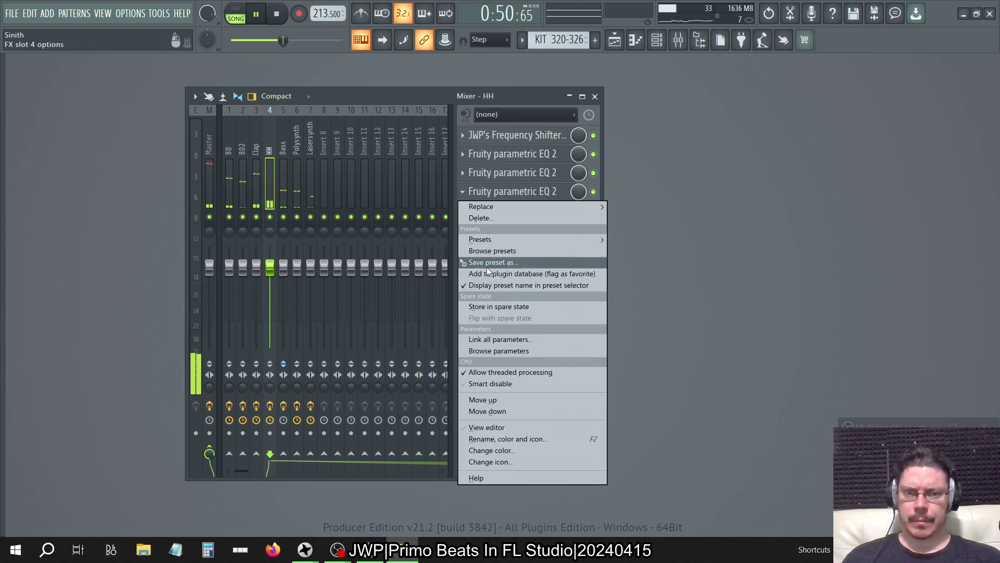
{"action": "key", "text": "Escape"}
{"action": "left_click", "coordinate": [510, 191]}
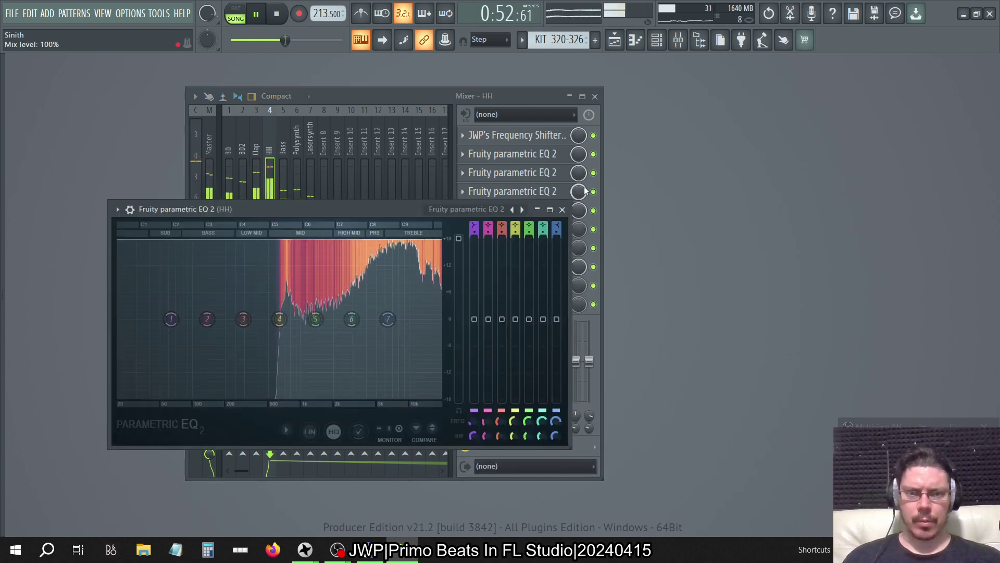
{"action": "left_click", "coordinate": [562, 209]}
Show VPS Scope CM edition from the Master track and arrange the mixer so both windows are fully visible.
{"action": "left_click", "coordinate": [207, 137]}
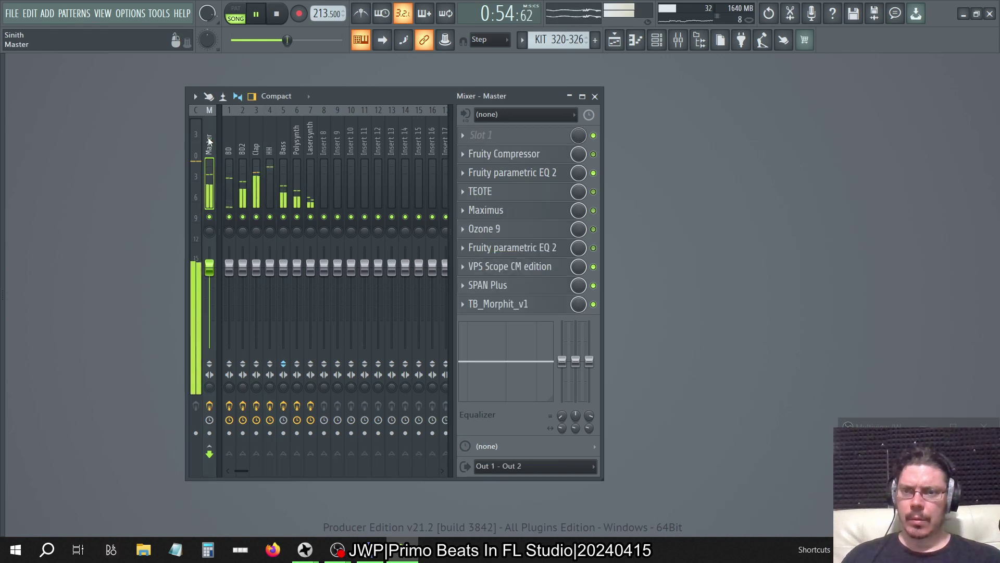
{"action": "left_click", "coordinate": [507, 270]}
{"action": "left_click_drag", "start_coordinate": [395, 98], "coordinate": [211, 71]}
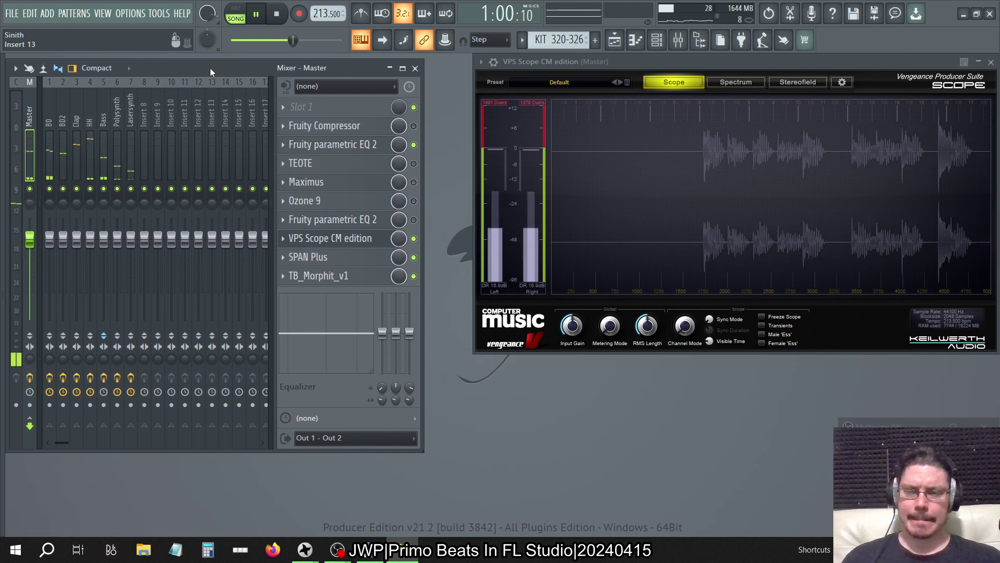
Compare the mix with HH's Parametric EQs in slots 5, 4 and 3 switched off and on, and solo HH.
{"action": "left_click", "coordinate": [89, 121]}
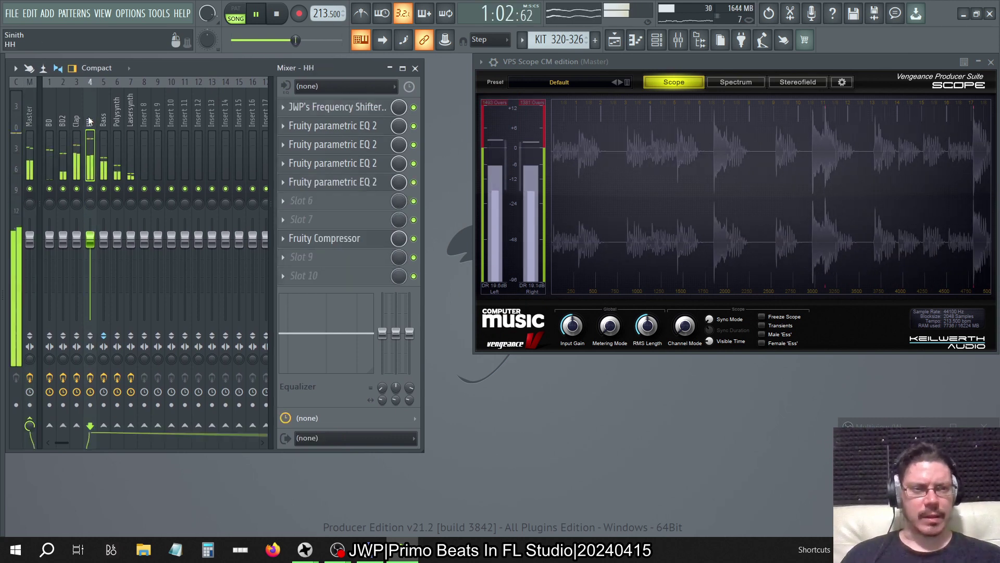
{"action": "left_click", "coordinate": [414, 182]}
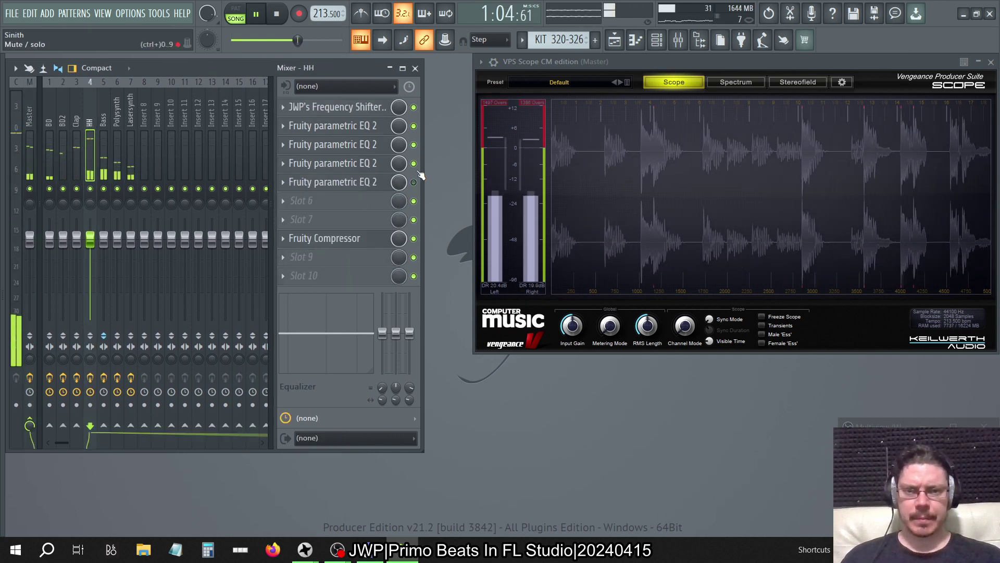
{"action": "left_click", "coordinate": [414, 164]}
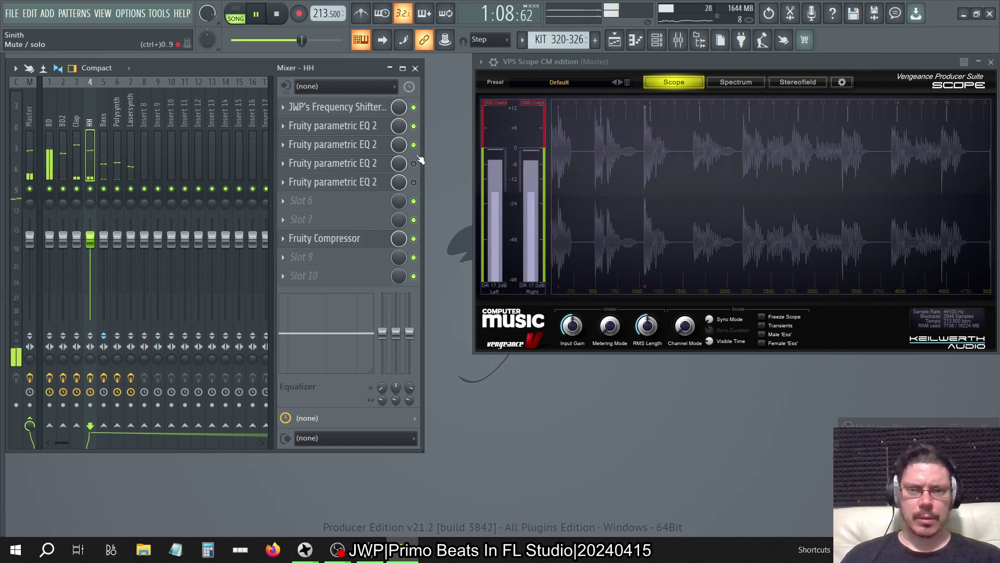
{"action": "left_click", "coordinate": [414, 145]}
{"action": "left_click", "coordinate": [413, 145]}
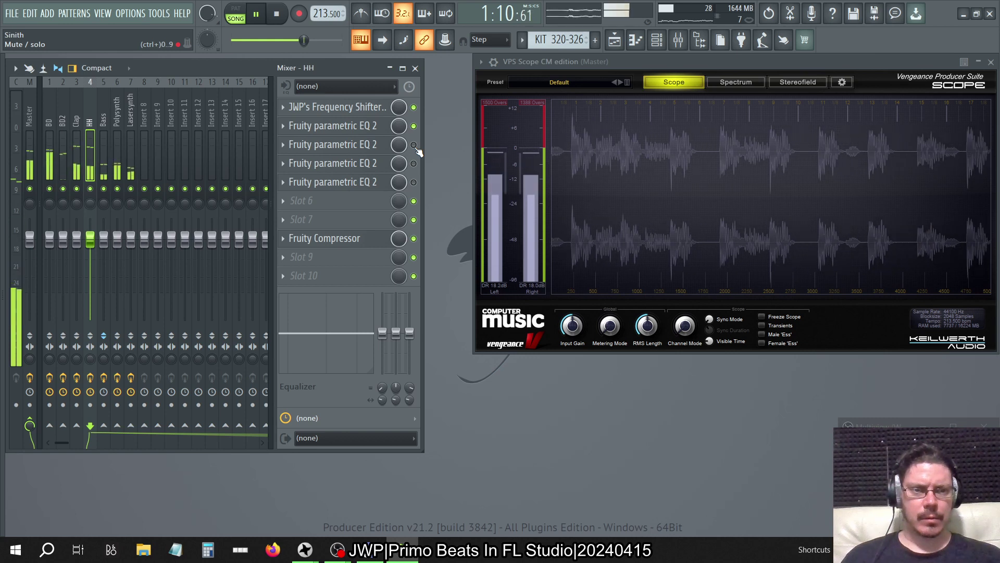
{"action": "right_click", "coordinate": [90, 189]}
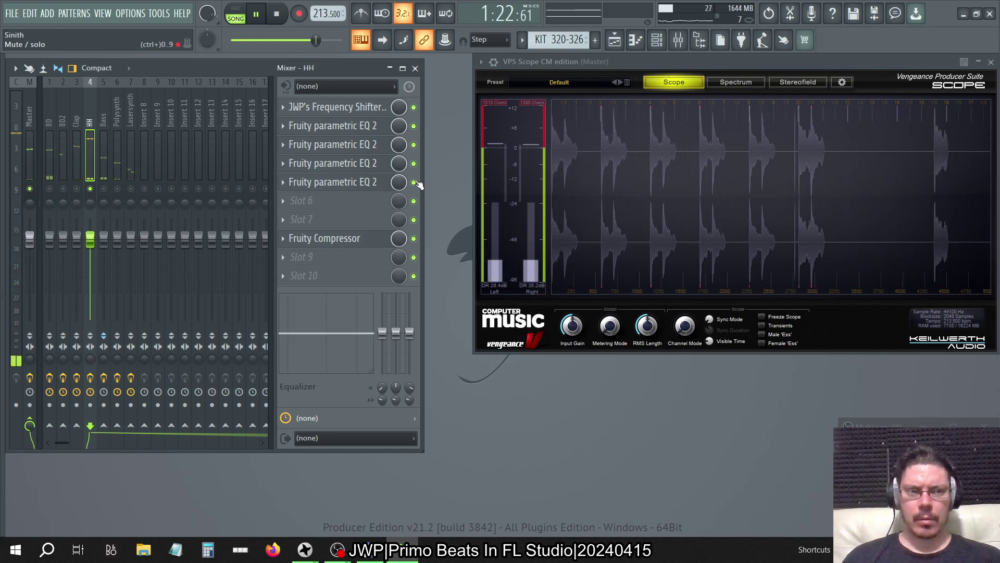
Reset the main level of HH's slot 4 Parametric EQ 2, set it to about 7.5 dB by ear and close it.
{"action": "left_click", "coordinate": [370, 167]}
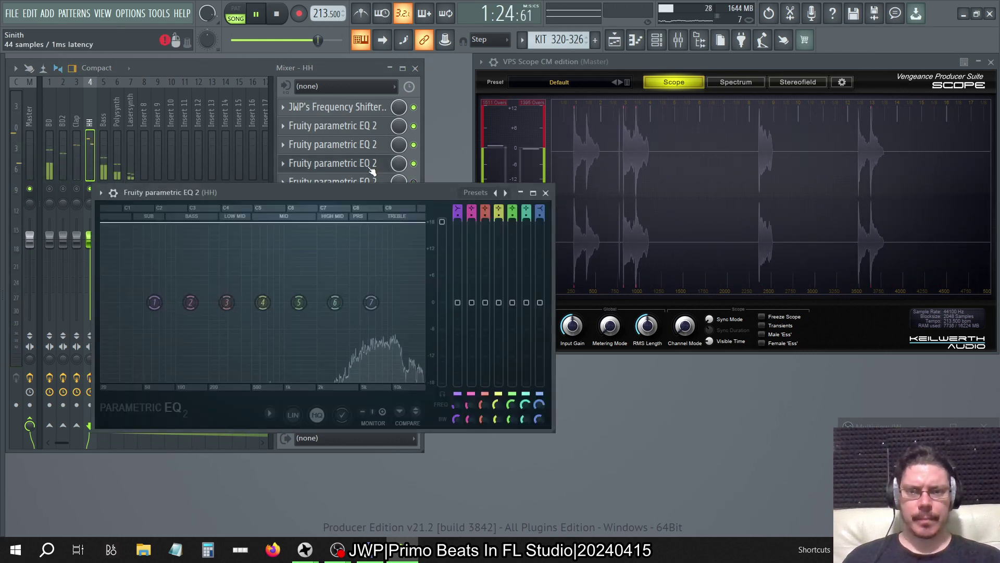
{"action": "right_click", "coordinate": [442, 224]}
{"action": "left_click", "coordinate": [450, 337]}
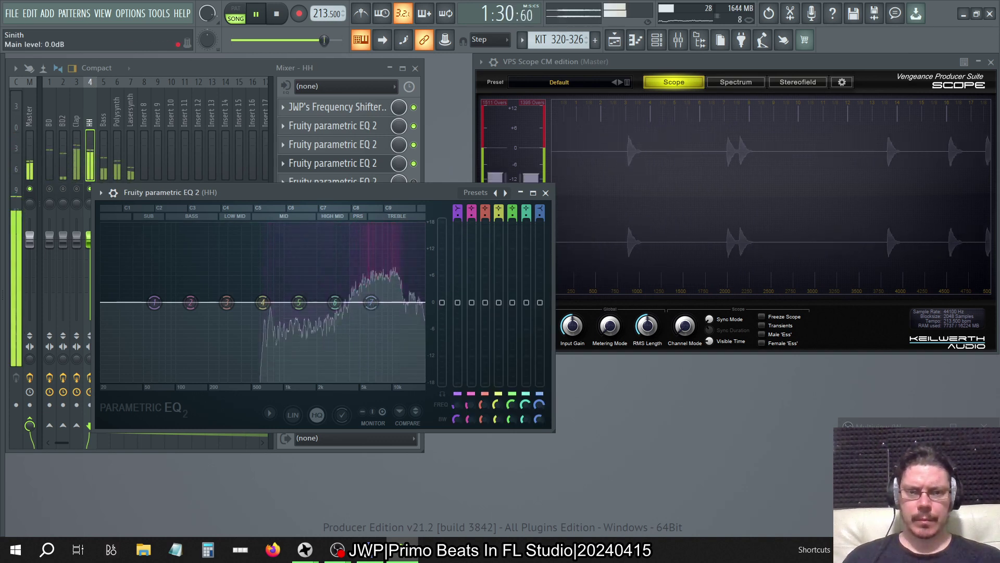
{"action": "left_click_drag", "start_coordinate": [441, 302], "coordinate": [441, 245]}
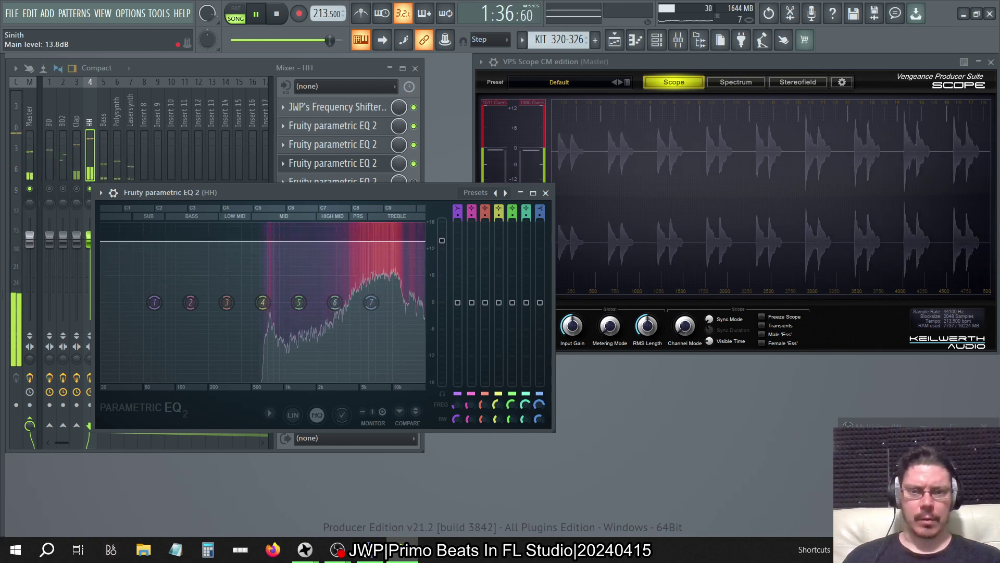
{"action": "left_click_drag", "start_coordinate": [442, 240], "coordinate": [441, 247]}
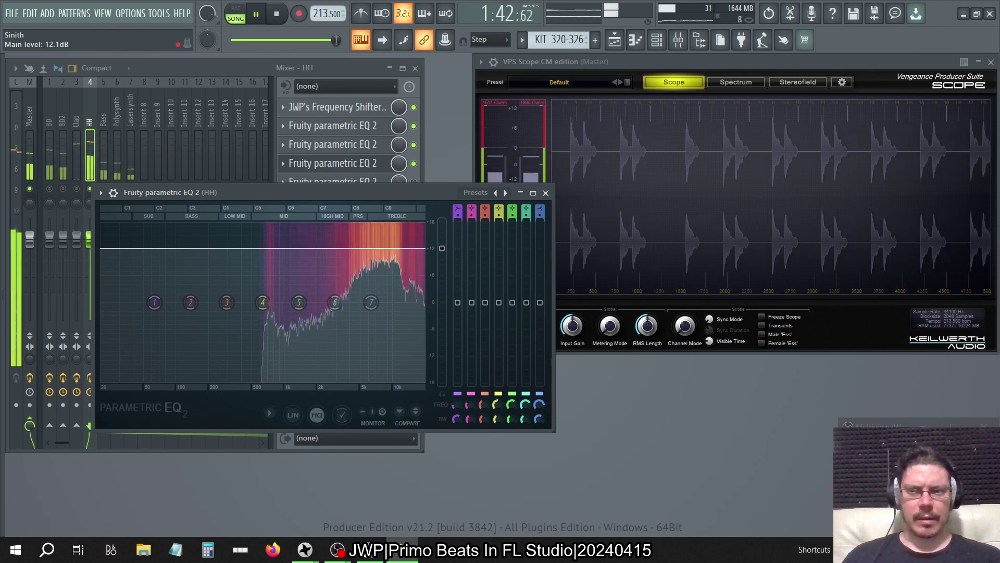
{"action": "left_click_drag", "start_coordinate": [442, 248], "coordinate": [441, 268]}
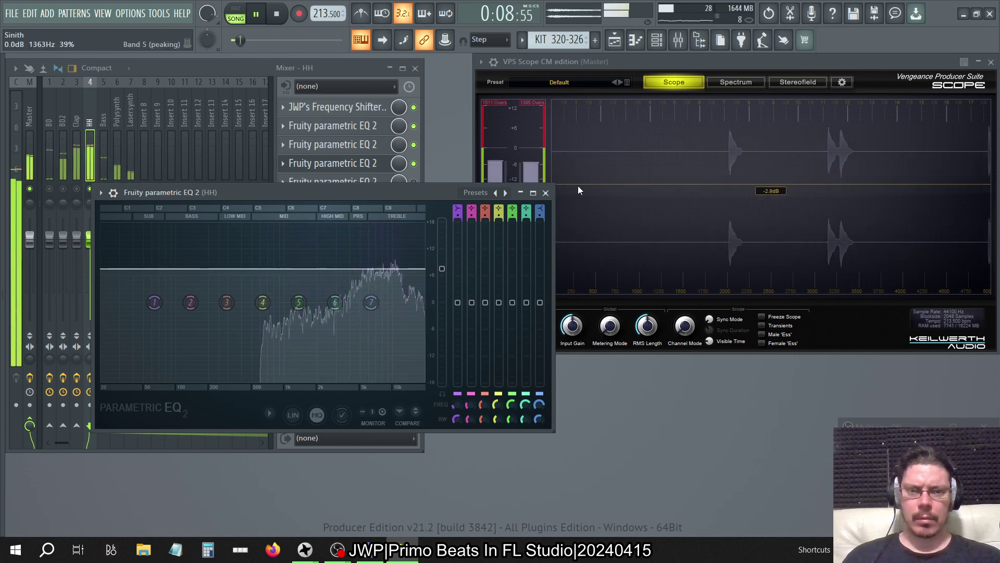
{"action": "left_click", "coordinate": [546, 193]}
Add Fruity Balance in HH's slot 9 and move its window beside the mixer.
{"action": "left_click", "coordinate": [290, 259]}
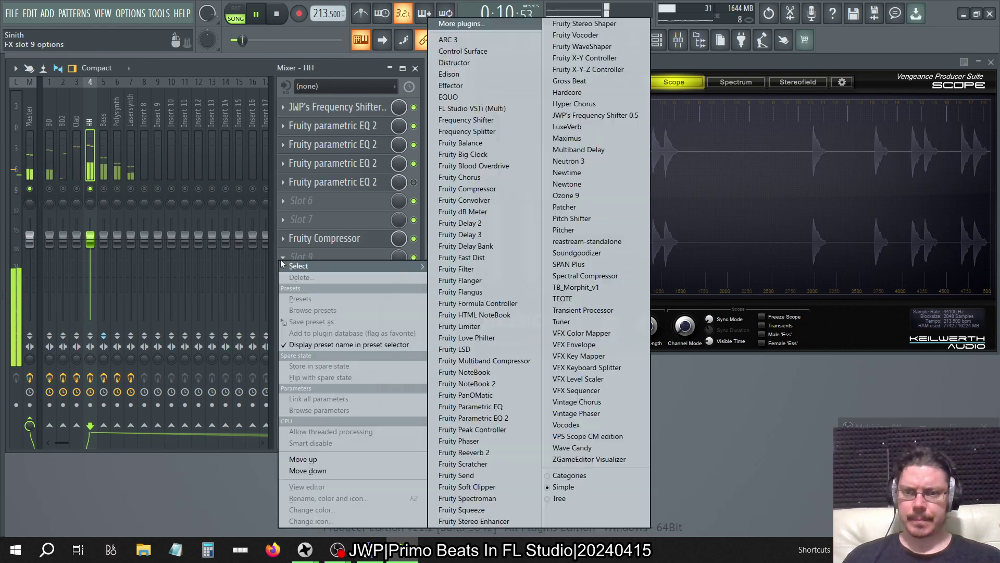
{"action": "left_click", "coordinate": [477, 144]}
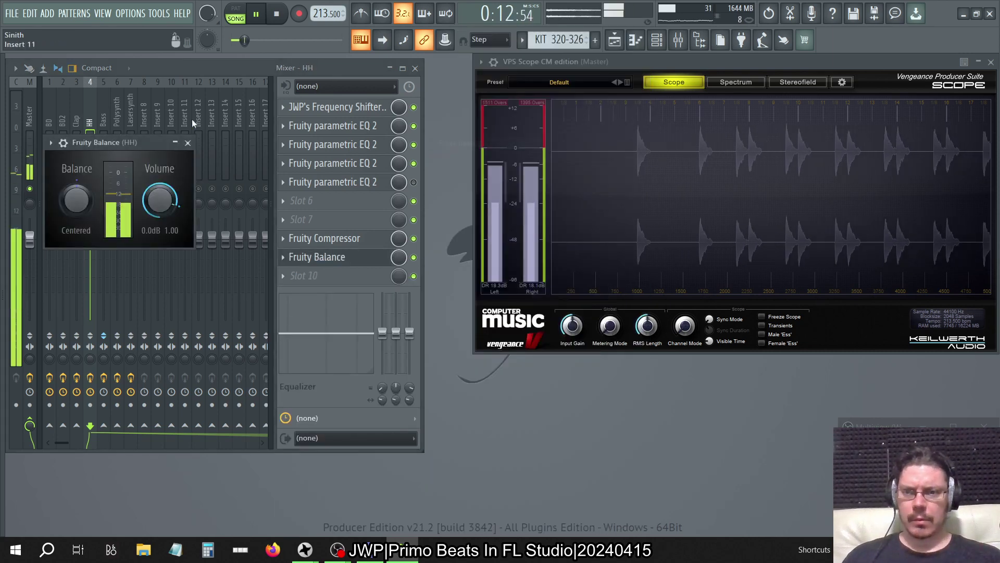
{"action": "left_click_drag", "start_coordinate": [138, 148], "coordinate": [484, 202]}
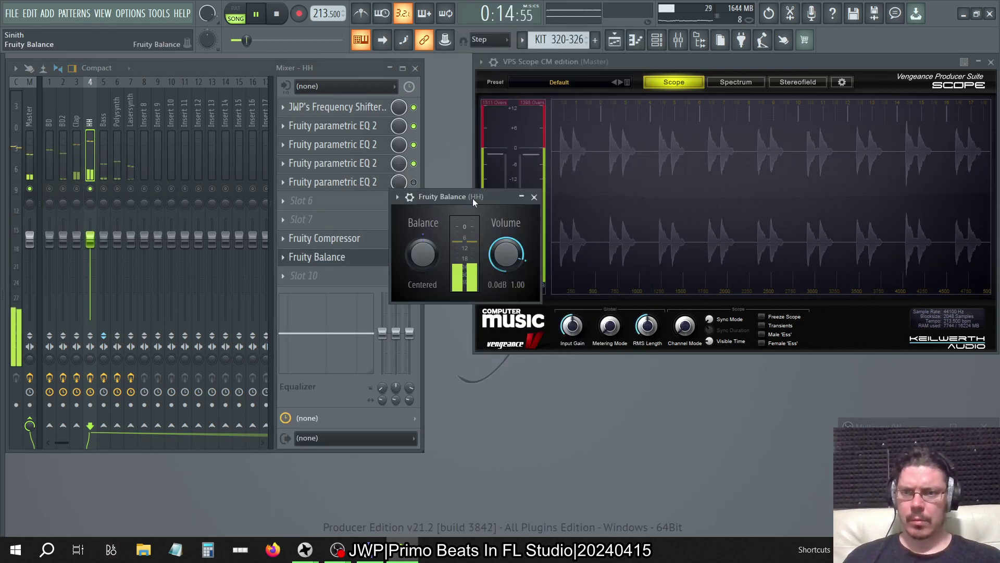
Unsolo HH to hear the full mix and show SPAN Plus from the Master track.
{"action": "right_click", "coordinate": [90, 189]}
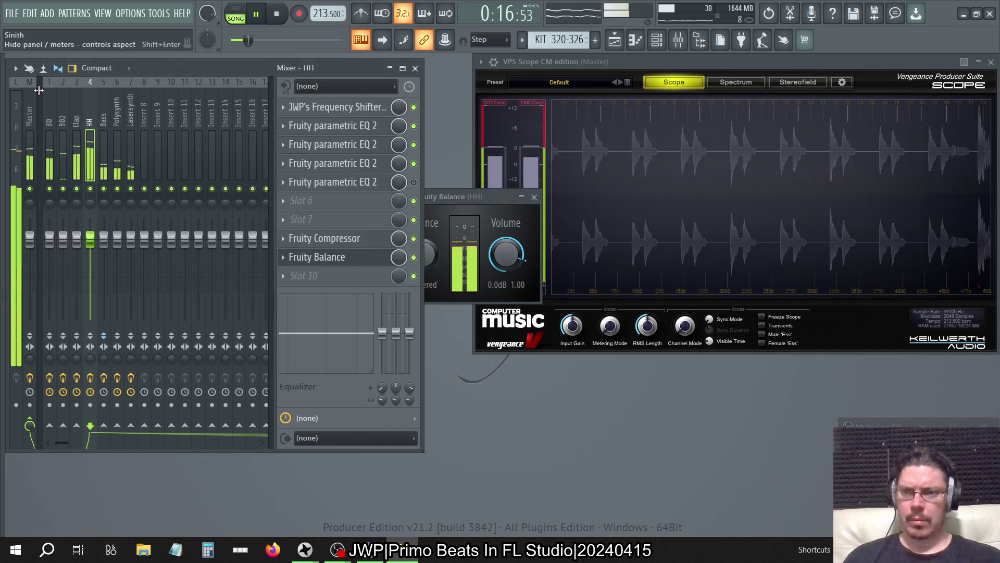
{"action": "left_click", "coordinate": [23, 105]}
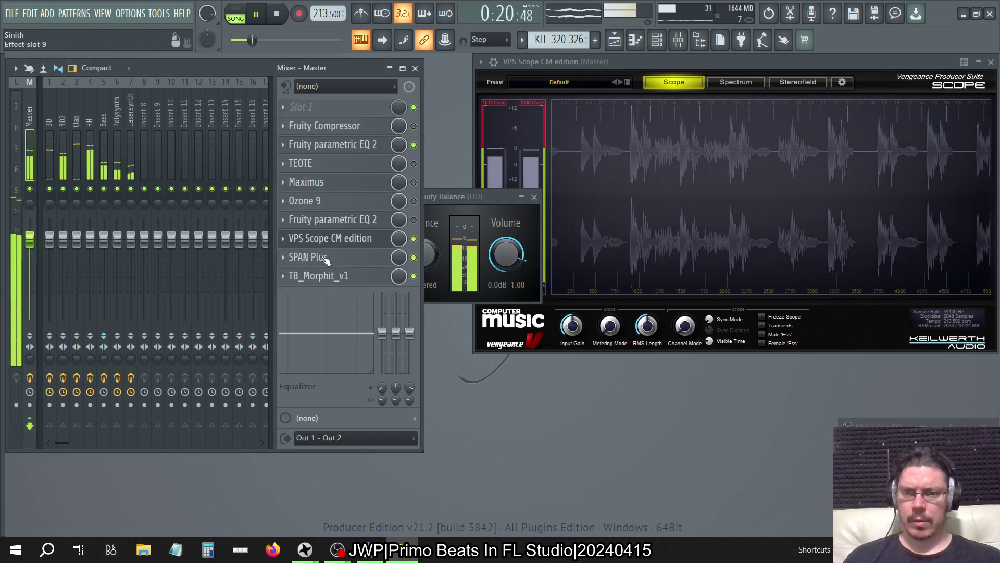
{"action": "left_click", "coordinate": [324, 257]}
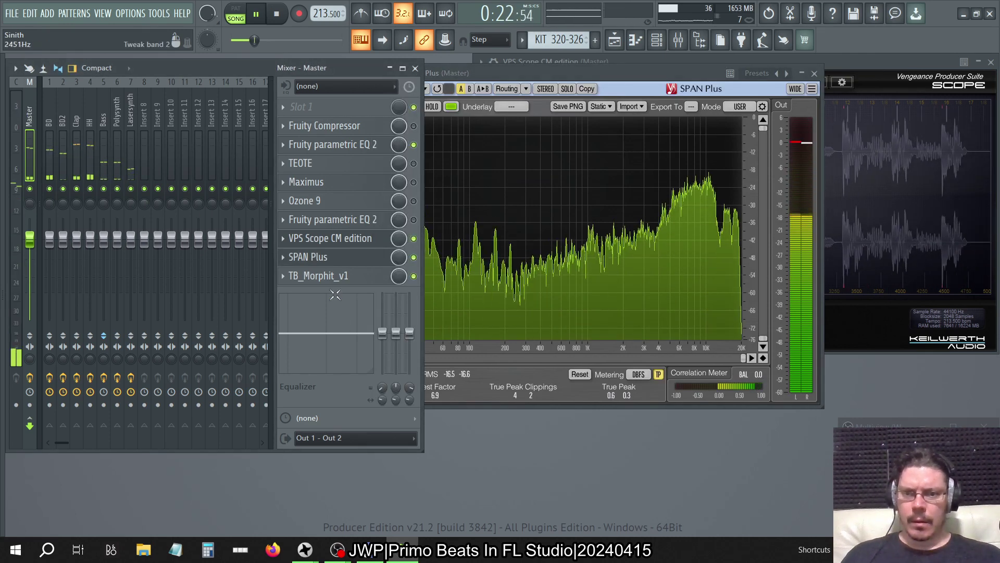
Raise the gain of TB_Morphit_v1 on the Master track to 9.0 dB and return to the mixer.
{"action": "left_click", "coordinate": [318, 276]}
{"action": "left_click_drag", "start_coordinate": [498, 429], "coordinate": [498, 385]}
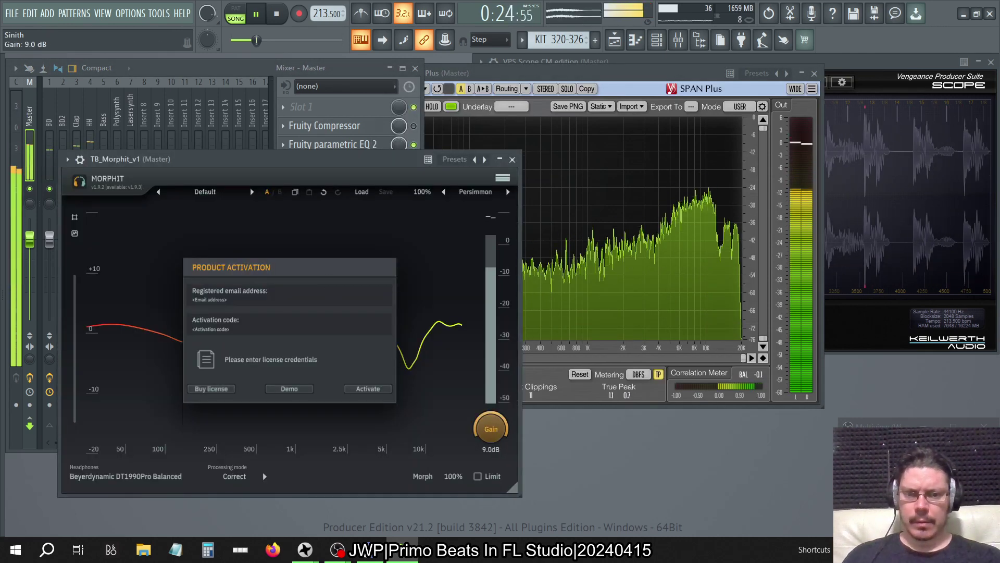
{"action": "left_click", "coordinate": [384, 111]}
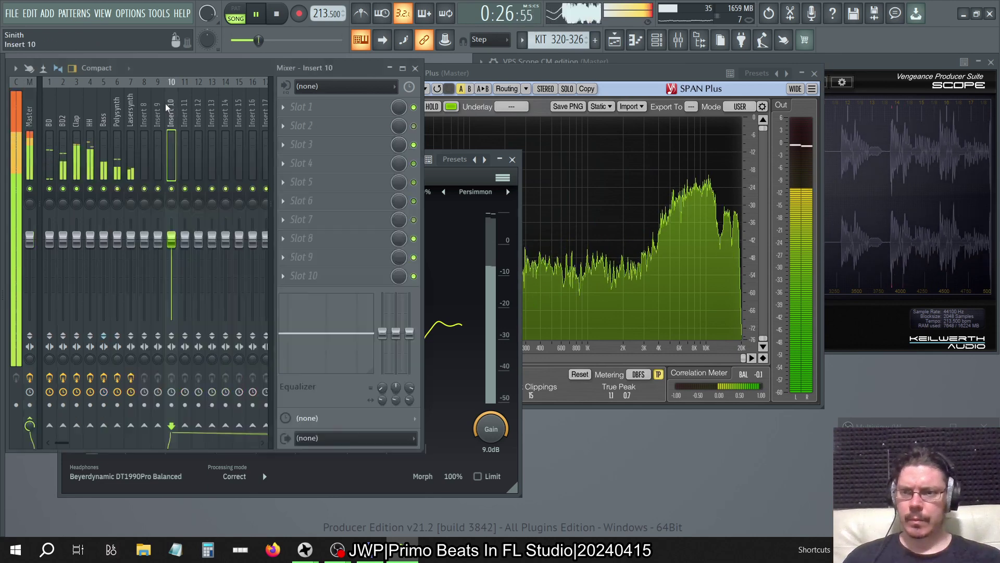
Lower the volume of HH's Fruity Balance to about -15.7 dB against the full mix.
{"action": "left_click", "coordinate": [89, 123]}
{"action": "left_click", "coordinate": [339, 258]}
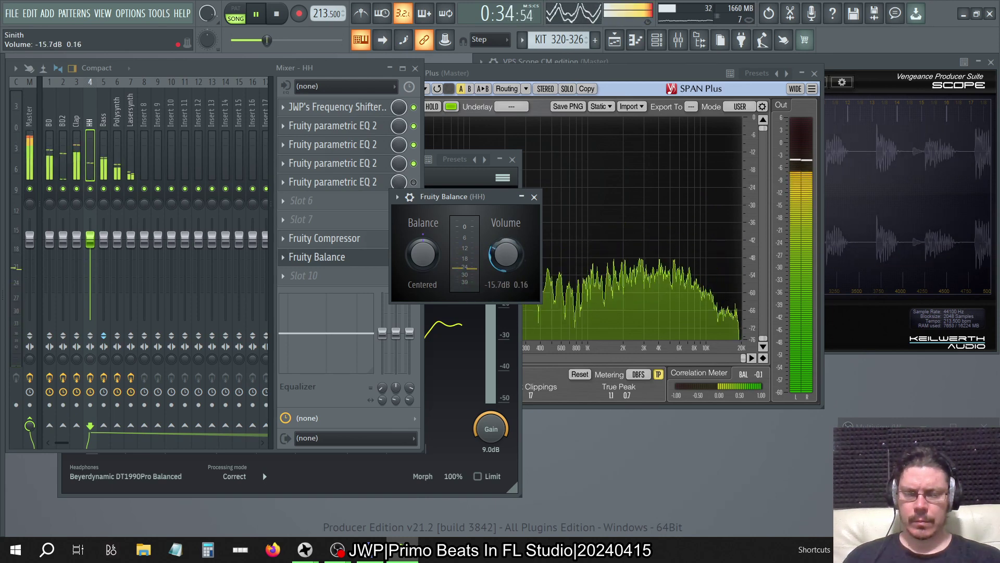
Solo HH, compare its sound with JWP's Frequency Shifter switched off and on, and show the shifter's settings.
{"action": "right_click", "coordinate": [91, 190]}
{"action": "left_click", "coordinate": [414, 107]}
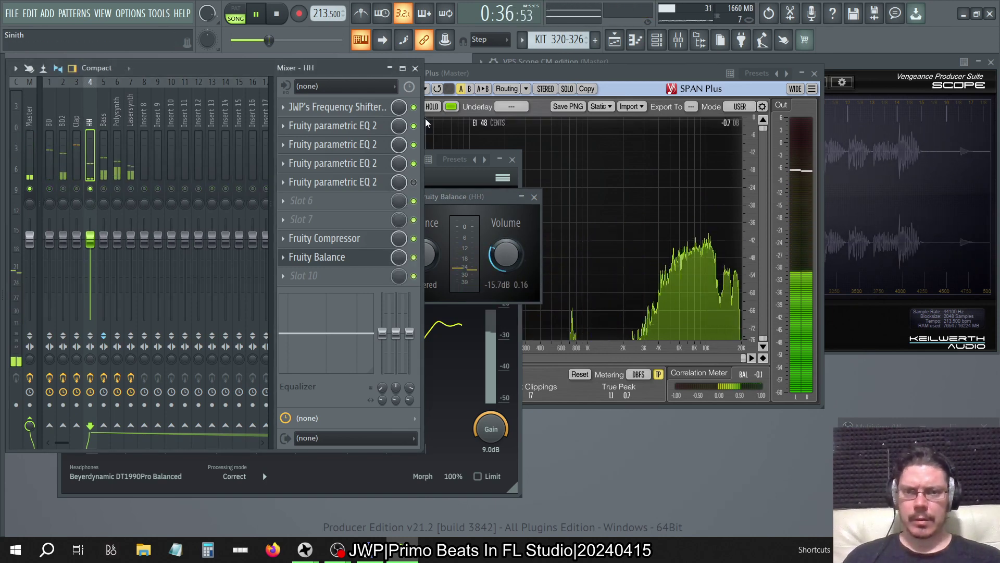
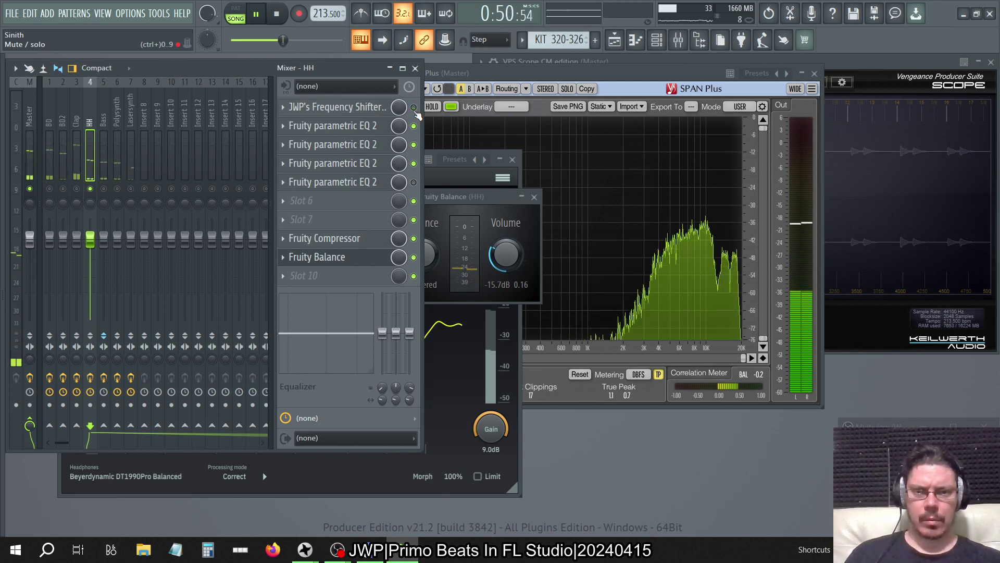
{"action": "left_click", "coordinate": [415, 108]}
{"action": "left_click", "coordinate": [333, 107]}
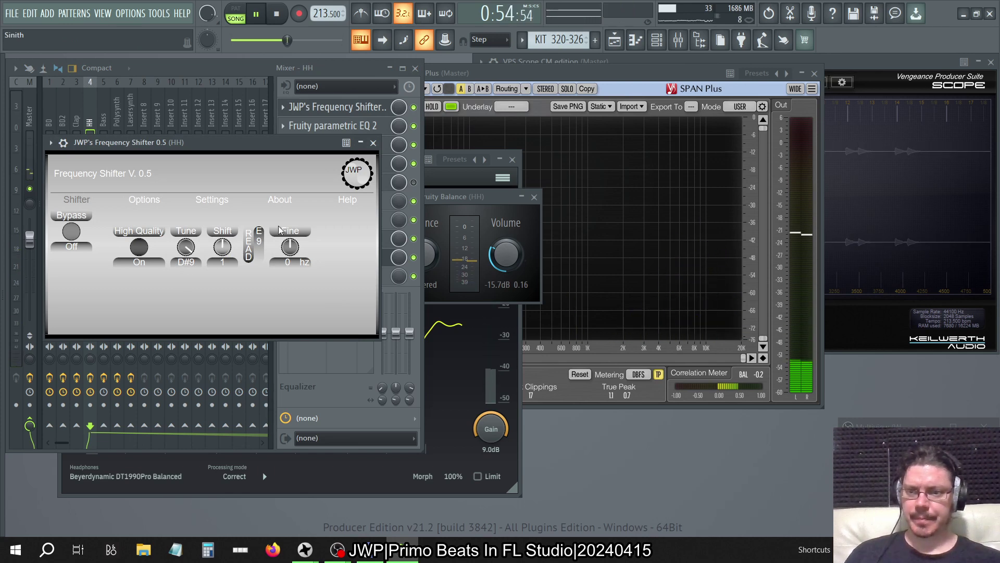
Close the Frequency Shifter window and bypass the Fruity parametric EQ 2 effects in slots 3 and 4 of the HH track.
{"action": "left_click", "coordinate": [373, 142]}
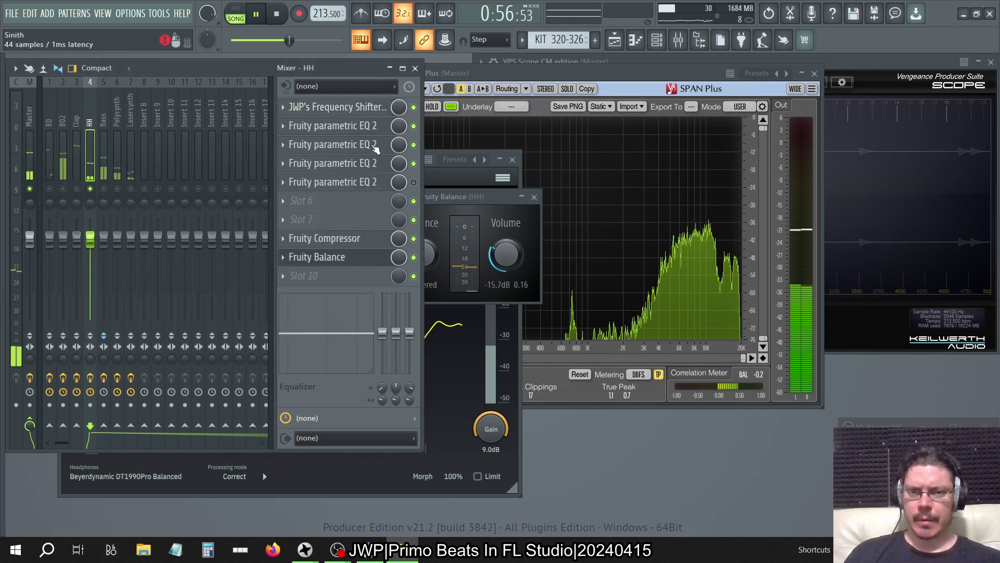
{"action": "left_click", "coordinate": [360, 130]}
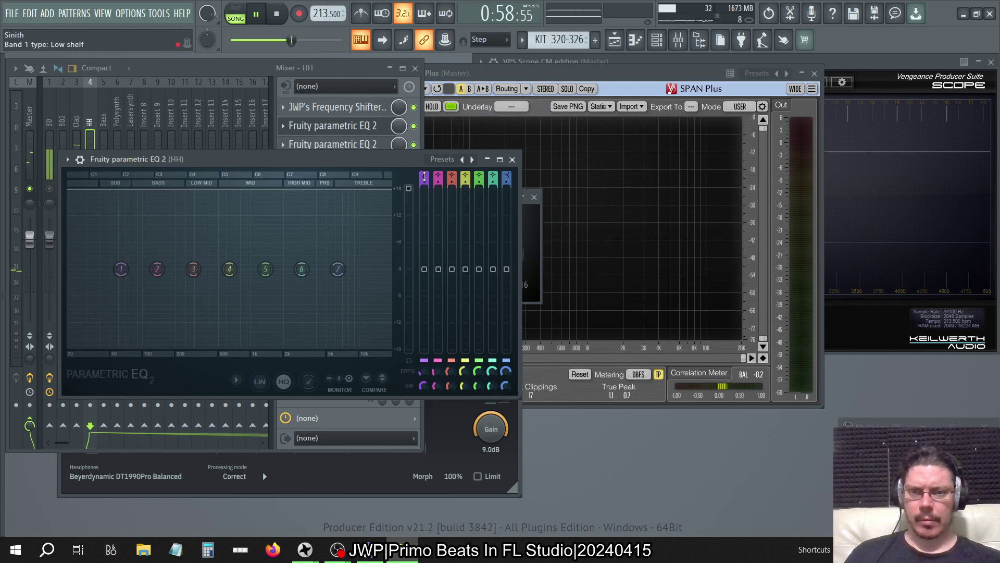
{"action": "left_click", "coordinate": [364, 68]}
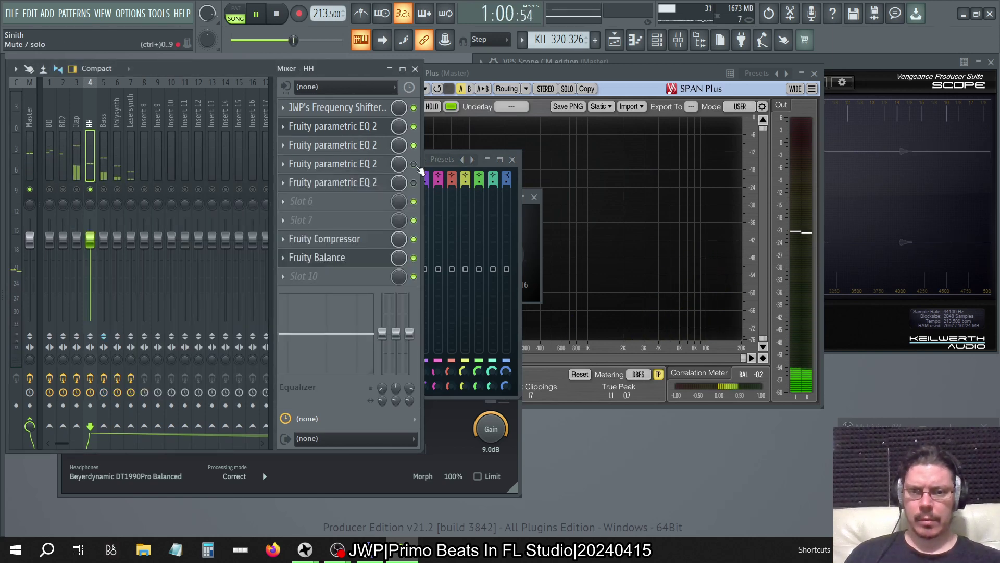
{"action": "left_click", "coordinate": [413, 144]}
Make band 1 of the slot 2 parametric EQ a high pass and move its frequency up between bands 5 and 6.
{"action": "left_click", "coordinate": [426, 219]}
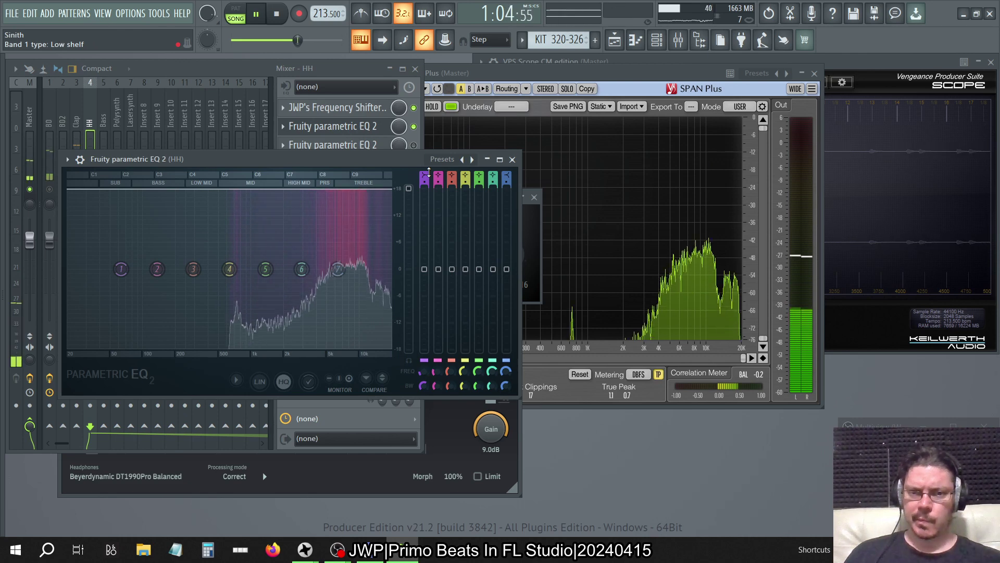
{"action": "scroll", "coordinate": [424, 179], "scroll_direction": "down", "scroll_amount": 3}
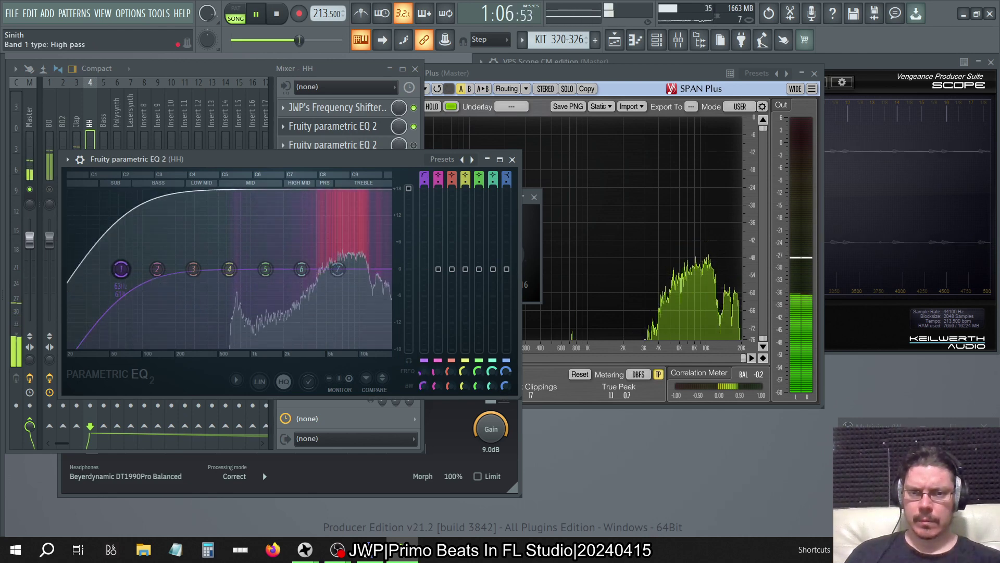
{"action": "left_click_drag", "start_coordinate": [121, 268], "coordinate": [340, 268]}
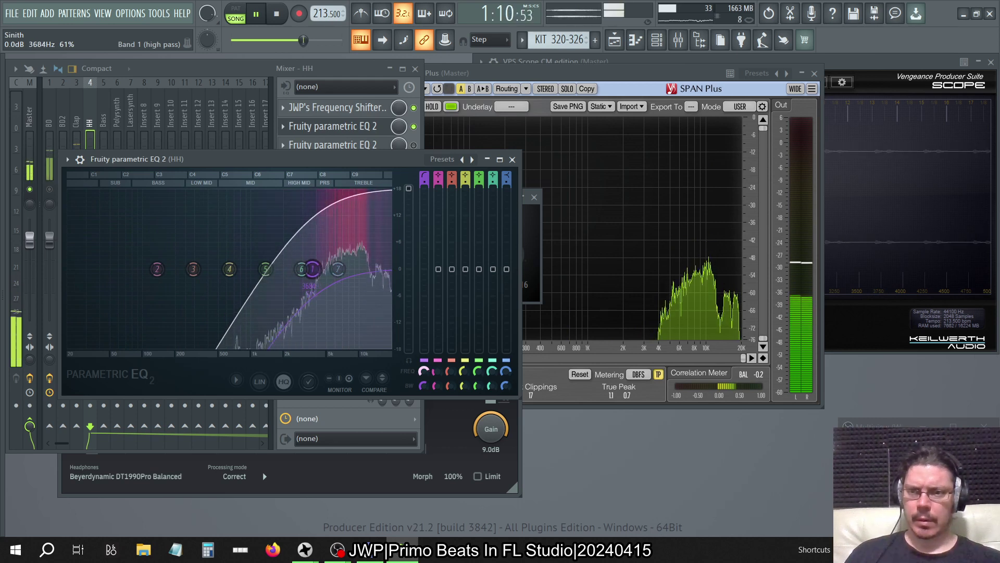
{"action": "left_click_drag", "start_coordinate": [310, 268], "coordinate": [277, 268]}
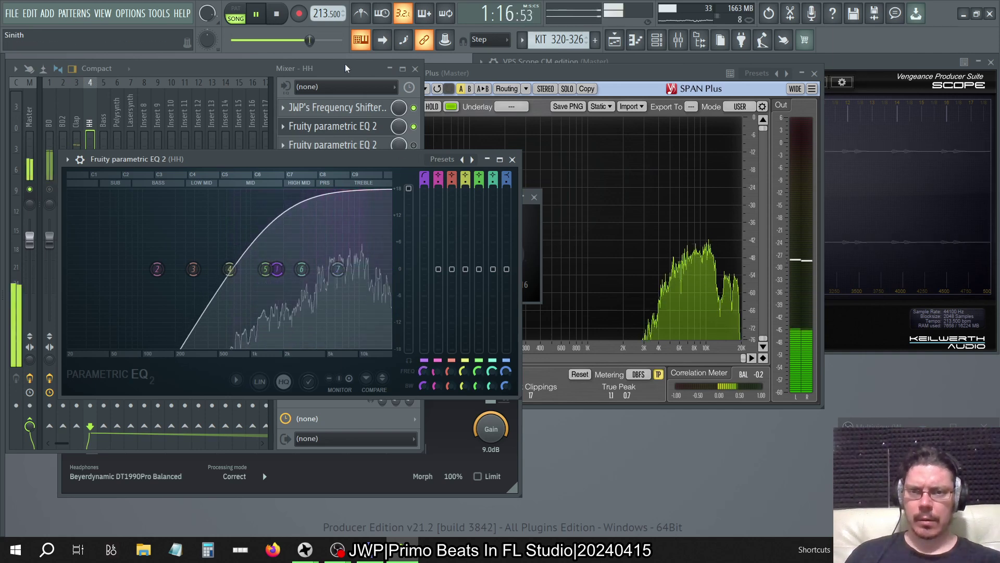
Bypass Fruity Compressor and Fruity Balance on HH, and raise the slot 2 EQ's high-pass frequency slightly closer to band 6.
{"action": "key", "text": "F9"}
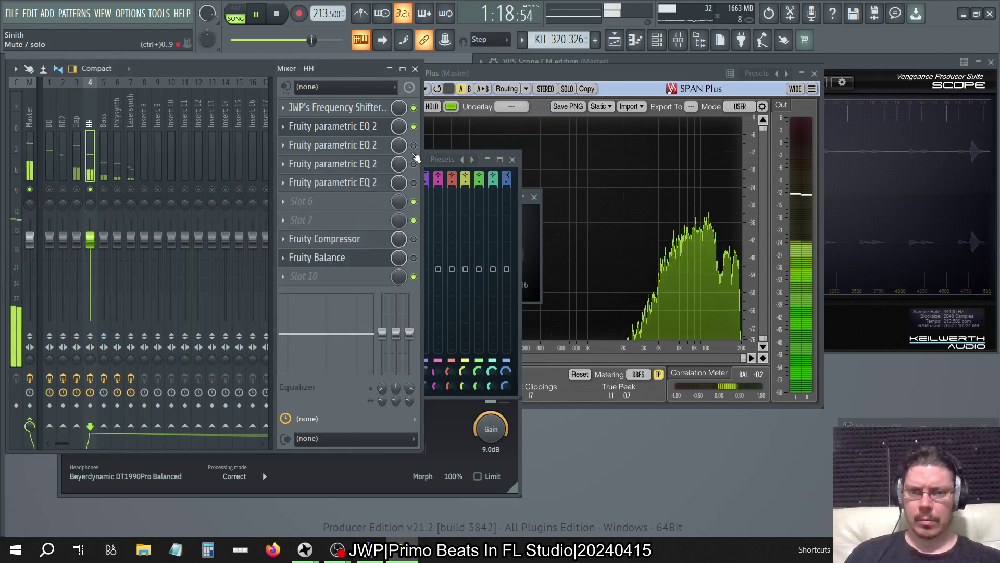
{"action": "left_click", "coordinate": [333, 126]}
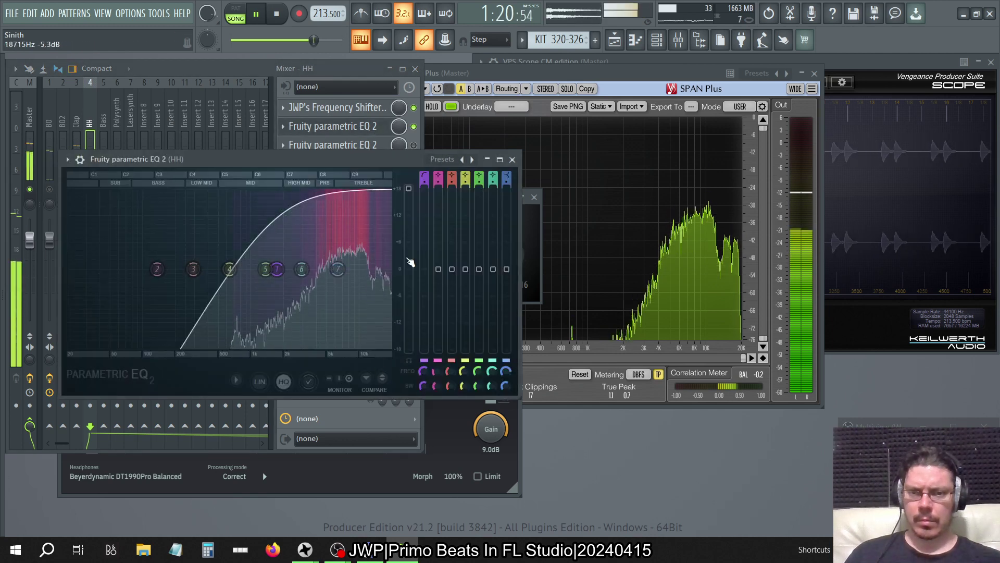
{"action": "mouse_move", "coordinate": [422, 370]}
{"action": "left_mouse_down"}
{"action": "mouse_move", "coordinate": [422, 417]}
{"action": "mouse_move", "coordinate": [422, 371]}
{"action": "left_mouse_up"}
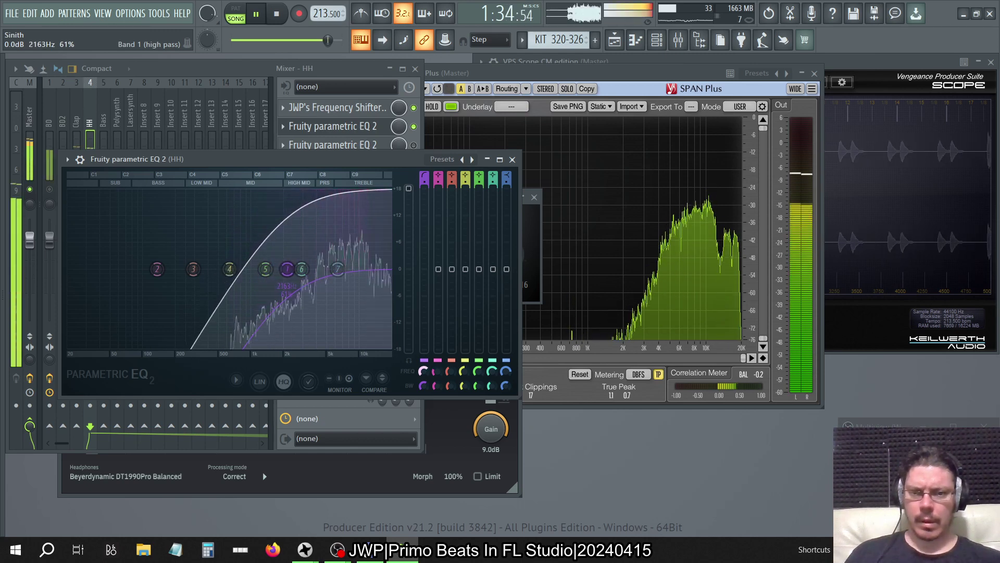
{"action": "left_click_drag", "start_coordinate": [423, 371], "coordinate": [423, 370]}
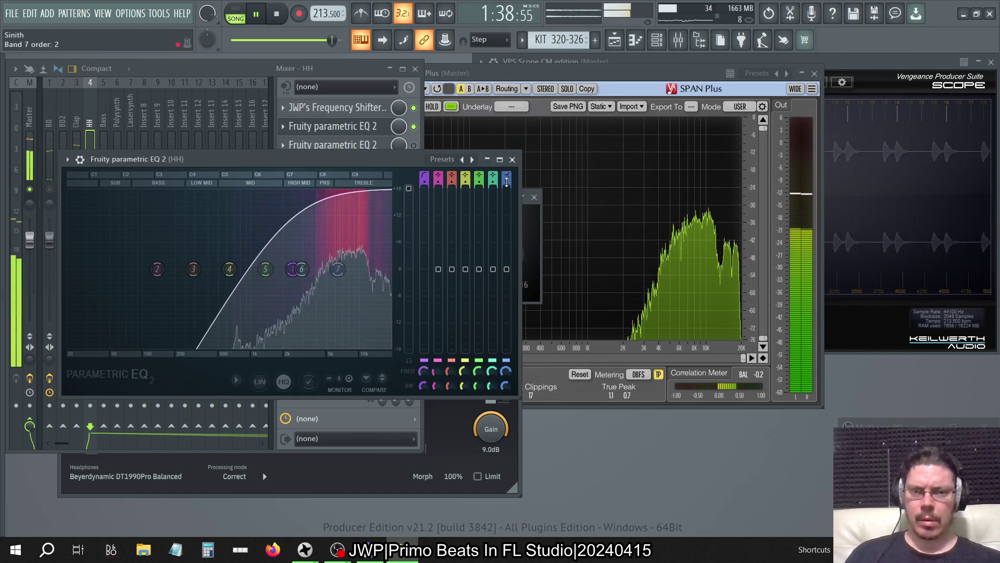
Try band 7 of the EQ as a low-pass filter, adjusting its bandwidth and resetting it.
{"action": "left_click", "coordinate": [506, 179]}
{"action": "left_click_drag", "start_coordinate": [506, 179], "coordinate": [508, 181]}
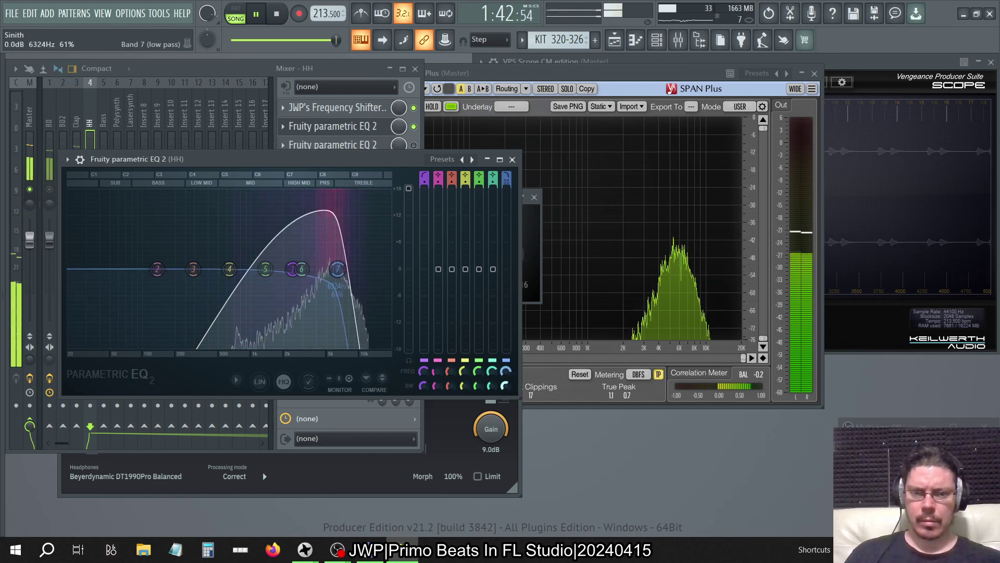
{"action": "left_click_drag", "start_coordinate": [505, 385], "coordinate": [509, 386]}
{"action": "right_click", "coordinate": [509, 386]}
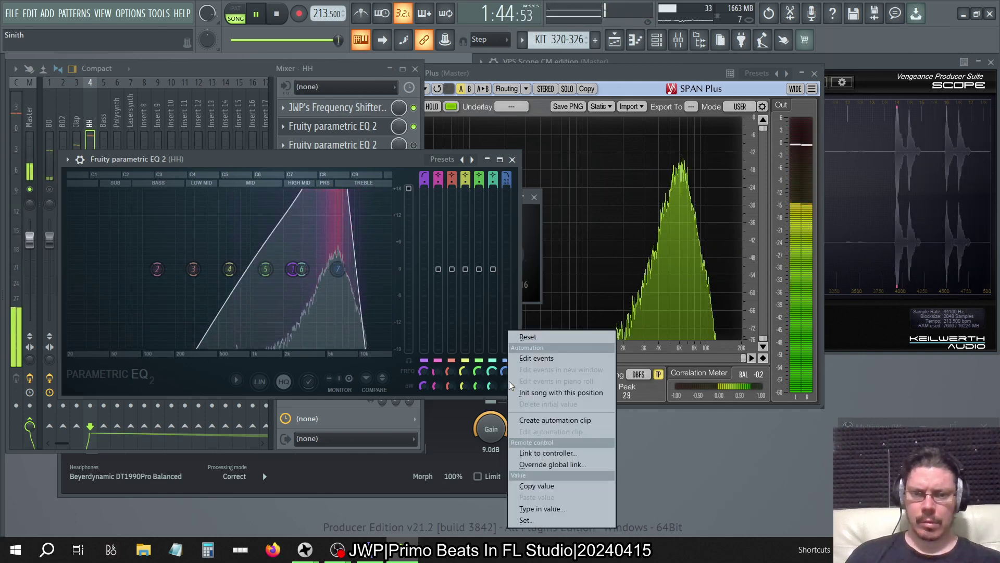
{"action": "left_click", "coordinate": [523, 336]}
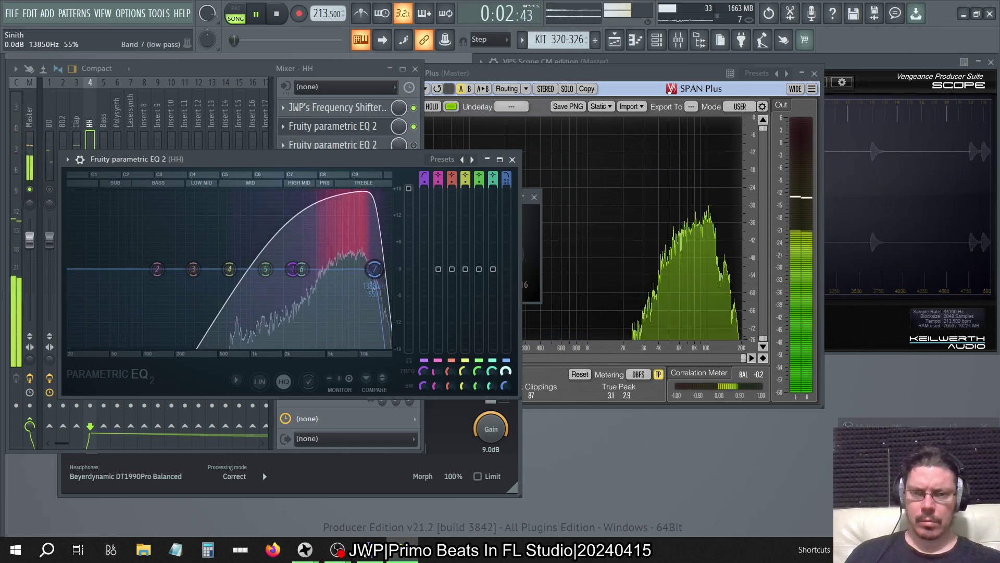
Try band 7's low-pass frequency at key E9 (10548.1Hz), and switch the band off again.
{"action": "right_click", "coordinate": [506, 371]}
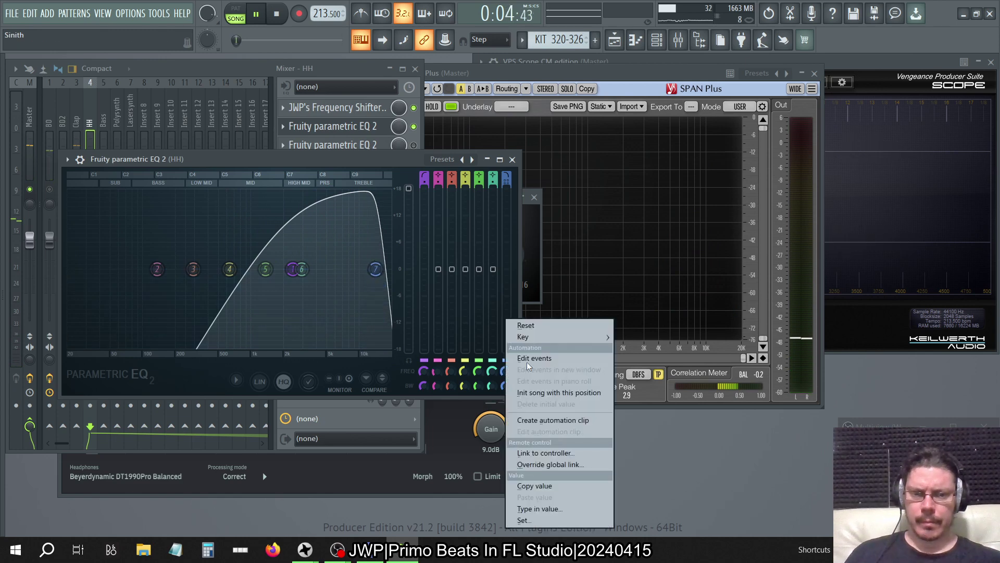
{"action": "mouse_move", "coordinate": [552, 338]}
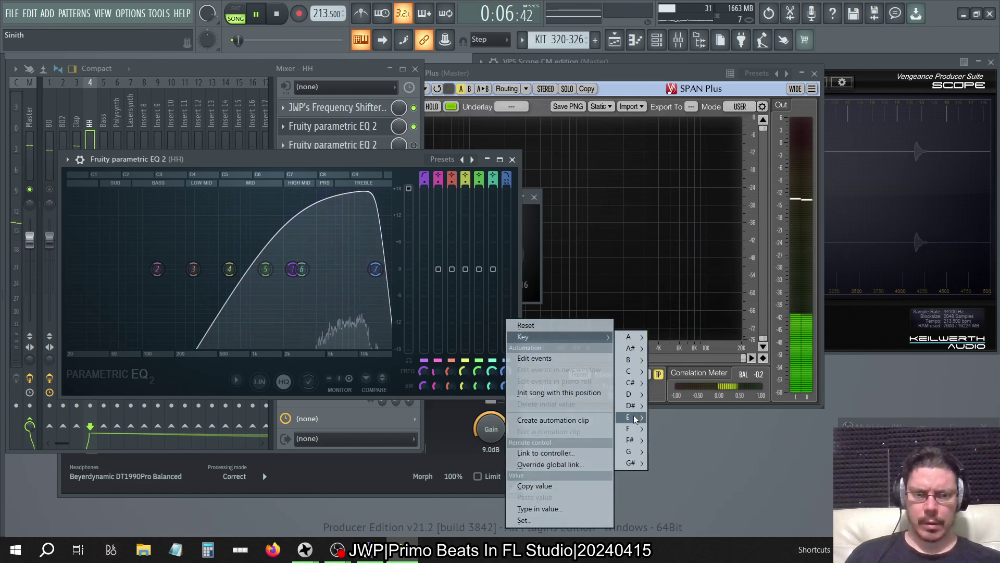
{"action": "mouse_move", "coordinate": [629, 417]}
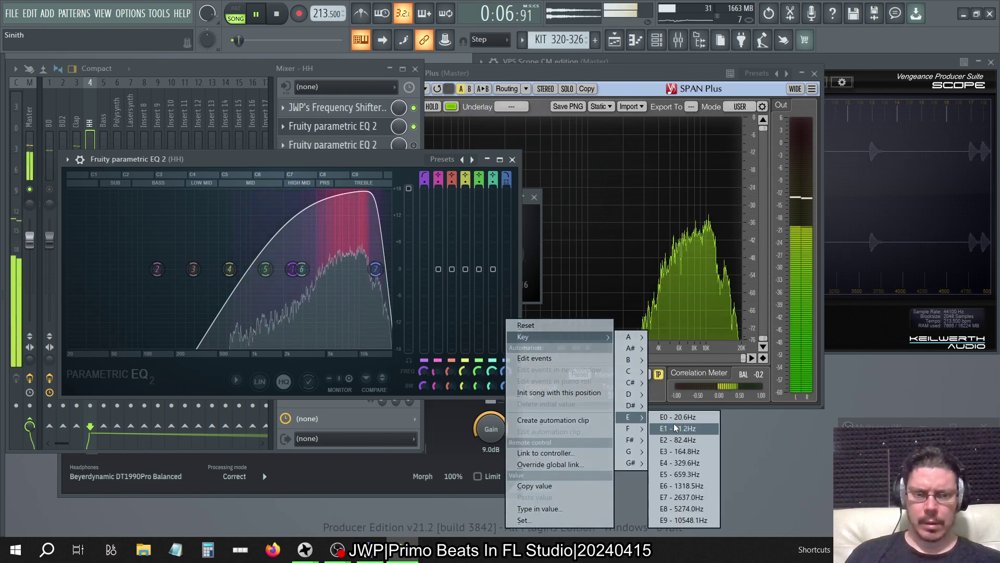
{"action": "left_click", "coordinate": [678, 519]}
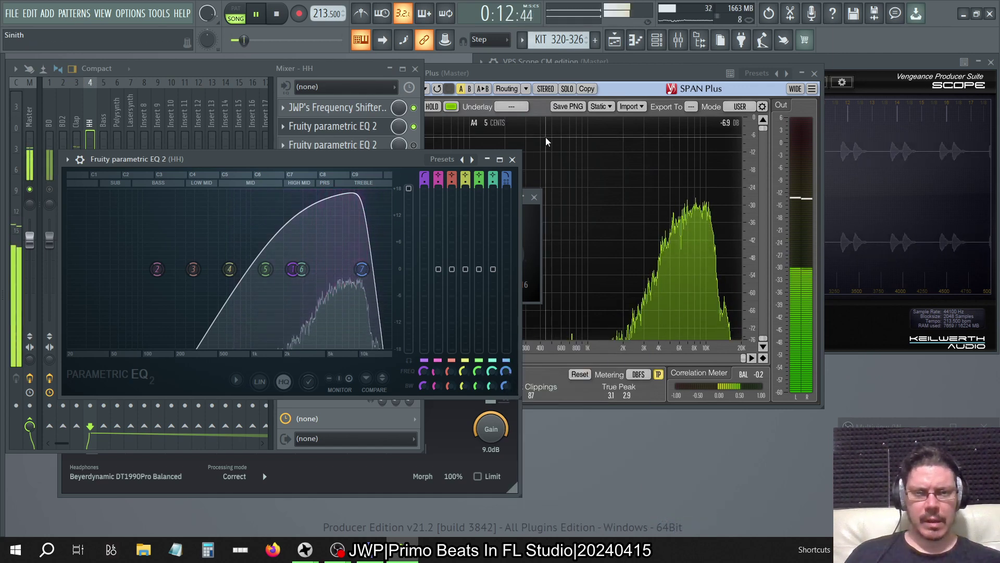
{"action": "scroll", "coordinate": [506, 179], "scroll_direction": "up", "scroll_amount": 1}
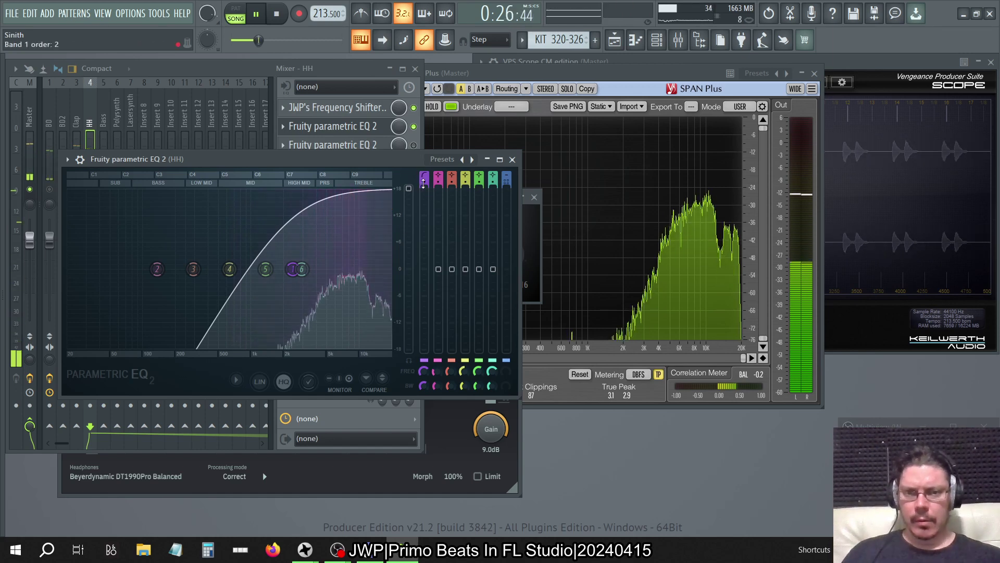
Try the Steep 8 order on band 1's high pass, choose another order, and fine-tune the band's frequency.
{"action": "left_click_drag", "start_coordinate": [424, 182], "coordinate": [423, 167]}
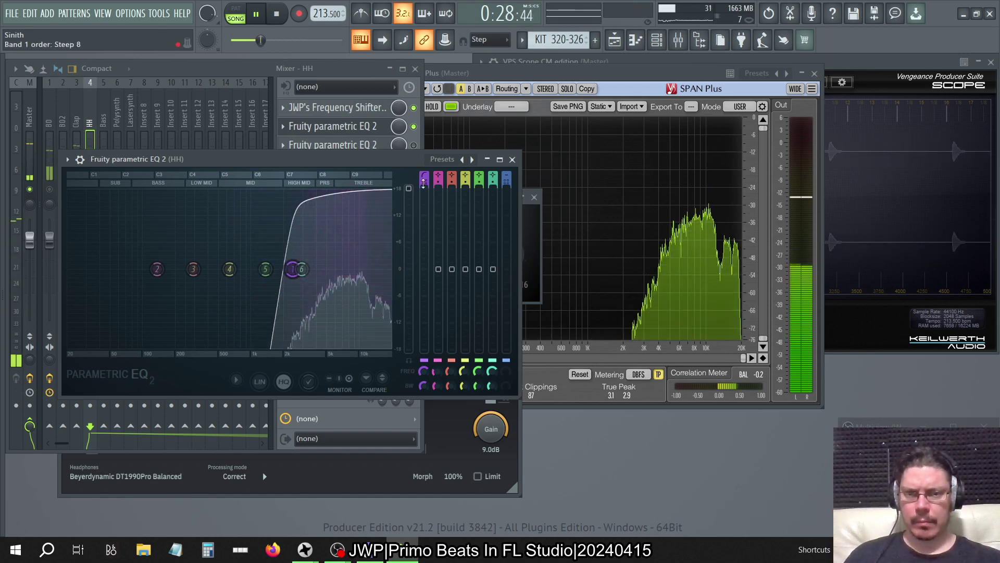
{"action": "right_click", "coordinate": [424, 178]}
{"action": "left_click", "coordinate": [432, 383]}
{"action": "mouse_move", "coordinate": [293, 269]}
{"action": "left_mouse_down"}
{"action": "mouse_move", "coordinate": [264, 269]}
{"action": "mouse_move", "coordinate": [295, 269]}
{"action": "left_mouse_up"}
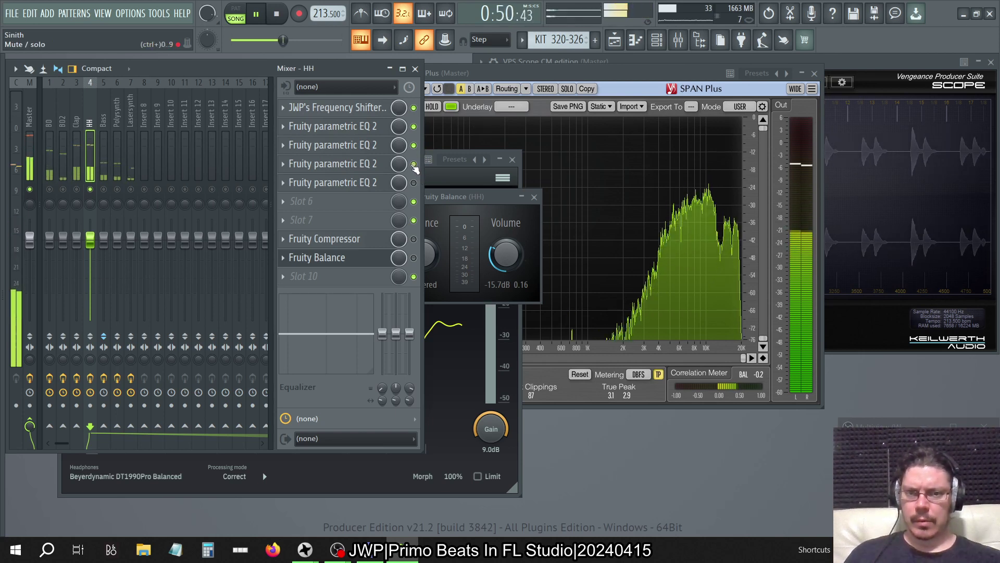
Re-enable the bypassed HH effects in use and delete the unused Fruity parametric EQ 2 from slot 5.
{"action": "left_click", "coordinate": [414, 239]}
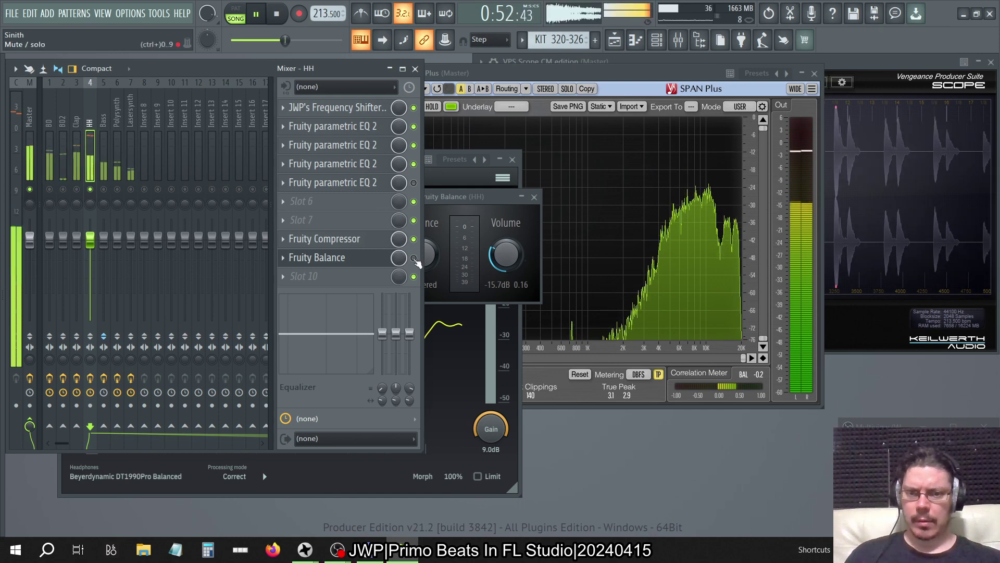
{"action": "left_click", "coordinate": [283, 182]}
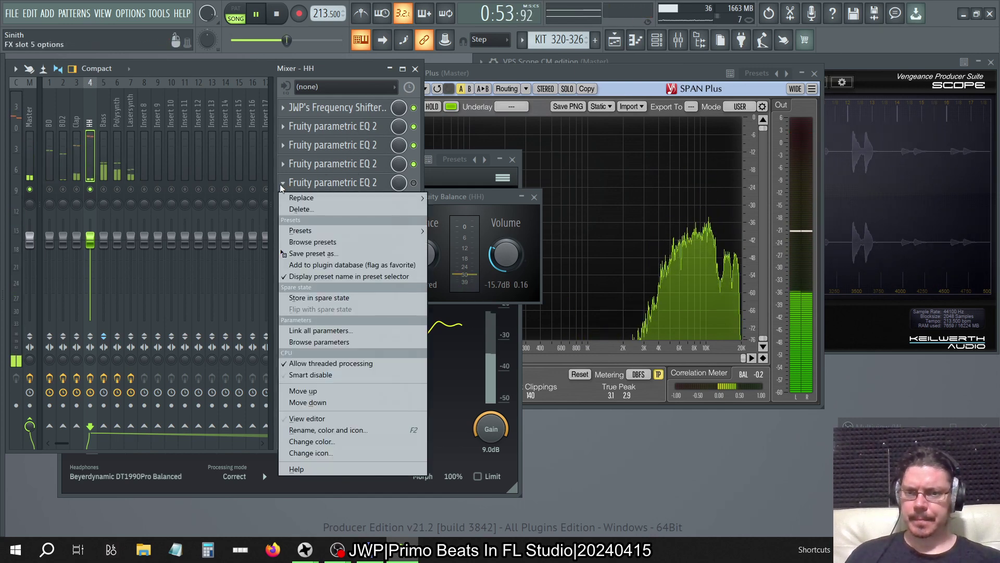
{"action": "left_click", "coordinate": [300, 209]}
{"action": "left_click", "coordinate": [542, 316]}
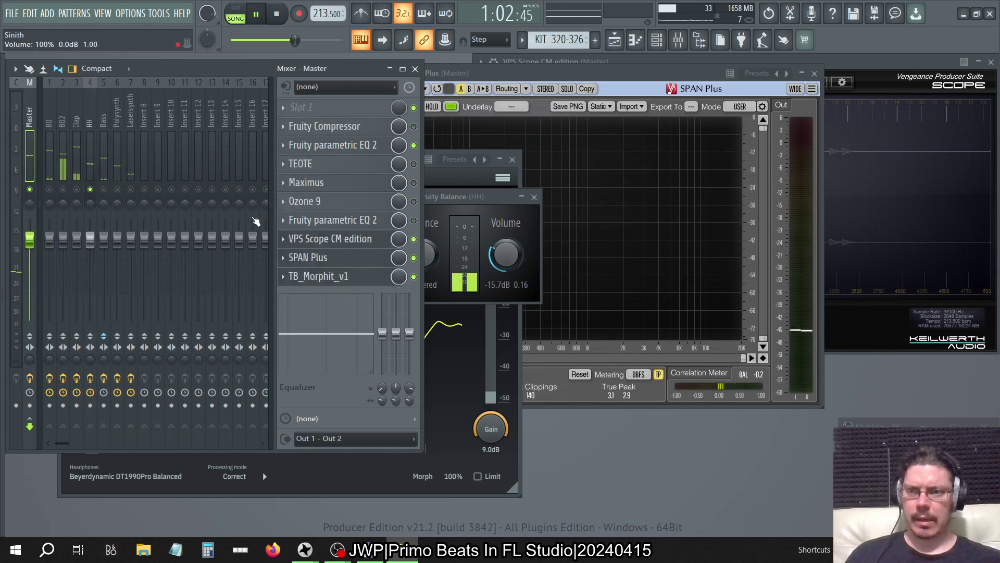
Open and close TB_Morphit_v1 on the Master track, and raise the system volume to 100.
{"action": "left_click", "coordinate": [361, 280]}
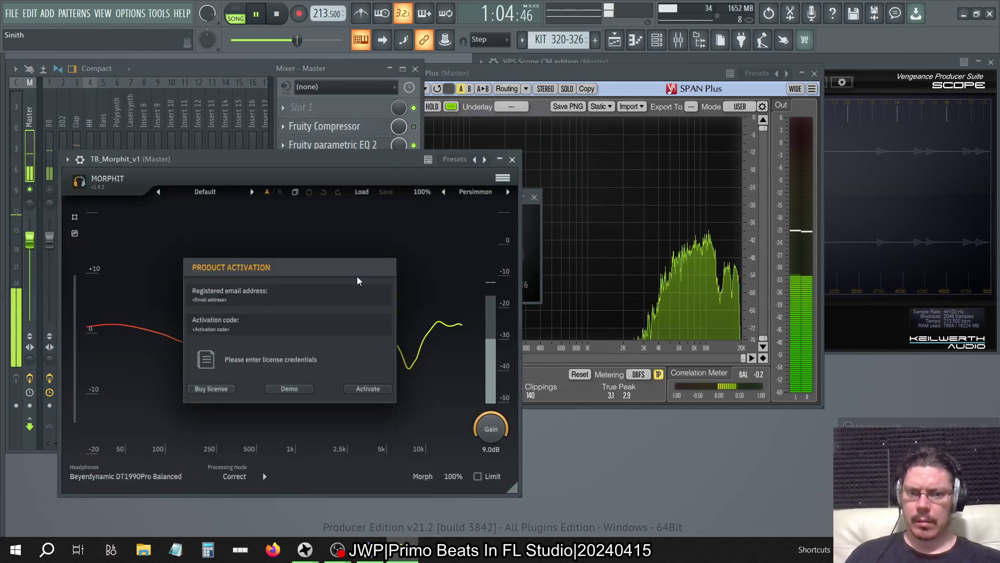
{"action": "left_click", "coordinate": [509, 158]}
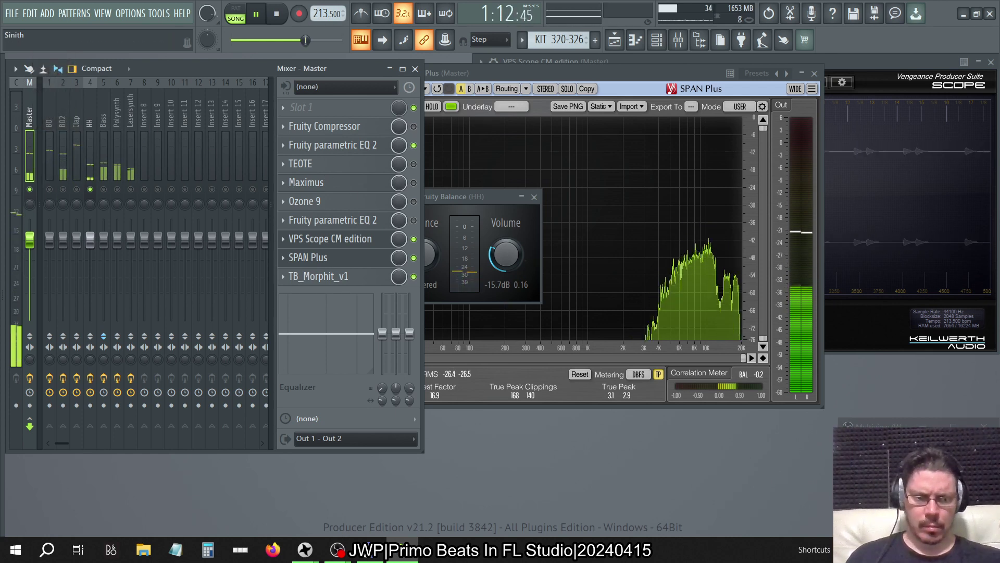
{"action": "key", "text": "XF86AudioRaiseVolume"}
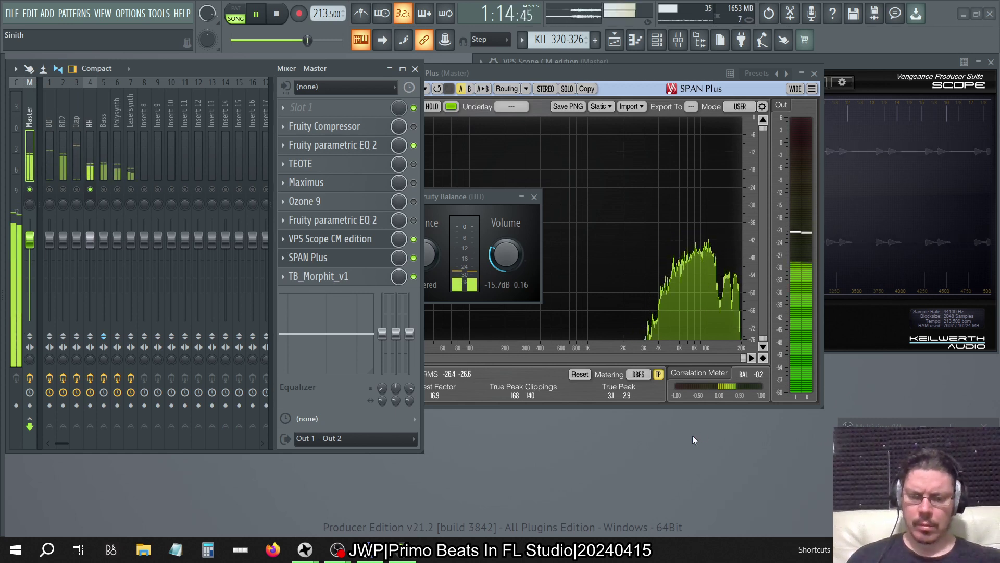
{"action": "key", "text": "XF86AudioRaiseVolume"}
{"action": "key", "text": "XF86AudioRaiseVolume"}
{"action": "key", "text": "XF86AudioRaiseVolume"}
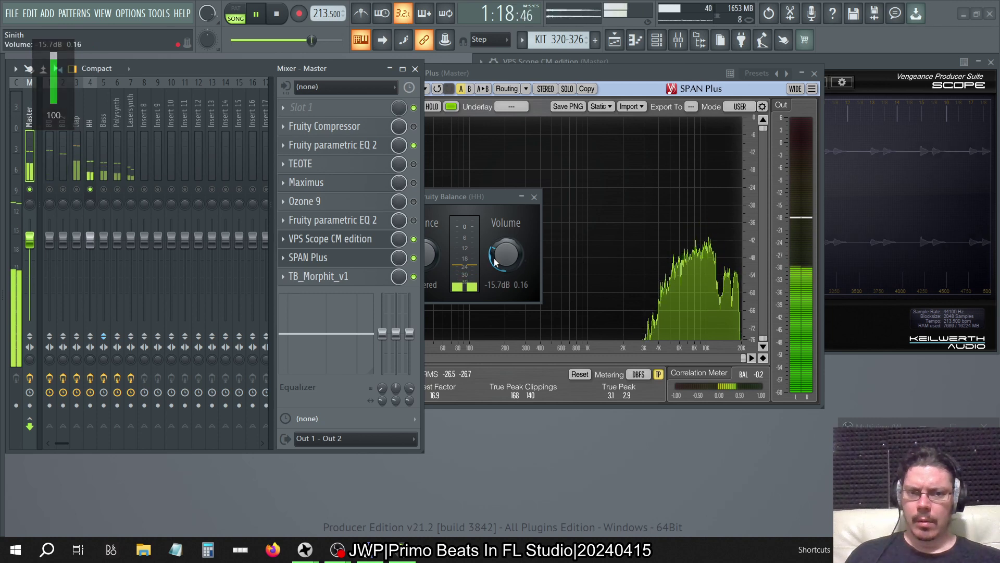
Compare the HH track's sound with Fruity Balance bypassed and enabled.
{"action": "left_click", "coordinate": [93, 111]}
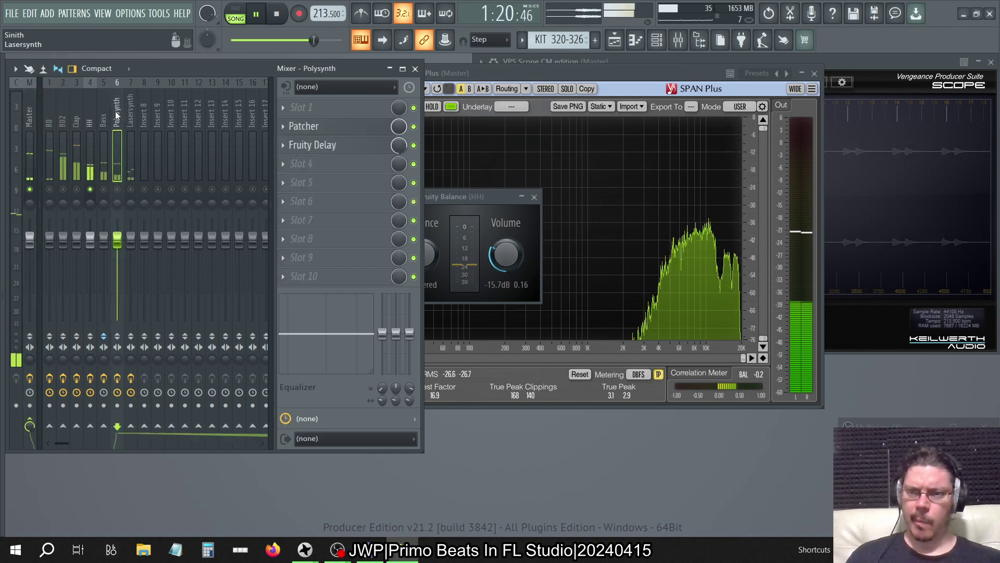
{"action": "left_click", "coordinate": [414, 259]}
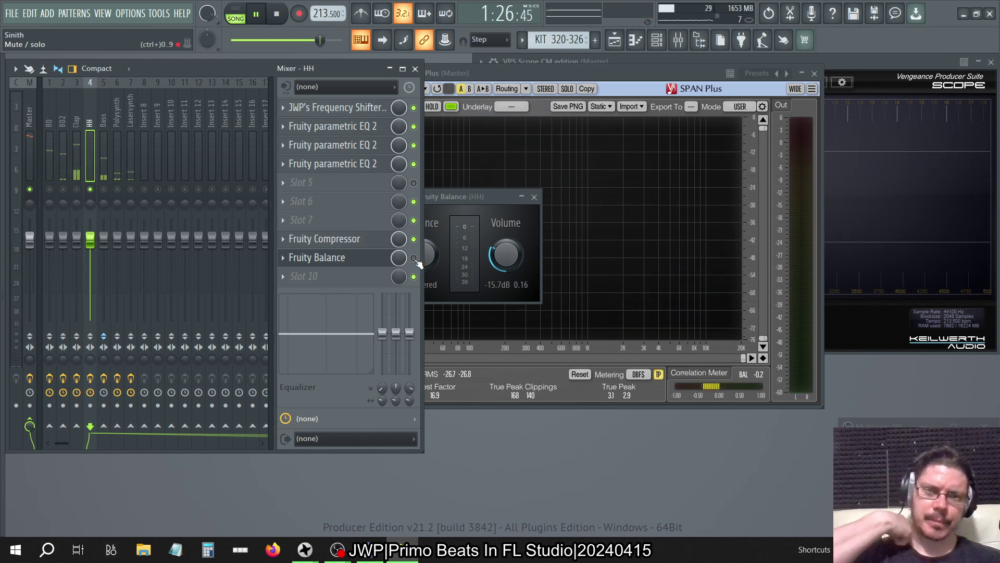
{"action": "left_click", "coordinate": [414, 258]}
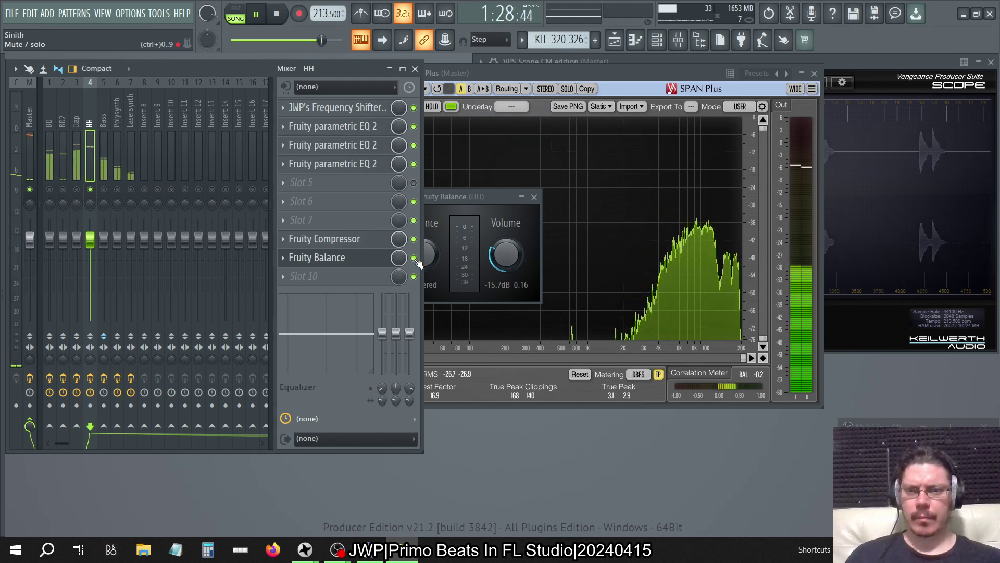
Unsolo the HH track and set its Fruity Balance volume to -15.0 dB, closing the plugin.
{"action": "right_click", "coordinate": [90, 189]}
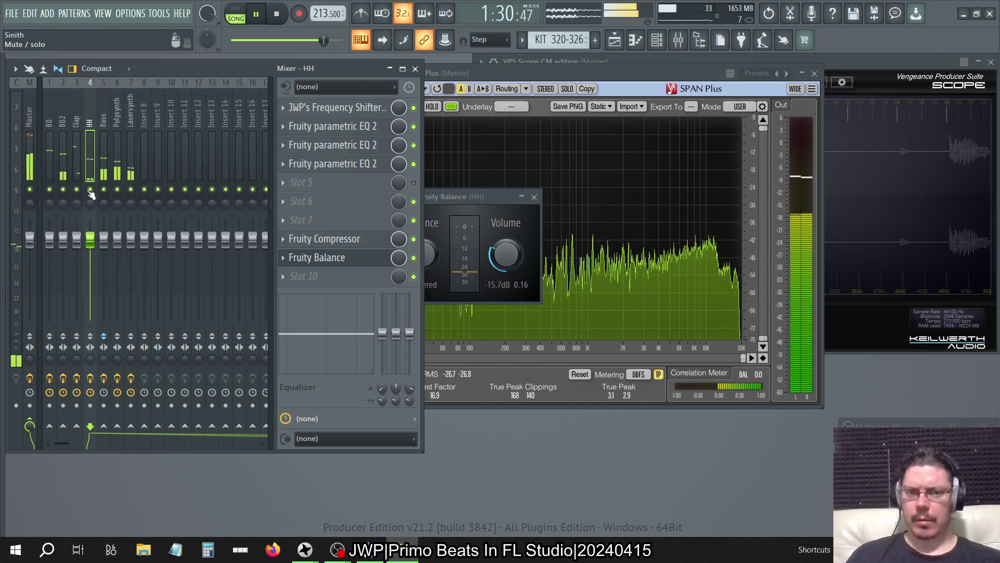
{"action": "left_click", "coordinate": [352, 267]}
{"action": "left_click_drag", "start_coordinate": [501, 268], "coordinate": [501, 239]}
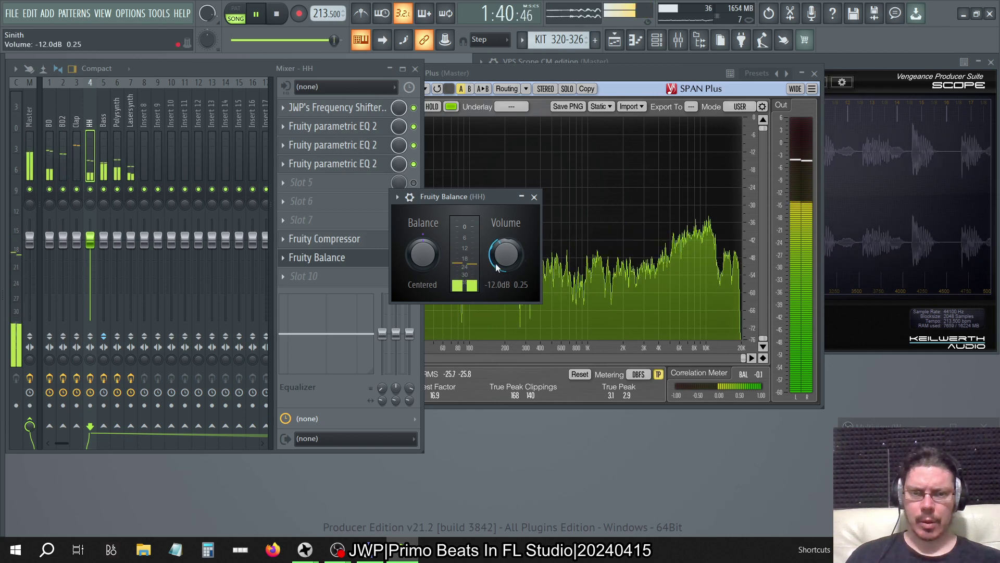
{"action": "left_click_drag", "start_coordinate": [496, 268], "coordinate": [496, 284]}
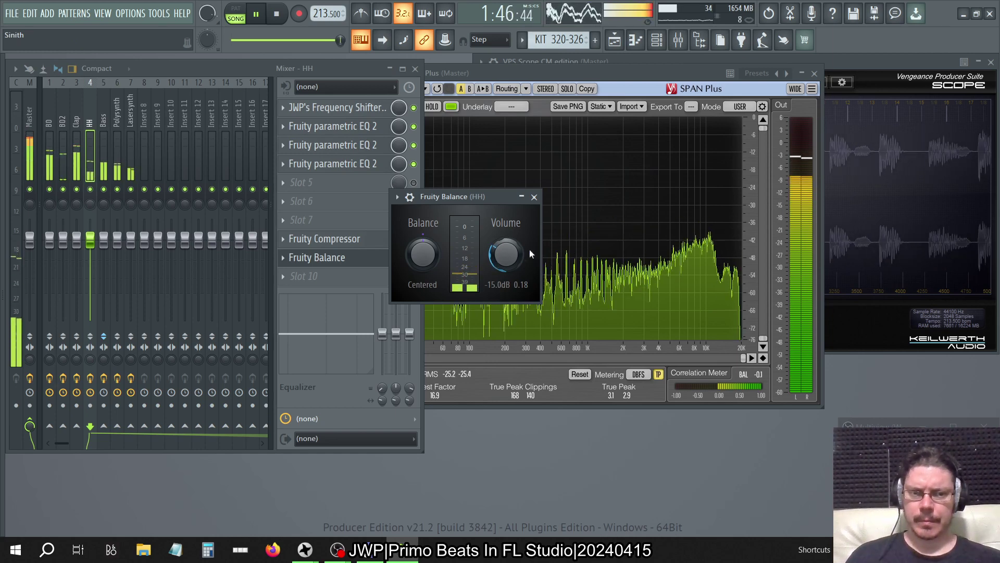
{"action": "left_click", "coordinate": [534, 196]}
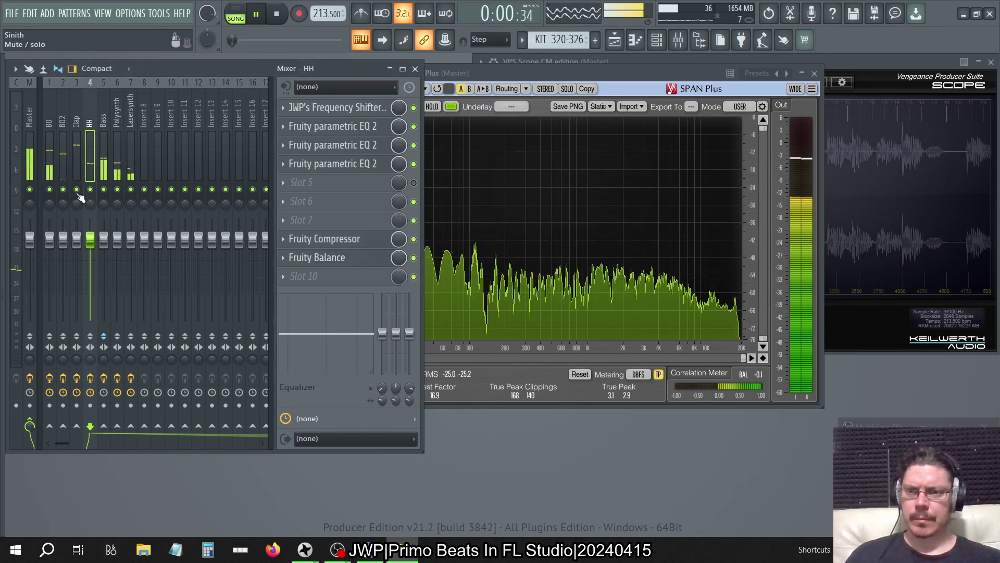
Move the Bass track's Patcher up to slot 1 and its Fruity parametric EQ 2 up to slot 2.
{"action": "left_click", "coordinate": [105, 102]}
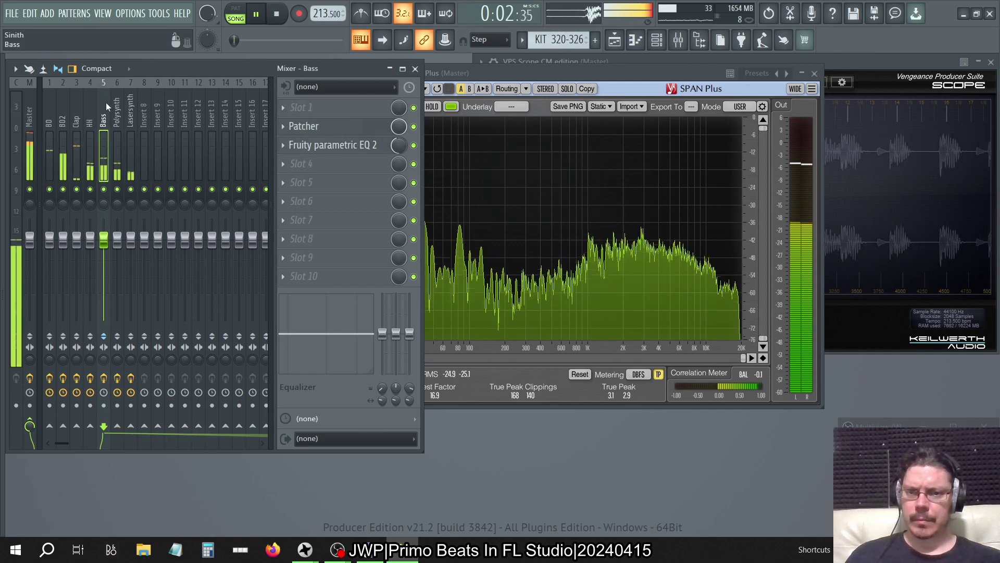
{"action": "left_click", "coordinate": [290, 128]}
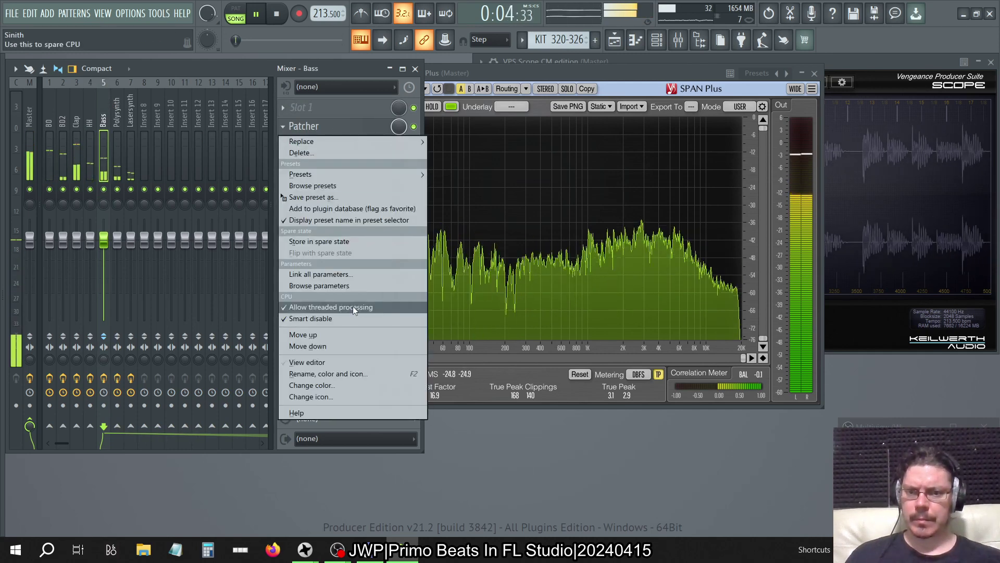
{"action": "left_click", "coordinate": [342, 338]}
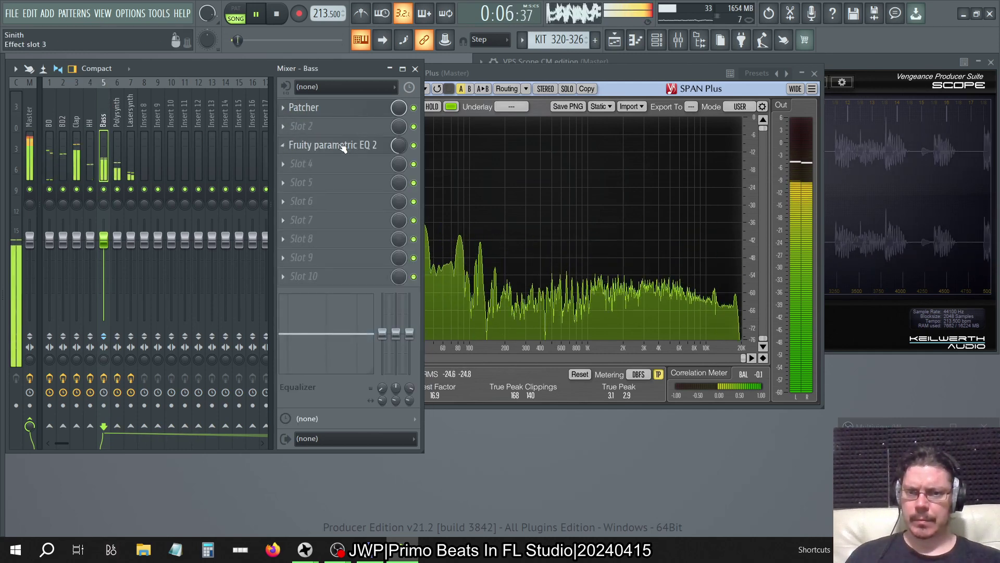
{"action": "left_click", "coordinate": [339, 144]}
{"action": "left_click", "coordinate": [290, 146]}
{"action": "left_click", "coordinate": [282, 146]}
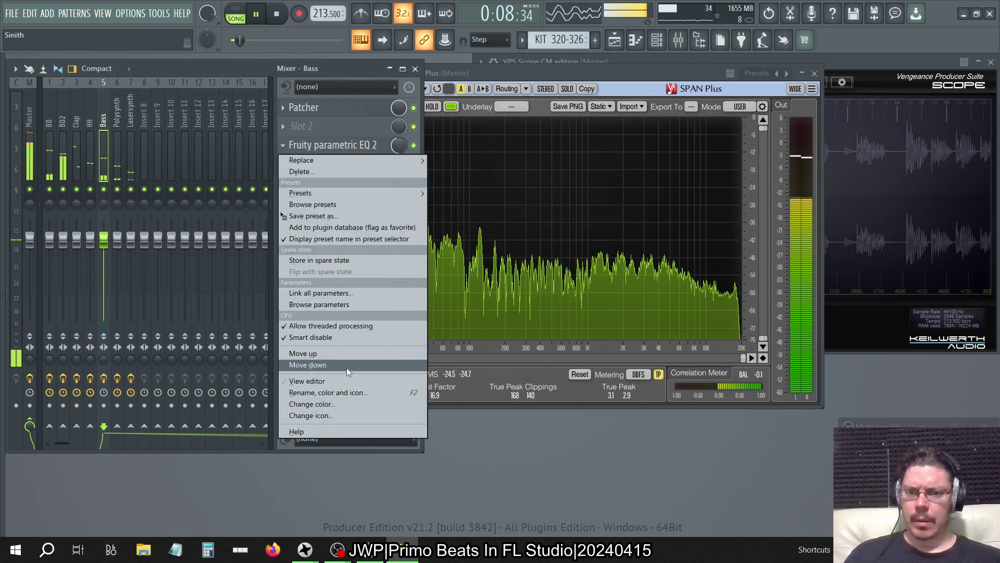
{"action": "left_click", "coordinate": [333, 354]}
Open the MIDI EQ inside the Bass track's Patcher and show the channel rack beside it.
{"action": "left_click", "coordinate": [356, 108]}
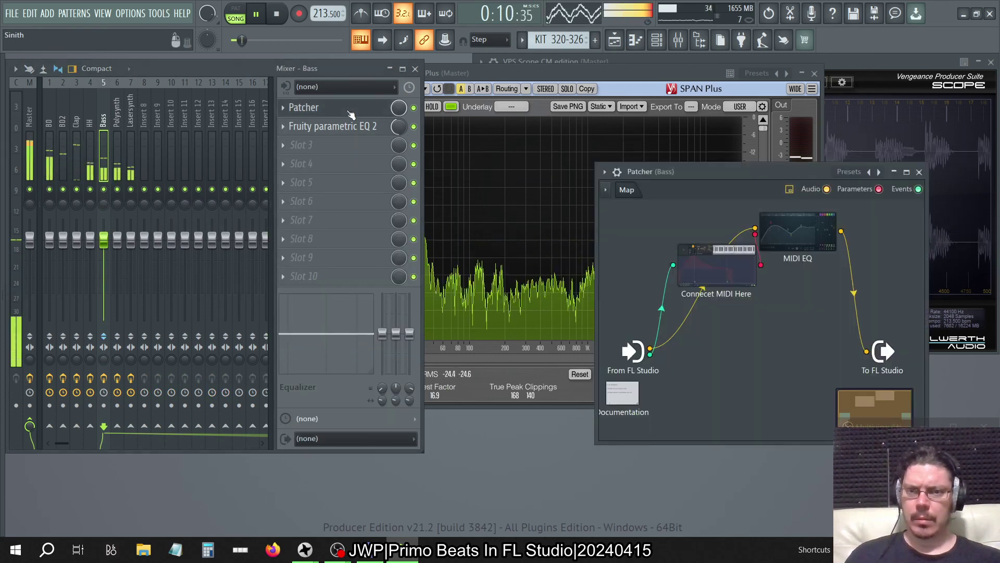
{"action": "double_click", "coordinate": [807, 236]}
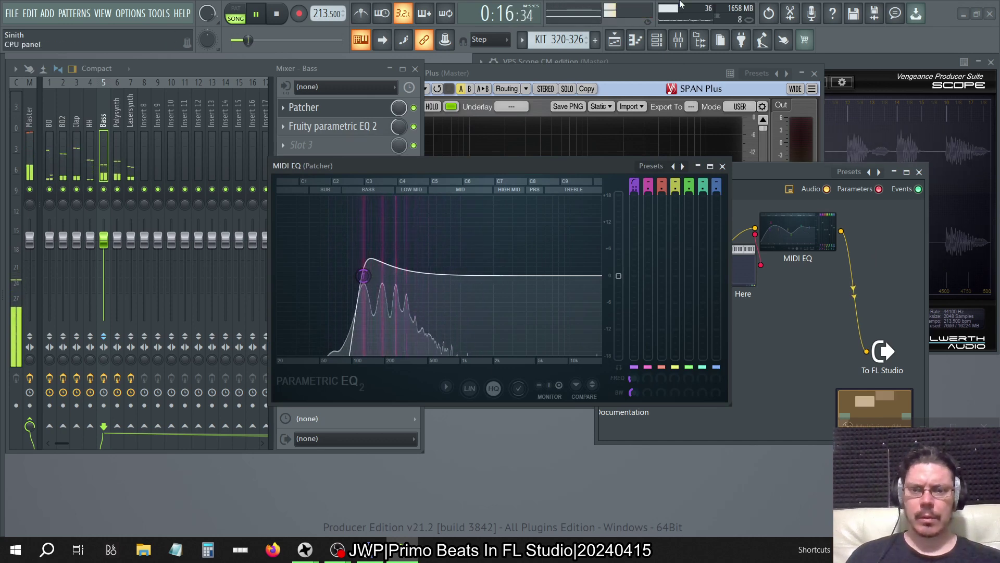
{"action": "left_click", "coordinate": [659, 45]}
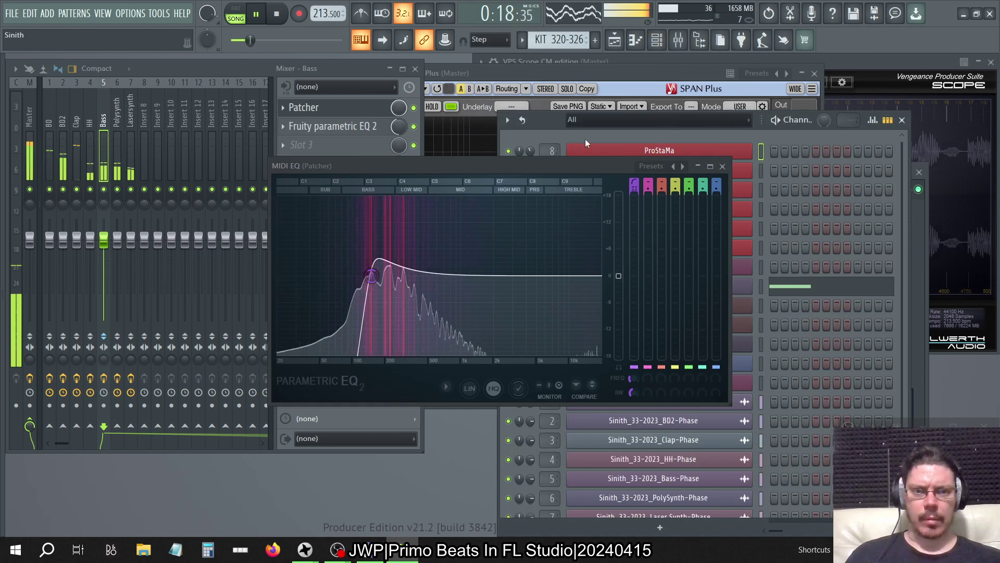
{"action": "left_click_drag", "start_coordinate": [551, 172], "coordinate": [298, 70]}
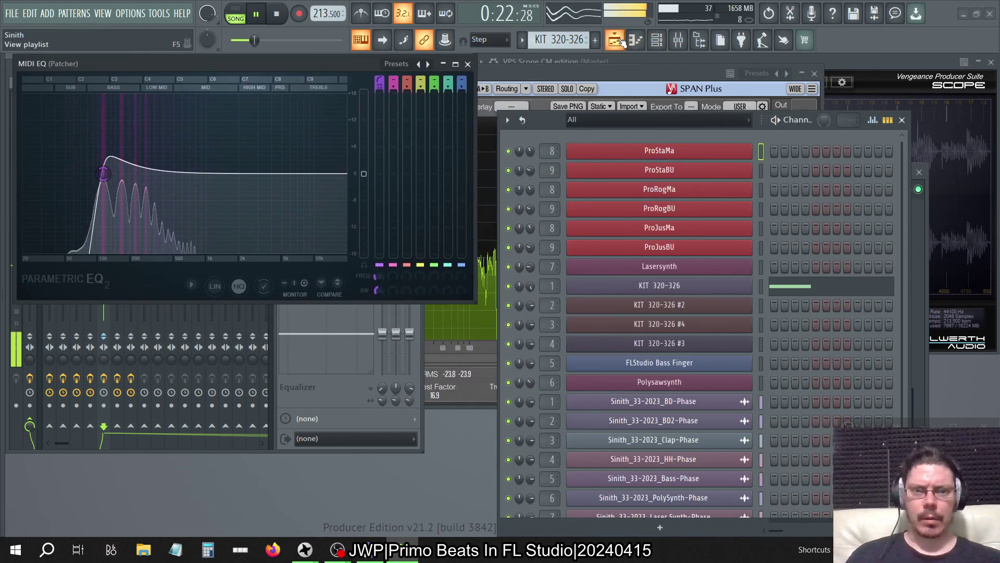
Check the MIDI Out channel's settings against the MIDI EQ's movement, closing both windows.
{"action": "left_click", "coordinate": [615, 40]}
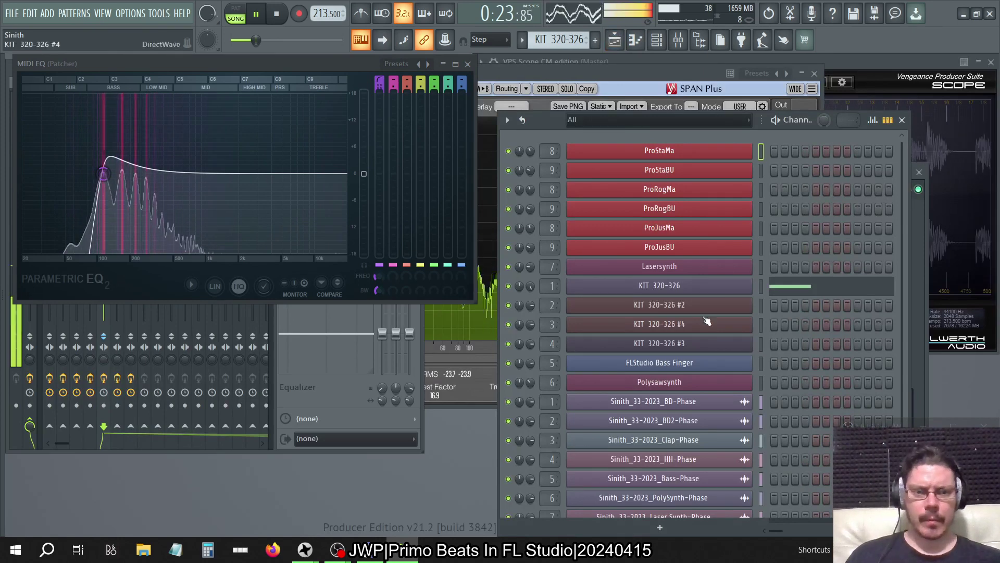
{"action": "scroll", "coordinate": [677, 417], "scroll_direction": "down", "scroll_amount": 2}
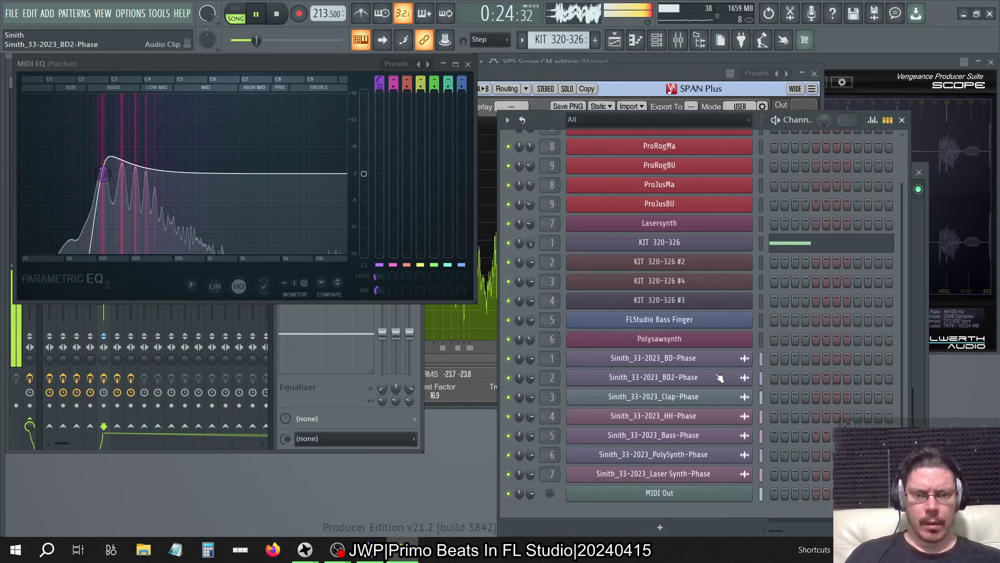
{"action": "left_click", "coordinate": [659, 495]}
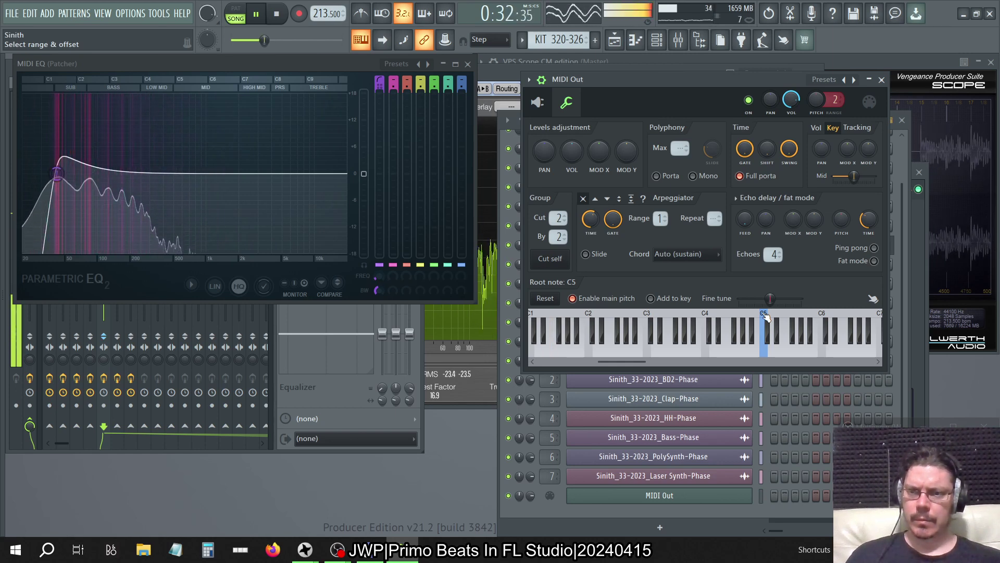
{"action": "left_click", "coordinate": [881, 80]}
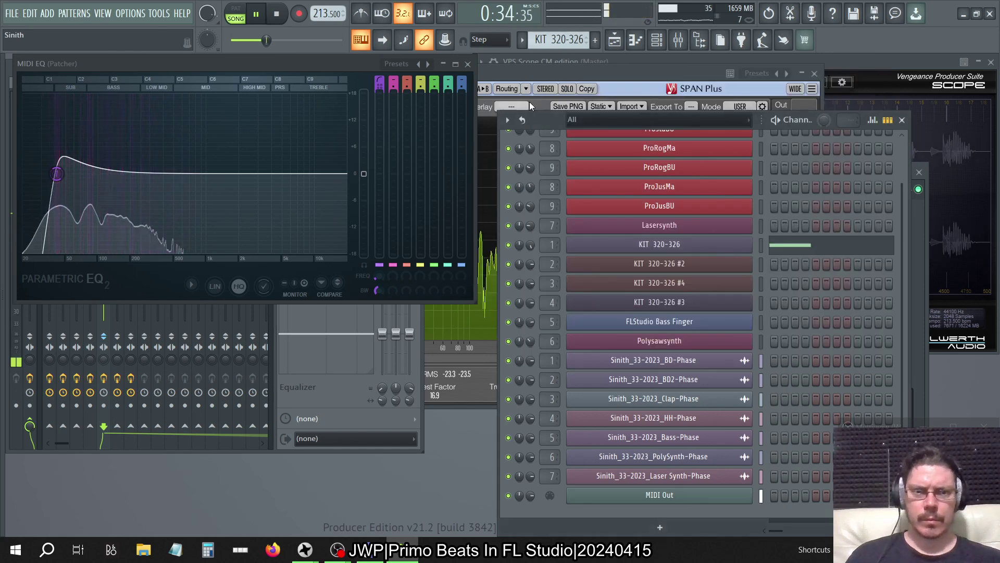
{"action": "left_click", "coordinate": [468, 64]}
Solo the Bass track and examine its spectrum in SPAN Plus on the Master.
{"action": "left_click", "coordinate": [533, 71]}
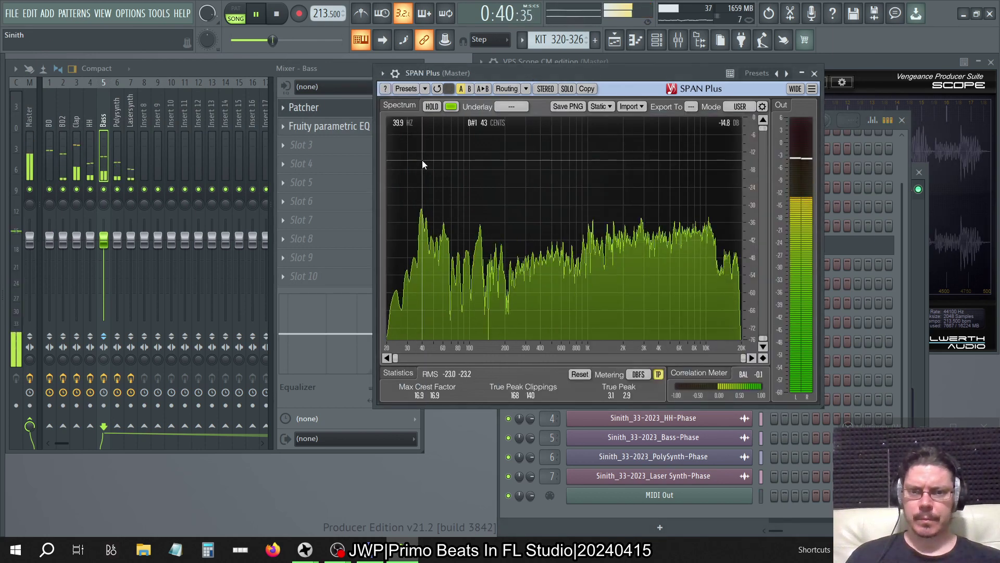
{"action": "left_click", "coordinate": [110, 193]}
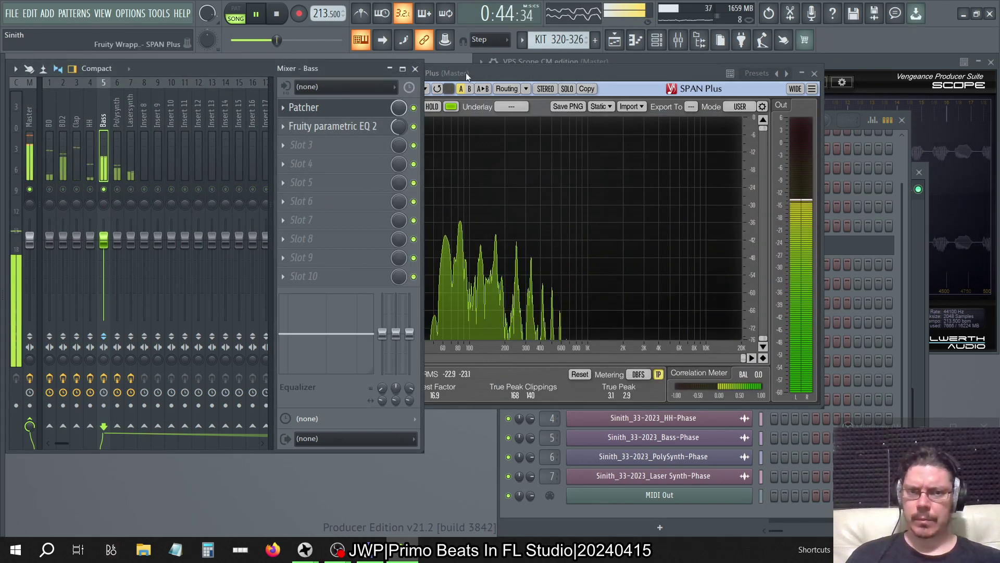
{"action": "left_click", "coordinate": [480, 72]}
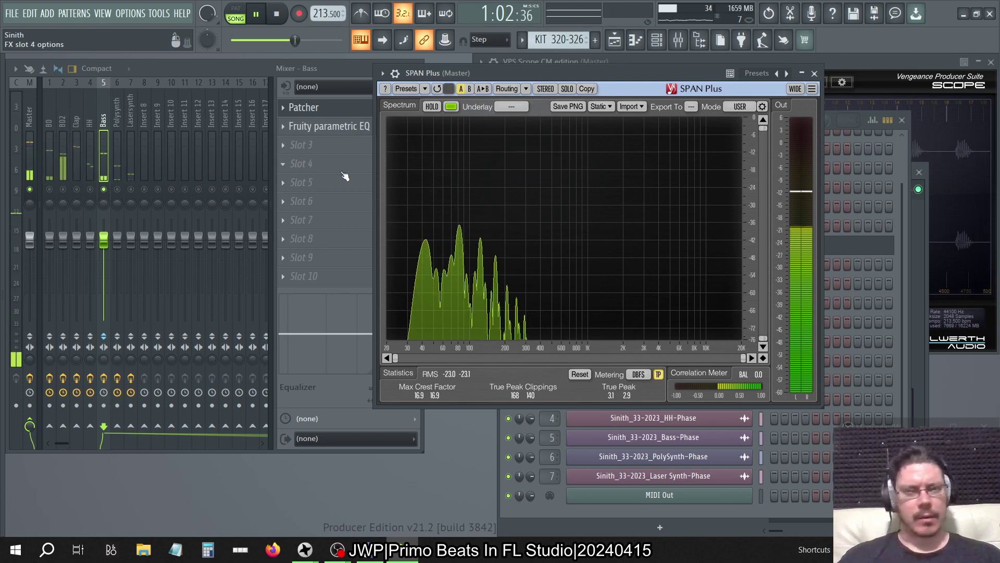
Load Fruity Parametric EQ 2 into slot 3 of the Bass track.
{"action": "left_click", "coordinate": [286, 145]}
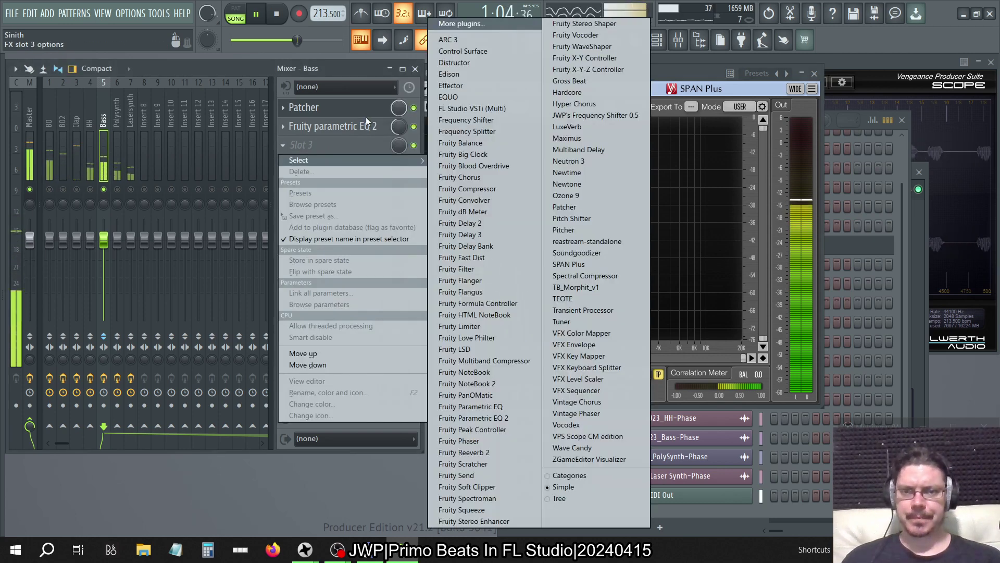
{"action": "left_click", "coordinate": [484, 407]}
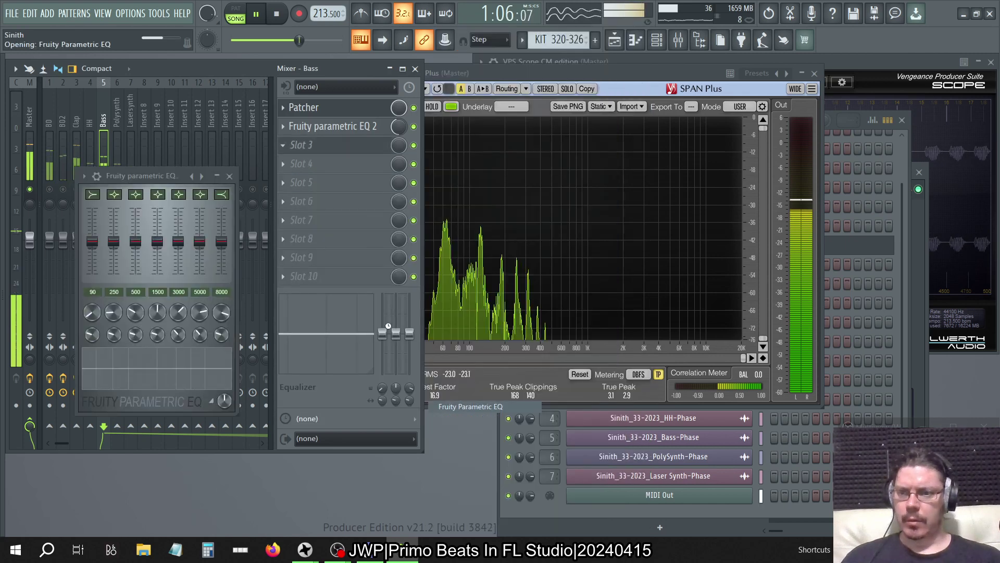
{"action": "left_click", "coordinate": [283, 145]}
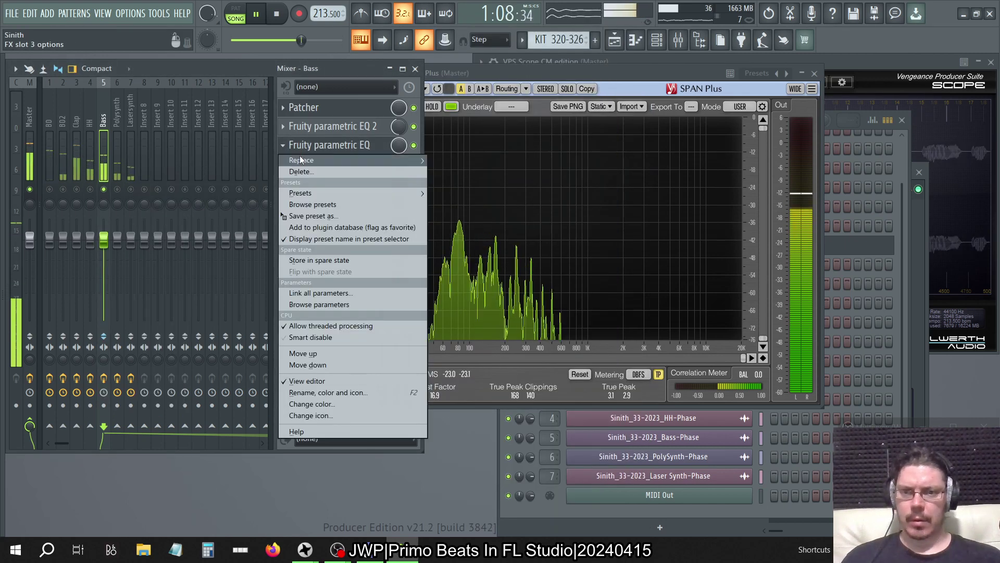
{"action": "left_click", "coordinate": [485, 418]}
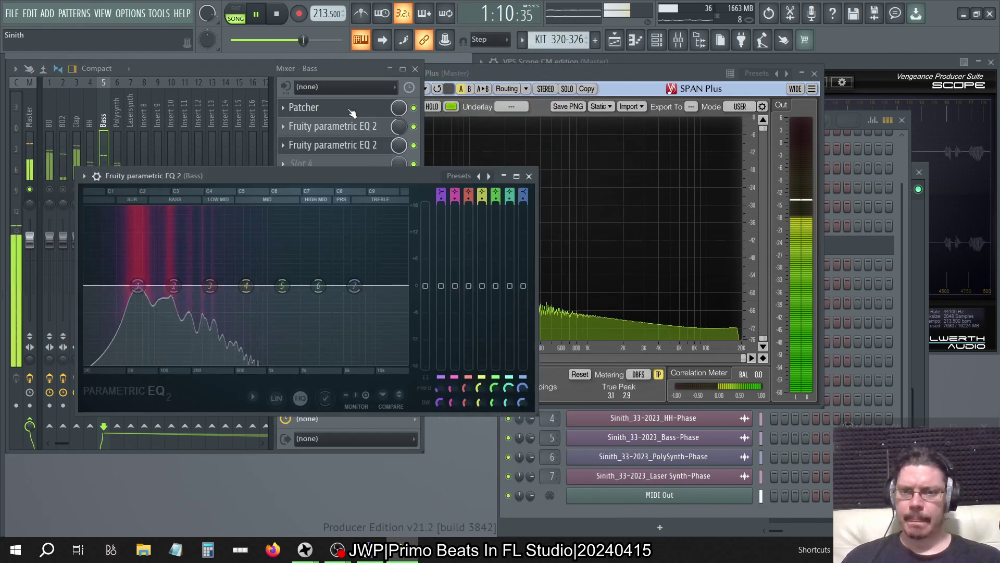
Load Fruity Compressor into slot 8 of the Bass track.
{"action": "left_click", "coordinate": [343, 66]}
{"action": "left_click", "coordinate": [284, 239]}
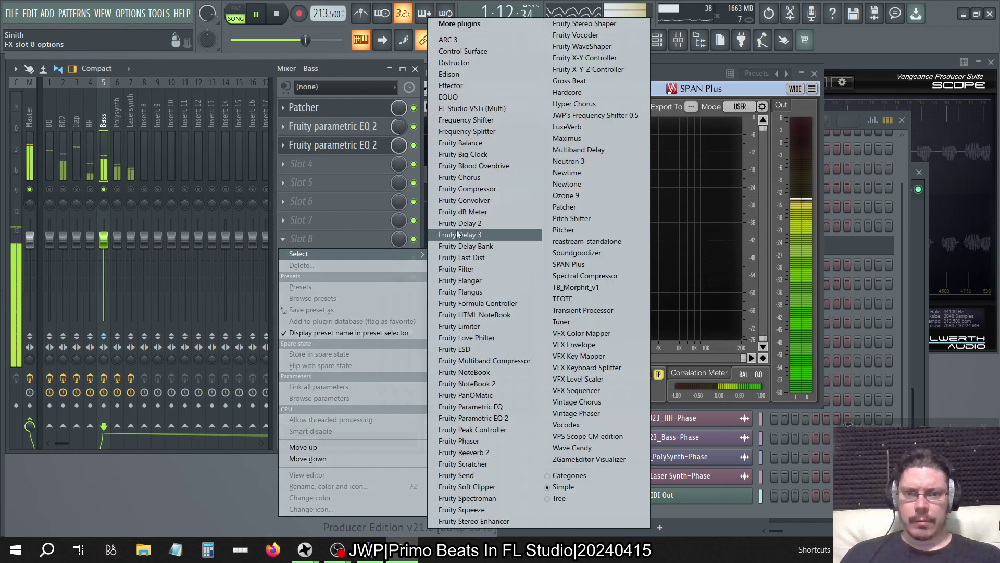
{"action": "left_click", "coordinate": [481, 189]}
Apply the Bass preset to the Fruity Compressor and reset its gain to 0.0 dB, closing the plugin.
{"action": "left_click", "coordinate": [354, 159]}
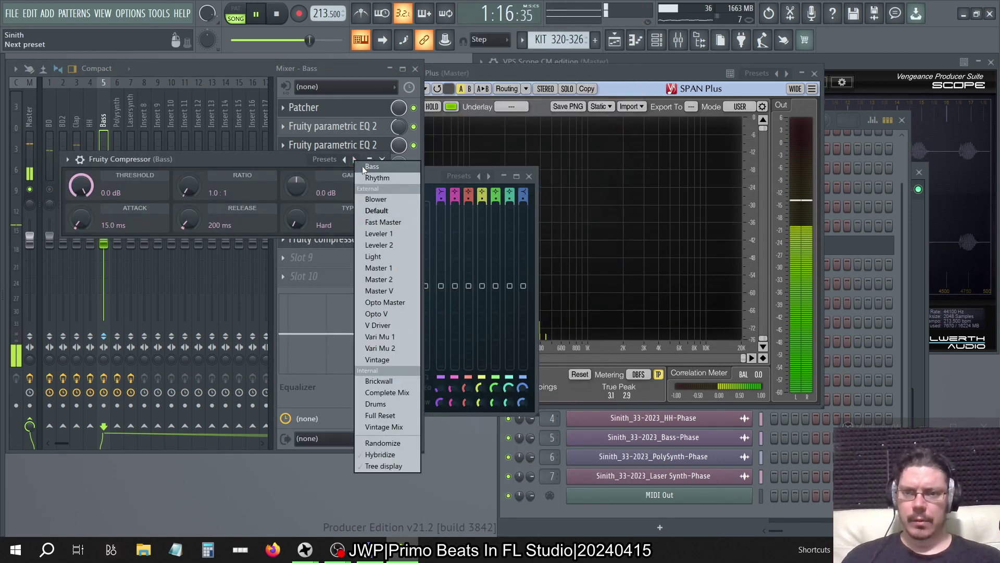
{"action": "left_click", "coordinate": [362, 166]}
{"action": "right_click", "coordinate": [294, 181]}
{"action": "left_click", "coordinate": [330, 186]}
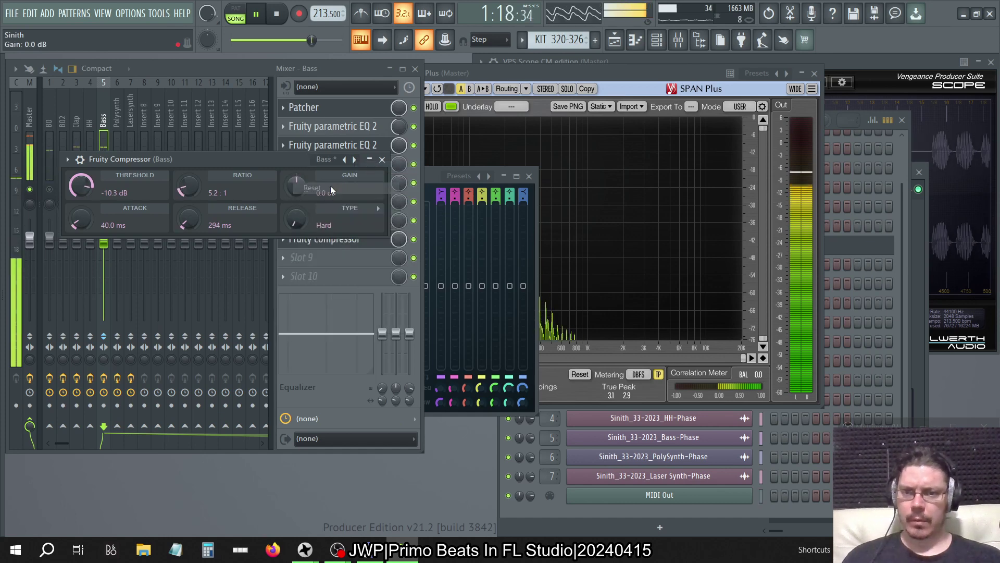
{"action": "left_click", "coordinate": [382, 160]}
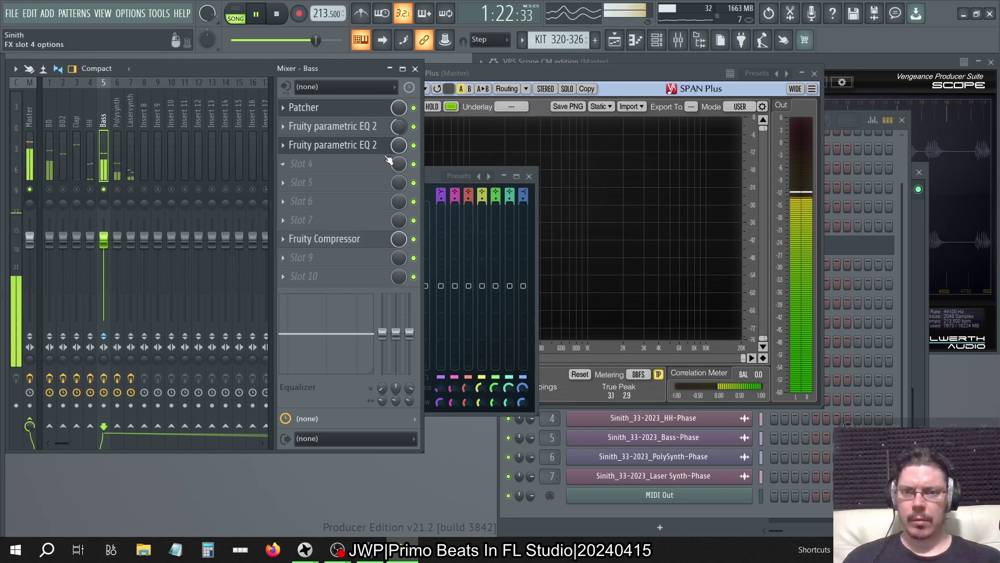
Set the main level of the Bass track's slot 3 Fruity parametric EQ 2 to 3.1 dB and close it.
{"action": "left_click", "coordinate": [354, 145]}
{"action": "left_click", "coordinate": [355, 146]}
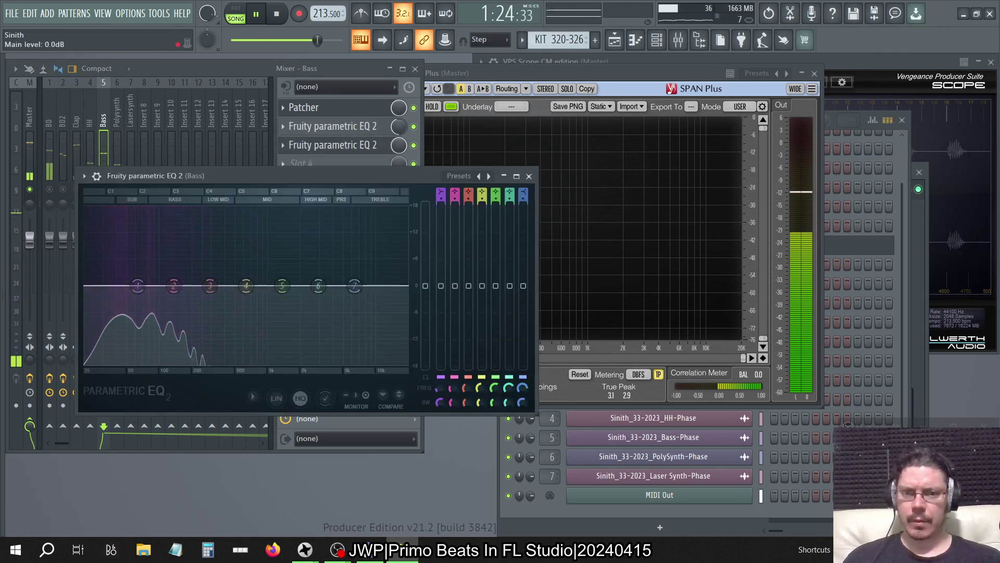
{"action": "left_click_drag", "start_coordinate": [425, 286], "coordinate": [425, 271]}
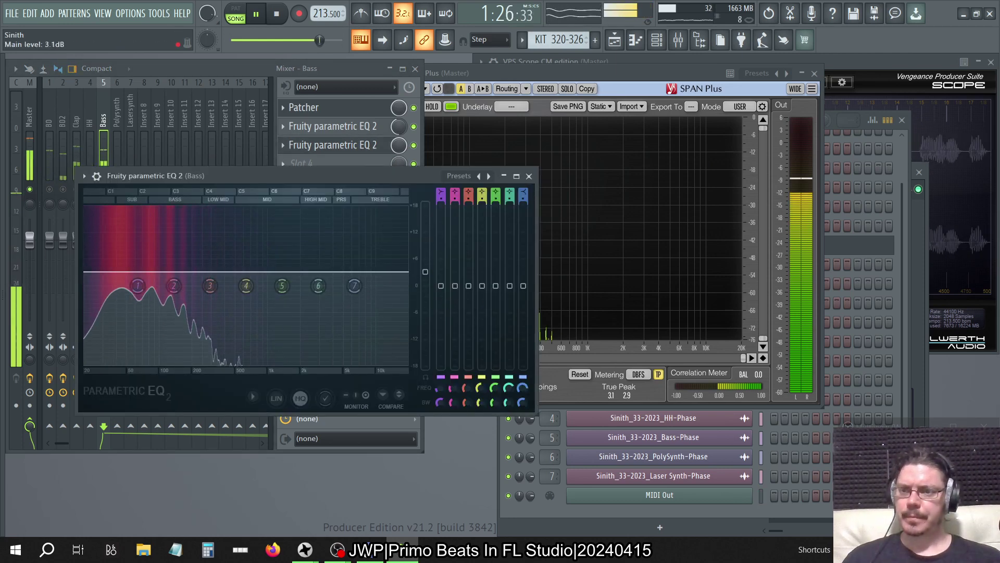
{"action": "left_click", "coordinate": [529, 177]}
Load Fruity Parametric EQ 2 into slot 4 of the Bass track with its main level at 18.0 dB, closing the plugin.
{"action": "left_click", "coordinate": [282, 164]}
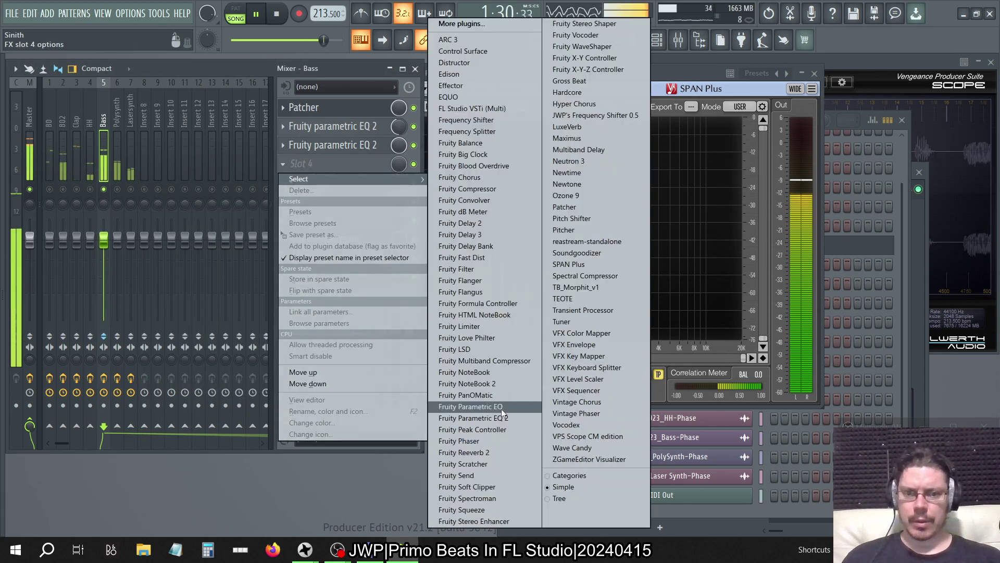
{"action": "left_click", "coordinate": [474, 418]}
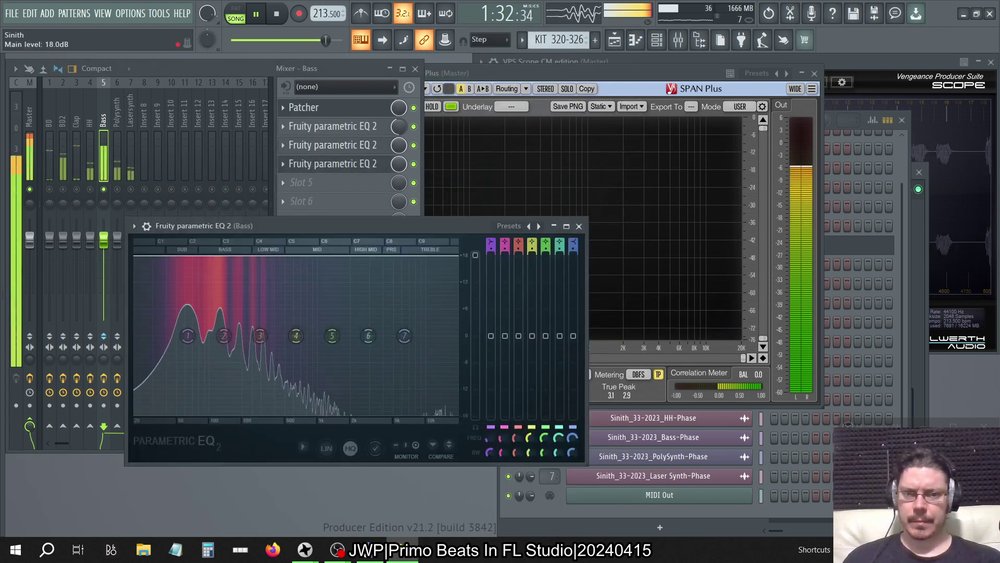
{"action": "left_click", "coordinate": [577, 227]}
{"action": "key", "text": "super+Tab"}
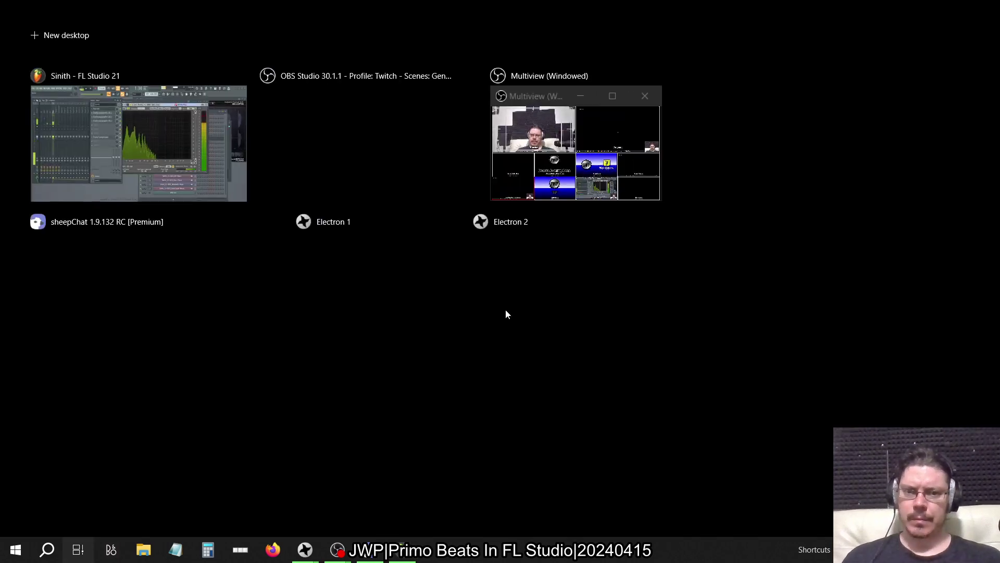
{"action": "key", "text": "Escape"}
{"action": "key", "text": "alt+Tab"}
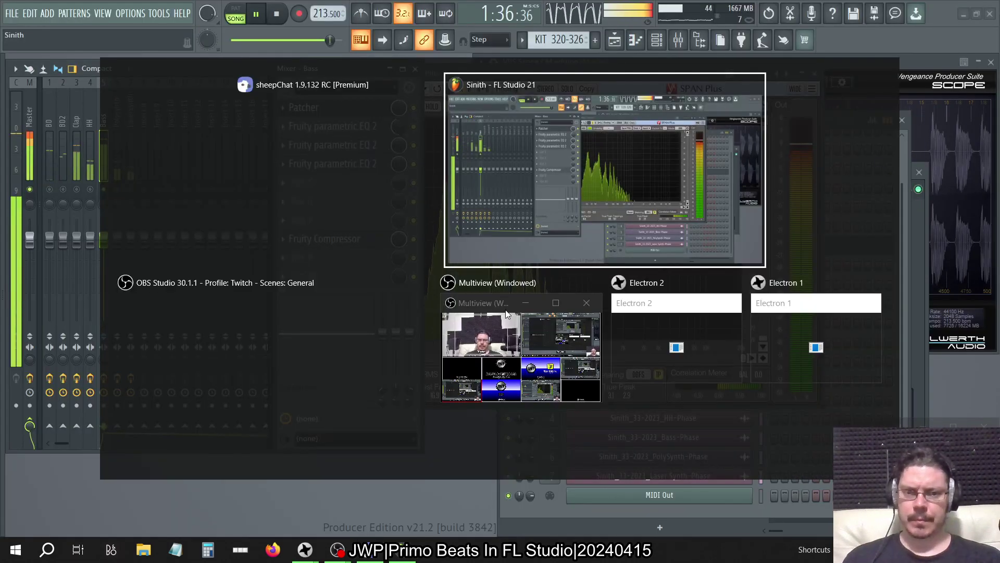
{"action": "key", "text": "alt+Tab"}
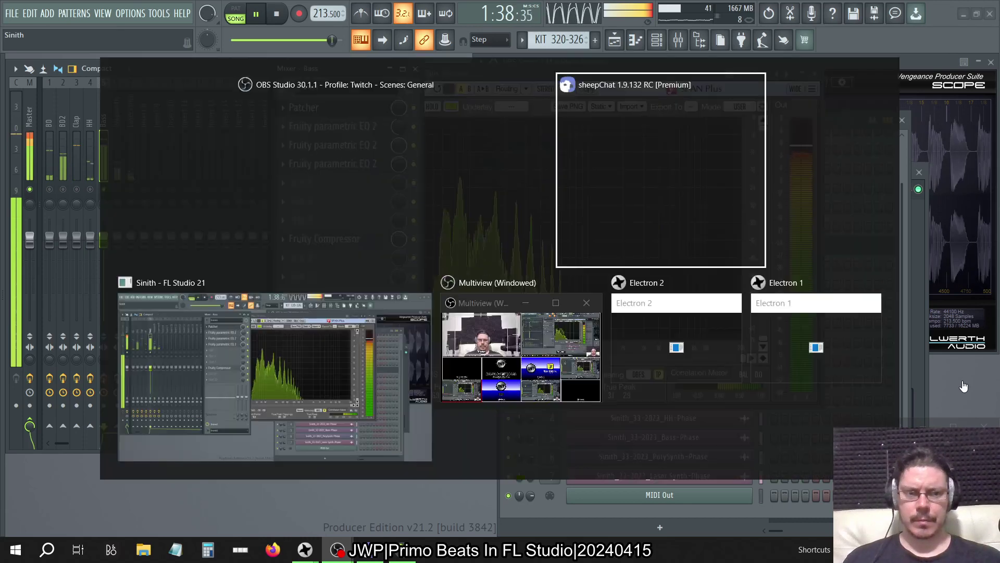
{"action": "key", "text": "alt+Tab"}
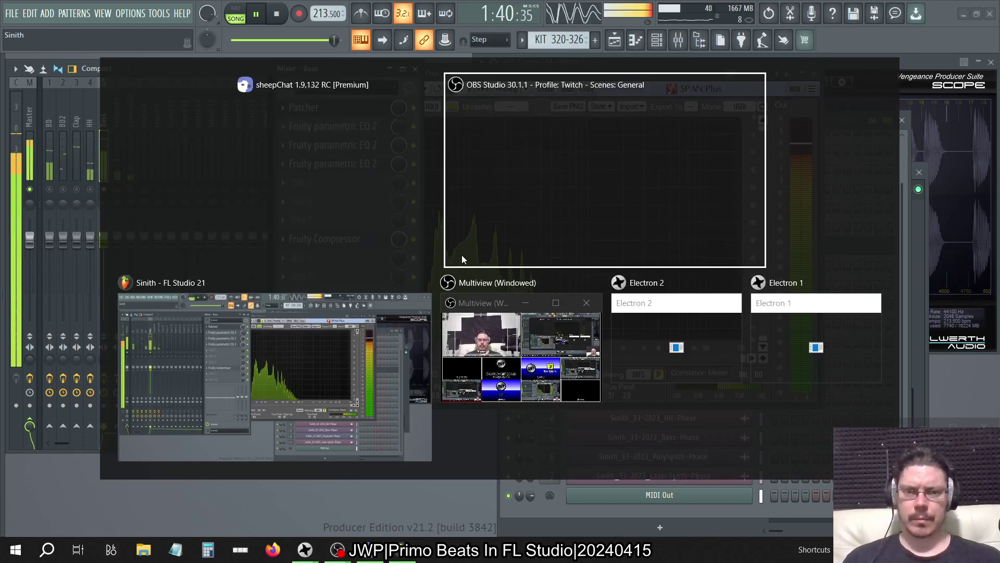
{"action": "key", "text": "Escape"}
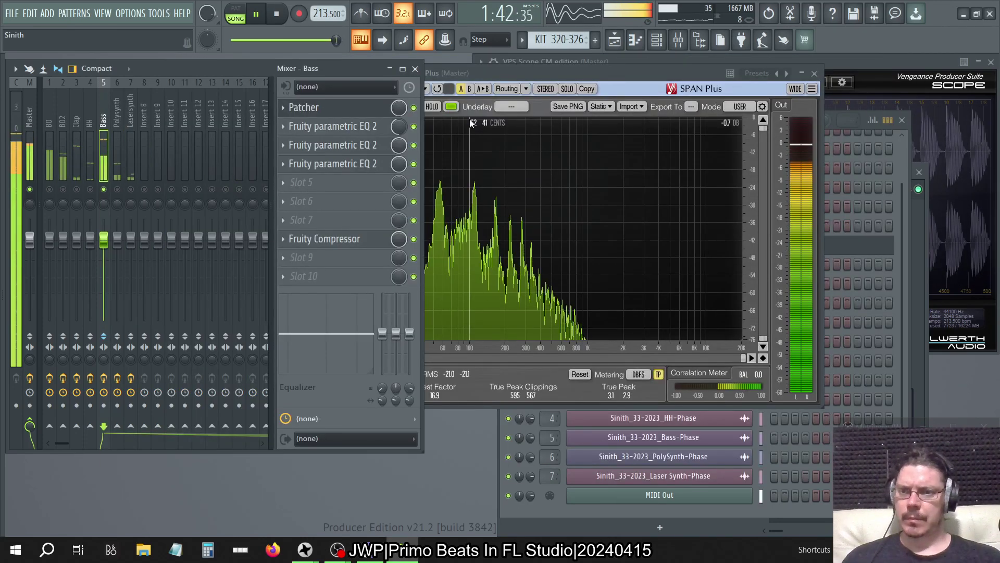
Copy the Bass track's slot 4 Fruity parametric EQ 2 with its settings into slot 5.
{"action": "left_click", "coordinate": [283, 163]}
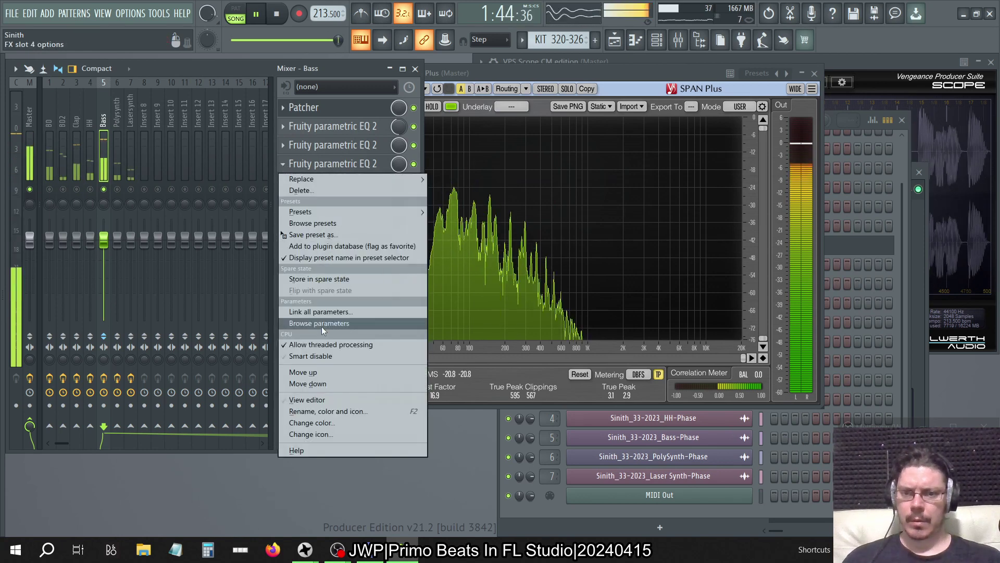
{"action": "left_click_drag", "start_coordinate": [320, 234], "coordinate": [368, 182]}
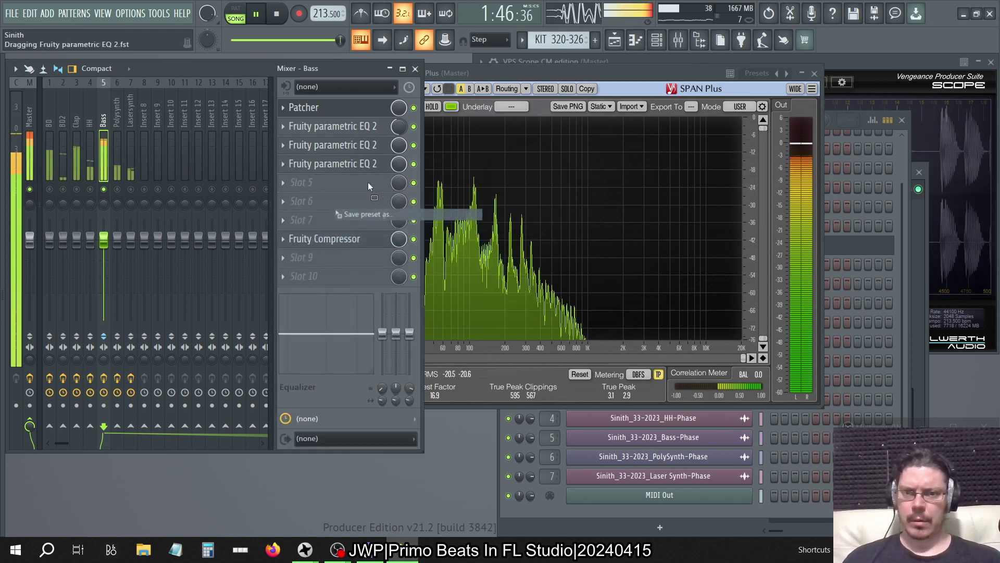
{"action": "key", "text": "Escape"}
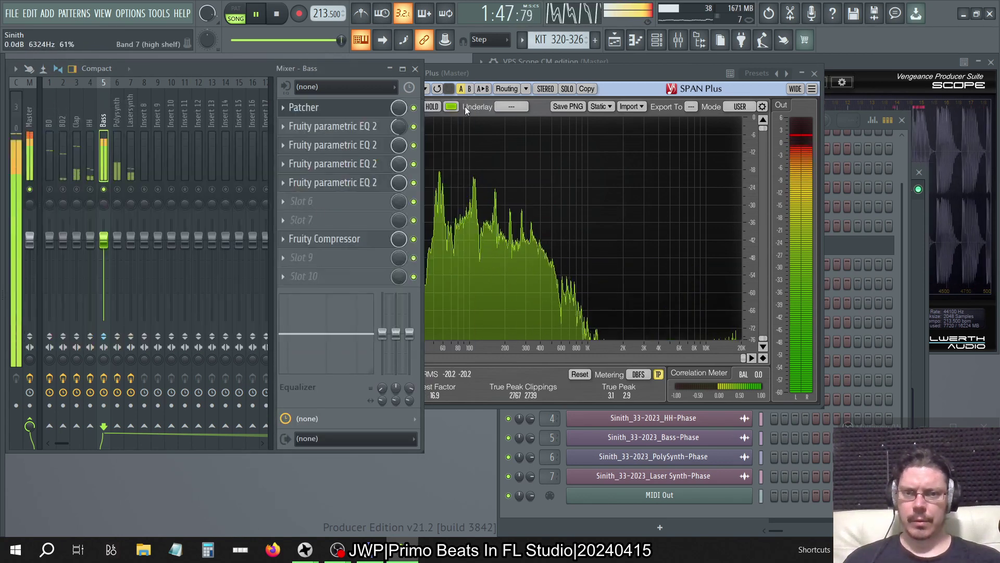
Copy the Bass track's slot 5 Fruity parametric EQ 2 with its settings into slots 6 and 7, closing each plugin window.
{"action": "left_click", "coordinate": [283, 182]}
{"action": "left_click_drag", "start_coordinate": [320, 253], "coordinate": [339, 202]}
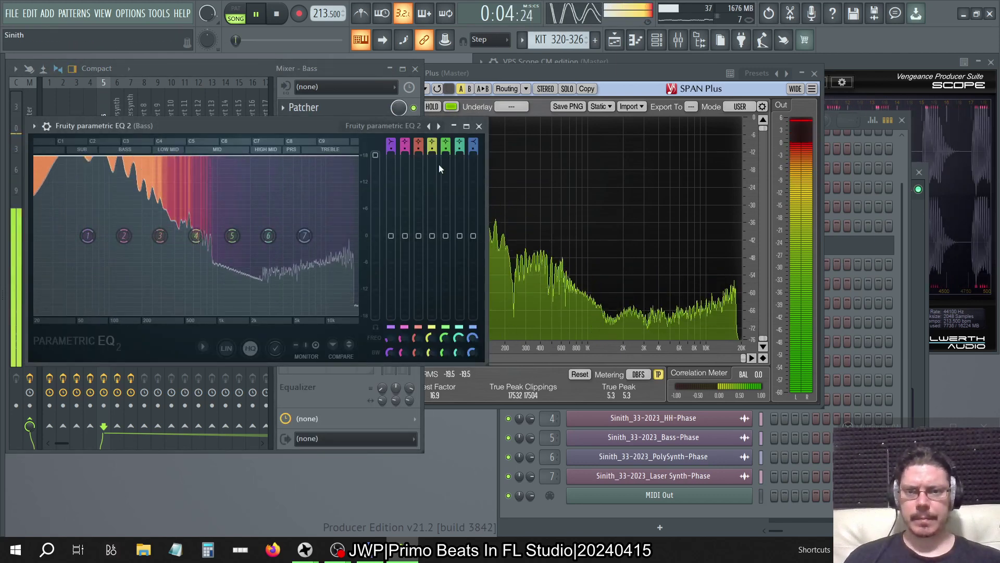
{"action": "key", "text": "Escape"}
{"action": "left_click", "coordinate": [282, 202]}
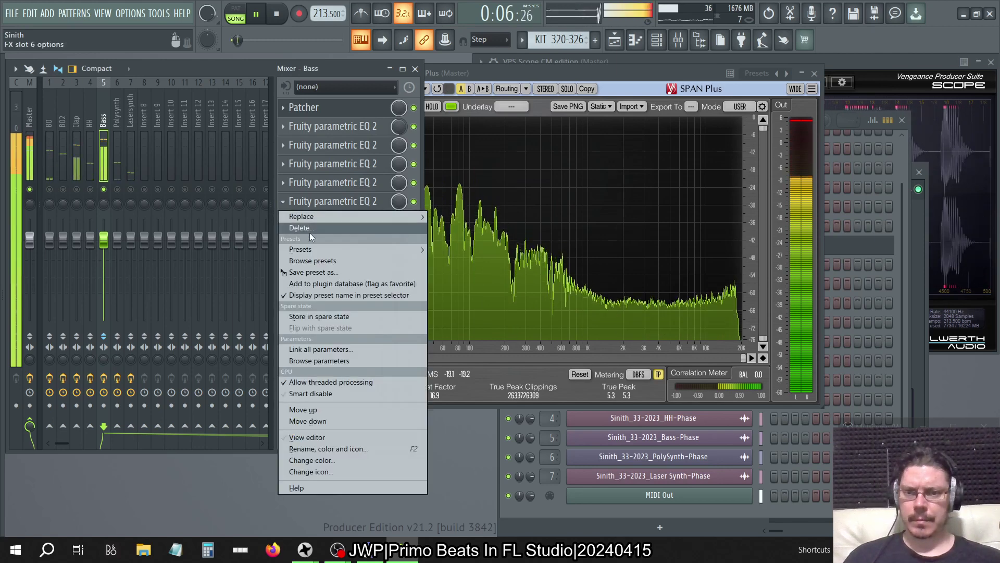
{"action": "left_click_drag", "start_coordinate": [313, 272], "coordinate": [349, 220]}
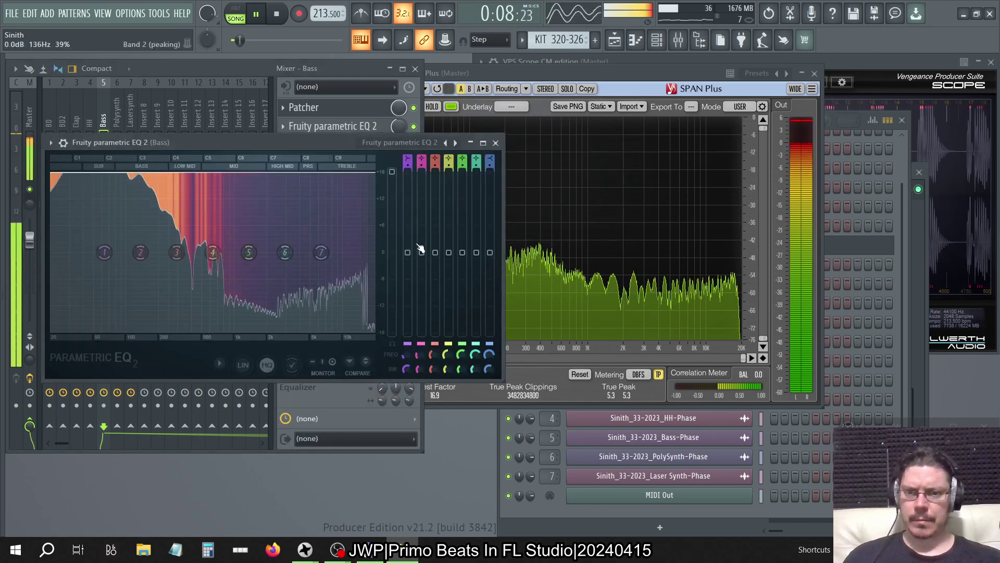
{"action": "key", "text": "Escape"}
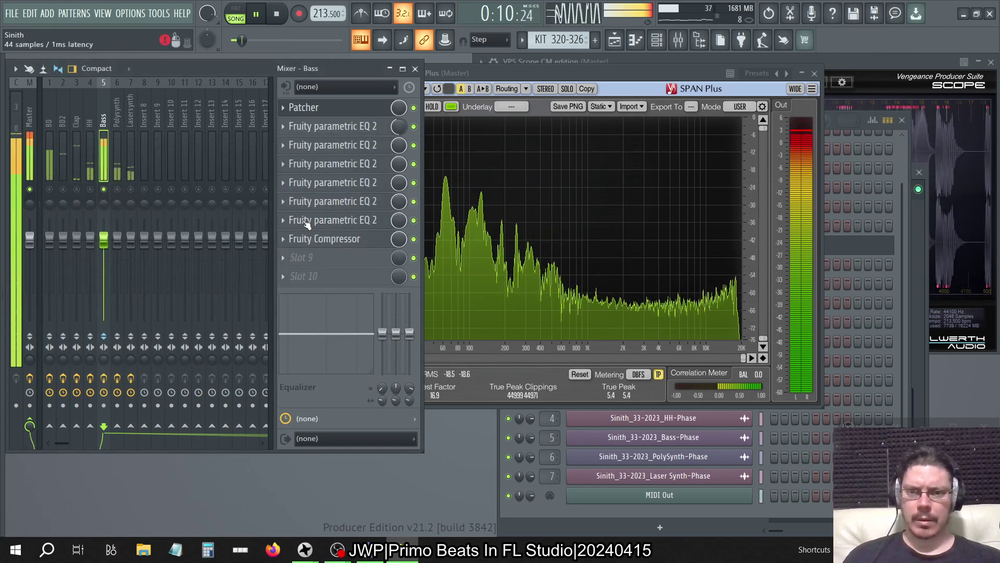
Delete the Fruity parametric EQ 2 from slot 7 of the Bass track.
{"action": "left_click", "coordinate": [283, 220]}
{"action": "left_click", "coordinate": [295, 248]}
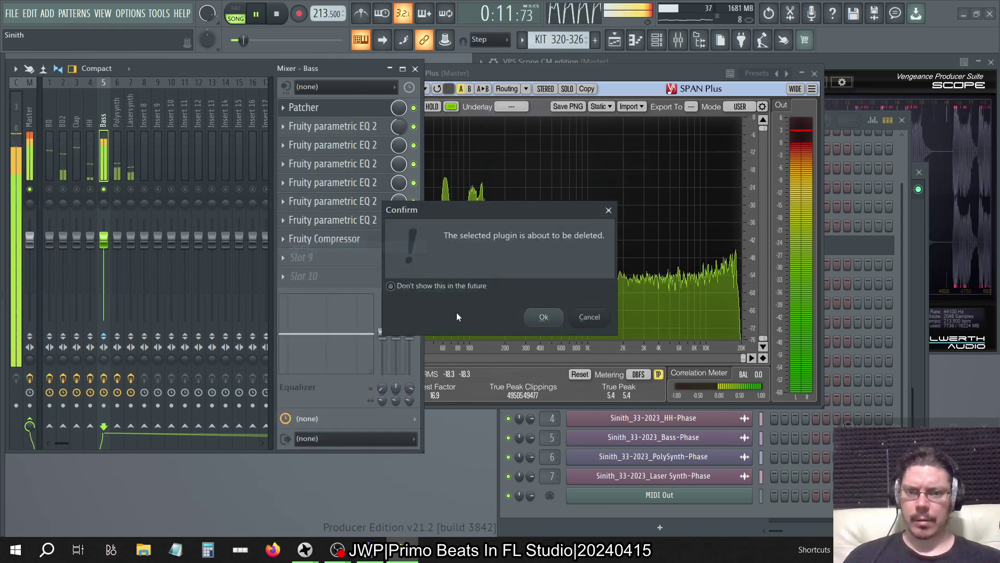
{"action": "left_click", "coordinate": [540, 317]}
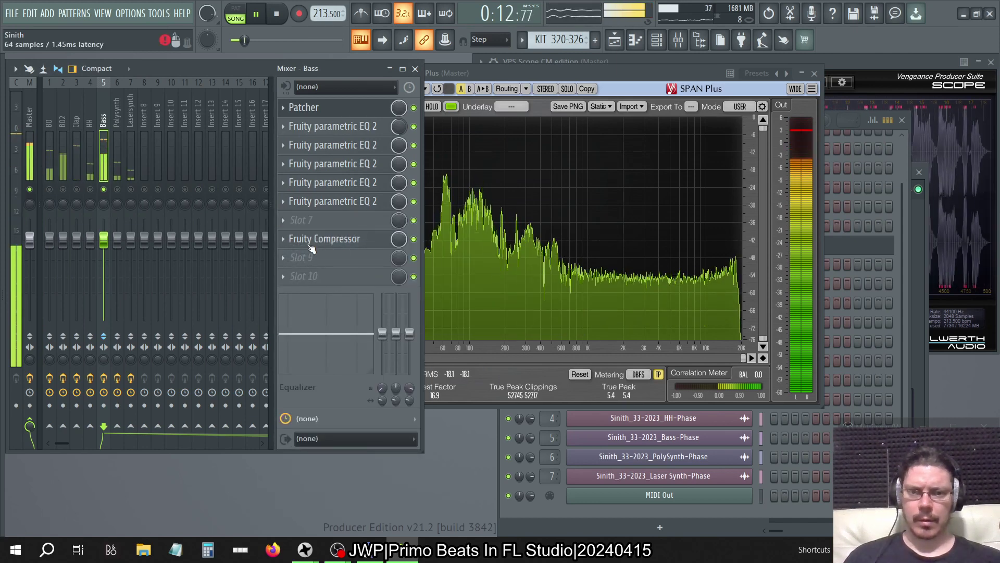
Set the main level of the Bass track's slot 6 Fruity parametric EQ 2 to 0.0 dB and close it.
{"action": "left_click", "coordinate": [344, 202]}
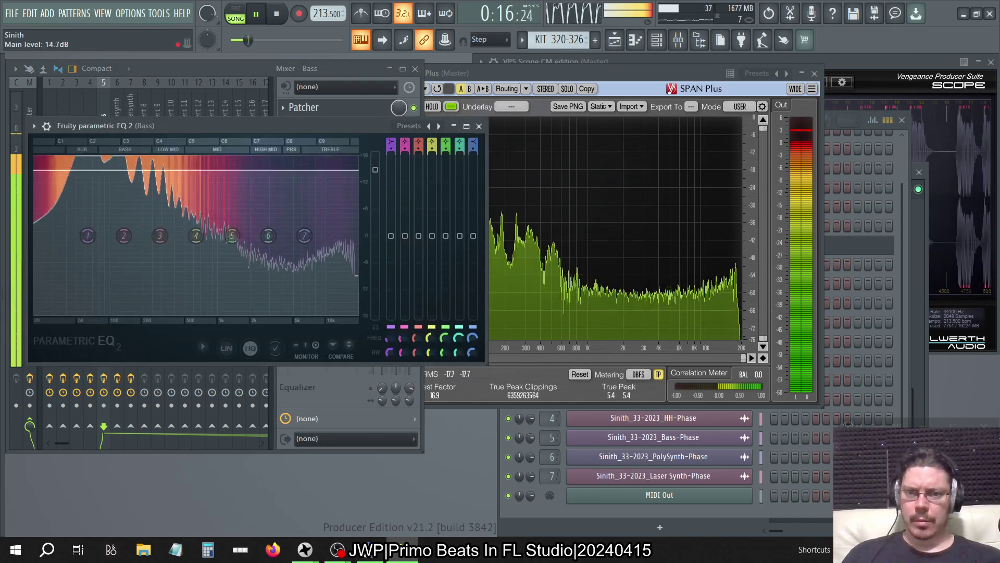
{"action": "left_click_drag", "start_coordinate": [375, 169], "coordinate": [375, 236]}
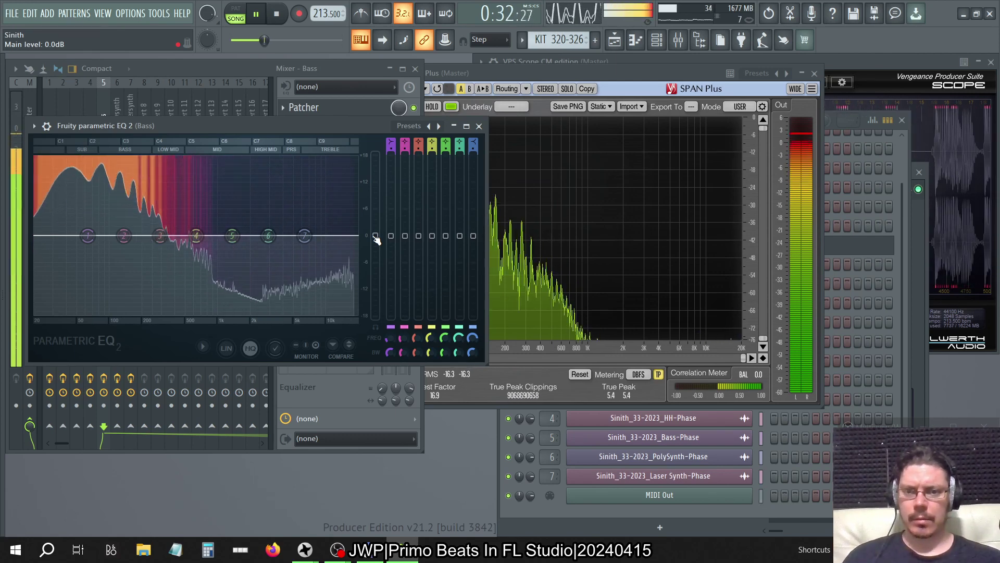
{"action": "left_click", "coordinate": [481, 129]}
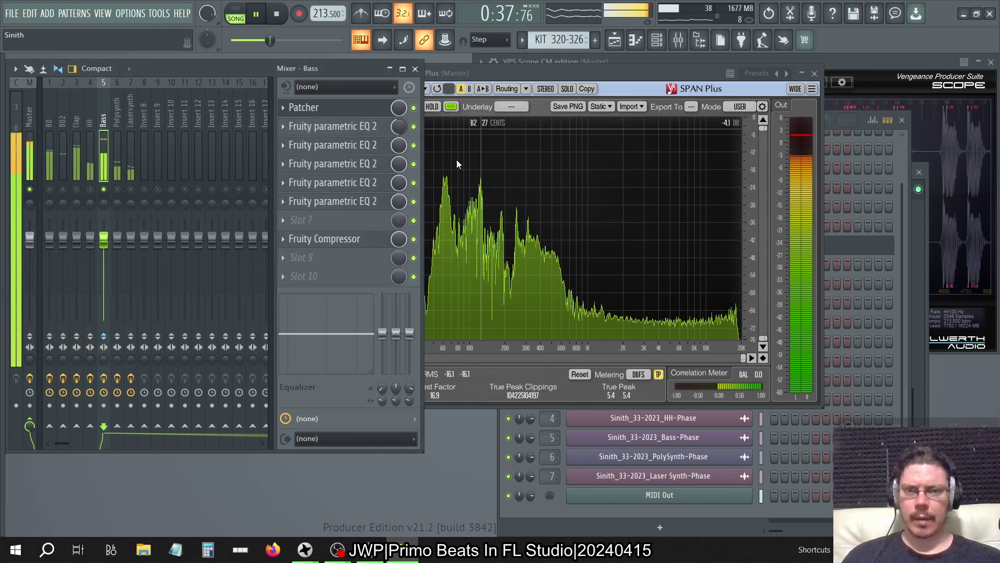
Delete the Fruity parametric EQ 2 from slot 6 of the Bass track.
{"action": "right_click", "coordinate": [286, 201]}
{"action": "left_click", "coordinate": [301, 229]}
{"action": "left_click", "coordinate": [543, 316]}
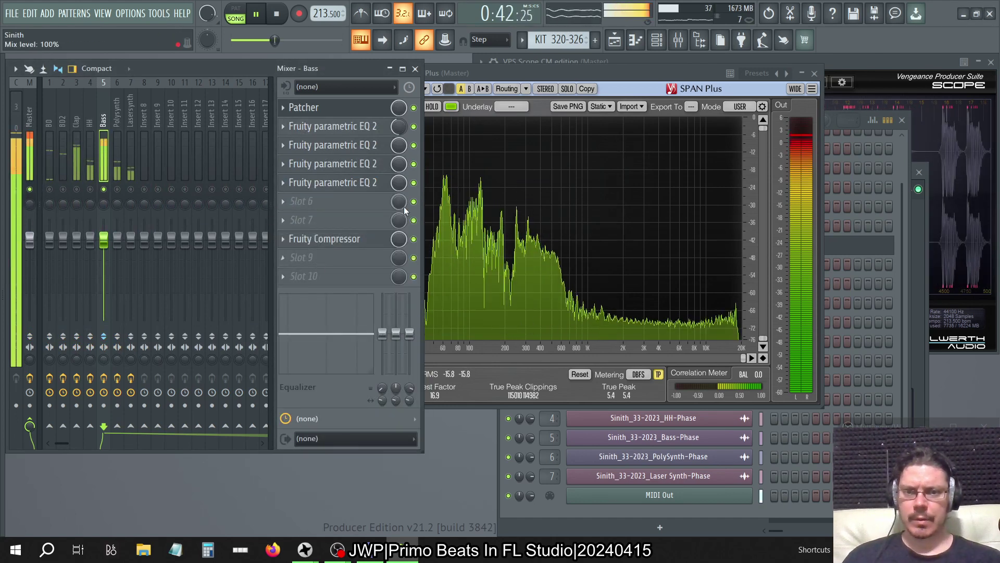
Set the main level of the Bass track's slot 5 Fruity parametric EQ 2 to 9.0 dB and close it.
{"action": "left_click", "coordinate": [323, 183]}
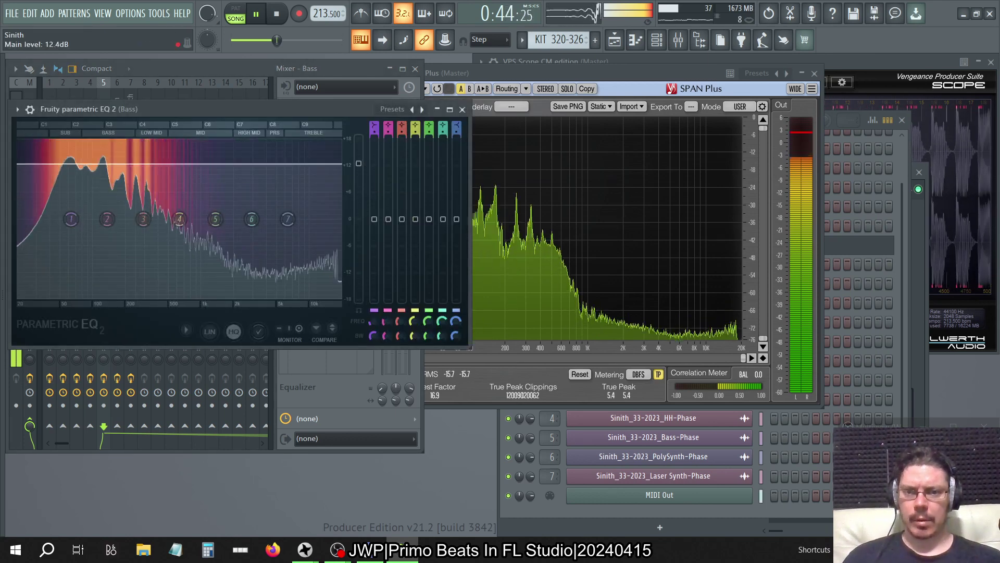
{"action": "left_click_drag", "start_coordinate": [358, 175], "coordinate": [359, 179]}
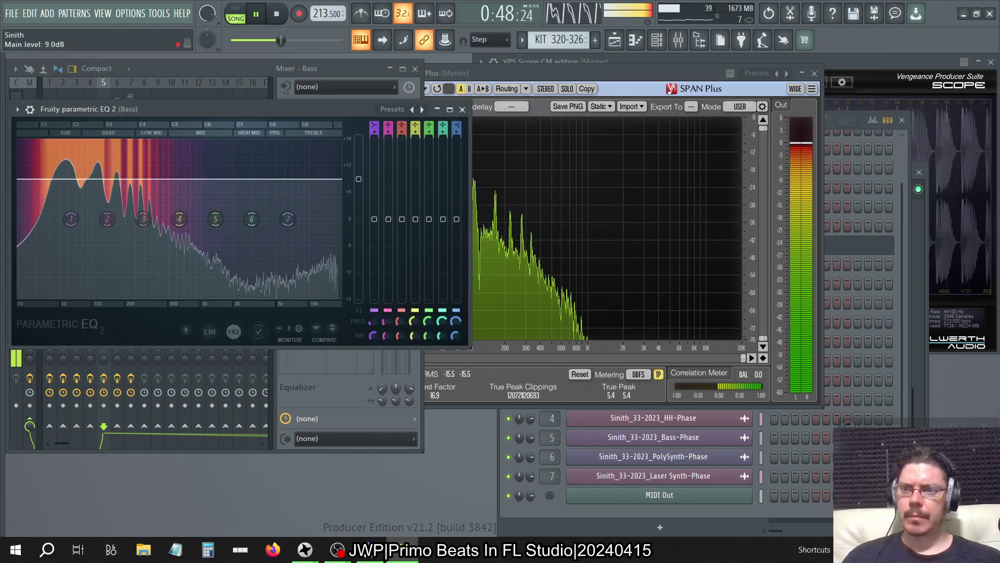
{"action": "left_click", "coordinate": [462, 109]}
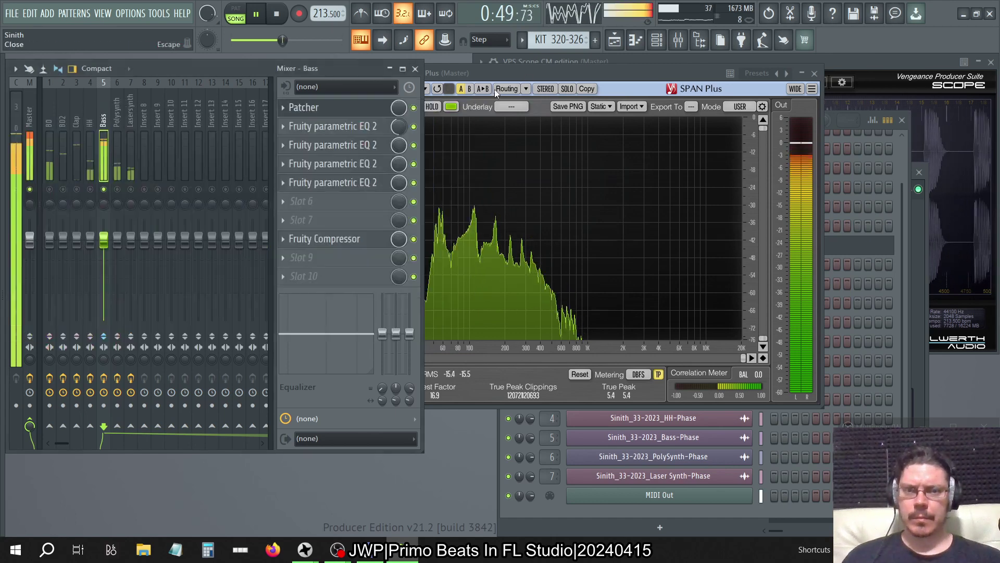
Compare the Bass waveform in VPS Scope with the track's lower parametric EQs bypassed and re-enabled.
{"action": "left_click", "coordinate": [540, 72]}
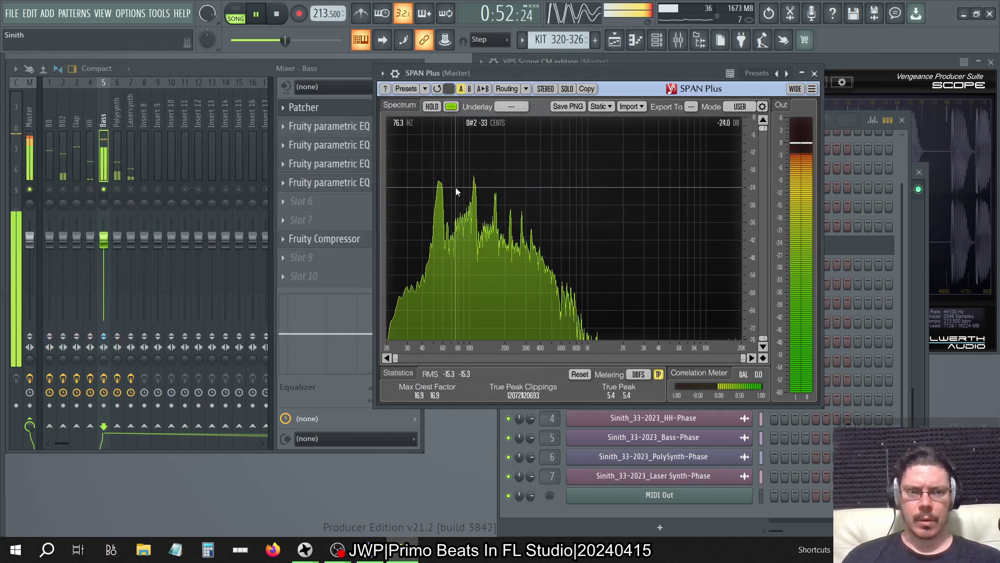
{"action": "left_click", "coordinate": [842, 67]}
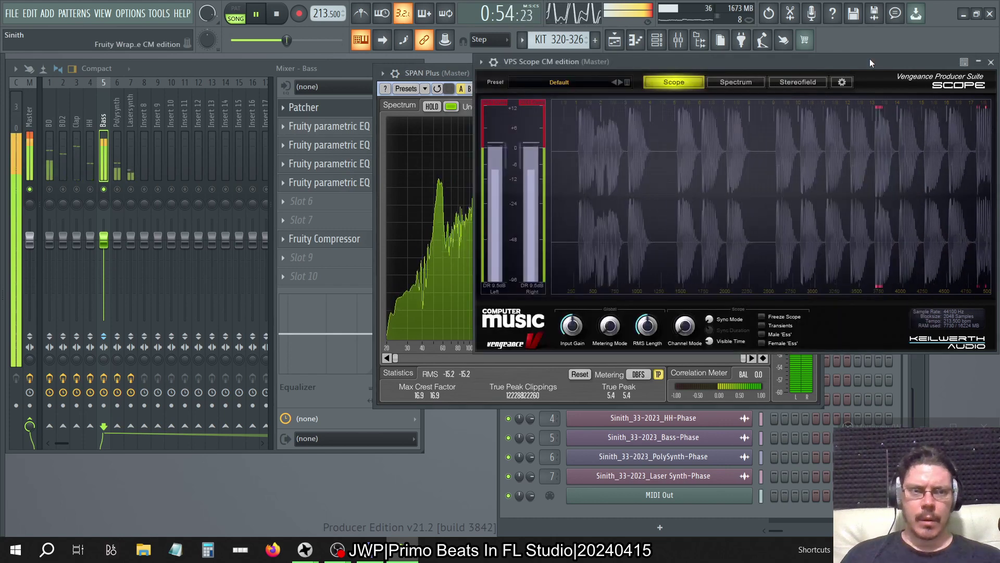
{"action": "left_click", "coordinate": [339, 69]}
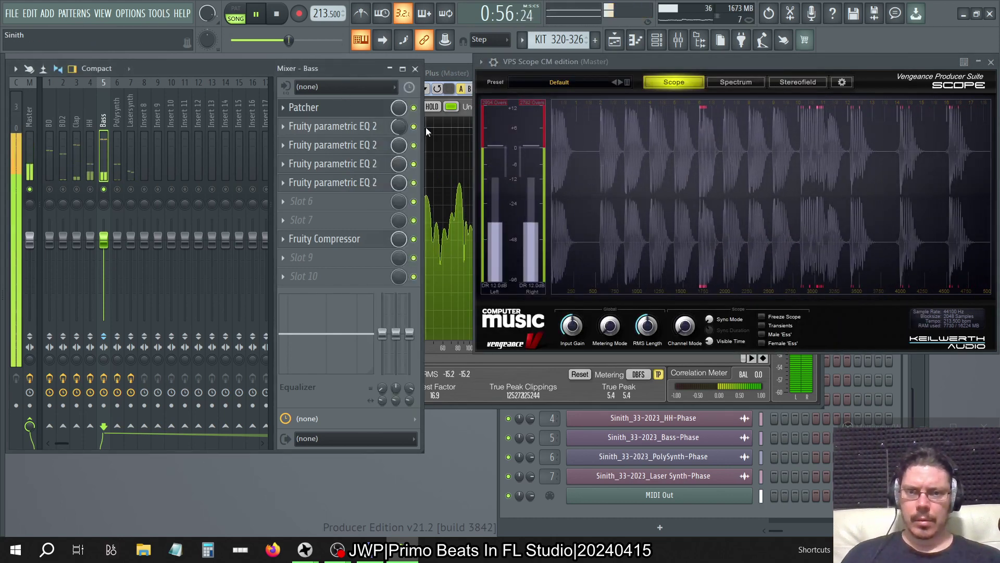
{"action": "left_click", "coordinate": [413, 164]}
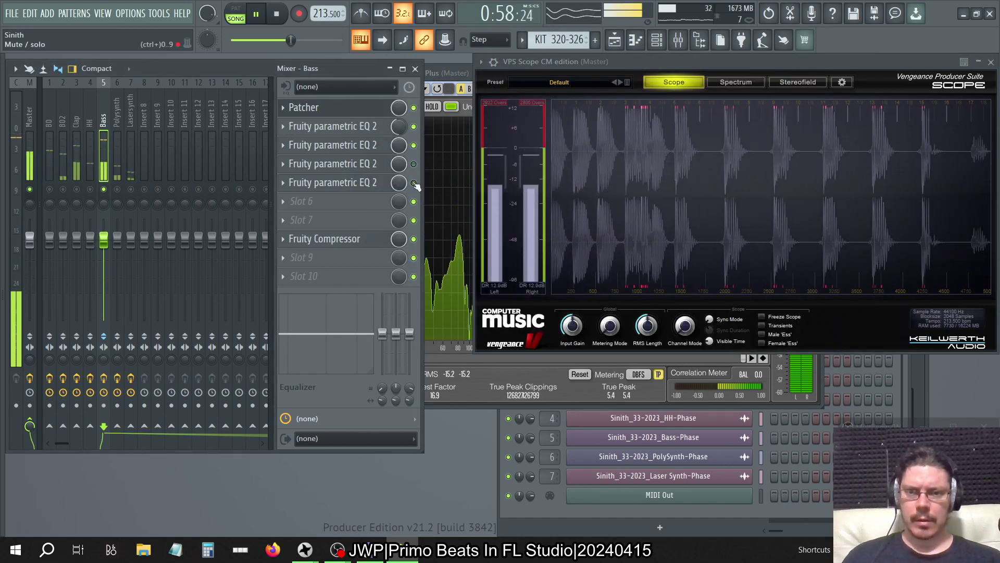
{"action": "left_click", "coordinate": [414, 182]}
{"action": "left_click", "coordinate": [414, 164]}
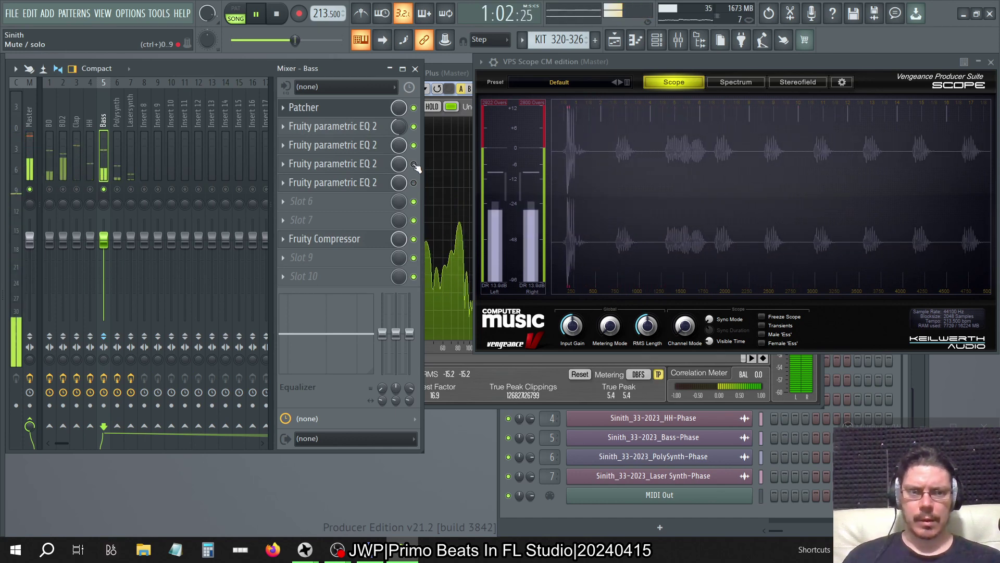
{"action": "left_click", "coordinate": [414, 146]}
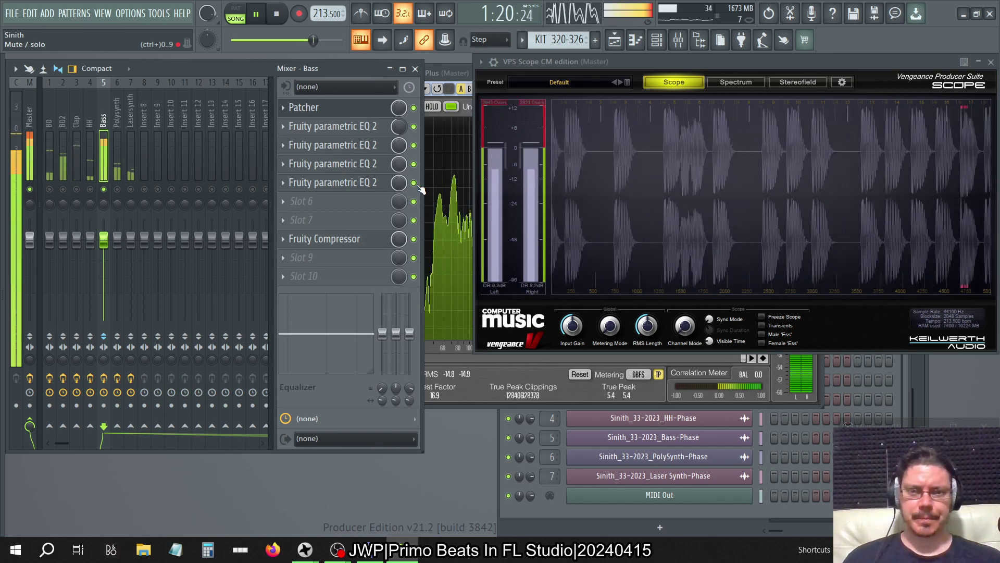
Set the main level of the Bass track's slot 5 Fruity parametric EQ 2 to 0.0 dB and close it.
{"action": "left_click", "coordinate": [364, 182]}
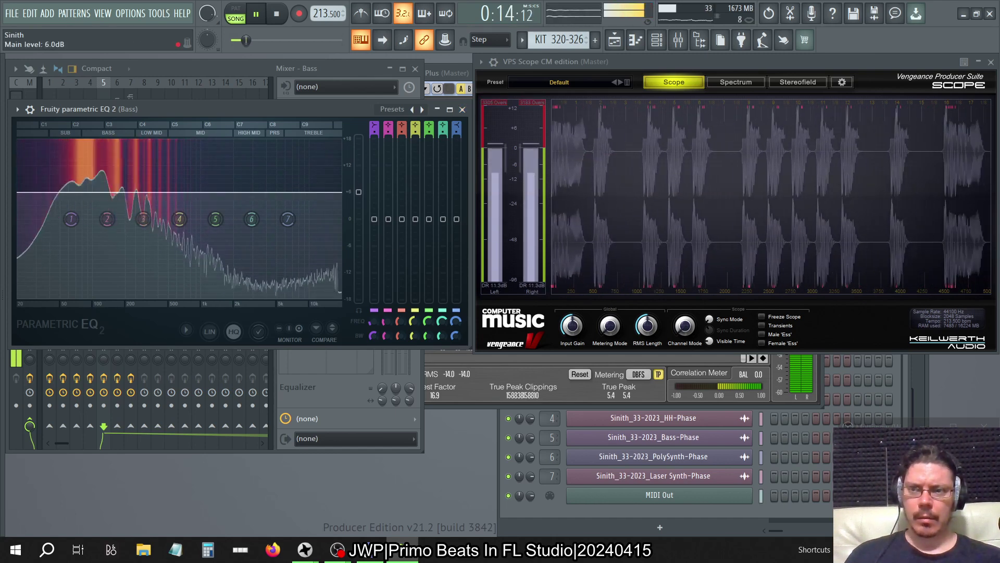
{"action": "left_click_drag", "start_coordinate": [359, 200], "coordinate": [359, 219]}
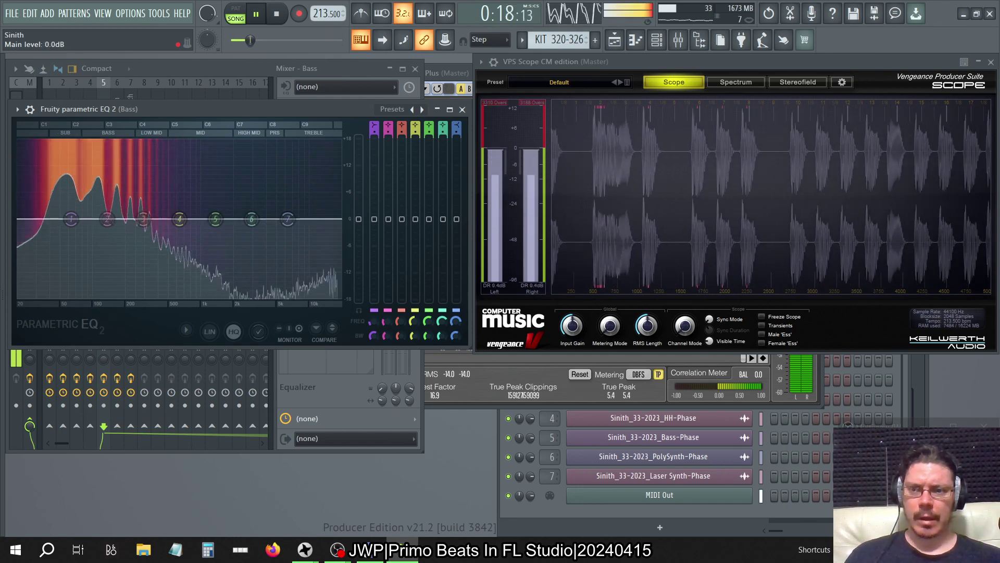
{"action": "left_click", "coordinate": [462, 109]}
Set the main level of the Bass track's slot 5 Fruity parametric EQ 2 to 4.4 dB and close both open EQ windows.
{"action": "left_click", "coordinate": [378, 165]}
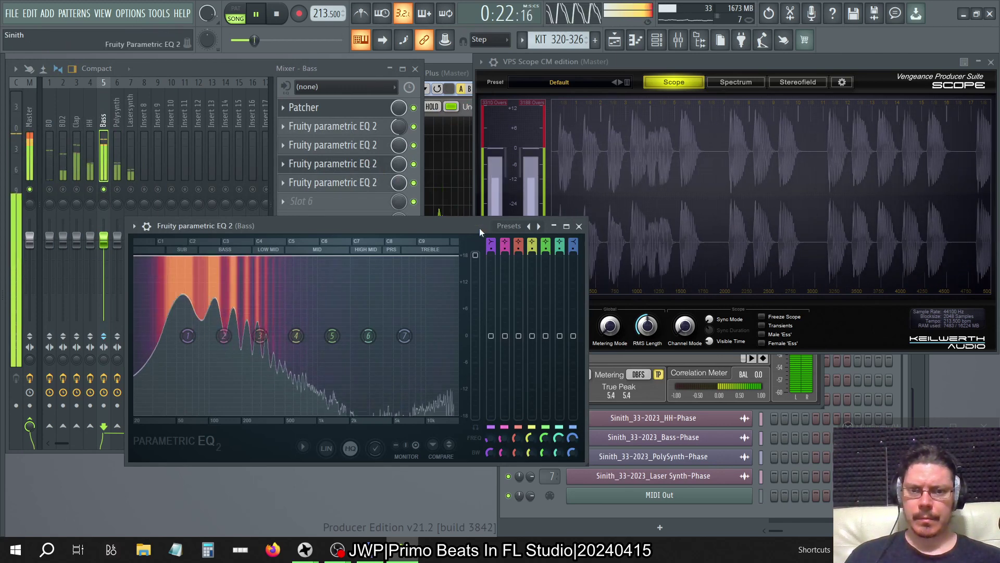
{"action": "left_click_drag", "start_coordinate": [479, 227], "coordinate": [363, 111]}
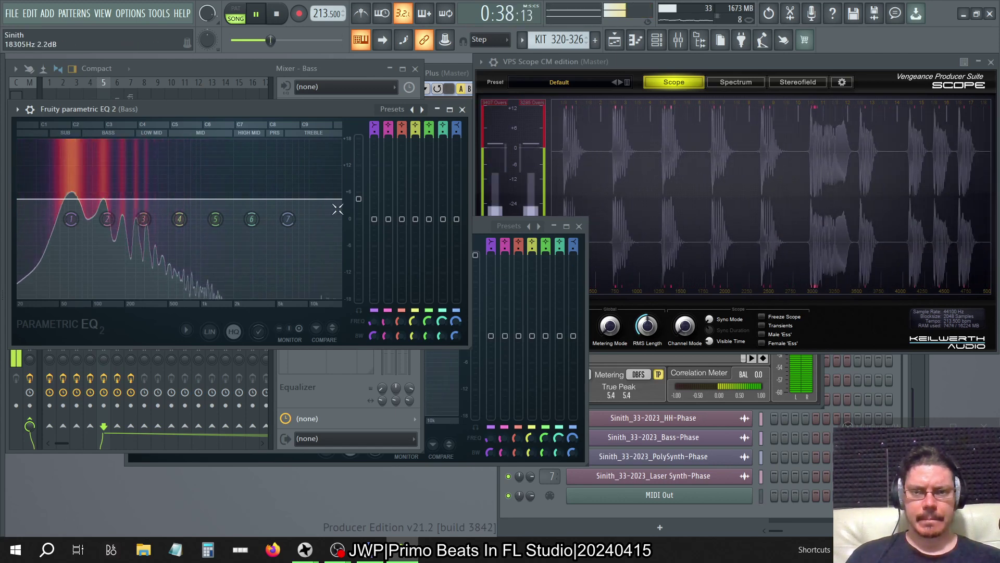
{"action": "left_click_drag", "start_coordinate": [359, 202], "coordinate": [358, 208]}
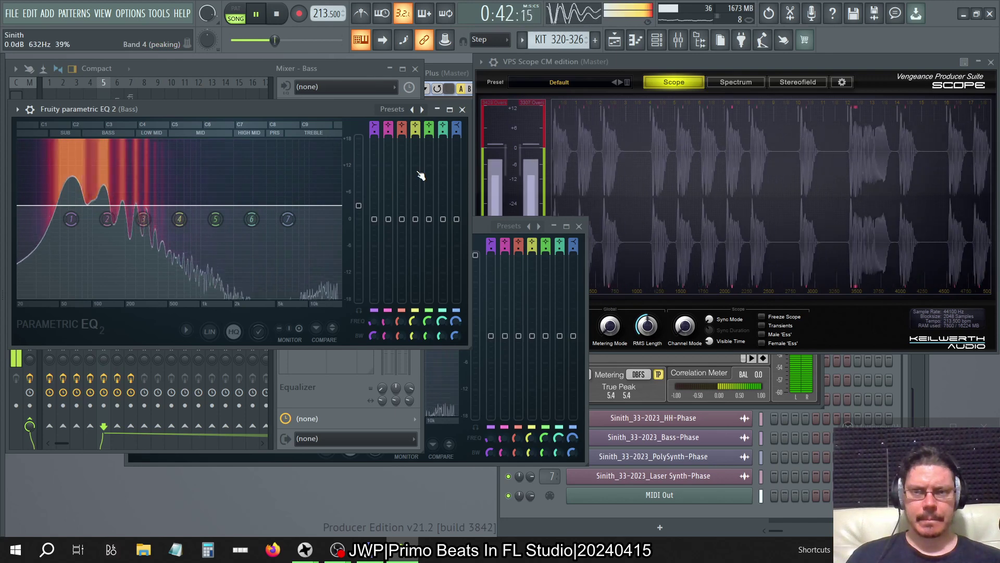
{"action": "left_click_drag", "start_coordinate": [358, 205], "coordinate": [358, 199]}
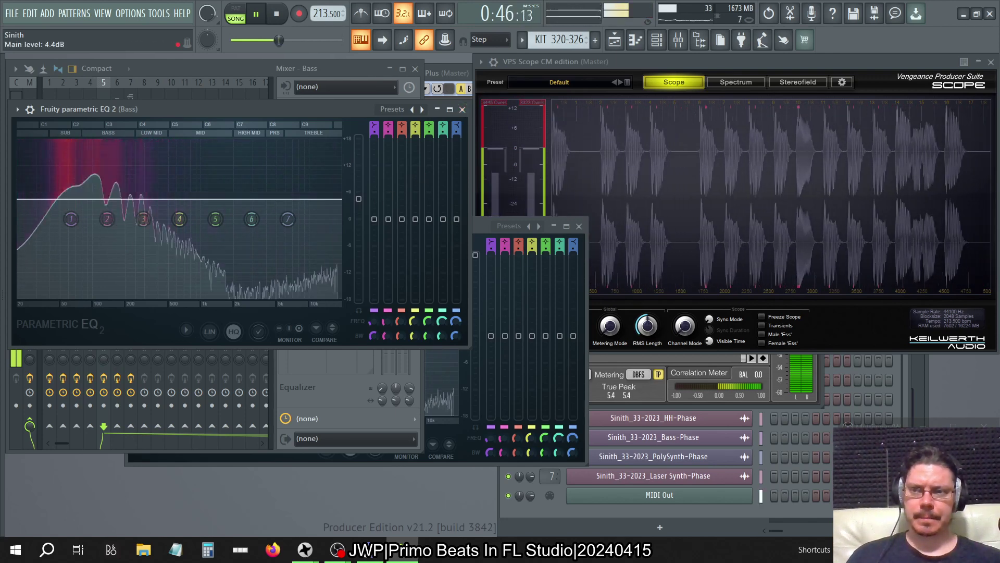
{"action": "left_click", "coordinate": [462, 110]}
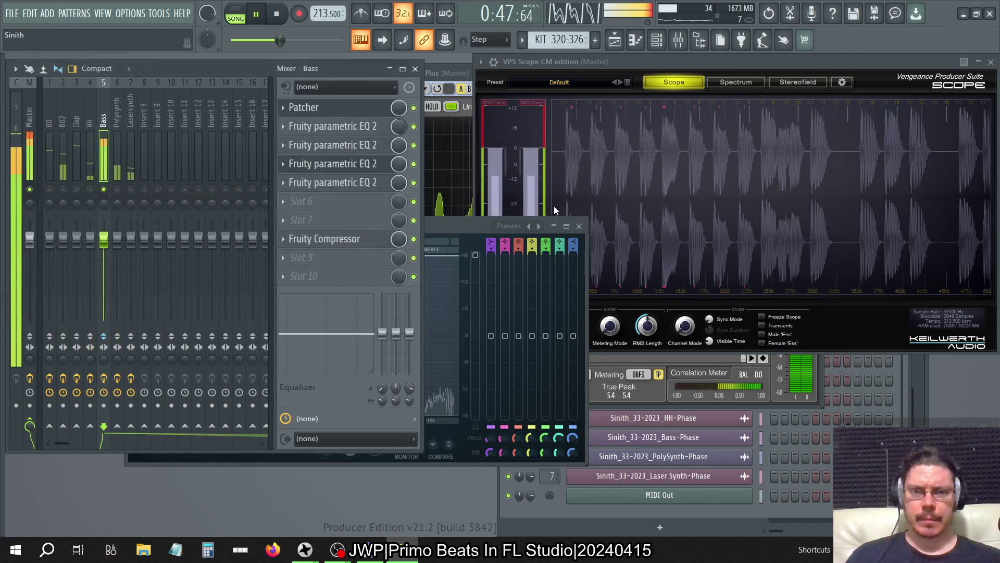
{"action": "left_click", "coordinate": [578, 226]}
Clear all open windows, reopen the mixer and load Fruity Balance into slot 9 of the Bass track.
{"action": "key", "text": "F12"}
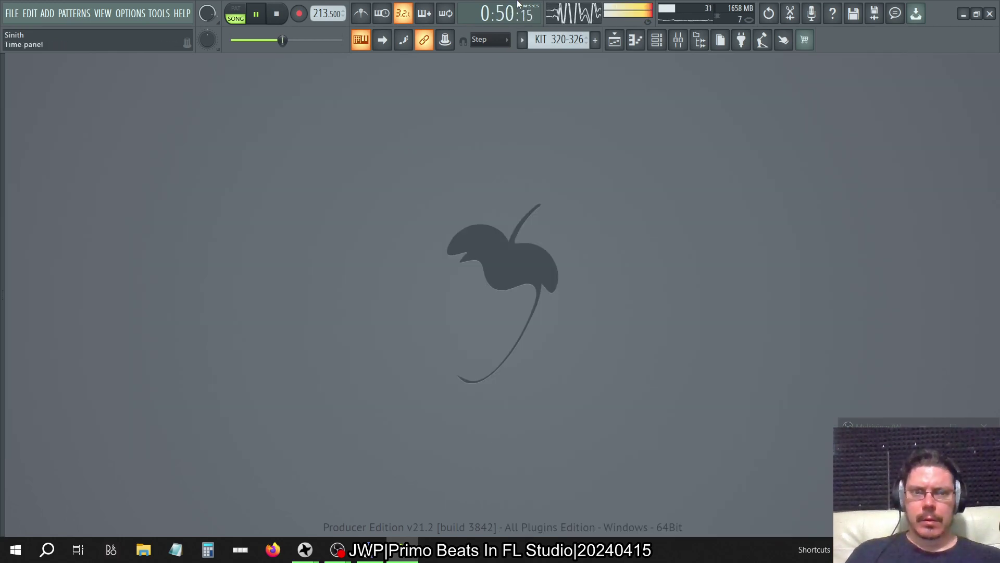
{"action": "left_click", "coordinate": [675, 41]}
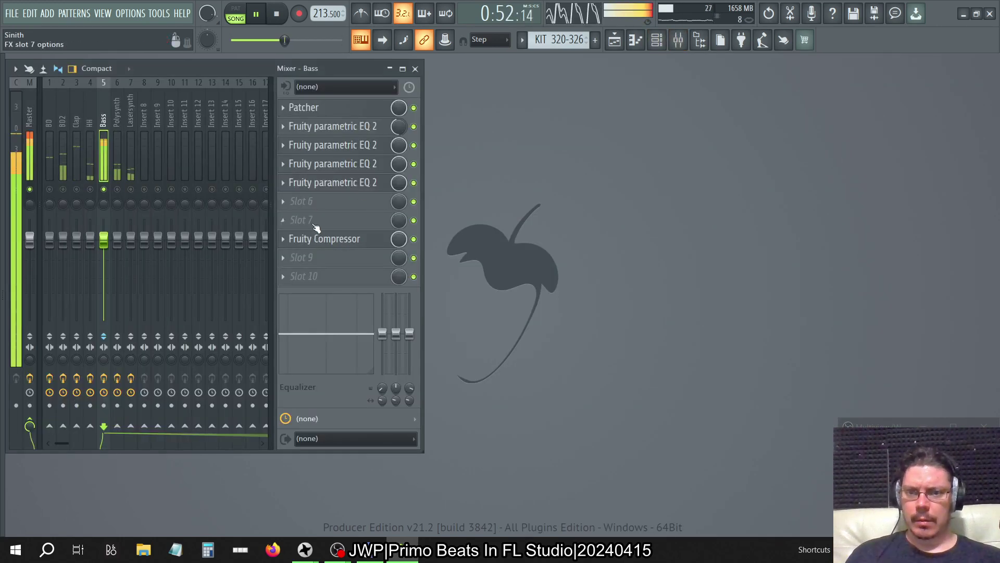
{"action": "left_click", "coordinate": [295, 254]}
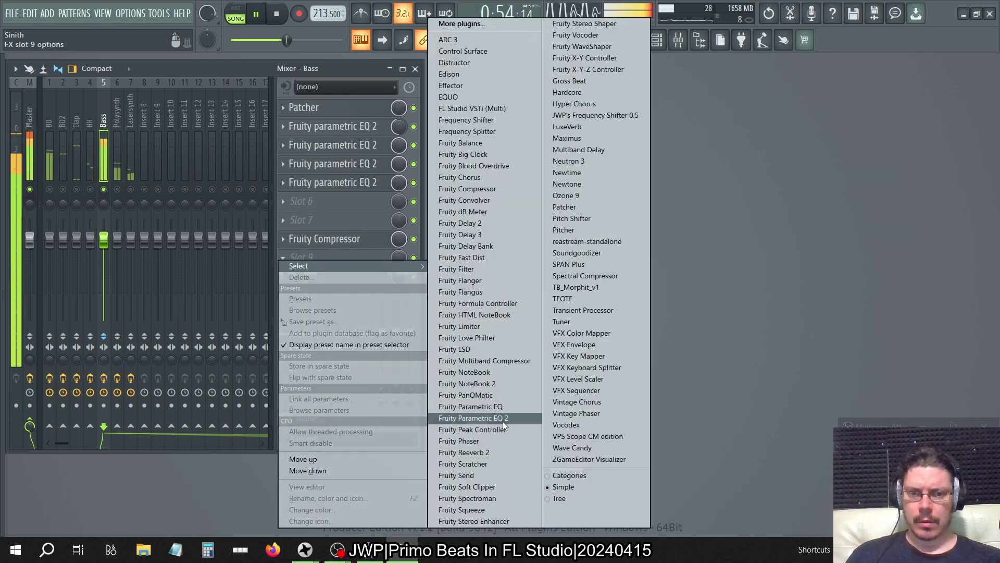
{"action": "left_click", "coordinate": [501, 143]}
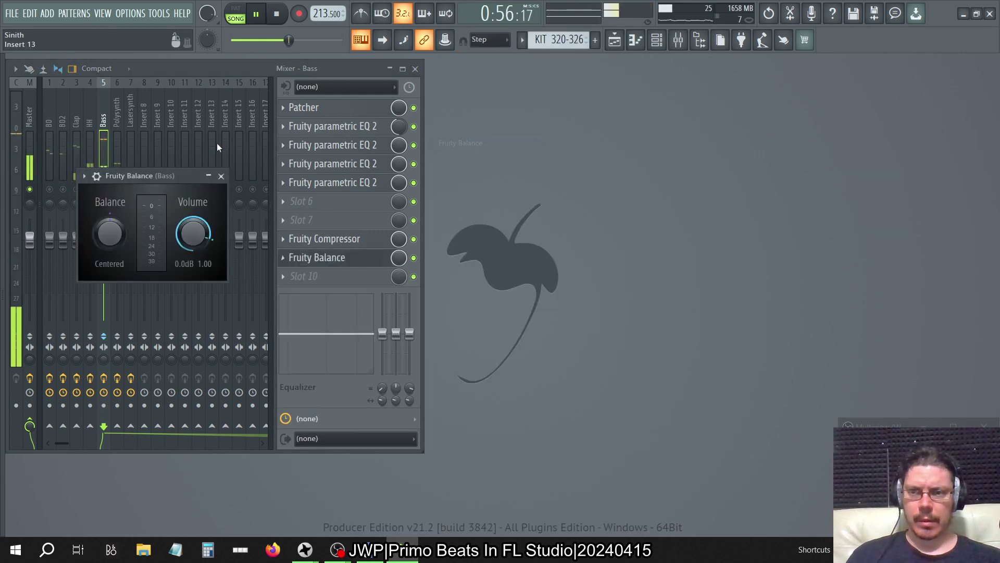
Open the Master track's SPAN Plus analyzer and bring back the Bass track's Fruity Balance window.
{"action": "left_click", "coordinate": [31, 98]}
{"action": "left_click", "coordinate": [327, 258]}
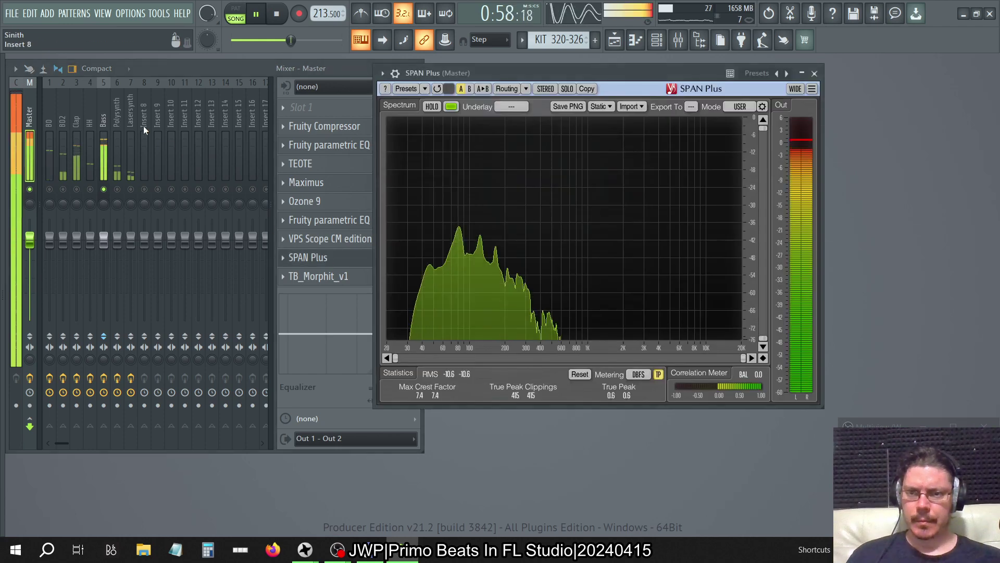
{"action": "left_click", "coordinate": [106, 117]}
{"action": "left_click", "coordinate": [320, 258]}
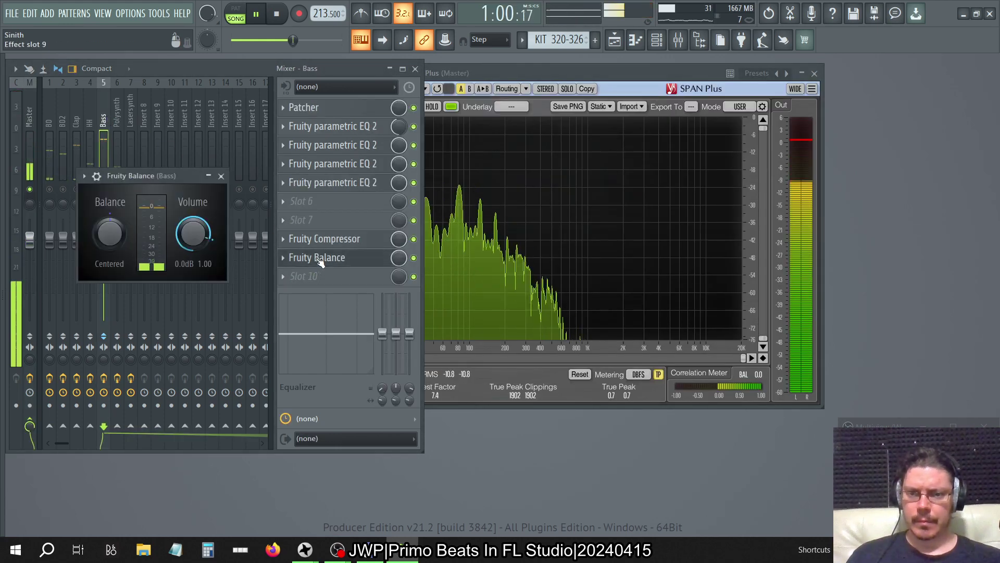
Place the Fruity Balance window beside SPAN Plus and set its volume to -9.0 dB.
{"action": "left_click_drag", "start_coordinate": [183, 186], "coordinate": [908, 277]}
{"action": "left_click", "coordinate": [646, 79]}
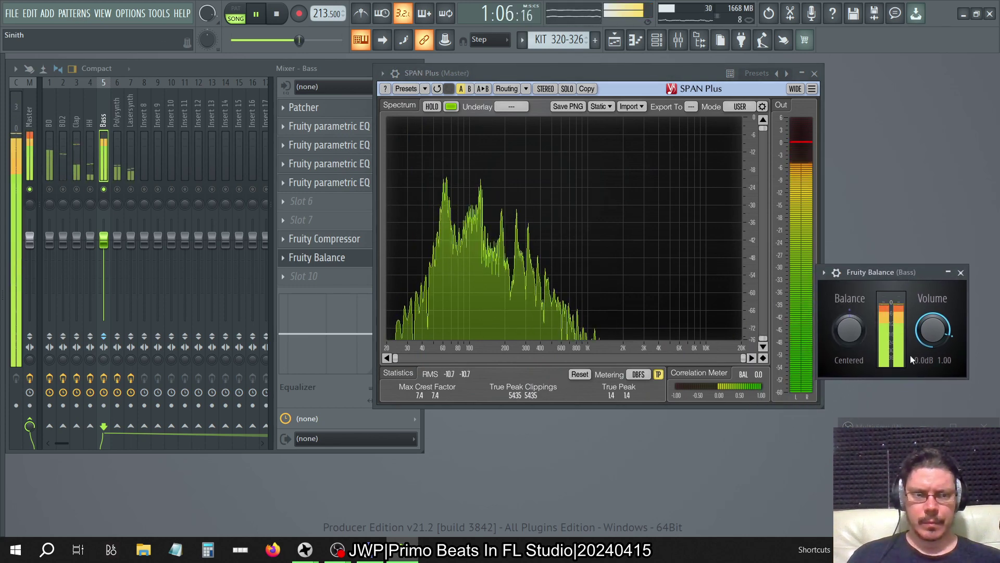
{"action": "left_click_drag", "start_coordinate": [933, 329], "coordinate": [932, 384]}
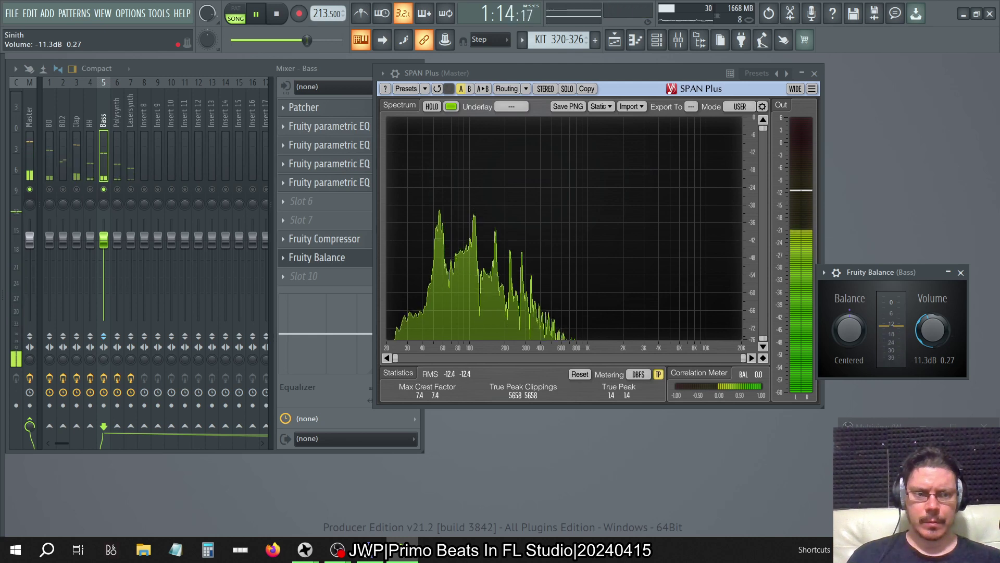
{"action": "left_click_drag", "start_coordinate": [933, 383], "coordinate": [933, 374]}
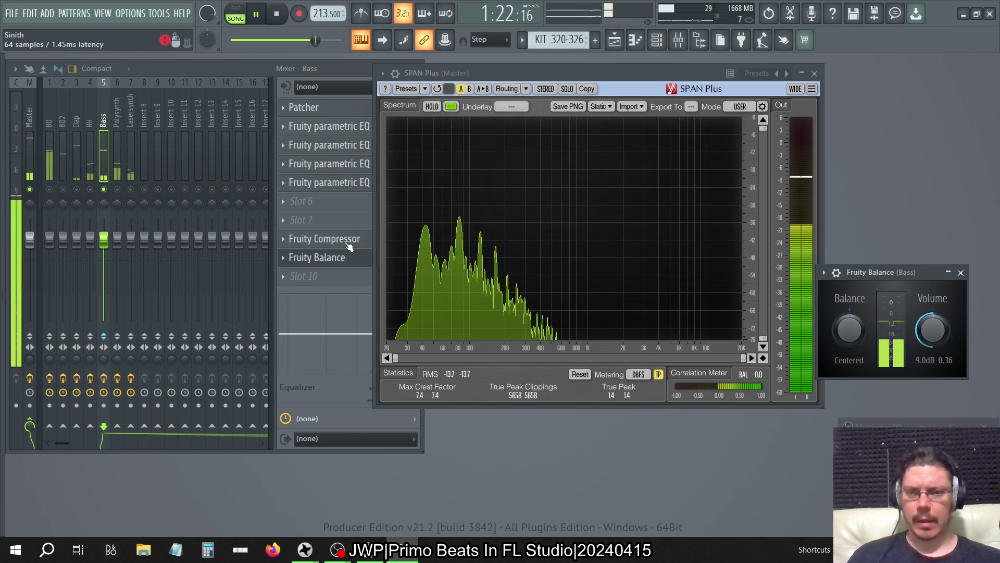
Set the main level of the Bass track's slot 5 Fruity parametric EQ 2 to 3.0 dB, recheck it and close the EQ.
{"action": "left_click", "coordinate": [336, 182]}
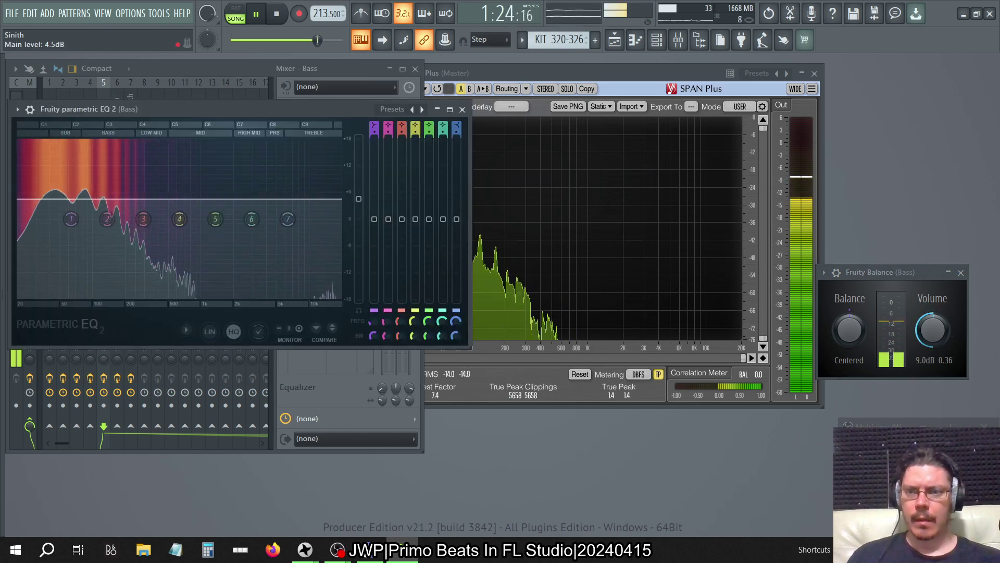
{"action": "left_click_drag", "start_coordinate": [359, 198], "coordinate": [358, 206]}
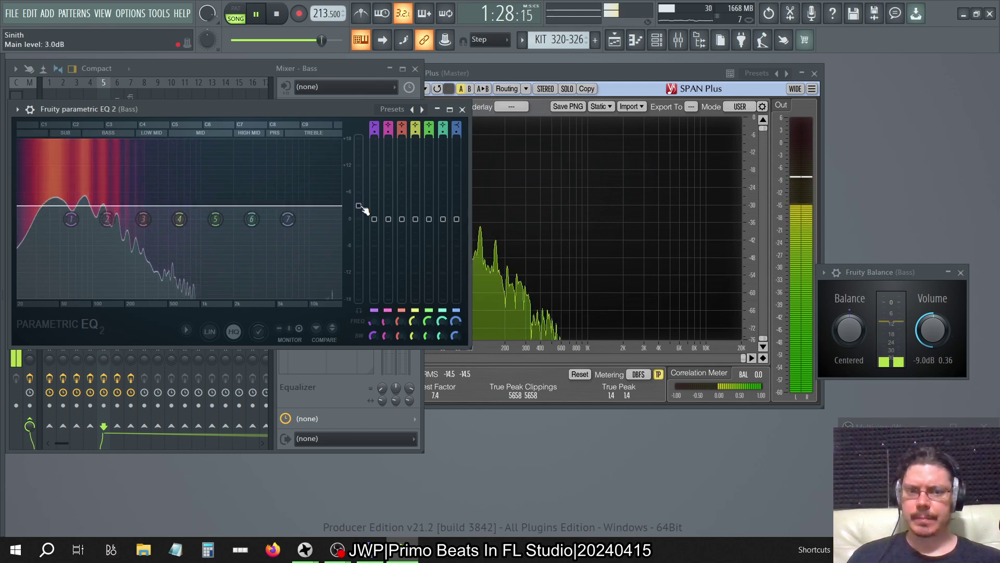
{"action": "left_click", "coordinate": [463, 108]}
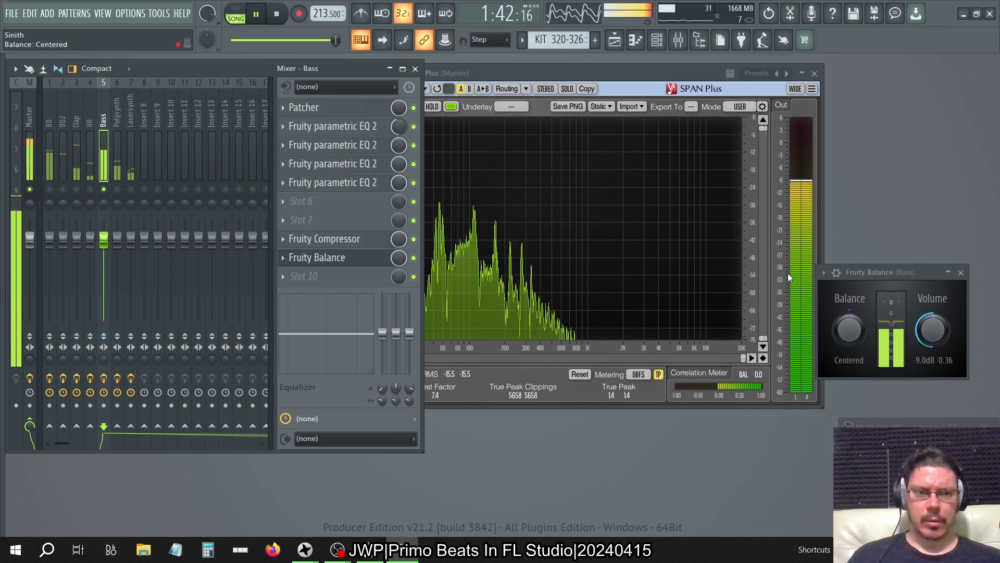
{"action": "left_click", "coordinate": [348, 178]}
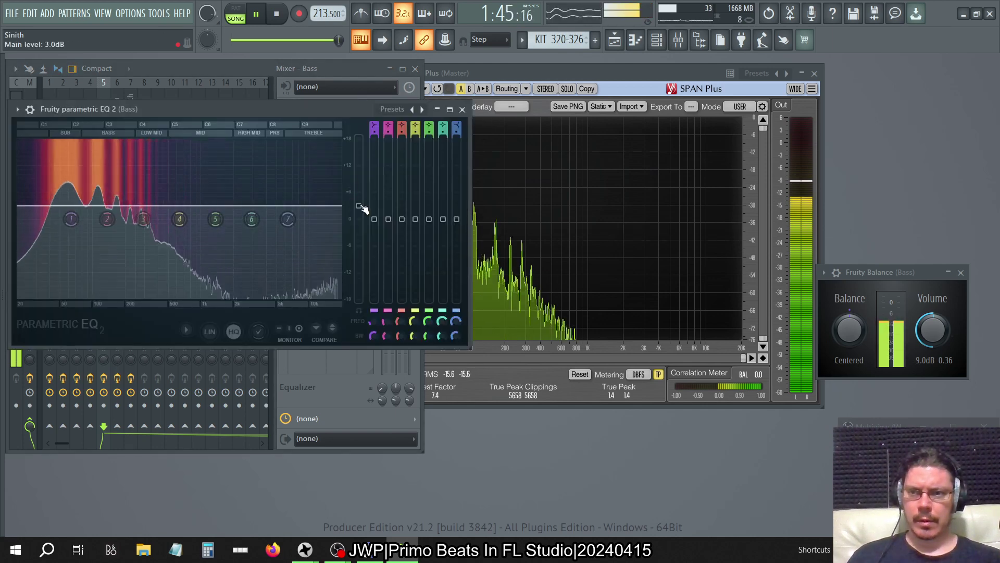
{"action": "left_click", "coordinate": [462, 109]}
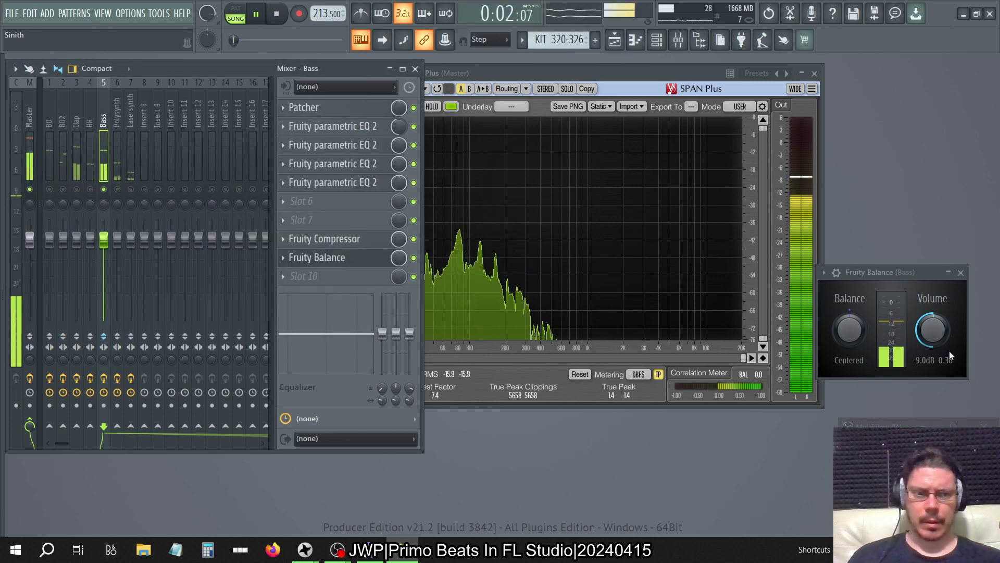
Examine the bass spectrum in the Master's SPAN Plus analyzer and briefly open the Bass track's Patcher.
{"action": "left_click", "coordinate": [643, 77]}
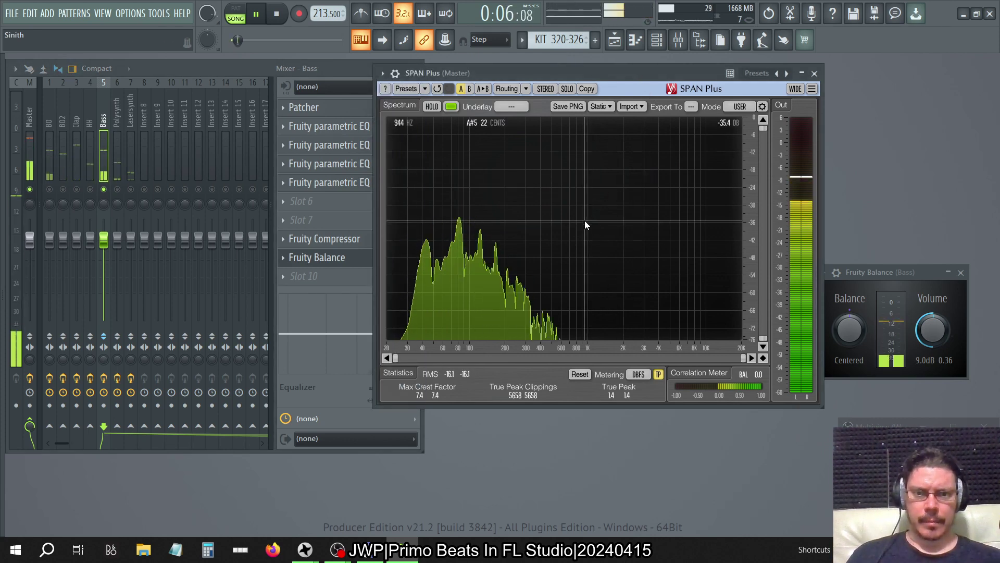
{"action": "left_click", "coordinate": [346, 114]}
{"action": "left_click", "coordinate": [347, 115]}
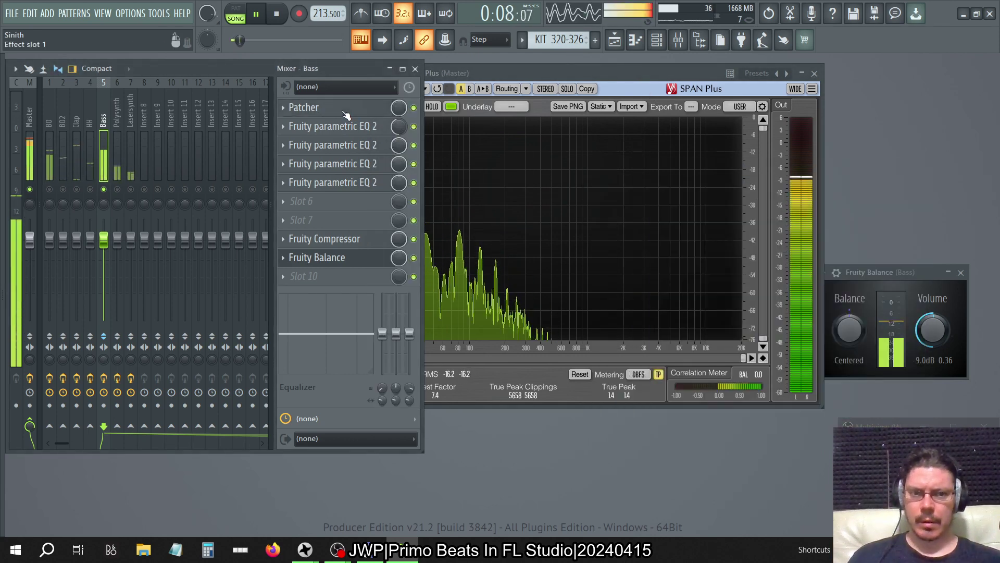
Move the Bass track's Fruity Compressor up from slot 8 to slot 7.
{"action": "left_click", "coordinate": [673, 81]}
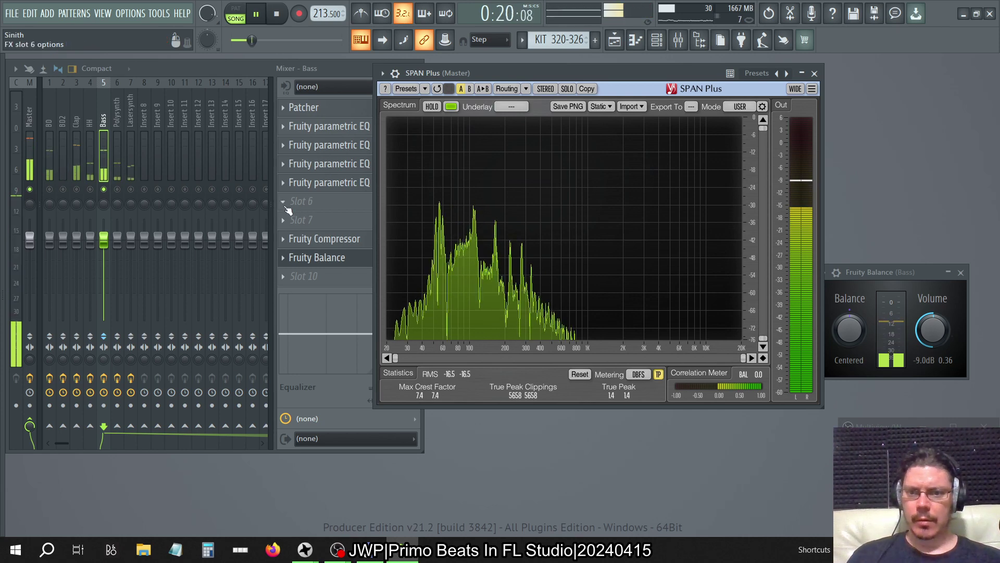
{"action": "left_click", "coordinate": [283, 239]}
{"action": "left_click", "coordinate": [319, 443]}
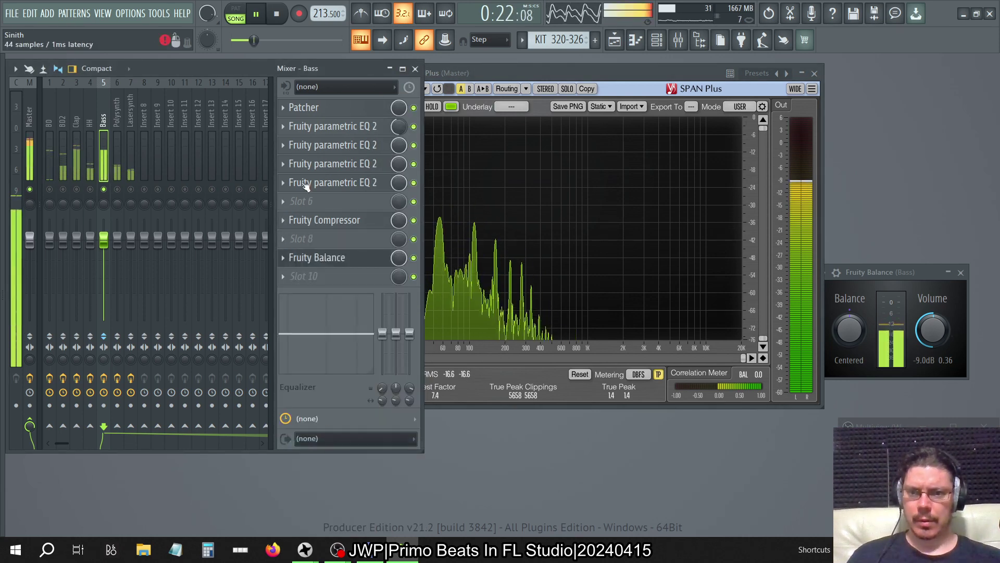
Load TEOTE into slot 8 of the Bass track, apply its Bass Taming preset and bring SPAN Plus forward.
{"action": "left_click", "coordinate": [284, 238]}
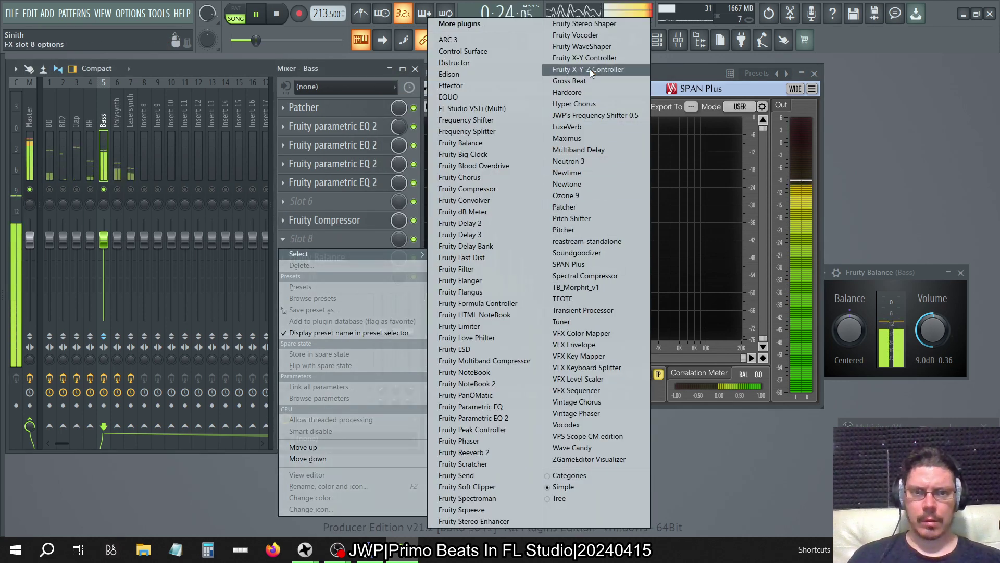
{"action": "left_click", "coordinate": [584, 298]}
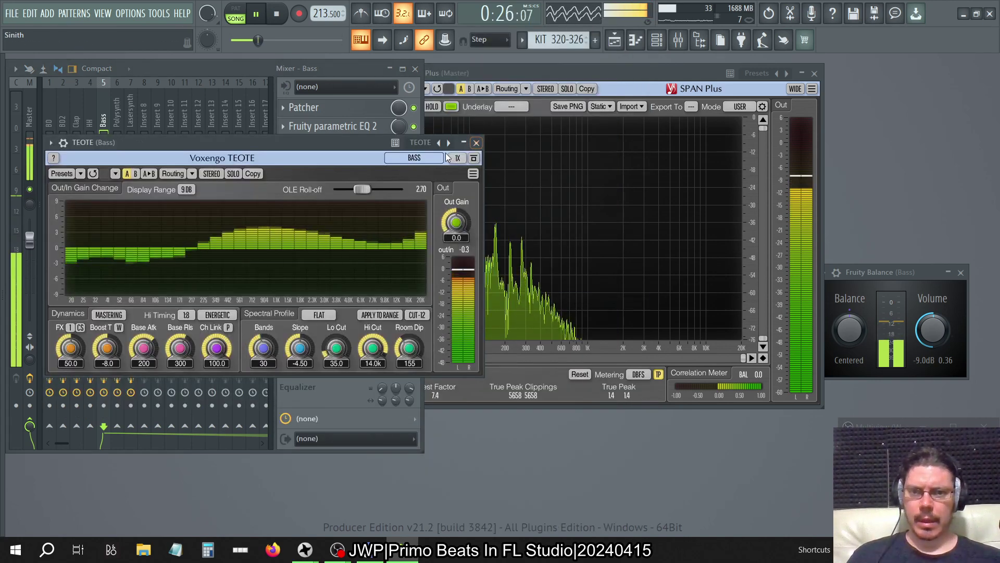
{"action": "right_click", "coordinate": [441, 149]}
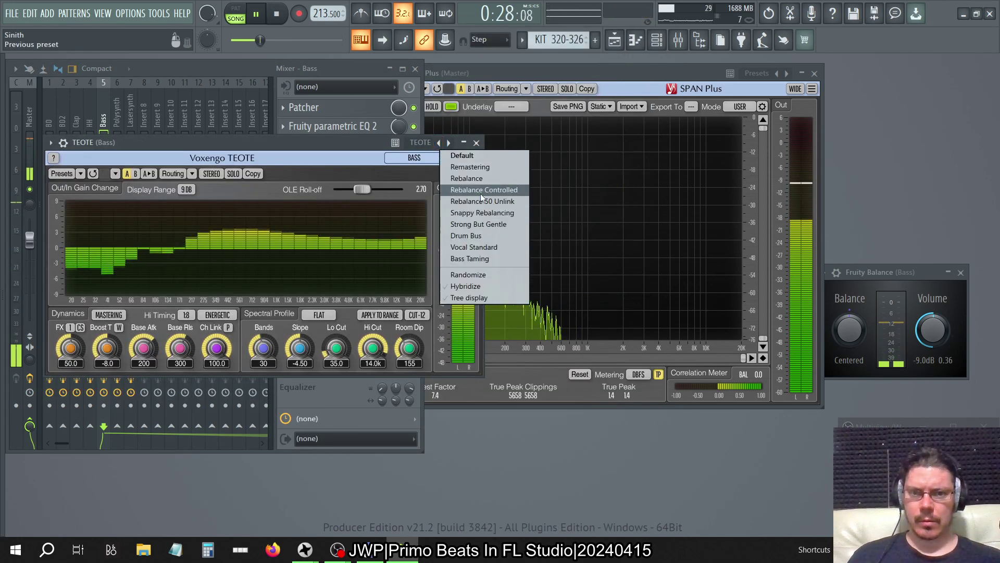
{"action": "left_click", "coordinate": [470, 258]}
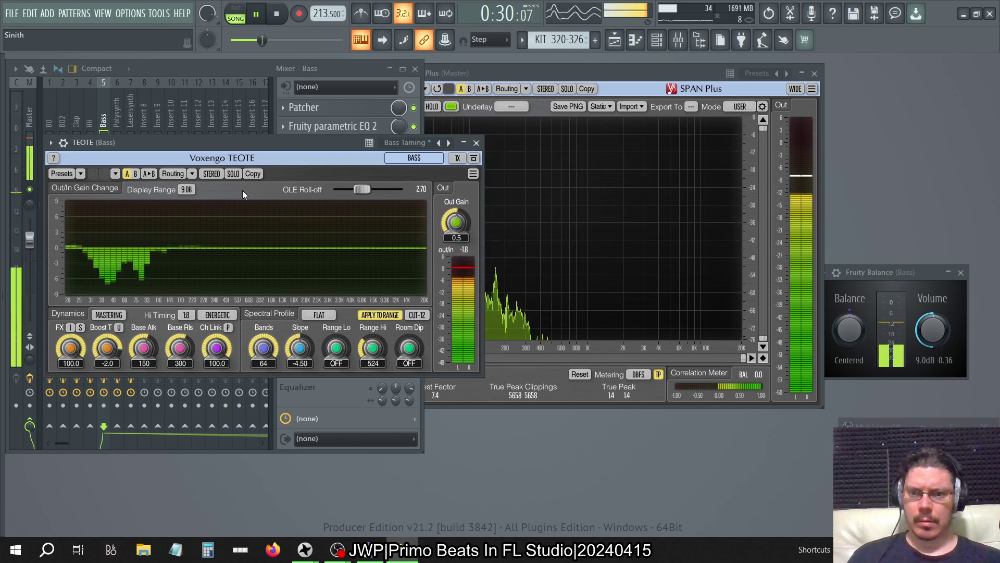
{"action": "left_click", "coordinate": [536, 74]}
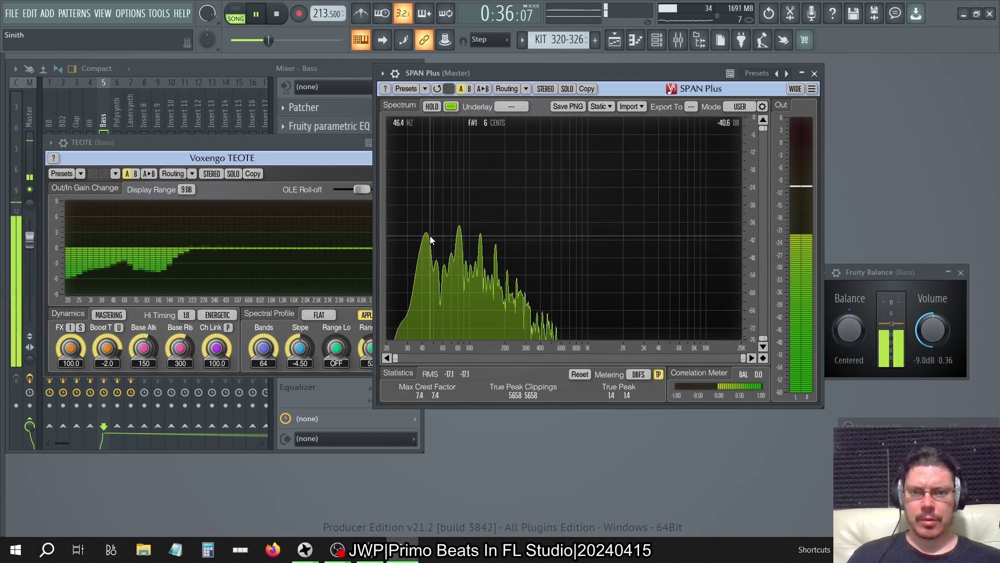
Try narrower bandwidths for the band 1 high pass in Patcher's MIDI EQ, reset the bandwidth and close the EQ.
{"action": "left_click", "coordinate": [347, 107]}
{"action": "left_click", "coordinate": [797, 233]}
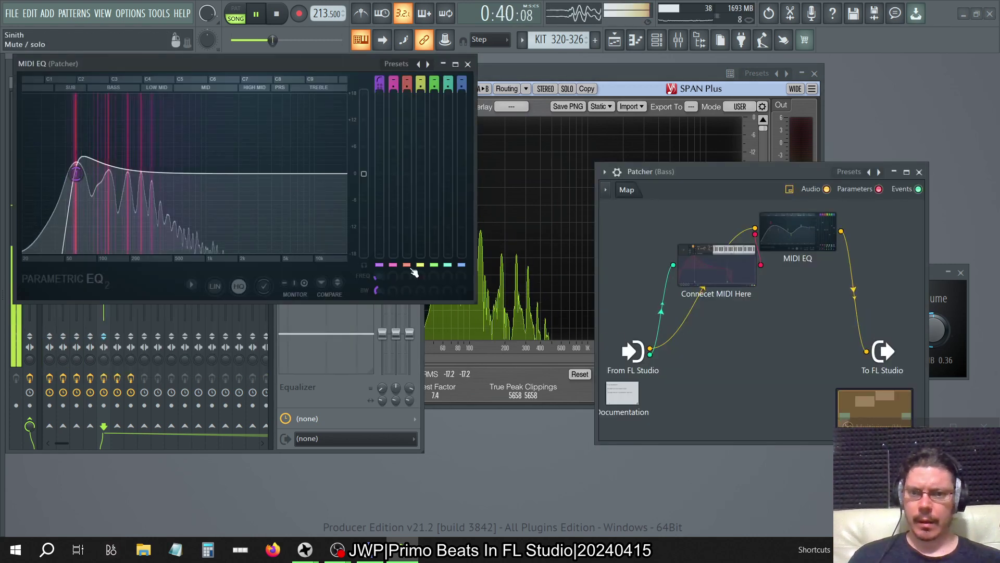
{"action": "left_click_drag", "start_coordinate": [380, 291], "coordinate": [381, 312]}
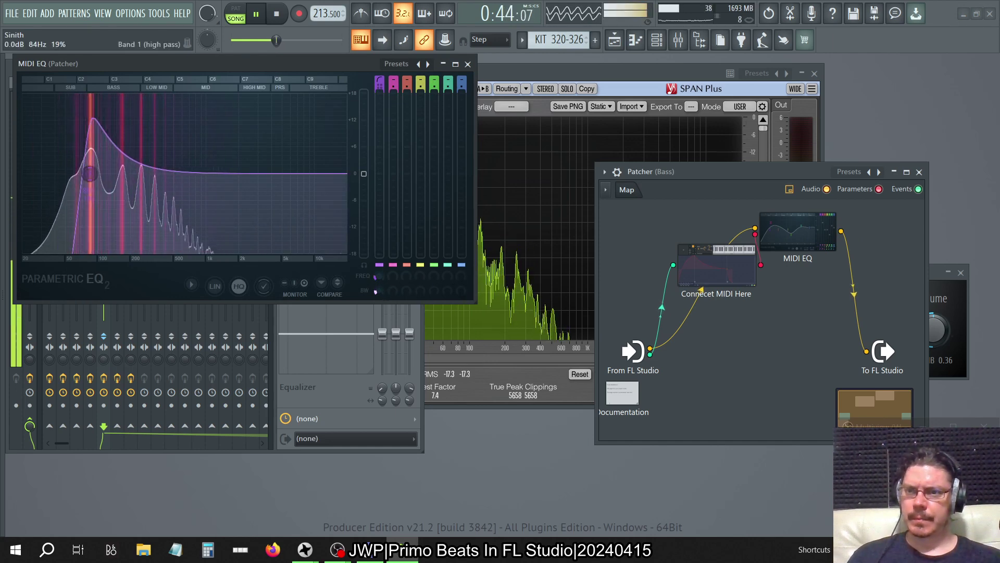
{"action": "left_click_drag", "start_coordinate": [90, 174], "coordinate": [76, 176]}
{"action": "scroll", "coordinate": [71, 173], "scroll_direction": "down", "scroll_amount": 1}
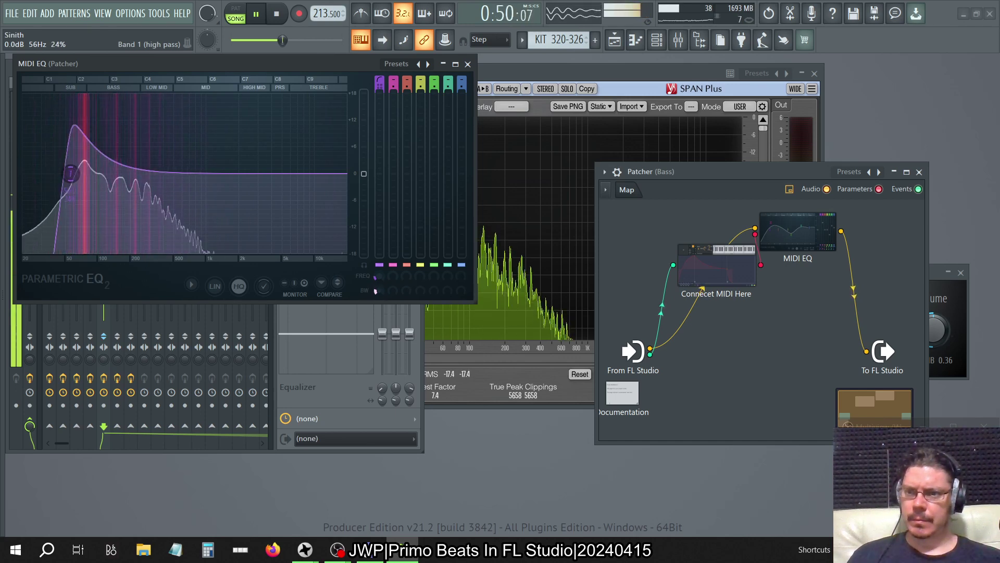
{"action": "left_click", "coordinate": [401, 297]}
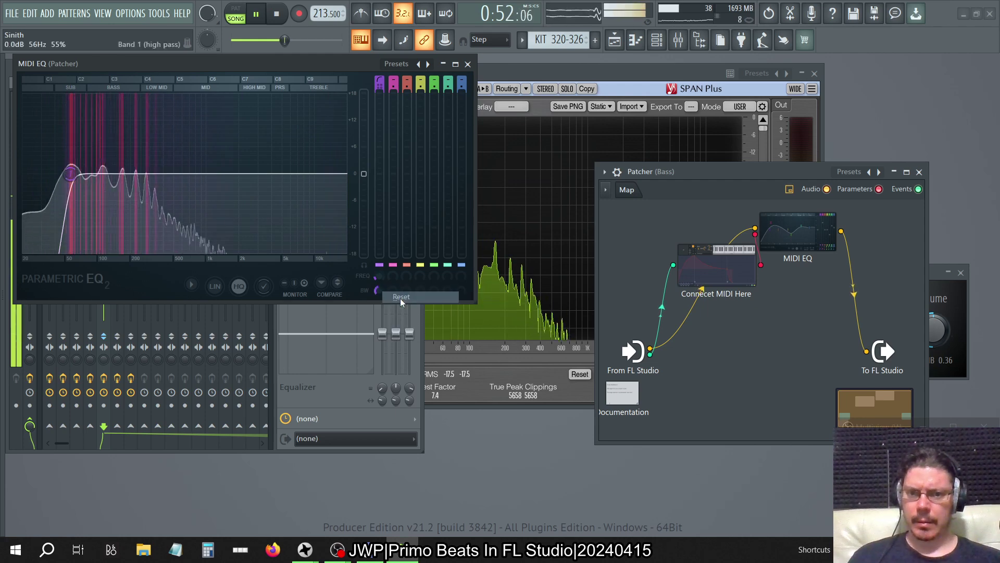
{"action": "left_click", "coordinate": [468, 64]}
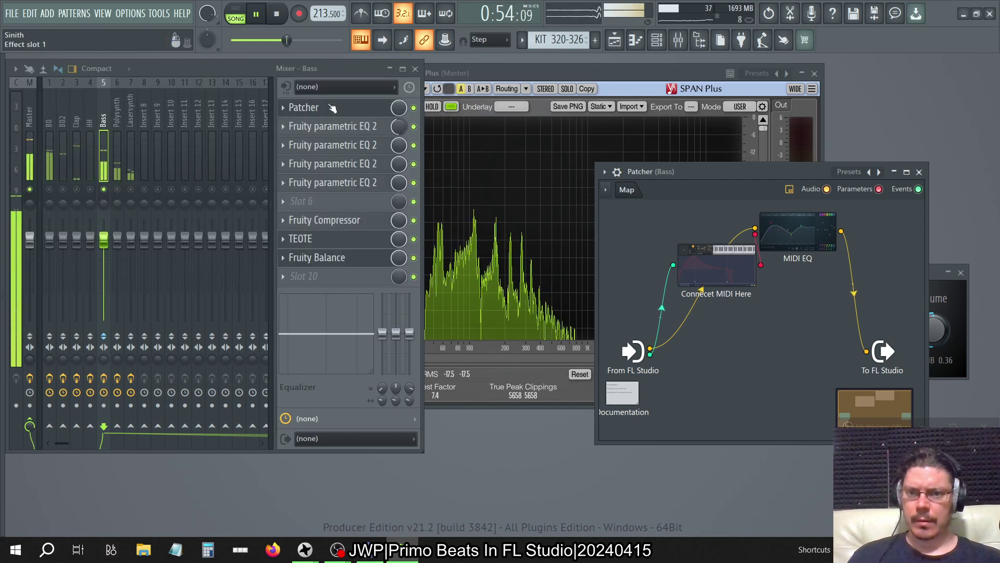
Move Patcher from slot 1 to slot 7 of the Bass track, between Fruity Compressor and TEOTE, and bring SPAN Plus forward.
{"action": "left_click_drag", "start_coordinate": [332, 108], "coordinate": [332, 220]}
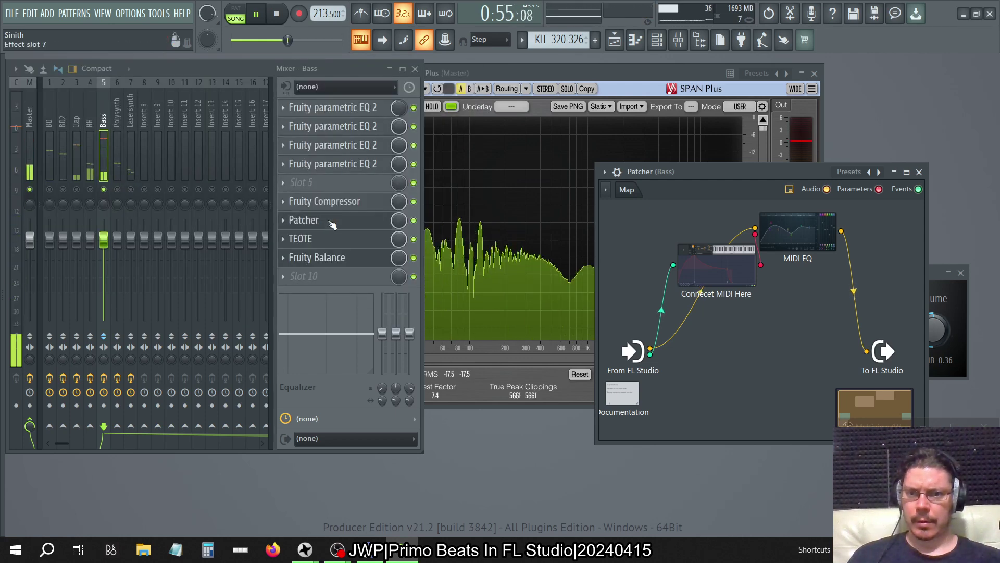
{"action": "left_click", "coordinate": [516, 74]}
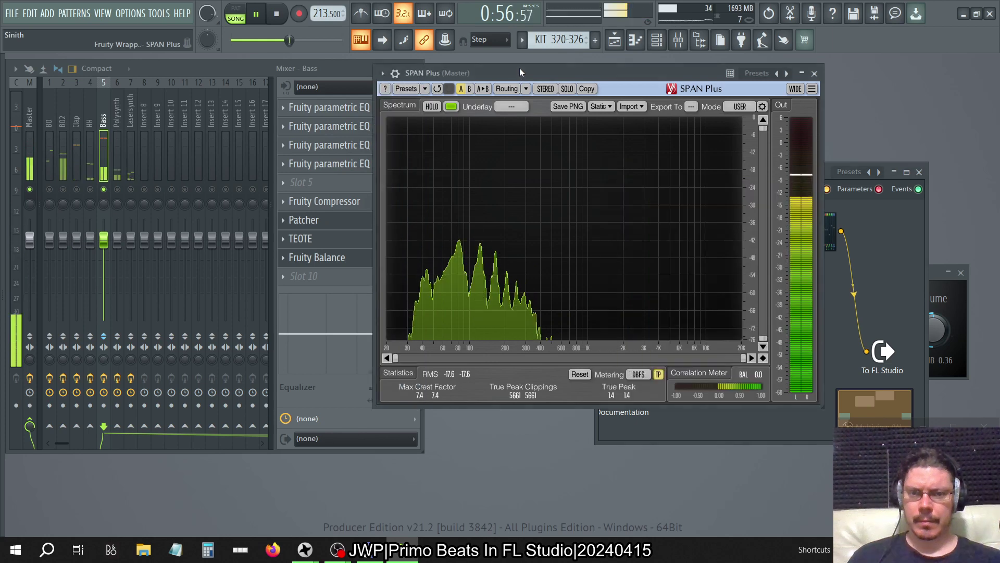
Narrow the band 1 high-pass bandwidth in Patcher's MIDI EQ to add a resonant peak at the cutoff, and close the EQ.
{"action": "left_click", "coordinate": [339, 228]}
{"action": "left_click", "coordinate": [340, 228]}
{"action": "left_click", "coordinate": [755, 250]}
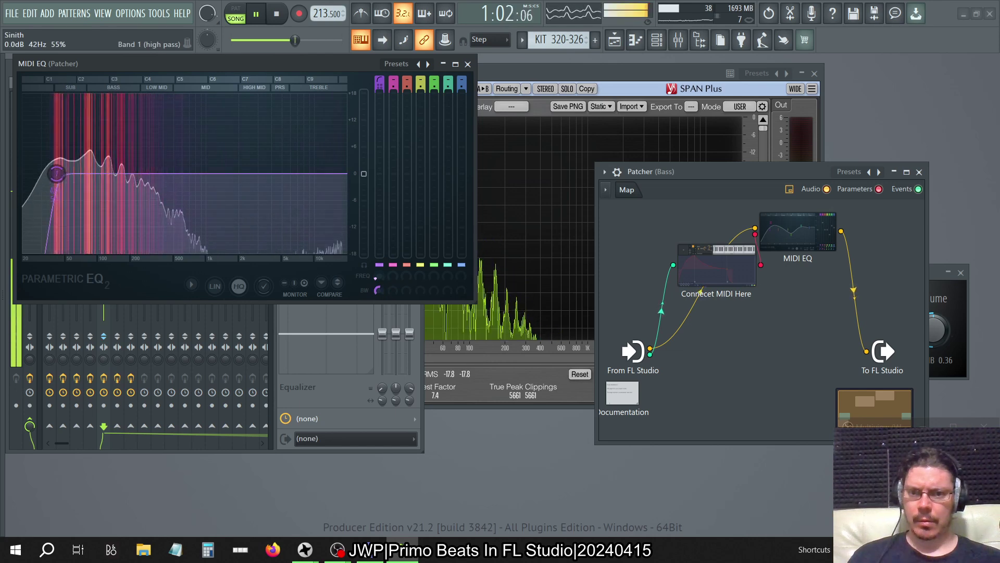
{"action": "scroll", "coordinate": [76, 173], "scroll_direction": "down", "scroll_amount": 2}
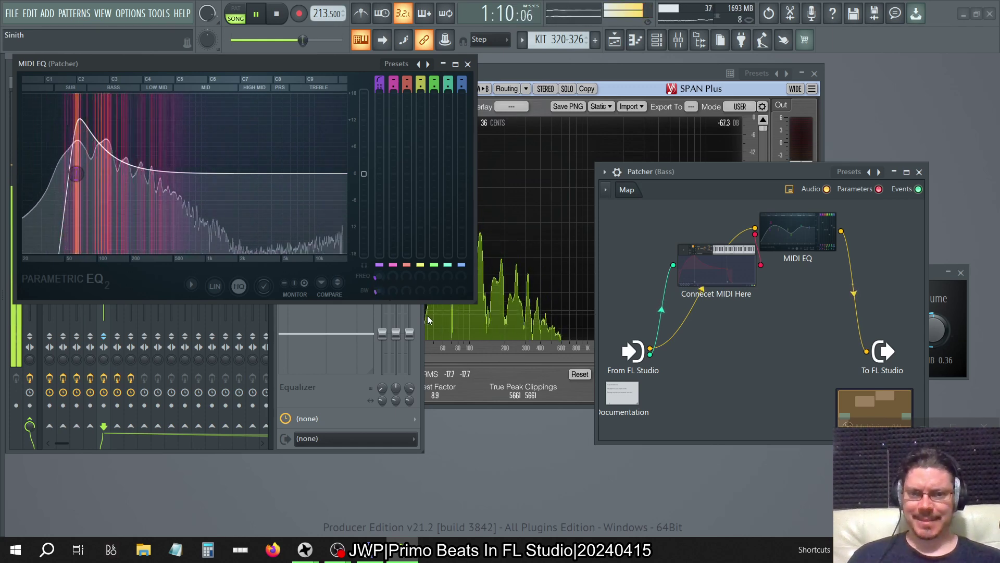
{"action": "left_click", "coordinate": [467, 64]}
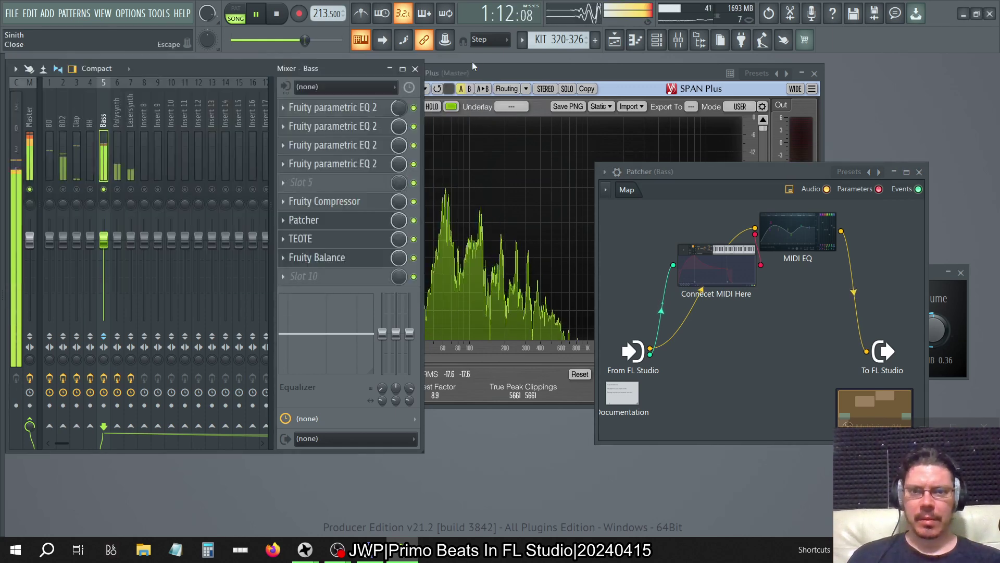
Compare the signal in the Bass track's last Fruity parametric EQ 2 with the SPAN Plus spectrum, and close the EQ.
{"action": "left_click", "coordinate": [379, 143]}
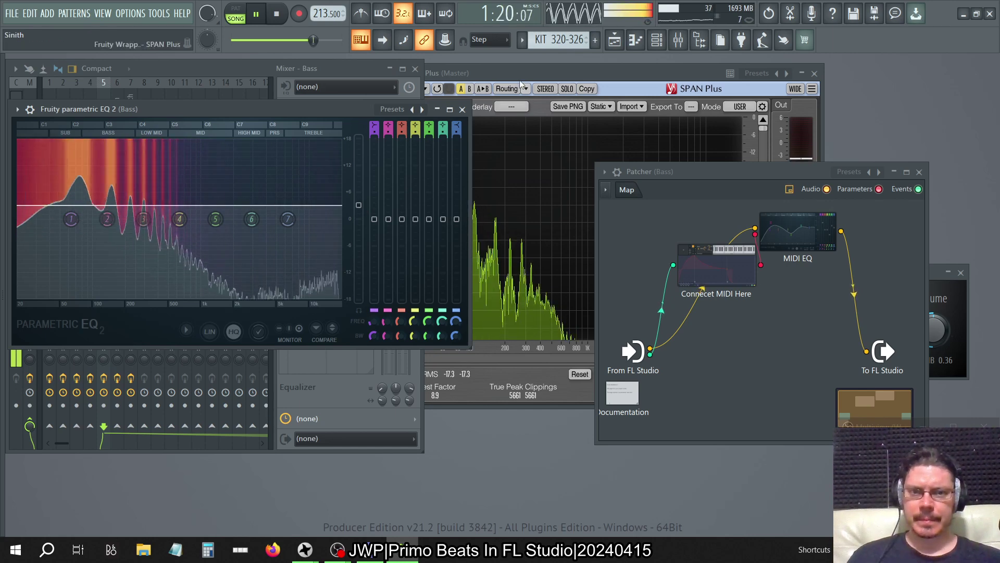
{"action": "left_click", "coordinate": [480, 173]}
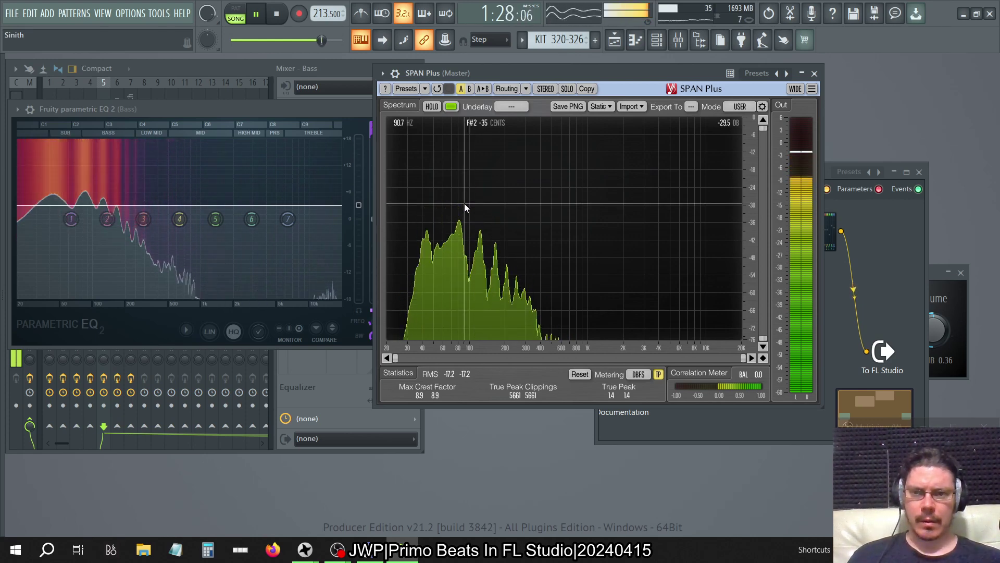
{"action": "left_click", "coordinate": [369, 108]}
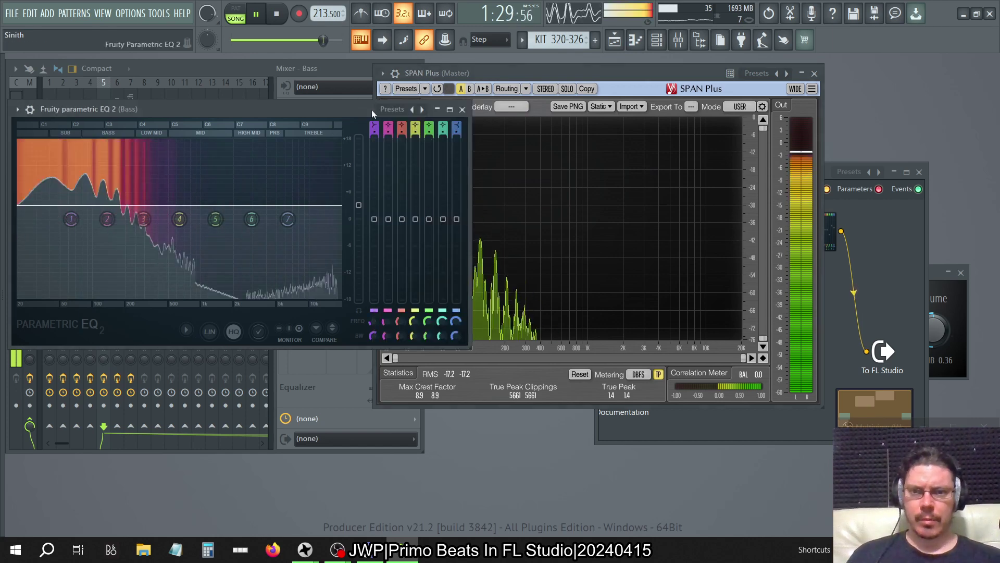
{"action": "left_click", "coordinate": [462, 110]}
Reopen Patcher's MIDI EQ, try a band 1 bandwidth of 16%, widen it slightly and close the EQ.
{"action": "left_click", "coordinate": [325, 226]}
{"action": "left_click", "coordinate": [328, 227]}
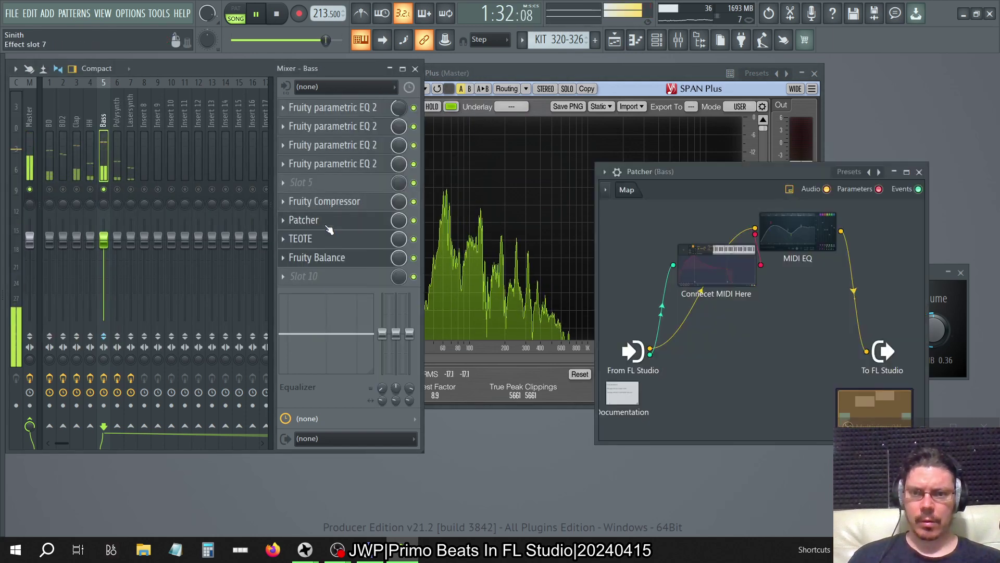
{"action": "double_click", "coordinate": [797, 231]}
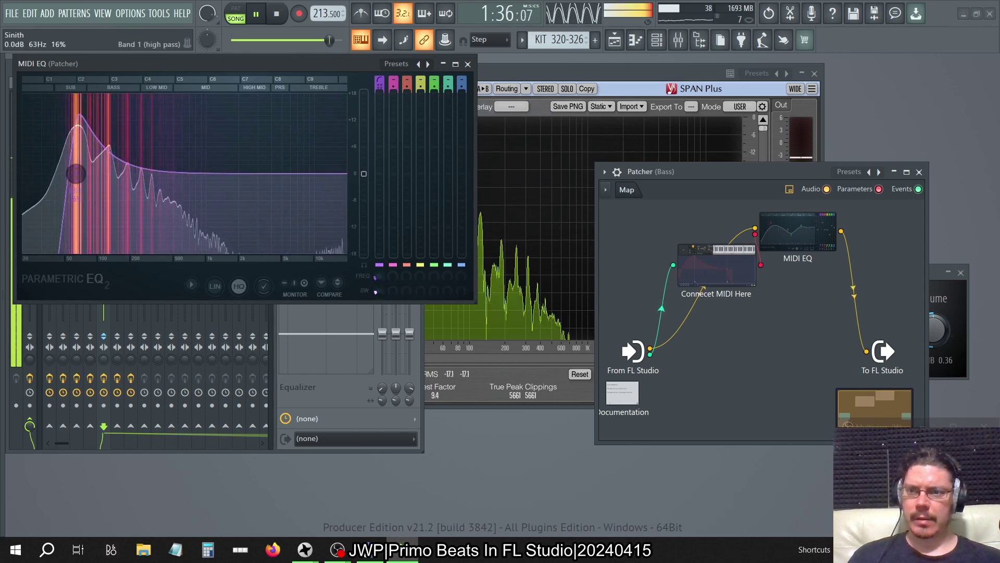
{"action": "scroll", "coordinate": [375, 291], "scroll_direction": "up", "scroll_amount": 1}
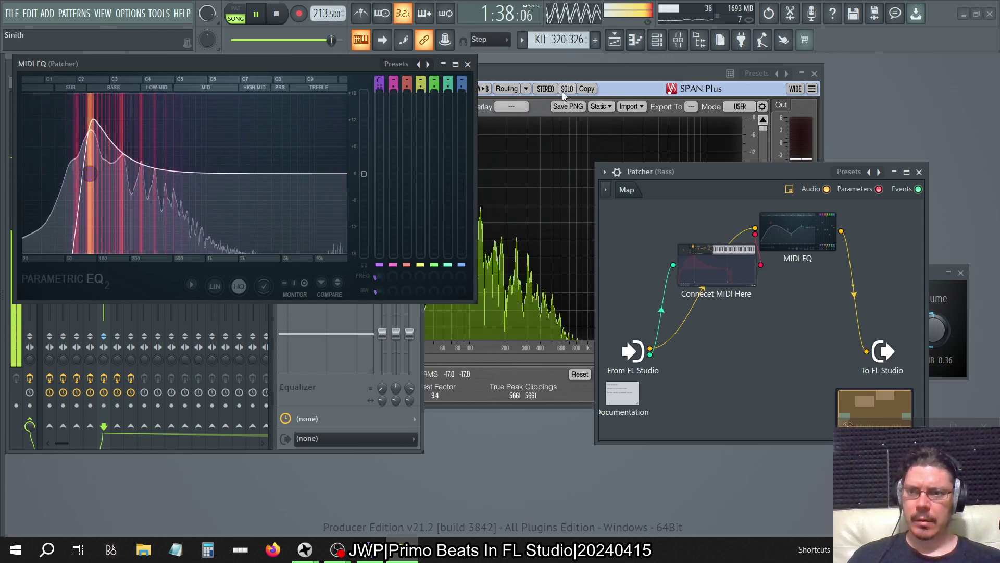
{"action": "left_click", "coordinate": [480, 78]}
{"action": "left_click", "coordinate": [468, 64]}
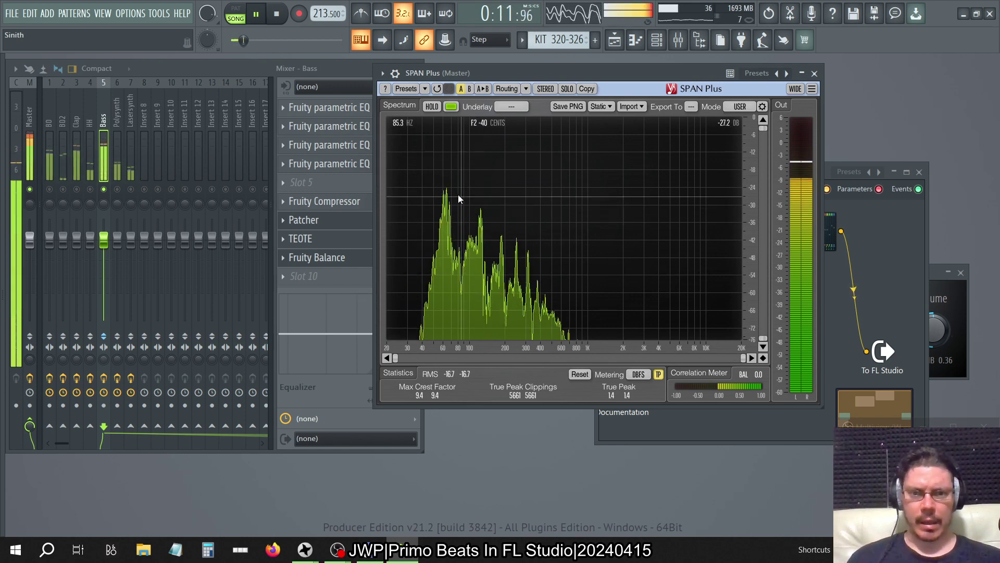
Set the band 1 high-pass bandwidth in Patcher's MIDI EQ to 1% and view the resulting bass spectrum in SPAN Plus.
{"action": "left_click", "coordinate": [331, 220]}
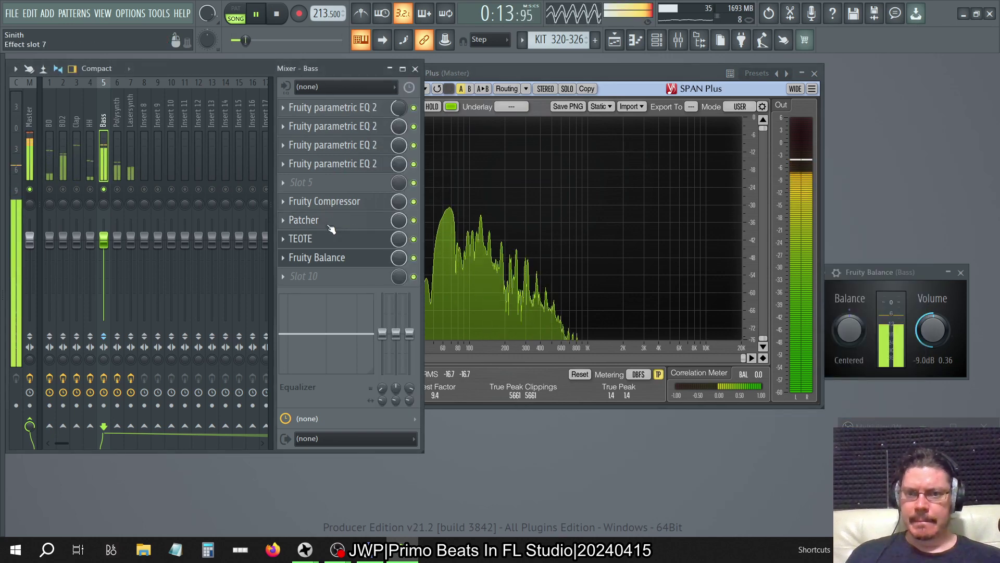
{"action": "left_click", "coordinate": [797, 234]}
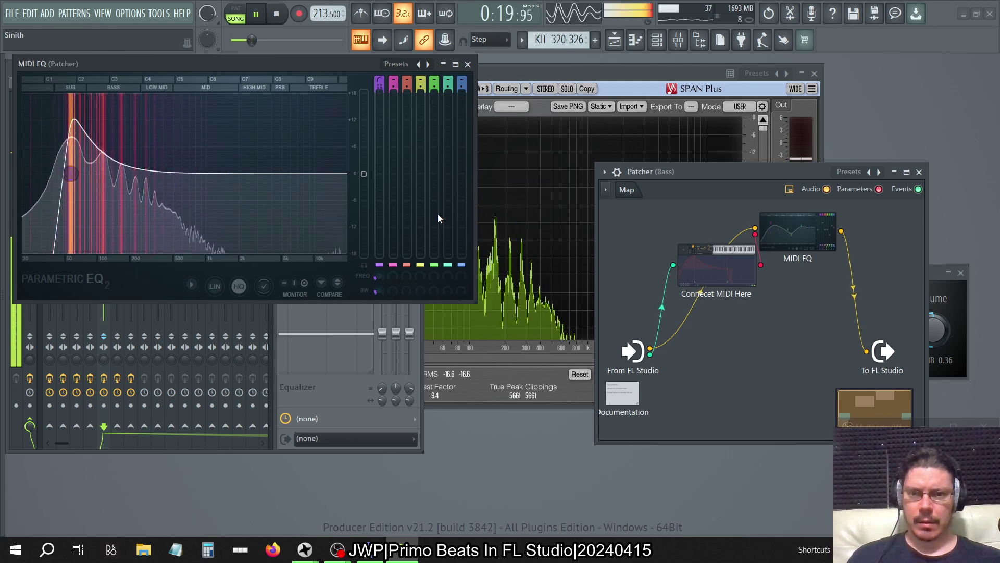
{"action": "left_click_drag", "start_coordinate": [376, 290], "coordinate": [376, 287]}
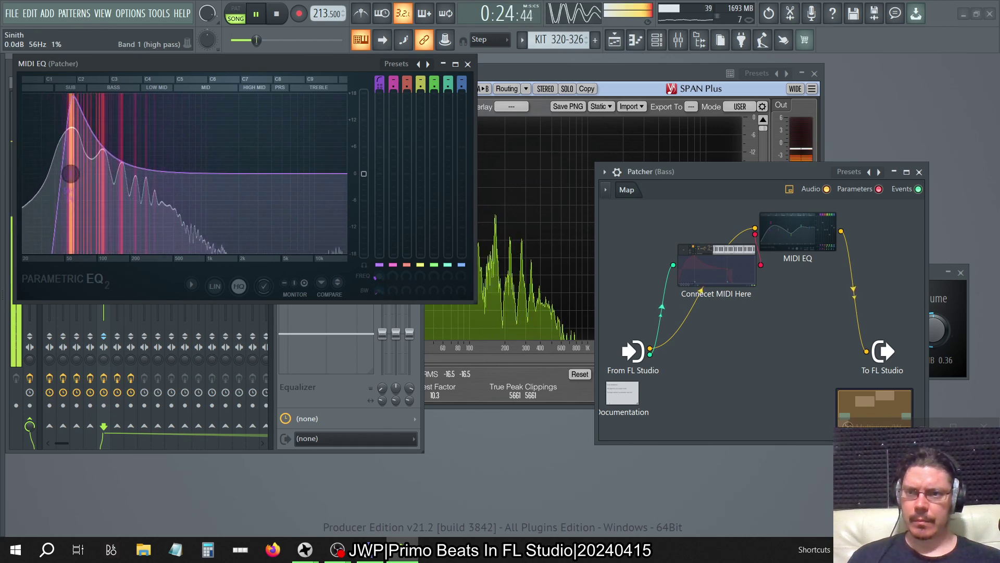
{"action": "left_click", "coordinate": [580, 70]}
{"action": "left_click", "coordinate": [500, 131]}
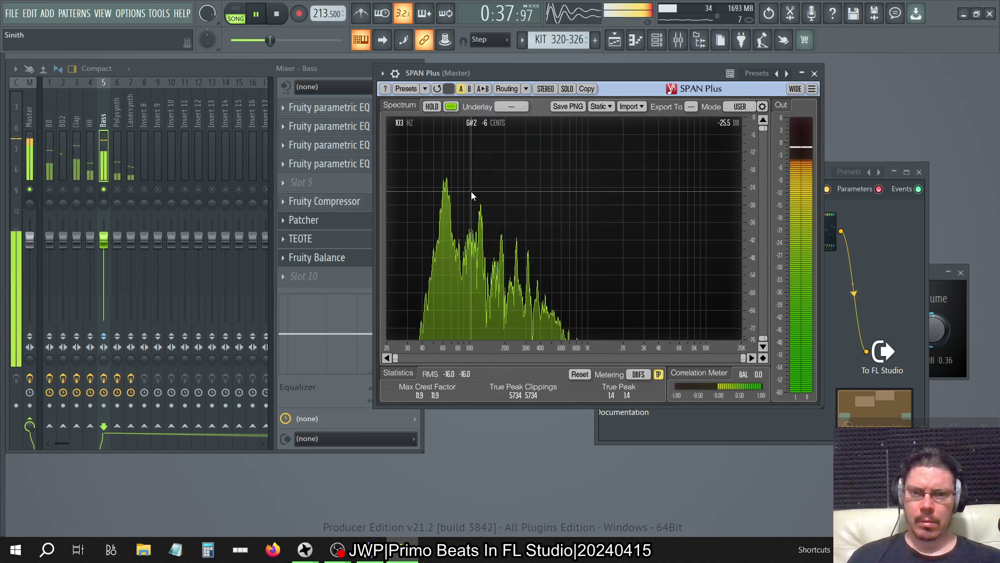
Close Patcher and lower the Bass track's Fruity Balance volume to -19.0 dB while comparing levels in SPAN Plus.
{"action": "left_click", "coordinate": [312, 258]}
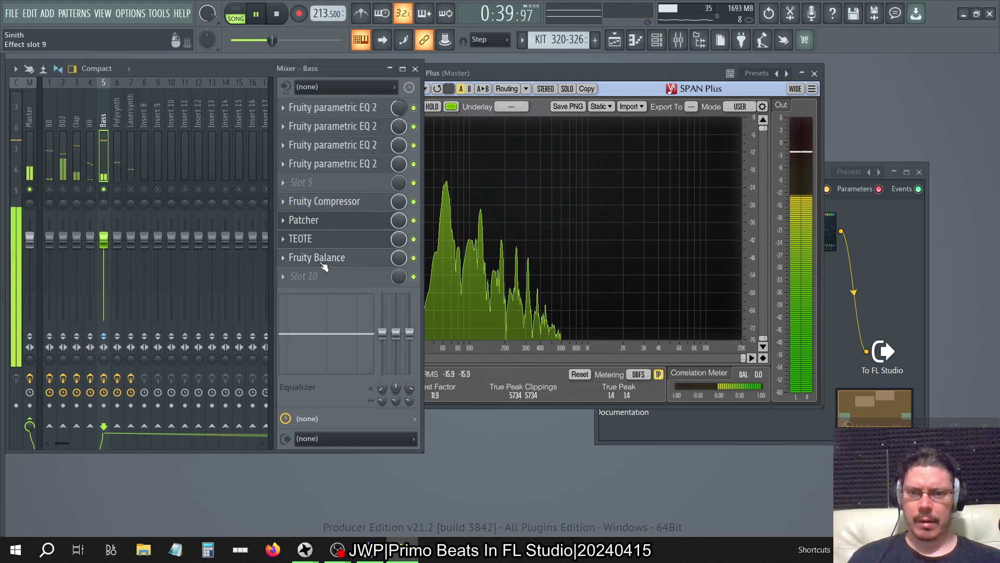
{"action": "left_click", "coordinate": [921, 172]}
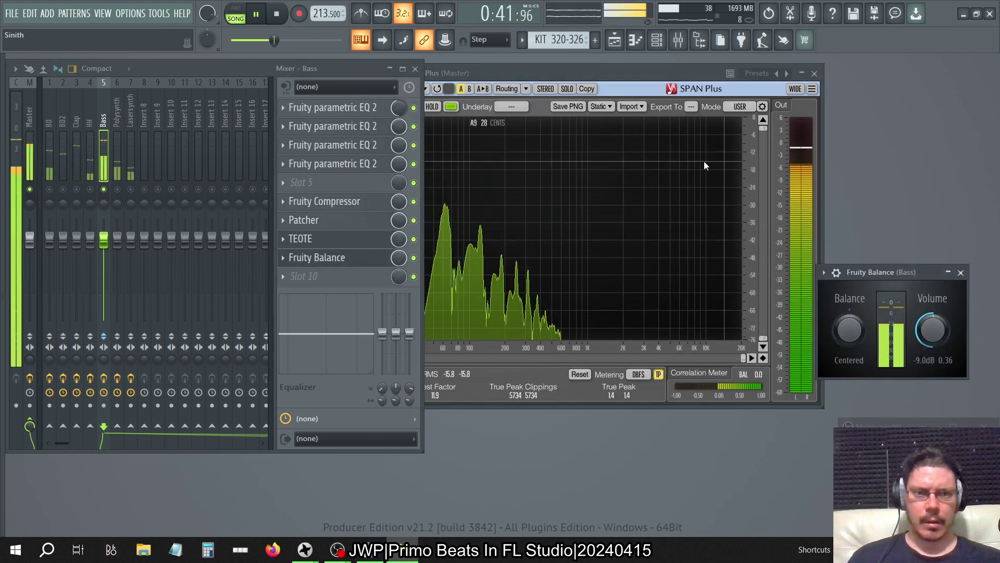
{"action": "left_click", "coordinate": [711, 90]}
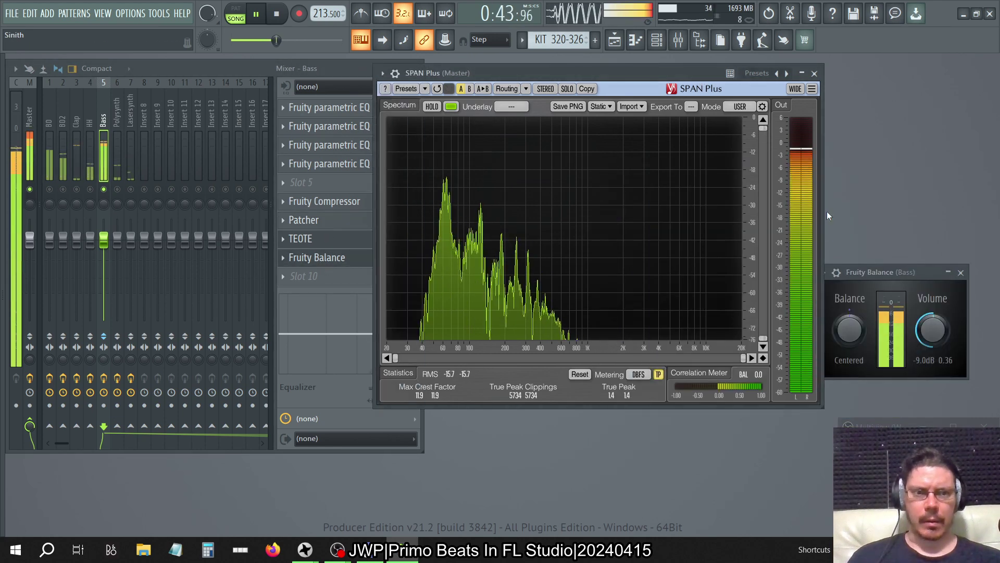
{"action": "left_click_drag", "start_coordinate": [861, 265], "coordinate": [864, 161]}
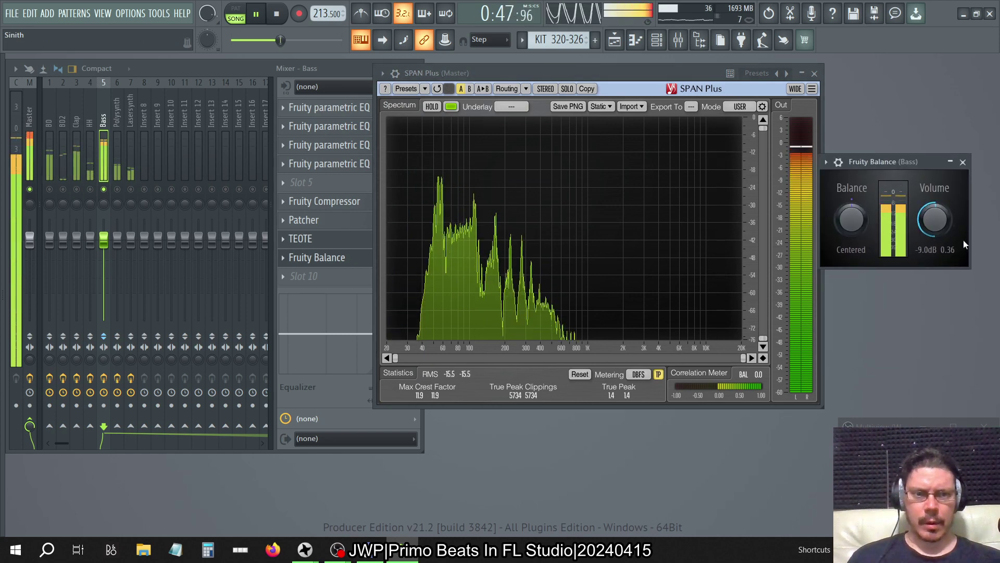
{"action": "left_click_drag", "start_coordinate": [935, 220], "coordinate": [935, 224]}
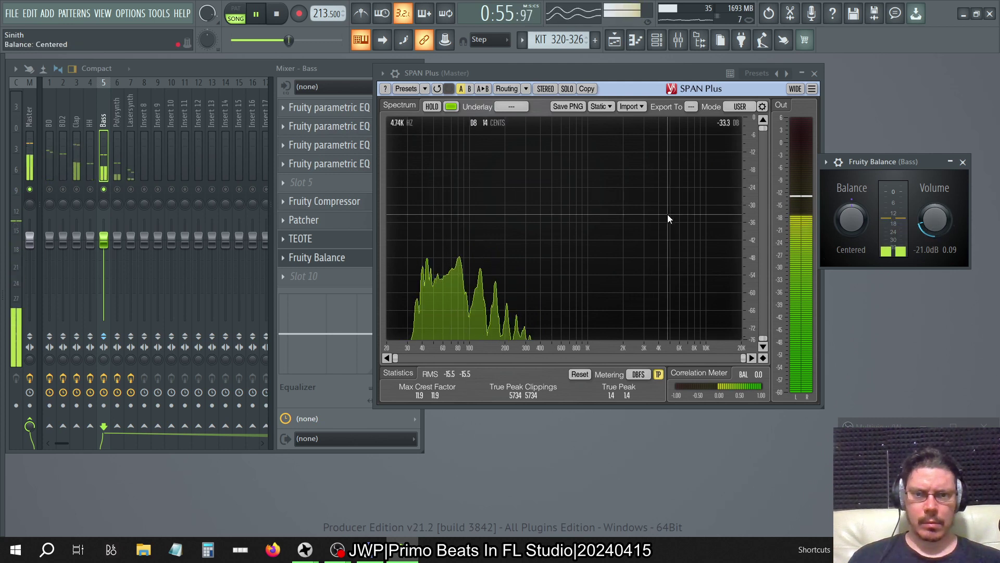
{"action": "left_click_drag", "start_coordinate": [936, 231], "coordinate": [937, 218]}
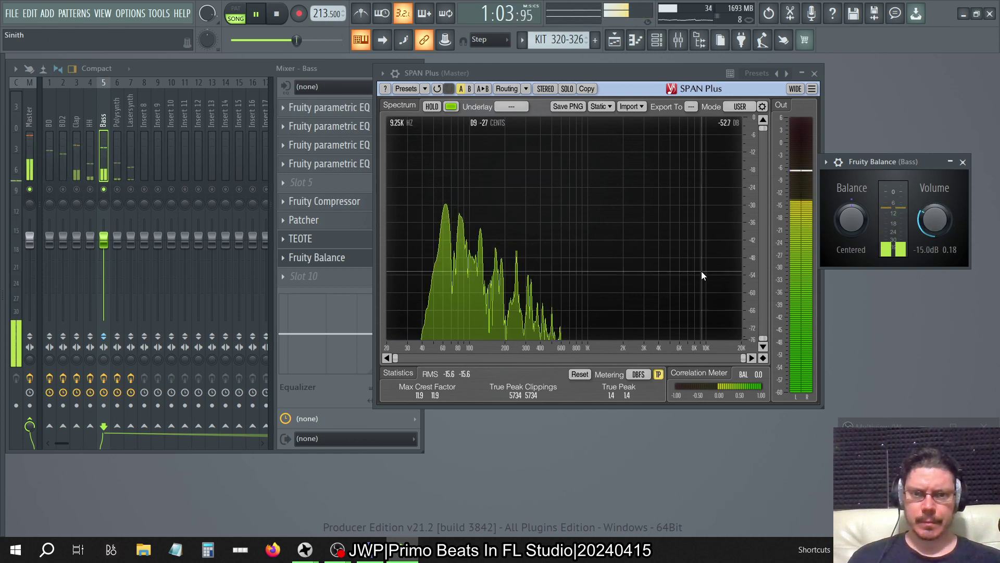
{"action": "left_click_drag", "start_coordinate": [947, 216], "coordinate": [947, 222]}
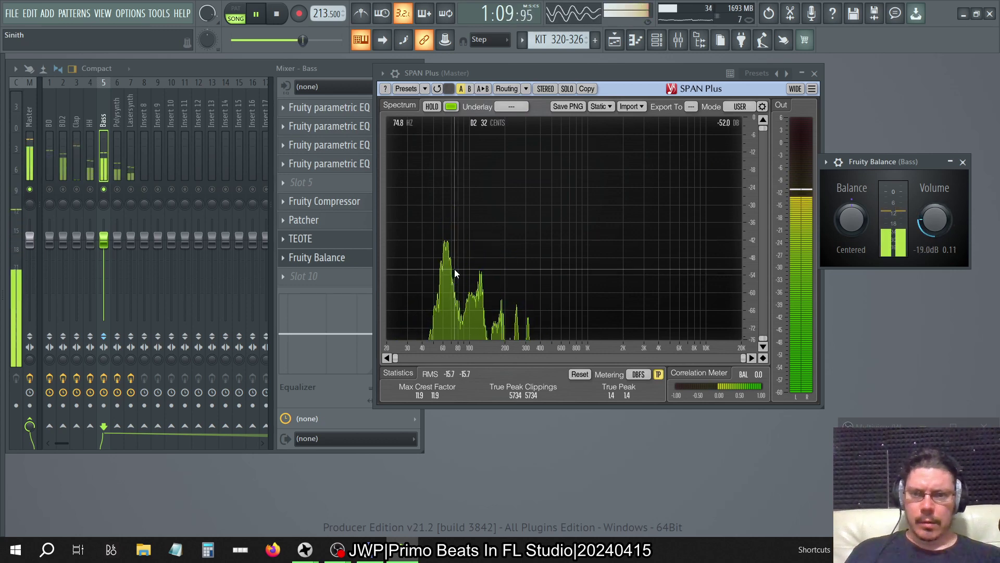
Check TEOTE's gain changes on the Bass track, close it, and move Fruity Compressor up to slot 5.
{"action": "left_click", "coordinate": [348, 244]}
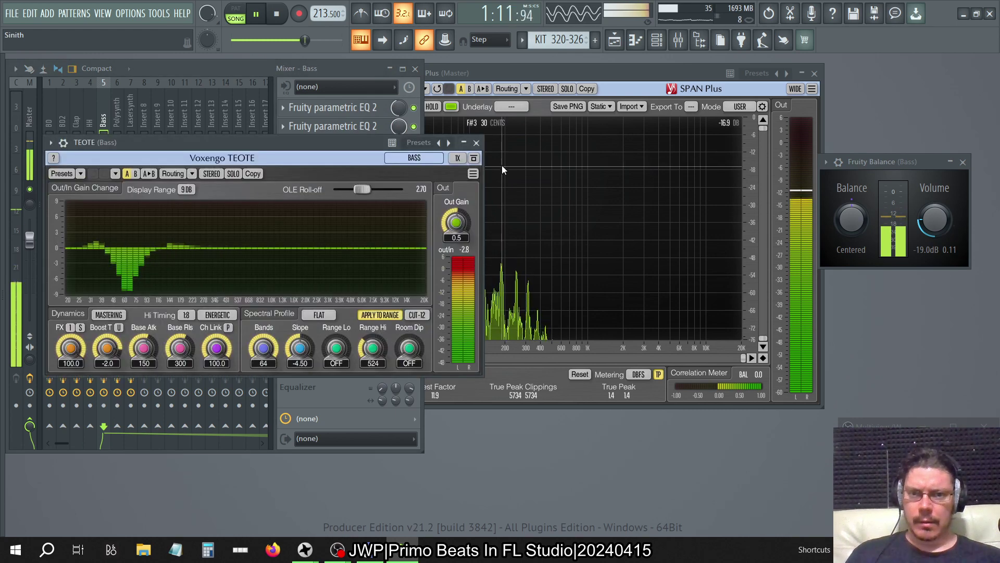
{"action": "left_click", "coordinate": [476, 142]}
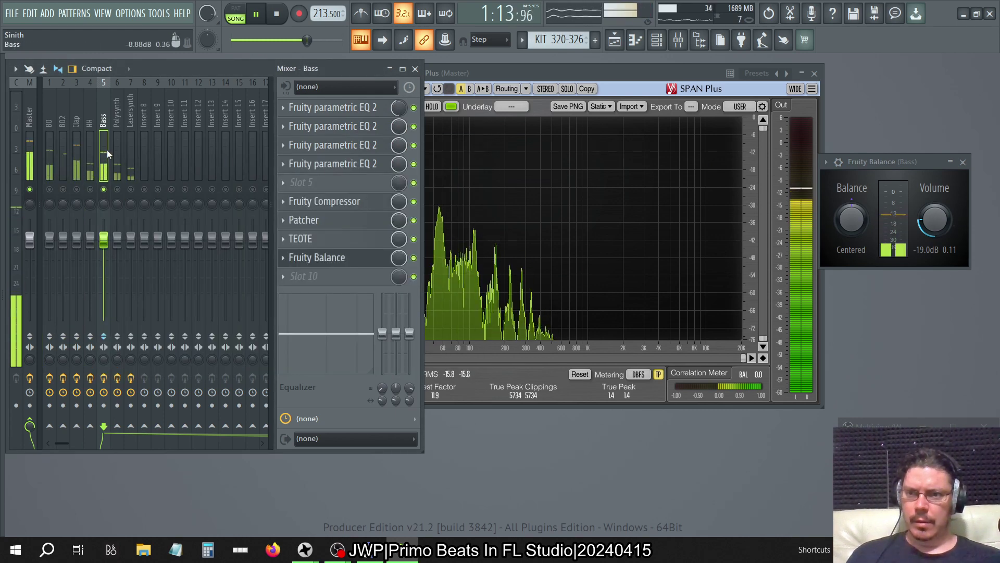
{"action": "left_click", "coordinate": [282, 201]}
{"action": "left_click", "coordinate": [386, 412]}
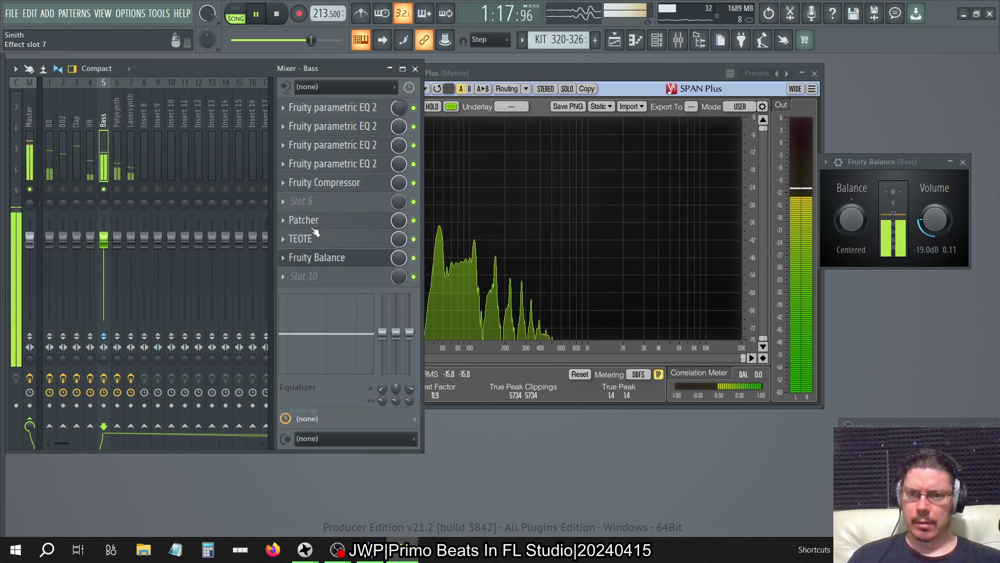
Examine the soloed bass in the Master track's VPS Scope, including its Stereofield and Scope views, and close it.
{"action": "left_click", "coordinate": [295, 207]}
{"action": "mouse_move", "coordinate": [298, 216]}
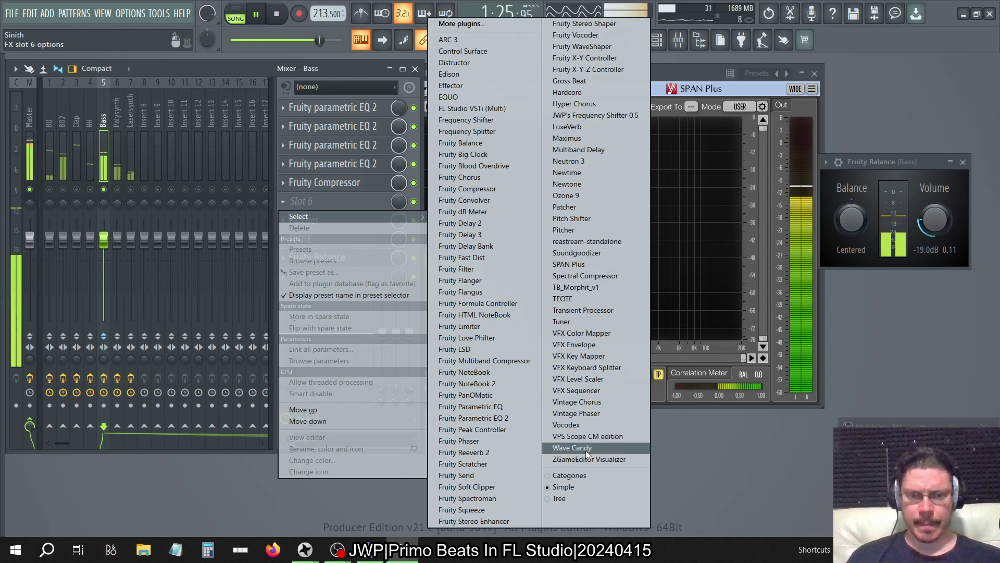
{"action": "left_click", "coordinate": [41, 119]}
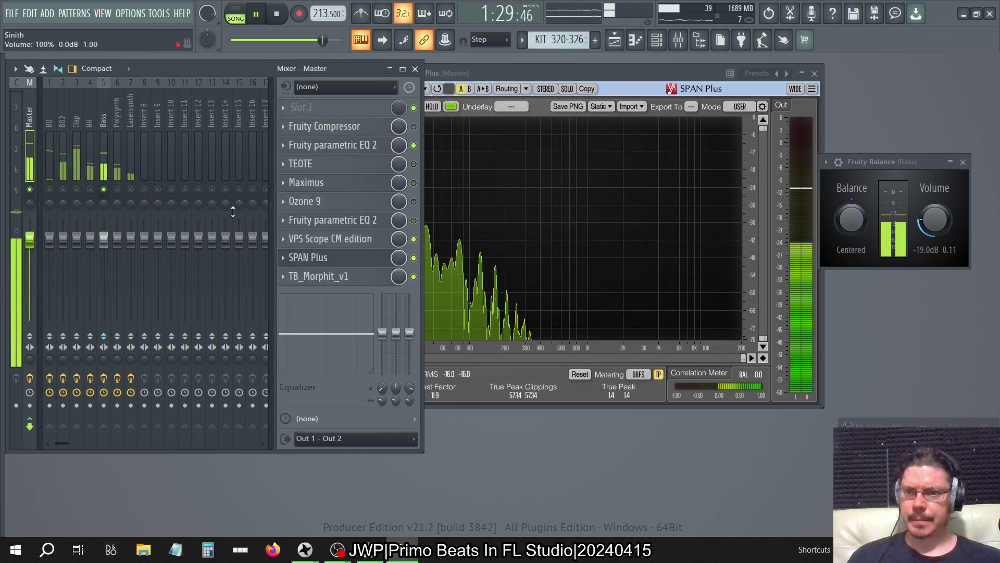
{"action": "left_click", "coordinate": [332, 238]}
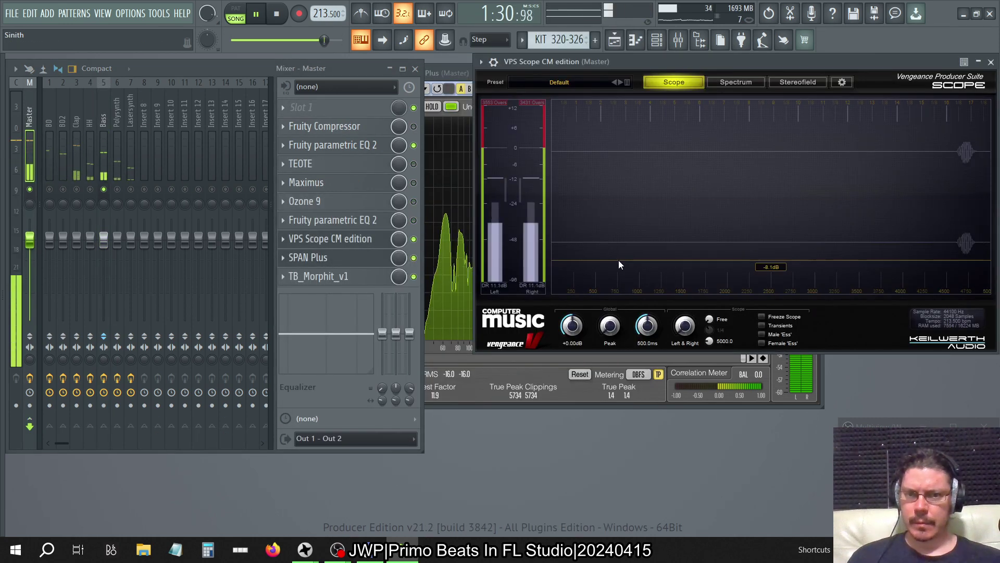
{"action": "left_click", "coordinate": [748, 79]}
{"action": "left_click", "coordinate": [794, 79]}
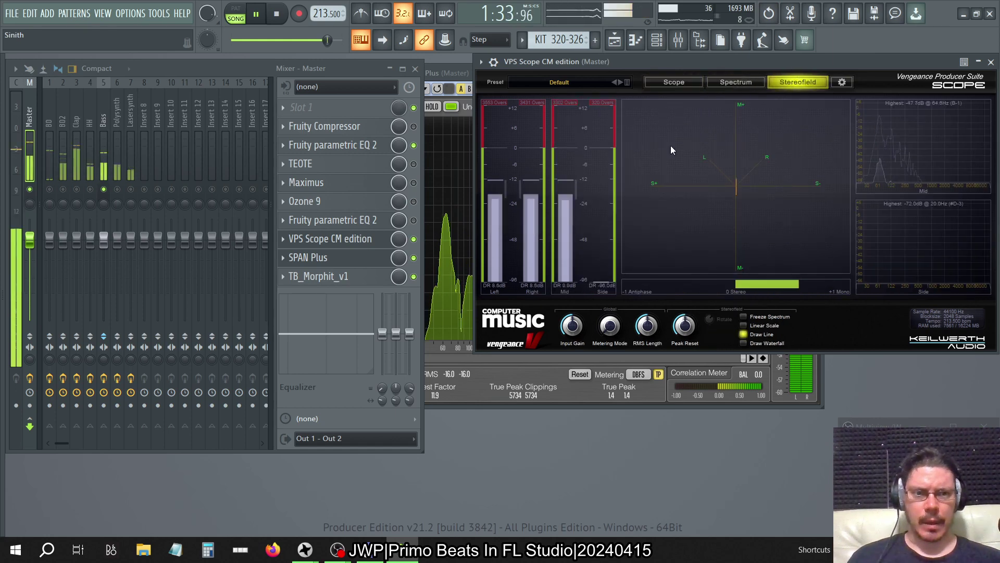
{"action": "left_click", "coordinate": [683, 81]}
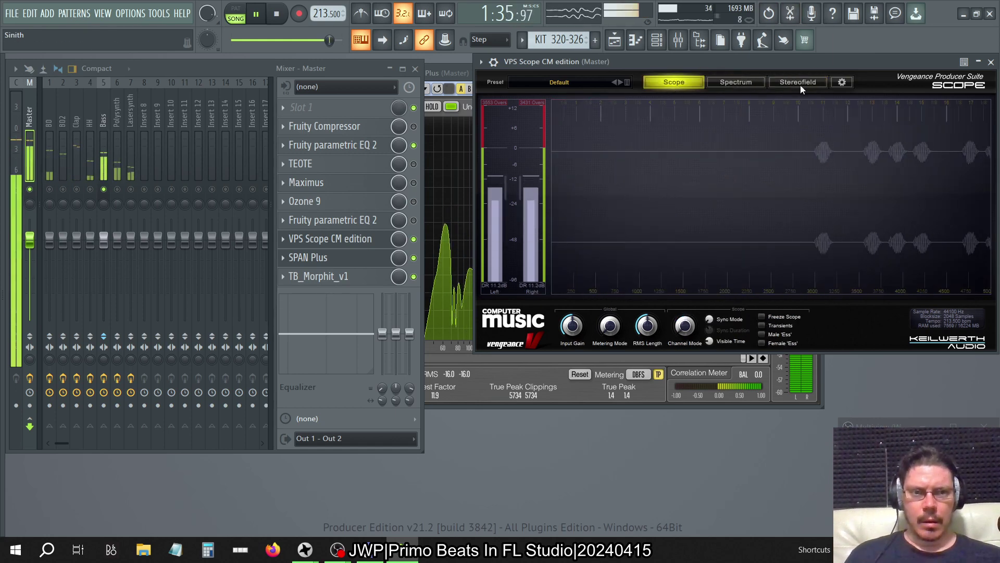
{"action": "key", "text": "Escape"}
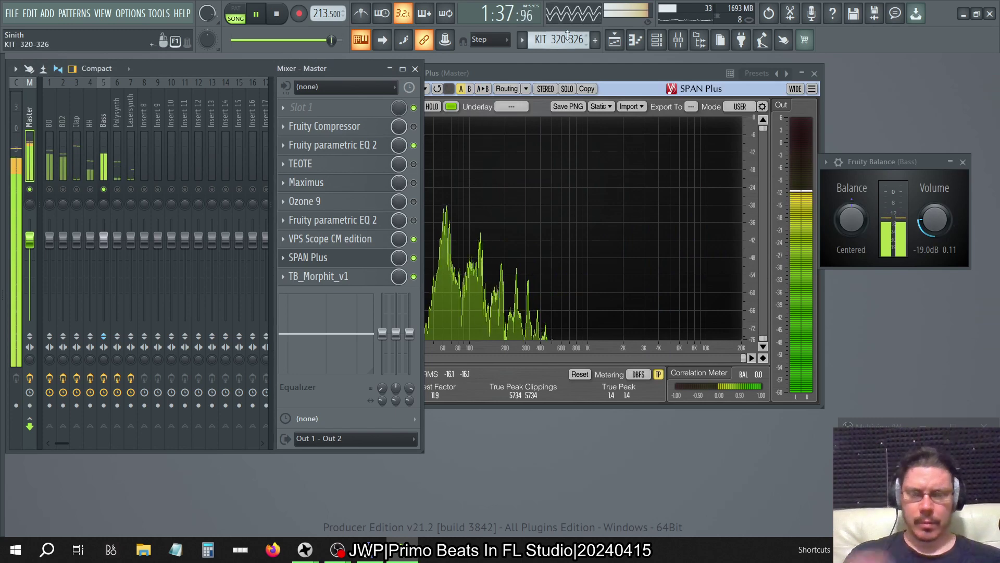
Return to the Bass track and load Fruity Parametric EQ 2 in the empty slot 6 before Patcher.
{"action": "left_click", "coordinate": [92, 94]}
{"action": "left_click", "coordinate": [105, 99]}
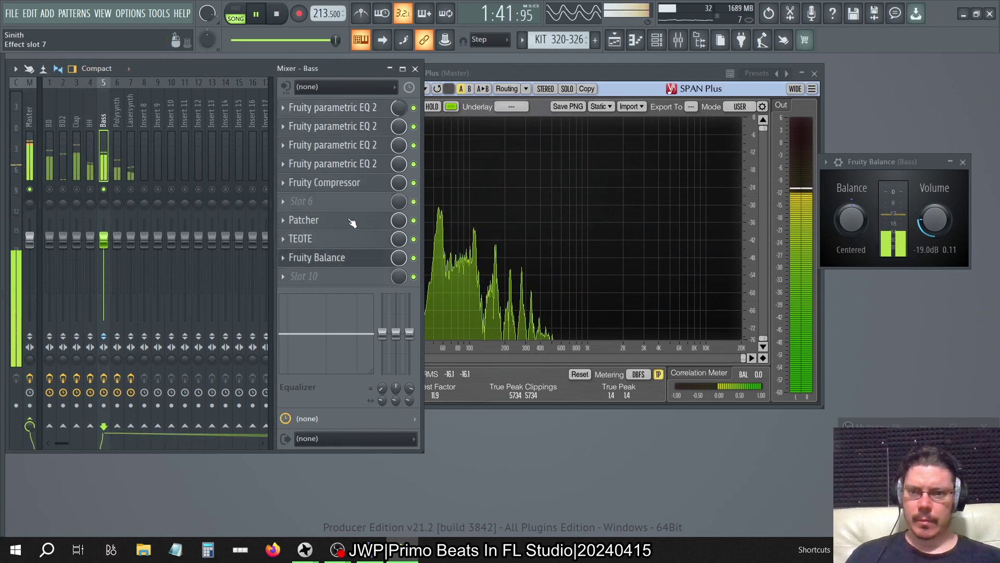
{"action": "left_click", "coordinate": [405, 159]}
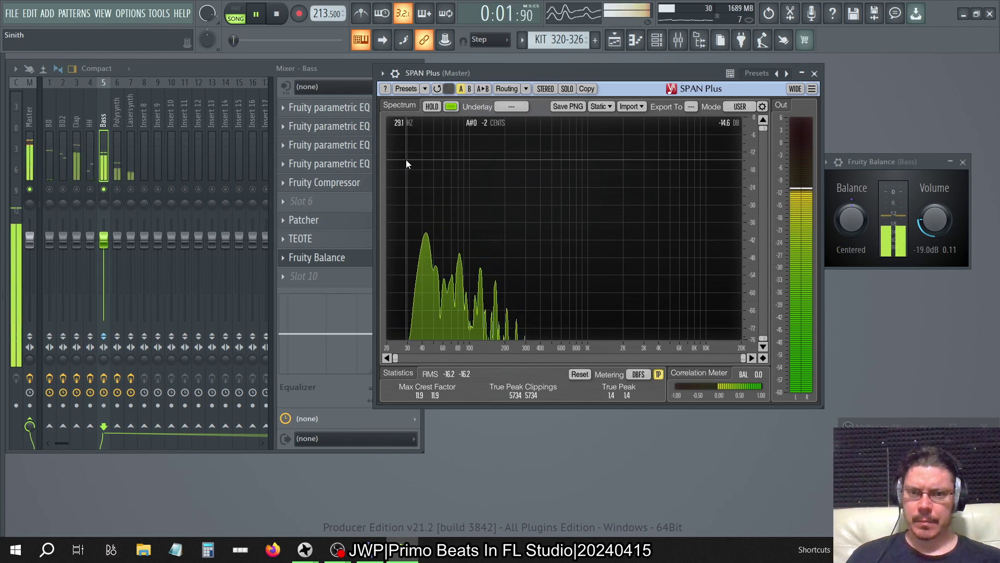
{"action": "left_click", "coordinate": [286, 202]}
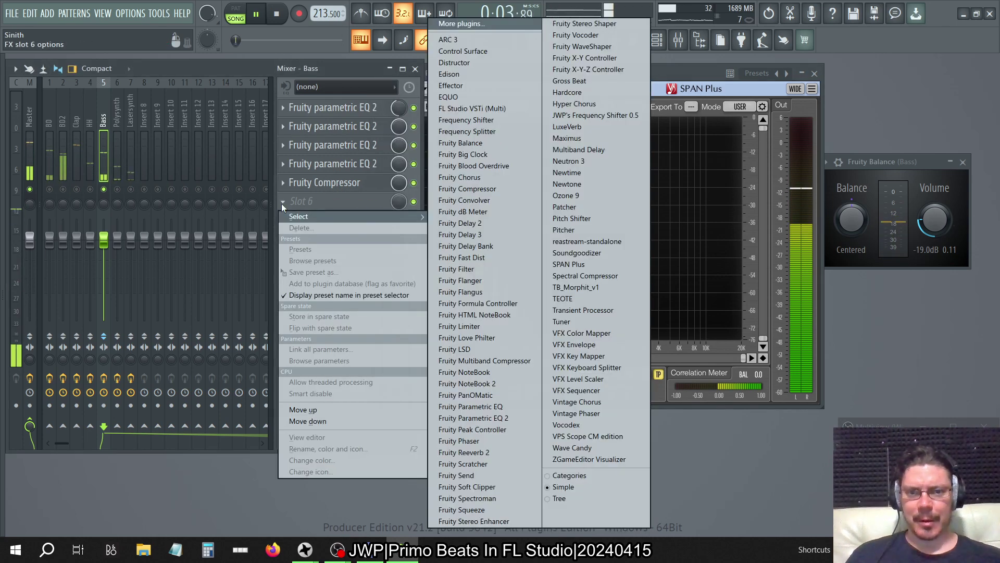
{"action": "left_click", "coordinate": [509, 418]}
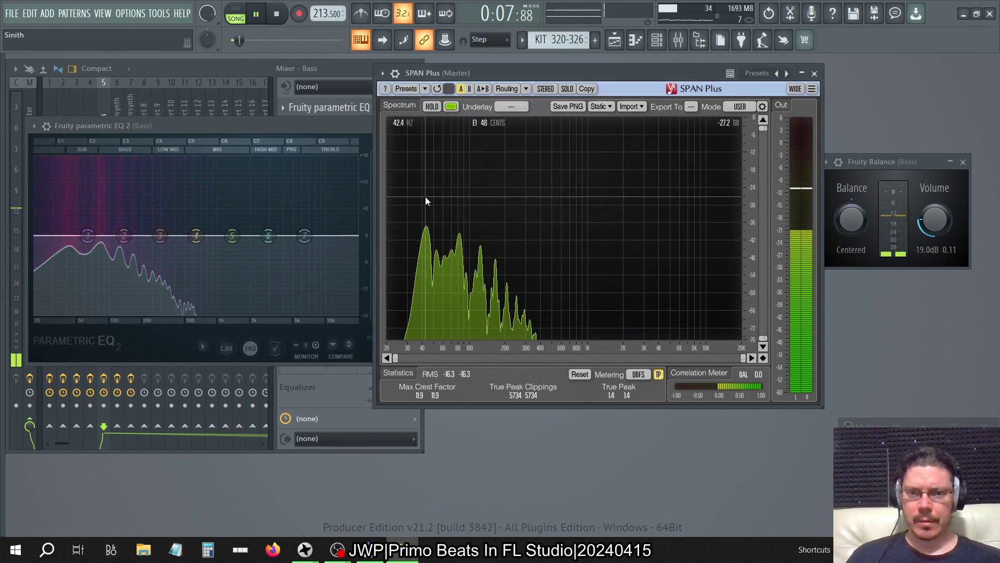
Set the new EQ's band 1 frequency to the key E1 (41 Hz) and check that frequency in SPAN Plus.
{"action": "left_click", "coordinate": [253, 124]}
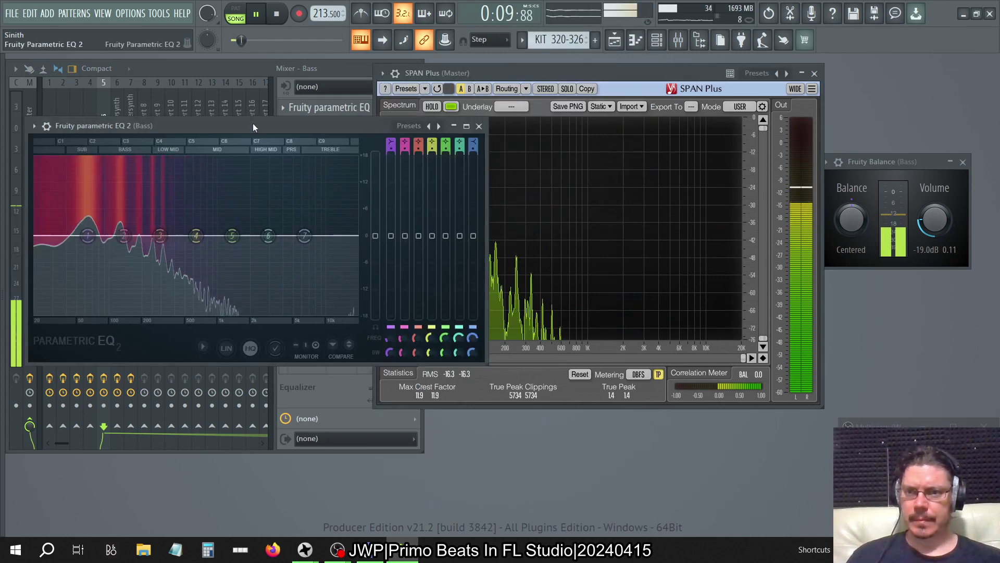
{"action": "right_click", "coordinate": [87, 235]}
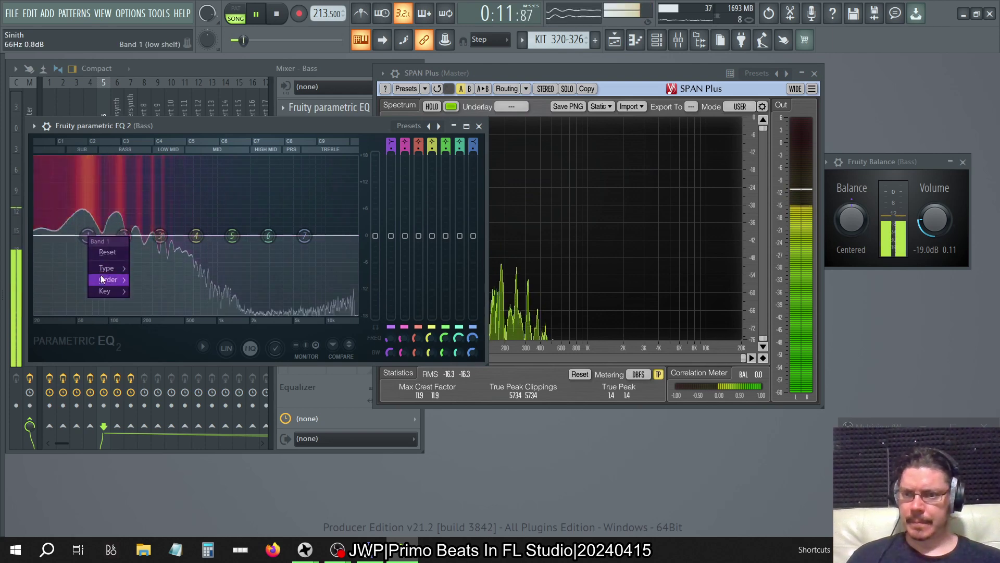
{"action": "mouse_move", "coordinate": [104, 292]}
{"action": "mouse_move", "coordinate": [146, 370]}
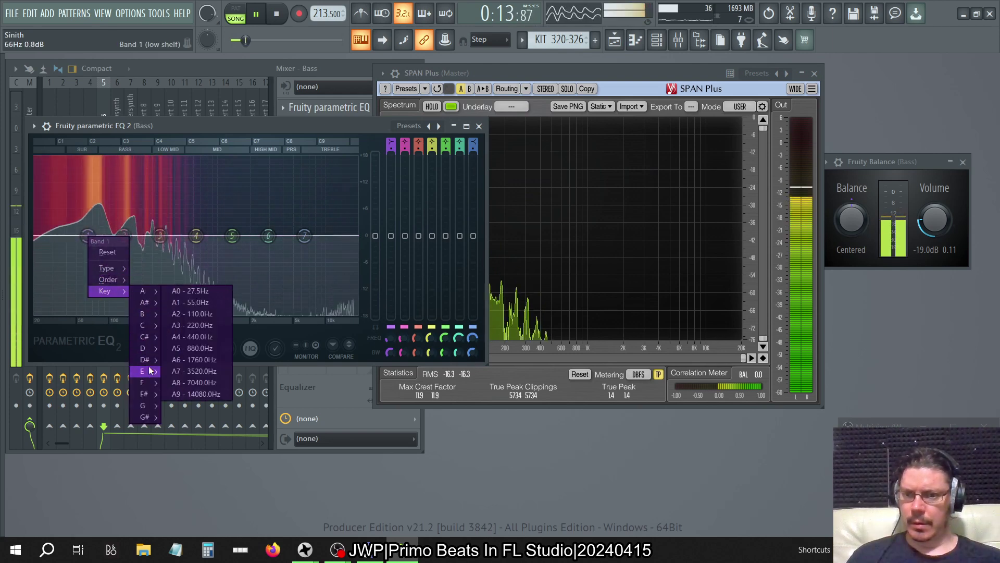
{"action": "left_click", "coordinate": [204, 383]}
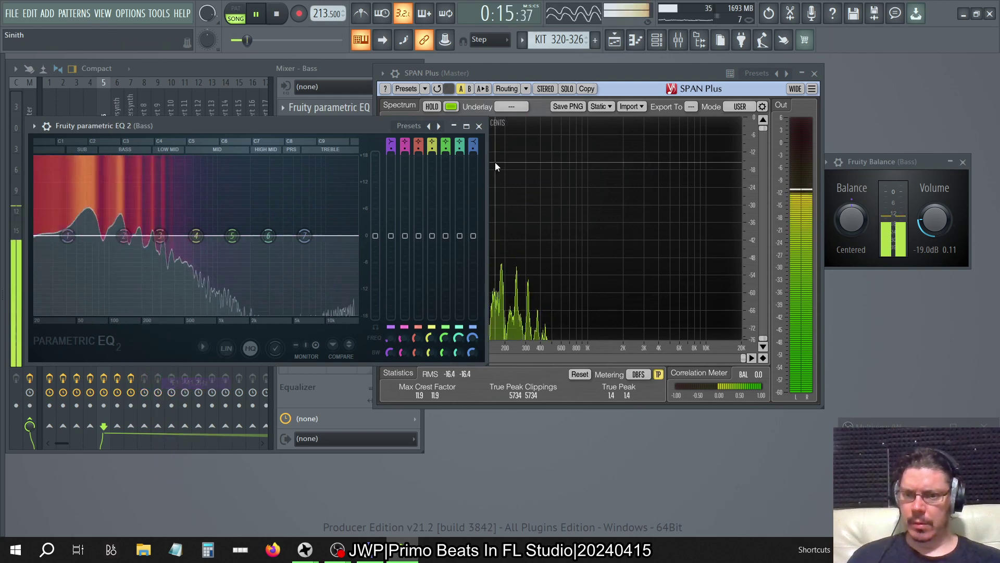
{"action": "left_click", "coordinate": [524, 72]}
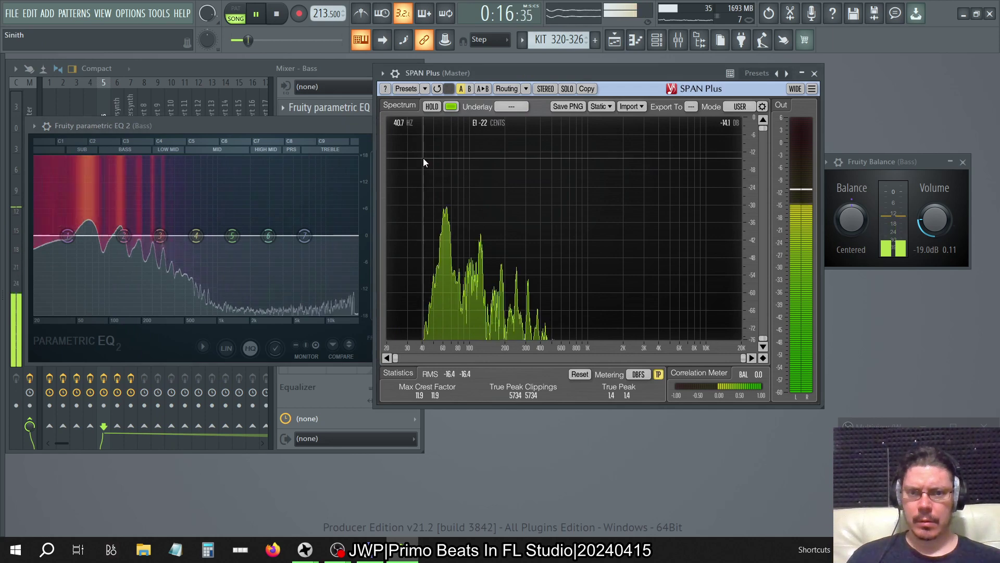
Make band 1 a peaking boost of 9.0 dB with a 4% bandwidth, and compare the bass spectrum in SPAN Plus.
{"action": "left_click", "coordinate": [270, 137]}
{"action": "left_click_drag", "start_coordinate": [392, 236], "coordinate": [391, 194]}
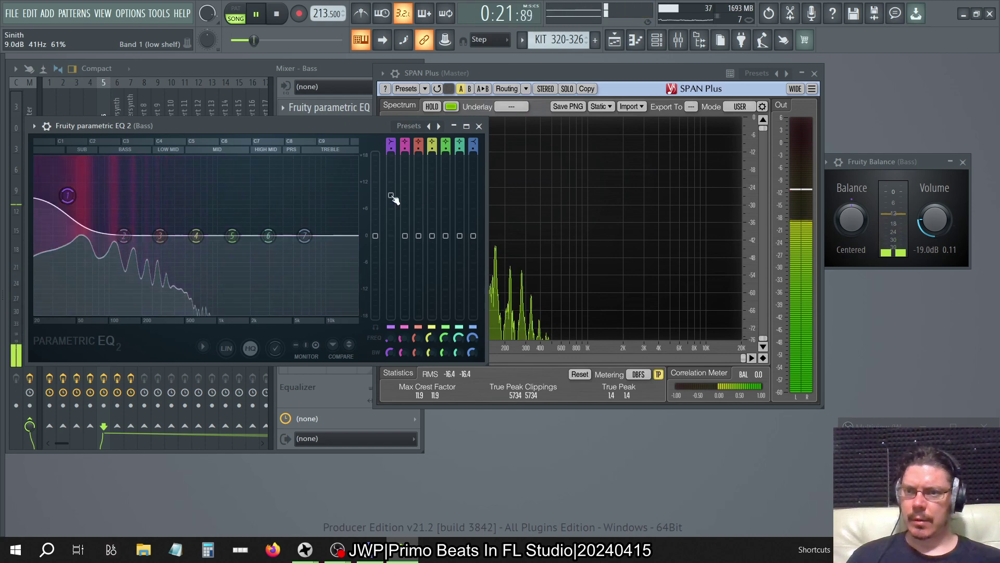
{"action": "scroll", "coordinate": [391, 146], "scroll_direction": "up", "scroll_amount": 4}
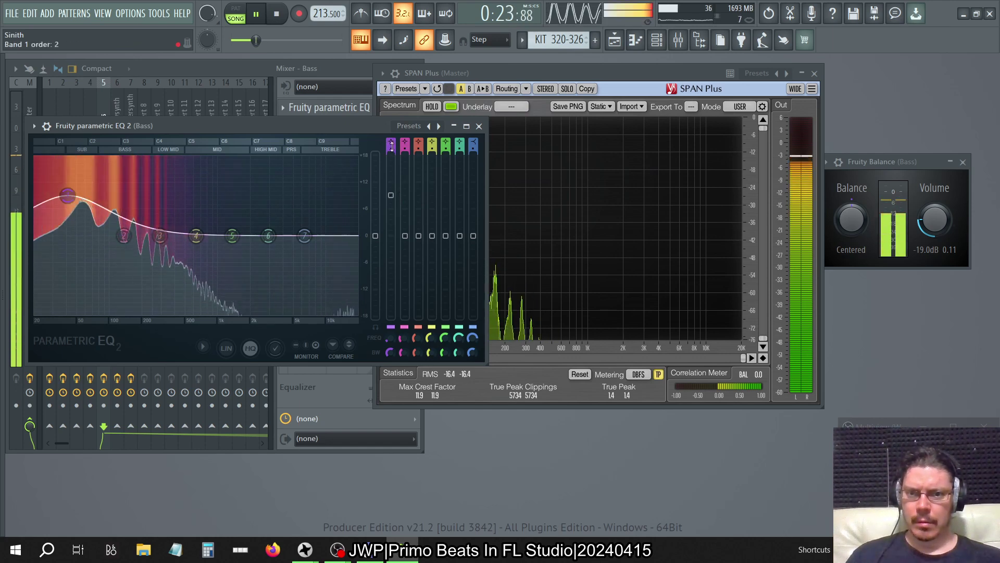
{"action": "scroll", "coordinate": [391, 147], "scroll_direction": "up", "scroll_amount": 2}
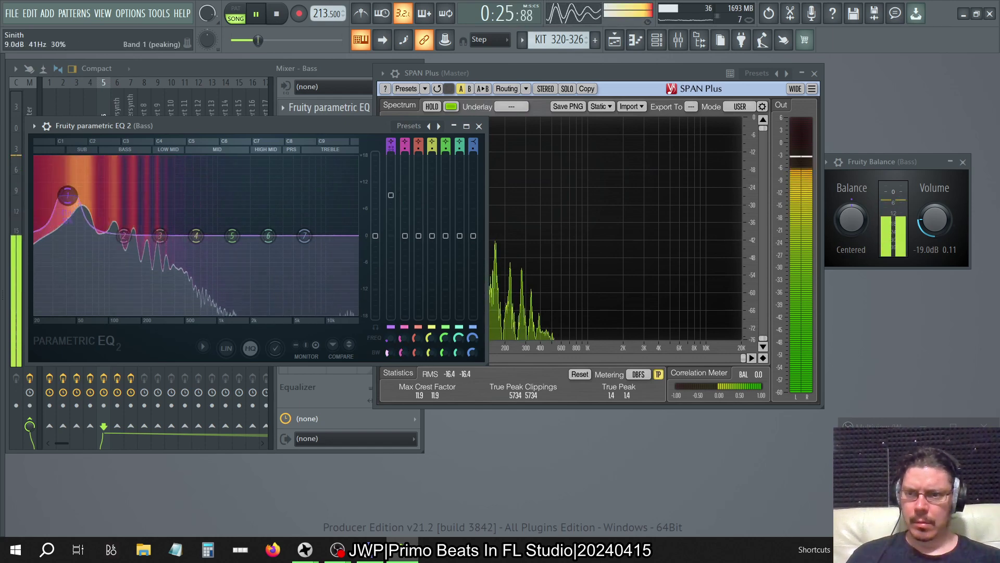
{"action": "scroll", "coordinate": [68, 195], "scroll_direction": "down", "scroll_amount": 2}
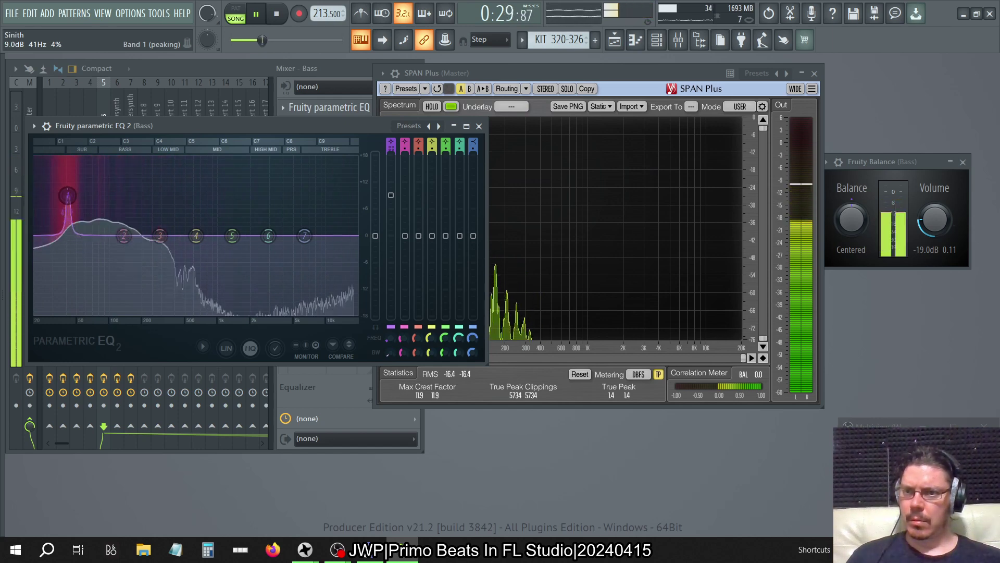
{"action": "left_click", "coordinate": [583, 73]}
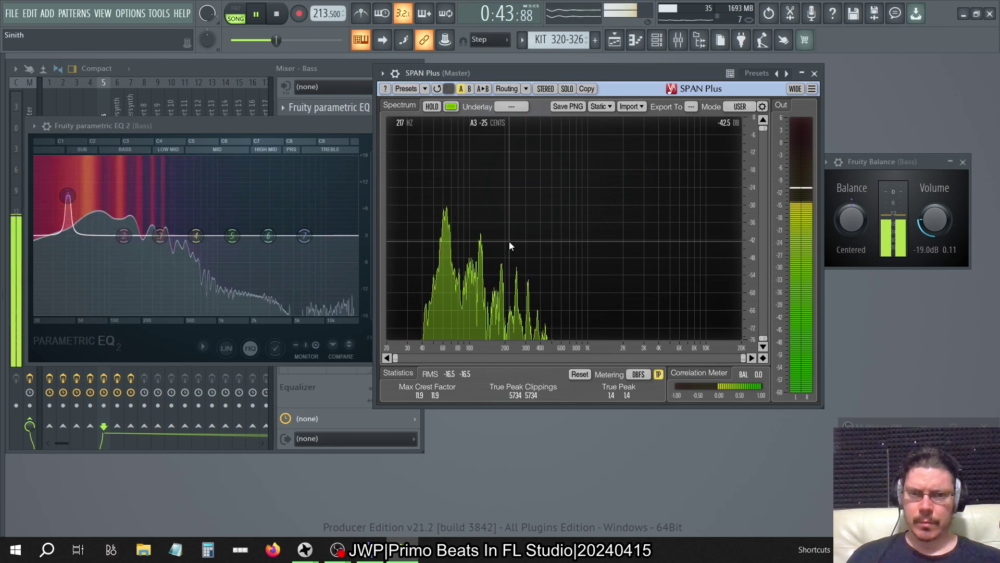
Lower the Fruity Balance volume to -21.0 dB, then widen the EQ's band 1 peak and slightly reduce its gain.
{"action": "left_click_drag", "start_coordinate": [946, 207], "coordinate": [945, 219]}
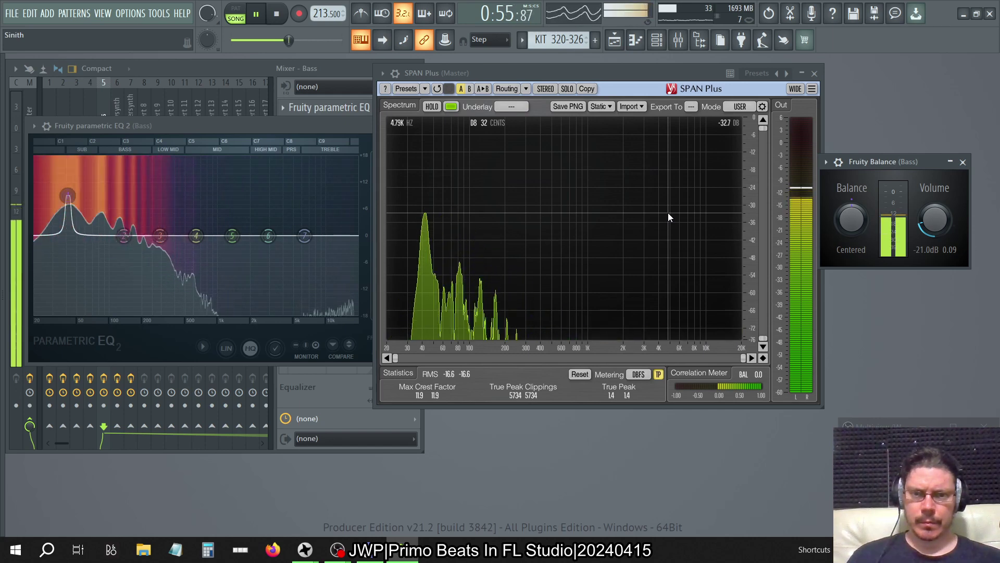
{"action": "left_click", "coordinate": [258, 124]}
{"action": "left_click_drag", "start_coordinate": [389, 352], "coordinate": [389, 344]}
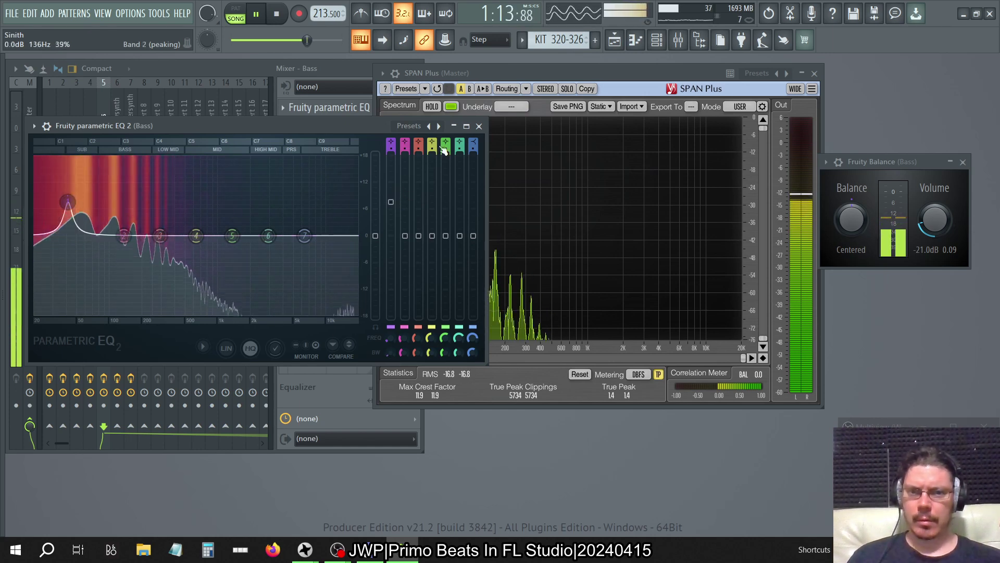
{"action": "left_click", "coordinate": [576, 67]}
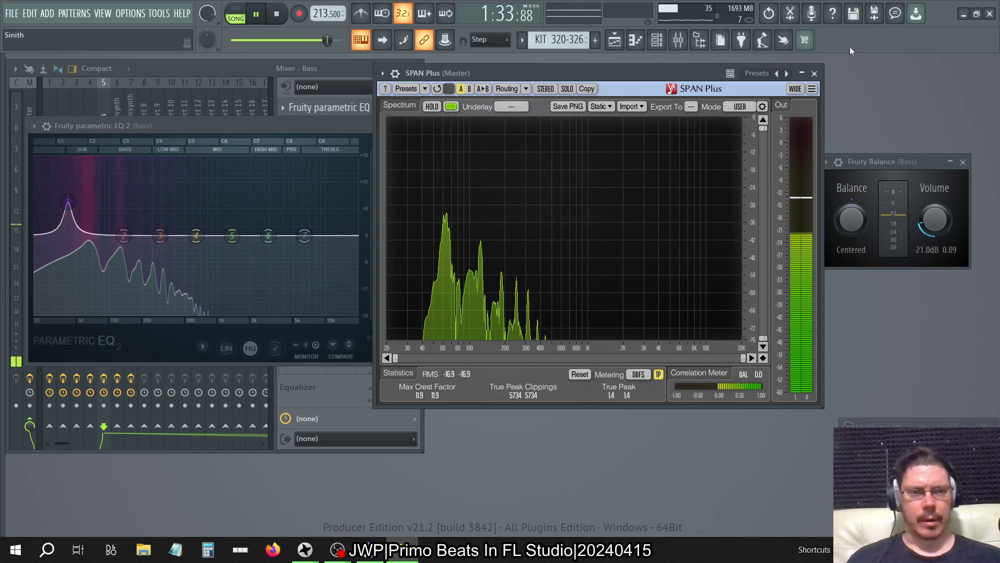
Close SPAN Plus, the Bass track's new Fruity parametric EQ 2 and Fruity Balance.
{"action": "left_click", "coordinate": [814, 73]}
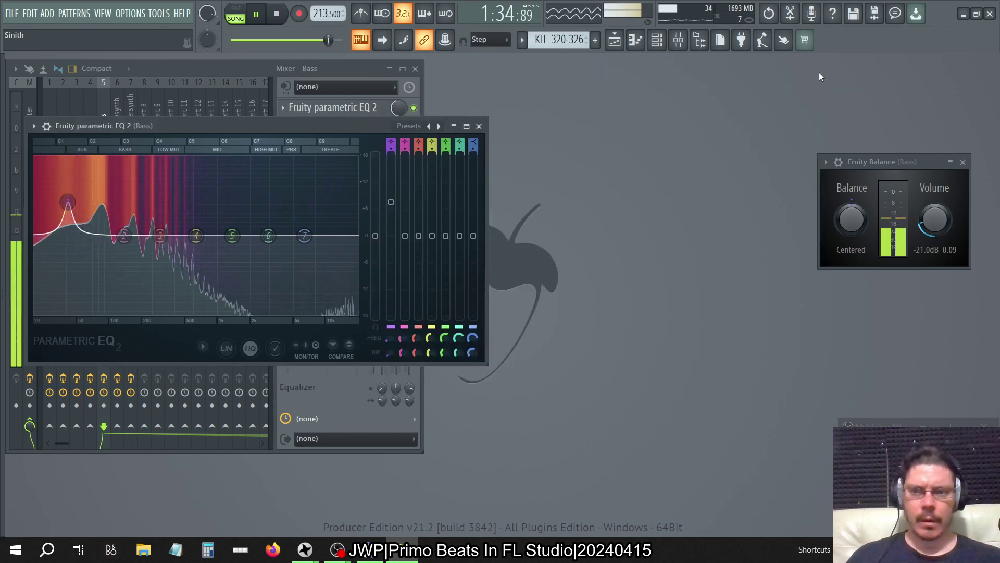
{"action": "left_click", "coordinate": [478, 125]}
{"action": "left_click", "coordinate": [963, 163]}
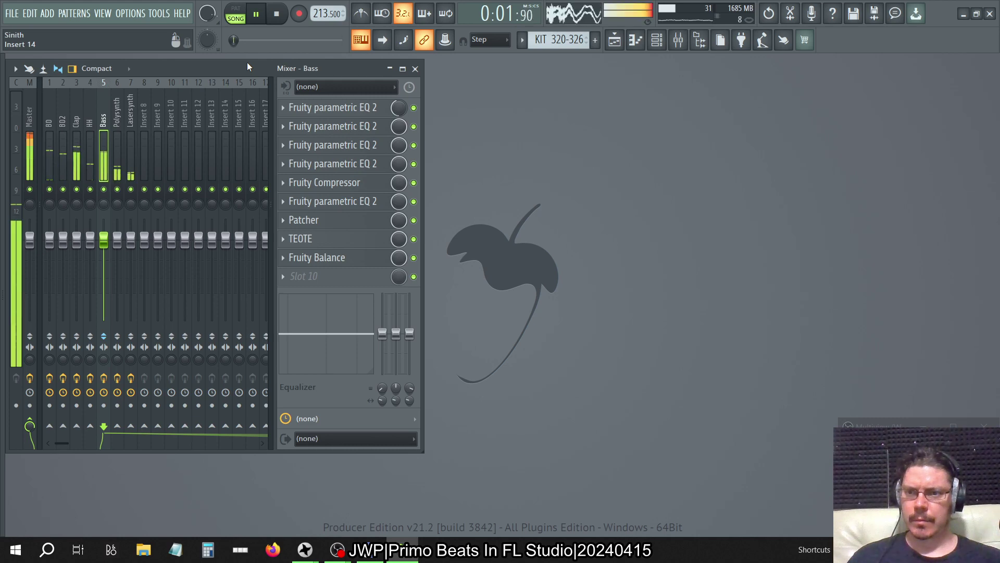
Enable TEOTE, Maximus and Ozone 9 on the Master track and check the full mix in SPAN Plus.
{"action": "left_click", "coordinate": [24, 119]}
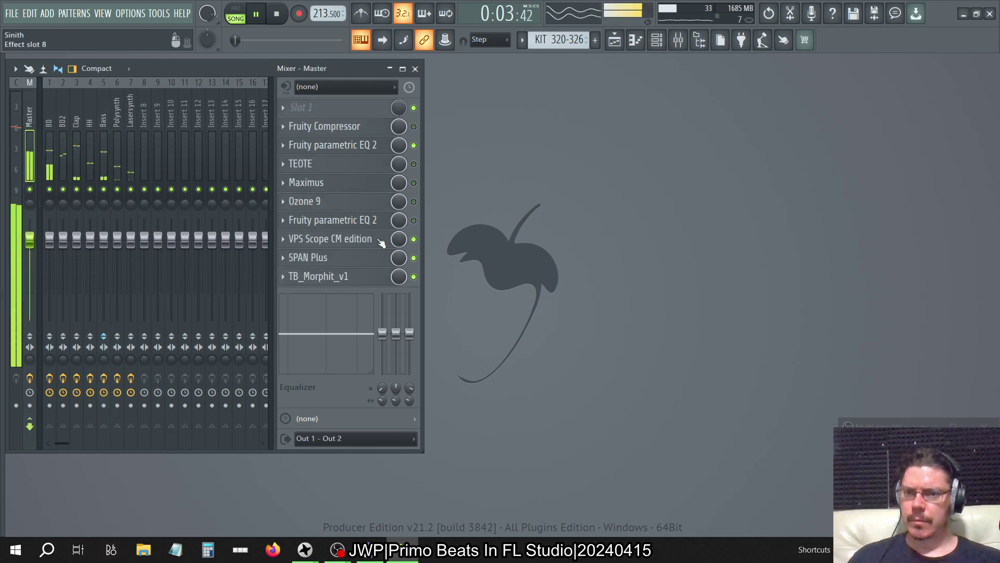
{"action": "left_click", "coordinate": [358, 258]}
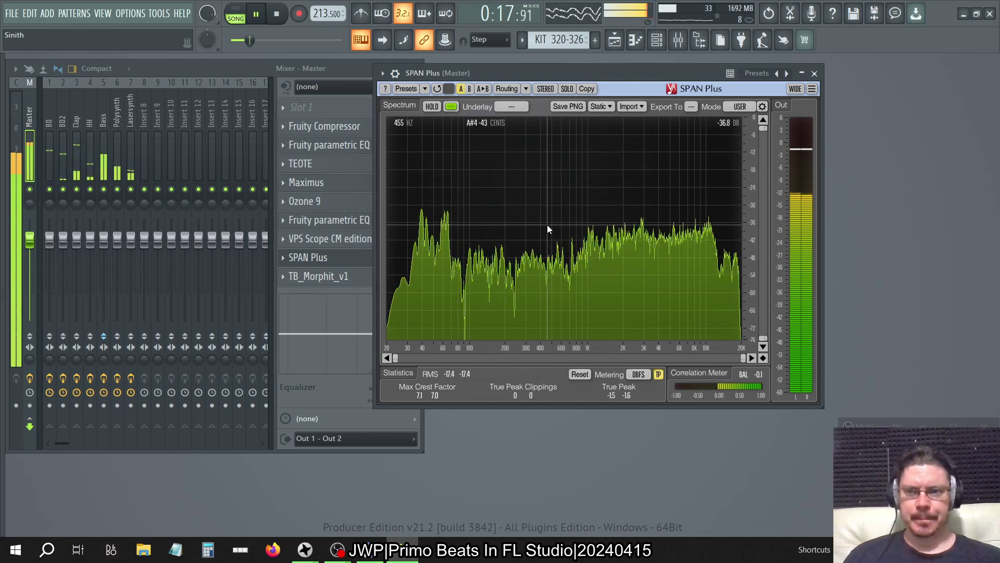
{"action": "left_click", "coordinate": [815, 73]}
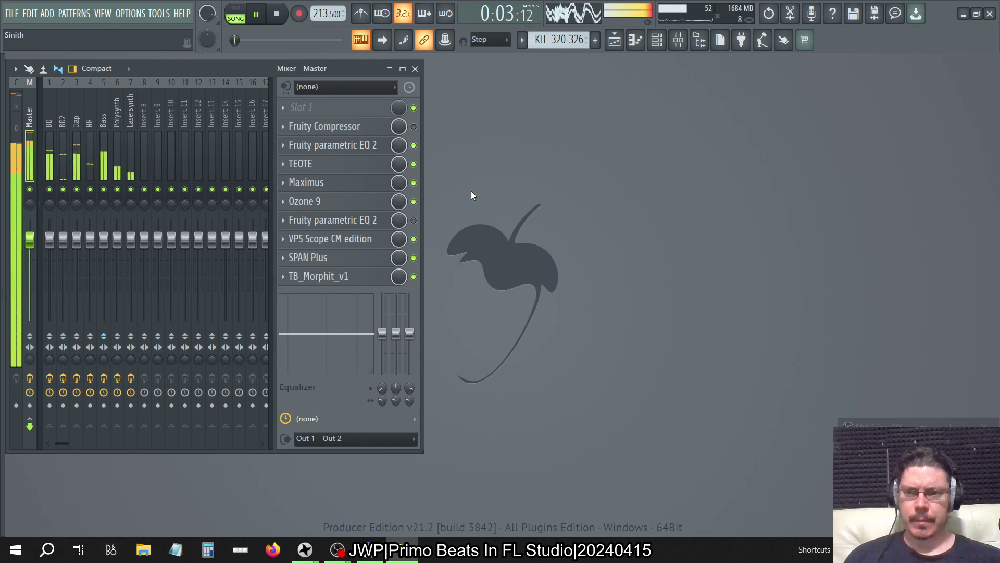
{"action": "left_click", "coordinate": [328, 258]}
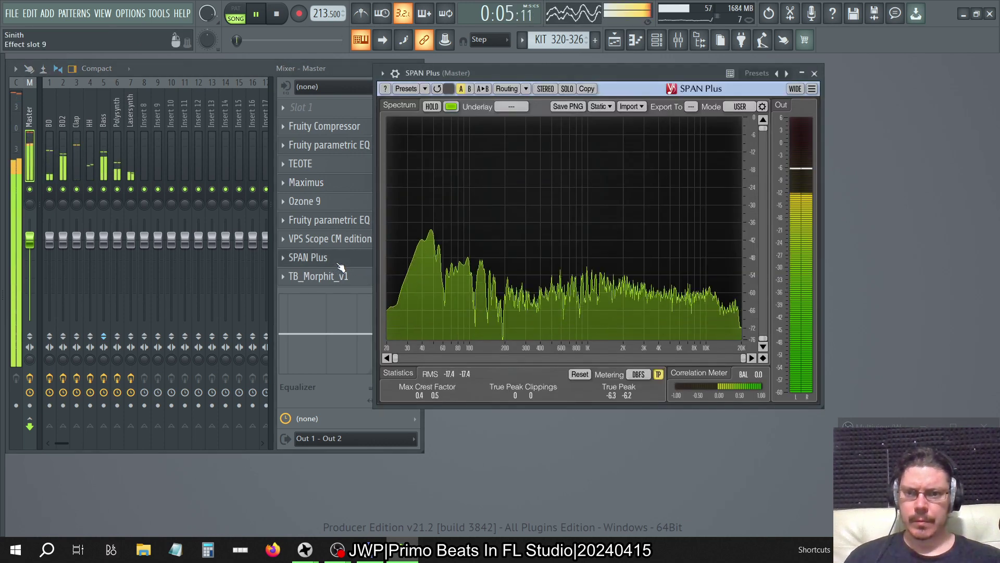
Open TB_Morphit_v1 on the Master track, try adjusting its output gain, and close it.
{"action": "left_click", "coordinate": [354, 284]}
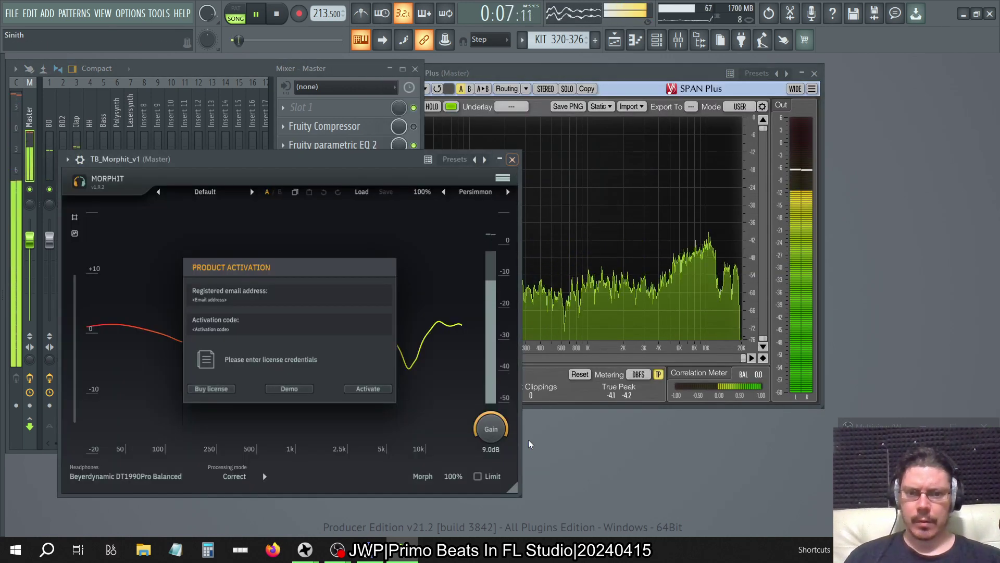
{"action": "left_click_drag", "start_coordinate": [494, 428], "coordinate": [91, 437]}
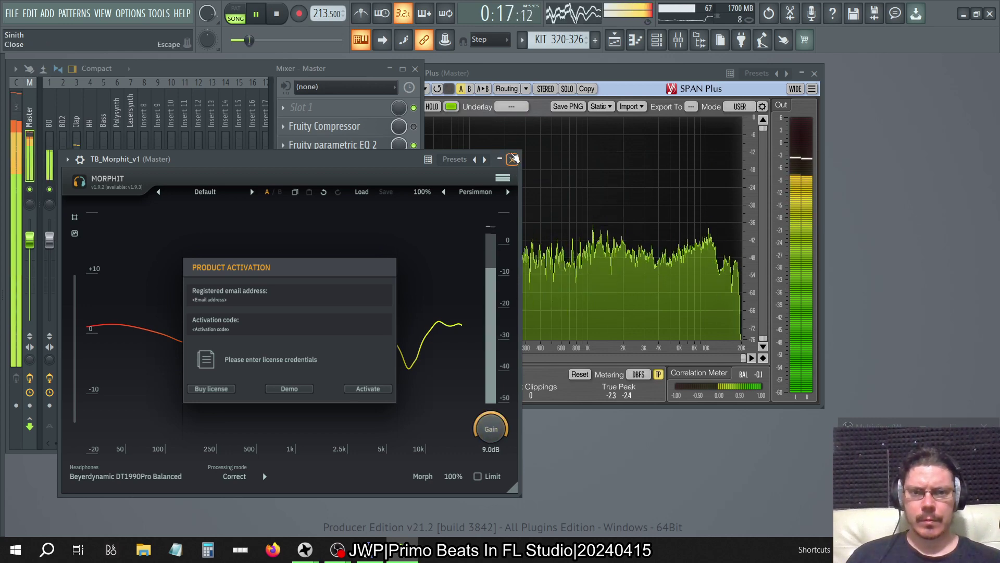
{"action": "left_click", "coordinate": [512, 158]}
Bypass TEOTE, Maximus and Ozone 9 on the Master track.
{"action": "left_click", "coordinate": [118, 114]}
{"action": "left_click", "coordinate": [104, 115]}
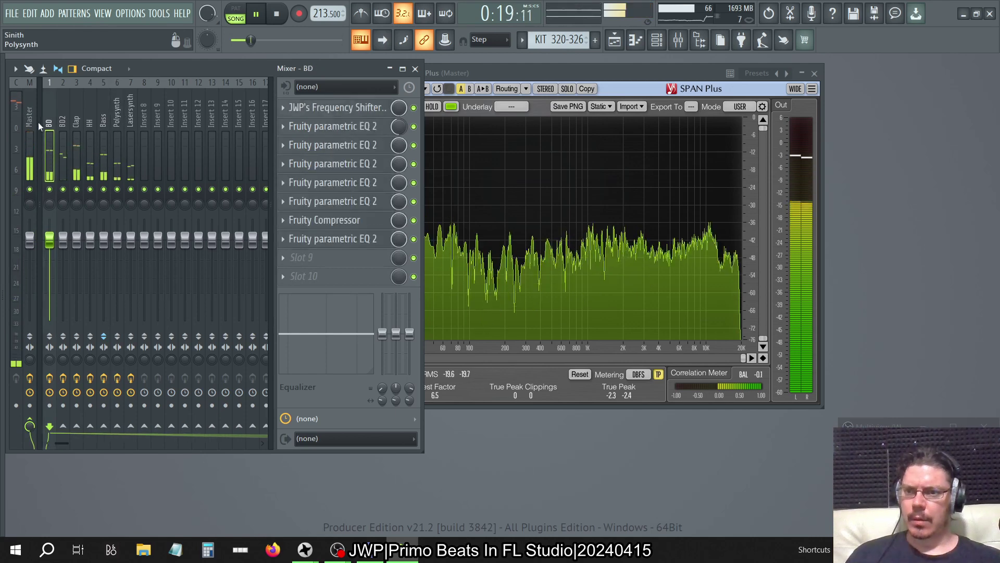
{"action": "left_click", "coordinate": [30, 115]}
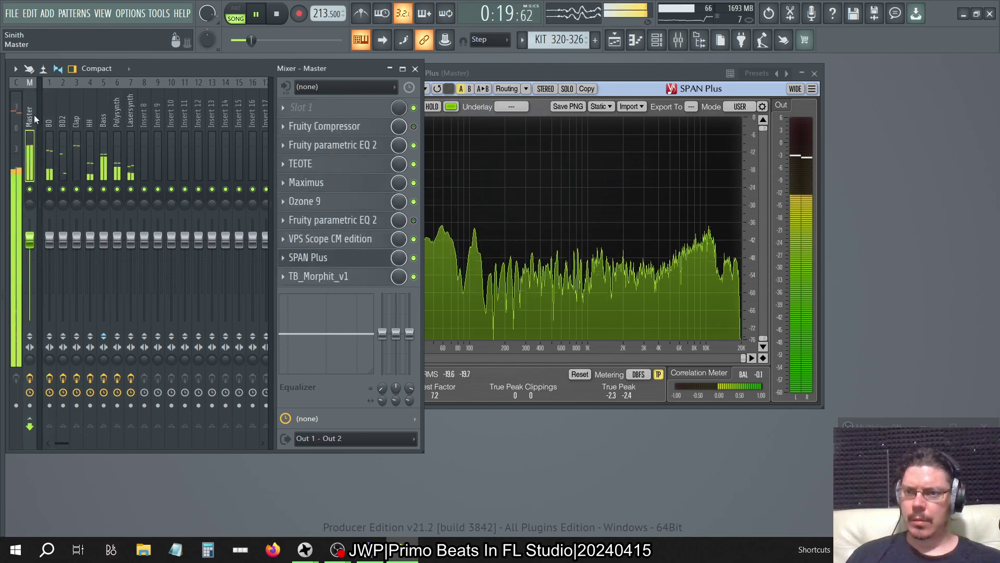
{"action": "left_click", "coordinate": [414, 201]}
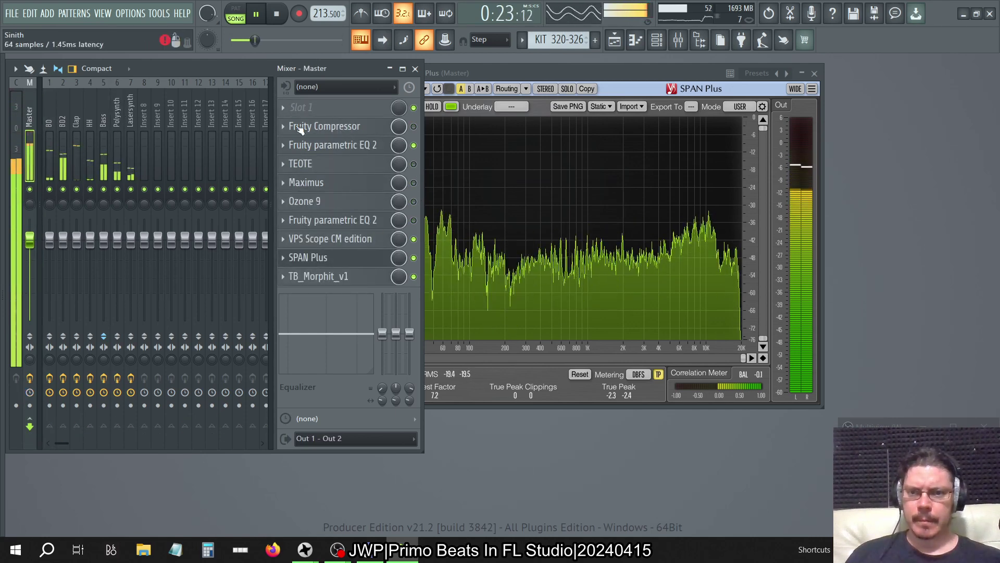
Stop playback and rearrange the Polysynth track's effects, moving Patcher to slot 1 and Fruity Delay to slot 7.
{"action": "left_click", "coordinate": [174, 115]}
{"action": "left_click", "coordinate": [123, 123]}
{"action": "key", "text": "space"}
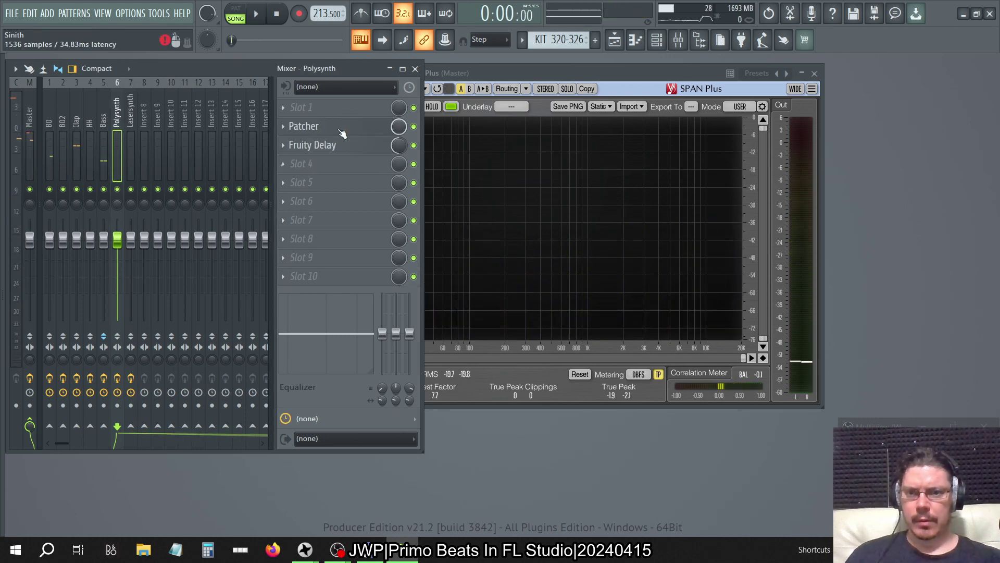
{"action": "left_click", "coordinate": [284, 127]}
{"action": "left_click", "coordinate": [319, 334]}
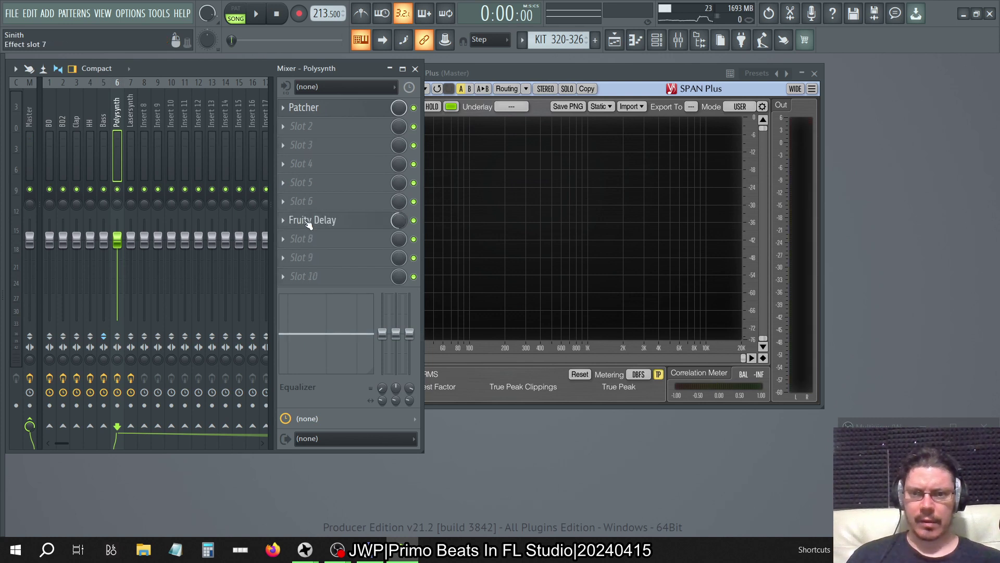
Add Fruity Compressor in slot 6 of the Polysynth track with the Rhythm preset, reset its gain, and leave it bypassed.
{"action": "left_click", "coordinate": [282, 128]}
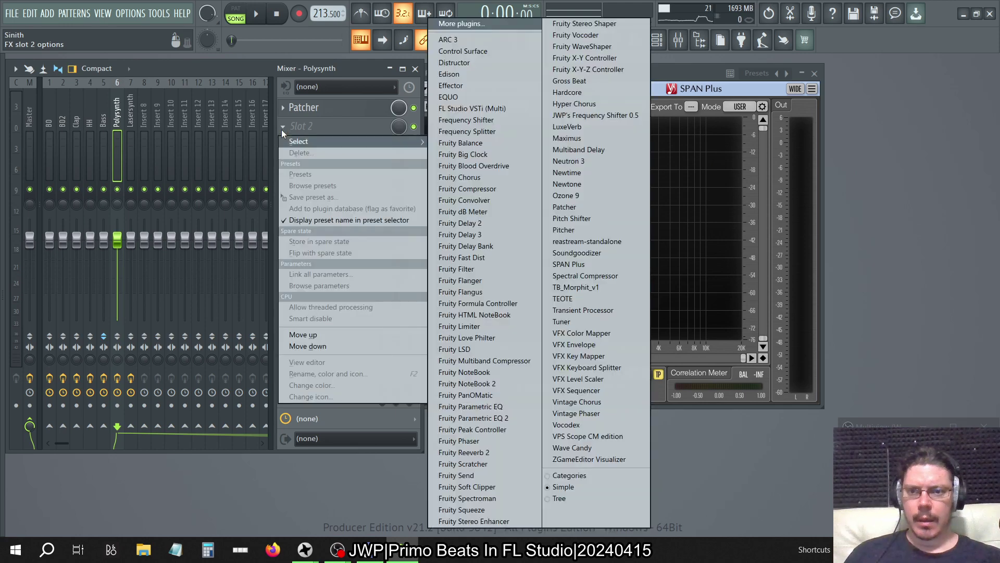
{"action": "left_click", "coordinate": [282, 129]}
{"action": "left_click", "coordinate": [283, 201]}
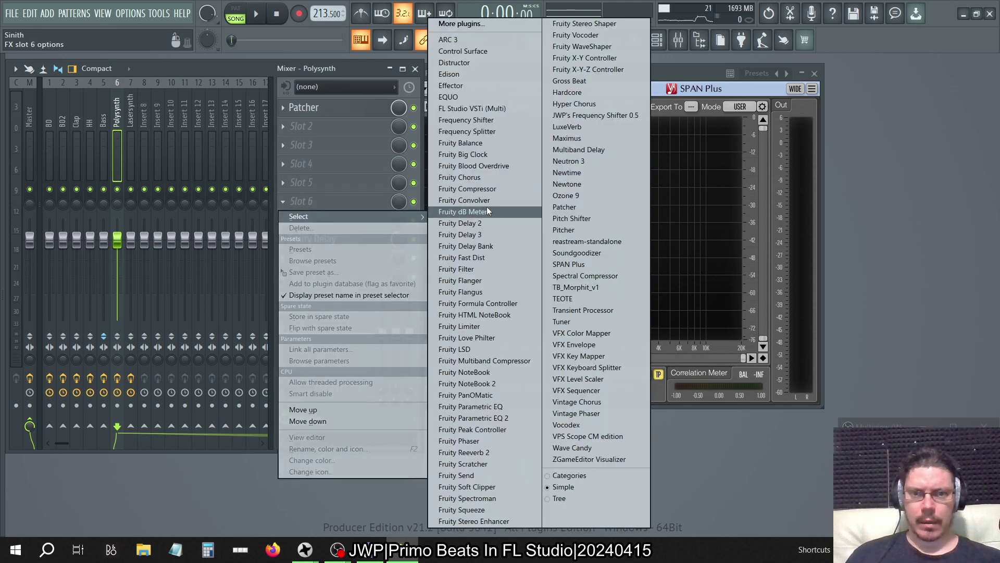
{"action": "left_click", "coordinate": [478, 190]}
{"action": "left_click", "coordinate": [363, 177]}
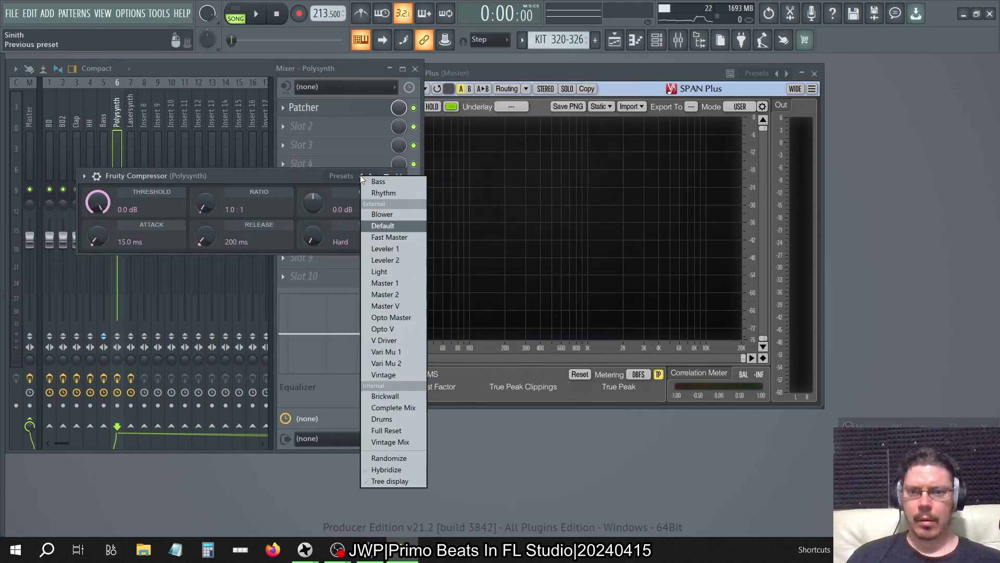
{"action": "left_click", "coordinate": [380, 193]}
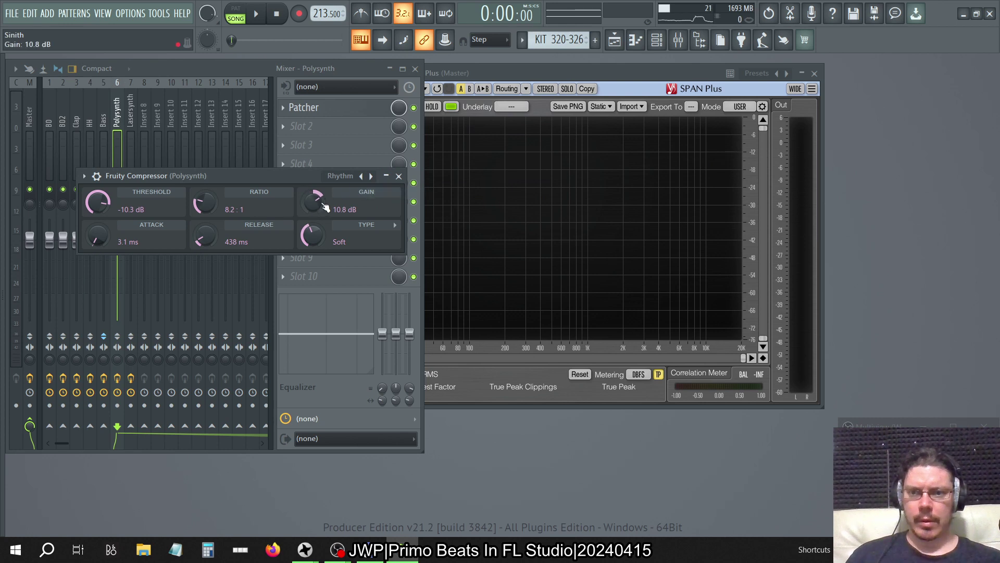
{"action": "right_click", "coordinate": [323, 204]}
{"action": "left_click", "coordinate": [337, 209]}
{"action": "left_click", "coordinate": [408, 177]}
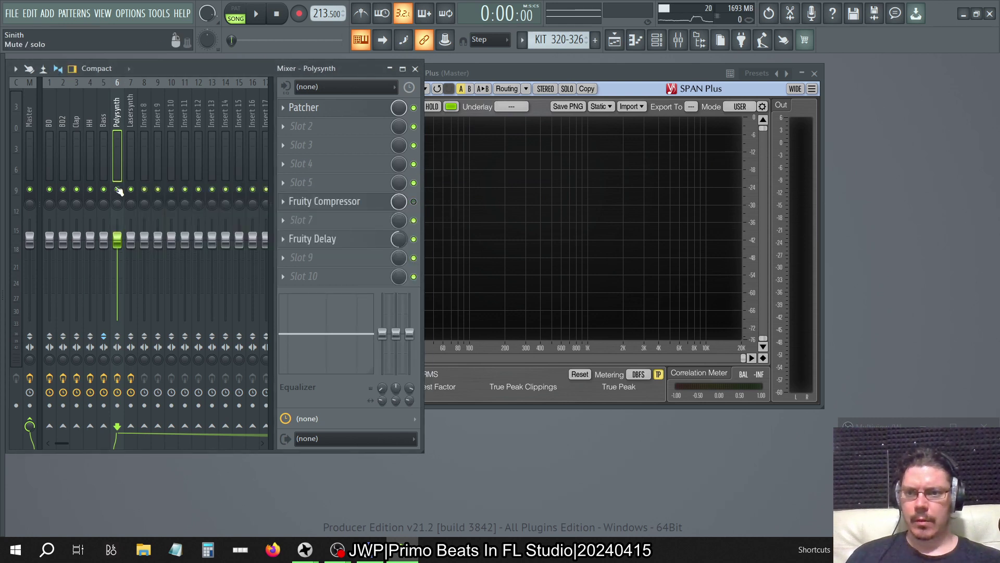
Play the Polysynth track in solo and add Fruity Parametric EQ 2 in slot 2 with its main level at about 12 dB.
{"action": "key", "text": "space"}
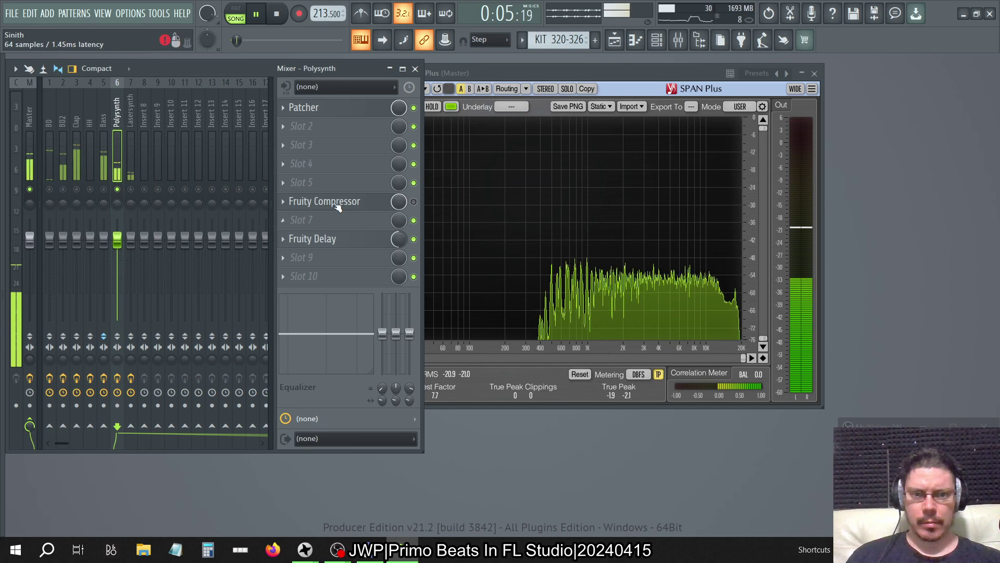
{"action": "left_click", "coordinate": [283, 126]}
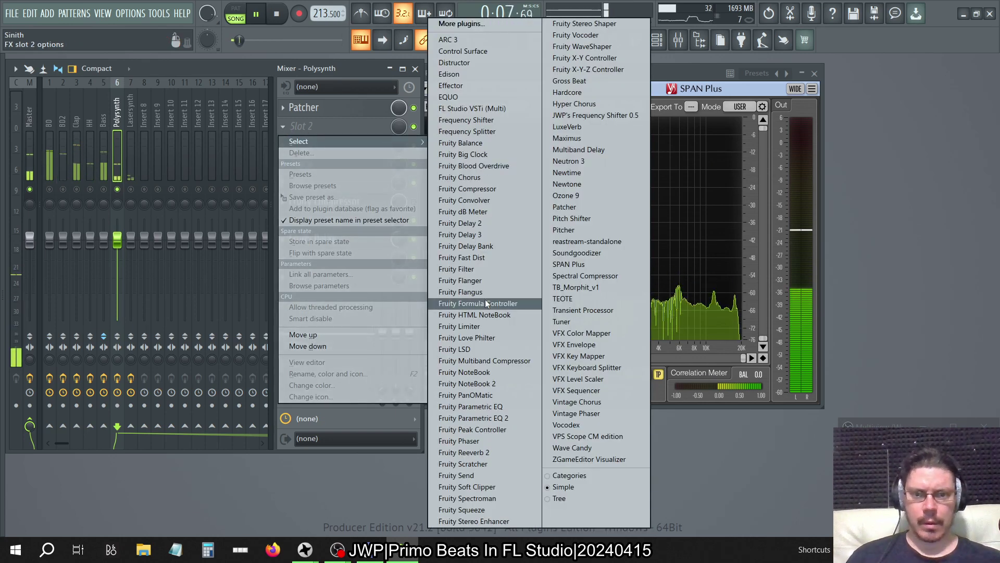
{"action": "left_click", "coordinate": [480, 418]}
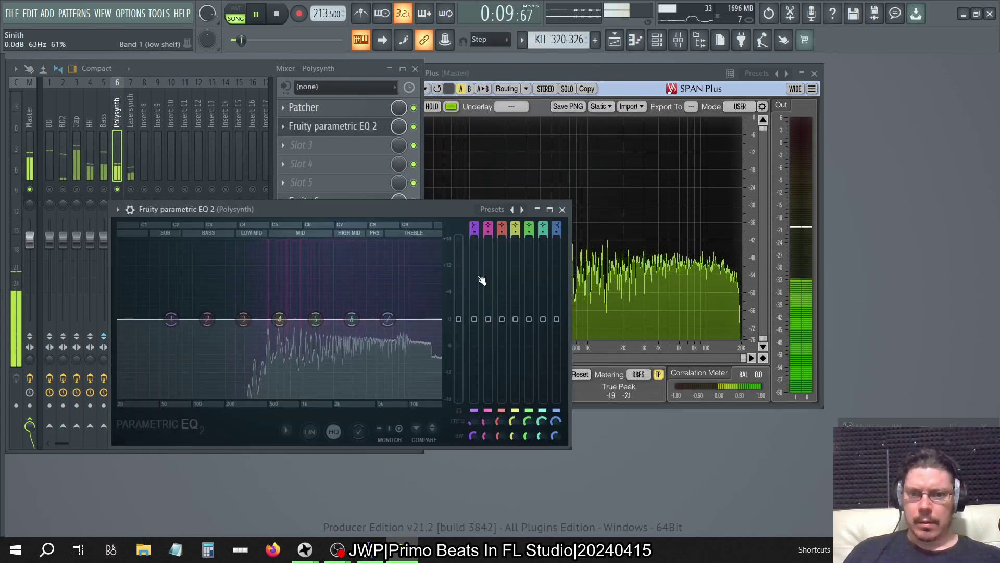
{"action": "left_click_drag", "start_coordinate": [458, 319], "coordinate": [459, 265]}
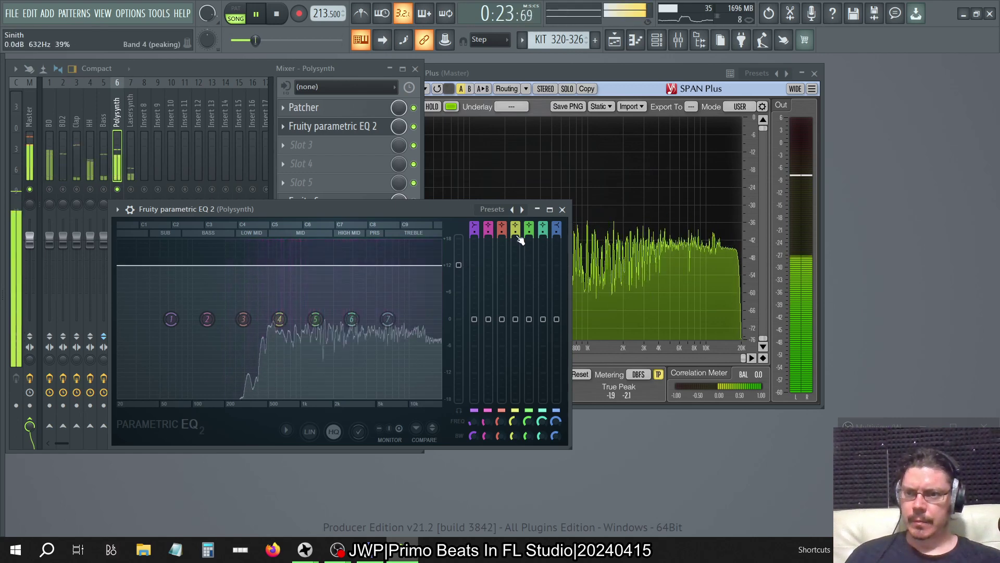
{"action": "left_click", "coordinate": [563, 210]}
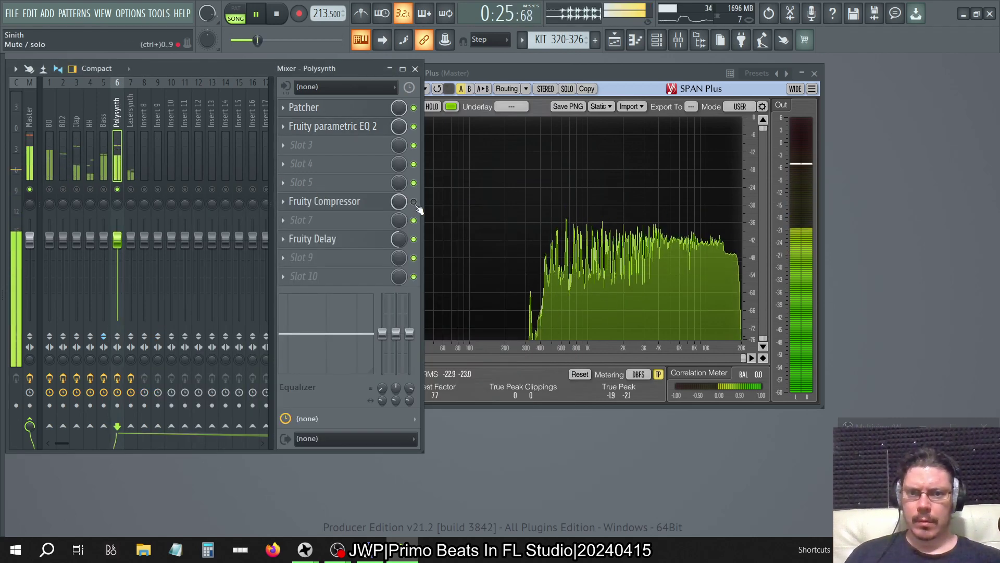
Close SPAN Plus on the Master track and check the output level in TB_Morphit_v1.
{"action": "left_click", "coordinate": [30, 105]}
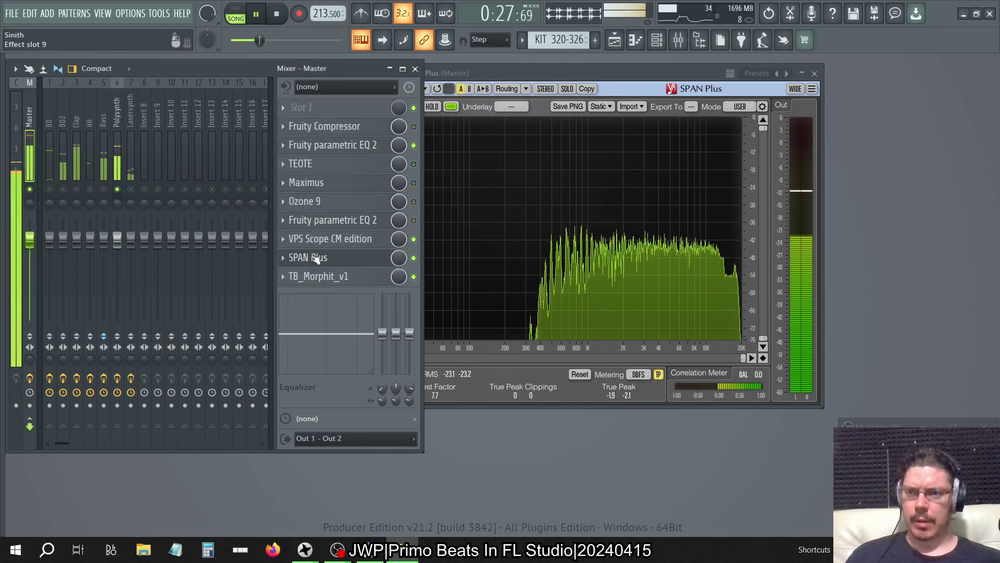
{"action": "left_click", "coordinate": [339, 261]}
{"action": "left_click", "coordinate": [333, 276]}
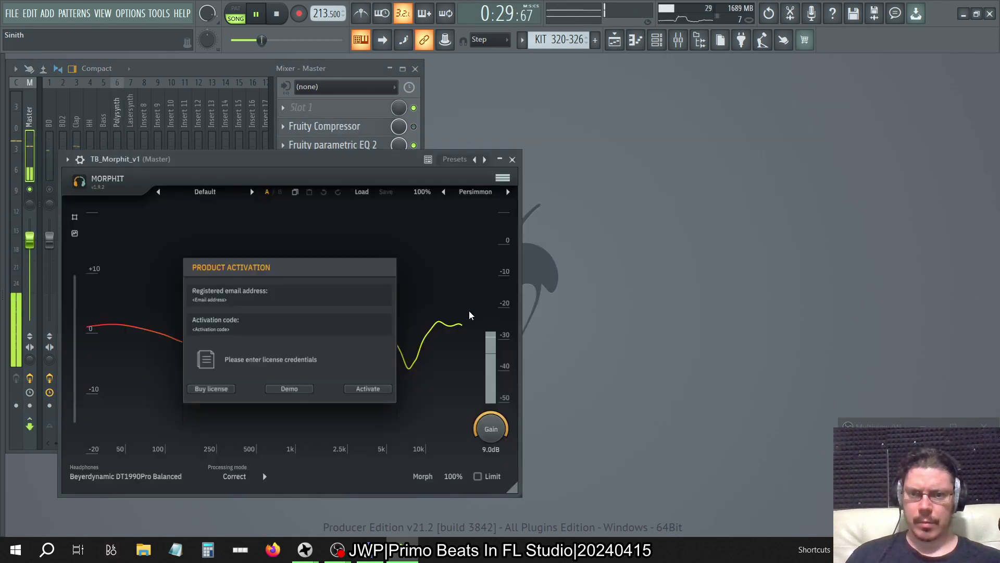
{"action": "left_click", "coordinate": [512, 159]}
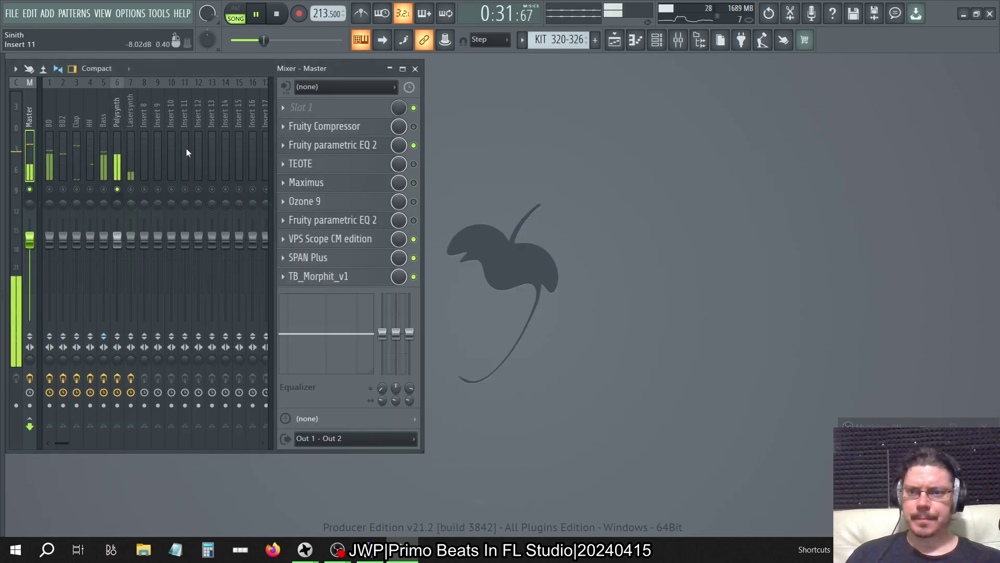
Add another Fruity Parametric EQ 2 in slot 3 of the Polysynth track with its main level raised to 18 dB.
{"action": "left_click", "coordinate": [116, 104]}
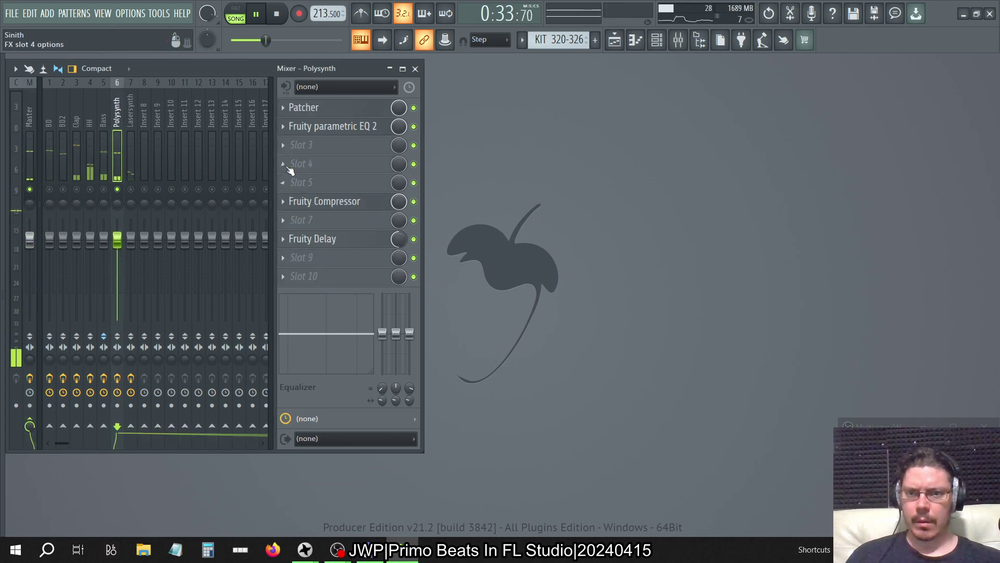
{"action": "left_click", "coordinate": [285, 146]}
{"action": "left_click", "coordinate": [531, 418]}
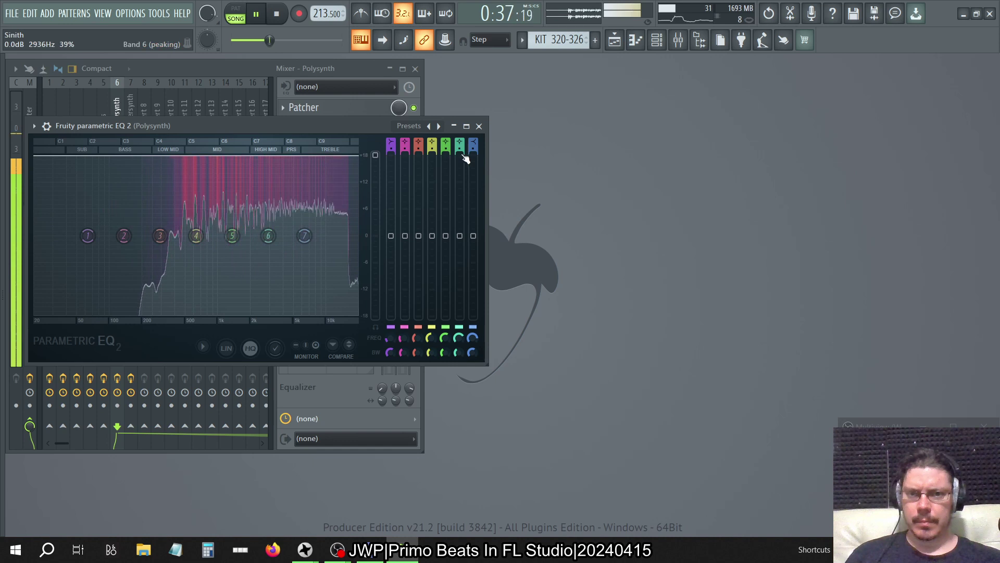
{"action": "left_click", "coordinate": [479, 125]}
Show the Master output in VPS Scope CM edition and copy the Polysynth's boosted slot 3 EQ into slots 4 and 5.
{"action": "left_click", "coordinate": [25, 130]}
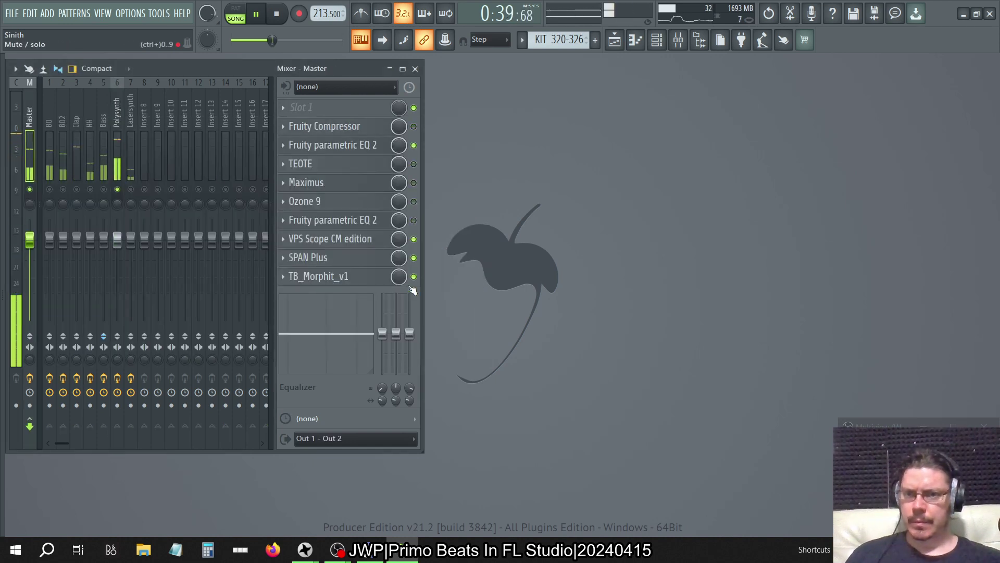
{"action": "left_click", "coordinate": [342, 239]}
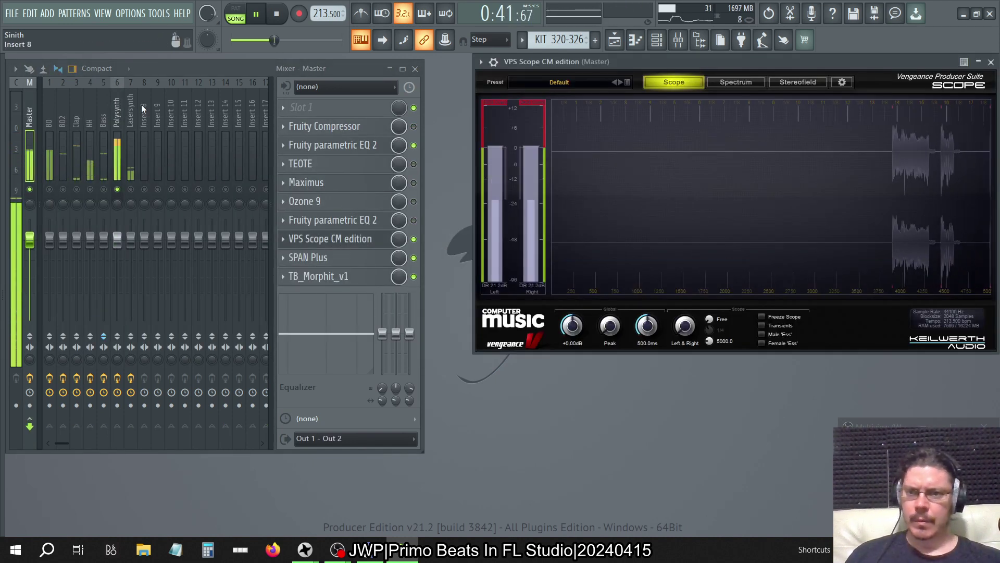
{"action": "left_click", "coordinate": [117, 112]}
{"action": "left_click", "coordinate": [294, 147]}
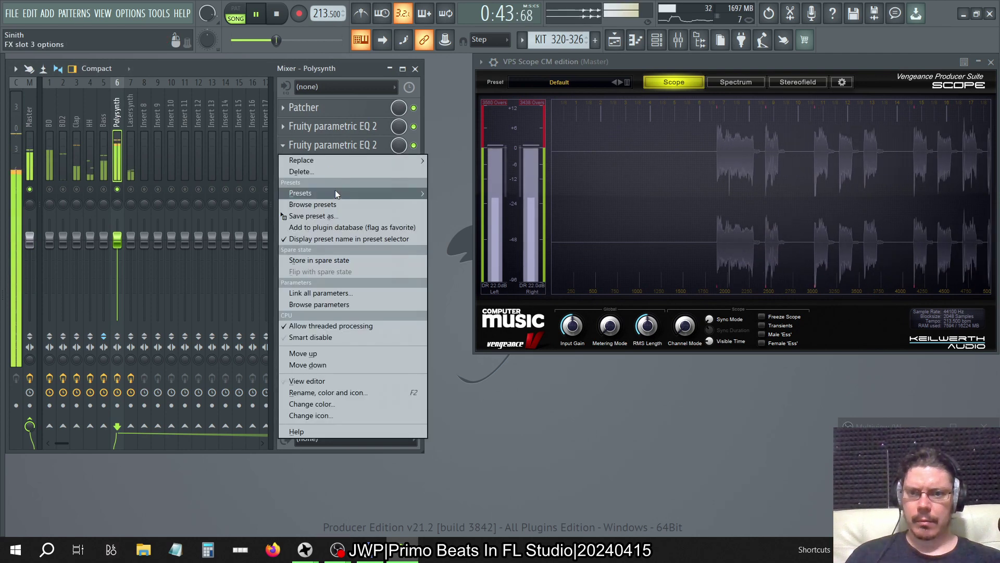
{"action": "left_click_drag", "start_coordinate": [323, 215], "coordinate": [367, 167]}
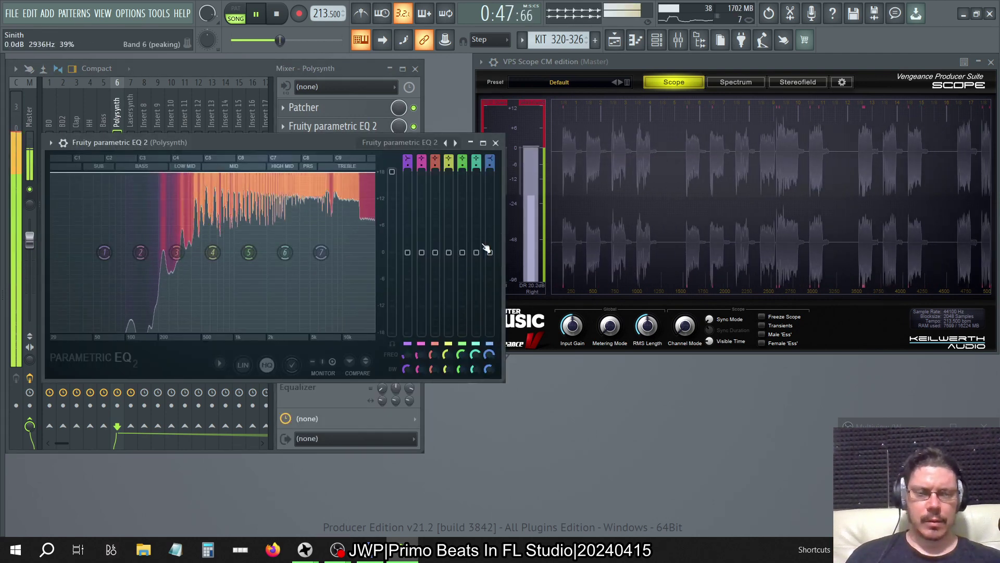
{"action": "left_click", "coordinate": [496, 143]}
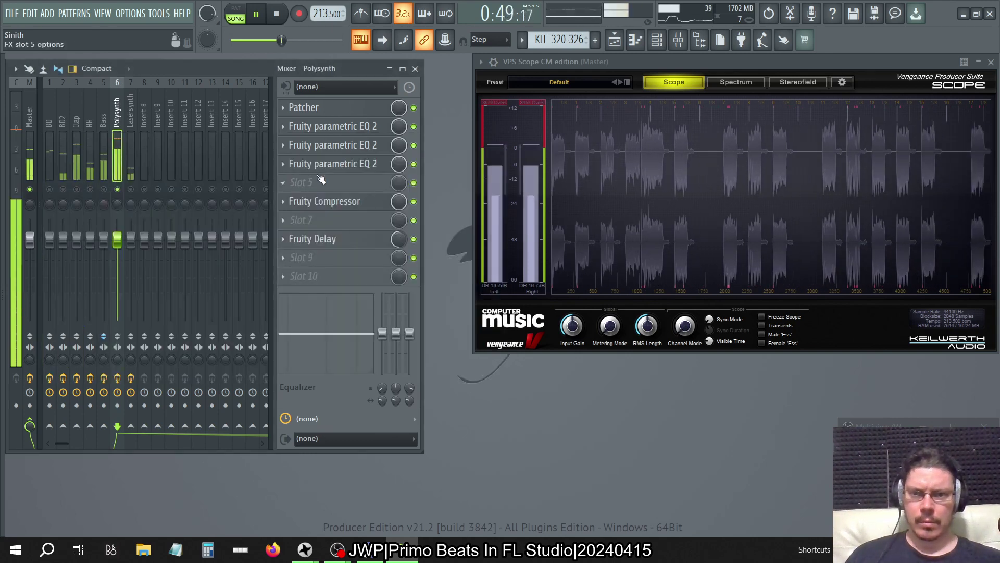
{"action": "left_click", "coordinate": [291, 164]}
{"action": "left_click_drag", "start_coordinate": [307, 224], "coordinate": [367, 182]}
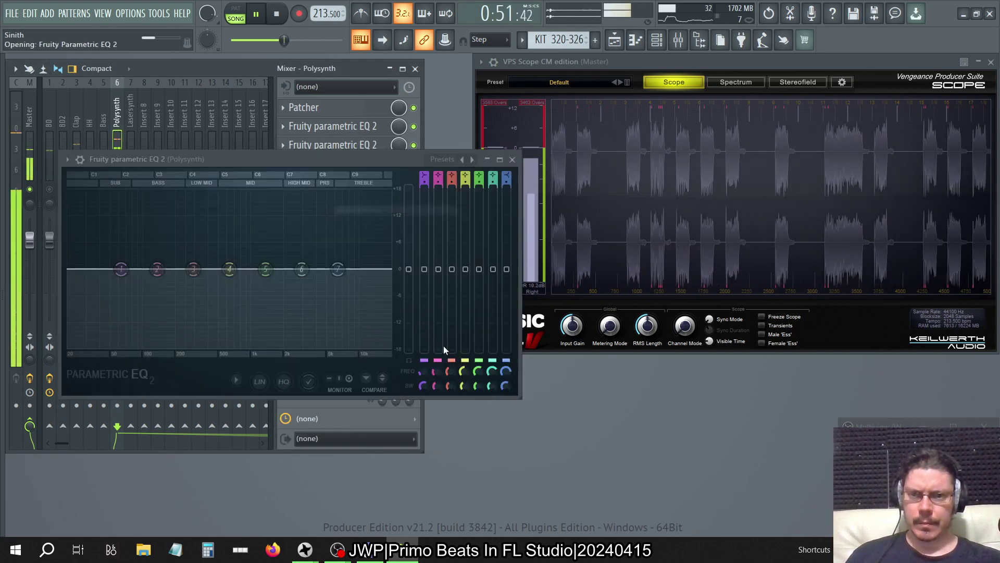
Enable Maximus on the Master track and toggle the Master's Fruity Compressor to compare the sound.
{"action": "left_click", "coordinate": [30, 116]}
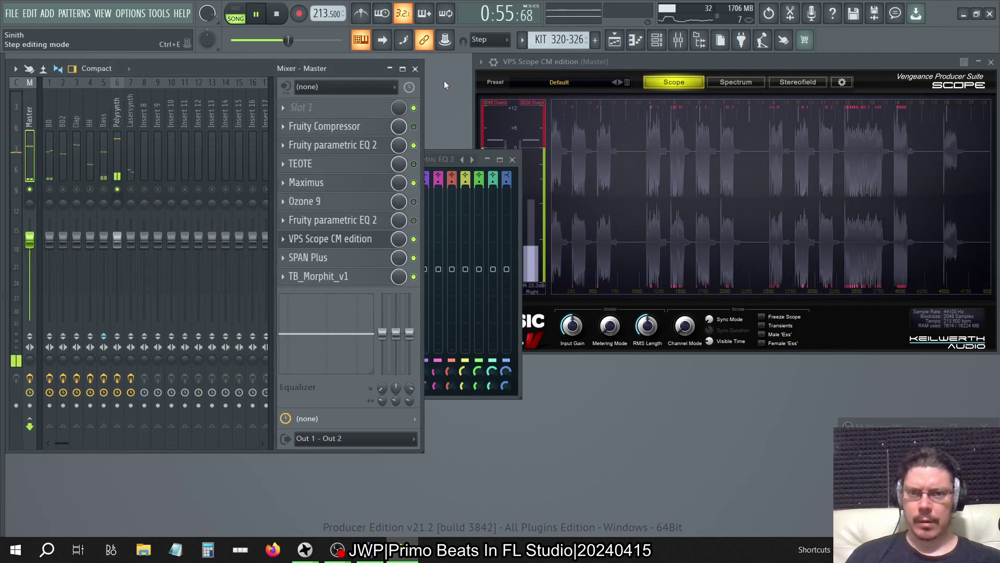
{"action": "left_click", "coordinate": [515, 190]}
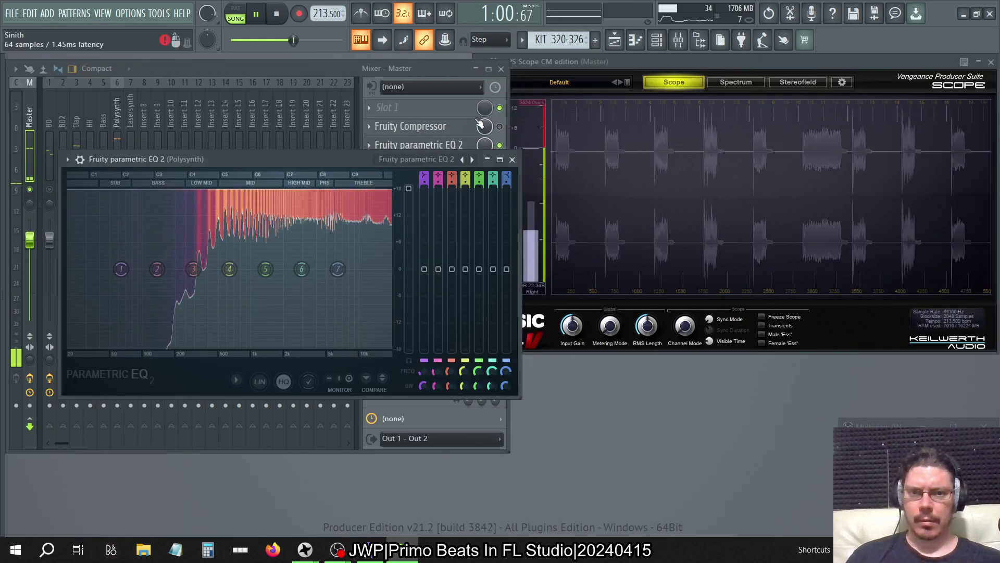
{"action": "left_click", "coordinate": [501, 128]}
{"action": "left_click", "coordinate": [499, 126]}
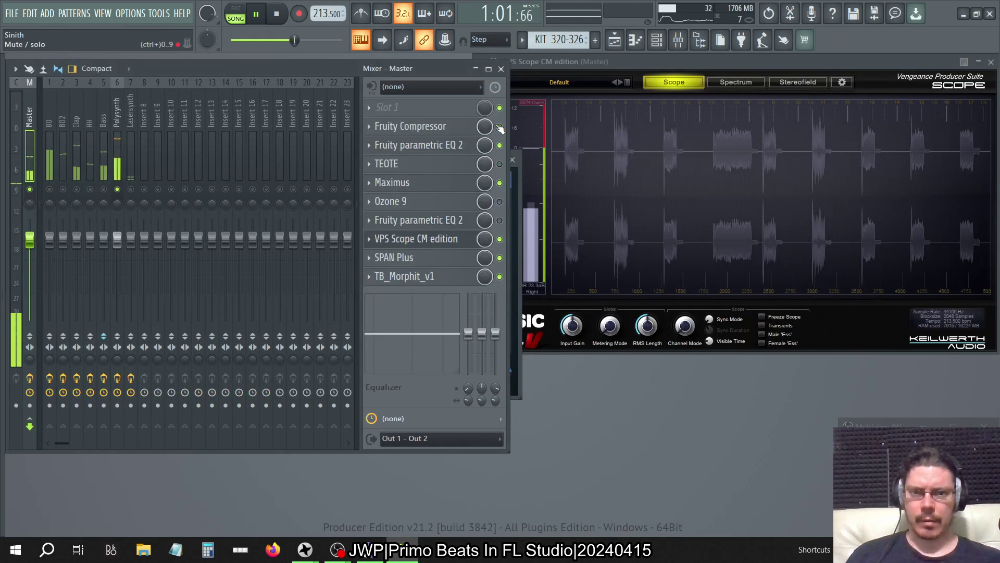
Enable TEOTE on the Master track and move the Polysynth's Fruity Compressor down to slot 7.
{"action": "left_click", "coordinate": [499, 164]}
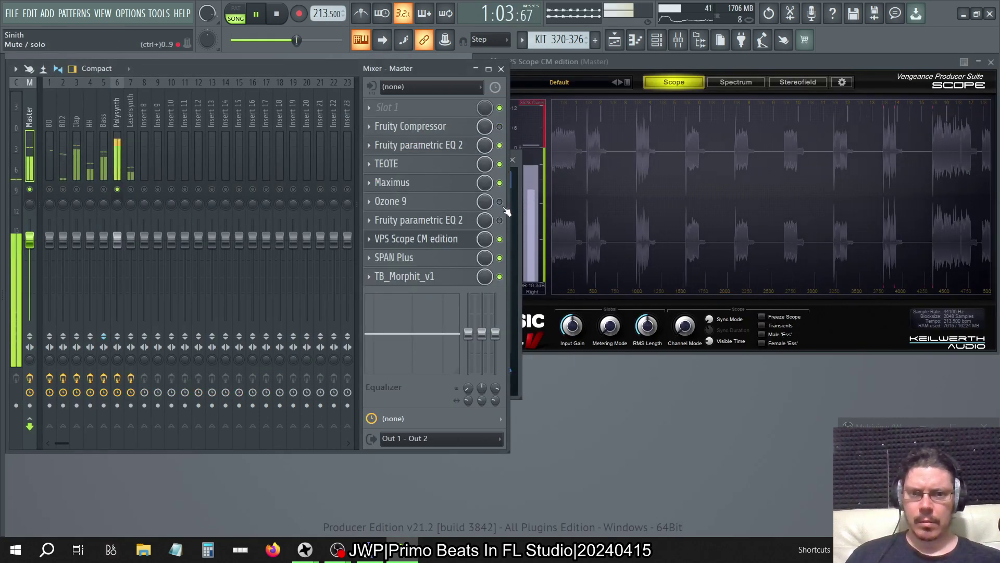
{"action": "left_click", "coordinate": [517, 221]}
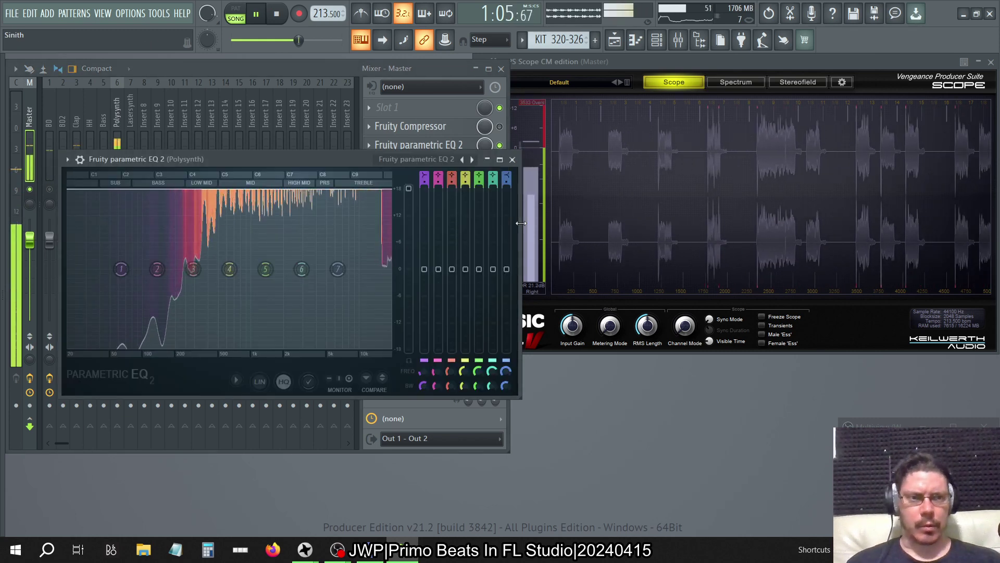
{"action": "left_click", "coordinate": [225, 106]}
{"action": "left_click", "coordinate": [117, 112]}
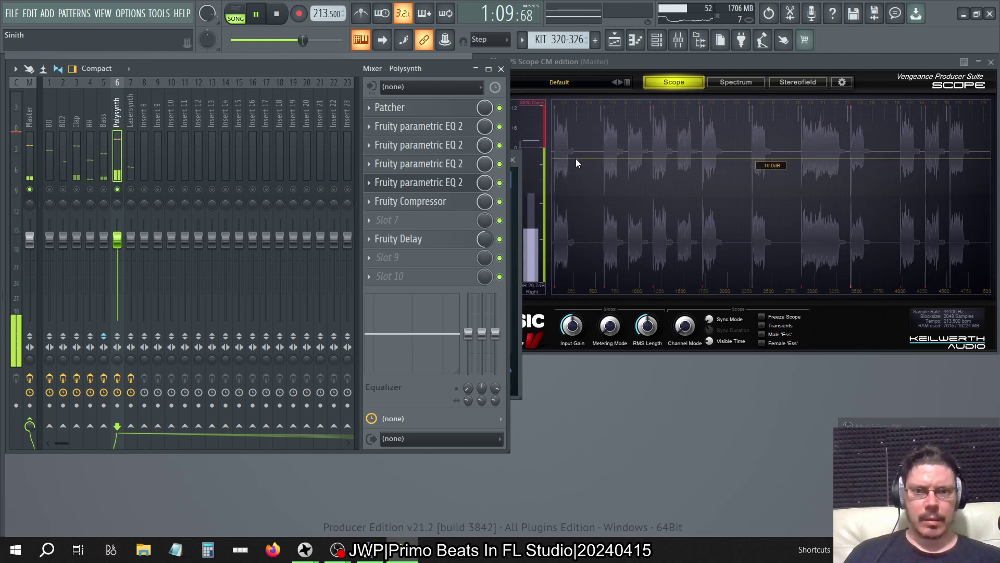
{"action": "left_click", "coordinate": [369, 202]}
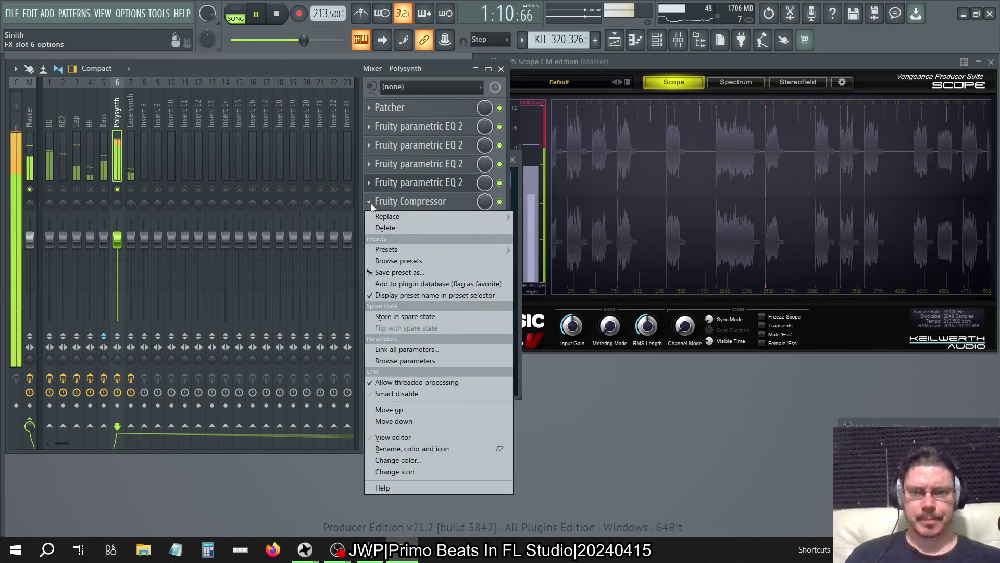
{"action": "left_click", "coordinate": [403, 420]}
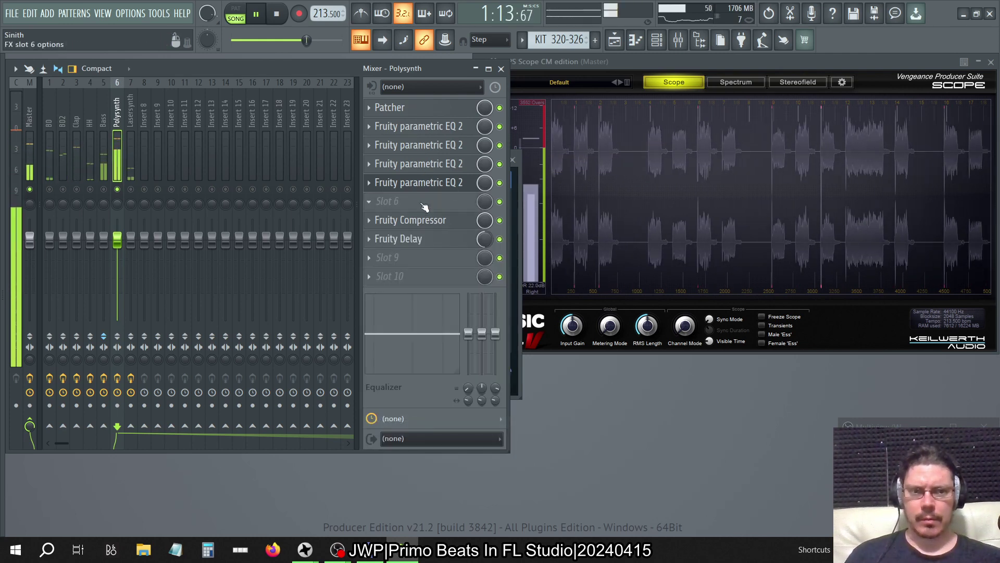
Bypass the Polysynth's EQs in slots 5 and 4 and toggle the slot 3 EQ to compare the sound.
{"action": "left_click", "coordinate": [499, 182]}
{"action": "left_click", "coordinate": [499, 163]}
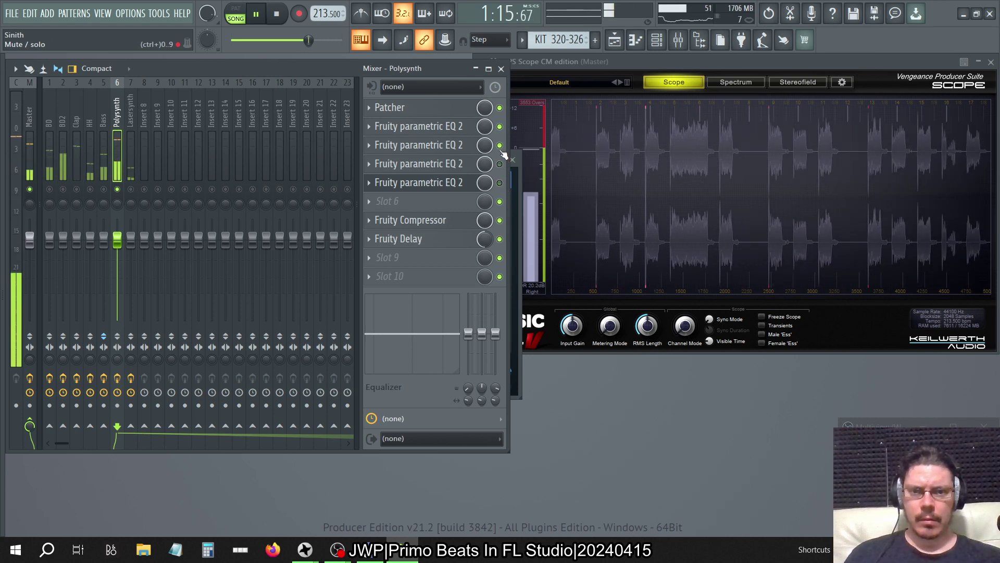
{"action": "left_click", "coordinate": [499, 145]}
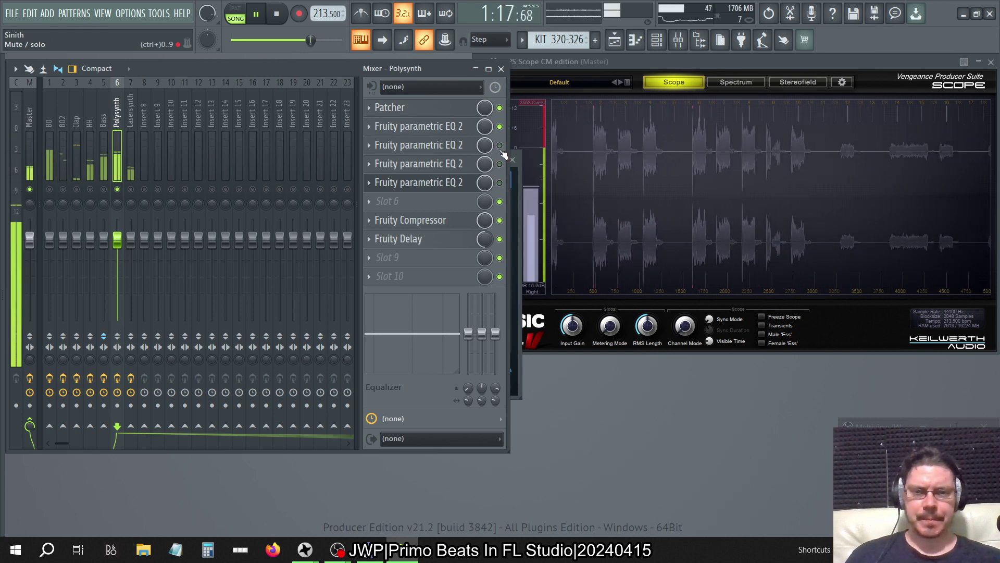
{"action": "left_click", "coordinate": [499, 145]}
{"action": "left_click", "coordinate": [499, 147]}
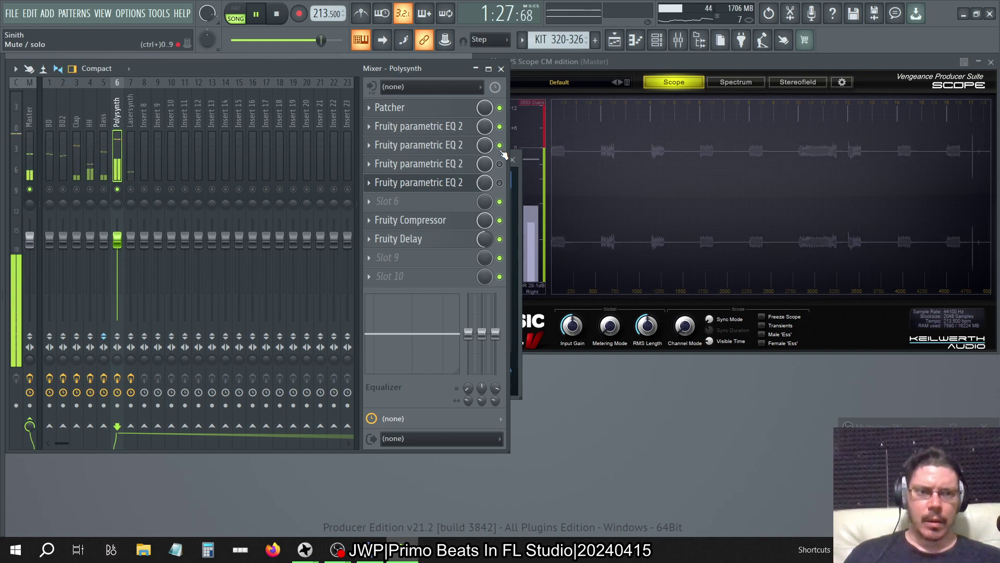
Set the main level of the Polysynth's slot 3 EQ to 8.8 dB and open TB_Morphit_v1 on the Master.
{"action": "left_click", "coordinate": [462, 150]}
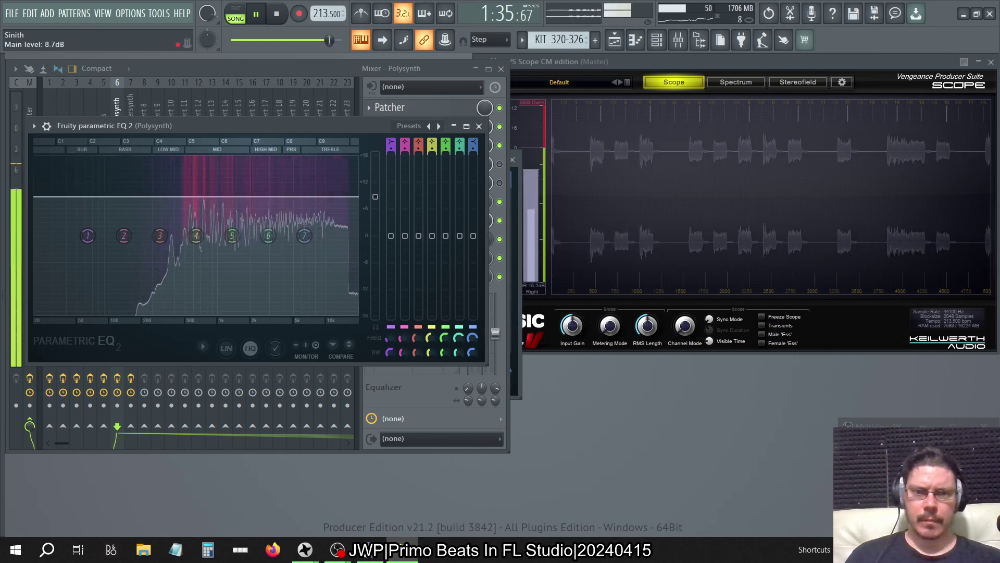
{"action": "left_click_drag", "start_coordinate": [375, 197], "coordinate": [375, 231]}
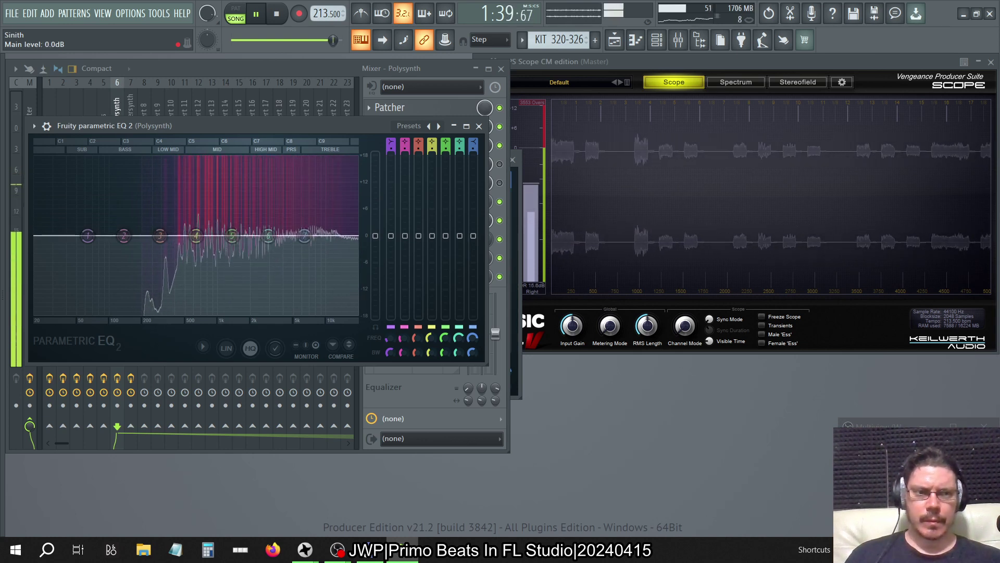
{"action": "left_click_drag", "start_coordinate": [375, 236], "coordinate": [375, 207]}
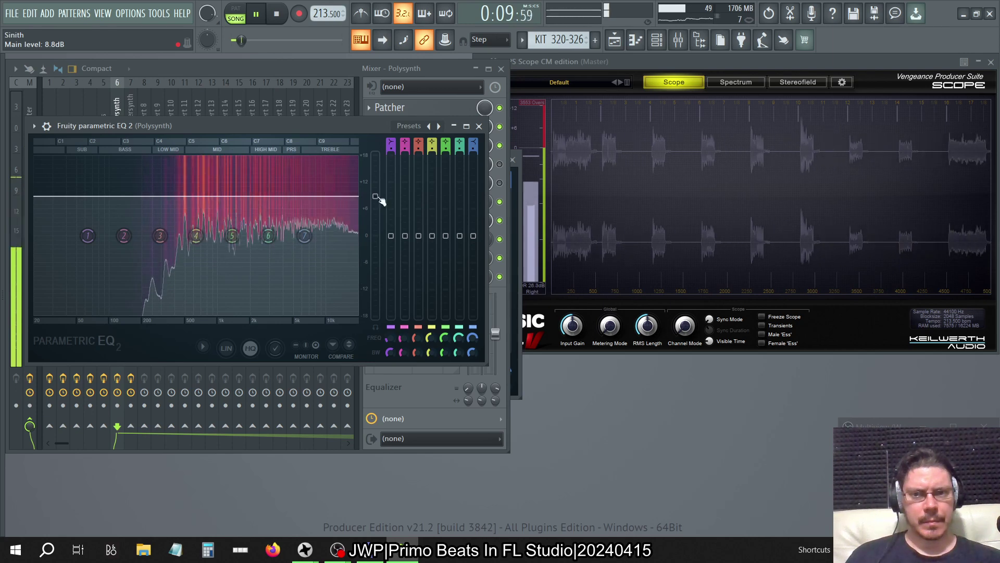
{"action": "left_click", "coordinate": [30, 103]}
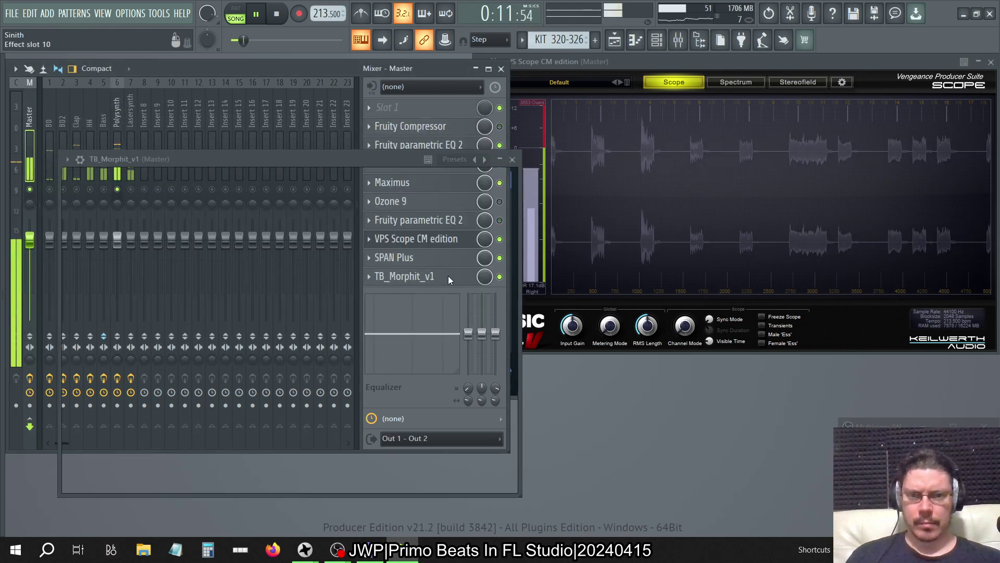
{"action": "left_click", "coordinate": [448, 276]}
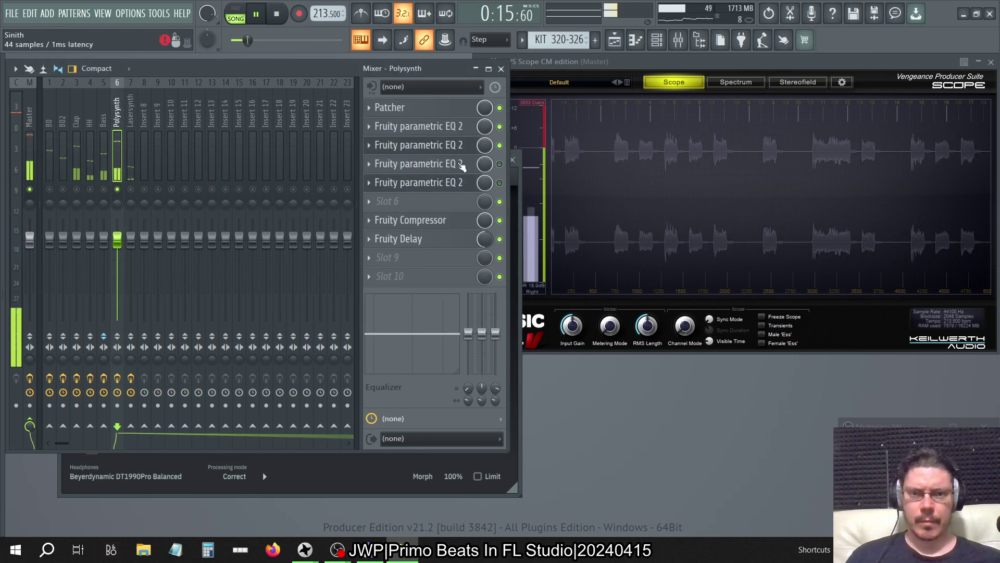
Audition main levels from 0 to 18 dB in the Polysynth's slot 3 EQ, leave it slightly above 6 dB, and close the EQ.
{"action": "left_click", "coordinate": [453, 151]}
{"action": "right_click", "coordinate": [391, 205]}
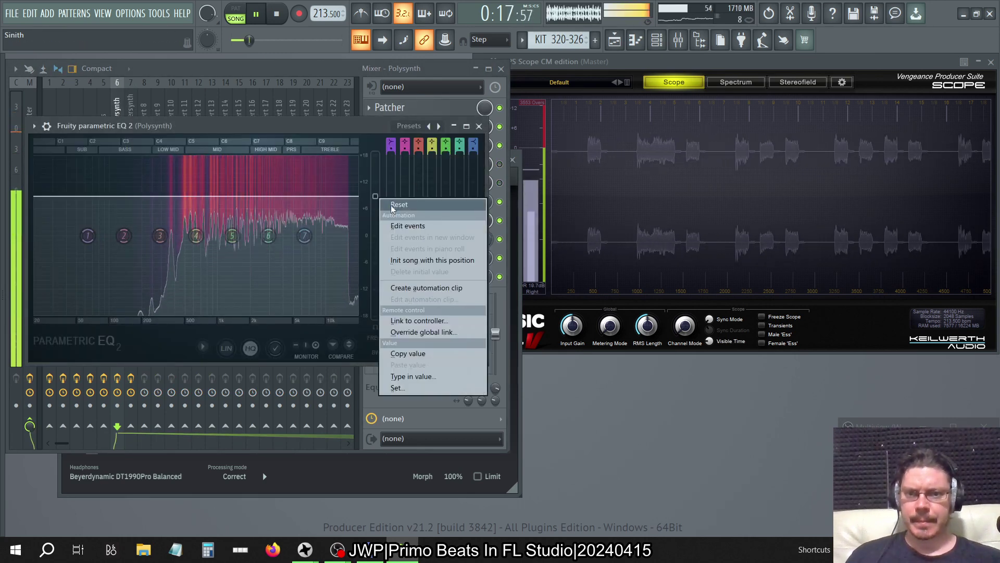
{"action": "key", "text": "Escape"}
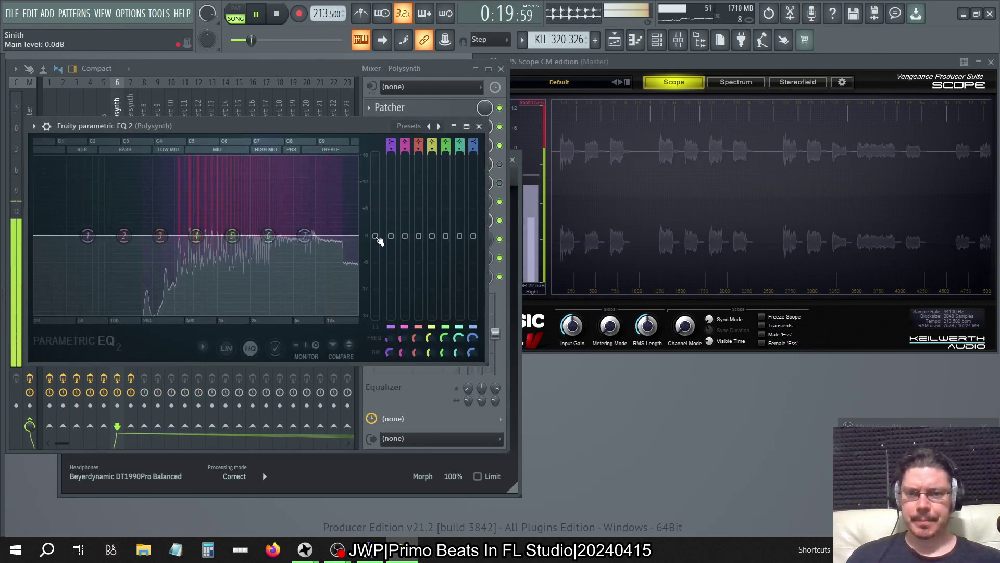
{"action": "left_click_drag", "start_coordinate": [375, 236], "coordinate": [375, 154]}
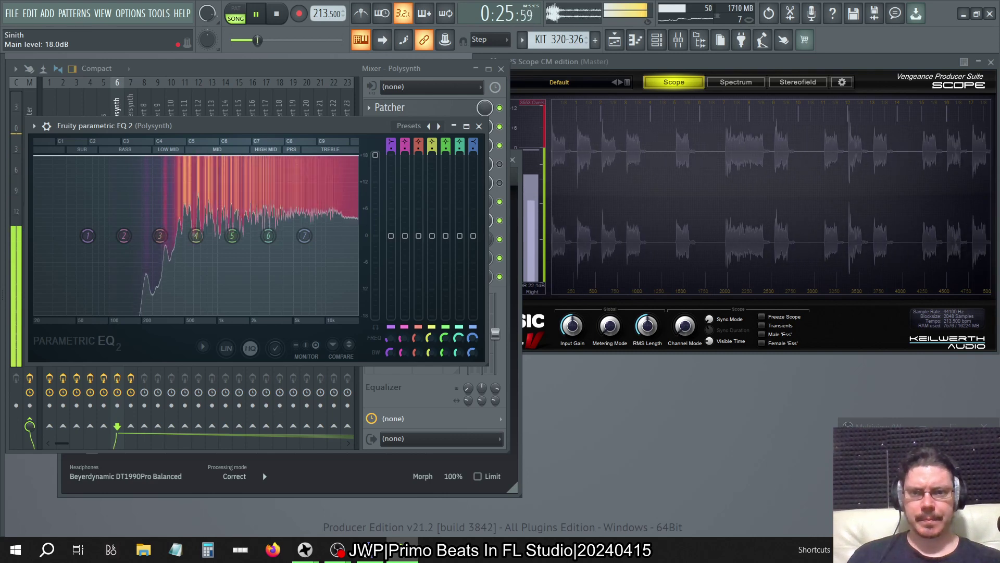
{"action": "left_click_drag", "start_coordinate": [375, 154], "coordinate": [375, 222]}
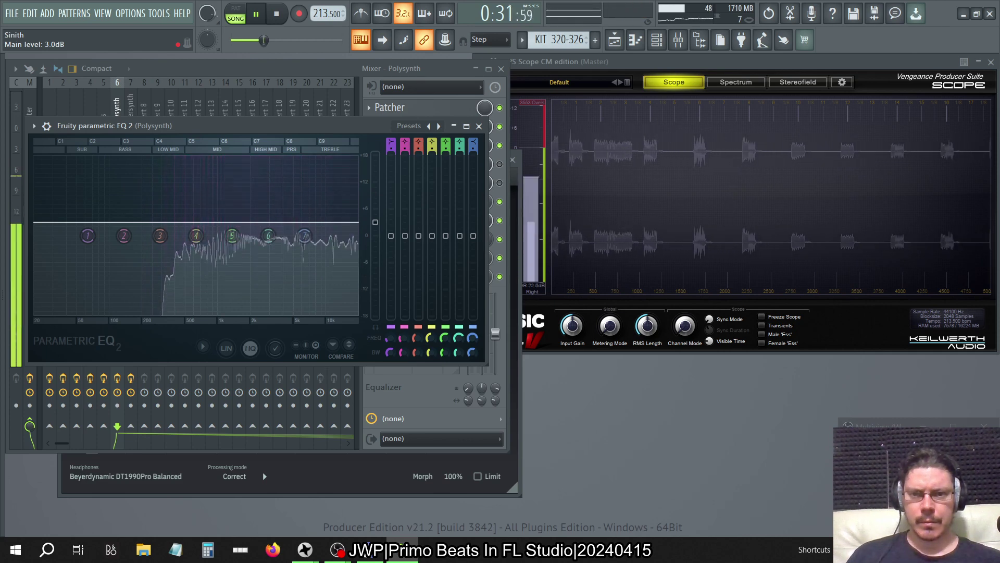
{"action": "left_click_drag", "start_coordinate": [375, 222], "coordinate": [375, 168]}
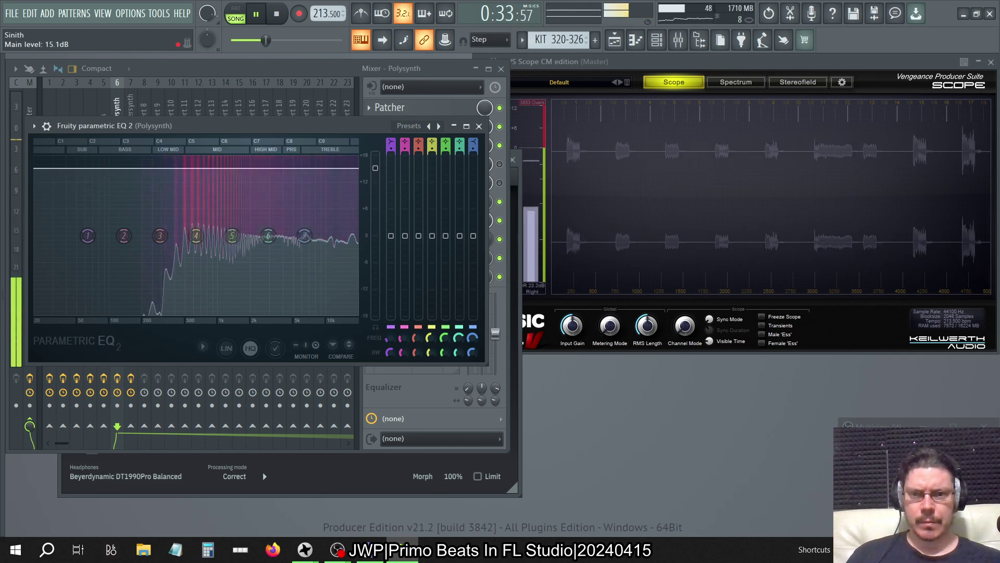
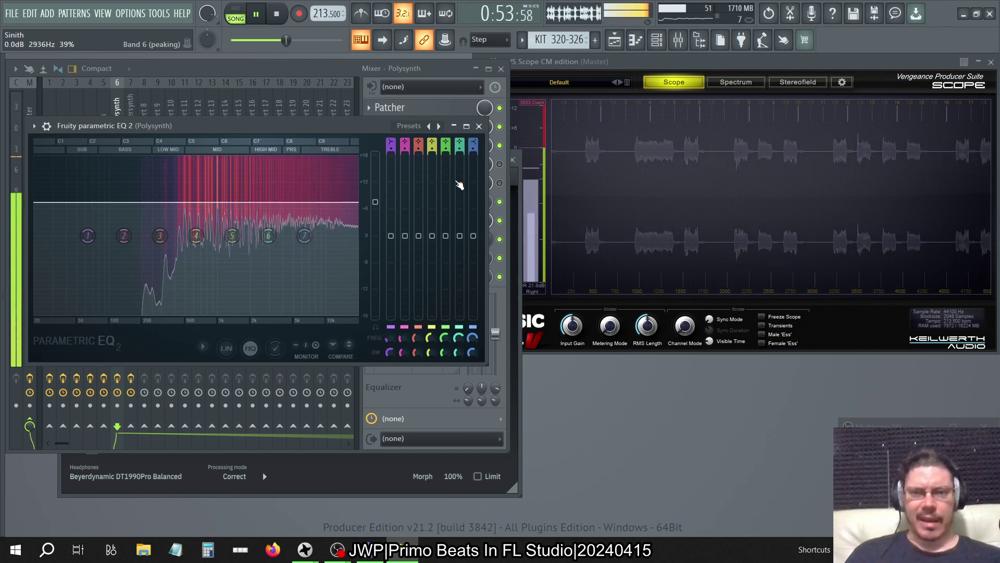
{"action": "left_click", "coordinate": [478, 126]}
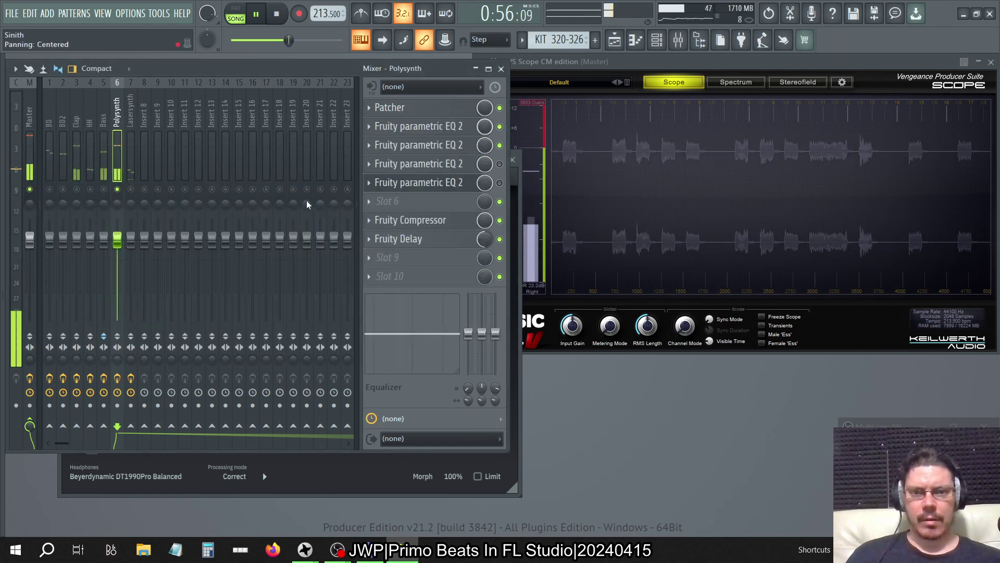
Delete the two bypassed Fruity Parametric EQ 2 plugins from slots 4 and 5 of the Polysynth track.
{"action": "left_click", "coordinate": [369, 164]}
{"action": "left_click", "coordinate": [384, 192]}
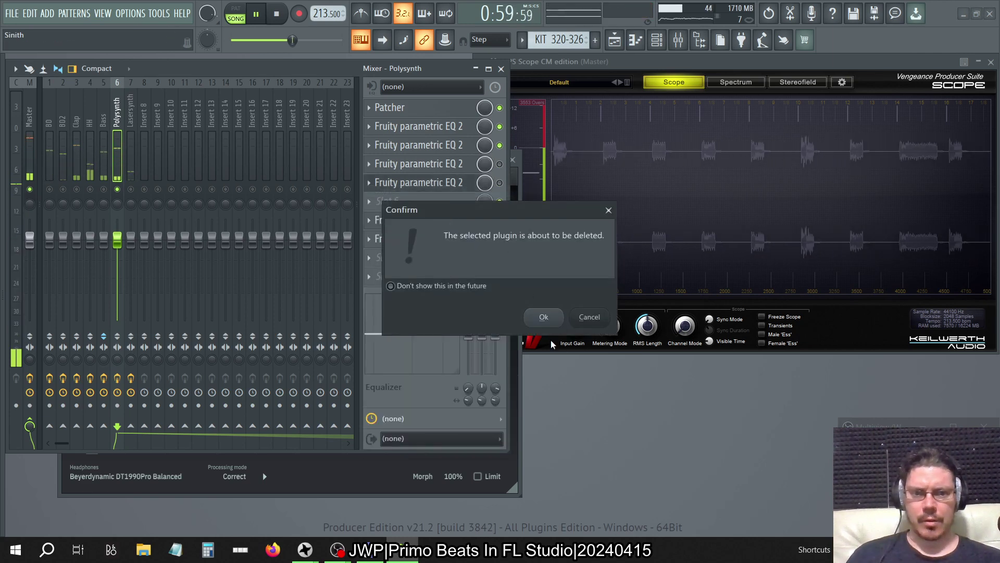
{"action": "left_click", "coordinate": [543, 317]}
{"action": "left_click", "coordinate": [370, 182]}
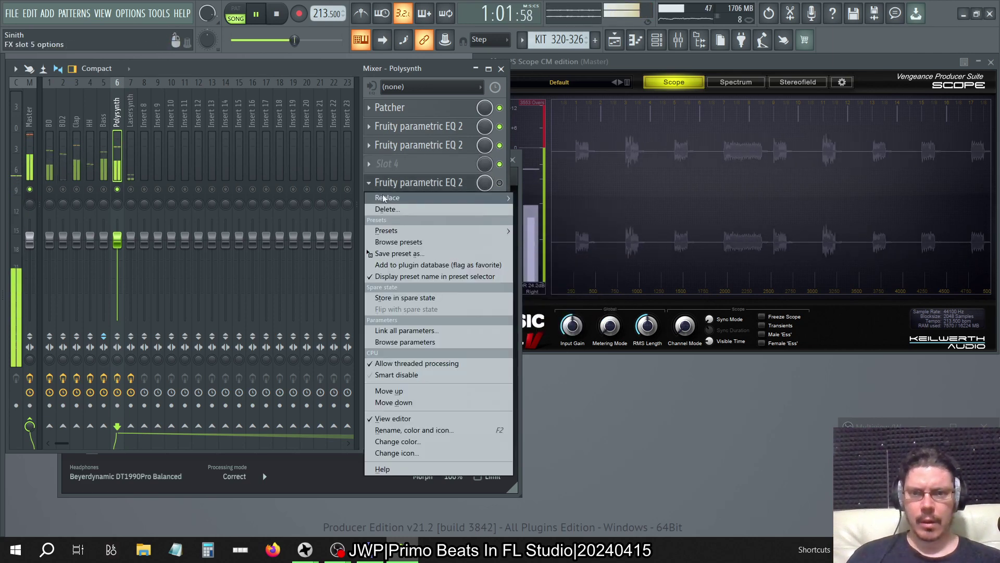
{"action": "left_click", "coordinate": [385, 209]}
{"action": "left_click", "coordinate": [543, 317]}
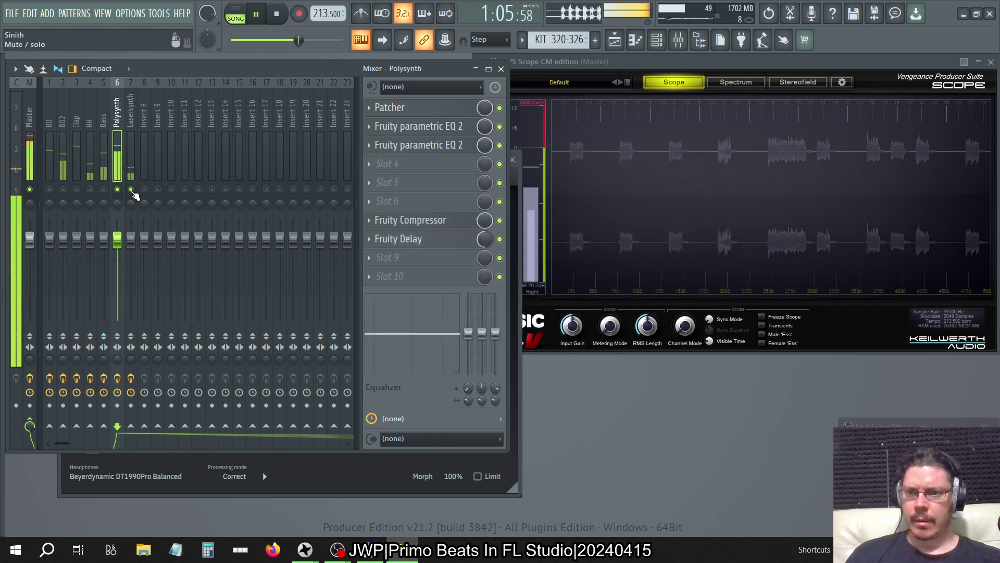
Add Fruity Balance in slot 9 of the Polysynth with volume at -21.0 dB and open SPAN Plus on the Master.
{"action": "left_click", "coordinate": [376, 257]}
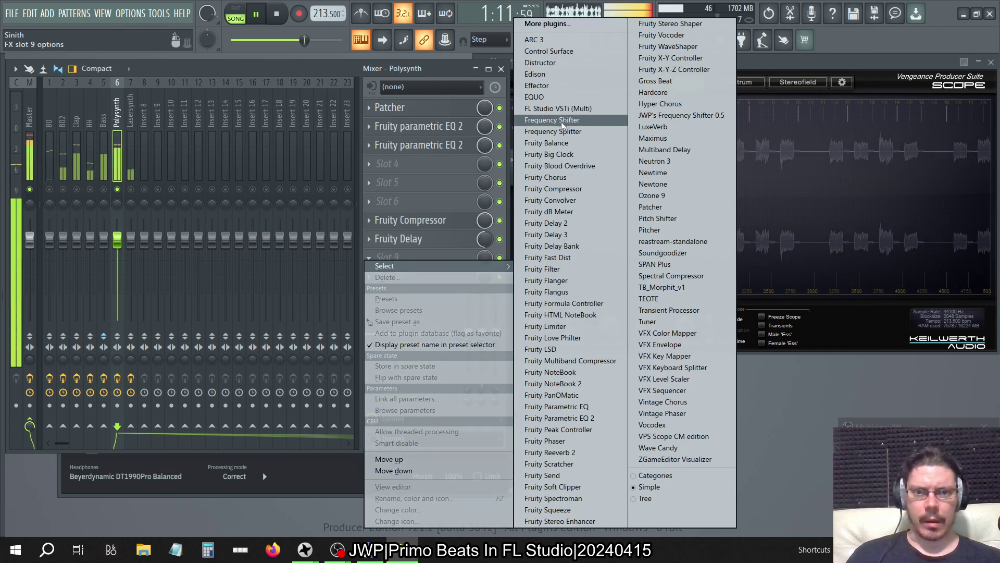
{"action": "left_click", "coordinate": [561, 145]}
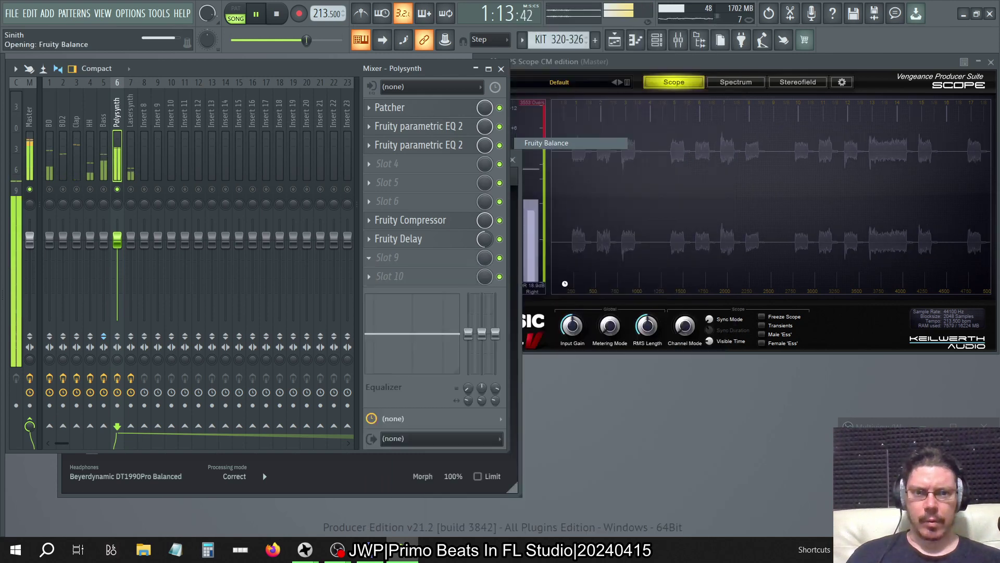
{"action": "left_click_drag", "start_coordinate": [229, 271], "coordinate": [230, 306]}
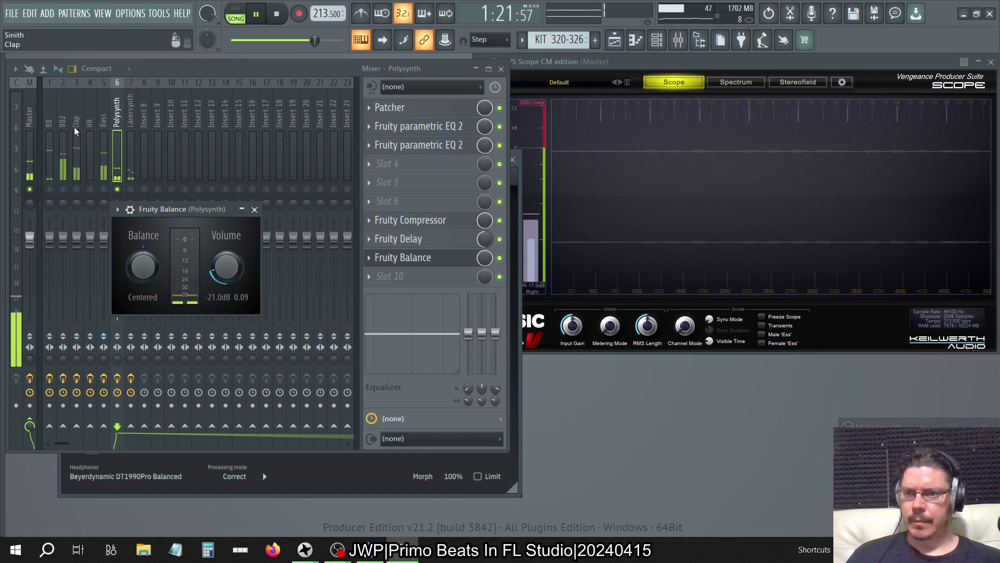
{"action": "left_click", "coordinate": [29, 114]}
{"action": "left_click", "coordinate": [453, 260]}
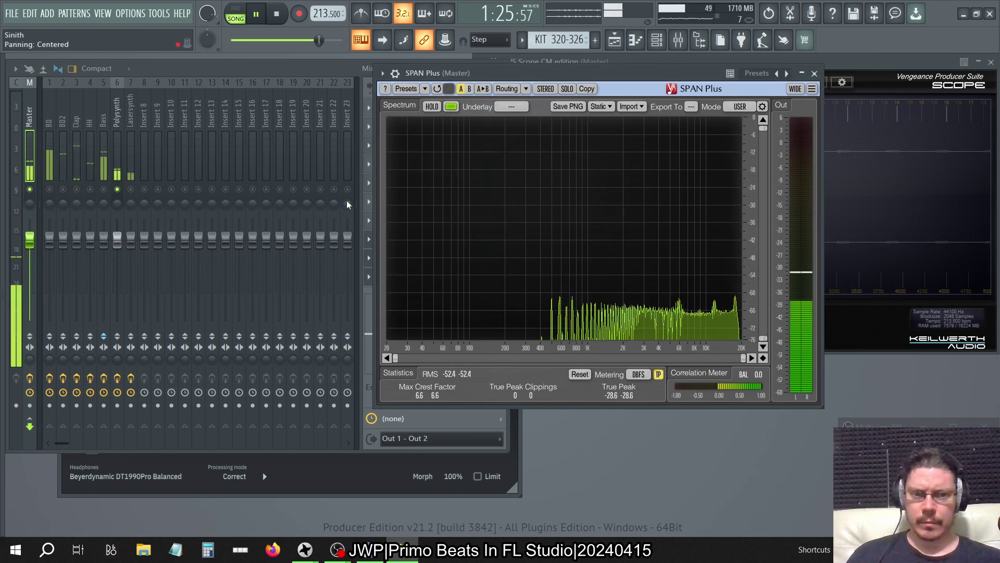
Raise the volume in the Polysynth's Fruity Balance to -14.9 dB and close the plugin.
{"action": "left_click", "coordinate": [121, 111]}
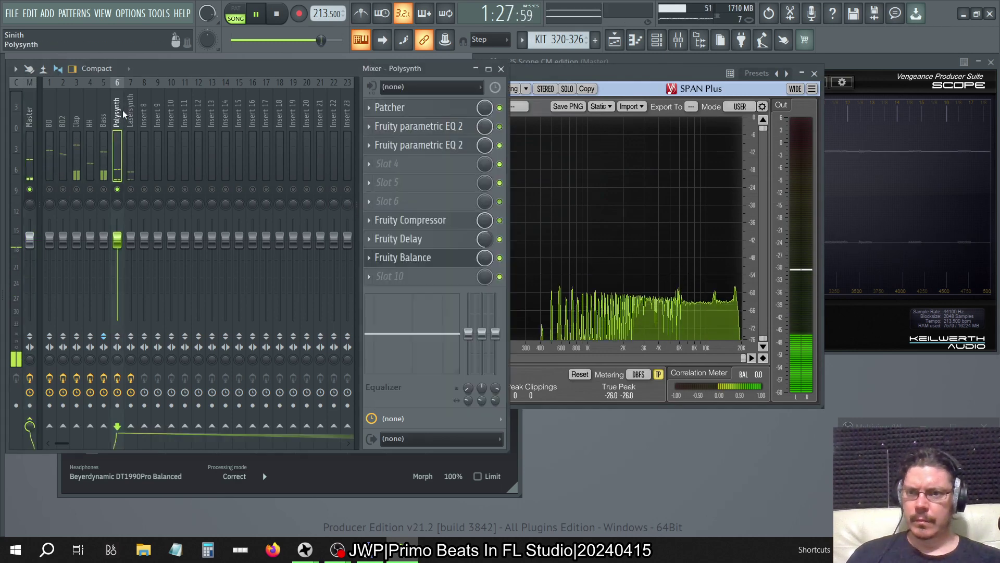
{"action": "left_click", "coordinate": [406, 260]}
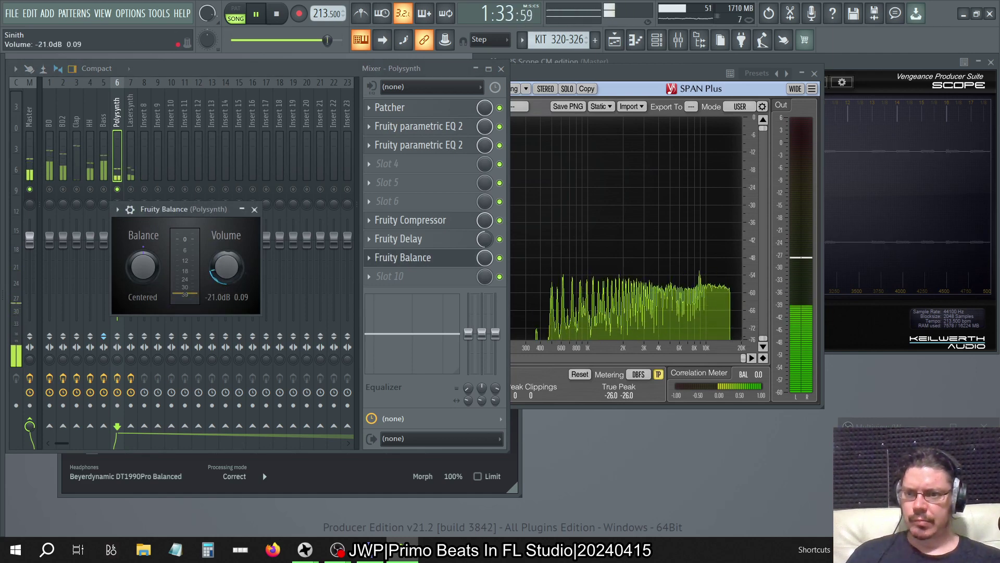
{"action": "left_click_drag", "start_coordinate": [227, 266], "coordinate": [226, 254]}
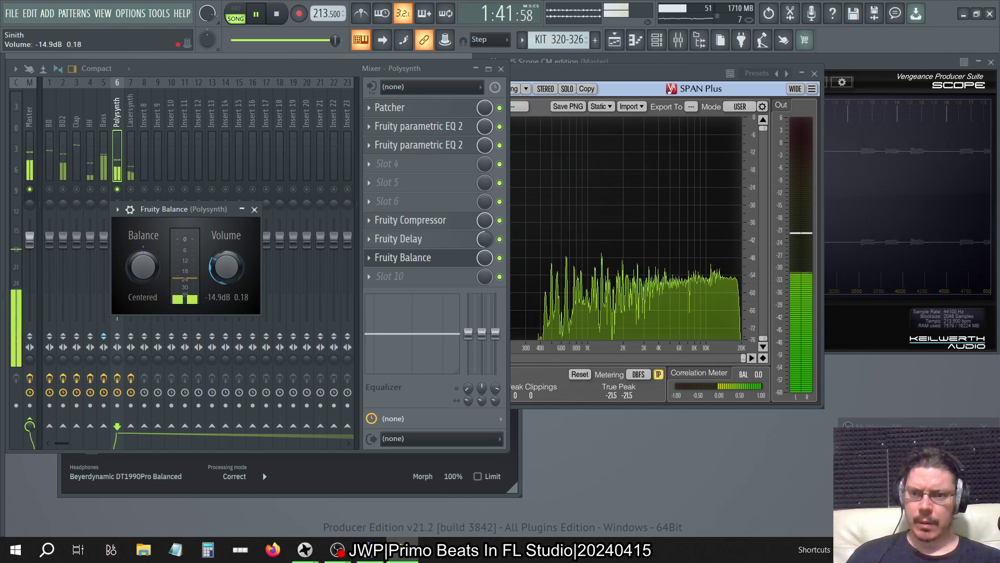
{"action": "key", "text": "Escape"}
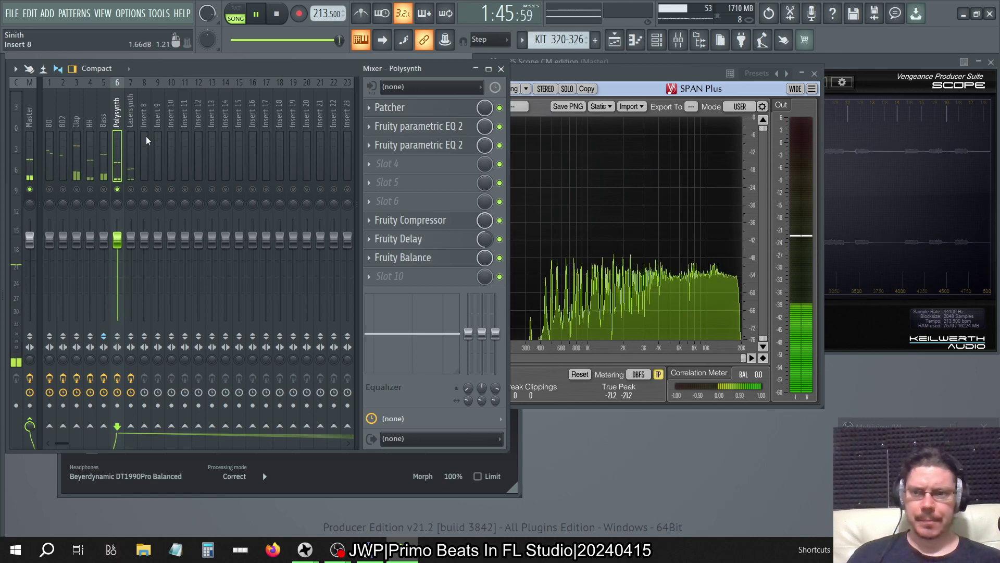
On the Lasersynth track, move Patcher up to slot 1 and Fruity Reeverb 2 down to slot 9.
{"action": "left_click", "coordinate": [131, 112]}
{"action": "right_click", "coordinate": [390, 127]}
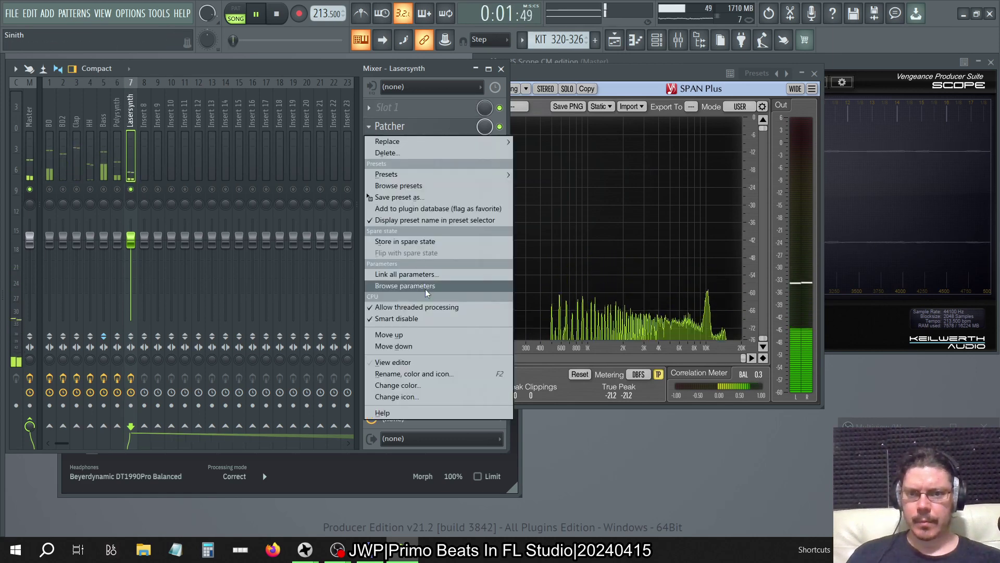
{"action": "left_click", "coordinate": [412, 334]}
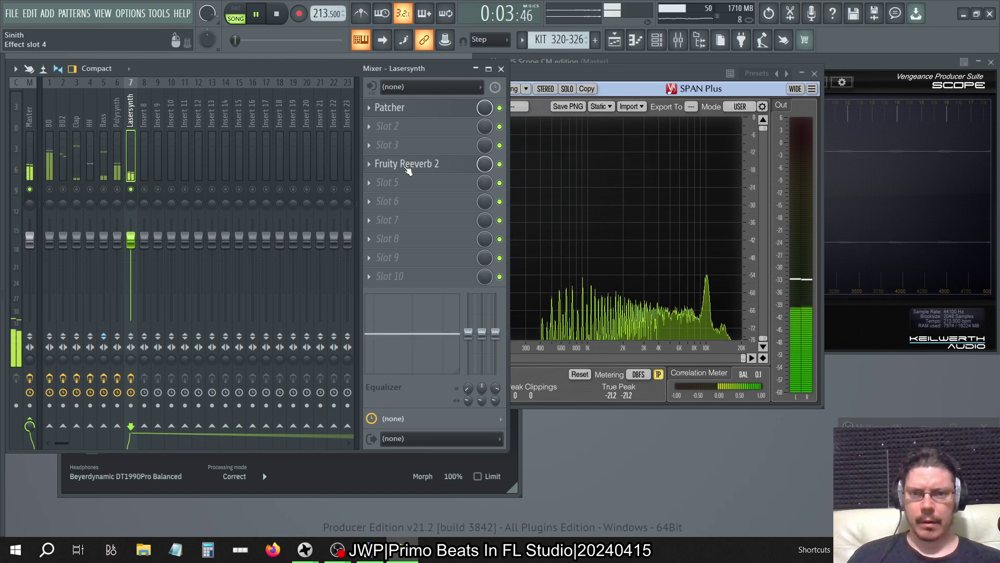
{"action": "left_click_drag", "start_coordinate": [407, 171], "coordinate": [409, 259]}
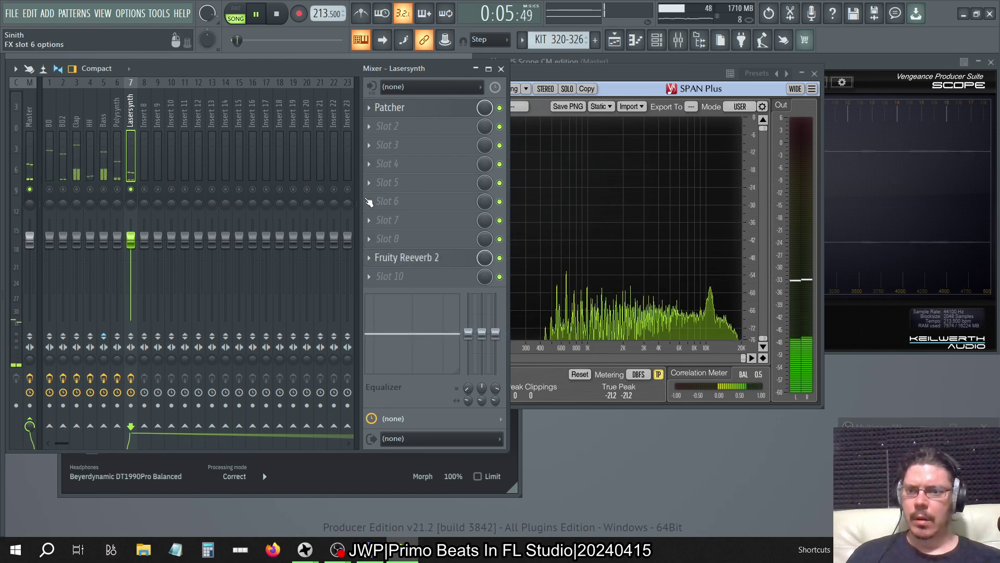
Add Fruity Compressor in slot 7 of the Lasersynth with the Rhythm preset and reset its gain to 0.0 dB.
{"action": "left_click", "coordinate": [370, 221]}
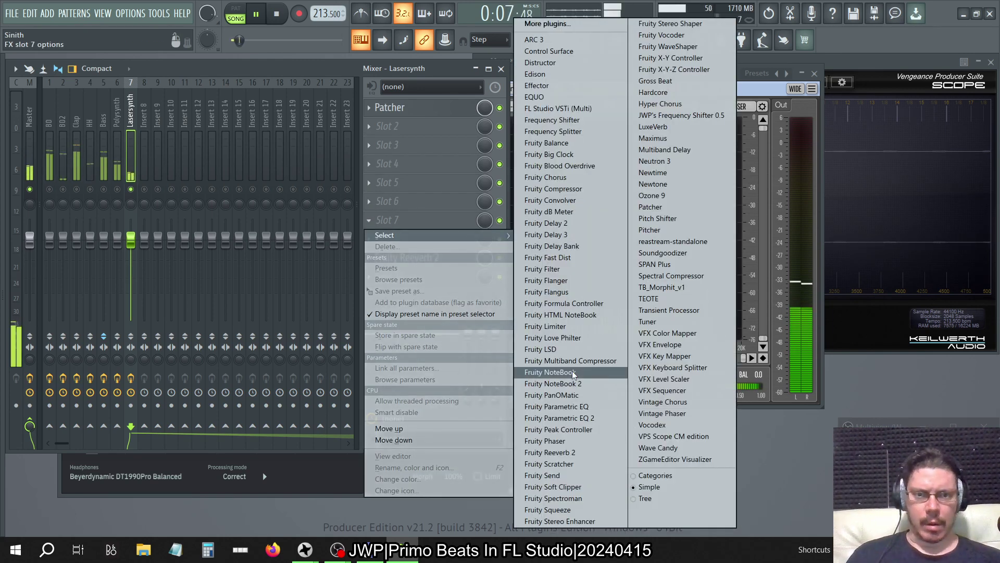
{"action": "left_click", "coordinate": [572, 189]}
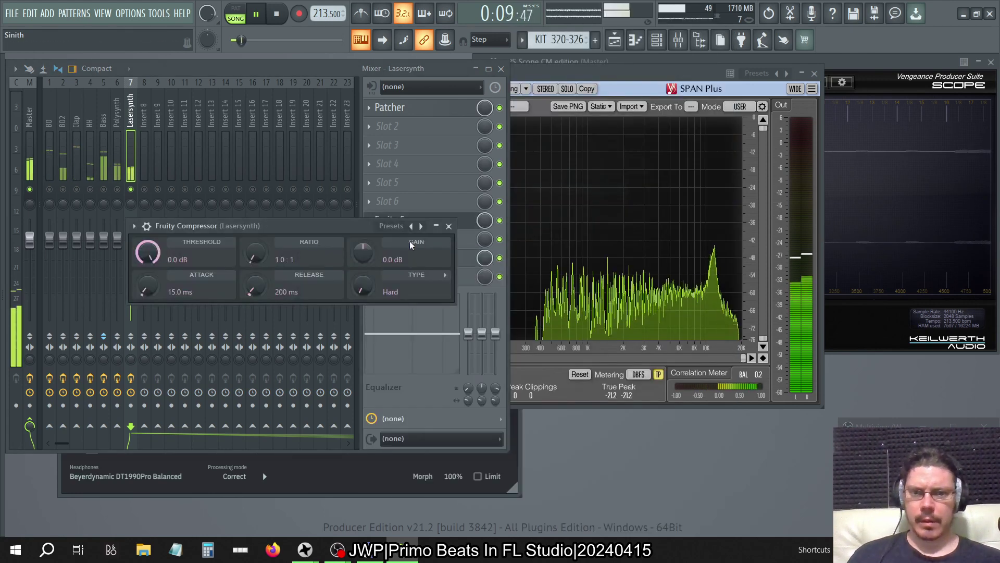
{"action": "left_click", "coordinate": [393, 226]}
{"action": "left_click", "coordinate": [443, 383]}
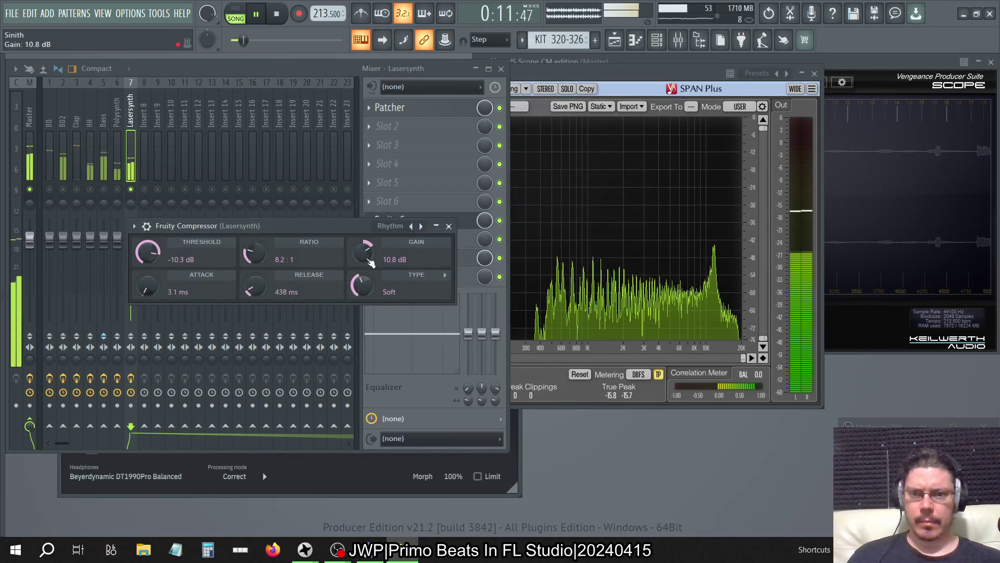
{"action": "right_click", "coordinate": [371, 262]}
{"action": "left_click", "coordinate": [449, 226]}
{"action": "left_click", "coordinate": [448, 226]}
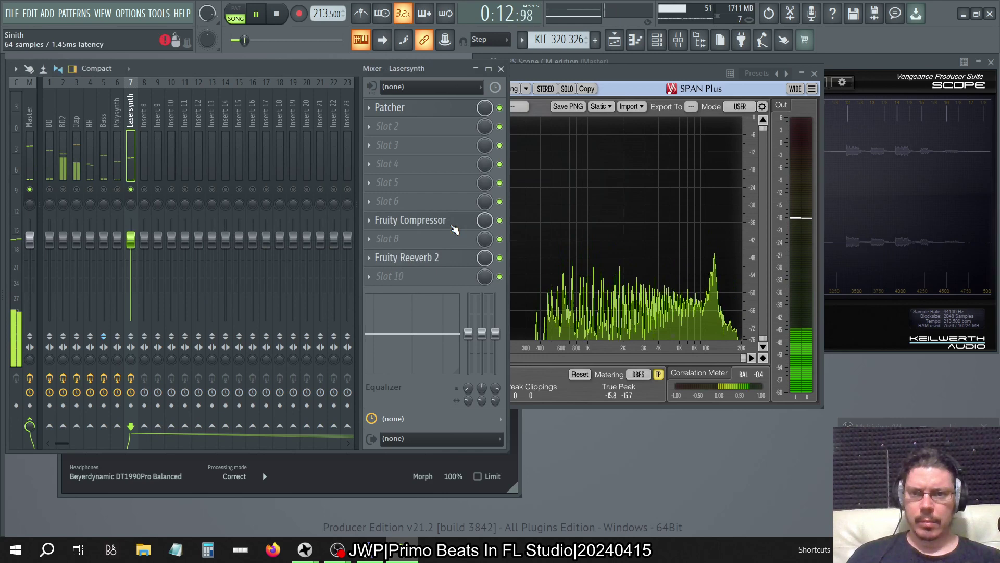
Add Fruity Parametric EQ 2 in slot 2 of the Lasersynth track and move its window clear of the track list.
{"action": "left_click", "coordinate": [117, 112]}
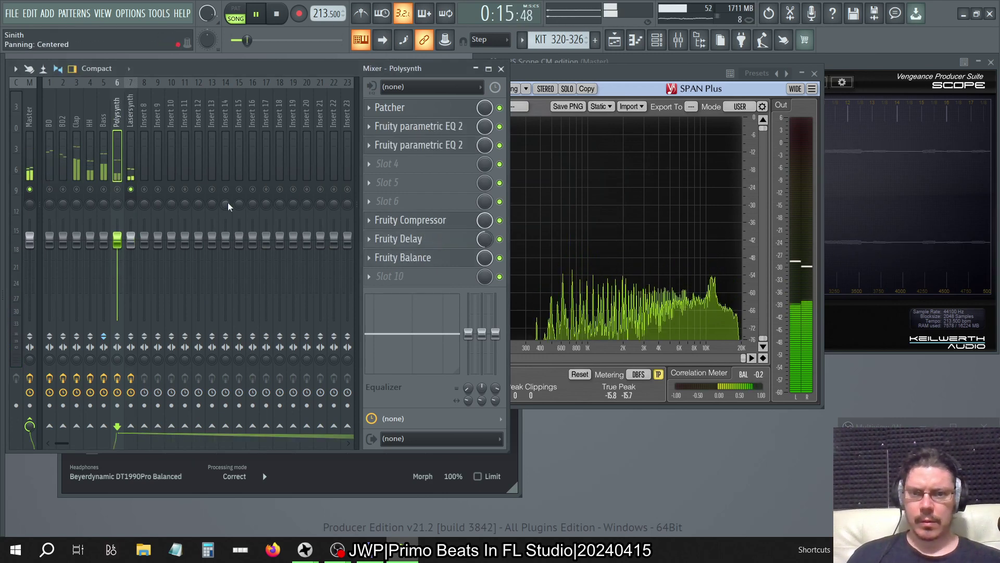
{"action": "left_click", "coordinate": [130, 112]}
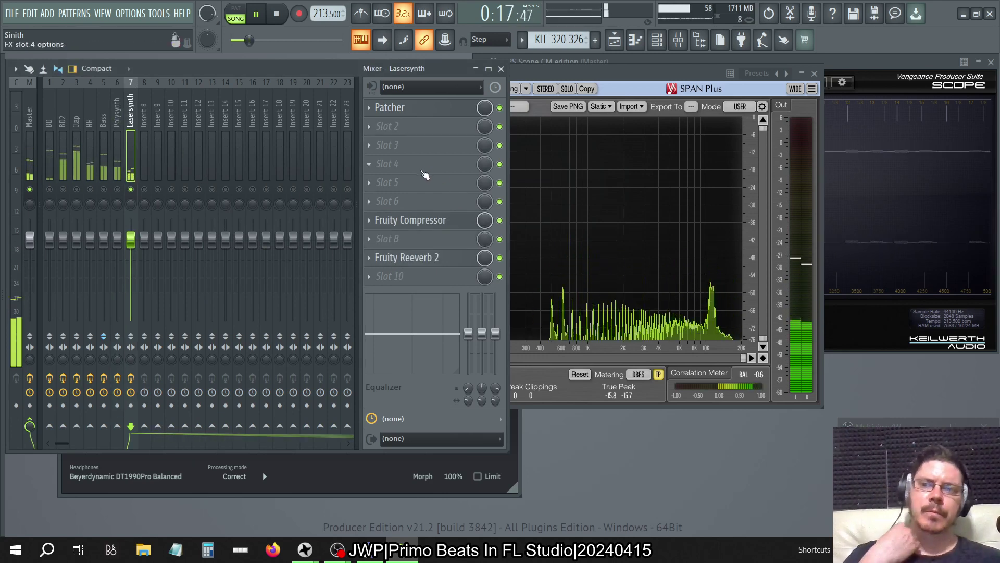
{"action": "left_click", "coordinate": [122, 110]}
{"action": "left_click", "coordinate": [129, 110]}
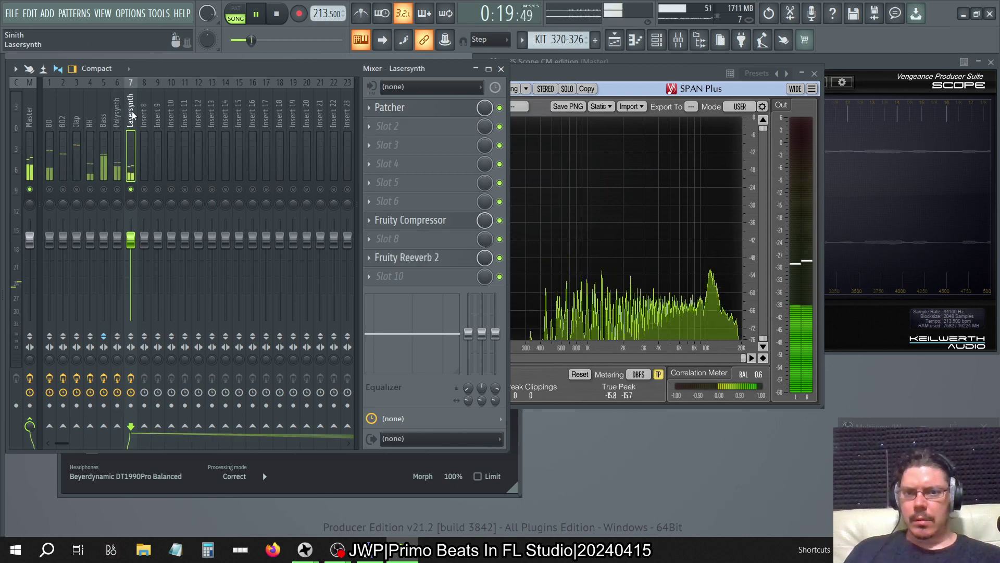
{"action": "left_click", "coordinate": [381, 126]}
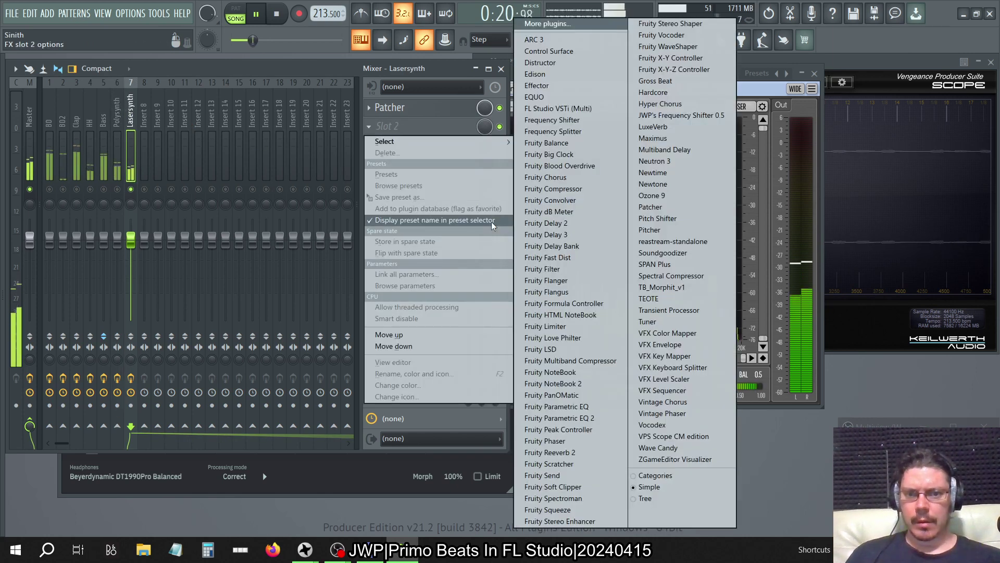
{"action": "left_click", "coordinate": [574, 418]}
{"action": "key", "text": "alt+F8"}
{"action": "key", "text": "alt+F8"}
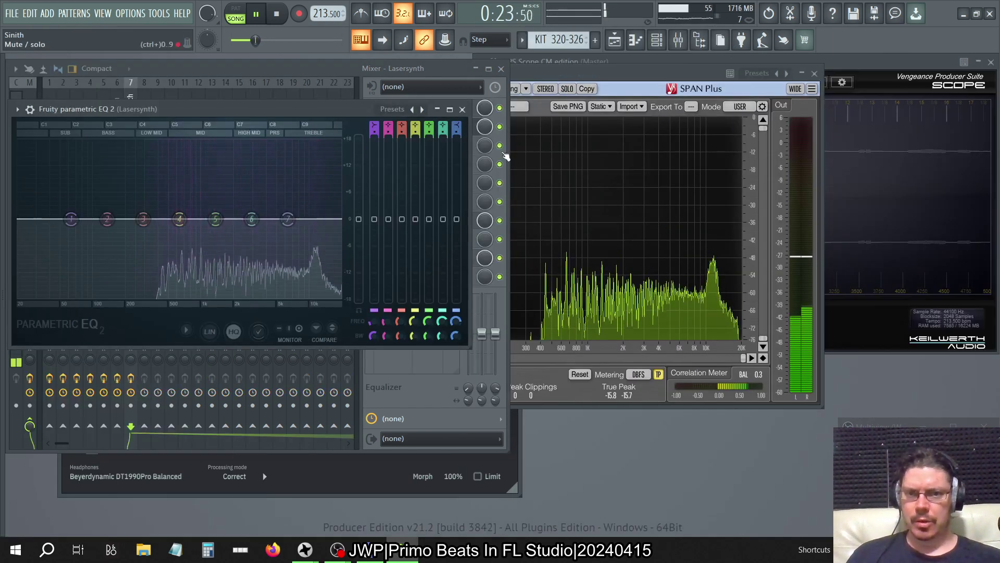
{"action": "left_click_drag", "start_coordinate": [325, 99], "coordinate": [643, 133]}
Lower the volume in the Polysynth's Fruity Balance to -18.0 dB and close the plugin.
{"action": "left_click", "coordinate": [116, 112]}
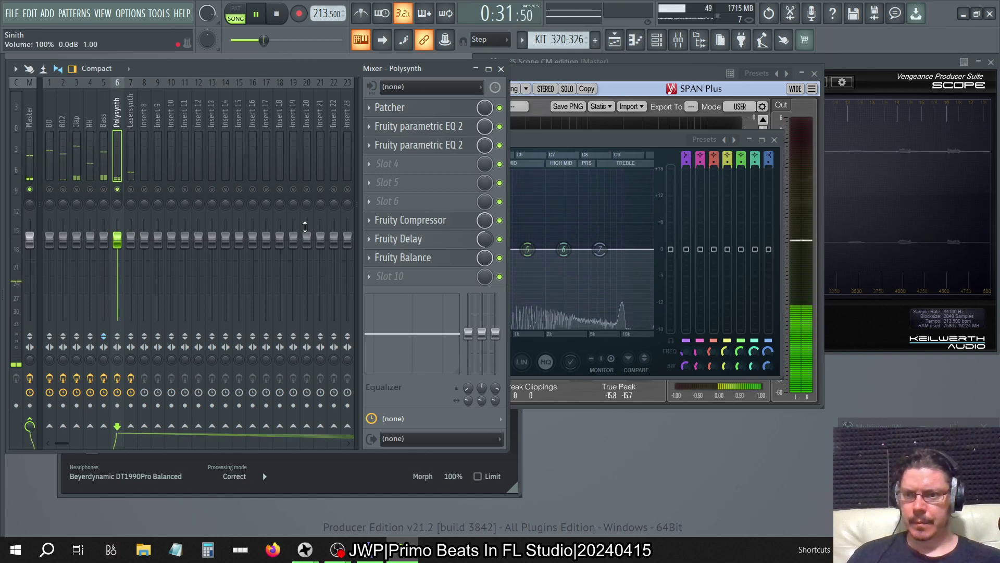
{"action": "left_click", "coordinate": [412, 258]}
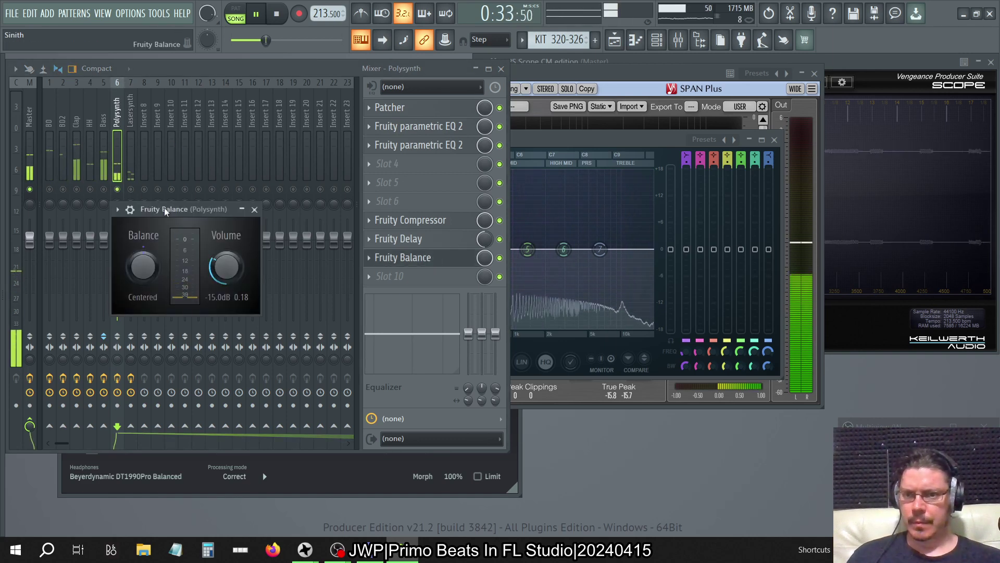
{"action": "left_click_drag", "start_coordinate": [182, 208], "coordinate": [540, 160]}
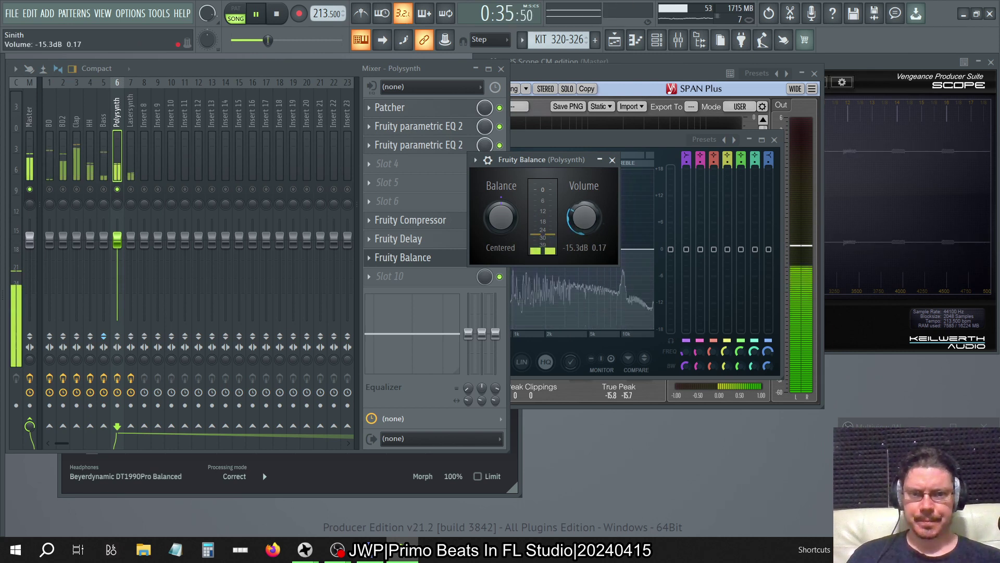
{"action": "left_click_drag", "start_coordinate": [584, 217], "coordinate": [584, 228]}
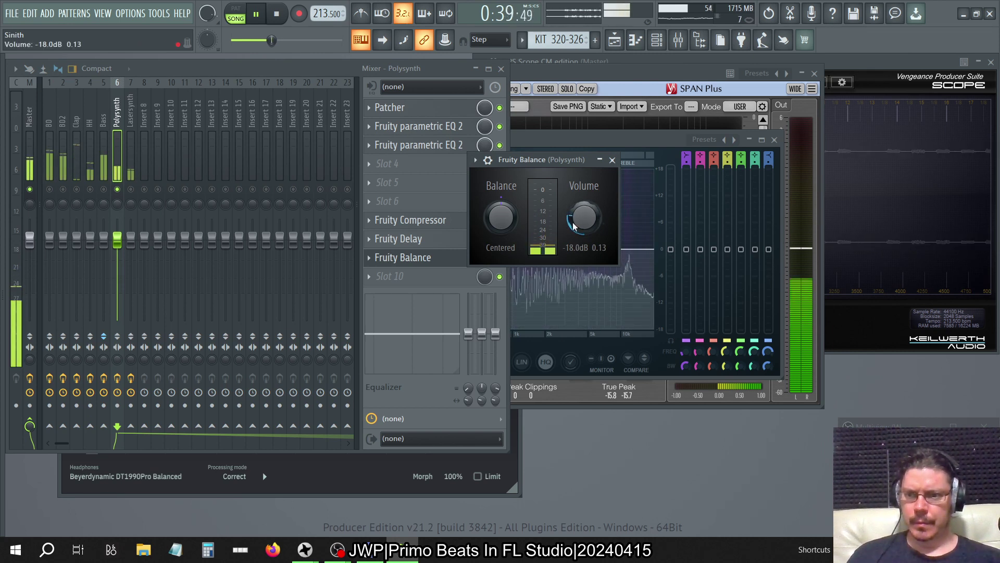
{"action": "left_click", "coordinate": [612, 161]}
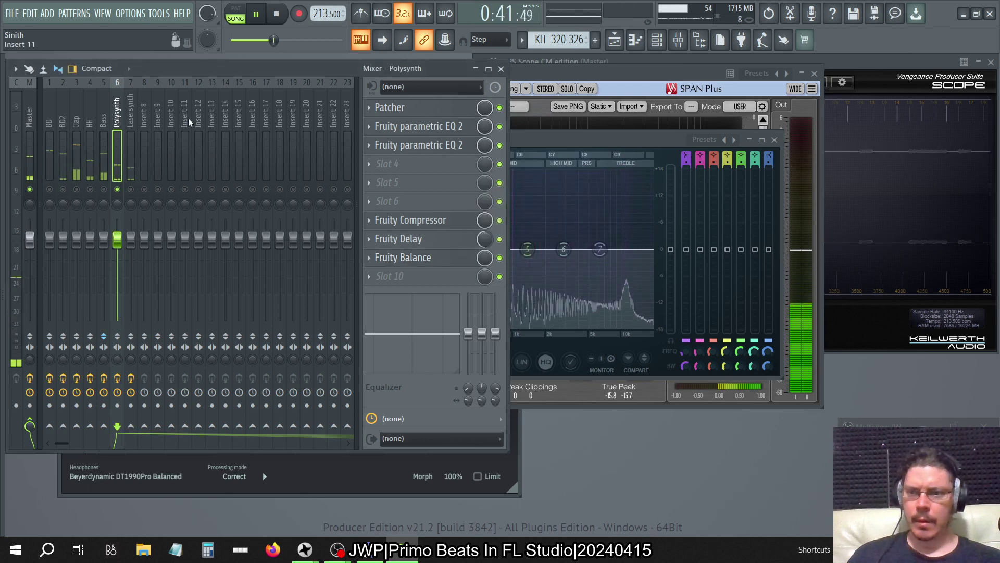
Review the Lasersynth's compressor, and raise the main level of its slot 2 Fruity Parametric EQ 2 to 18.0 dB.
{"action": "left_click", "coordinate": [132, 97]}
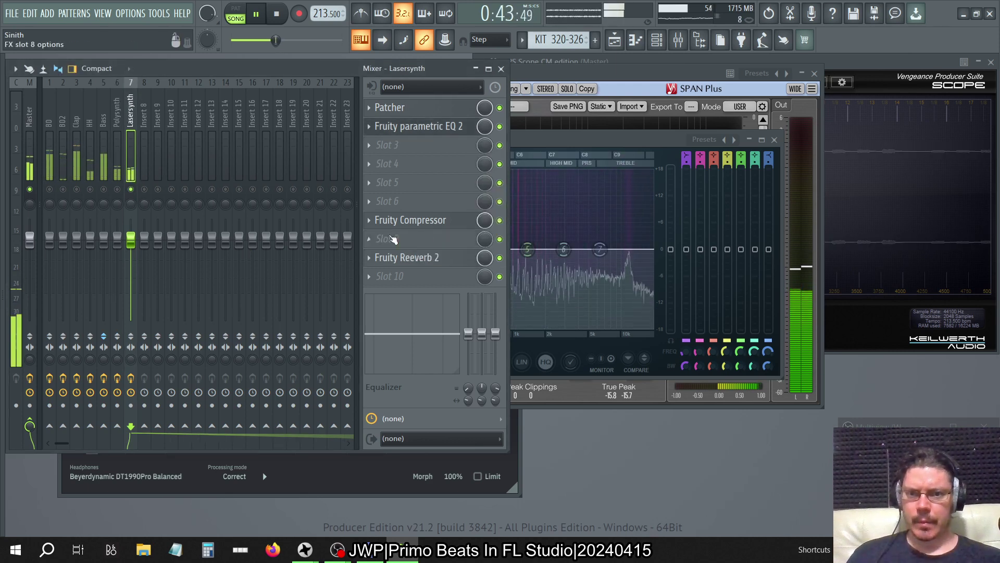
{"action": "left_click", "coordinate": [428, 128]}
{"action": "left_click", "coordinate": [427, 129]}
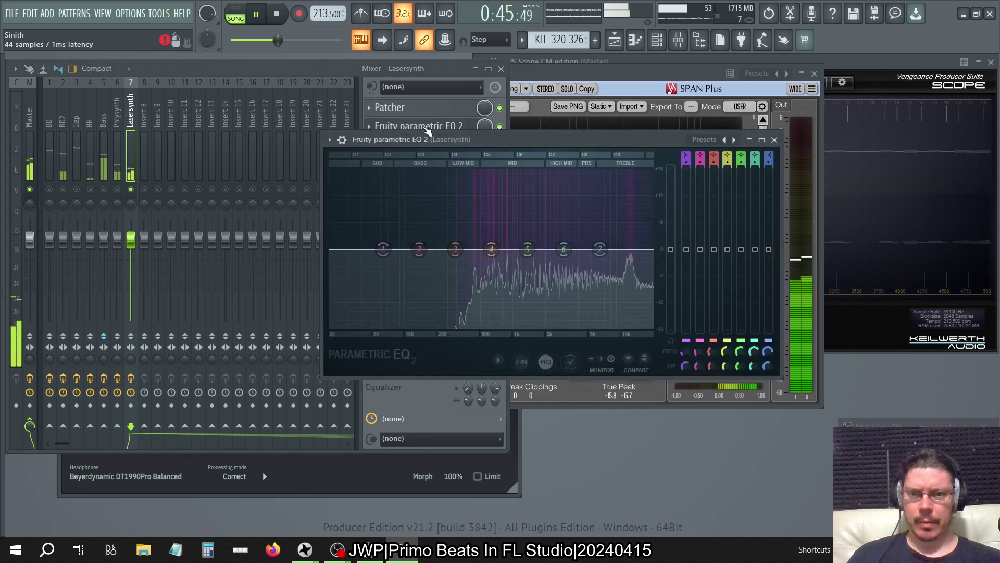
{"action": "left_click", "coordinate": [428, 129]}
{"action": "left_click", "coordinate": [436, 224]}
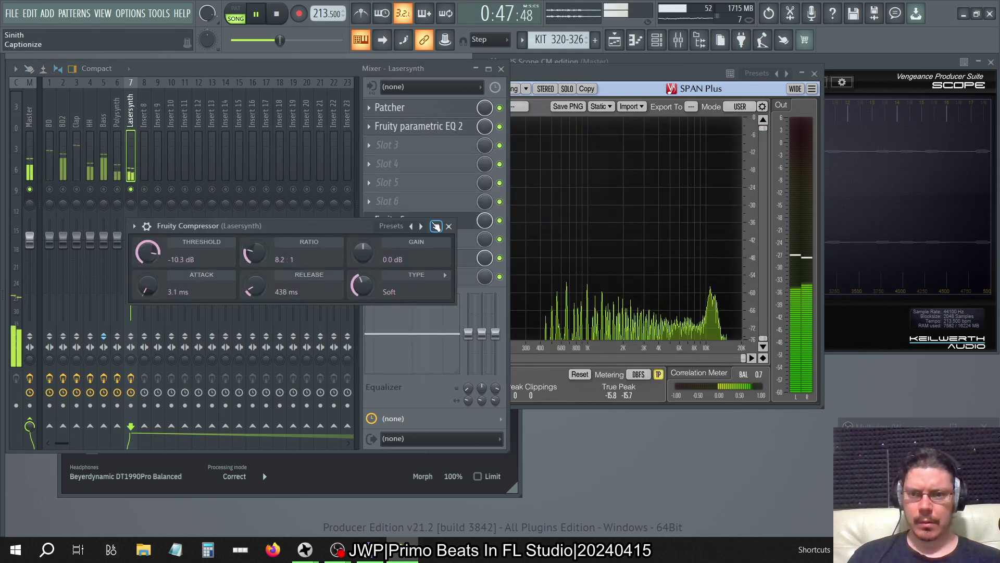
{"action": "left_click", "coordinate": [448, 228]}
{"action": "left_click", "coordinate": [424, 127]}
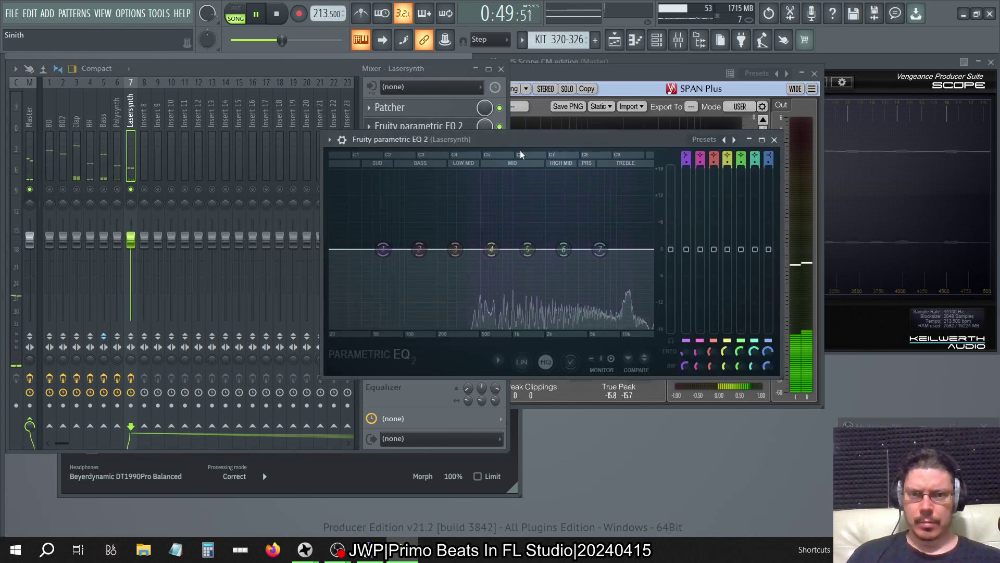
{"action": "left_click_drag", "start_coordinate": [520, 147], "coordinate": [245, 192]}
{"action": "left_click", "coordinate": [582, 72]}
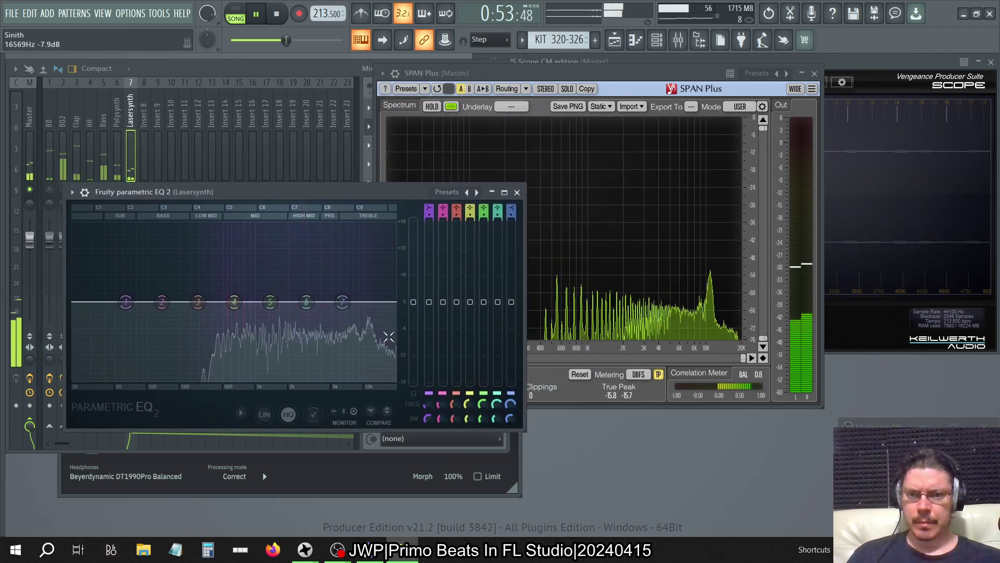
{"action": "left_click_drag", "start_coordinate": [413, 301], "coordinate": [413, 221]}
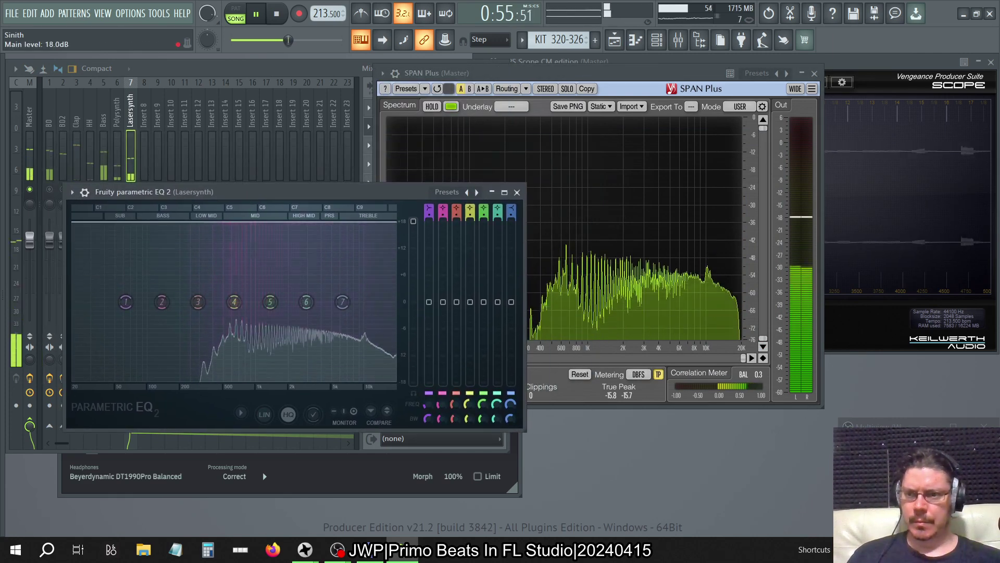
{"action": "left_click", "coordinate": [517, 191]}
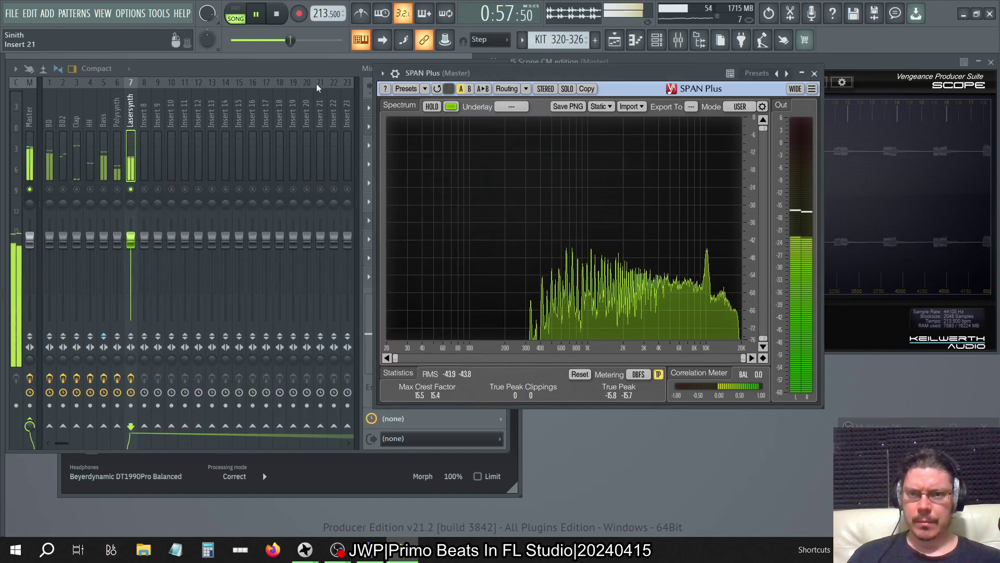
Add a second Fruity Parametric EQ 2 in slot 3 of the Lasersynth with the main level at about 6 dB.
{"action": "left_click", "coordinate": [323, 92]}
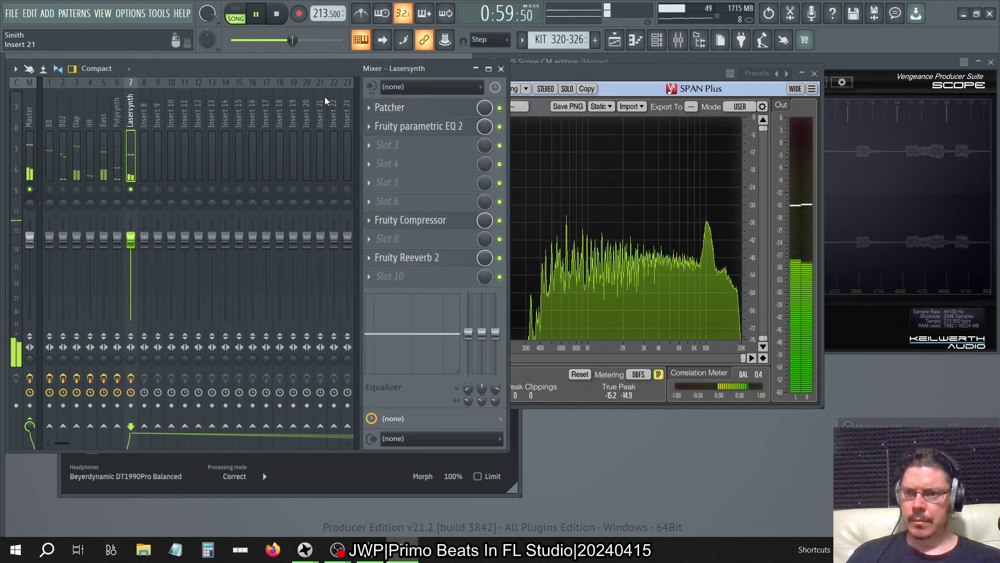
{"action": "left_click", "coordinate": [385, 144]}
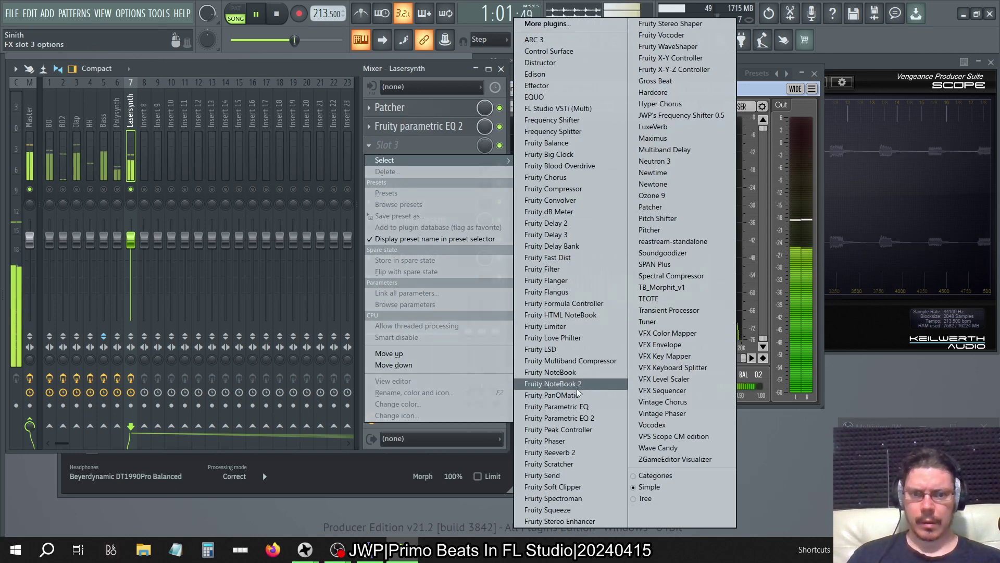
{"action": "left_click", "coordinate": [561, 418]}
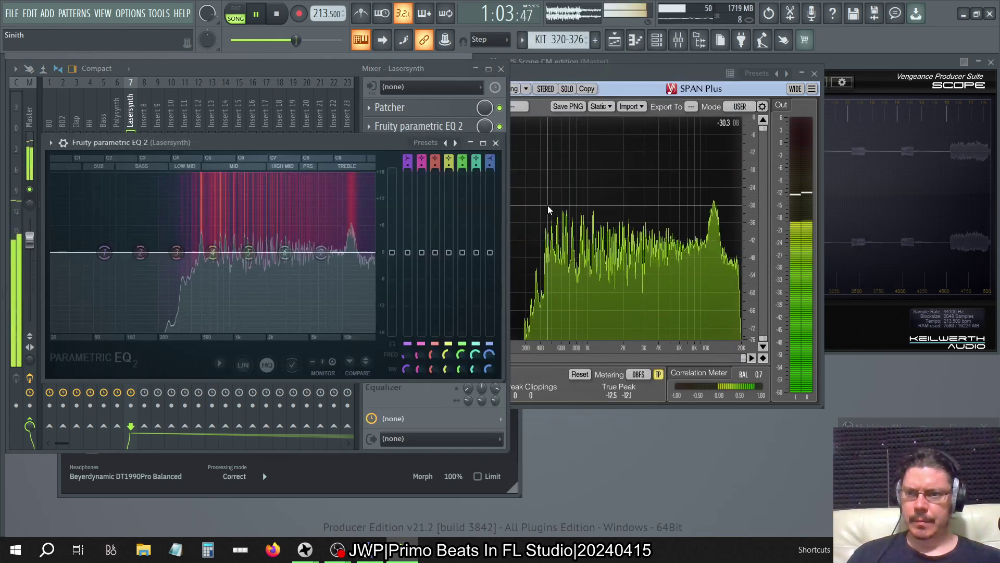
{"action": "left_click_drag", "start_coordinate": [392, 253], "coordinate": [392, 233]}
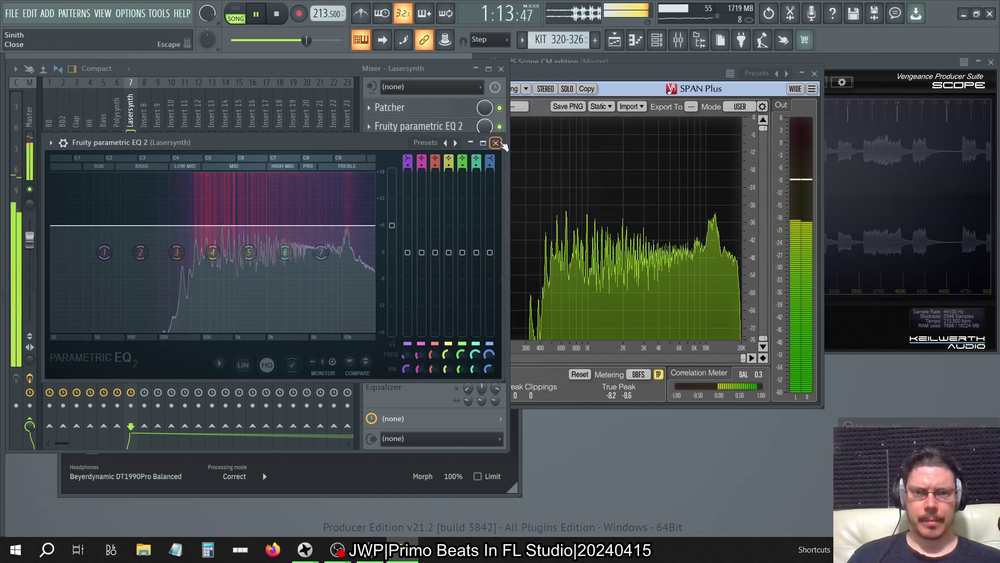
{"action": "left_click", "coordinate": [472, 141]}
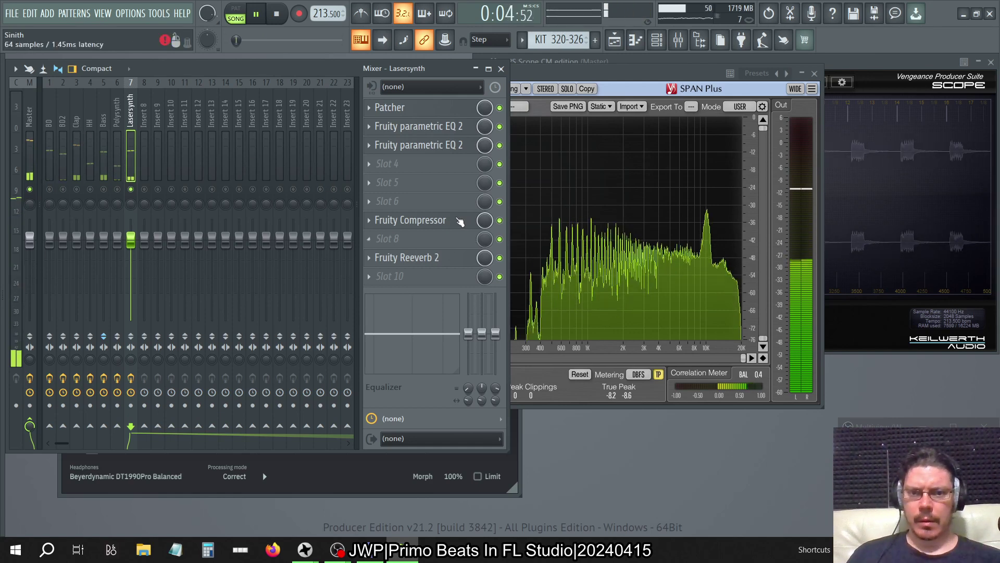
Check the Lasersynth's compressor settings and lower the main level of the slot 3 Fruity Parametric EQ 2 to 4.5 dB.
{"action": "left_click", "coordinate": [451, 222]}
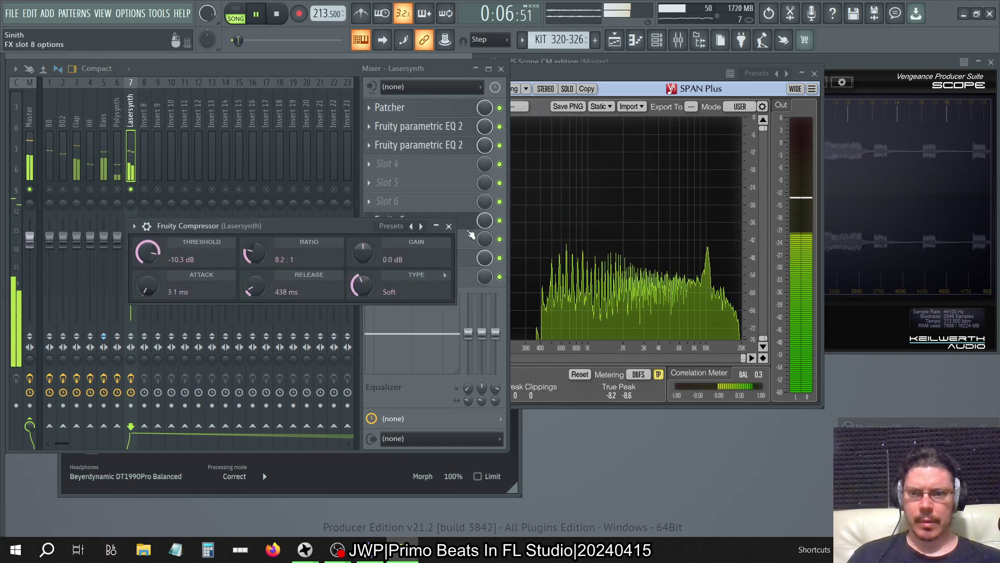
{"action": "left_click", "coordinate": [449, 227]}
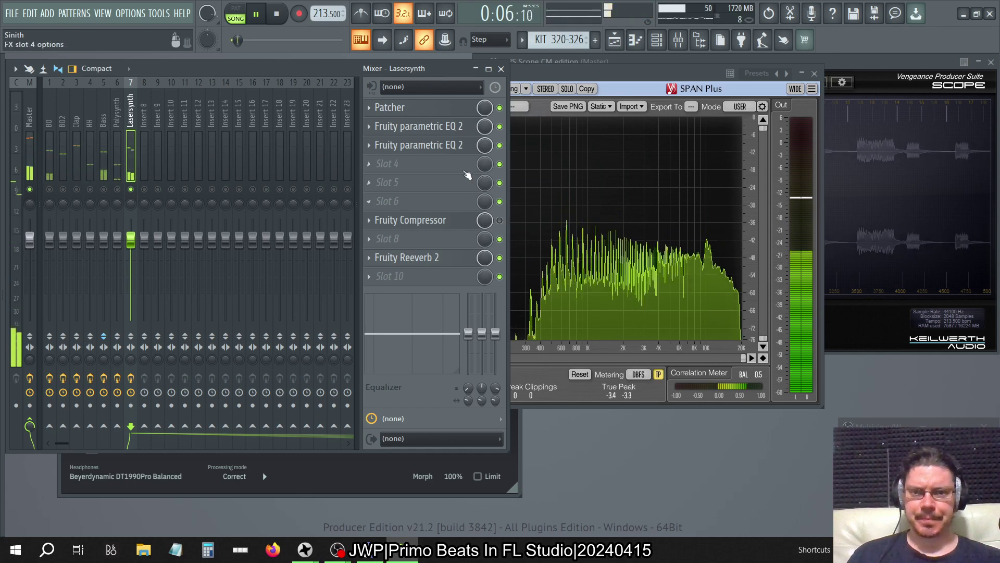
{"action": "left_click", "coordinate": [444, 145]}
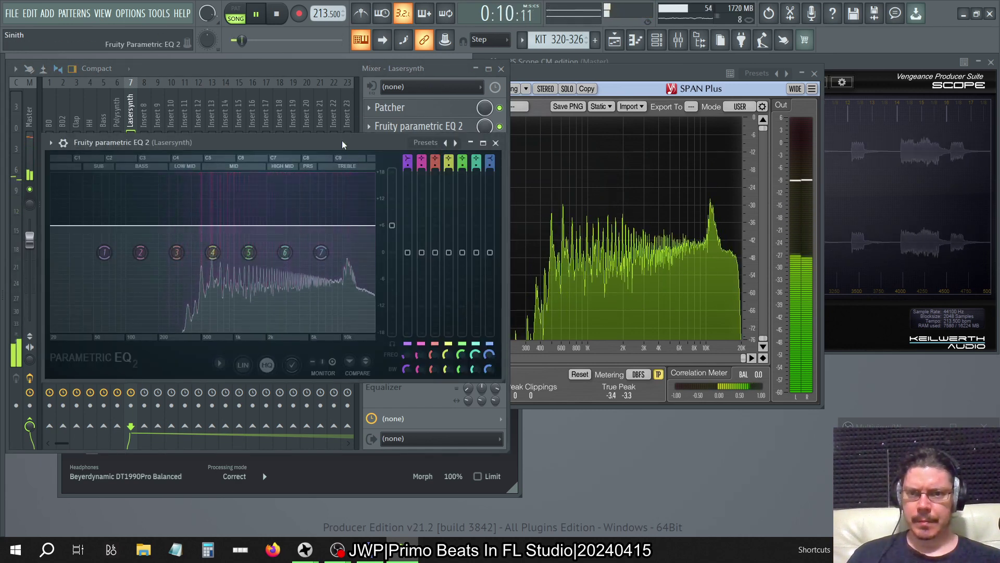
{"action": "left_click_drag", "start_coordinate": [338, 148], "coordinate": [472, 145]}
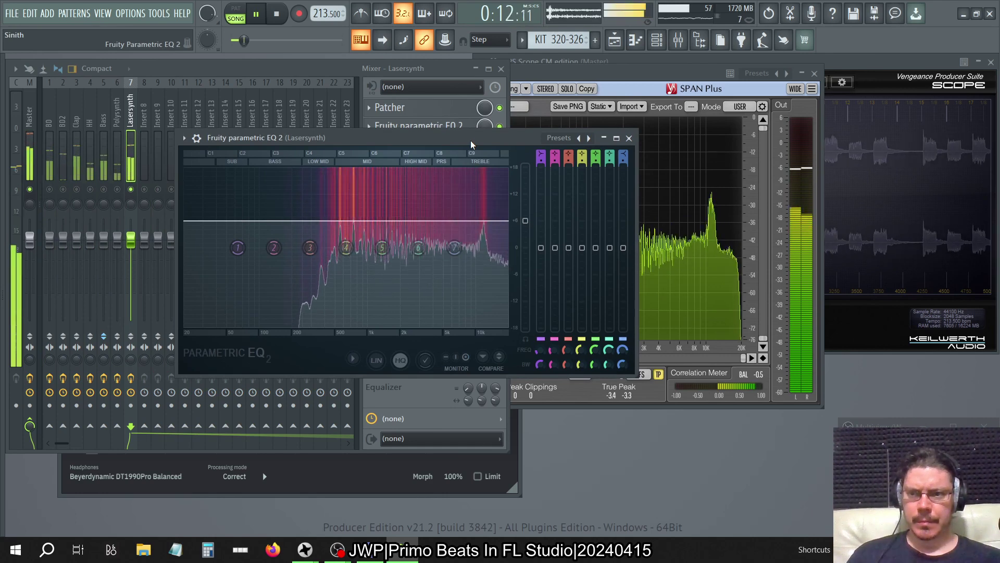
{"action": "mouse_move", "coordinate": [534, 233]}
{"action": "left_mouse_down"}
{"action": "mouse_move", "coordinate": [534, 244]}
{"action": "mouse_move", "coordinate": [525, 227]}
{"action": "left_mouse_up"}
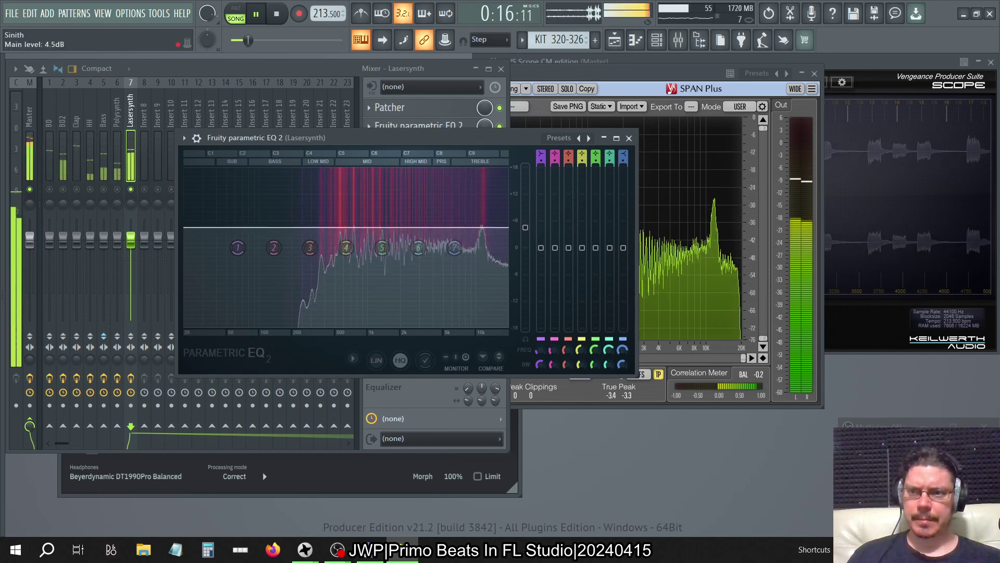
{"action": "left_click", "coordinate": [628, 138]}
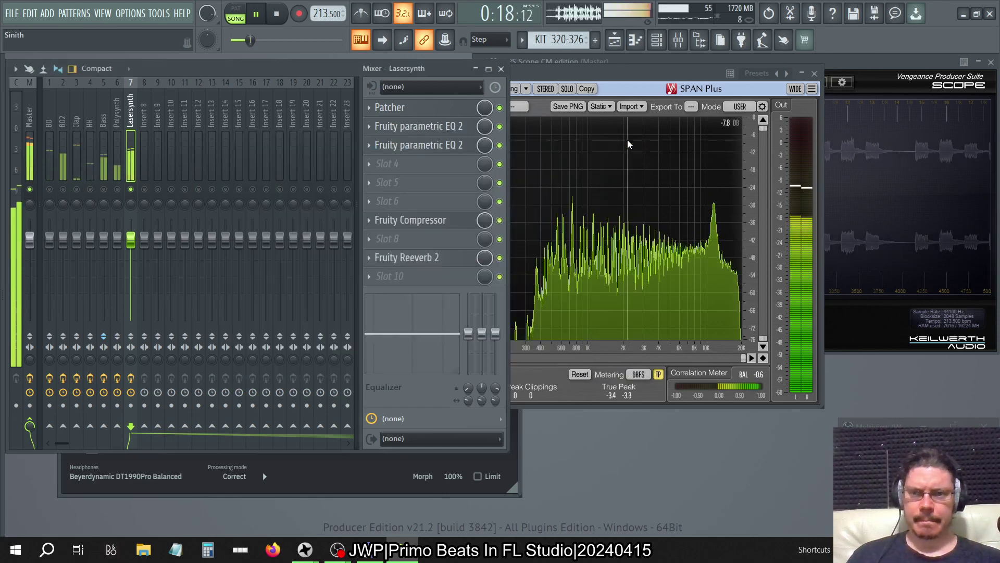
Restart playback and raise the main level of the Lasersynth's slot 3 Fruity Parametric EQ 2 to 7.6 dB.
{"action": "key", "text": "space"}
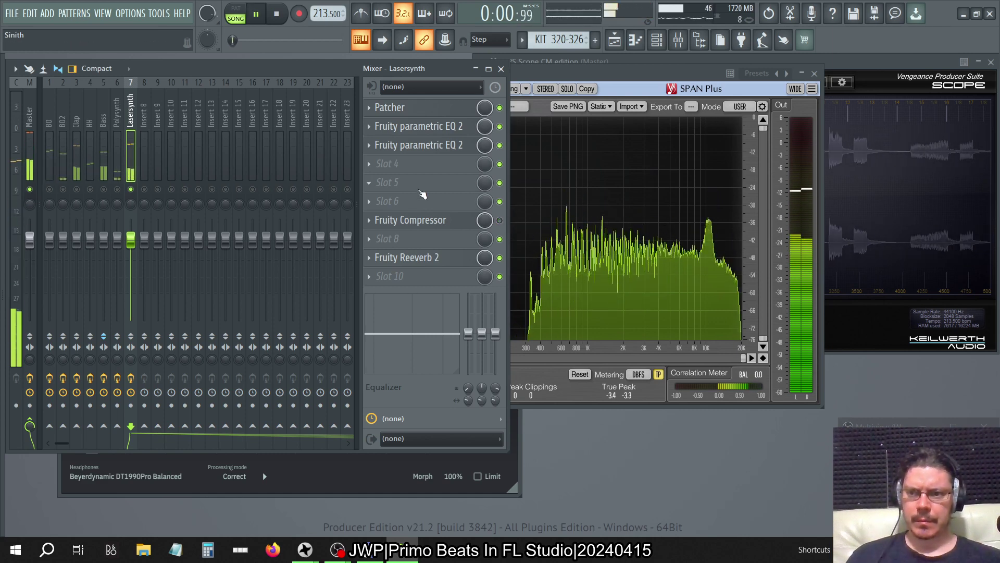
{"action": "left_click", "coordinate": [417, 145]}
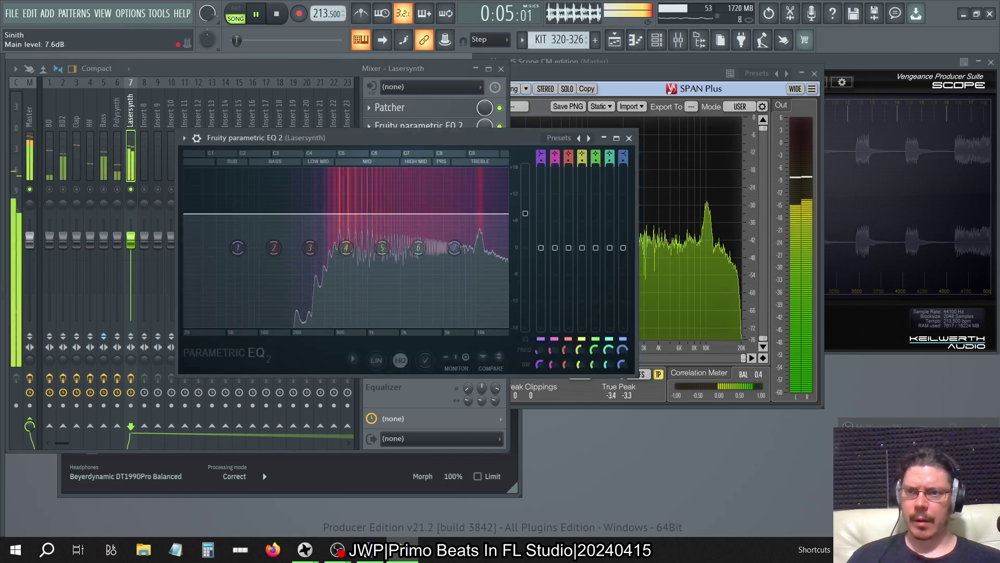
{"action": "left_click", "coordinate": [628, 138]}
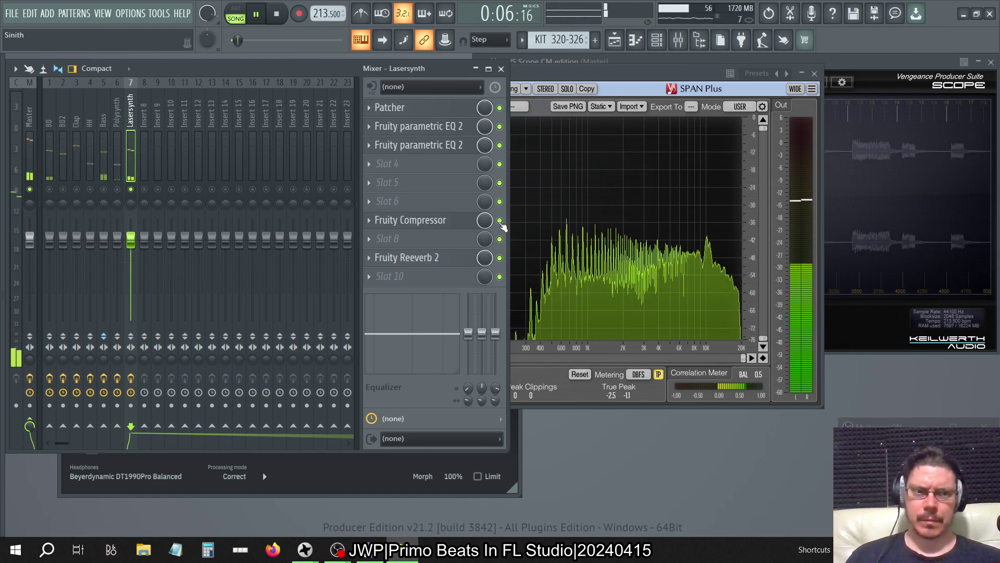
Stop playback and add a third Fruity Parametric EQ 2 in slot 4 of the Lasersynth with the main level raised to the 18 dB maximum.
{"action": "key", "text": "space"}
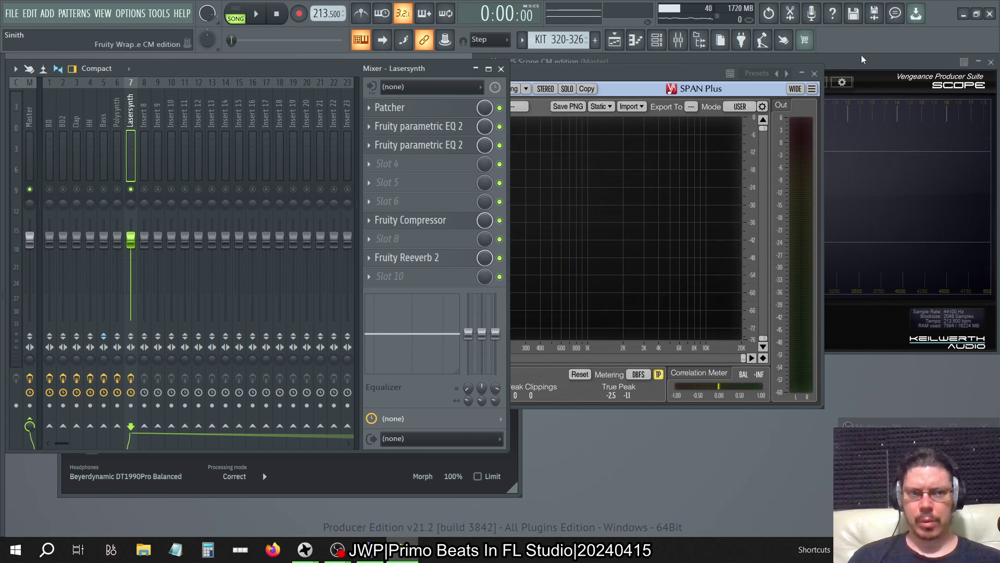
{"action": "left_click", "coordinate": [597, 59]}
{"action": "left_click", "coordinate": [365, 161]}
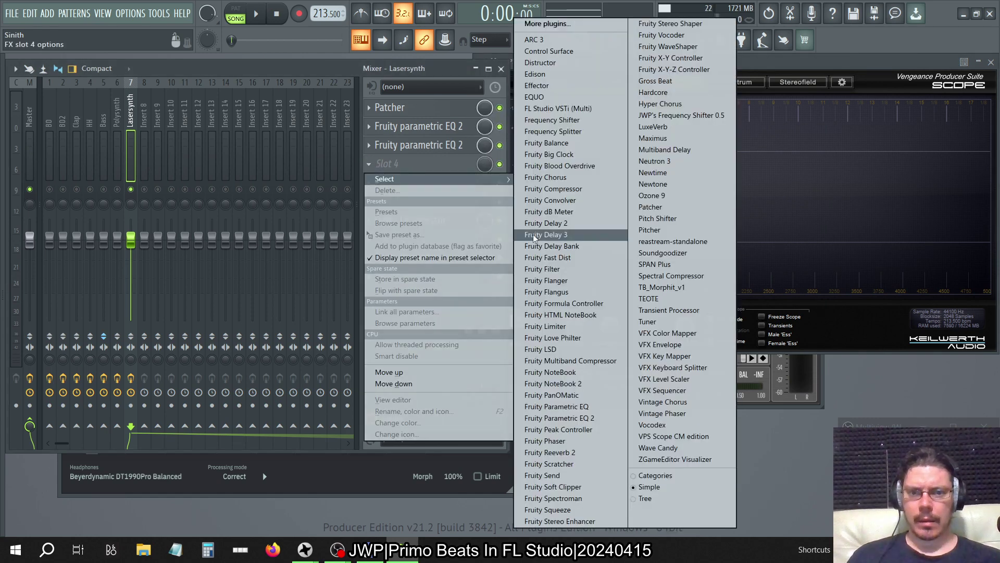
{"action": "left_click", "coordinate": [547, 418]}
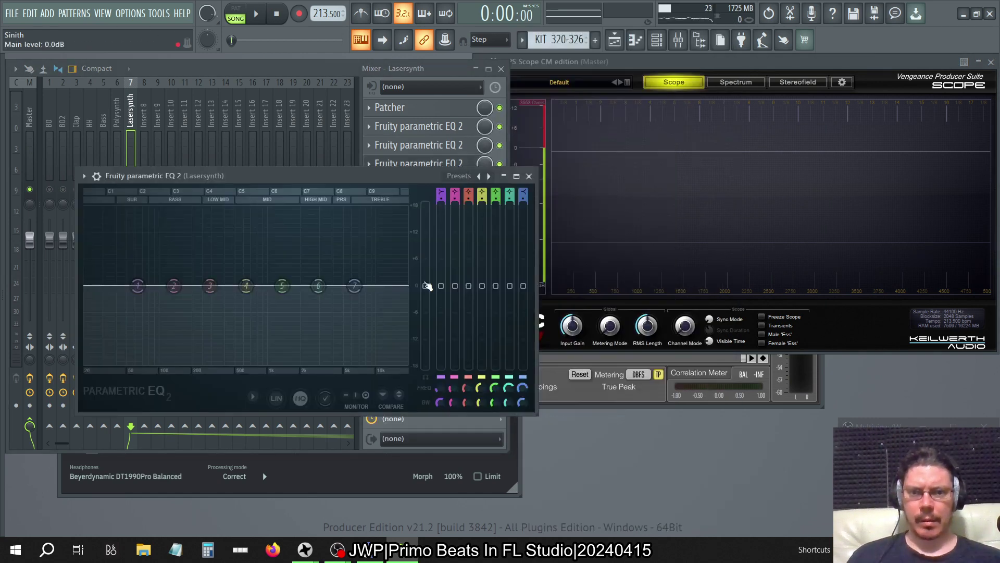
{"action": "left_click_drag", "start_coordinate": [426, 286], "coordinate": [430, 205]}
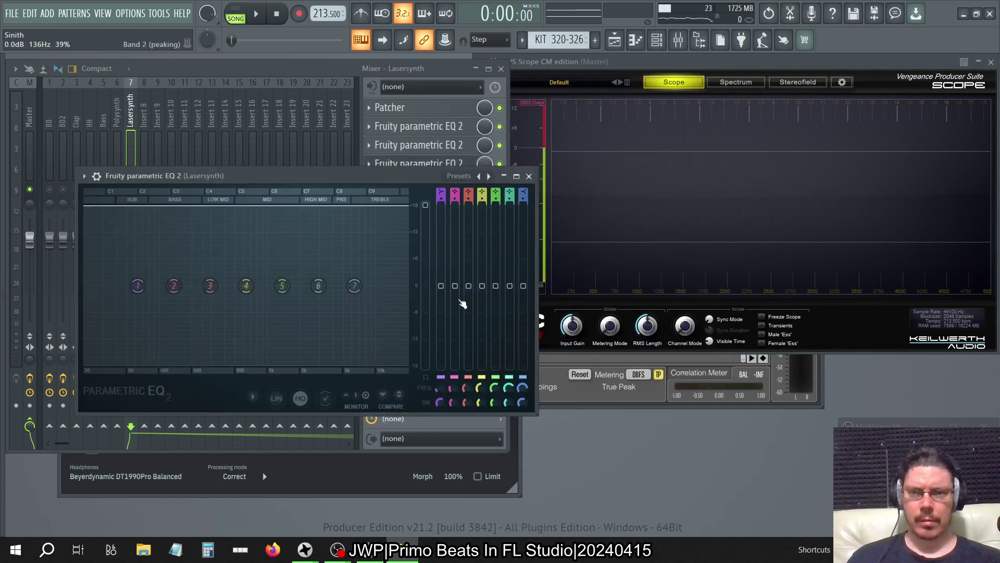
Check the gain of TB_Morphit_v1 on the Master track, dismiss the plugin, and restart playback to hear the boosted Lasersynth.
{"action": "left_click", "coordinate": [30, 116]}
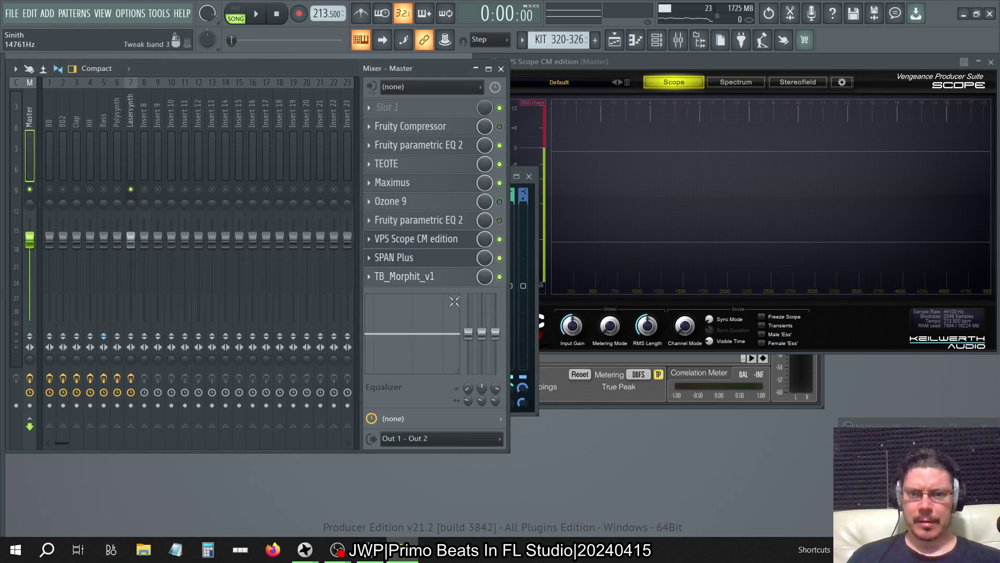
{"action": "left_click", "coordinate": [423, 275]}
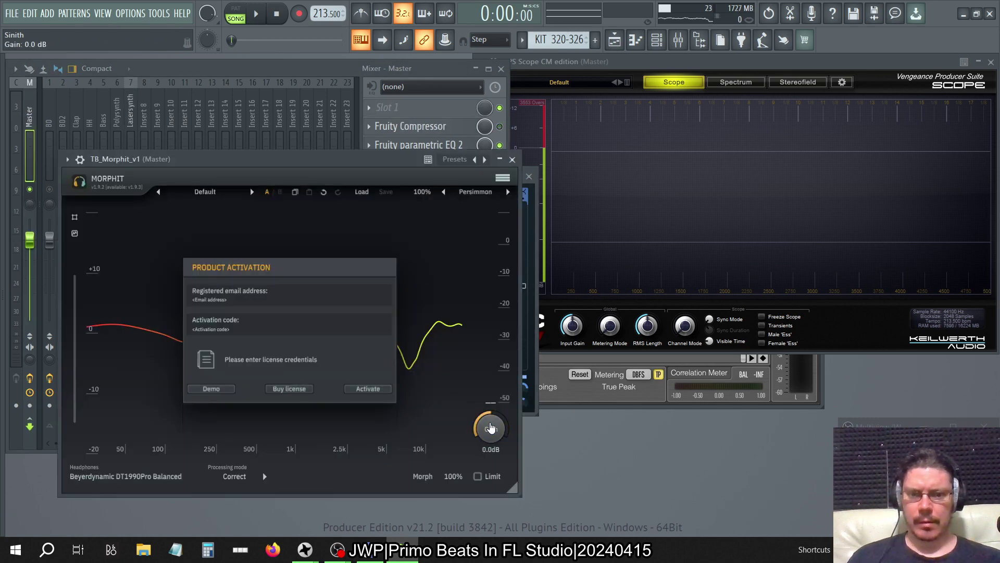
{"action": "left_click", "coordinate": [512, 159]}
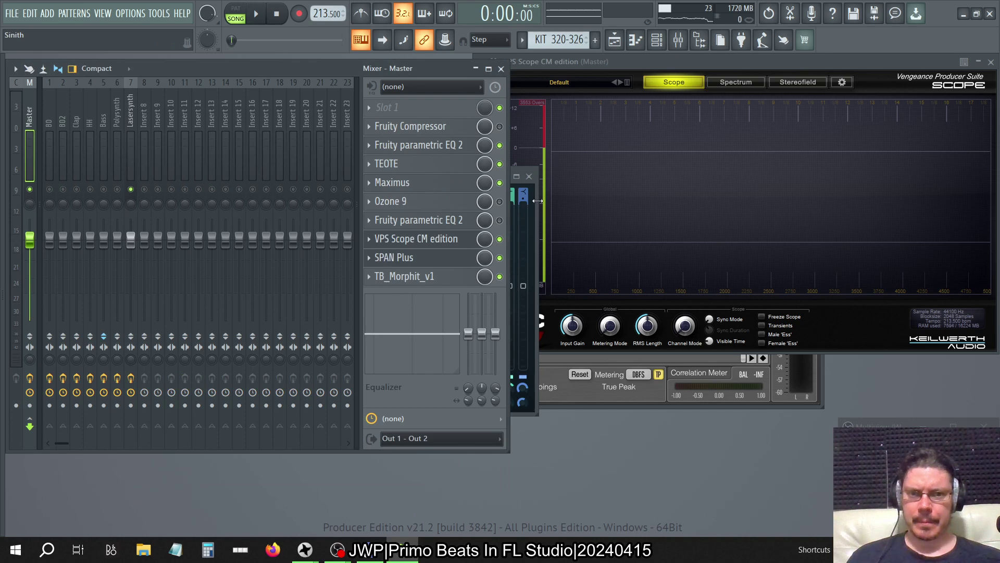
{"action": "left_click", "coordinate": [263, 21]}
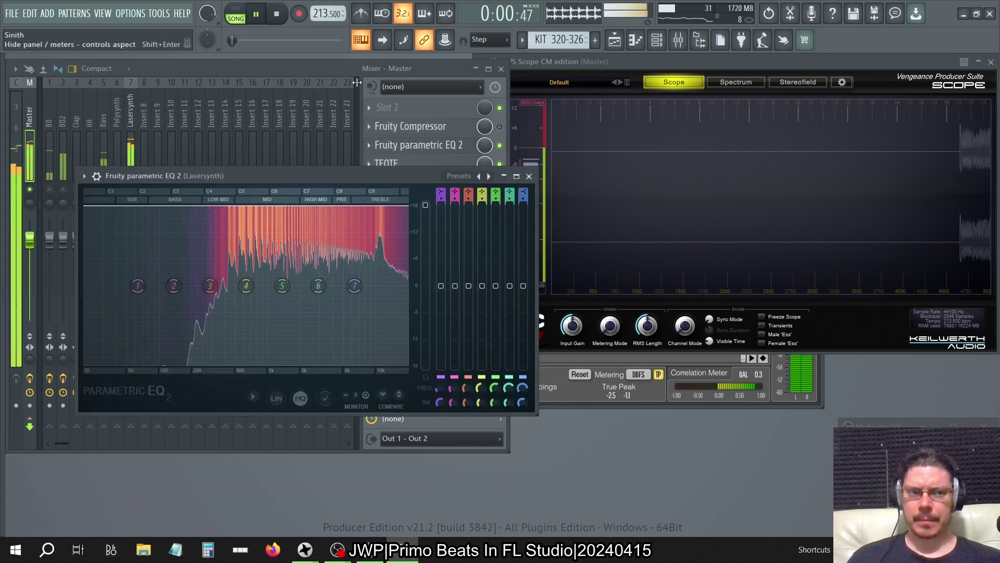
Reset the main level of the Lasersynth's open Fruity parametric EQ 2 and check the track's Fruity Compressor settings.
{"action": "right_click", "coordinate": [430, 205]}
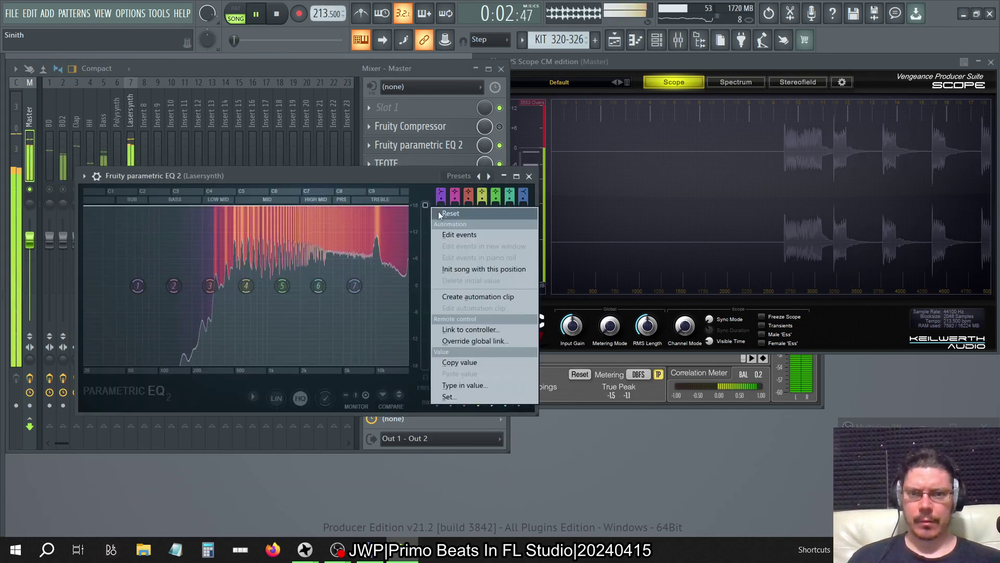
{"action": "left_click", "coordinate": [443, 212]}
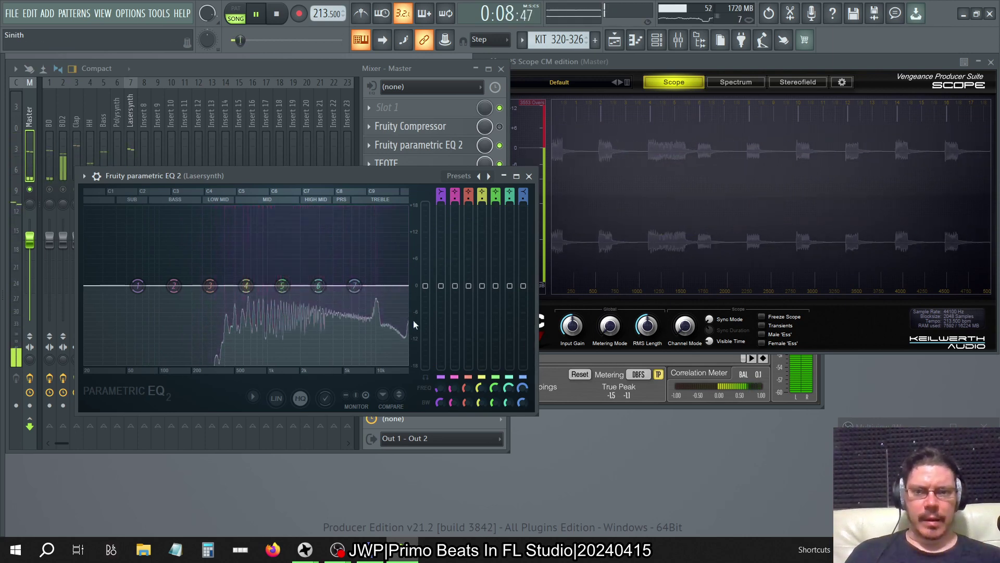
{"action": "left_click", "coordinate": [426, 70]}
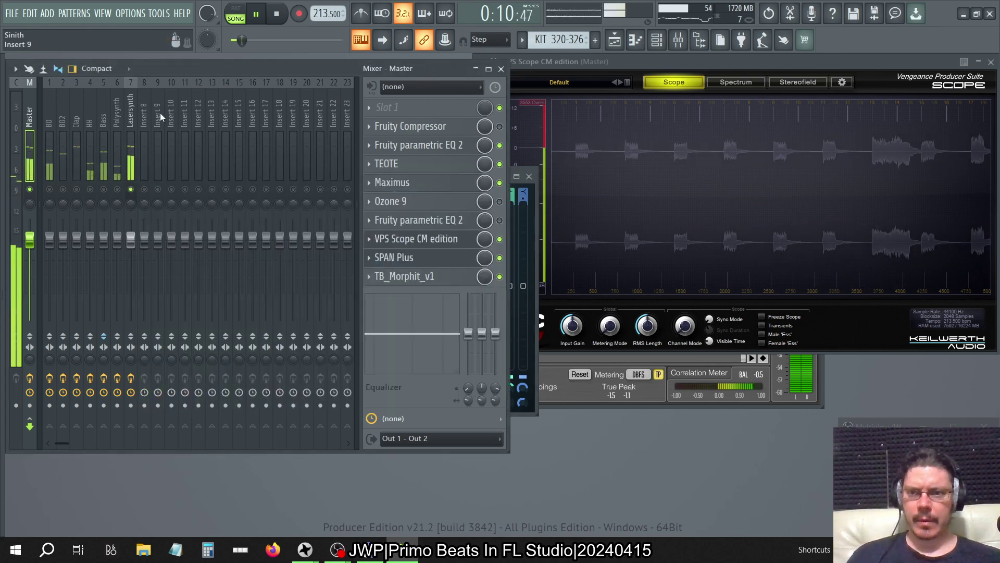
{"action": "left_click", "coordinate": [131, 112]}
{"action": "left_click", "coordinate": [412, 220]}
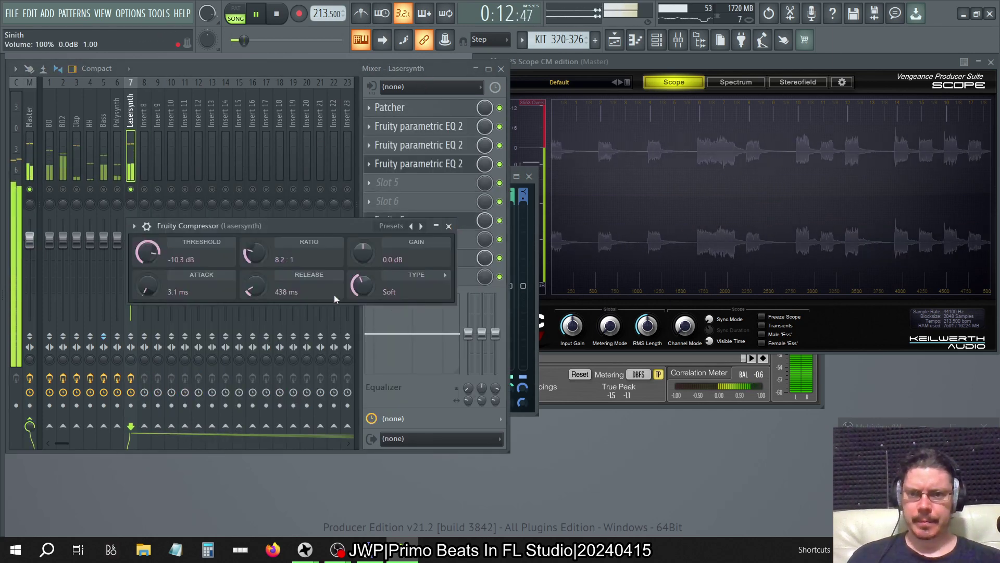
{"action": "left_click", "coordinate": [448, 226]}
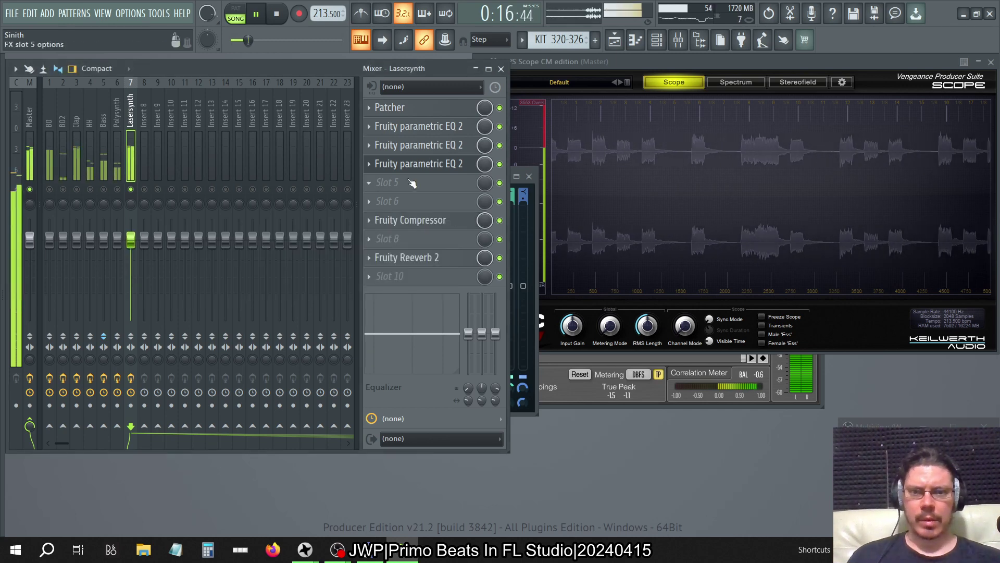
Lower the main level of the Lasersynth's Fruity parametric EQ 2 in slot 4 to about 3 dB and close the equalizer.
{"action": "left_click", "coordinate": [442, 165]}
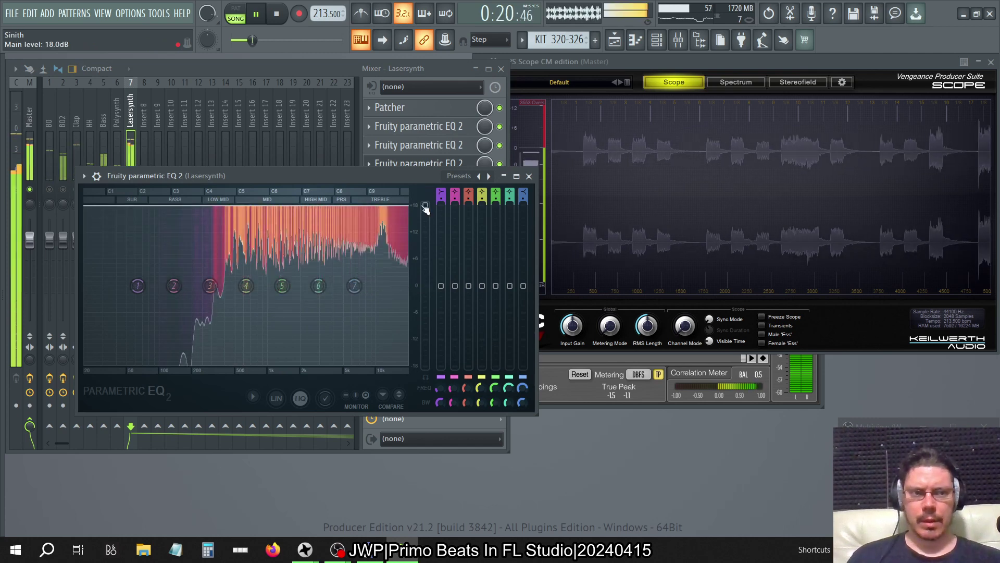
{"action": "left_click_drag", "start_coordinate": [425, 208], "coordinate": [425, 269]}
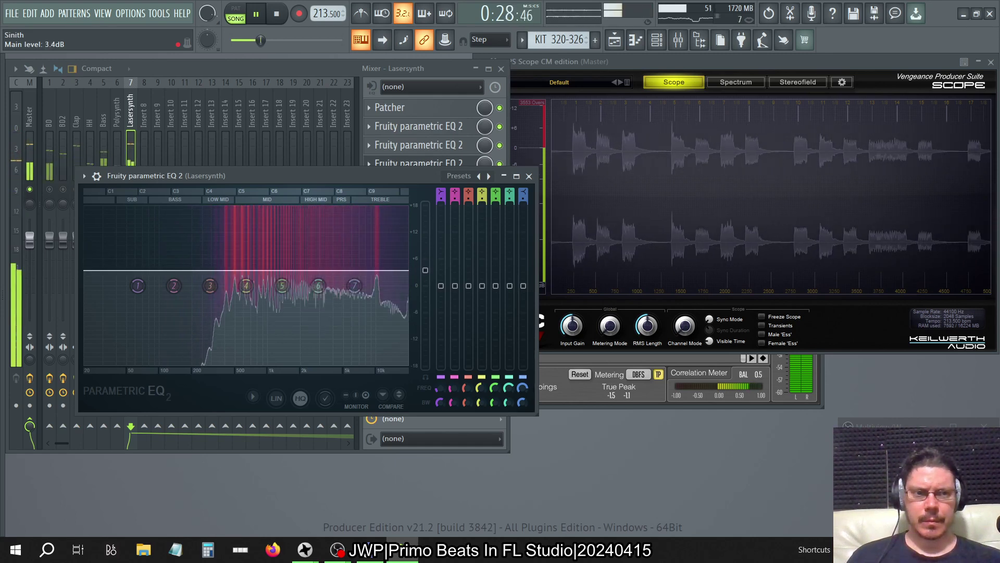
{"action": "mouse_move", "coordinate": [425, 270]}
{"action": "left_mouse_down"}
{"action": "mouse_move", "coordinate": [426, 258]}
{"action": "mouse_move", "coordinate": [425, 272]}
{"action": "left_mouse_up"}
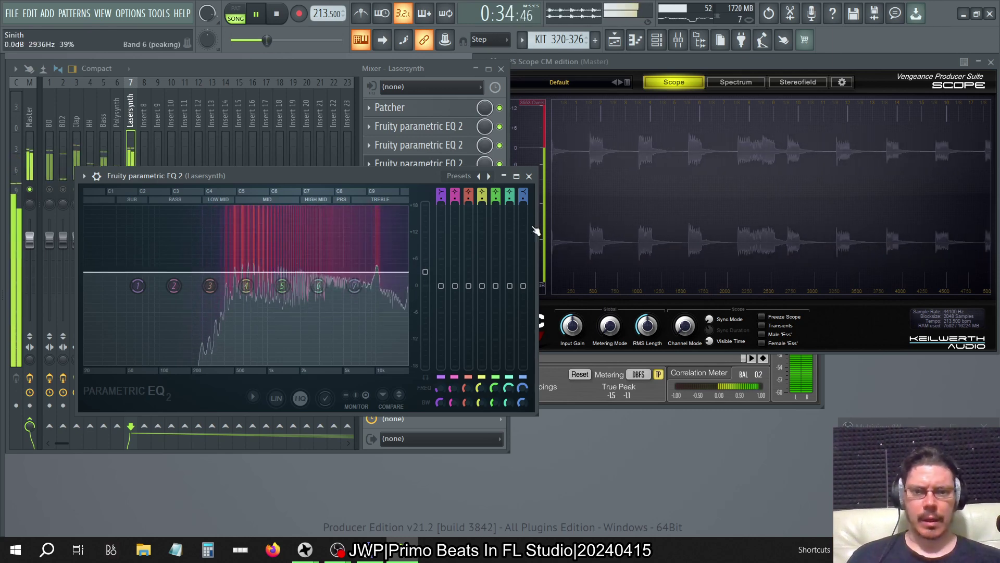
{"action": "left_click", "coordinate": [529, 176]}
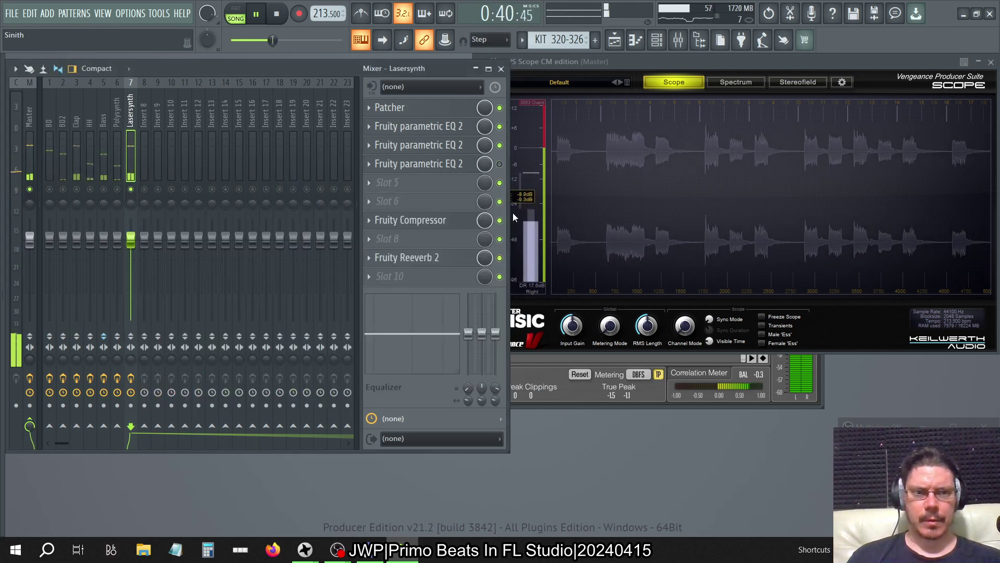
Delete the Fruity parametric EQ 2 from slot 4 of the Lasersynth track.
{"action": "left_click", "coordinate": [367, 165]}
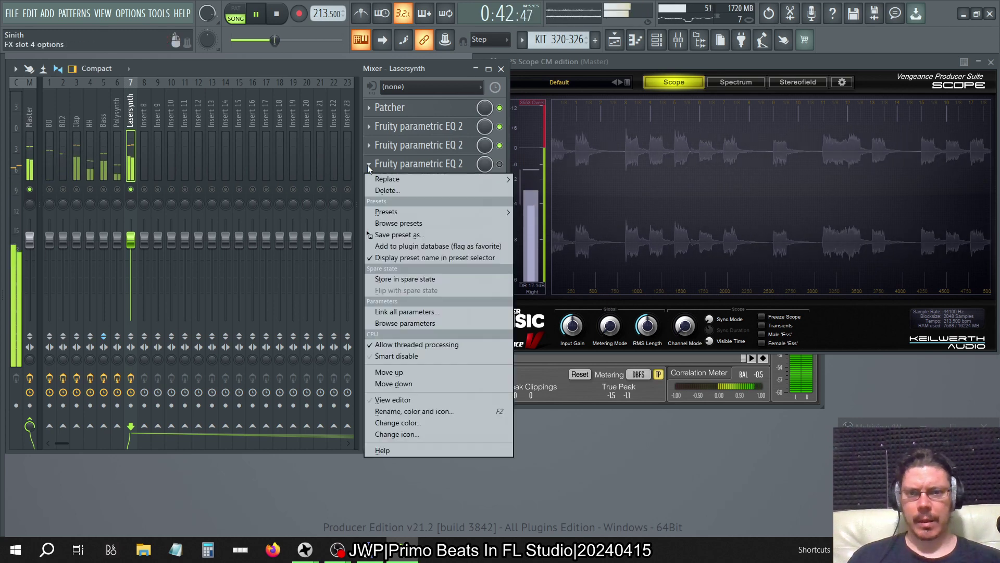
{"action": "left_click", "coordinate": [386, 191]}
{"action": "left_click", "coordinate": [561, 316]}
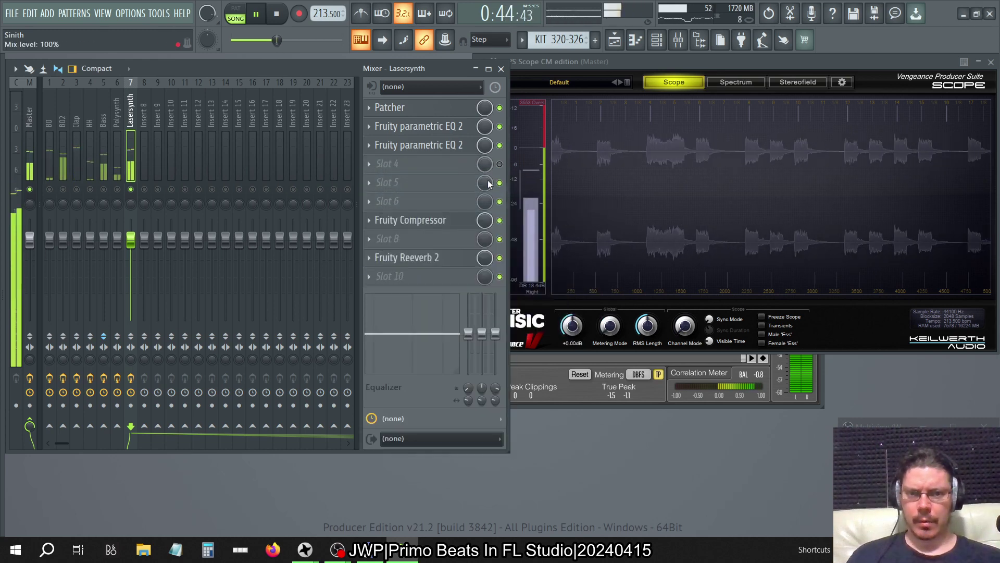
Load Fruity Balance into slot 10 of the Lasersynth track and place its window clear of the track meters.
{"action": "left_click", "coordinate": [367, 276]}
{"action": "left_click", "coordinate": [547, 142]}
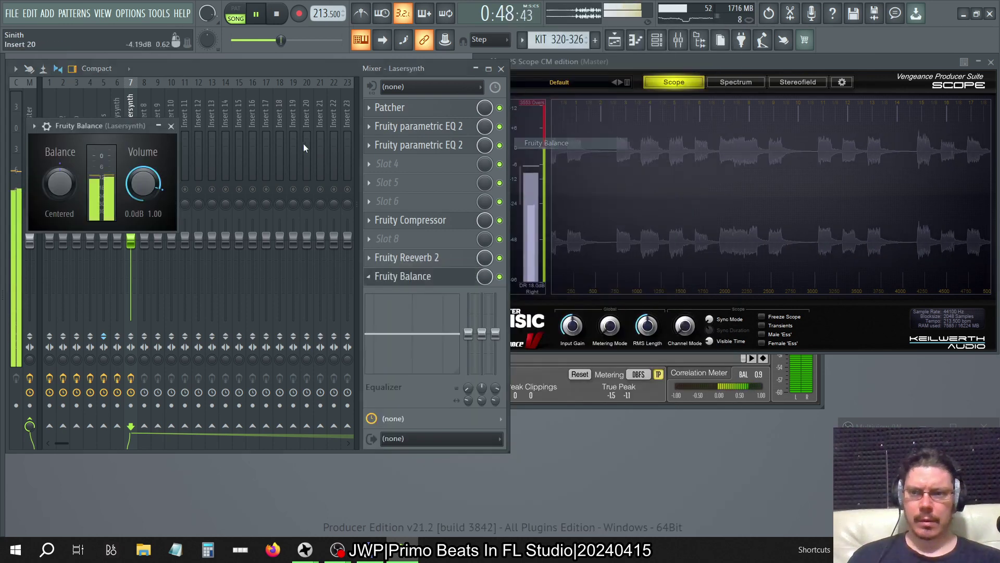
{"action": "left_click_drag", "start_coordinate": [95, 126], "coordinate": [485, 119]}
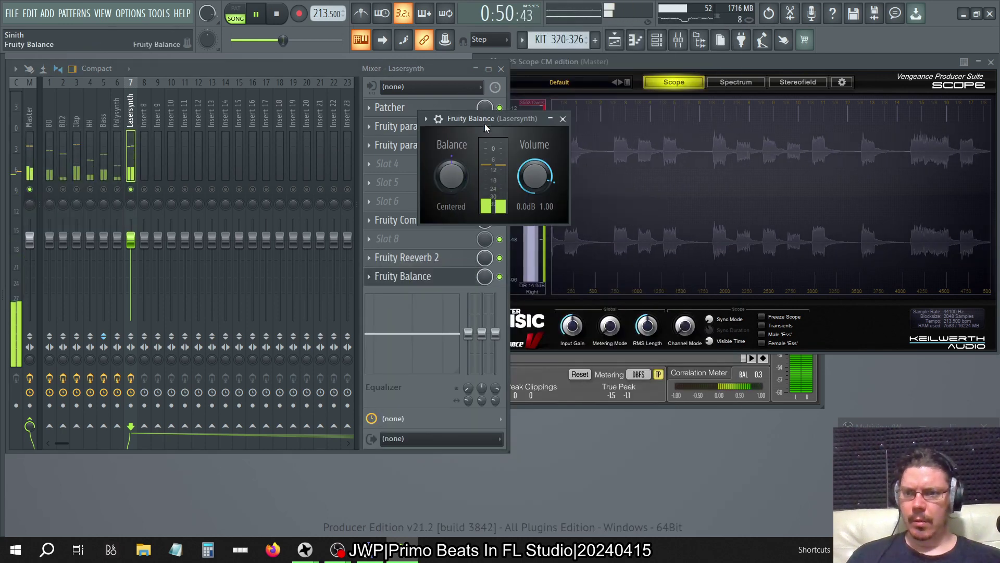
Set the Lasersynth's Fruity Balance volume to -17.1 dB and unsolo the track.
{"action": "left_click_drag", "start_coordinate": [527, 183], "coordinate": [533, 172]}
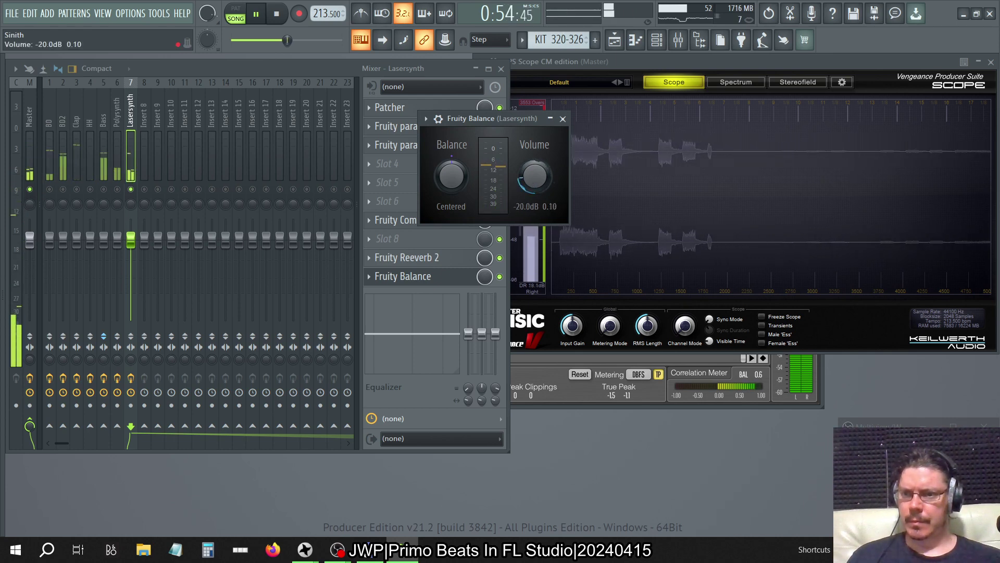
{"action": "left_click_drag", "start_coordinate": [532, 172], "coordinate": [533, 169]}
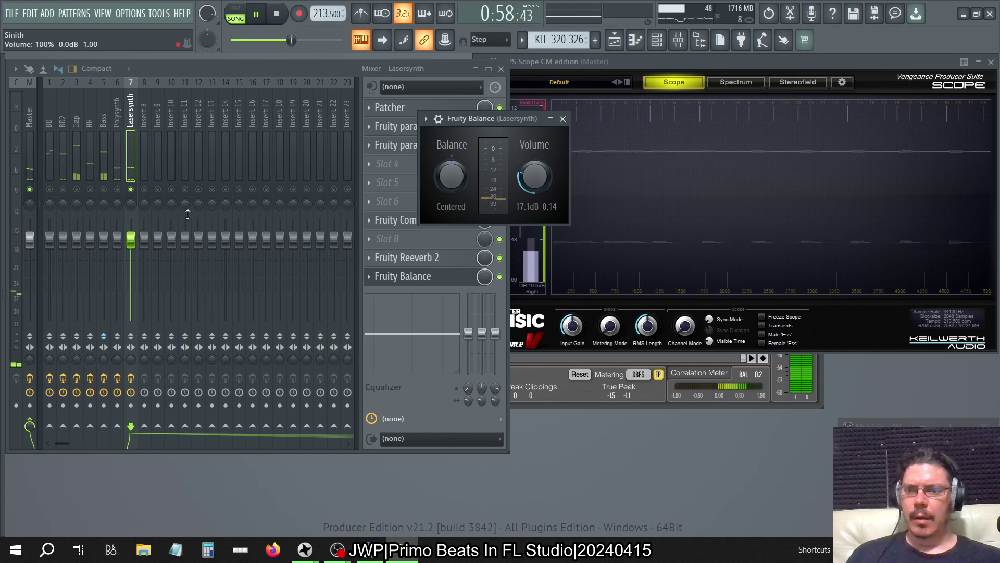
{"action": "right_click", "coordinate": [131, 189]}
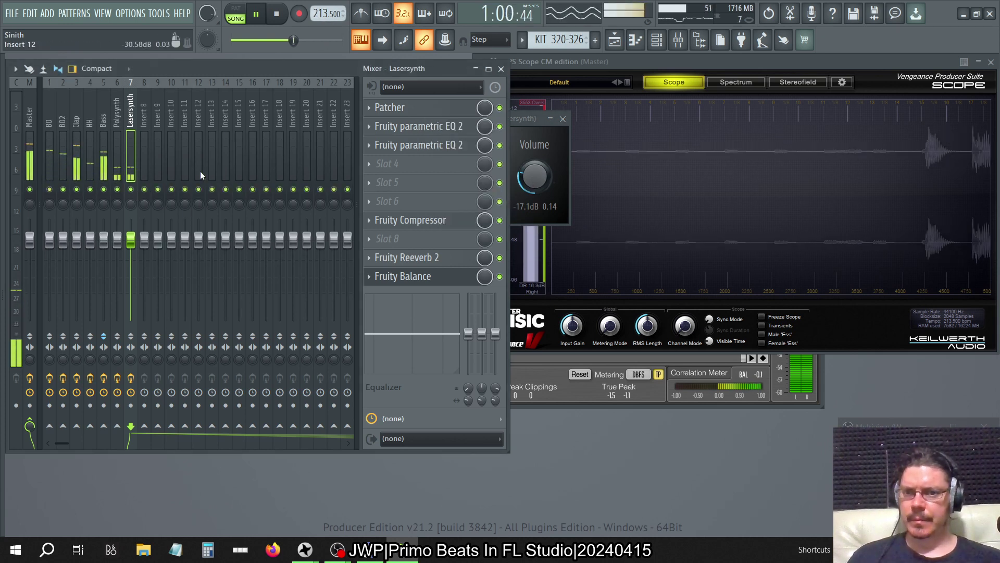
Select the Polysynth mixer track and close all open windows in the workspace.
{"action": "left_click", "coordinate": [74, 120]}
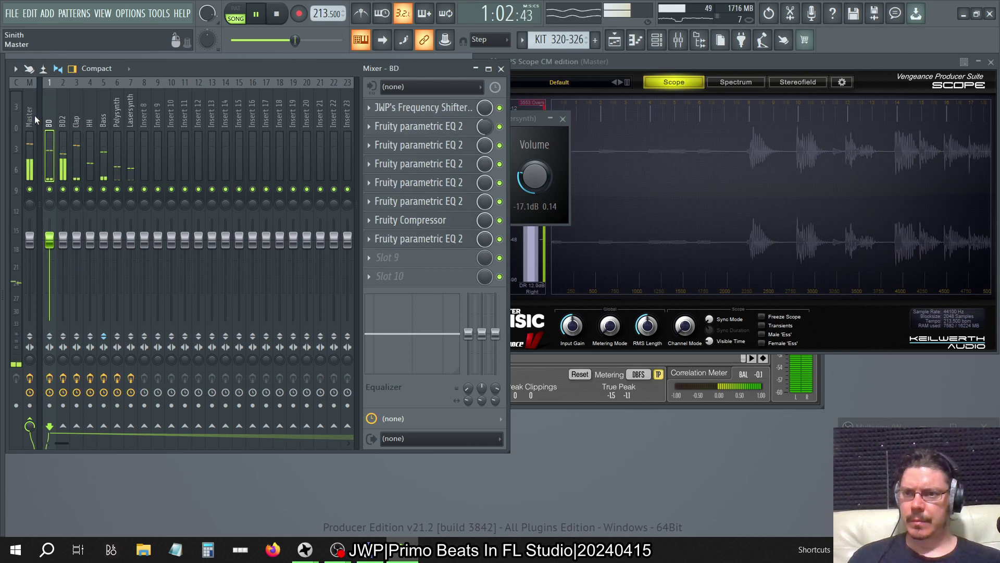
{"action": "left_click", "coordinate": [120, 110]}
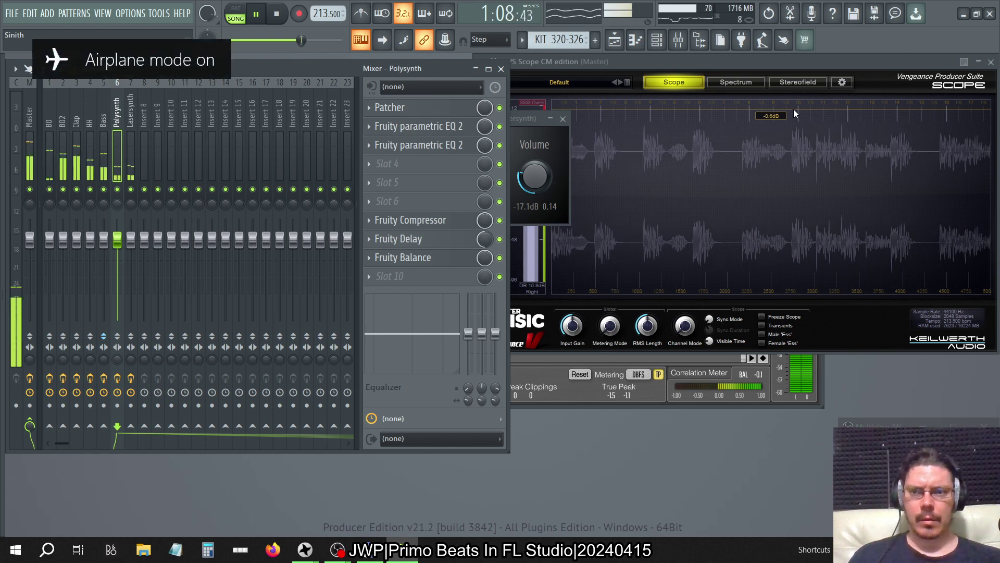
{"action": "key", "text": "F12"}
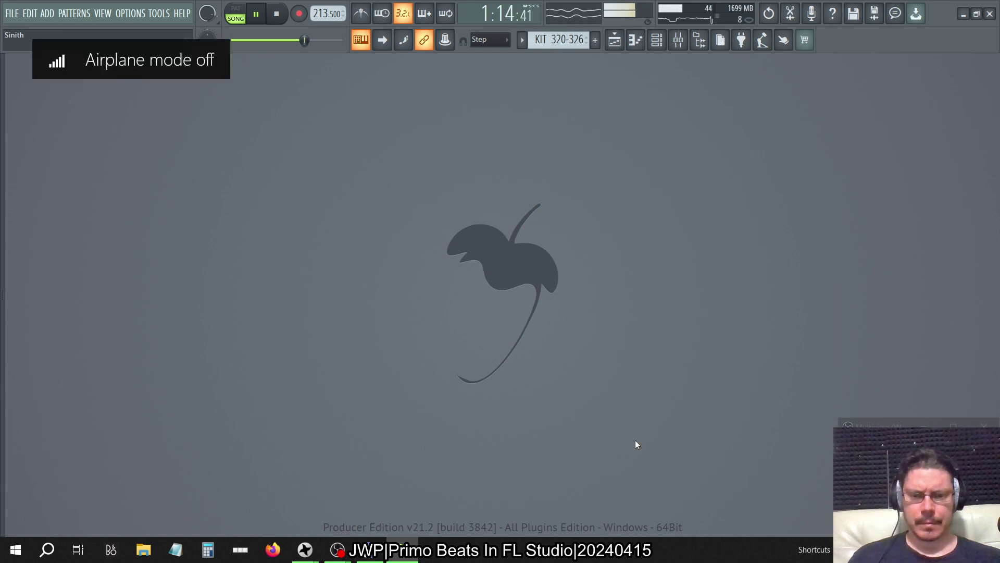
{"action": "mouse_move", "coordinate": [337, 550]}
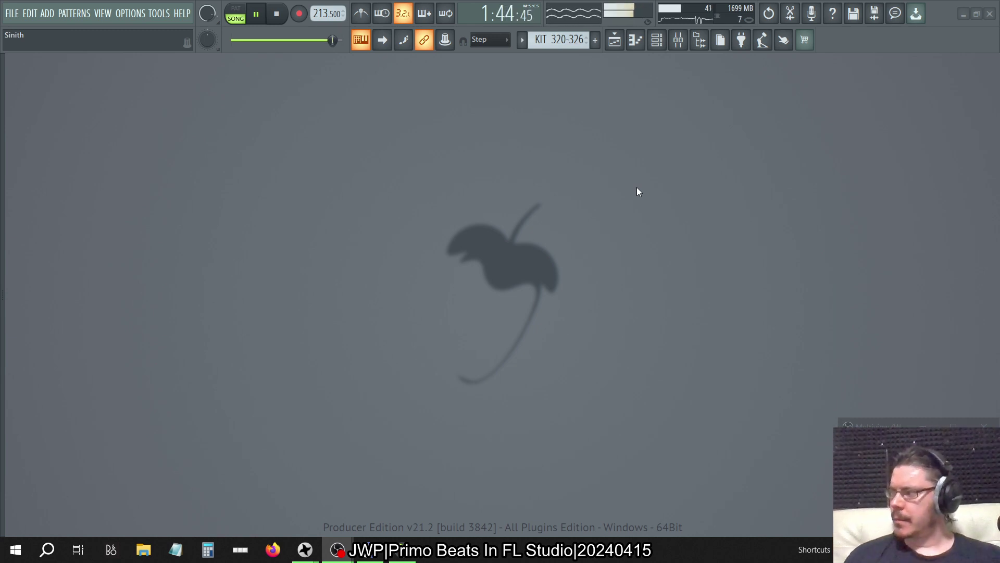
{"action": "key", "text": "alt+Tab"}
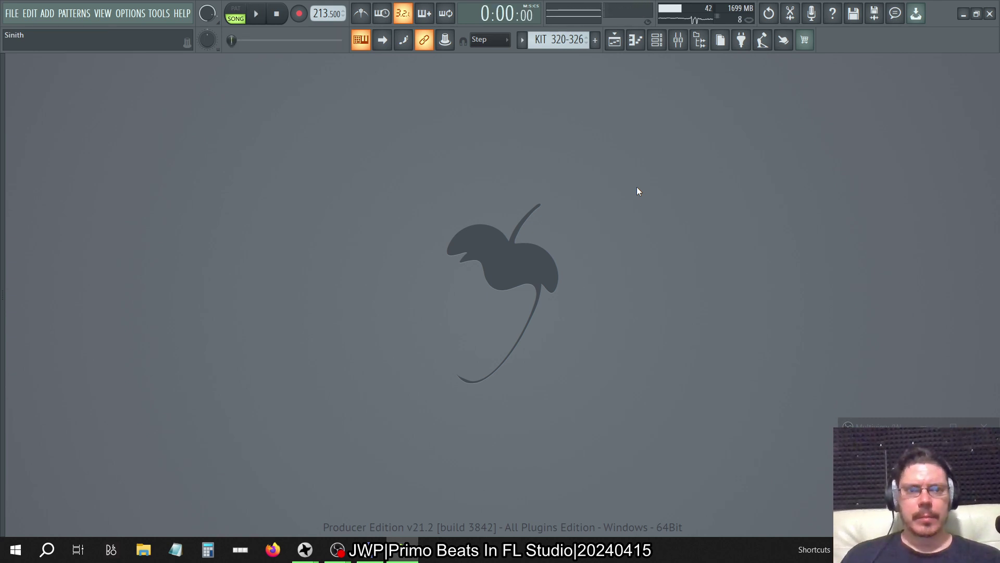
Reopen the mixer and move the Master track's active Fruity parametric EQ 2 up one slot, above Fruity Compressor.
{"action": "left_click", "coordinate": [678, 40]}
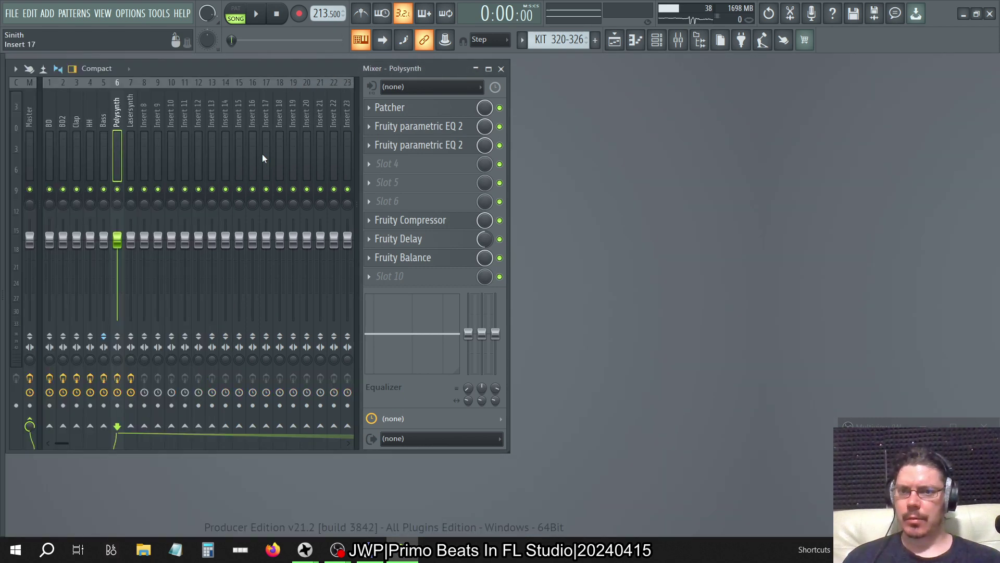
{"action": "left_click", "coordinate": [32, 107]}
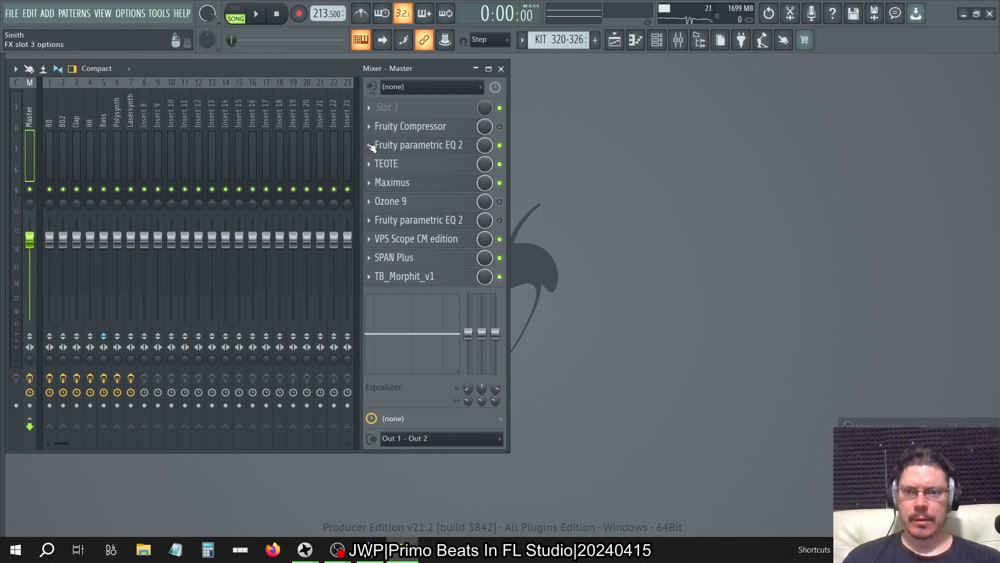
{"action": "left_click", "coordinate": [370, 145]}
{"action": "left_click", "coordinate": [426, 357]}
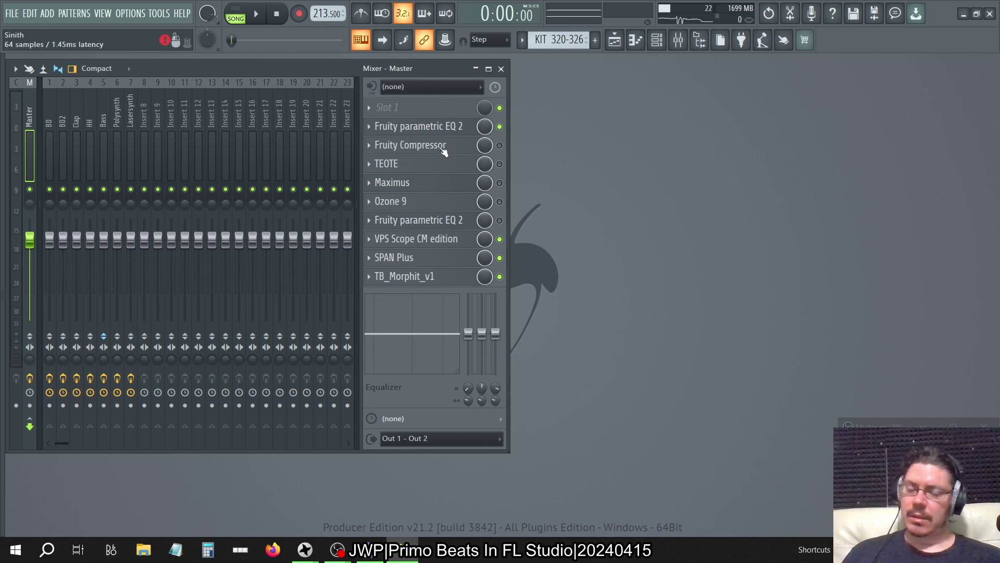
Look over the Lasersynth's effects chain and open the SPAN Plus analyzer on the Master track.
{"action": "left_click", "coordinate": [108, 113]}
{"action": "left_click", "coordinate": [119, 120]}
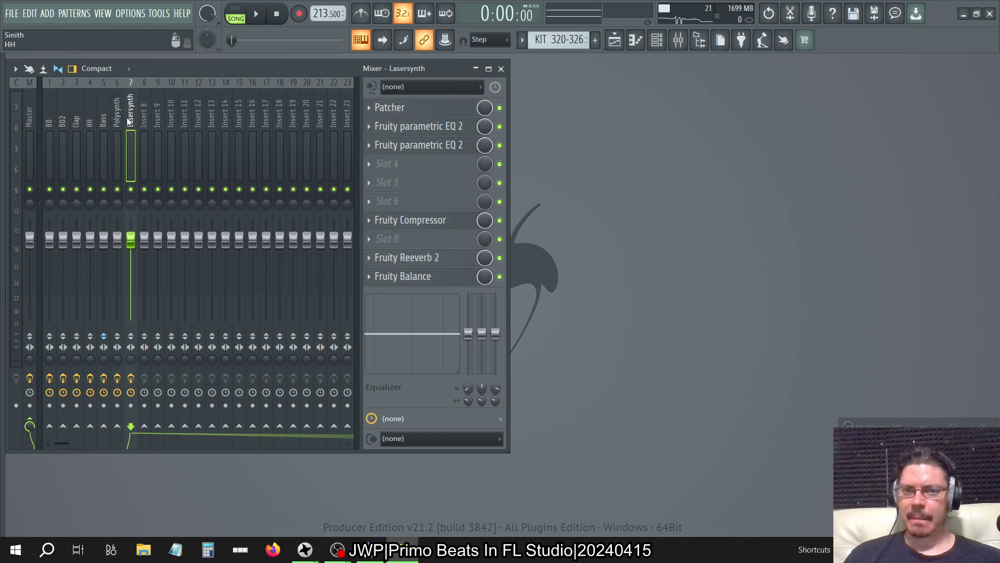
{"action": "left_click", "coordinate": [30, 104]}
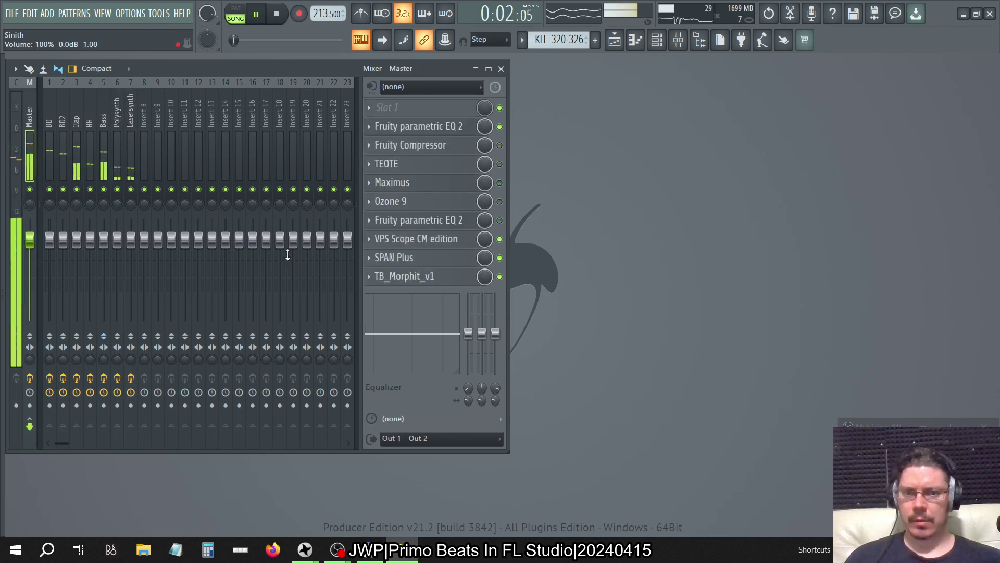
{"action": "left_click", "coordinate": [432, 277]}
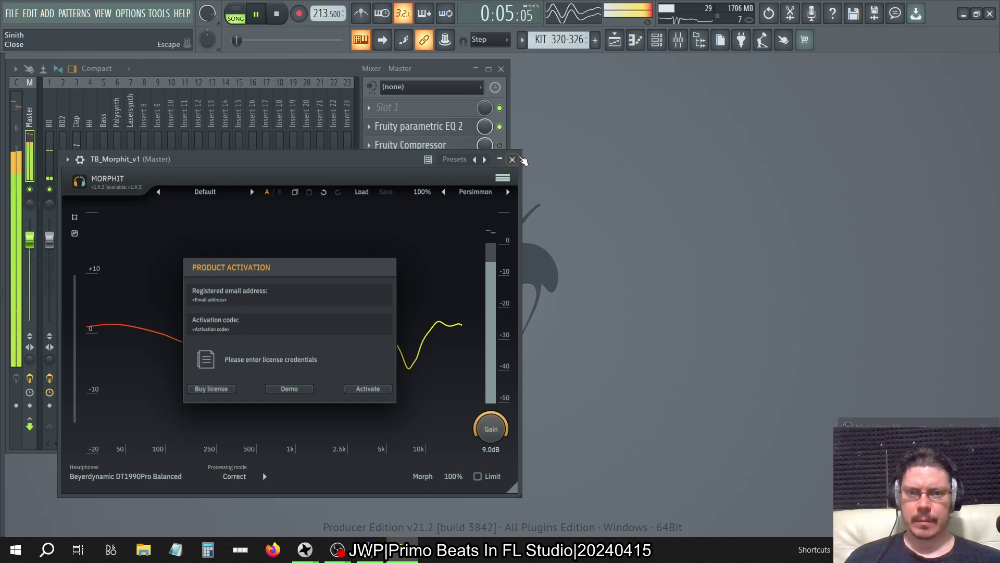
{"action": "left_click", "coordinate": [514, 159]}
{"action": "left_click", "coordinate": [413, 258]}
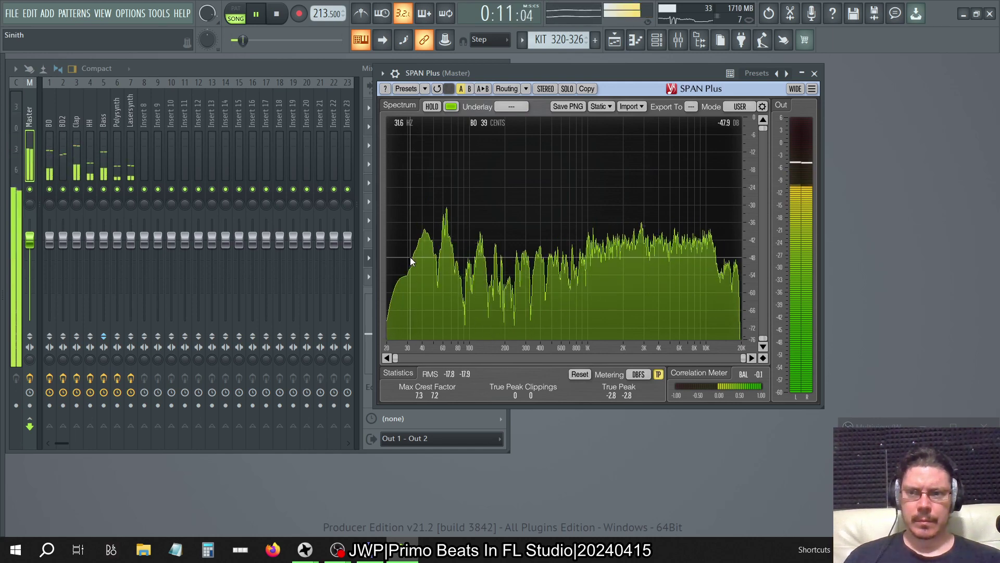
Open the Fruity Balance plugins of both the Lasersynth and Polysynth tracks.
{"action": "left_click", "coordinate": [133, 110]}
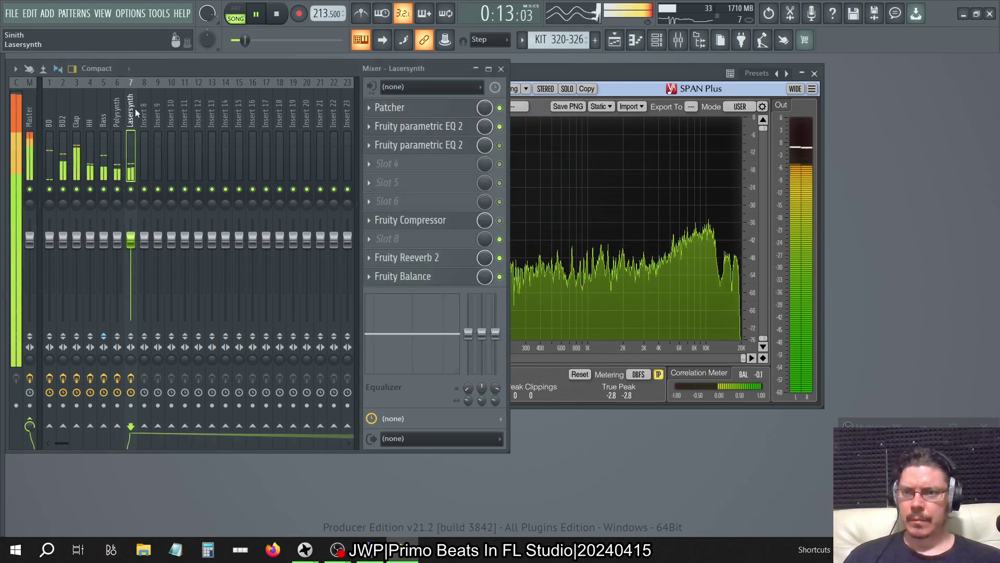
{"action": "left_click", "coordinate": [422, 276]}
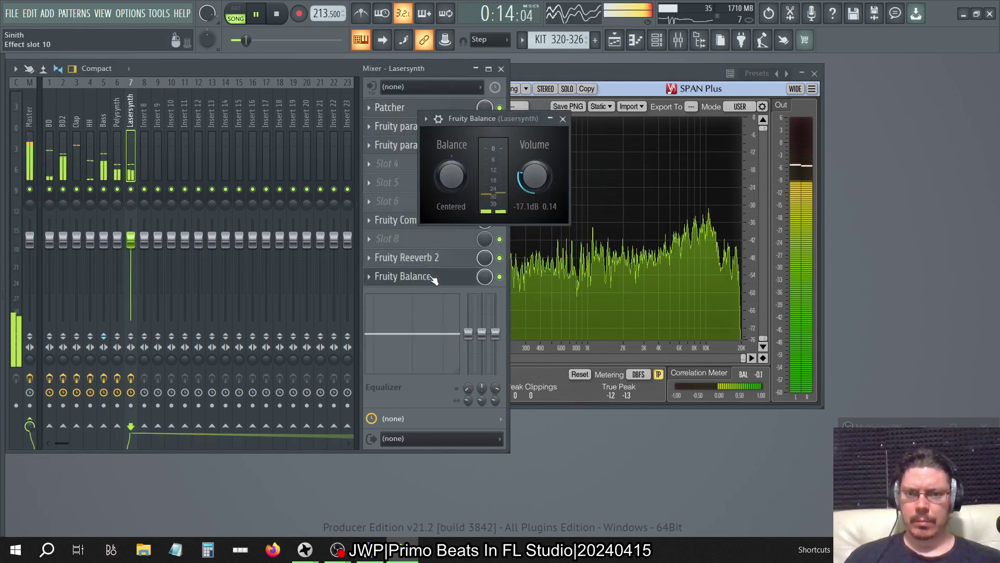
{"action": "left_click", "coordinate": [117, 116]}
{"action": "left_click", "coordinate": [402, 257]}
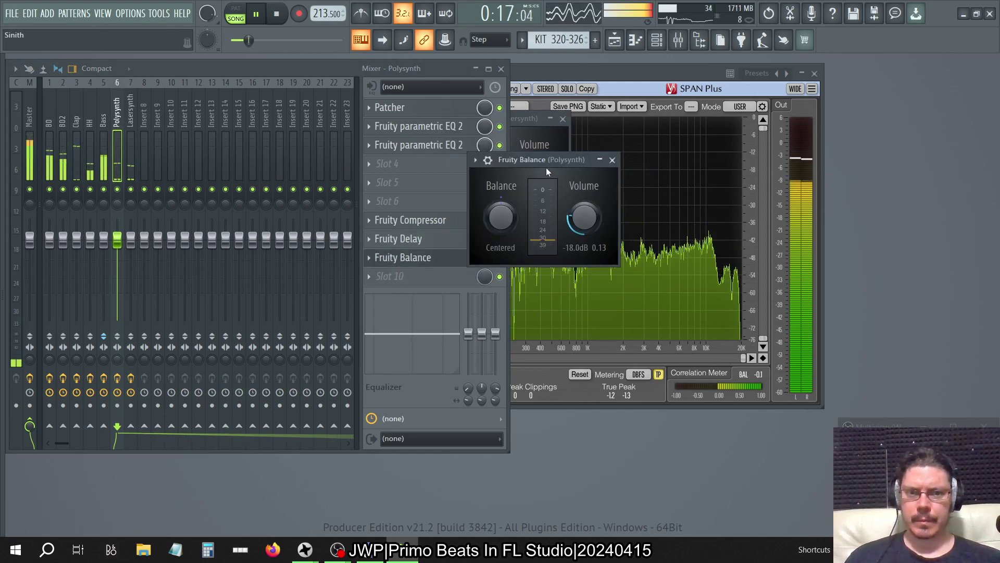
Arrange the two Fruity Balance windows side by side over the lower part of SPAN Plus and close the mixer.
{"action": "left_click_drag", "start_coordinate": [527, 120], "coordinate": [835, 158]}
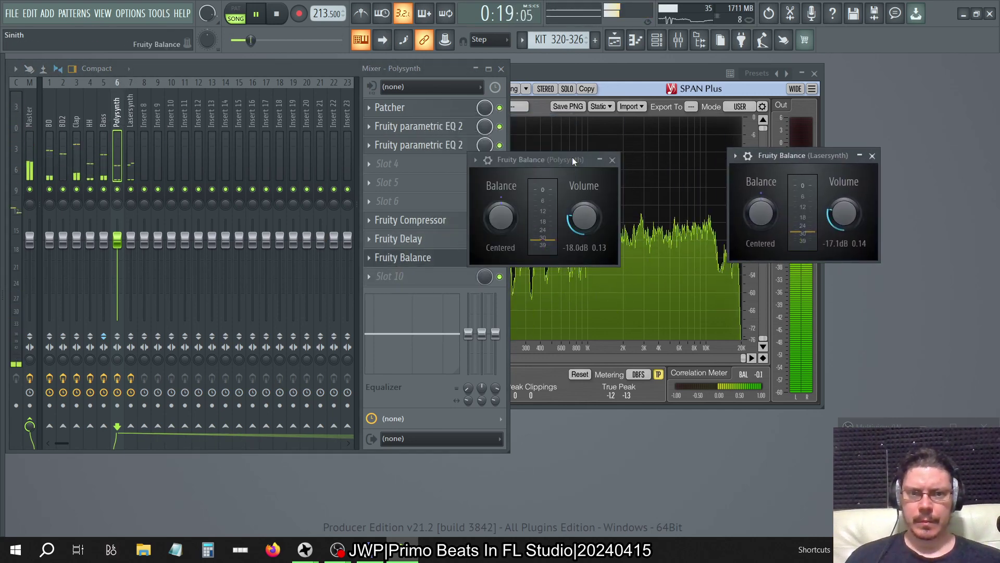
{"action": "left_click_drag", "start_coordinate": [572, 158], "coordinate": [636, 318]}
{"action": "left_click_drag", "start_coordinate": [803, 168], "coordinate": [781, 334]}
{"action": "left_click", "coordinate": [501, 68]}
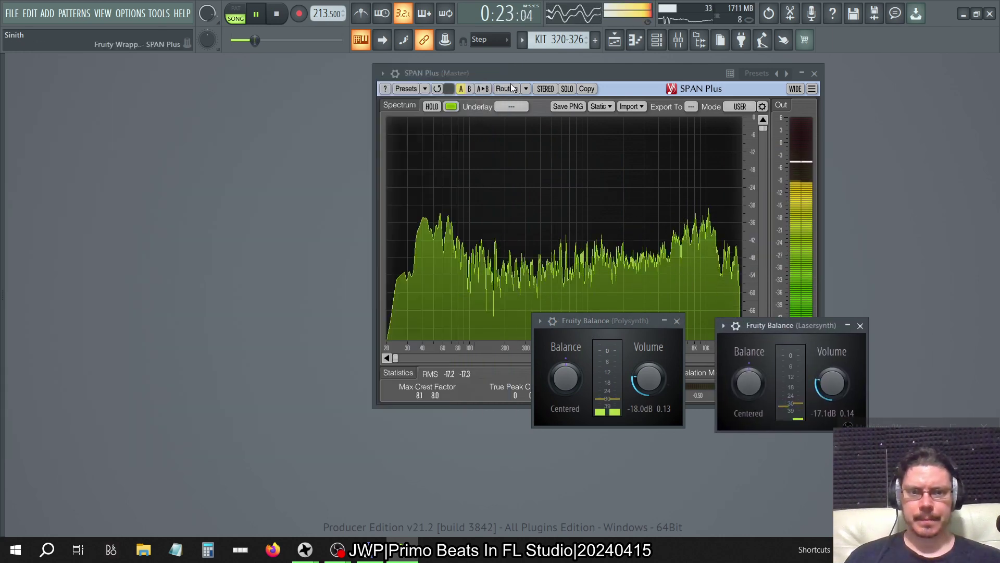
Raise the Fruity Balance volume to -11.9 dB on the Lasersynth and to -13.9 dB on the Polysynth.
{"action": "mouse_move", "coordinate": [832, 384]}
{"action": "left_mouse_down"}
{"action": "mouse_move", "coordinate": [832, 365]}
{"action": "mouse_move", "coordinate": [832, 375]}
{"action": "left_mouse_up"}
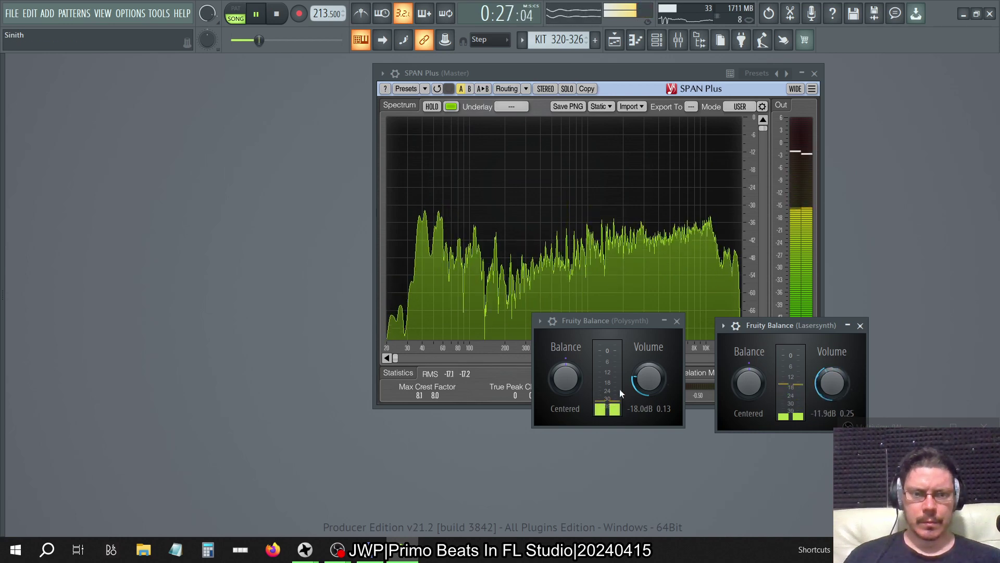
{"action": "mouse_move", "coordinate": [649, 379]}
{"action": "left_mouse_down"}
{"action": "mouse_move", "coordinate": [649, 347]}
{"action": "mouse_move", "coordinate": [649, 374]}
{"action": "left_mouse_up"}
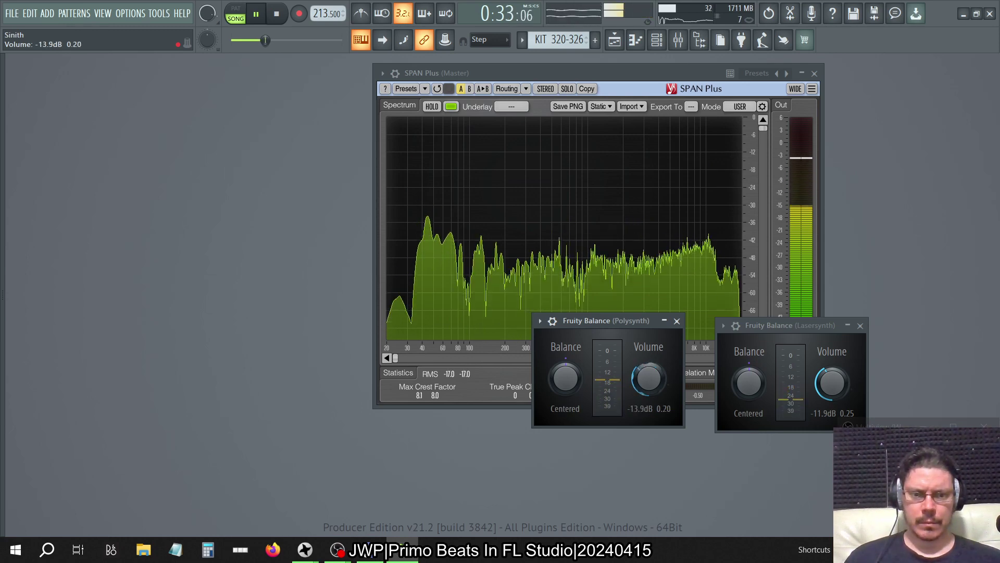
Set the Fruity Balance volume to -14.5 dB on both the Polysynth and the Lasersynth, and close both plugin windows.
{"action": "left_click_drag", "start_coordinate": [832, 383], "coordinate": [832, 389]}
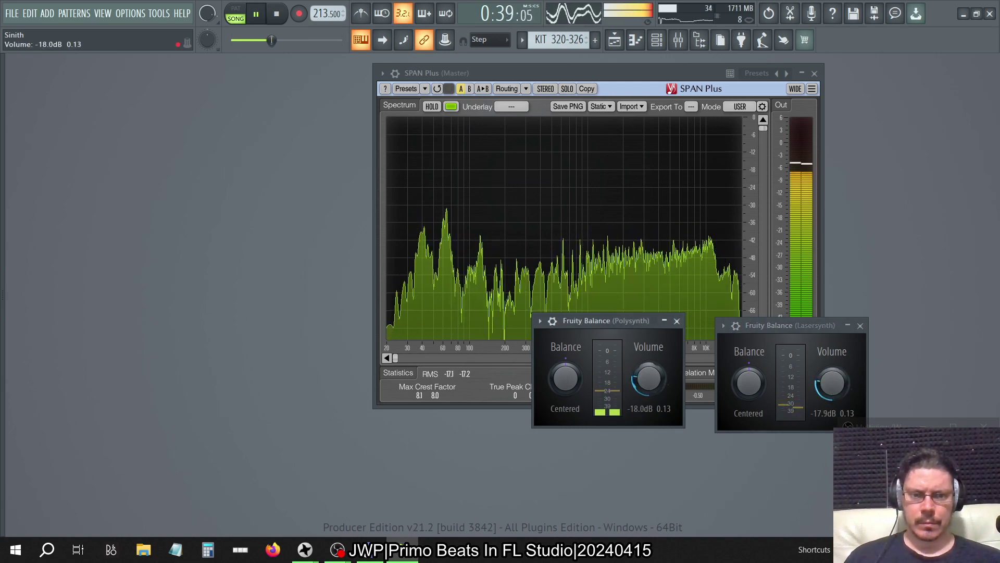
{"action": "left_click_drag", "start_coordinate": [650, 379], "coordinate": [650, 359]}
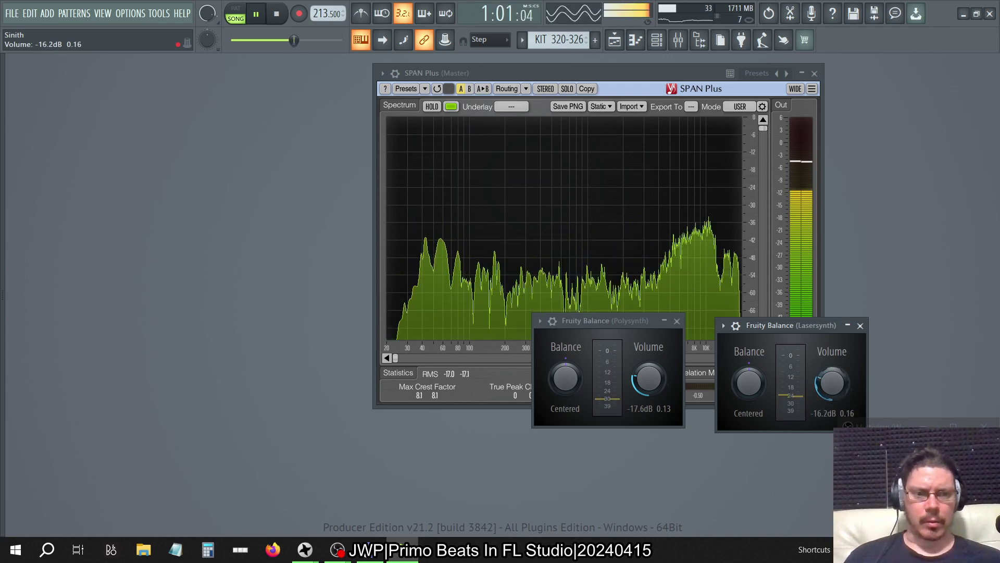
{"action": "mouse_move", "coordinate": [648, 379]}
{"action": "left_mouse_down"}
{"action": "mouse_move", "coordinate": [648, 357]}
{"action": "mouse_move", "coordinate": [648, 369]}
{"action": "left_mouse_up"}
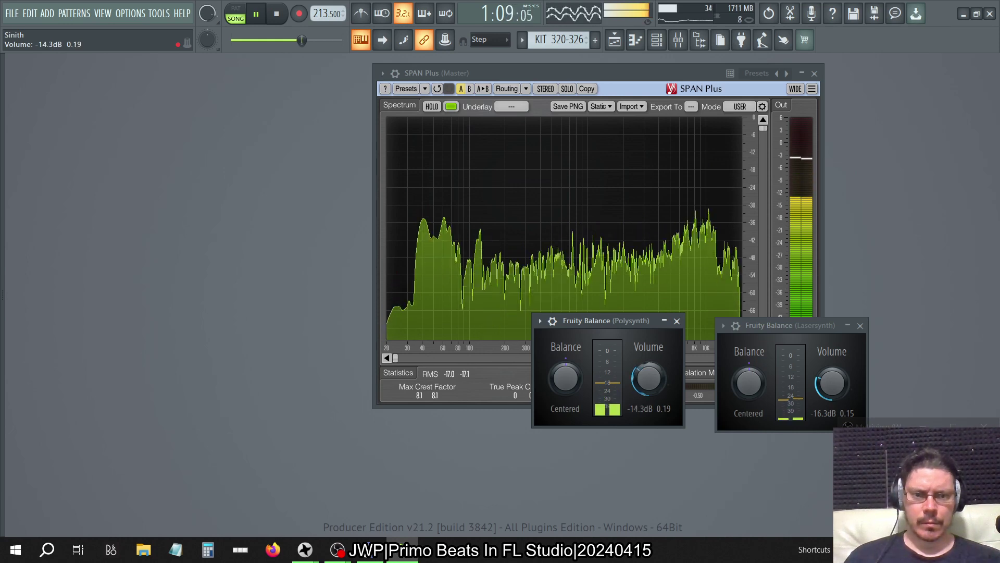
{"action": "left_click_drag", "start_coordinate": [851, 397], "coordinate": [850, 394]}
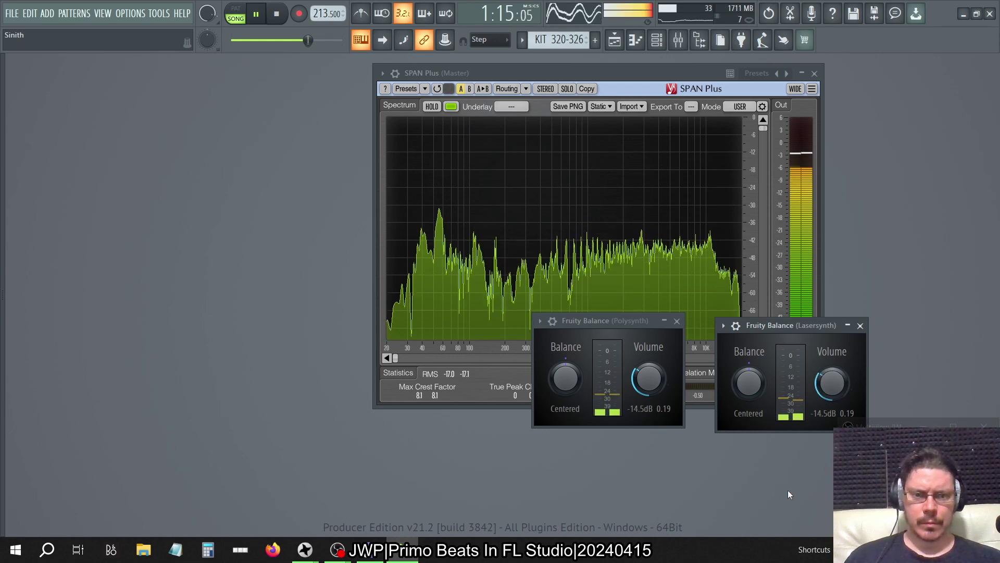
{"action": "left_click", "coordinate": [860, 325]}
{"action": "left_click", "coordinate": [677, 321]}
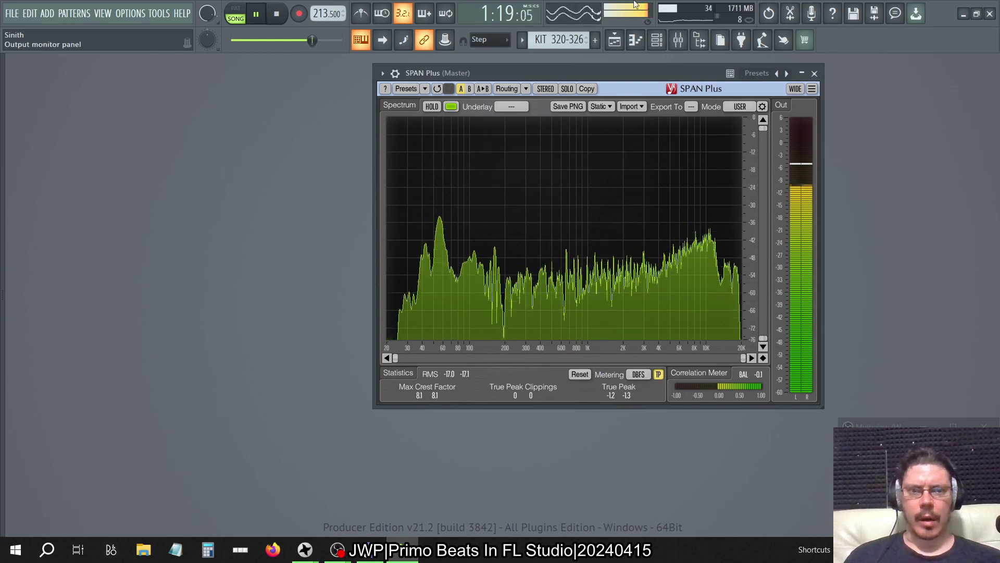
Reopen both synths' Fruity Balance plugins, lower the Lasersynth to -17.1 dB and the Polysynth to -18.0 dB, and close them.
{"action": "key", "text": "F9"}
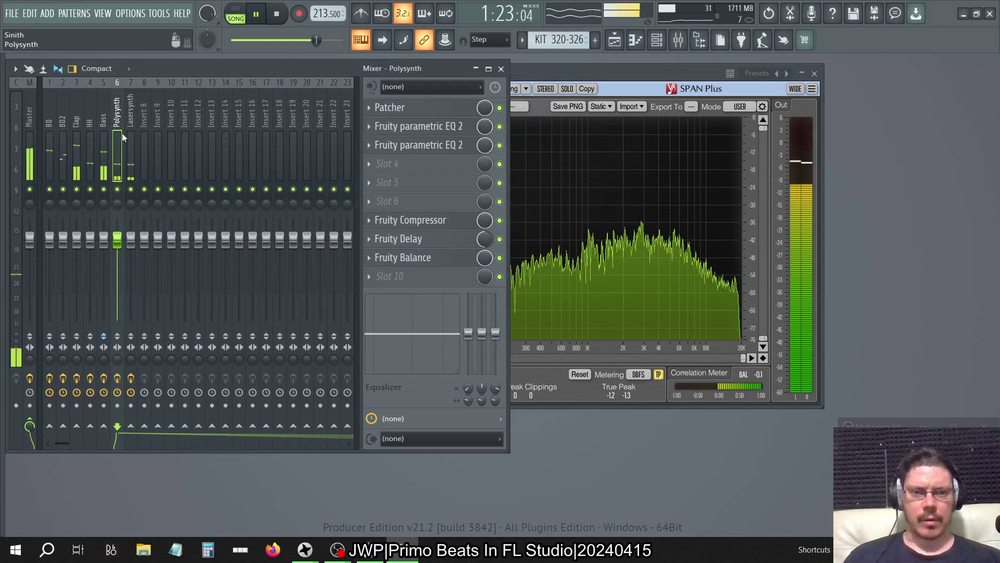
{"action": "left_click", "coordinate": [119, 191]}
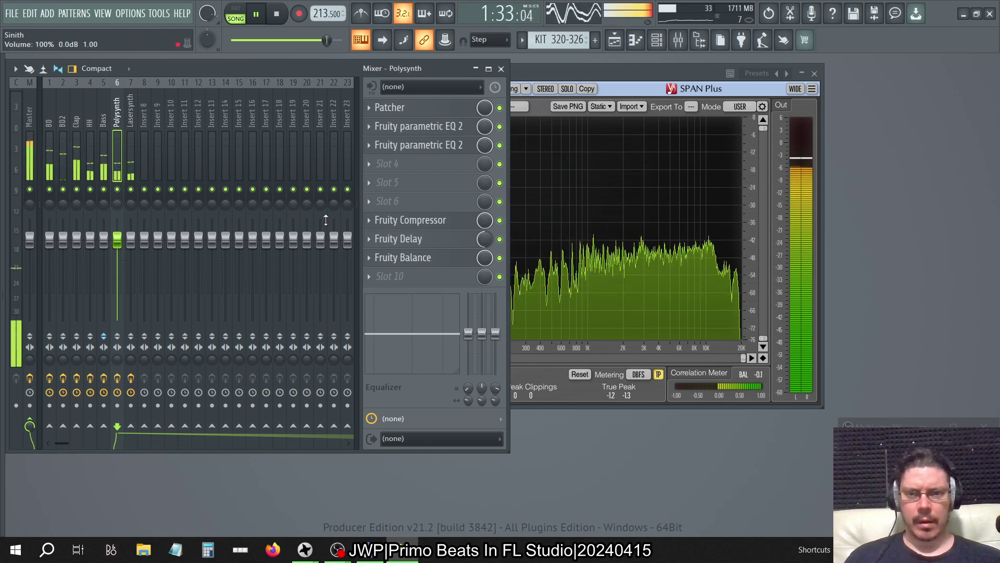
{"action": "left_click", "coordinate": [415, 263]}
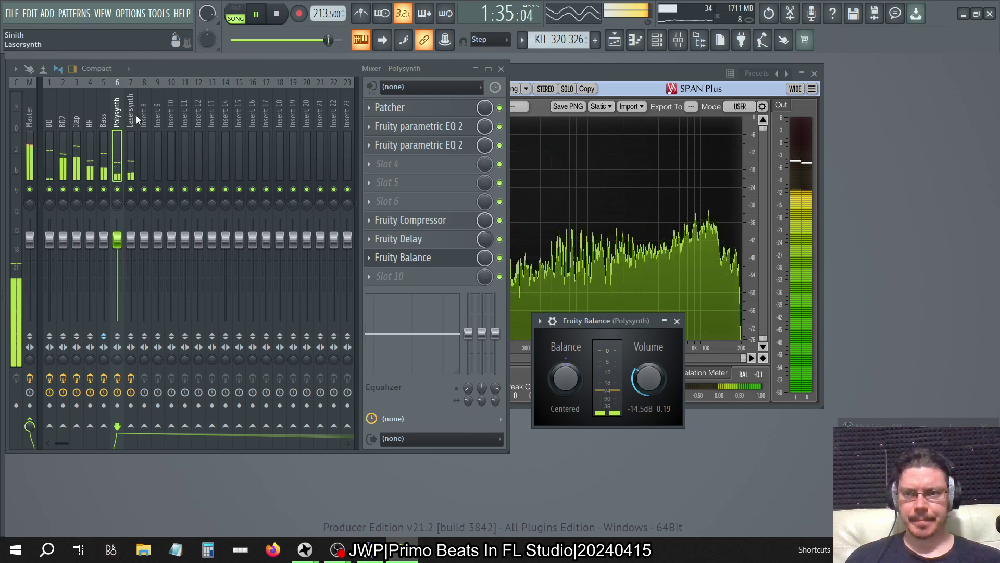
{"action": "left_click", "coordinate": [131, 114]}
{"action": "left_click", "coordinate": [409, 276]}
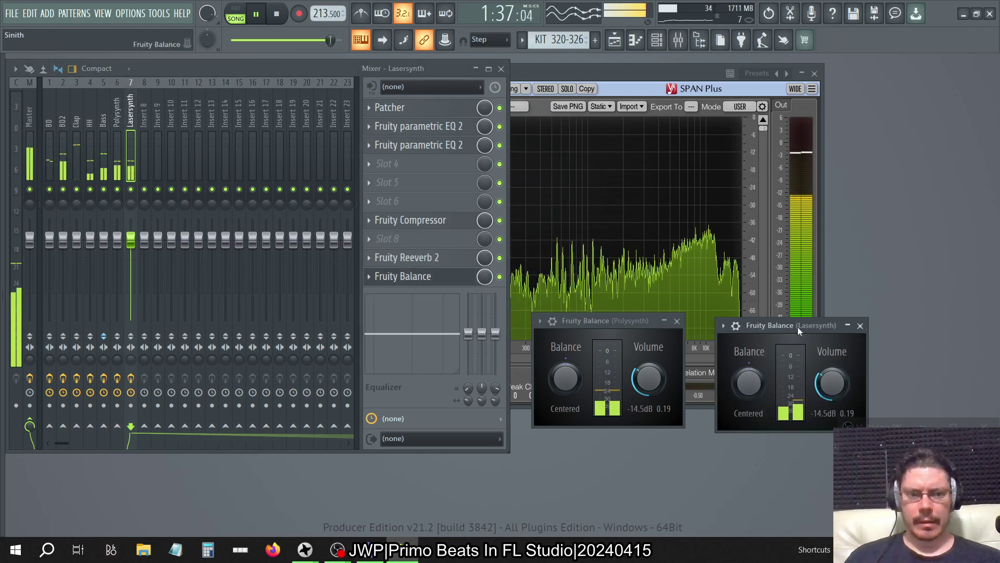
{"action": "left_click_drag", "start_coordinate": [832, 383], "coordinate": [831, 390]}
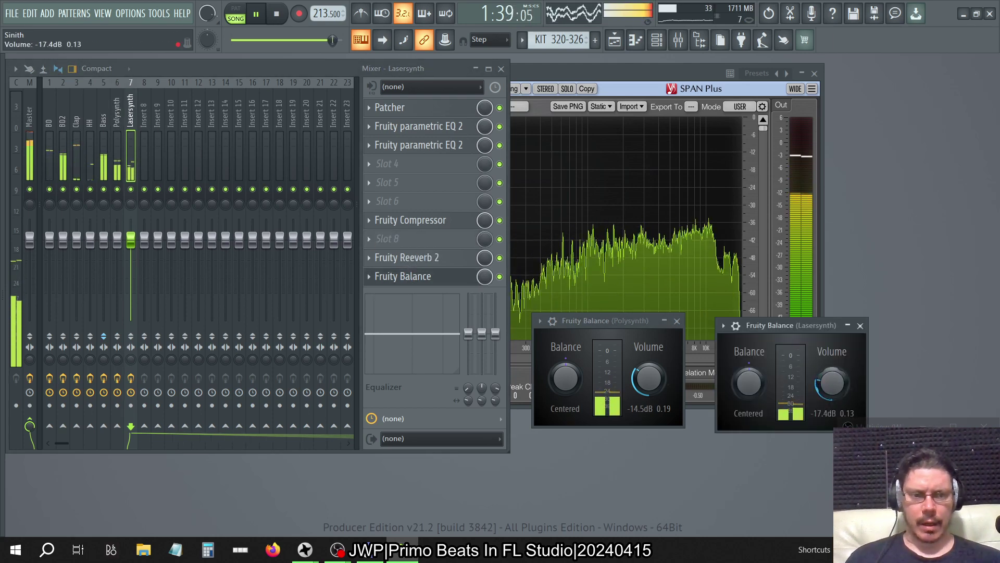
{"action": "left_click_drag", "start_coordinate": [648, 378], "coordinate": [648, 397]}
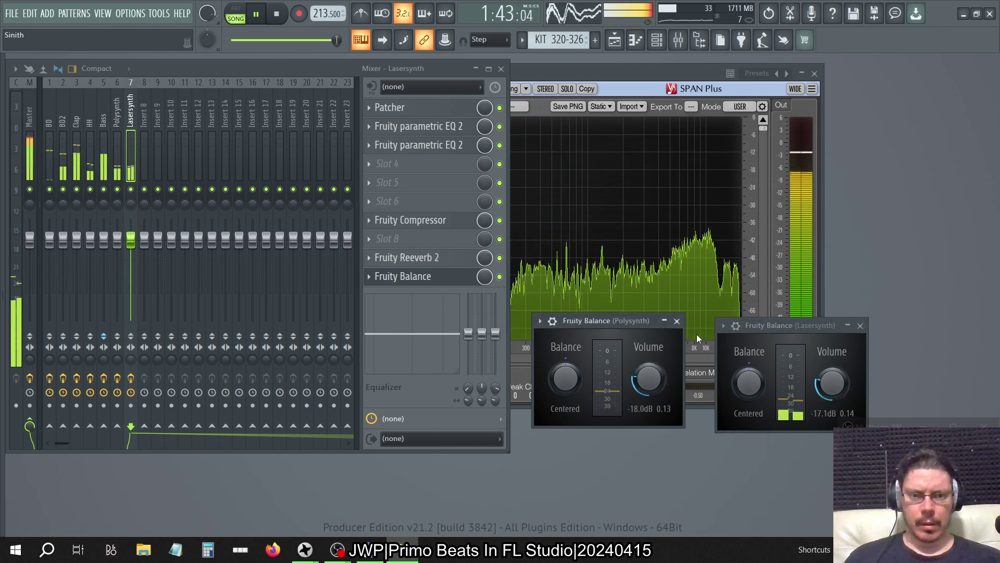
{"action": "left_click", "coordinate": [676, 321]}
{"action": "left_click", "coordinate": [860, 326]}
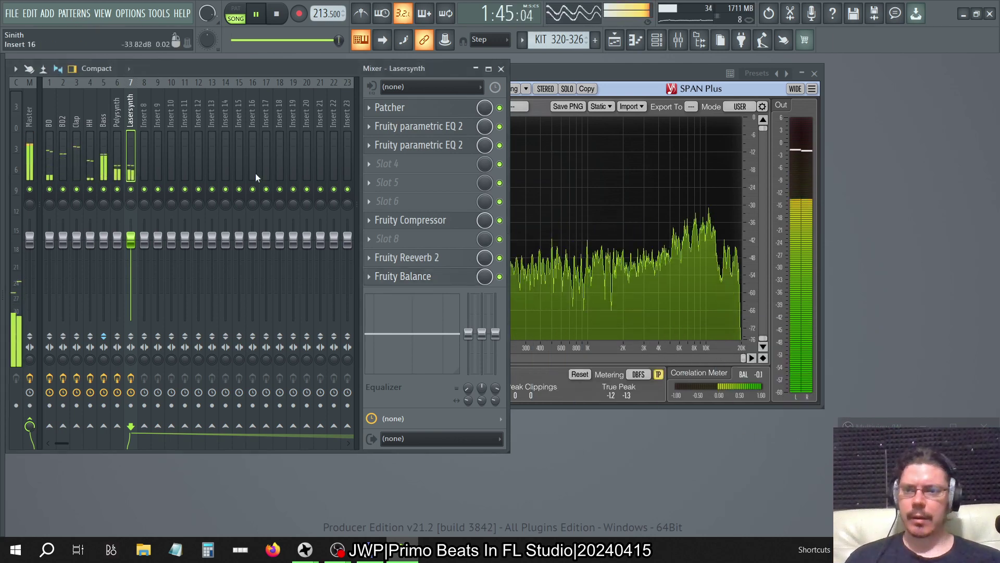
Reset the gain of the Master track's Fruity Compressor to 0.0 dB and close the plugin.
{"action": "left_click", "coordinate": [95, 123]}
{"action": "left_click", "coordinate": [29, 120]}
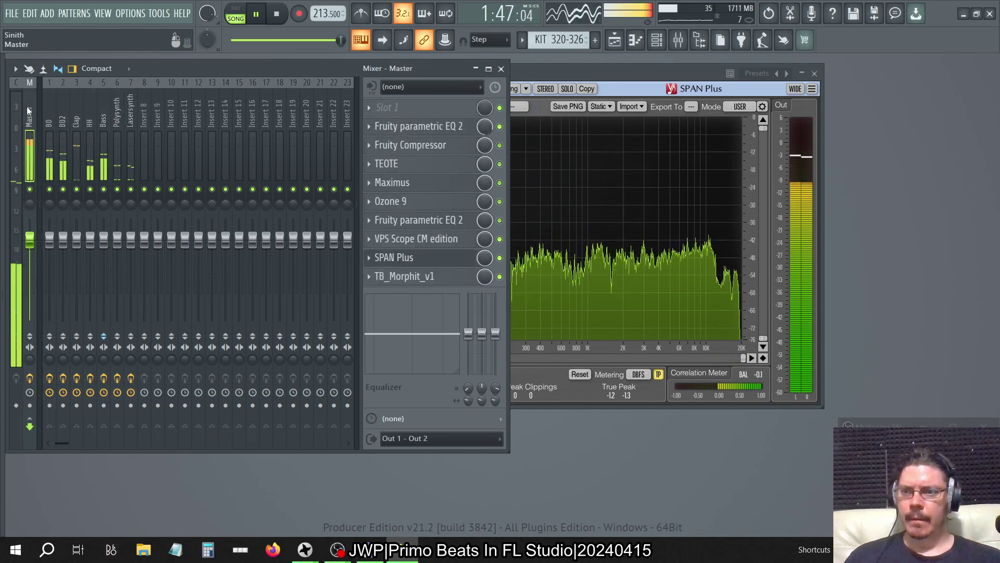
{"action": "left_click", "coordinate": [448, 146]}
{"action": "right_click", "coordinate": [270, 186]}
{"action": "left_click", "coordinate": [267, 176]}
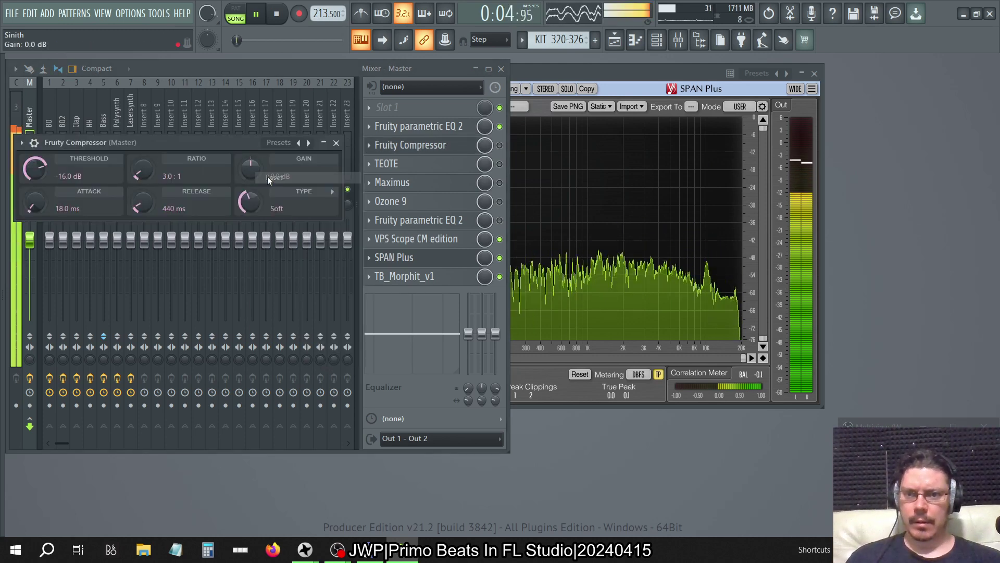
{"action": "left_click", "coordinate": [338, 142]}
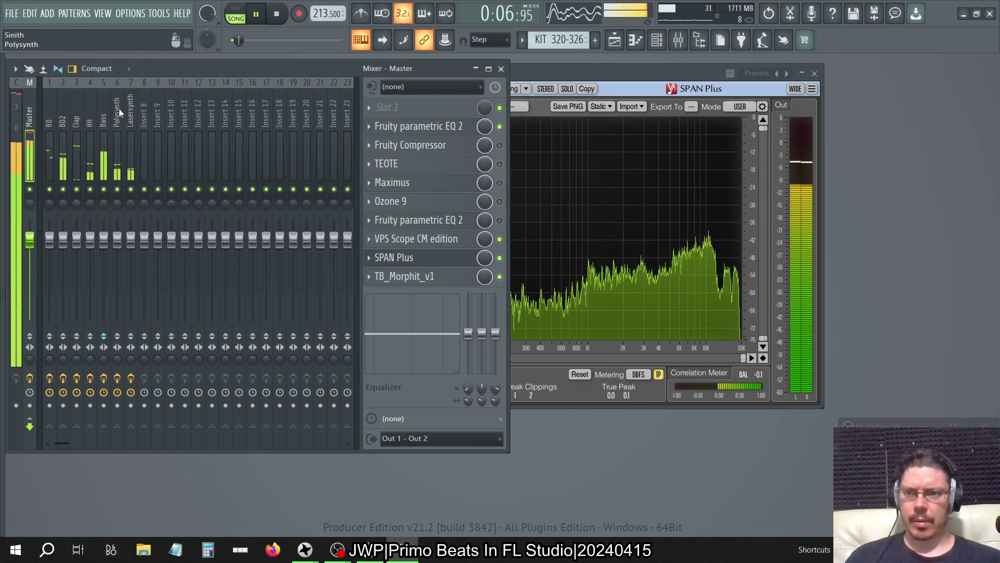
Bypass TB_Morphit_v1 on the Master track, enable its Fruity Compressor and check the compressor's settings.
{"action": "left_click", "coordinate": [499, 277]}
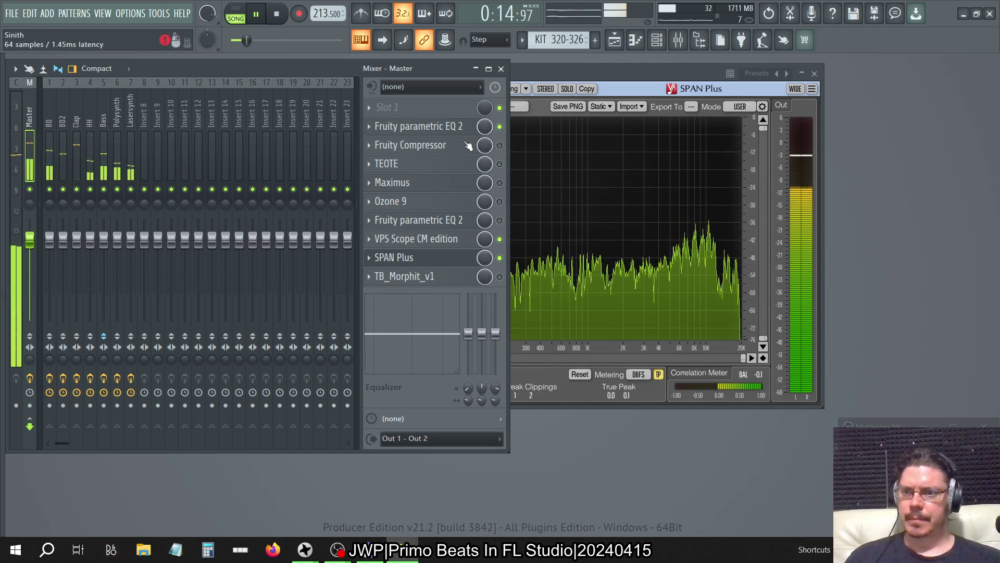
{"action": "left_click", "coordinate": [499, 146]}
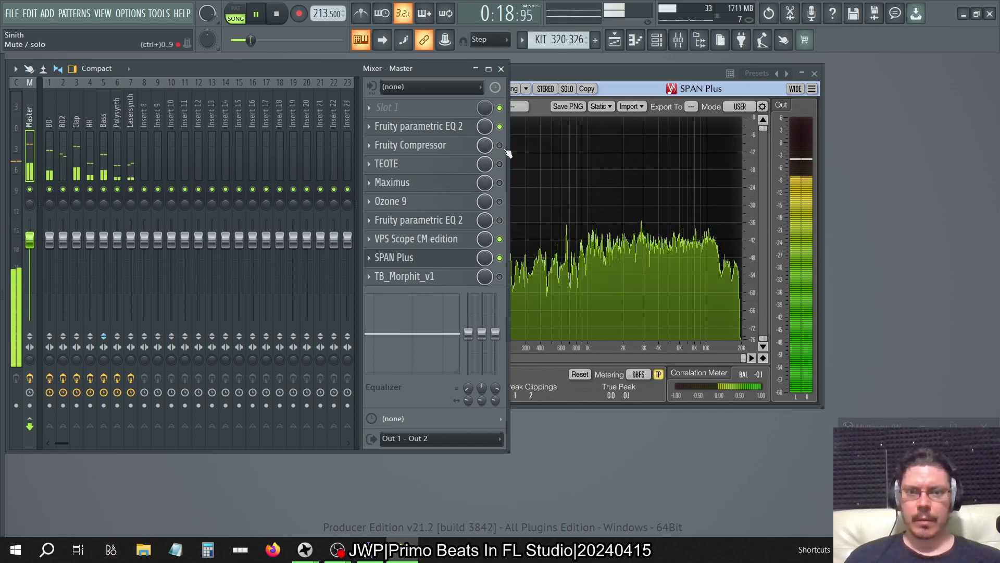
{"action": "left_click", "coordinate": [435, 145]}
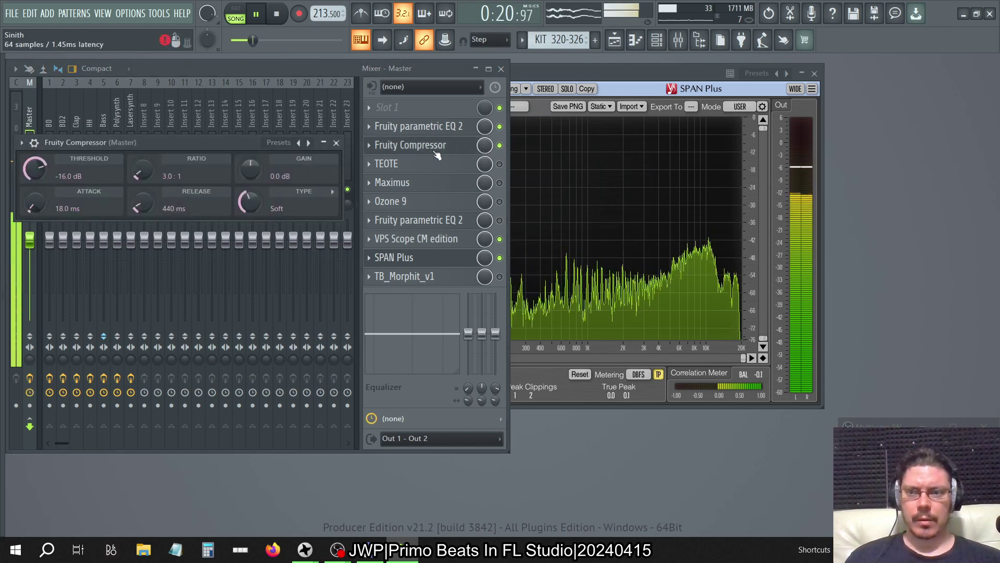
{"action": "left_click", "coordinate": [435, 145]}
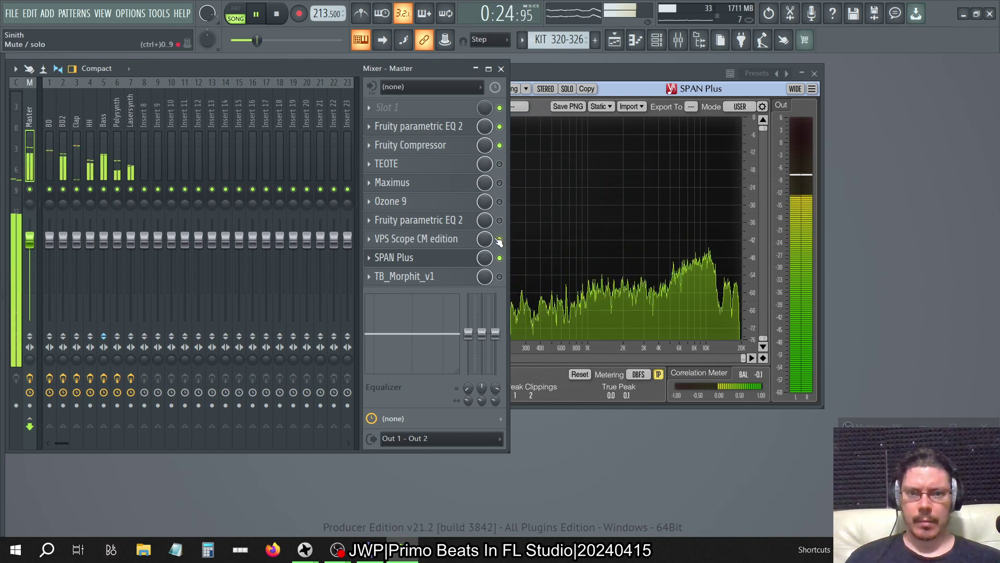
Open VPS Scope CM edition behind the mixer and compare the waveform with the Master's Fruity Compressor on and off.
{"action": "left_click", "coordinate": [468, 242]}
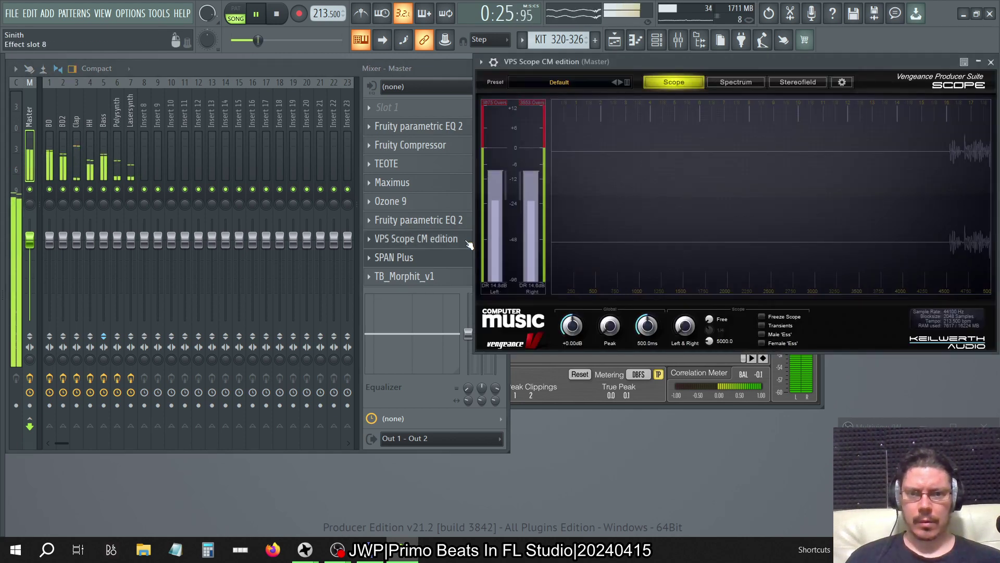
{"action": "left_click", "coordinate": [442, 70]}
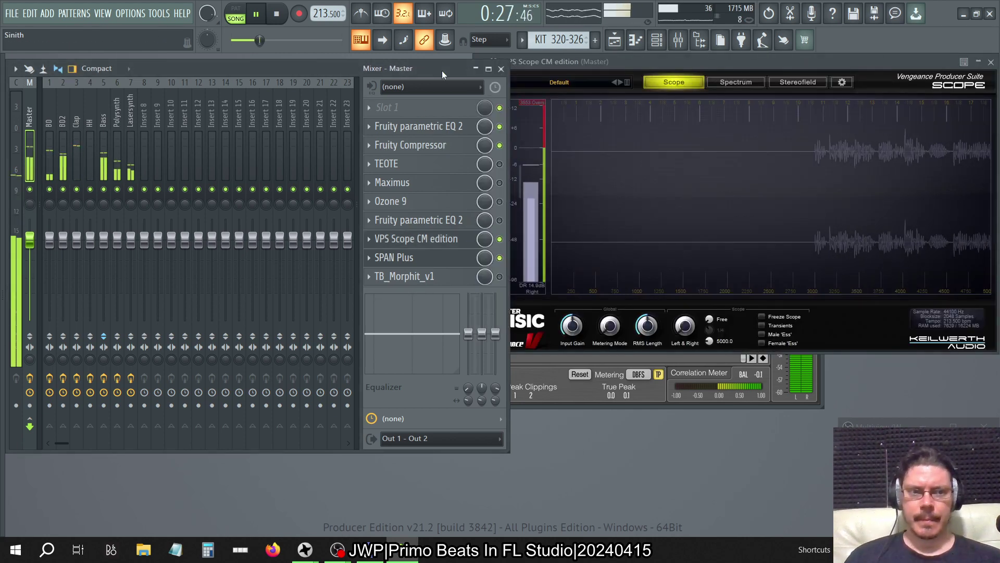
{"action": "left_click", "coordinate": [499, 146]}
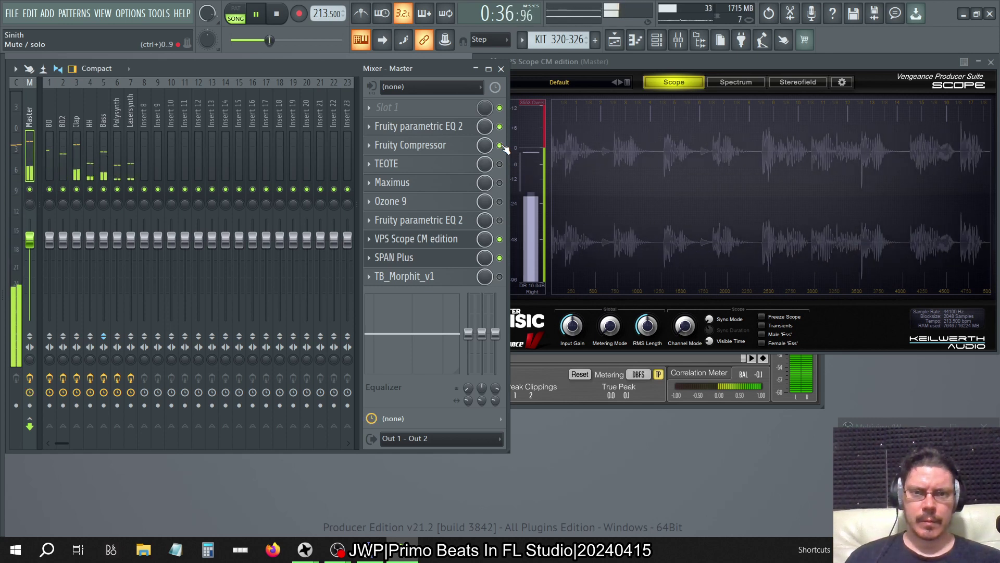
Store the Master Fruity Compressor's settings in its spare state and load the Complete Mix preset.
{"action": "left_click", "coordinate": [459, 147]}
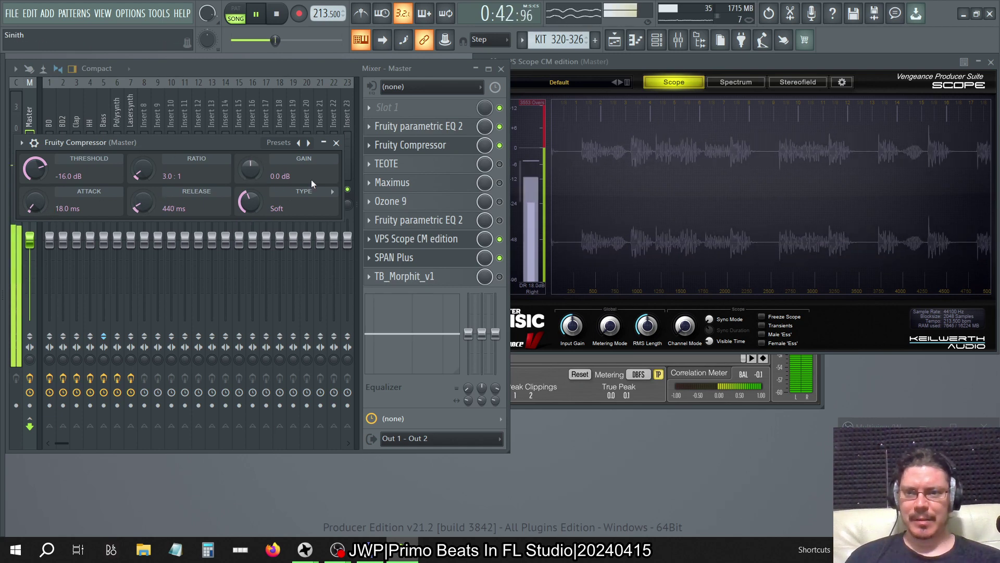
{"action": "left_click", "coordinate": [22, 143]}
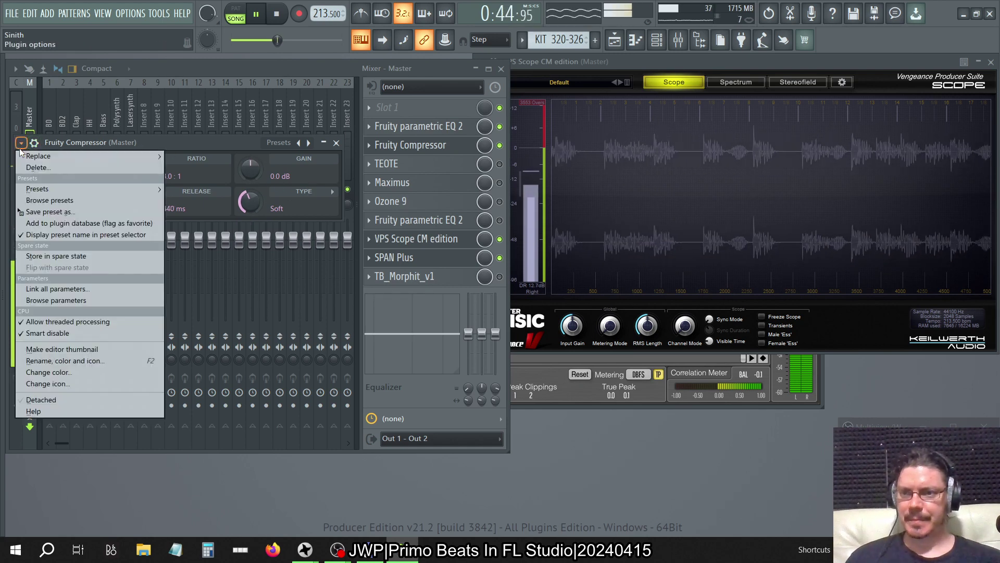
{"action": "left_click", "coordinate": [76, 255]}
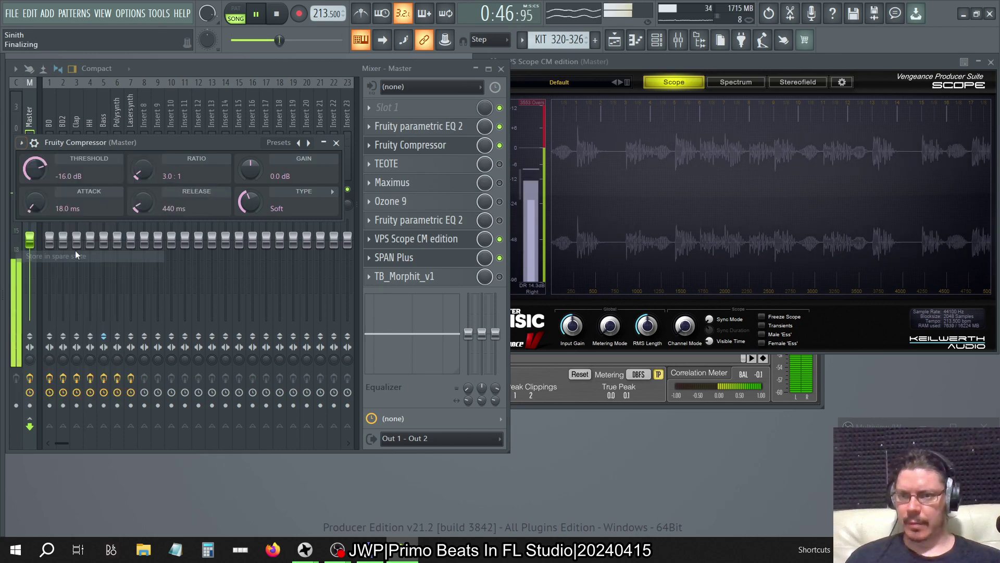
{"action": "right_click", "coordinate": [303, 145]}
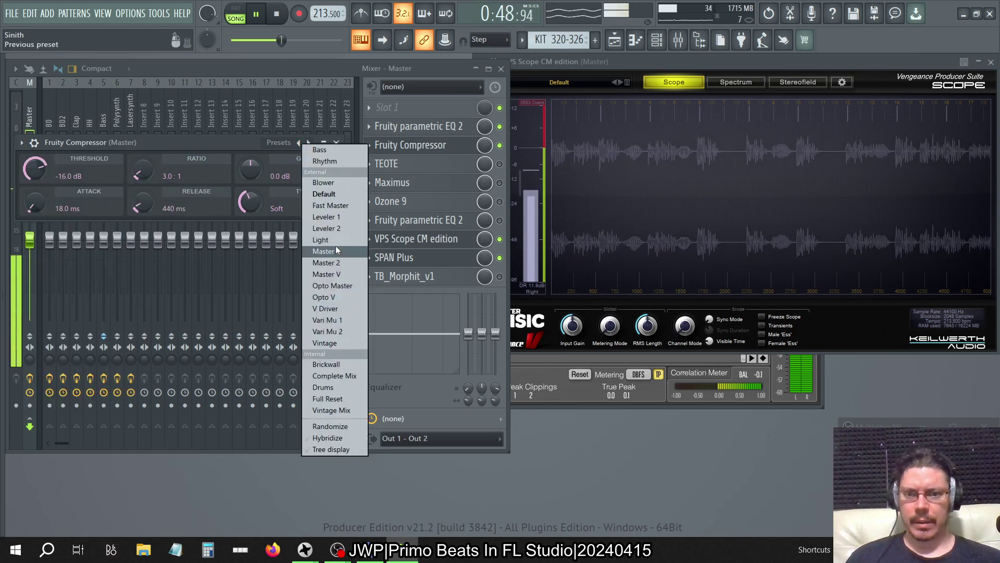
{"action": "left_click", "coordinate": [336, 376]}
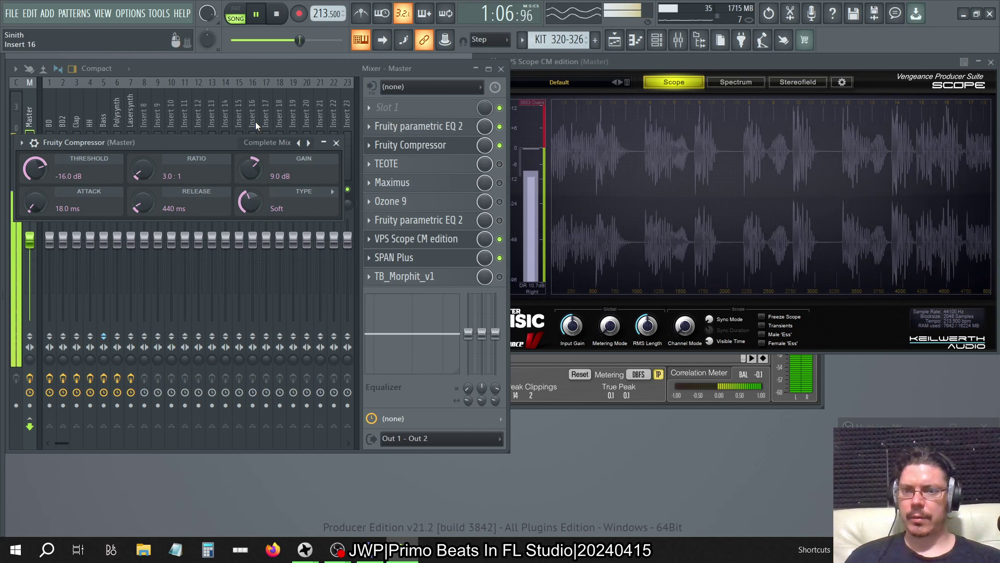
Reset the compressor's gain to 0.0 dB after checking its type options, and move its window below the effects list.
{"action": "left_click", "coordinate": [332, 190]}
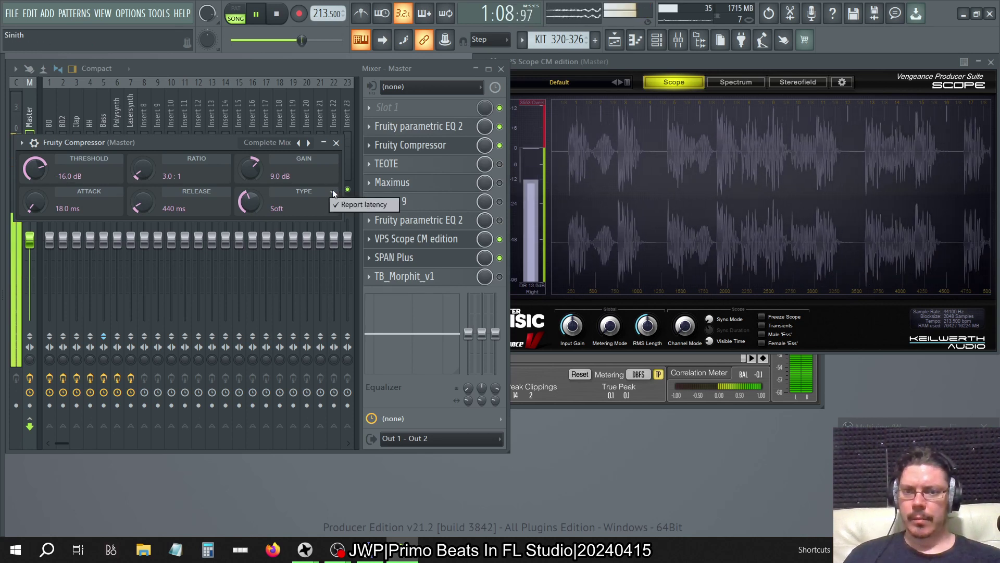
{"action": "left_click", "coordinate": [289, 155]}
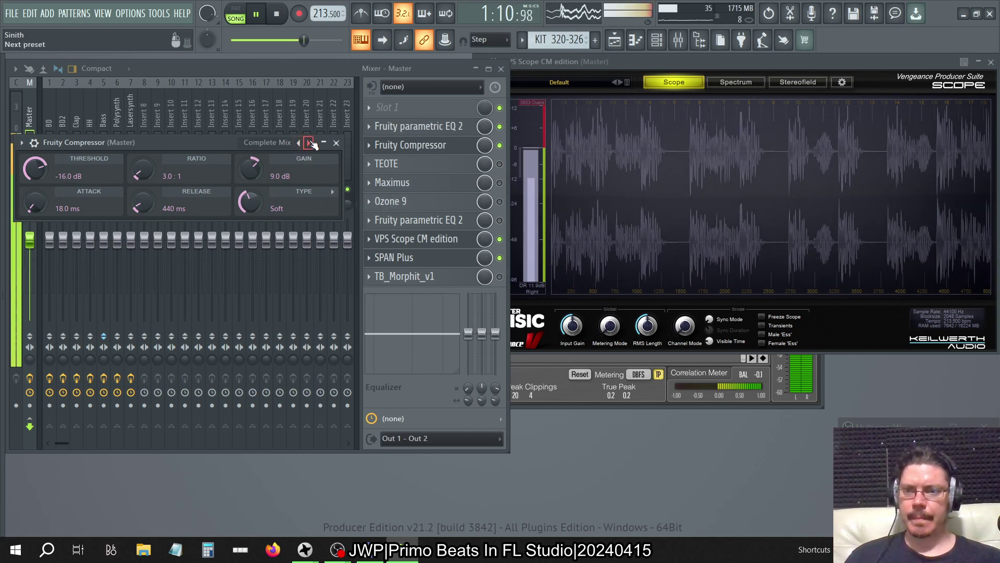
{"action": "right_click", "coordinate": [253, 162]}
{"action": "left_click", "coordinate": [262, 173]}
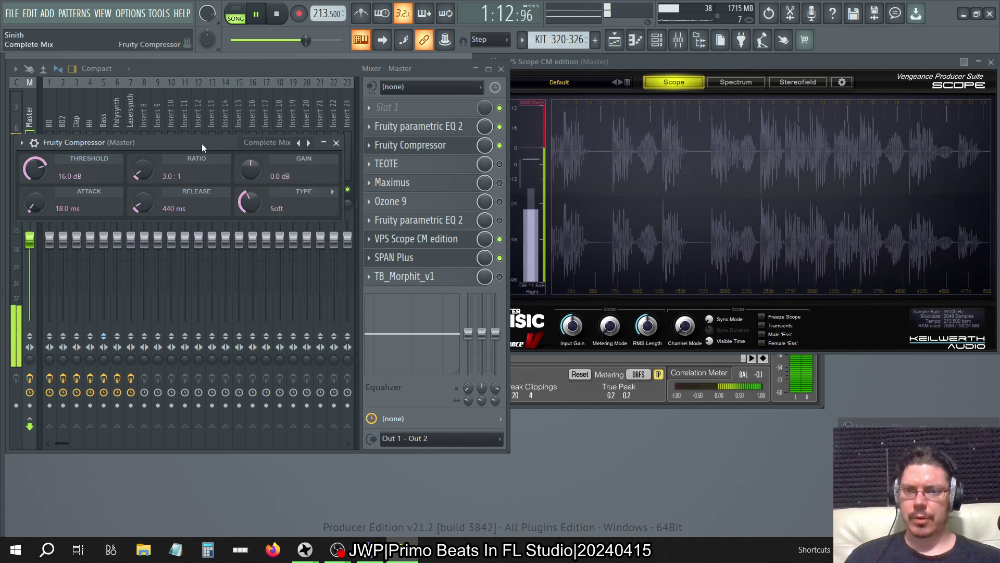
{"action": "left_click_drag", "start_coordinate": [202, 143], "coordinate": [505, 343]}
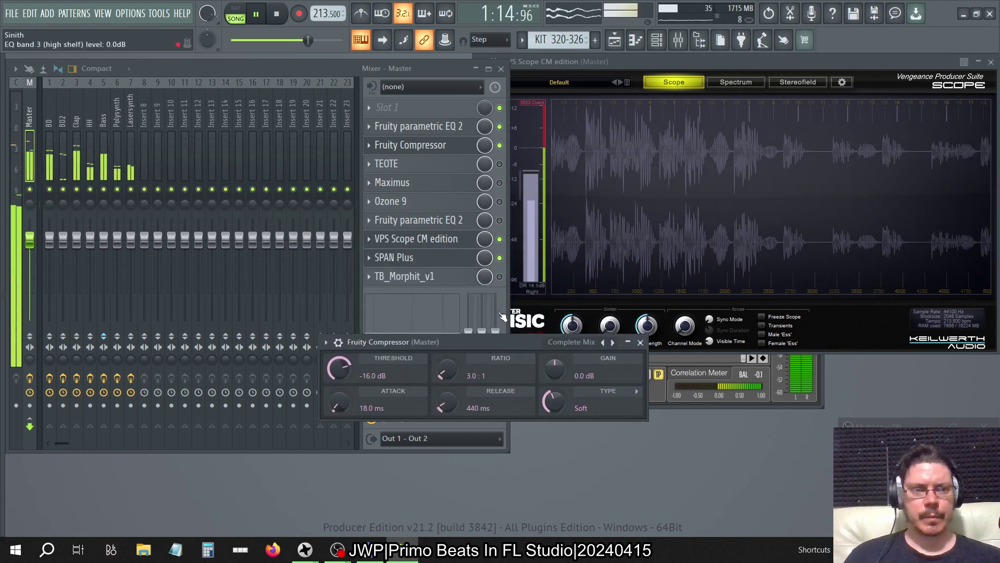
Inspect TB_Morphit_v1 with it briefly enabled, and check the first Fruity parametric EQ 2 on the Master track.
{"action": "left_click", "coordinate": [499, 278]}
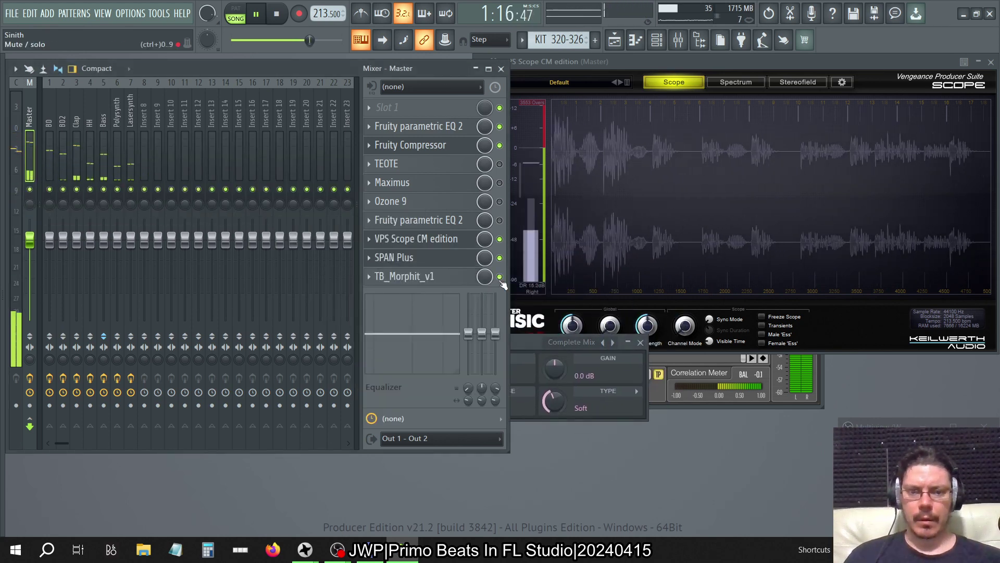
{"action": "left_click", "coordinate": [463, 280]}
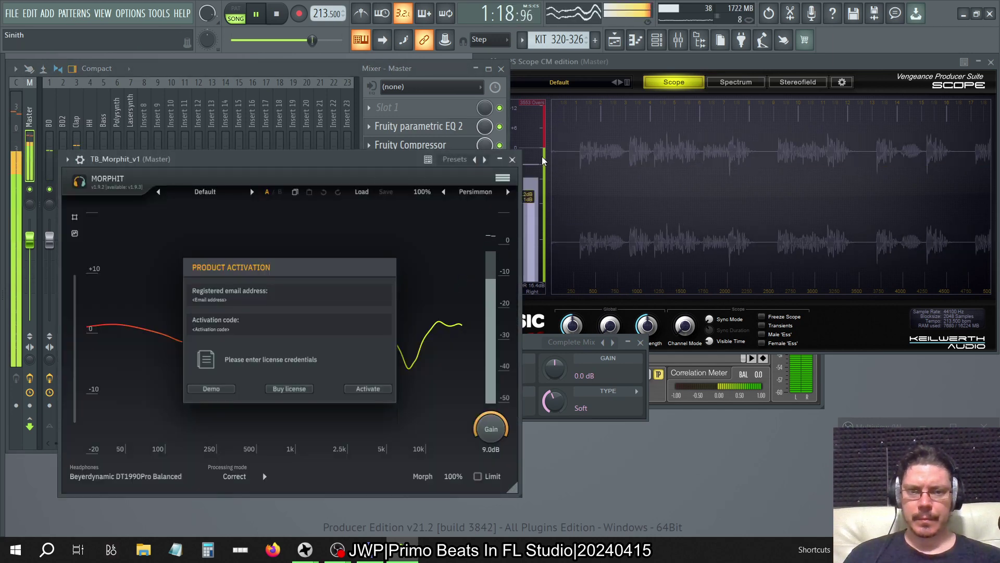
{"action": "left_click", "coordinate": [512, 160]}
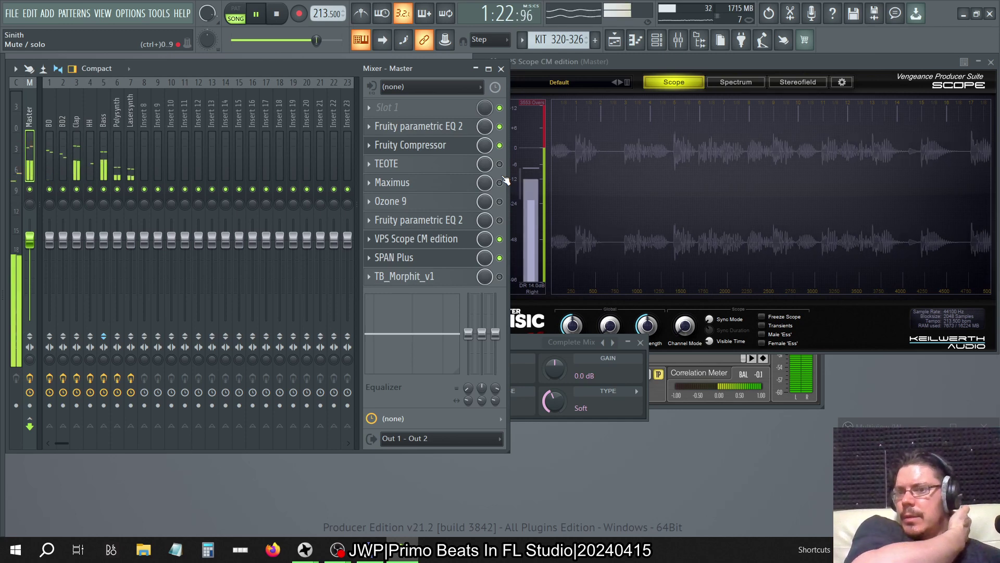
{"action": "left_click", "coordinate": [444, 130]}
{"action": "left_click", "coordinate": [442, 131]}
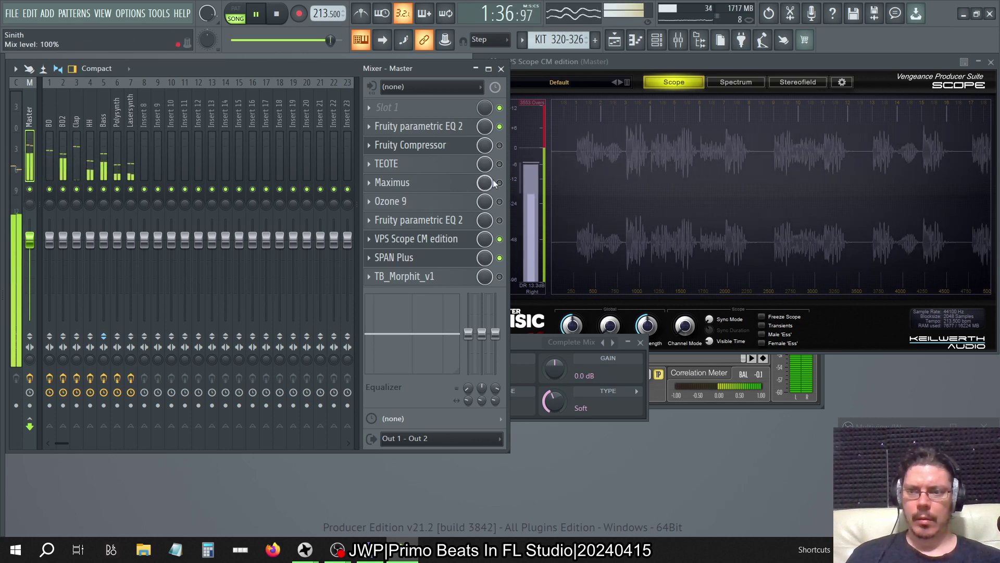
Try raising the main level of the Master's slot 2 Fruity parametric EQ 2 to 18.0 dB, and look through its plugin options.
{"action": "left_click", "coordinate": [449, 129]}
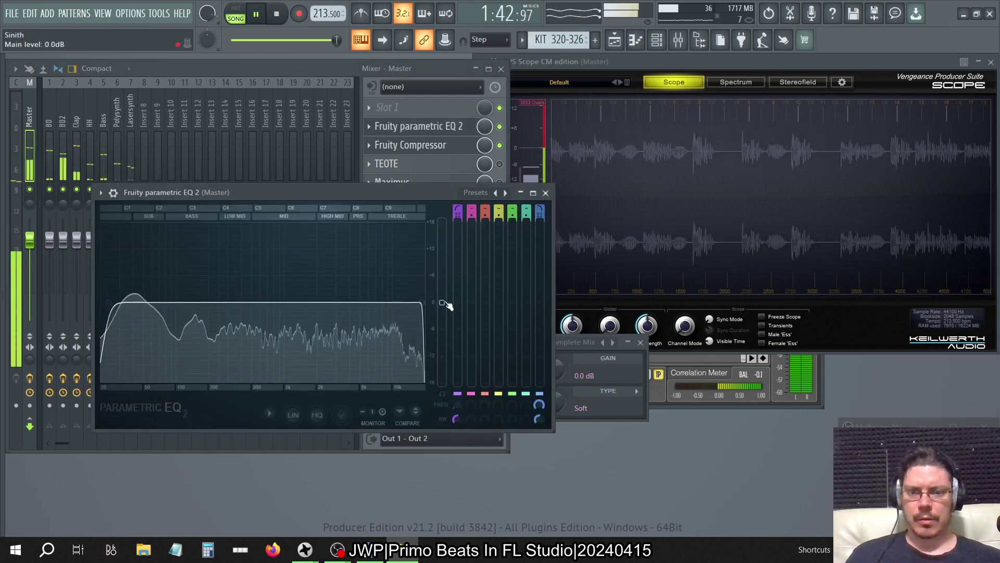
{"action": "left_click_drag", "start_coordinate": [441, 302], "coordinate": [442, 221]}
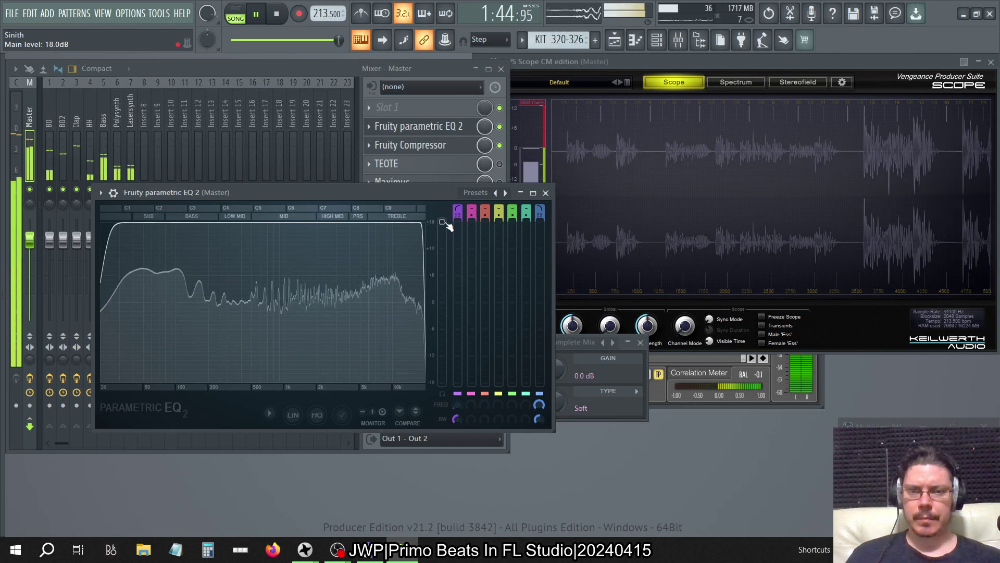
{"action": "left_click", "coordinate": [369, 126]}
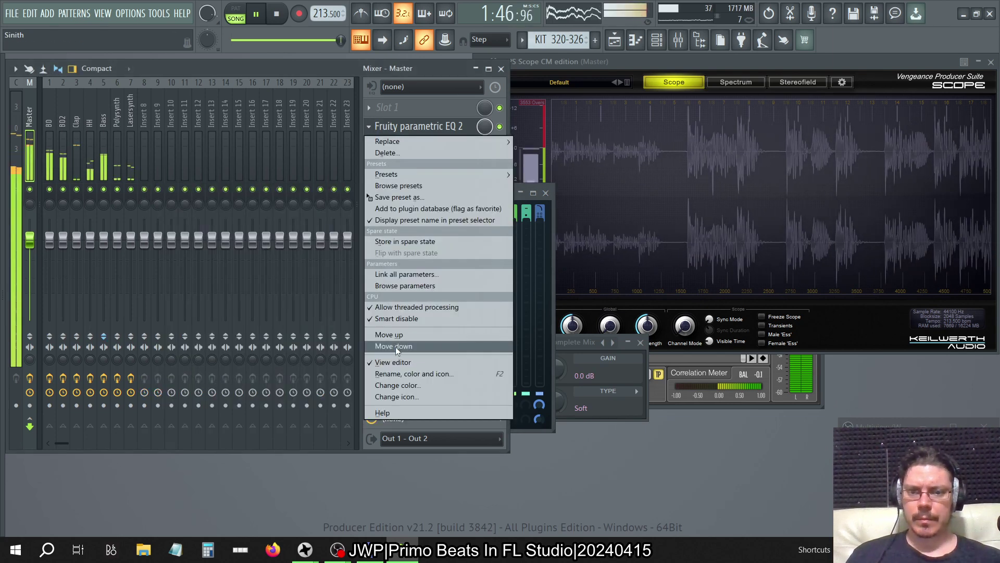
{"action": "mouse_move", "coordinate": [435, 141]}
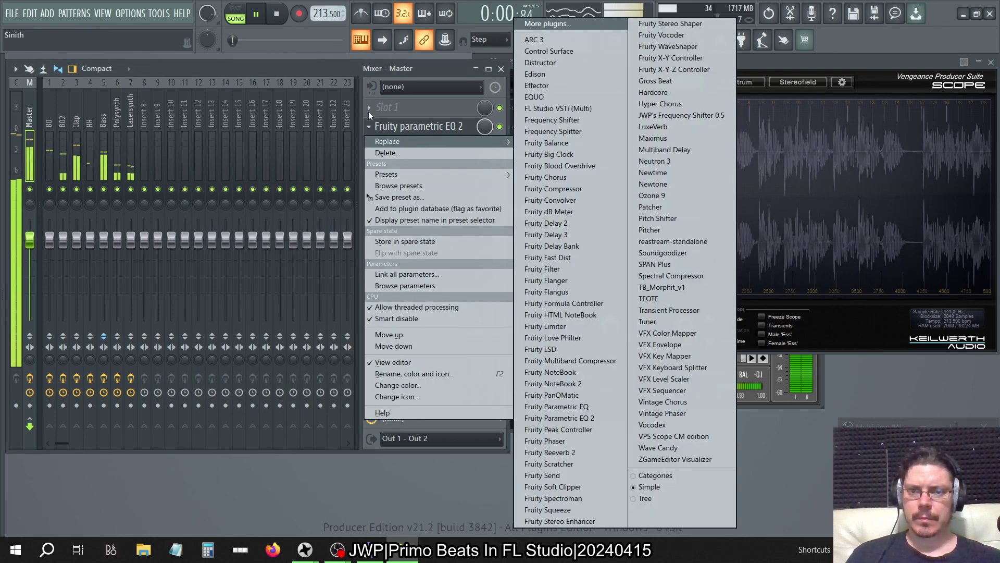
{"action": "left_click", "coordinate": [427, 64]}
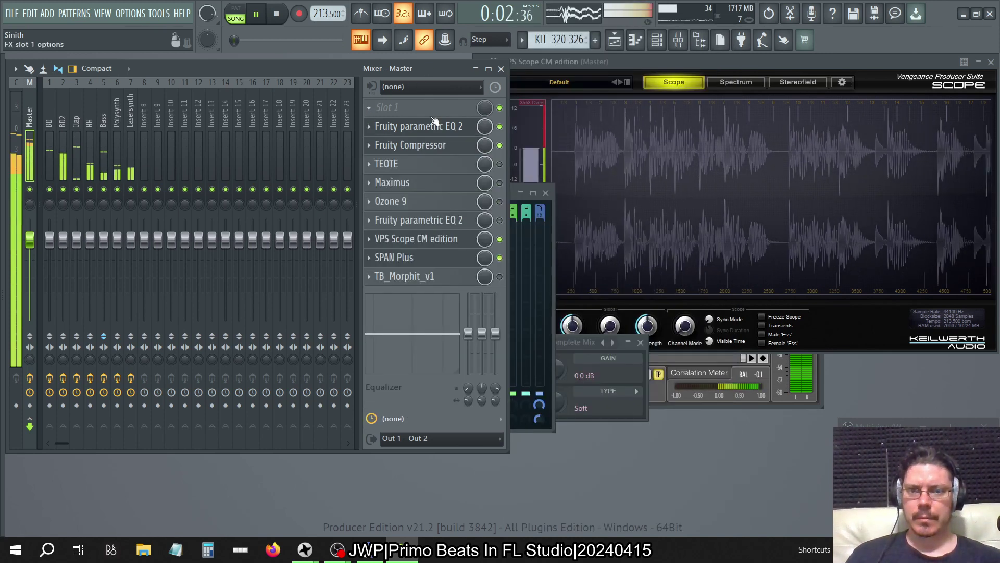
Try an extra Fruity Parametric EQ 2 in the Master's slot 1 with its main level at +18 dB, and delete it from the slot.
{"action": "left_click", "coordinate": [380, 109]}
{"action": "left_click", "coordinate": [576, 418]}
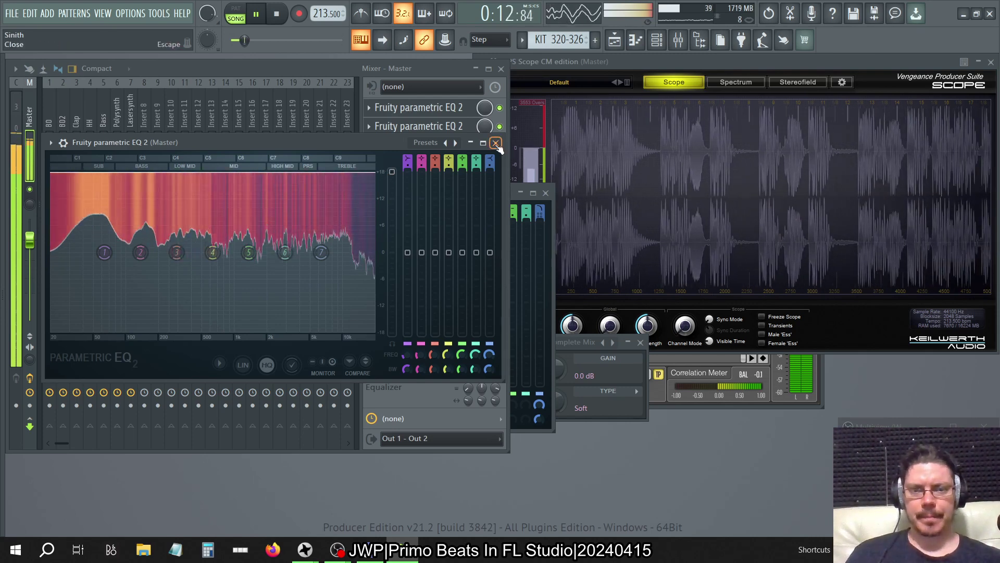
{"action": "left_click", "coordinate": [496, 142]}
{"action": "left_click", "coordinate": [367, 108]}
{"action": "left_click", "coordinate": [386, 134]}
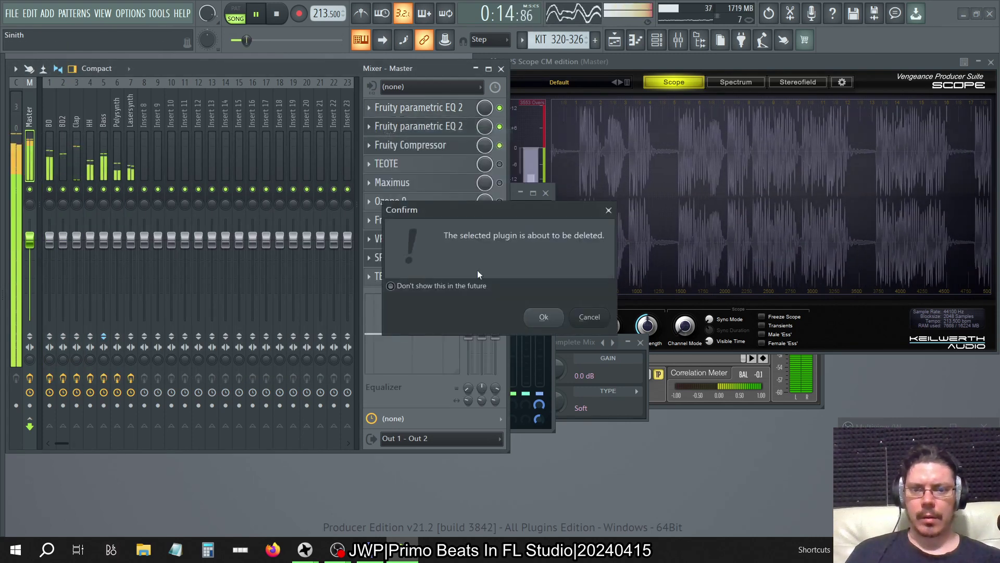
{"action": "left_click", "coordinate": [543, 317]}
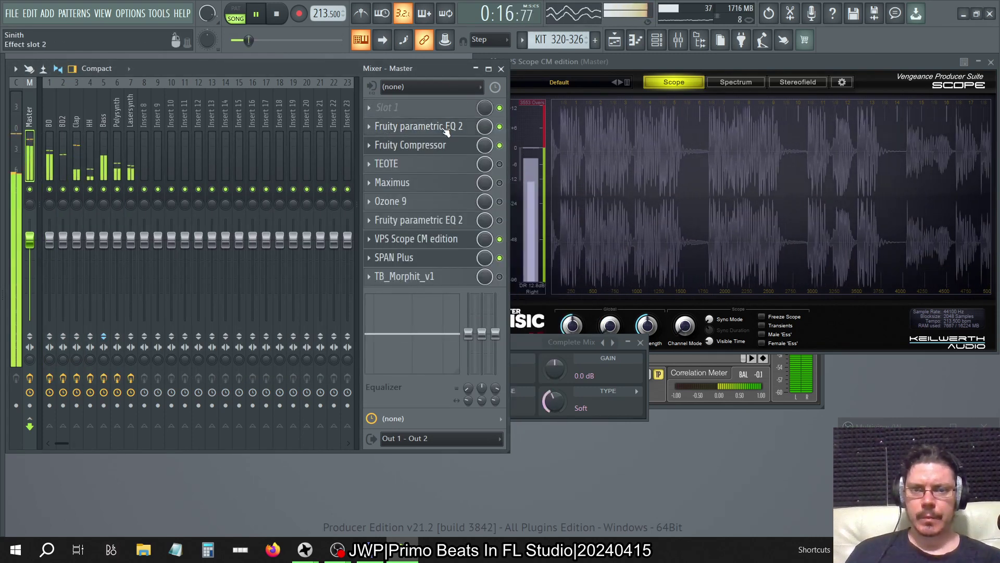
Check the Master's slot 2 Fruity parametric EQ 2, and inspect TB_Morphit_v1 with it briefly enabled.
{"action": "left_click", "coordinate": [447, 131]}
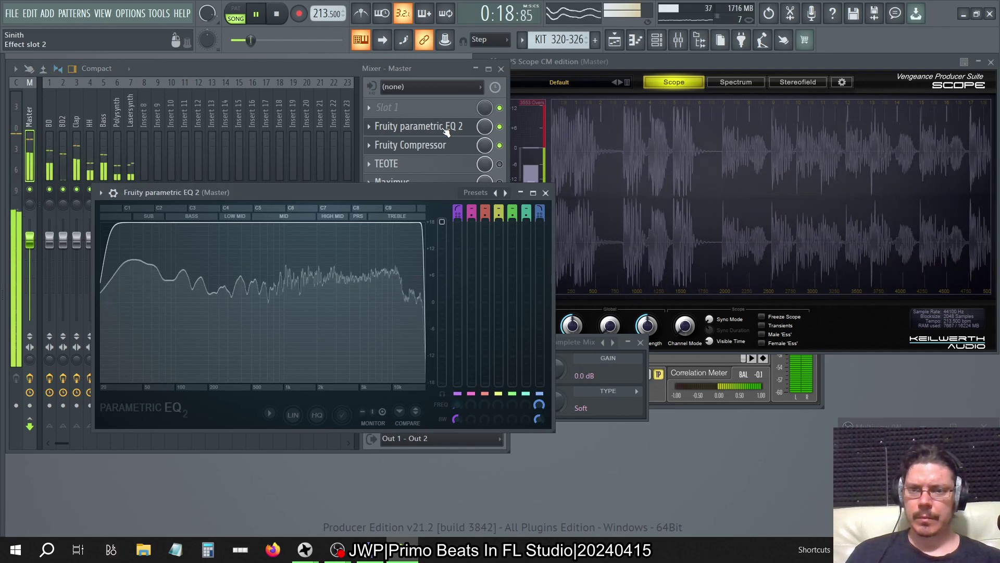
{"action": "left_click", "coordinate": [446, 131]}
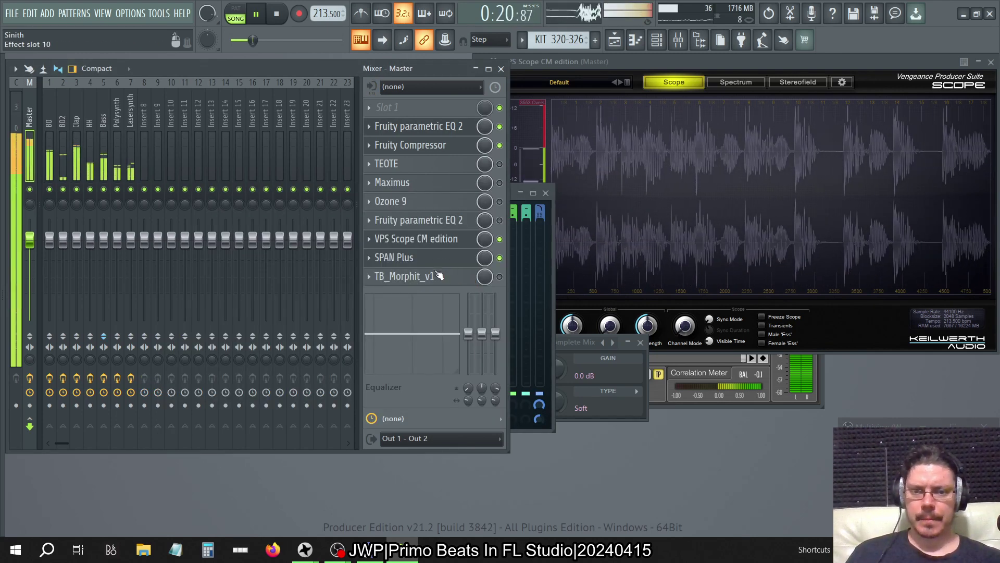
{"action": "left_click", "coordinate": [463, 282]}
{"action": "left_click", "coordinate": [512, 158]}
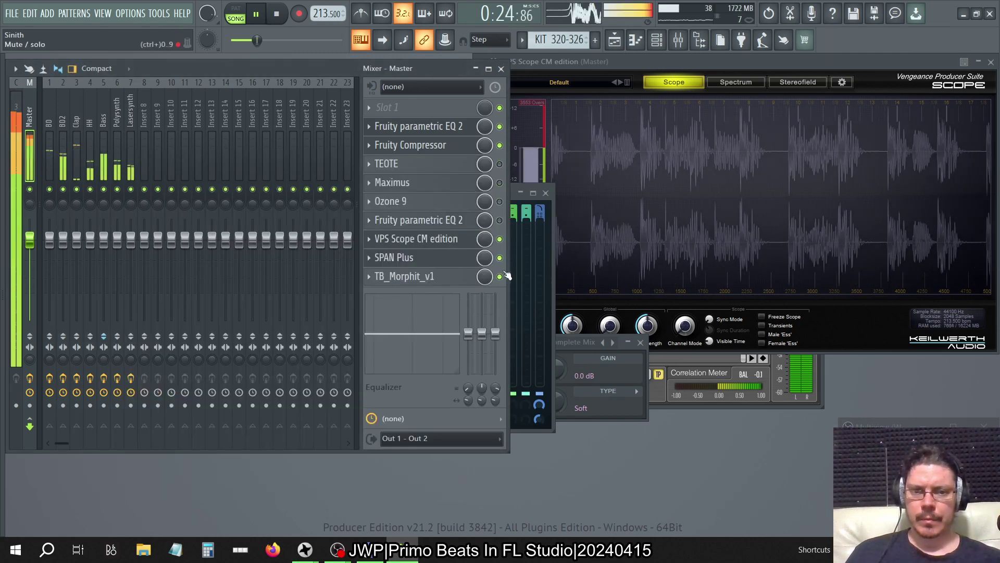
{"action": "left_click", "coordinate": [454, 282]}
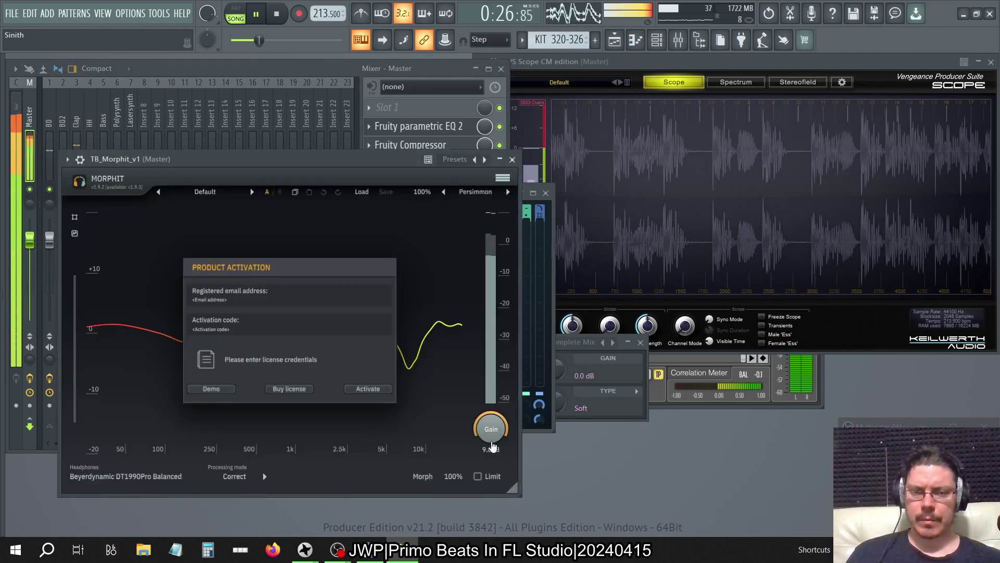
{"action": "left_click", "coordinate": [512, 159]}
Return the slot 2 Fruity parametric EQ 2's main level to 0.0 dB and switch off the Master's Fruity Compressor.
{"action": "left_click", "coordinate": [442, 126]}
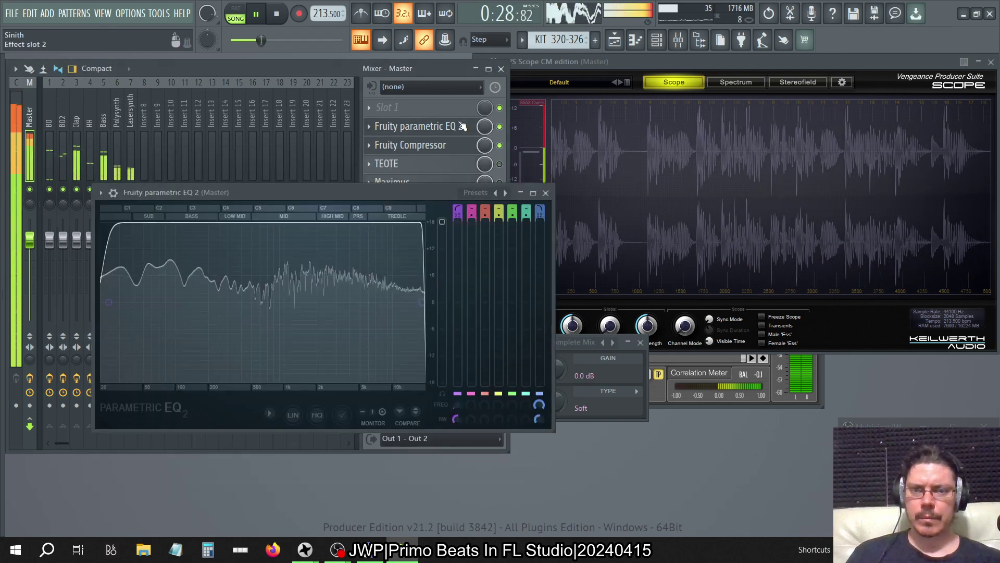
{"action": "right_click", "coordinate": [458, 238]}
{"action": "left_click", "coordinate": [442, 292]}
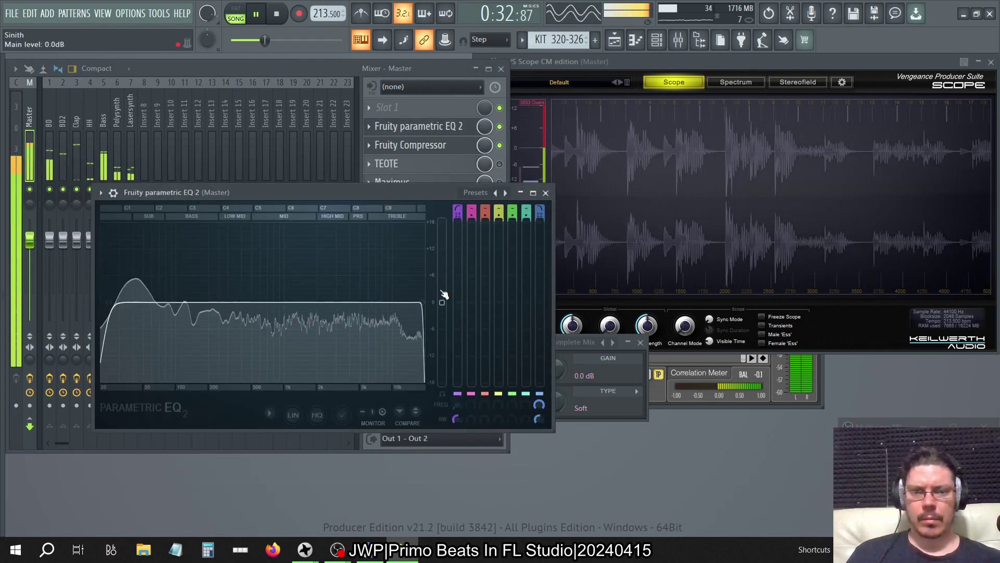
{"action": "left_click", "coordinate": [499, 146]}
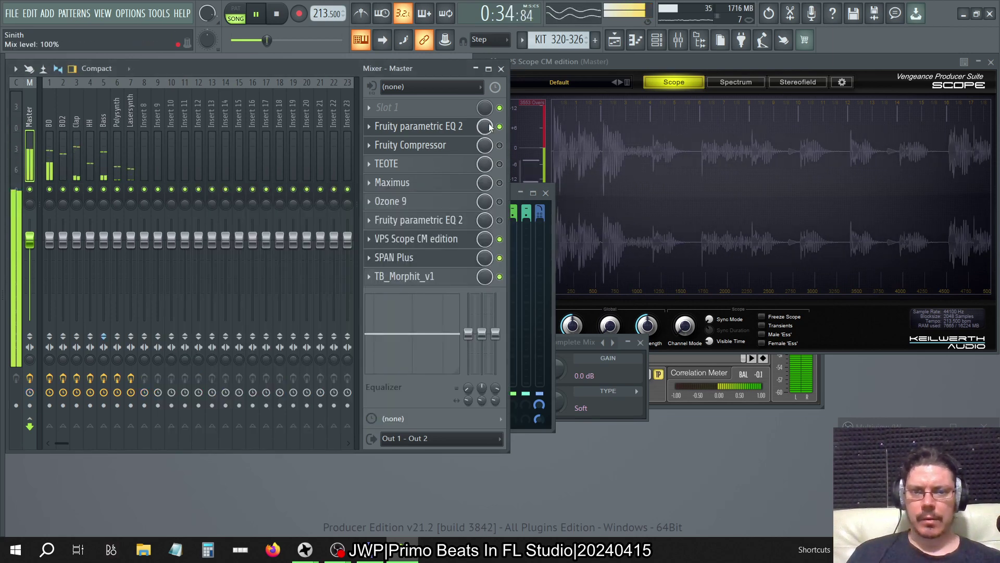
Lower the main level of the Master's slot 2 Fruity parametric EQ 2 to -14.6 dB.
{"action": "left_click", "coordinate": [412, 127]}
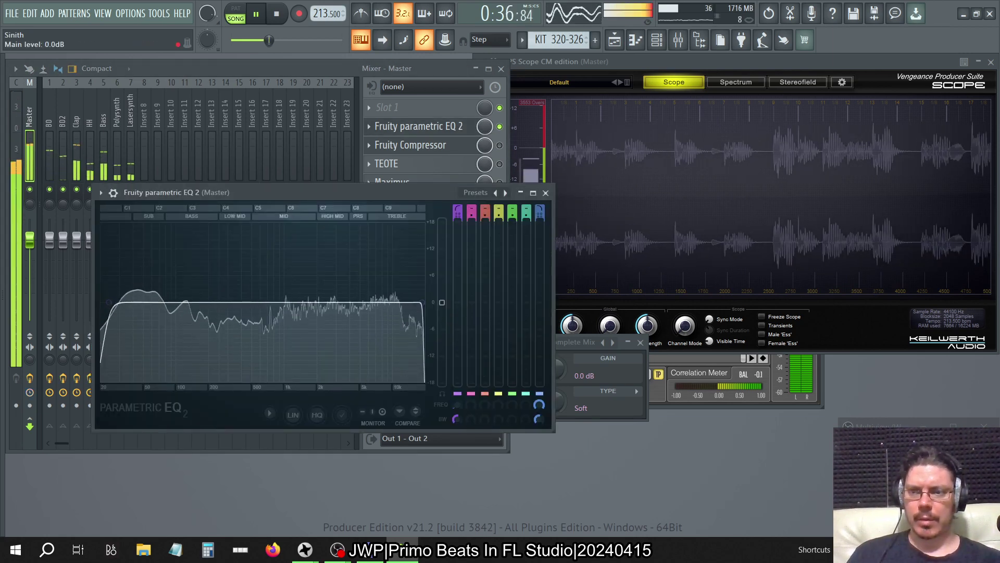
{"action": "left_click_drag", "start_coordinate": [442, 302], "coordinate": [442, 367]}
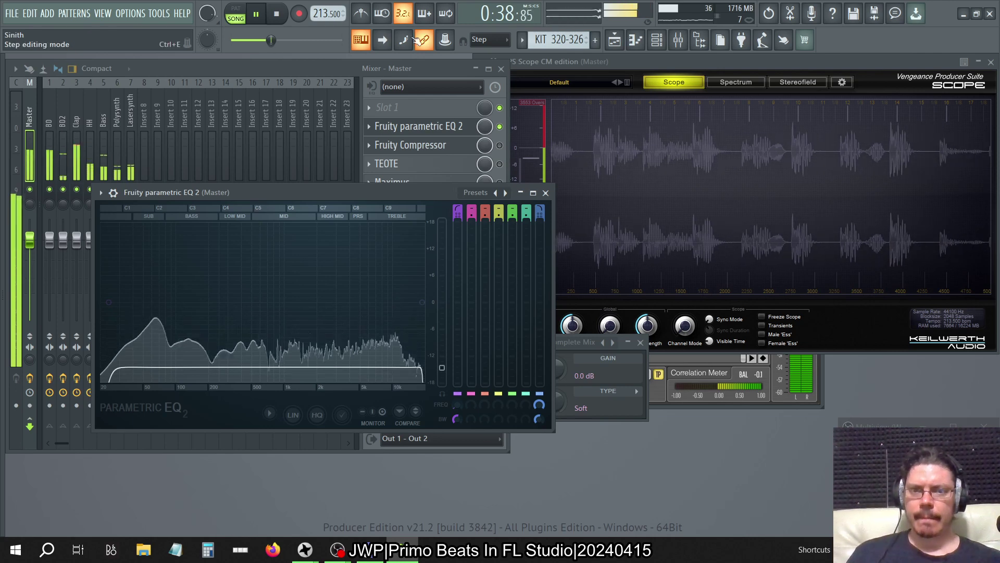
{"action": "left_click", "coordinate": [425, 69]}
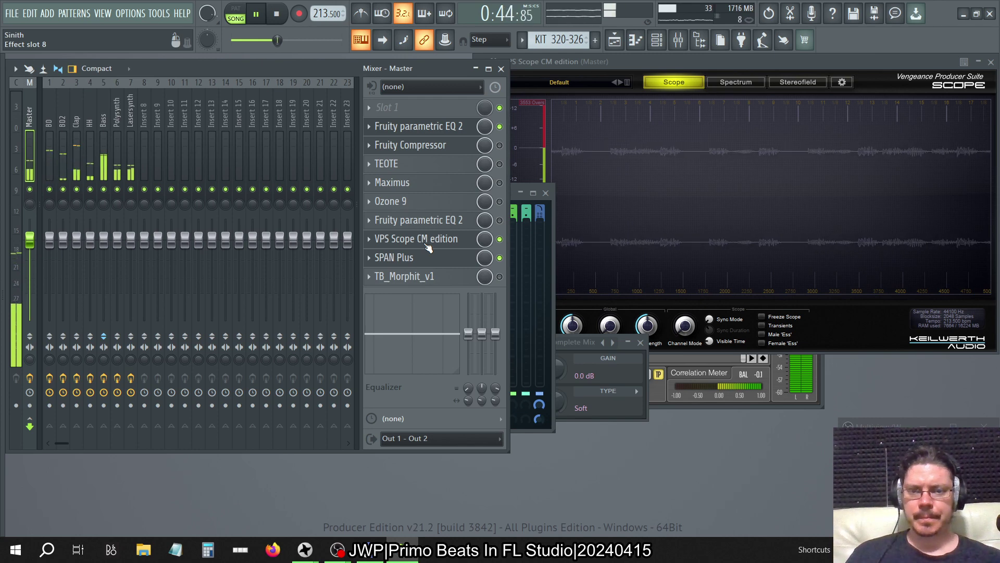
Inspect the Master's disabled Fruity parametric EQ 2 below Ozone 9, and recheck the one in slot 2.
{"action": "left_click", "coordinate": [423, 223]}
{"action": "left_click", "coordinate": [529, 177]}
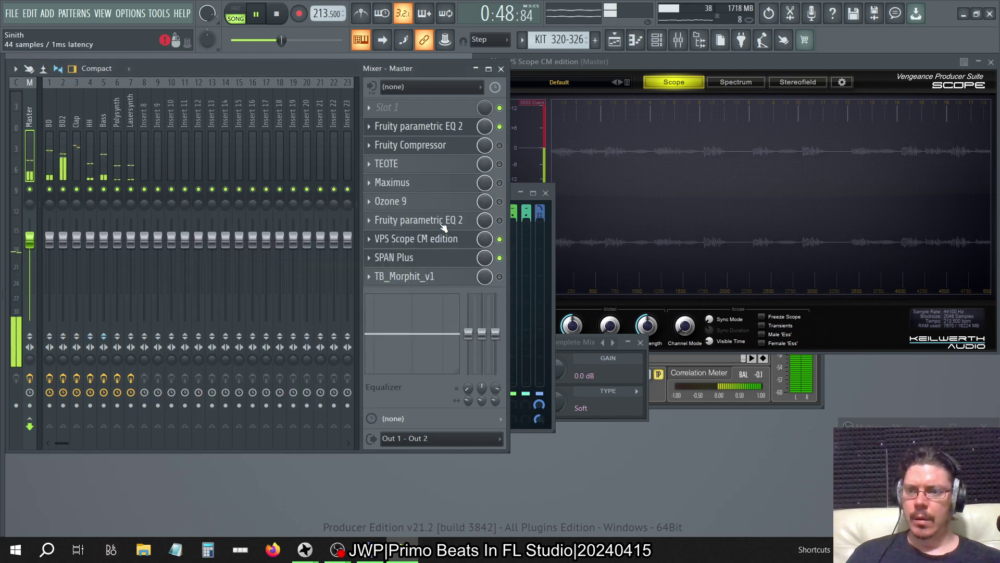
{"action": "left_click", "coordinate": [458, 127]}
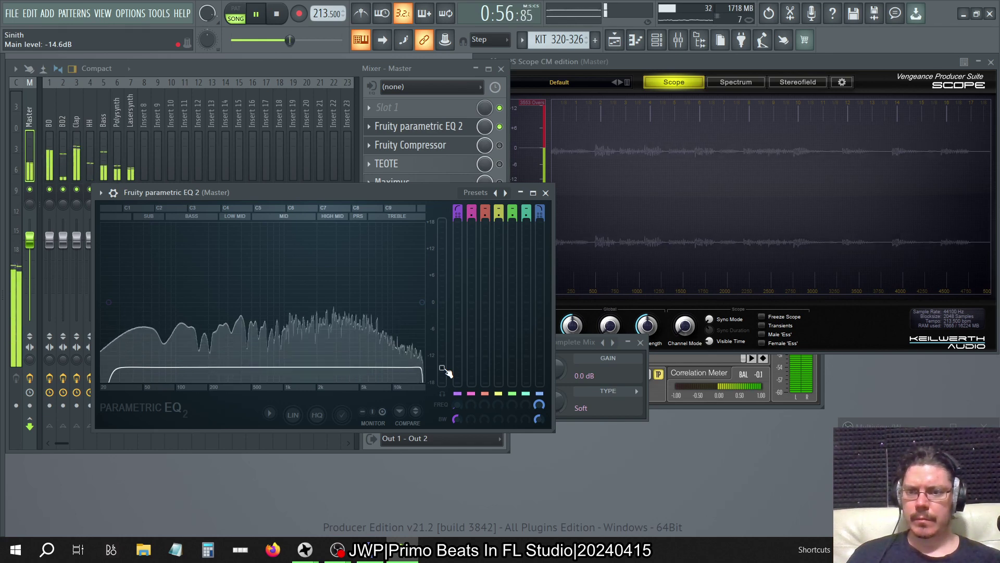
{"action": "left_click", "coordinate": [453, 127]}
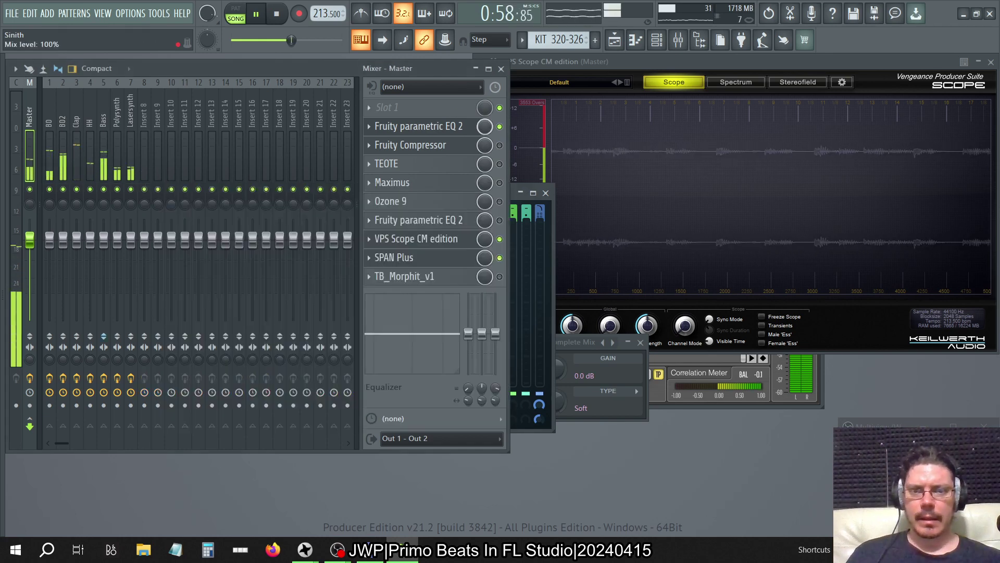
Add a Fruity Parametric EQ 2 to the Master's slot 1 and set its main level to -12.0 dB.
{"action": "left_click", "coordinate": [371, 108]}
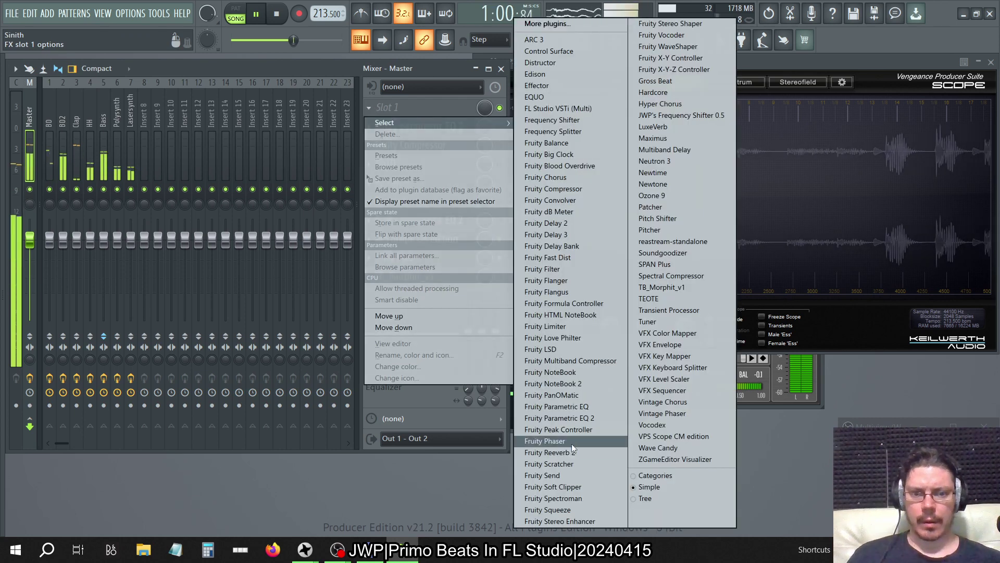
{"action": "left_click", "coordinate": [559, 417]}
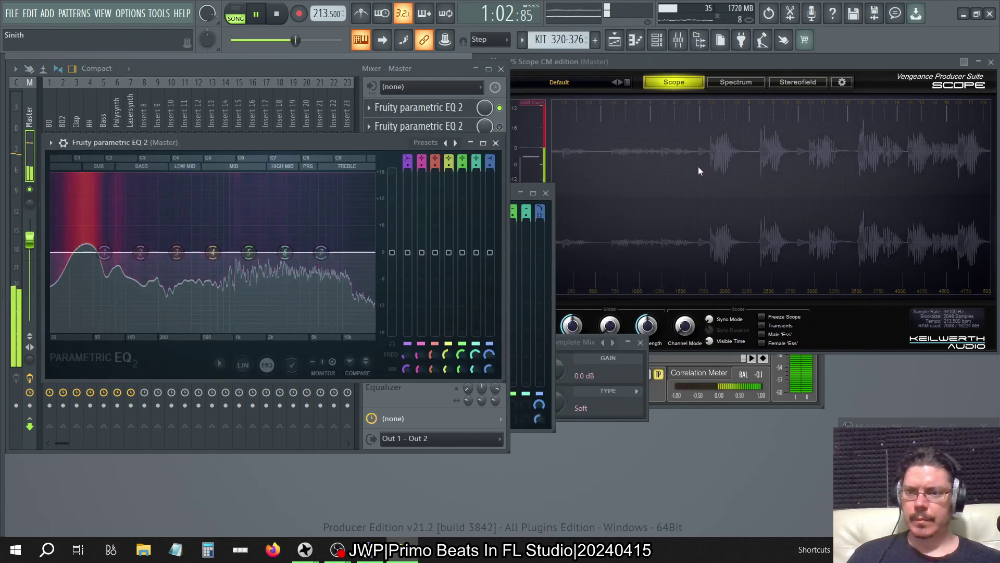
{"action": "left_click_drag", "start_coordinate": [372, 144], "coordinate": [676, 192]}
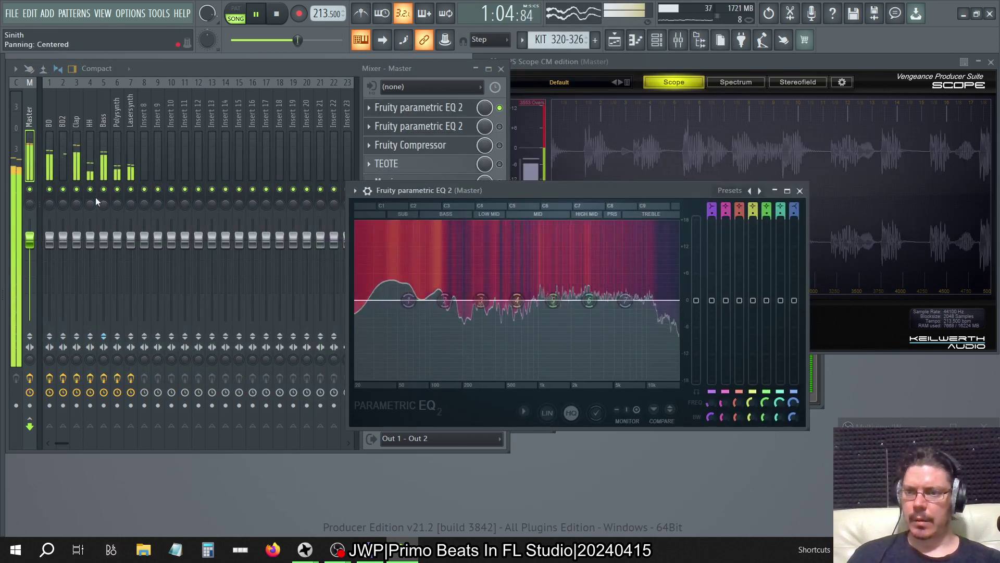
{"action": "left_click_drag", "start_coordinate": [696, 300], "coordinate": [697, 383]}
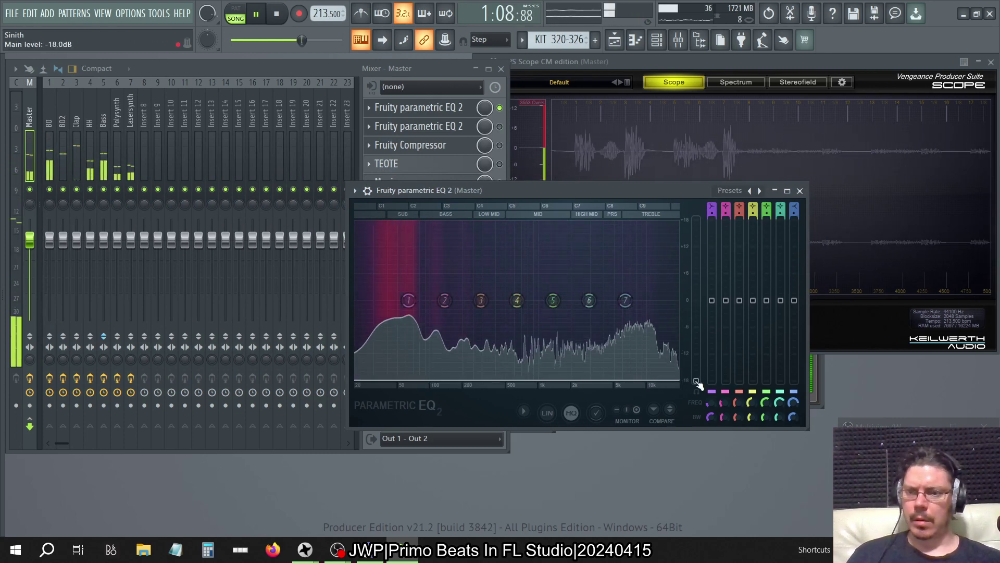
{"action": "left_click_drag", "start_coordinate": [698, 385], "coordinate": [696, 352]}
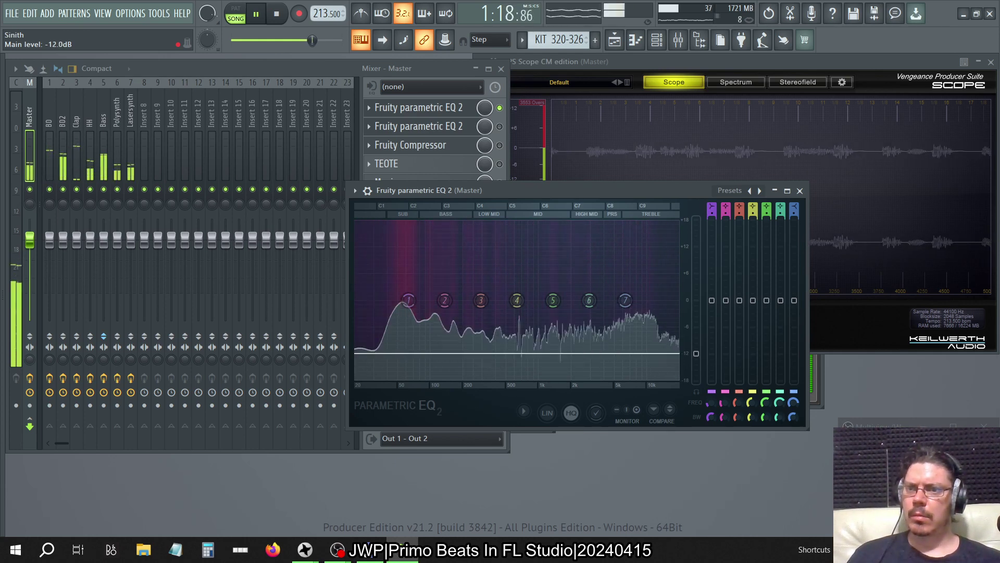
{"action": "left_click", "coordinate": [799, 191]}
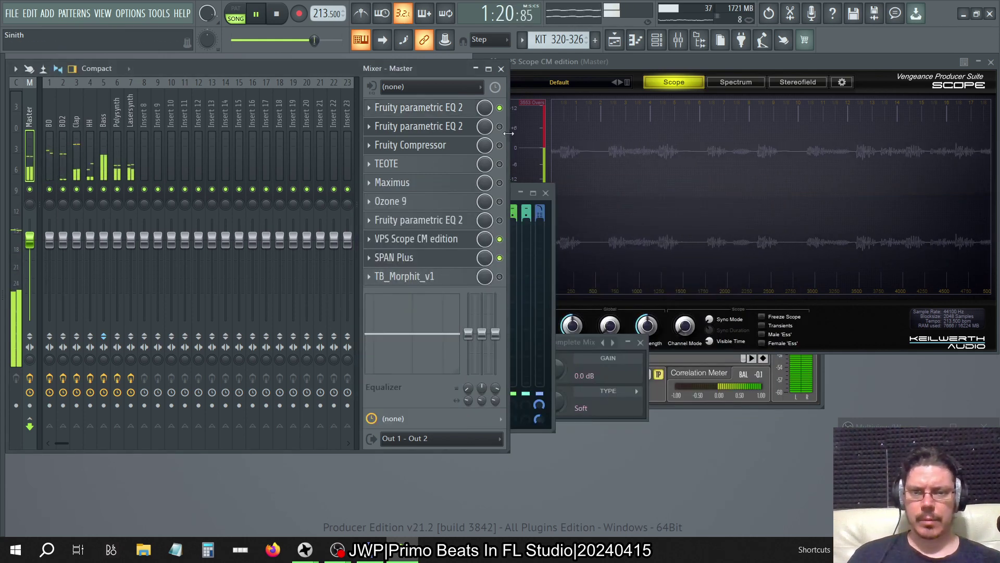
Reset the slot 2 Fruity parametric EQ 2's main level, with it and the Fruity Compressor enabled, and close the compressor window.
{"action": "left_click", "coordinate": [463, 129]}
{"action": "right_click", "coordinate": [452, 371]}
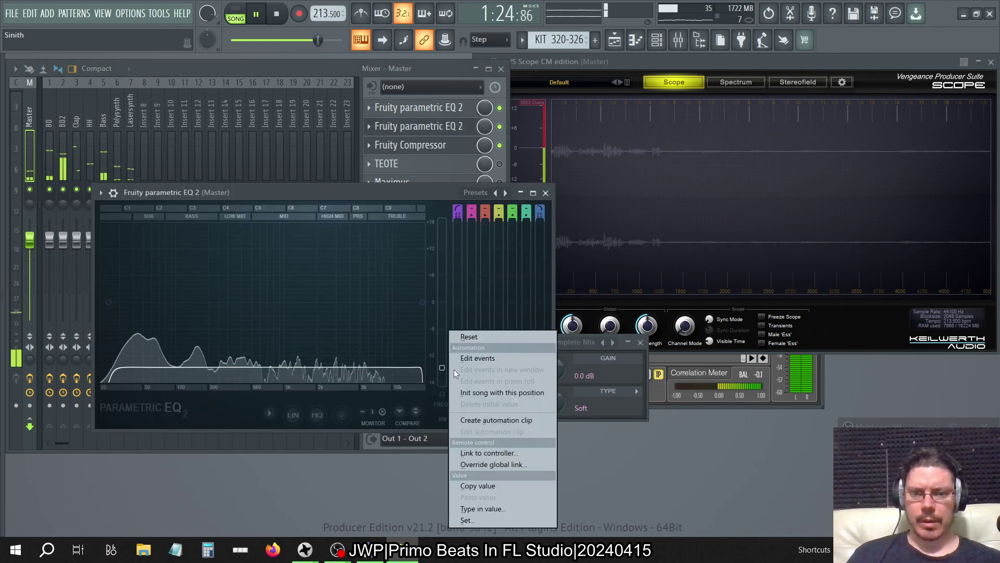
{"action": "left_click", "coordinate": [464, 335]}
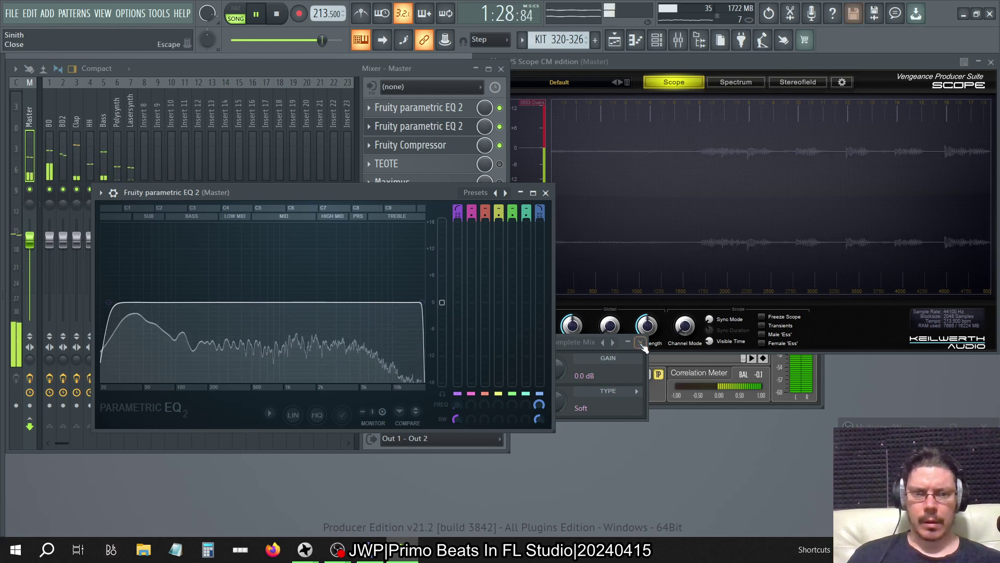
{"action": "left_click", "coordinate": [430, 67]}
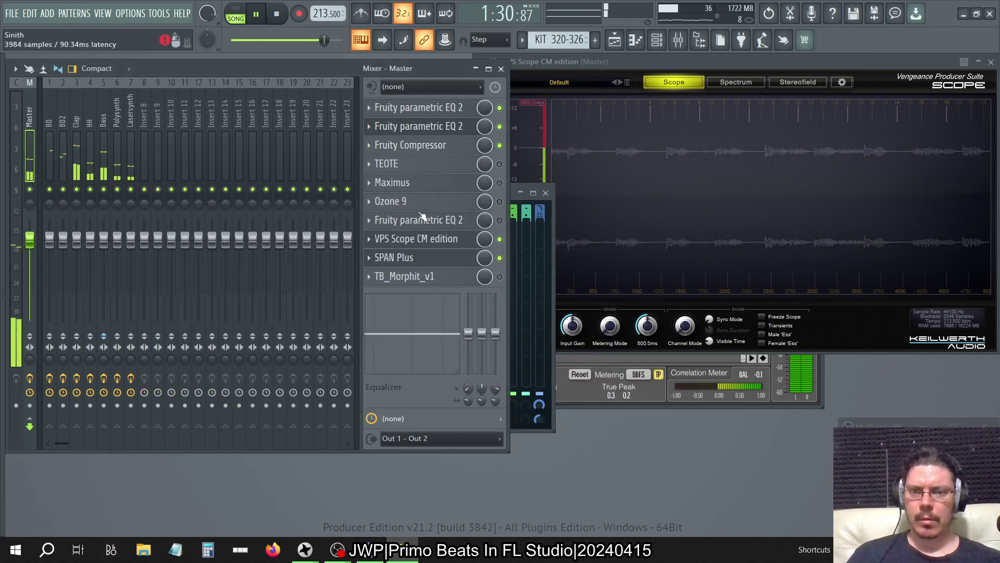
Bring VPS Scope CM edition forward, and move the SPAN Plus window below its waveform, beside the mixer.
{"action": "left_click", "coordinate": [420, 240]}
{"action": "left_click", "coordinate": [420, 240]}
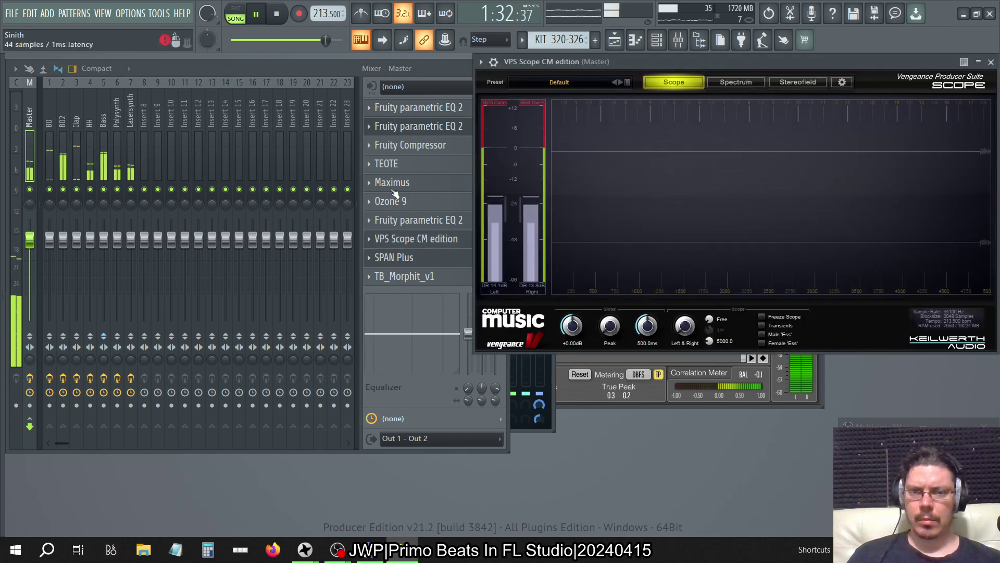
{"action": "left_click", "coordinate": [658, 402]}
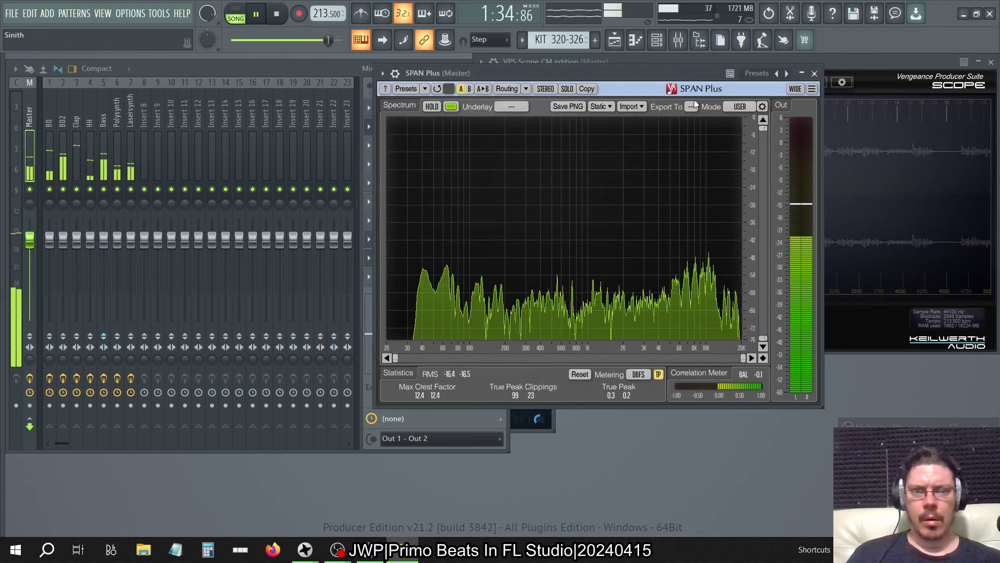
{"action": "left_click_drag", "start_coordinate": [634, 73], "coordinate": [806, 204]}
{"action": "left_click", "coordinate": [336, 63]}
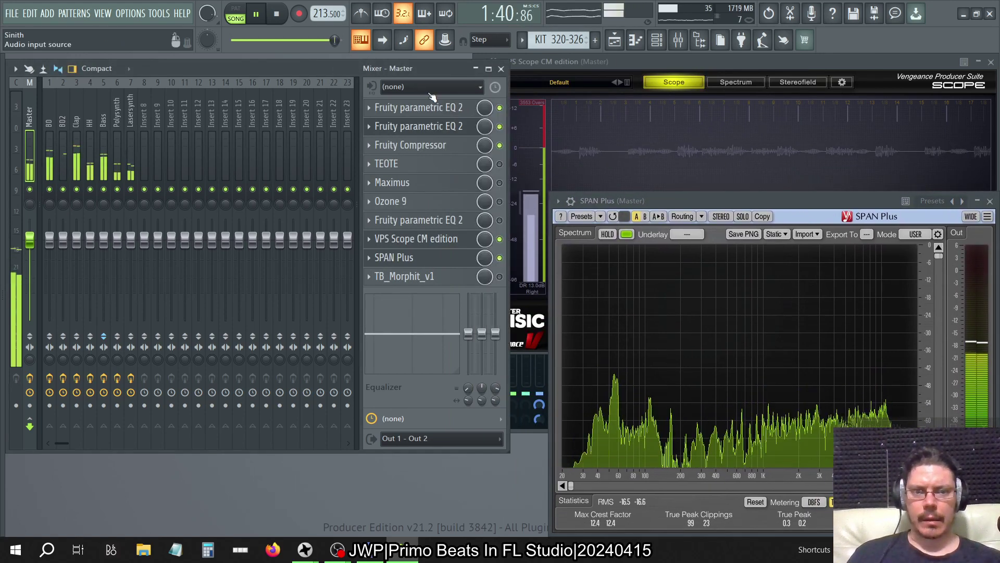
Raise the main level of the Master's slot 2 Fruity parametric EQ 2 to +18 dB.
{"action": "left_click", "coordinate": [453, 131]}
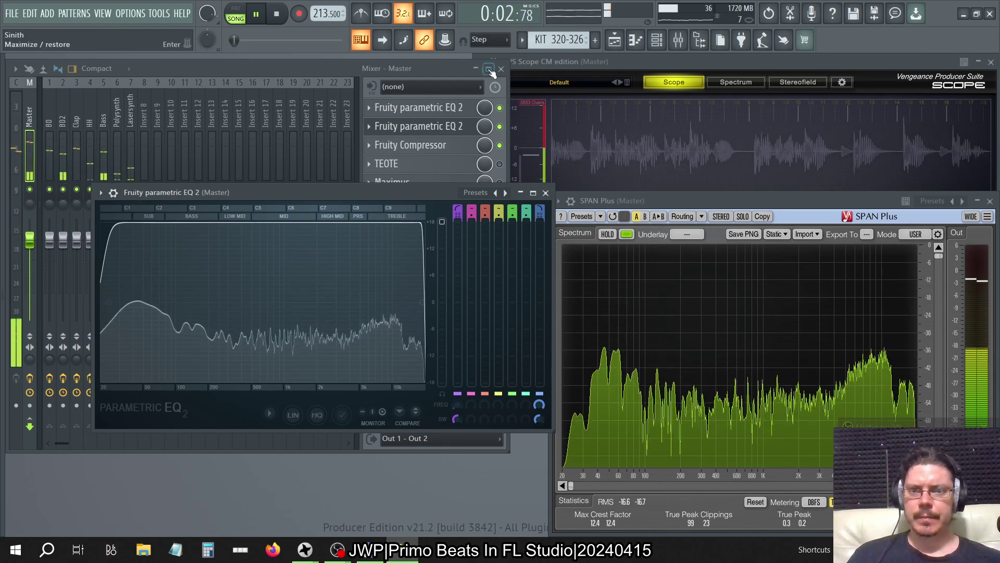
{"action": "left_click", "coordinate": [419, 76]}
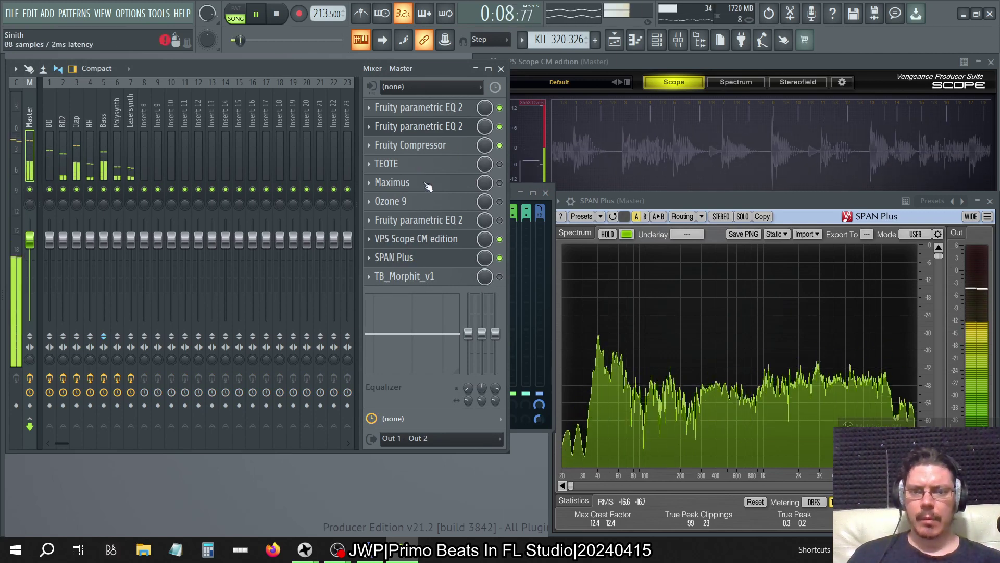
Replace the Master's slot 7 Fruity parametric EQ 2 with a fresh instance and move it up to slot 3, ahead of the Fruity Compressor.
{"action": "left_click", "coordinate": [424, 221]}
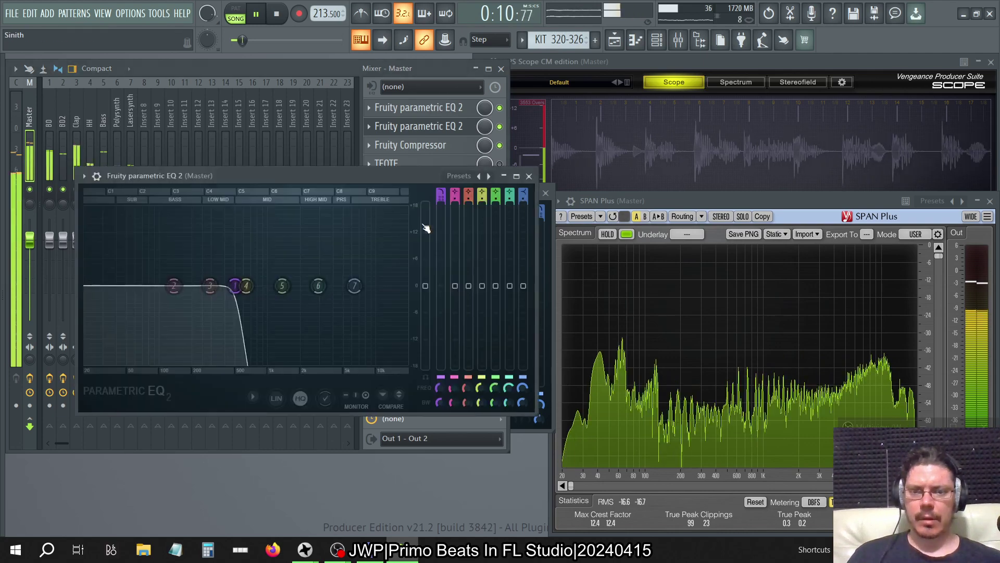
{"action": "left_click", "coordinate": [529, 176]}
{"action": "left_click", "coordinate": [370, 221]}
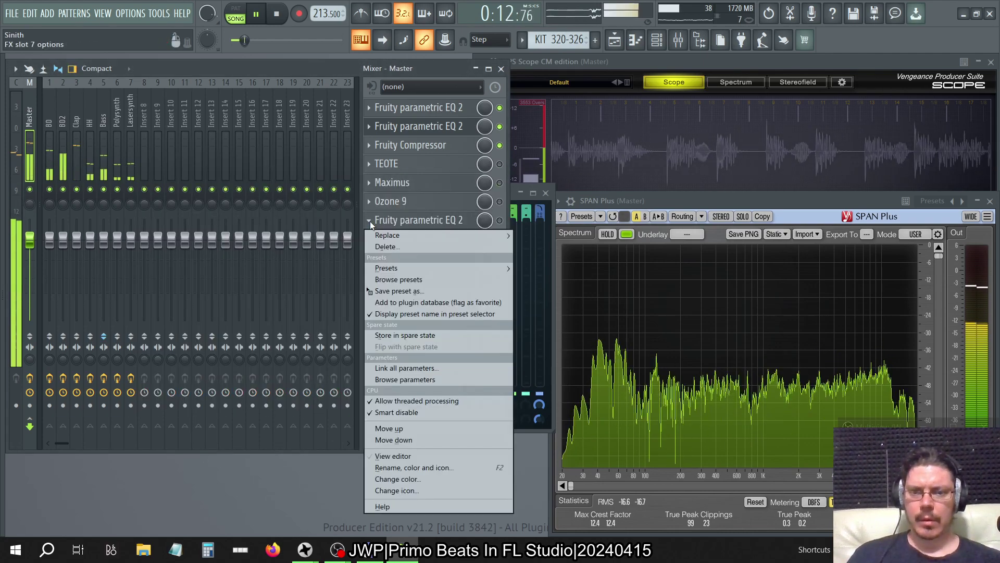
{"action": "mouse_move", "coordinate": [391, 233]}
{"action": "left_click", "coordinate": [573, 417]}
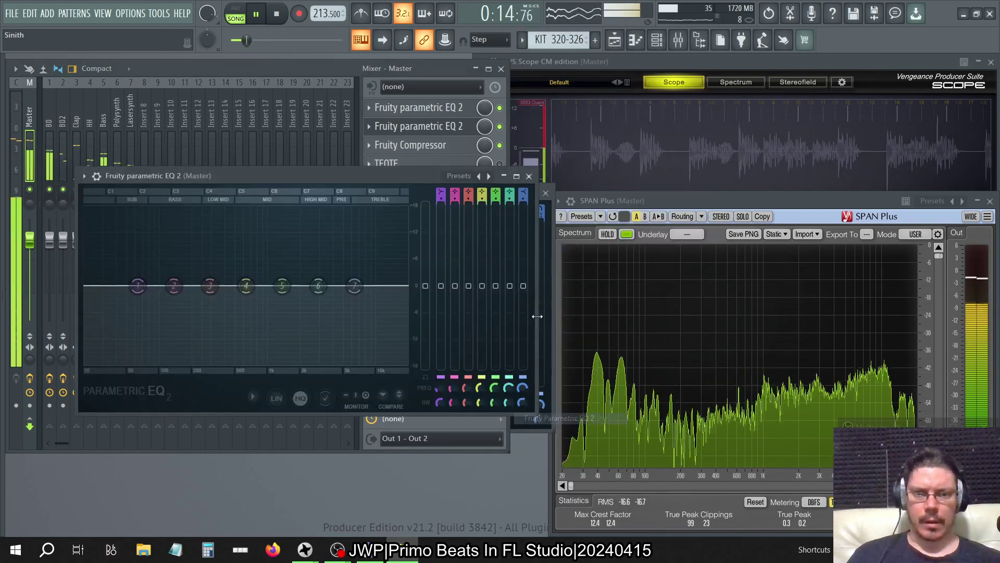
{"action": "left_click", "coordinate": [532, 174]}
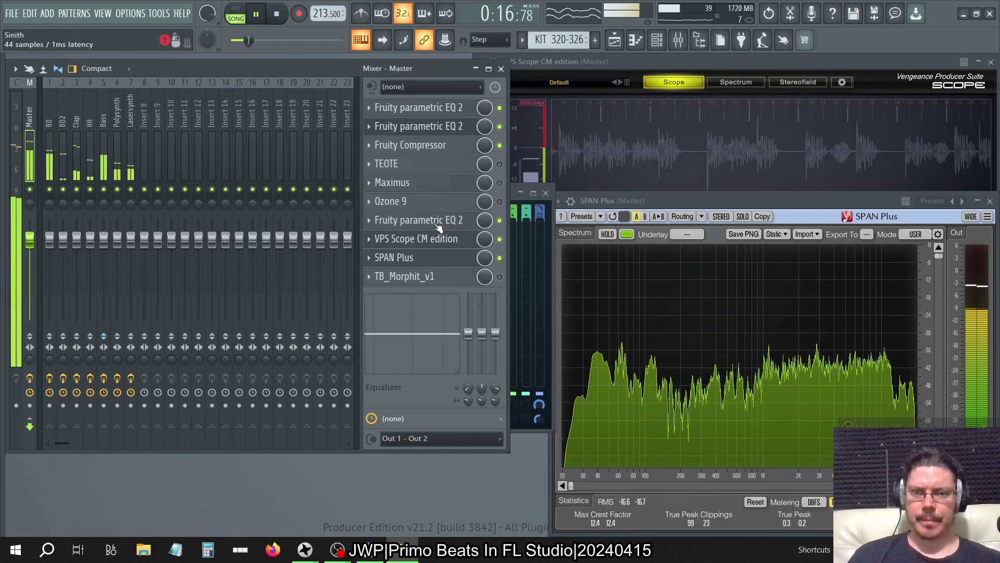
{"action": "left_click_drag", "start_coordinate": [438, 168], "coordinate": [422, 148]}
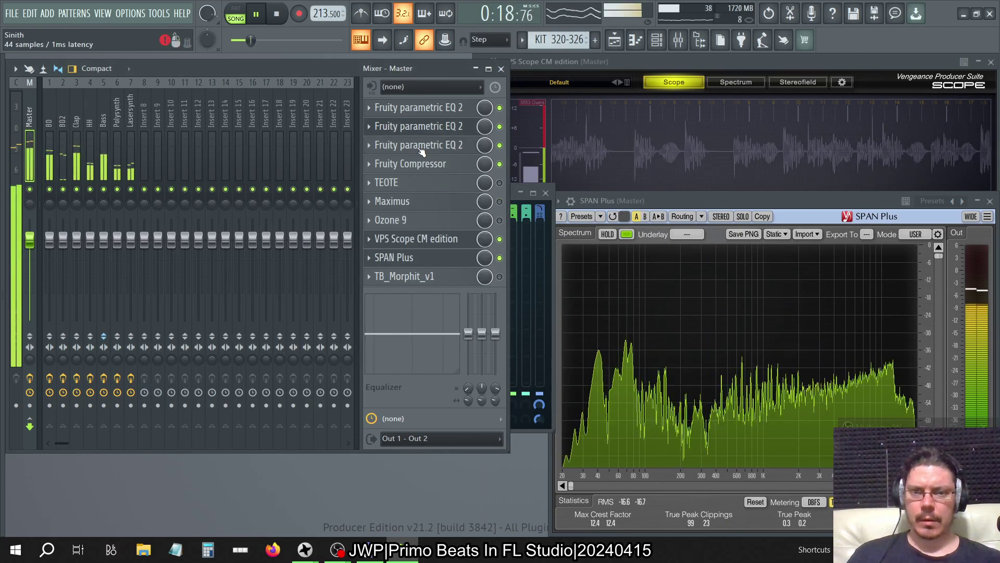
Set the main level of the Master's slot 3 Fruity parametric EQ 2 to +18.0 dB, comparing it once with the reset level.
{"action": "left_click", "coordinate": [421, 146]}
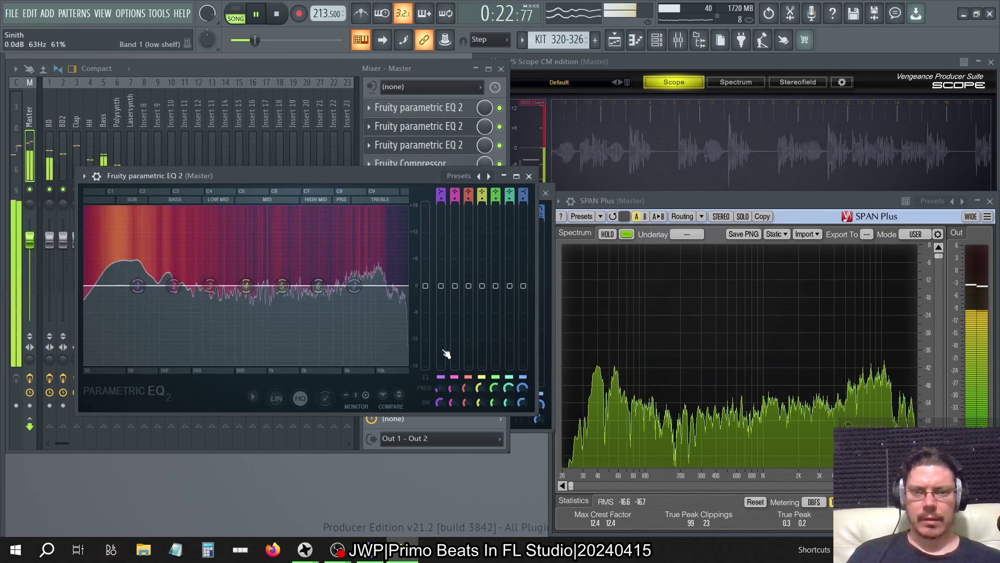
{"action": "left_click_drag", "start_coordinate": [425, 286], "coordinate": [426, 205]}
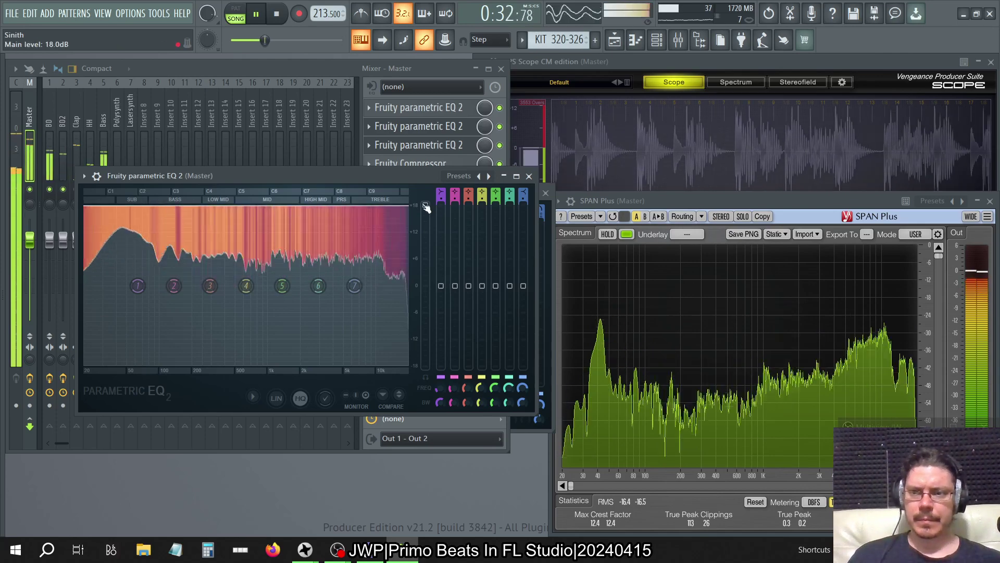
{"action": "right_click", "coordinate": [425, 206]}
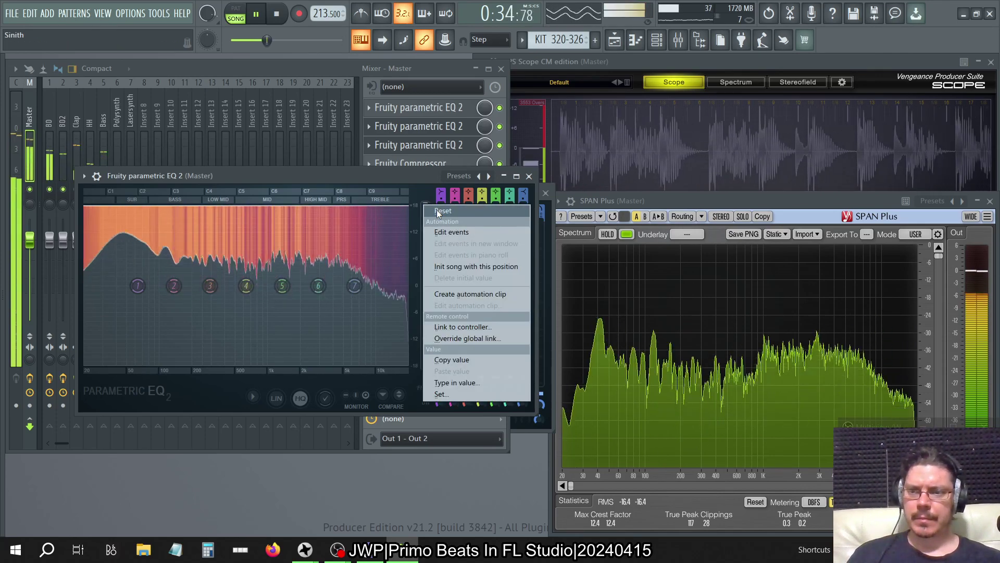
{"action": "left_click", "coordinate": [436, 209]}
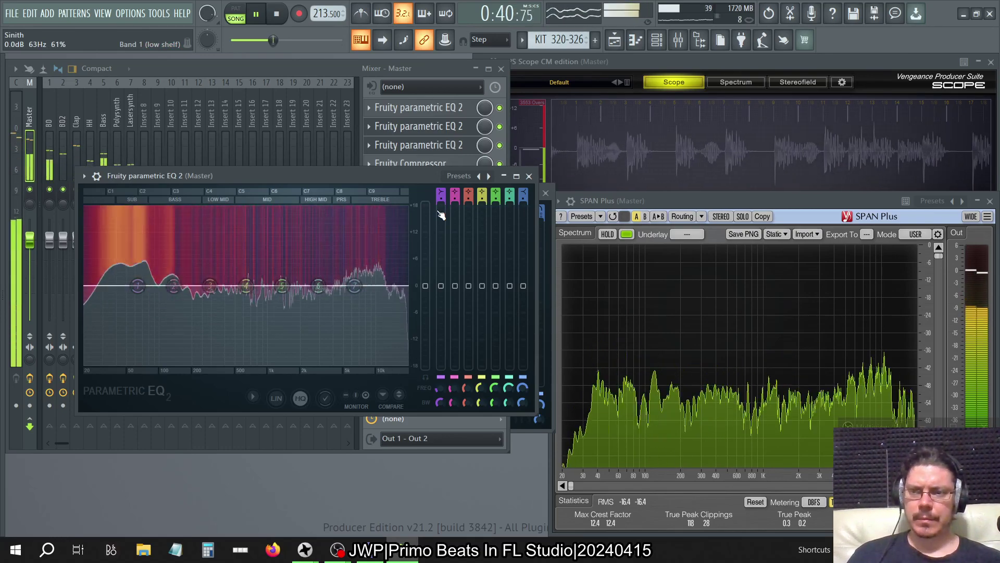
{"action": "key", "text": "alt+F8"}
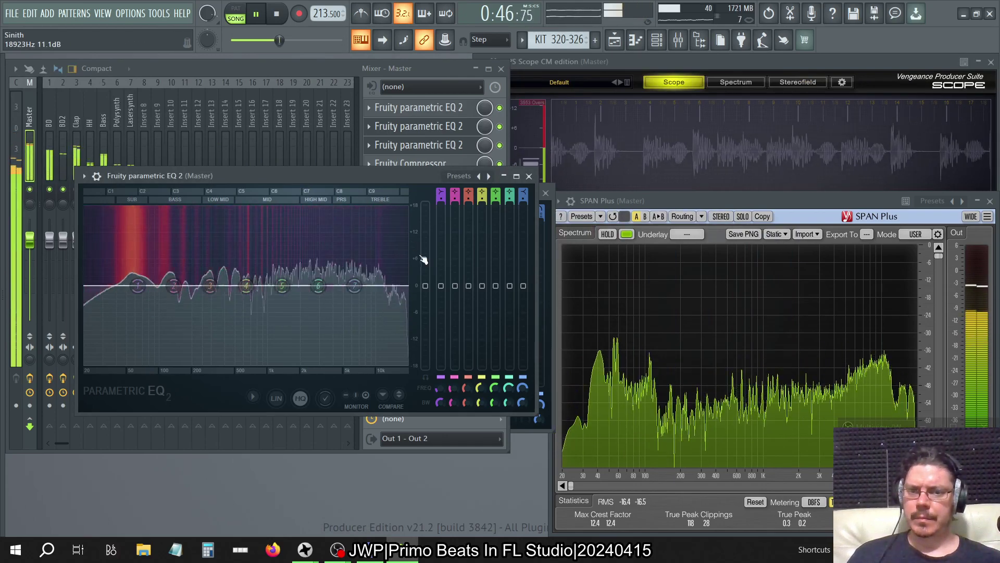
{"action": "left_click_drag", "start_coordinate": [425, 285], "coordinate": [427, 205]}
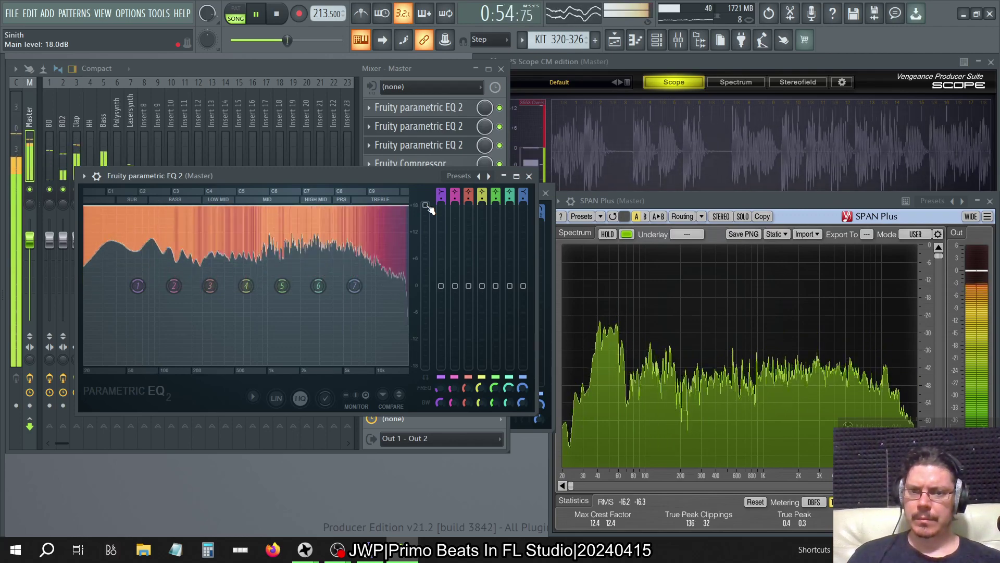
Bring the mixer forward and bypass the Fruity Compressor and all three Fruity parametric EQ 2 slots on the Master.
{"action": "left_click", "coordinate": [456, 72]}
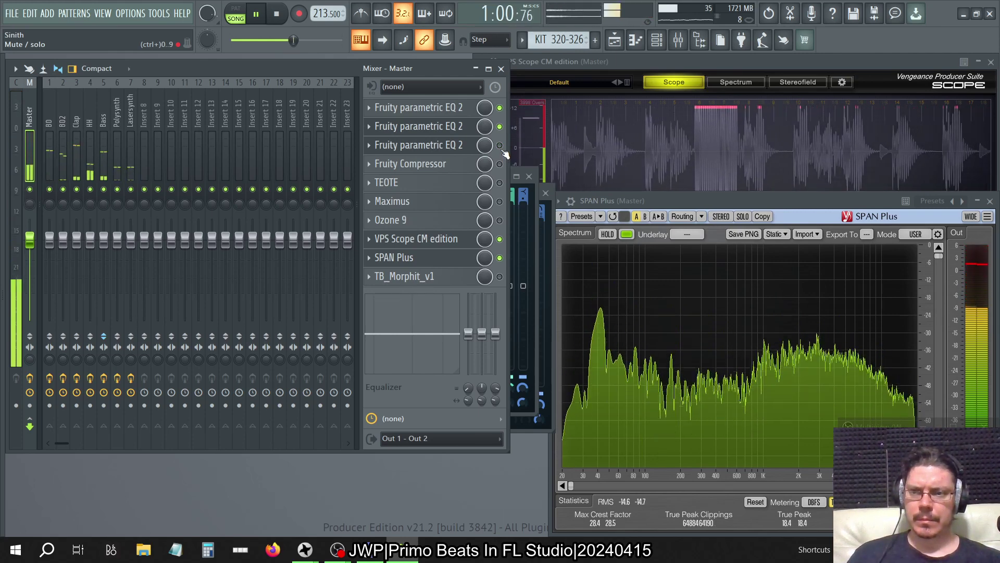
{"action": "left_click", "coordinate": [500, 127]}
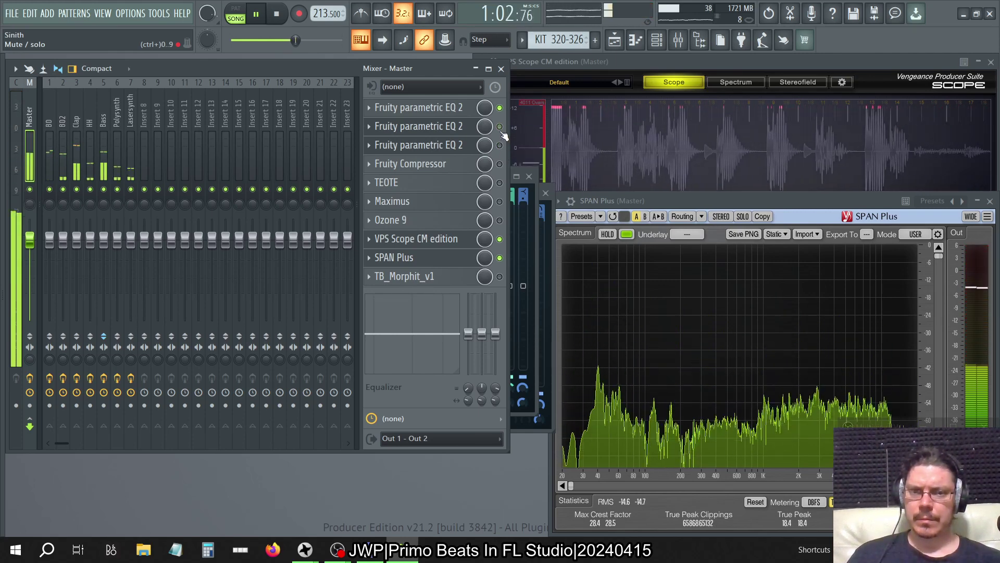
{"action": "left_click", "coordinate": [501, 111]}
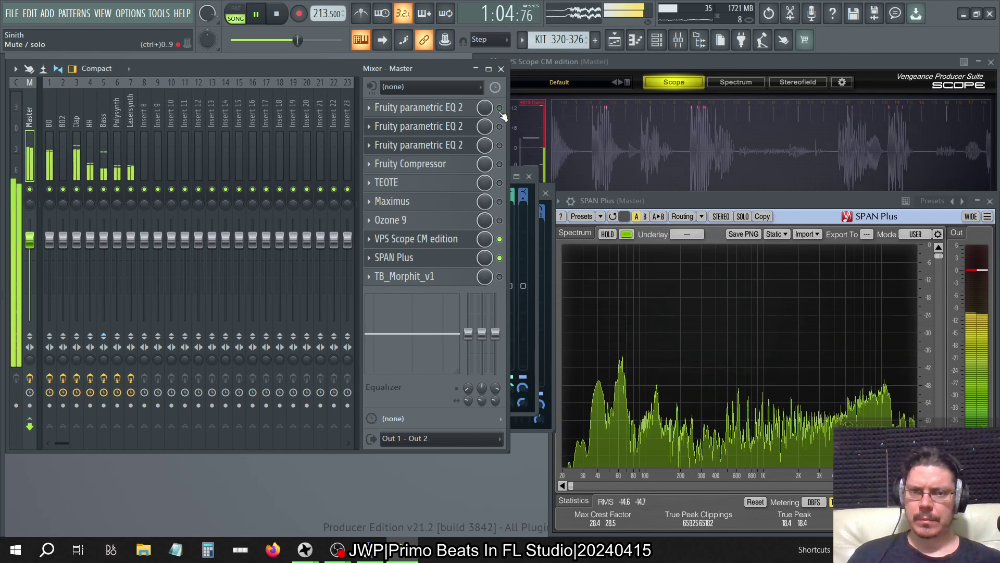
Check the slot 1 Fruity parametric EQ 2 and swap its position with the one in slot 2 of the Master.
{"action": "left_click", "coordinate": [440, 109]}
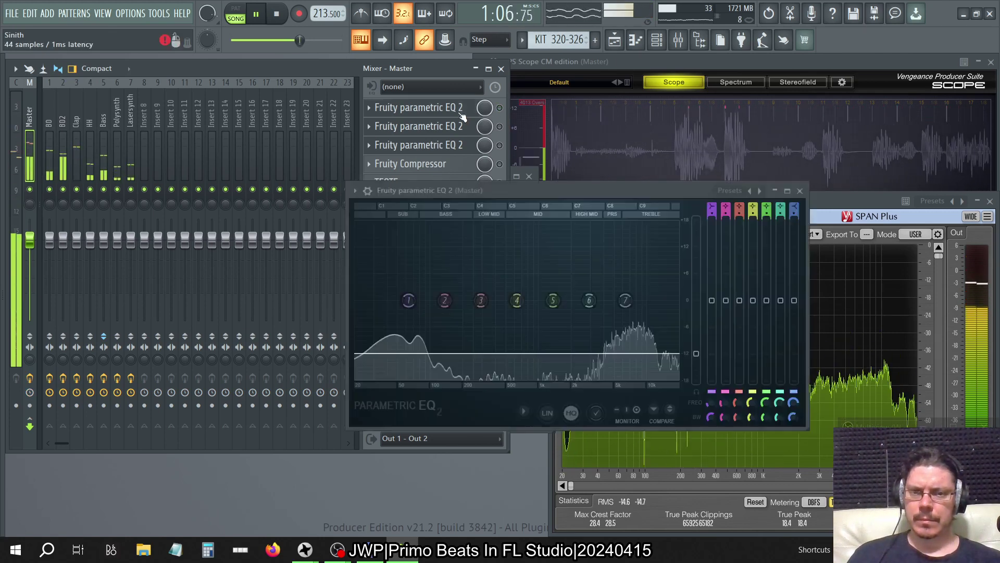
{"action": "left_click", "coordinate": [460, 114]}
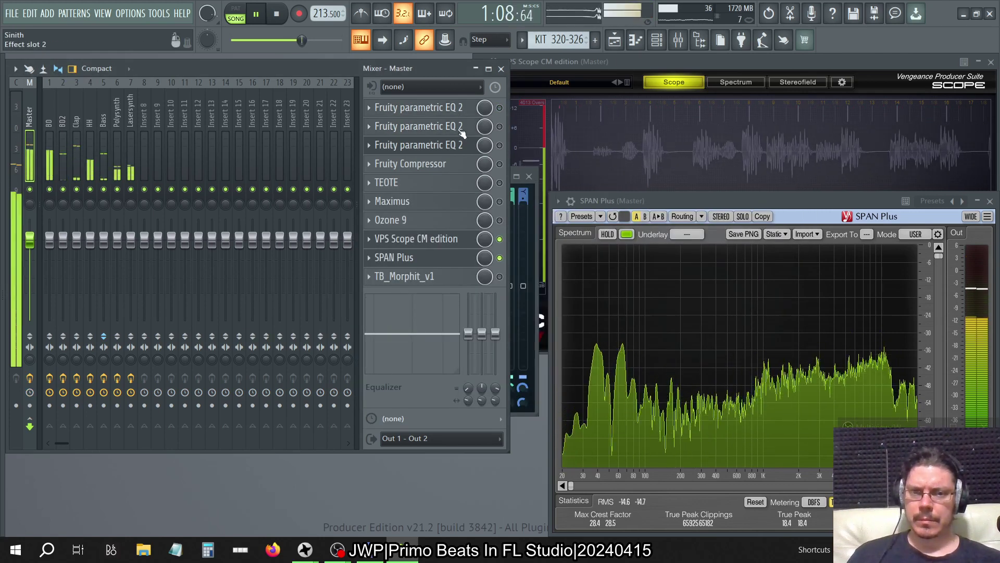
{"action": "left_click_drag", "start_coordinate": [454, 110], "coordinate": [453, 276]}
Lower the slot 1 Fruity parametric EQ 2's main level to about -12 dB, comparing it with the slot 2 equalizer, and close both windows.
{"action": "left_click", "coordinate": [440, 108]}
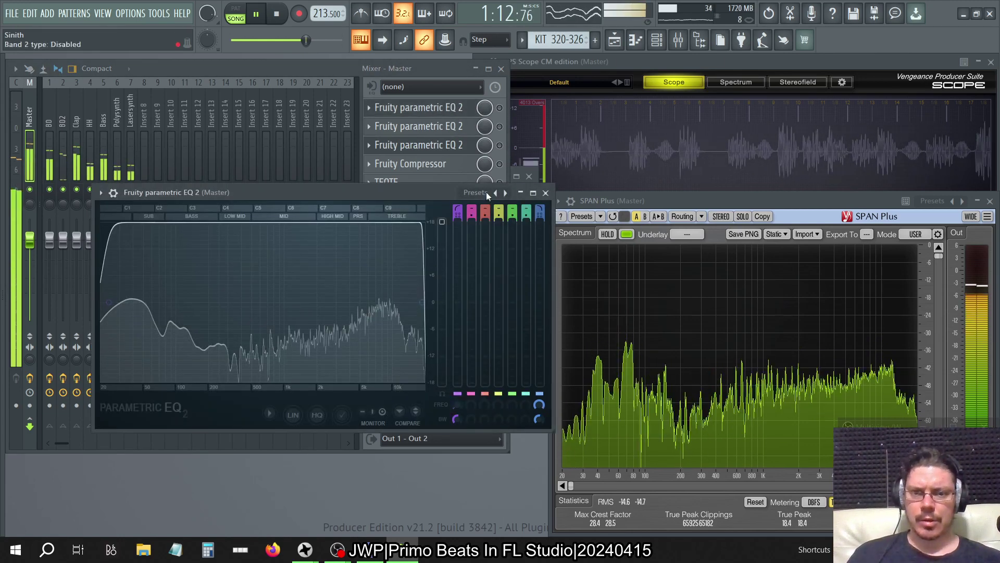
{"action": "left_click", "coordinate": [453, 126]}
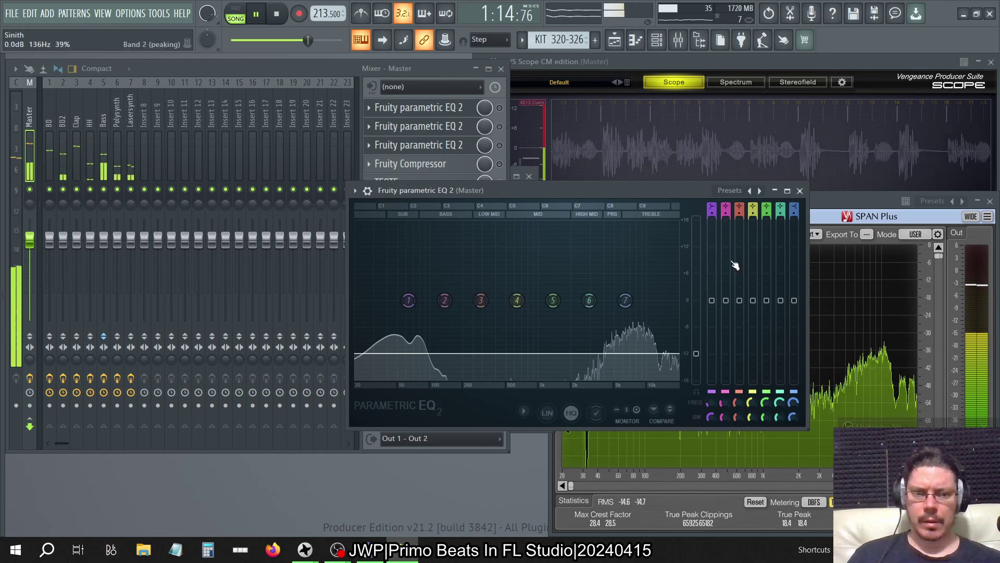
{"action": "left_click", "coordinate": [454, 127]}
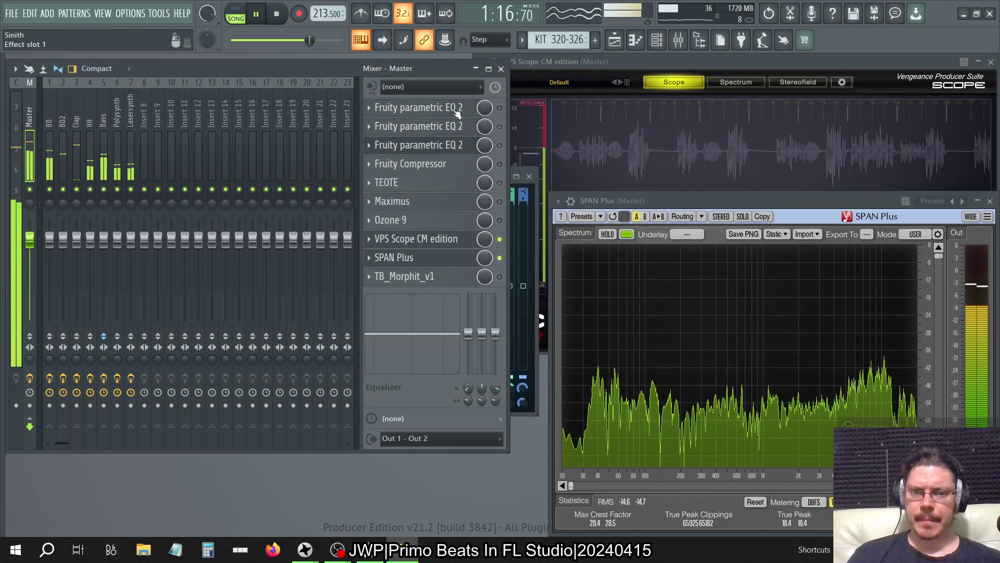
{"action": "left_click", "coordinate": [456, 110]}
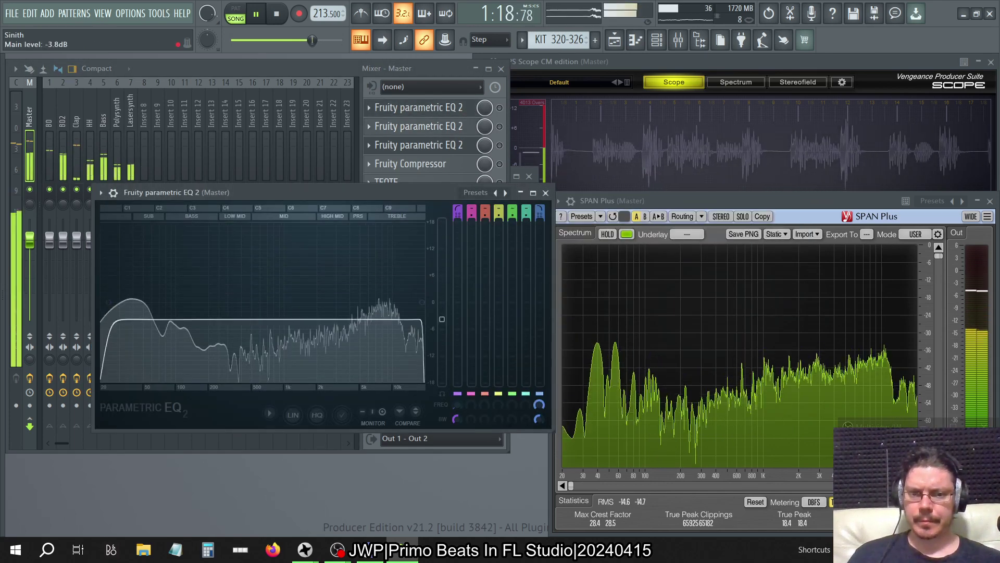
{"action": "left_click_drag", "start_coordinate": [441, 319], "coordinate": [442, 355]}
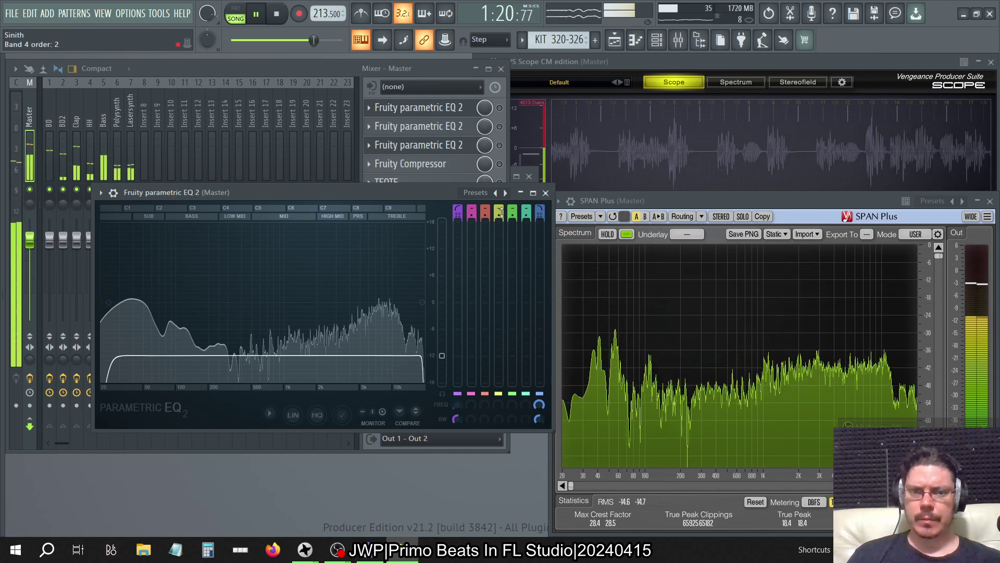
{"action": "left_click", "coordinate": [453, 107]}
{"action": "left_click", "coordinate": [448, 126]}
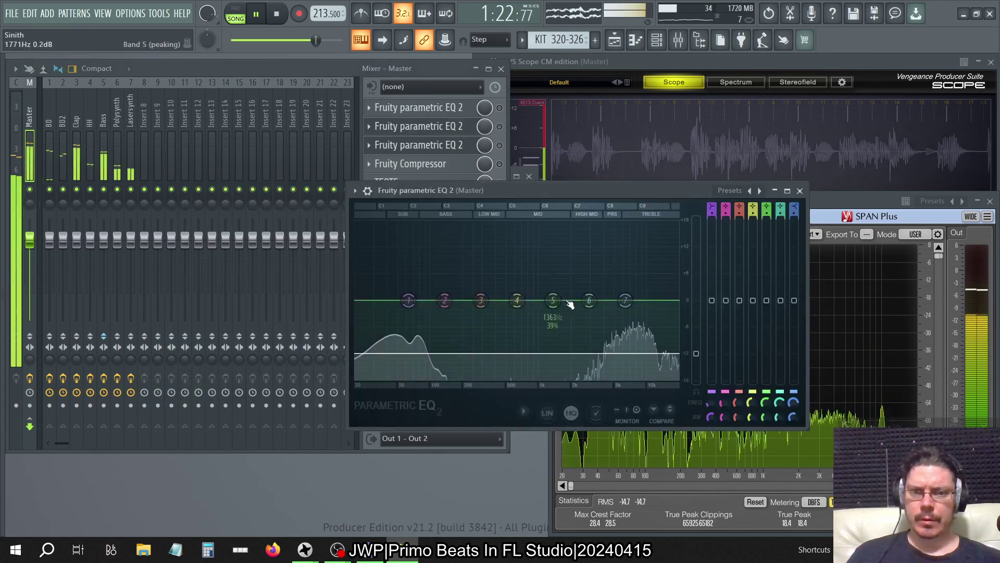
{"action": "left_click", "coordinate": [800, 190]}
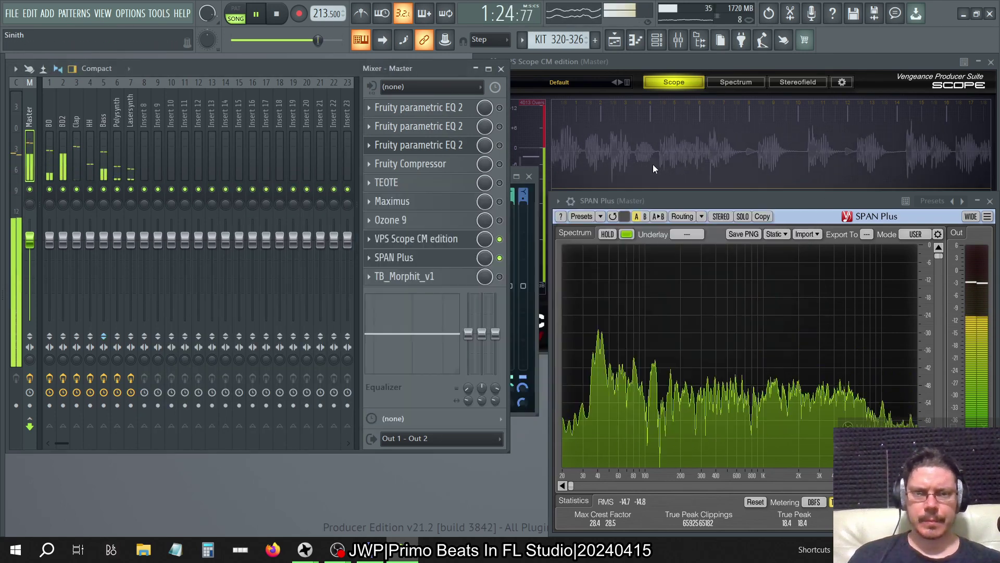
Enable the Master's slot 1 Fruity parametric EQ 2 and close the windows of the slot 2 and slot 3 equalizers.
{"action": "left_click", "coordinate": [499, 107]}
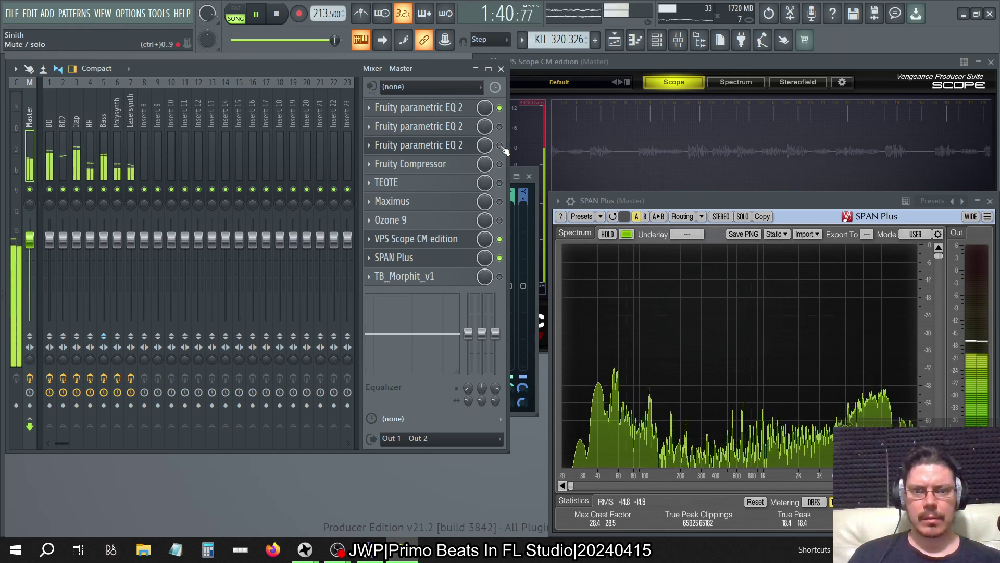
{"action": "left_click", "coordinate": [459, 127]}
{"action": "left_click", "coordinate": [458, 128]}
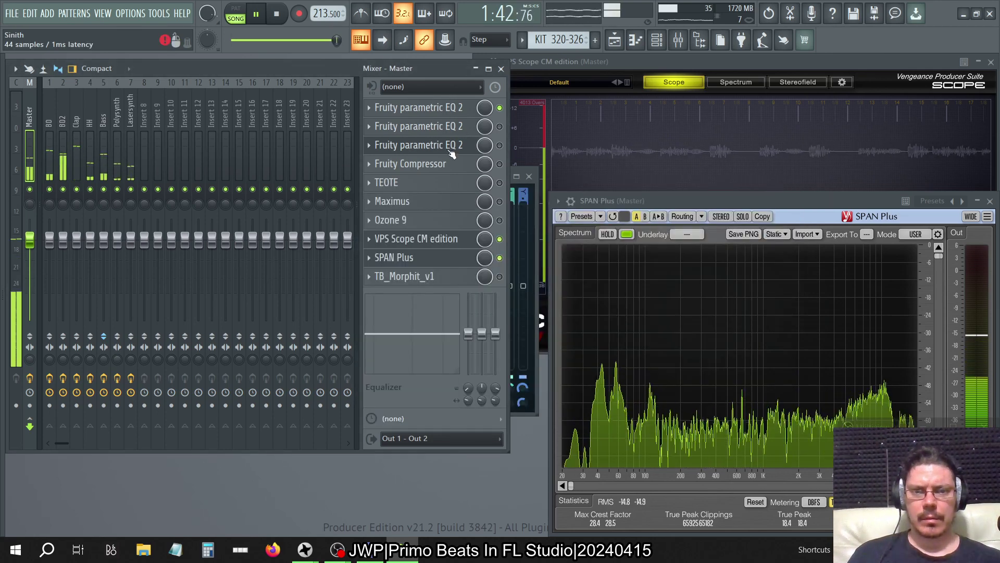
{"action": "left_click", "coordinate": [452, 145]}
{"action": "left_click", "coordinate": [452, 145]}
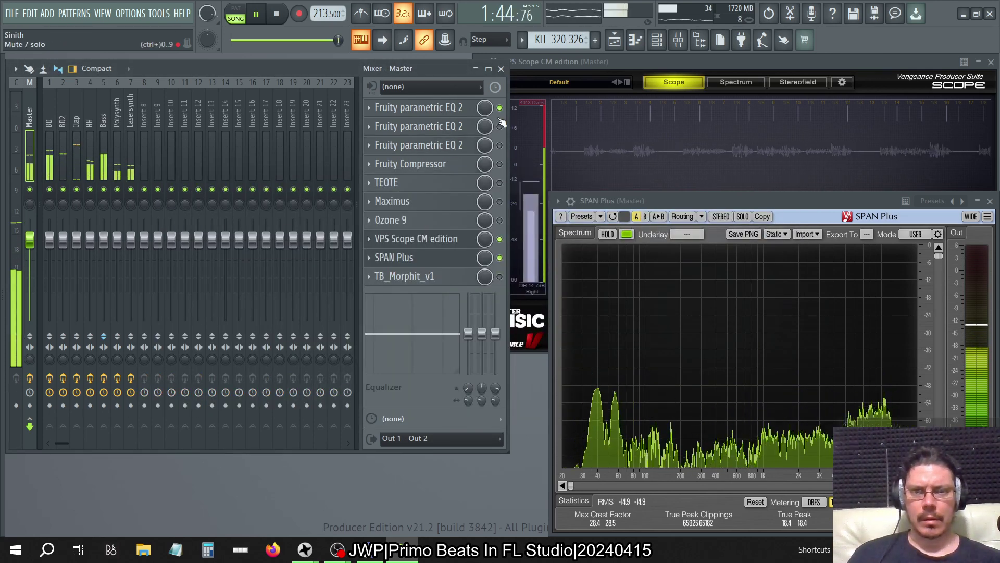
Reset the main level of the Master's slot 1 Fruity parametric EQ 2 and close its window.
{"action": "left_click", "coordinate": [461, 107]}
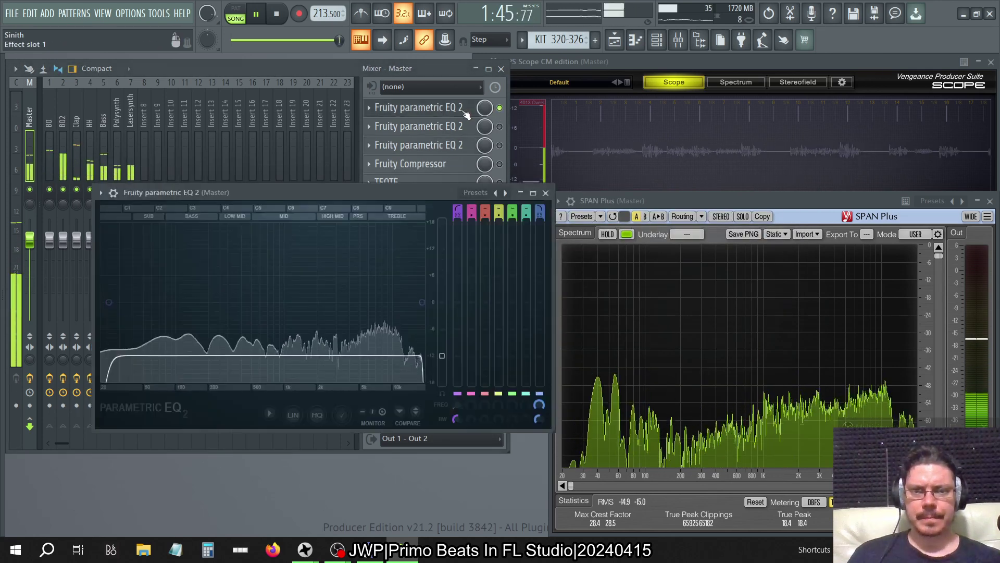
{"action": "right_click", "coordinate": [449, 356]}
{"action": "left_click", "coordinate": [457, 335]}
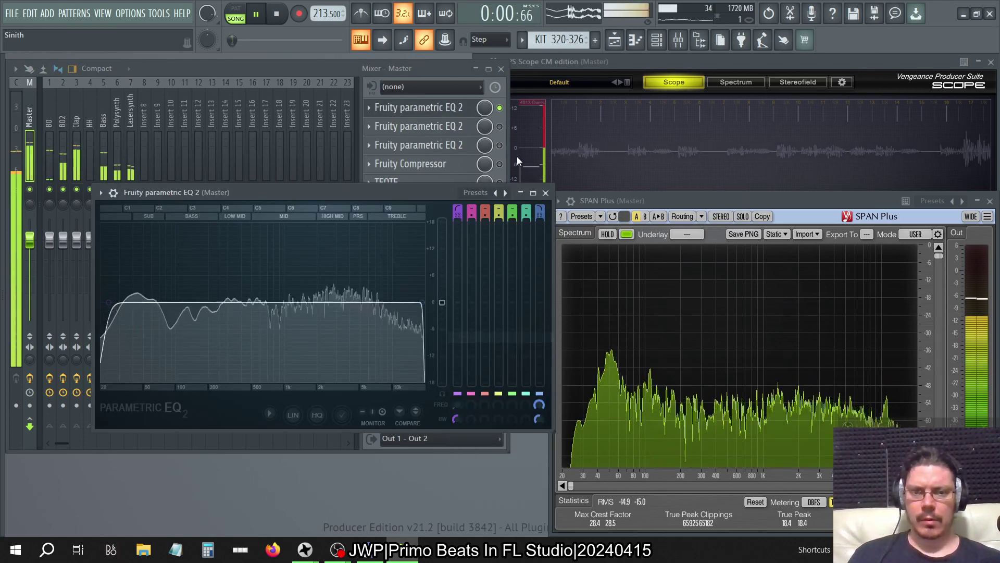
{"action": "left_click", "coordinate": [545, 193]}
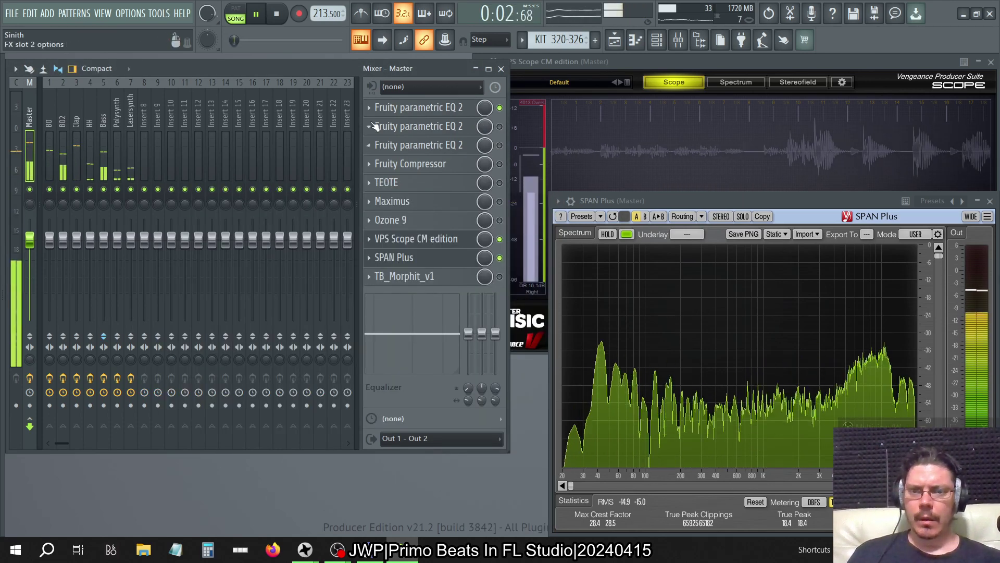
Replace the Master's slot 2 Fruity parametric EQ 2 with Patcher and enable the slot 3 equalizer and Fruity Compressor again.
{"action": "right_click", "coordinate": [393, 126]}
{"action": "mouse_move", "coordinate": [395, 145]}
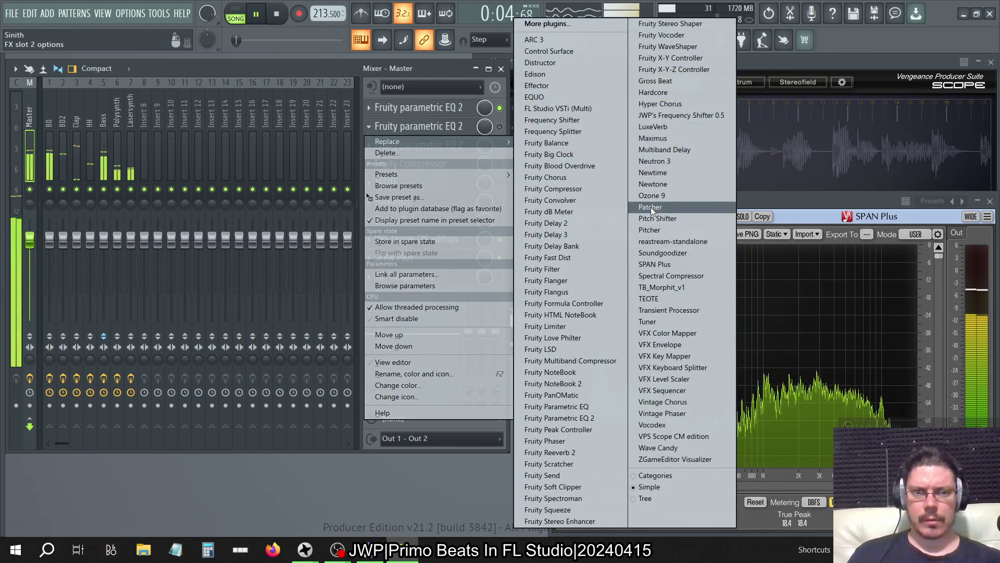
{"action": "left_click", "coordinate": [676, 206]}
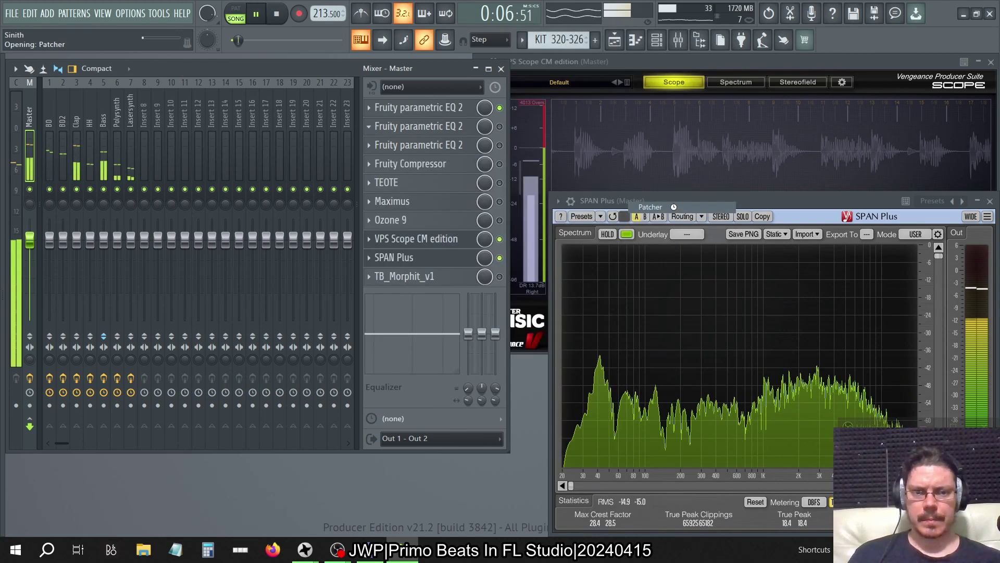
{"action": "left_click", "coordinate": [504, 138]}
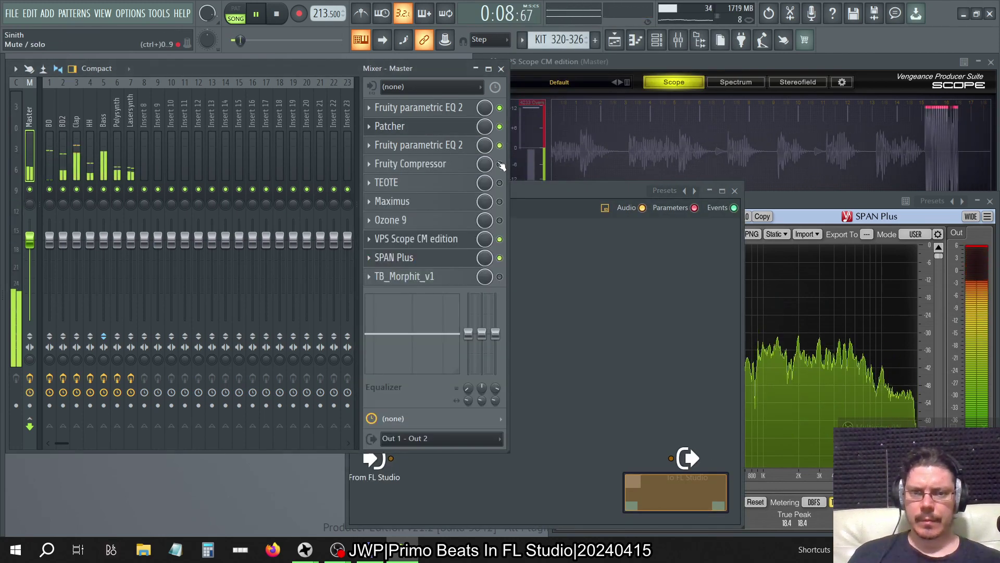
Stop playback and delete the Fruity Compressor from the Master's slot 4.
{"action": "left_click", "coordinate": [370, 164]}
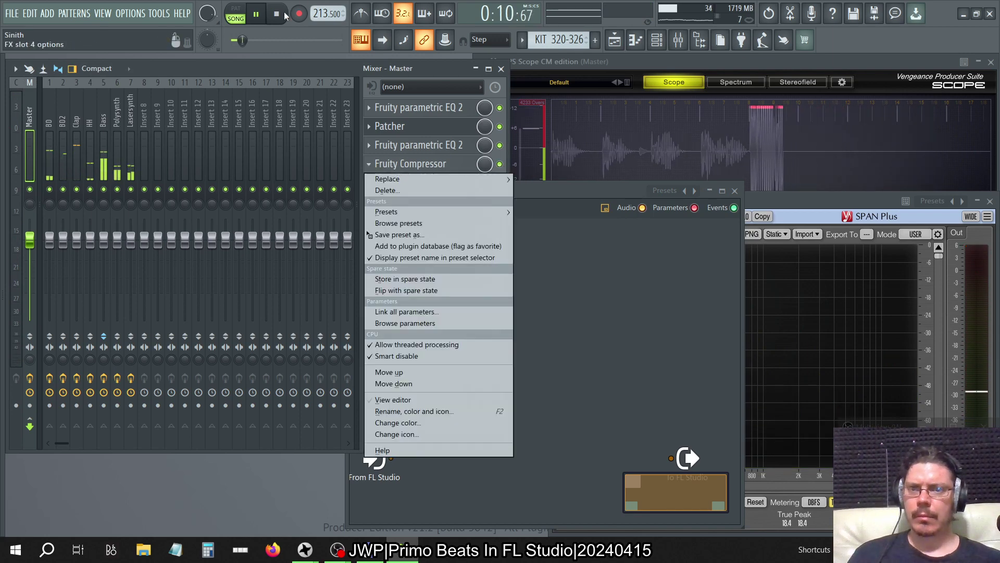
{"action": "key", "text": "space"}
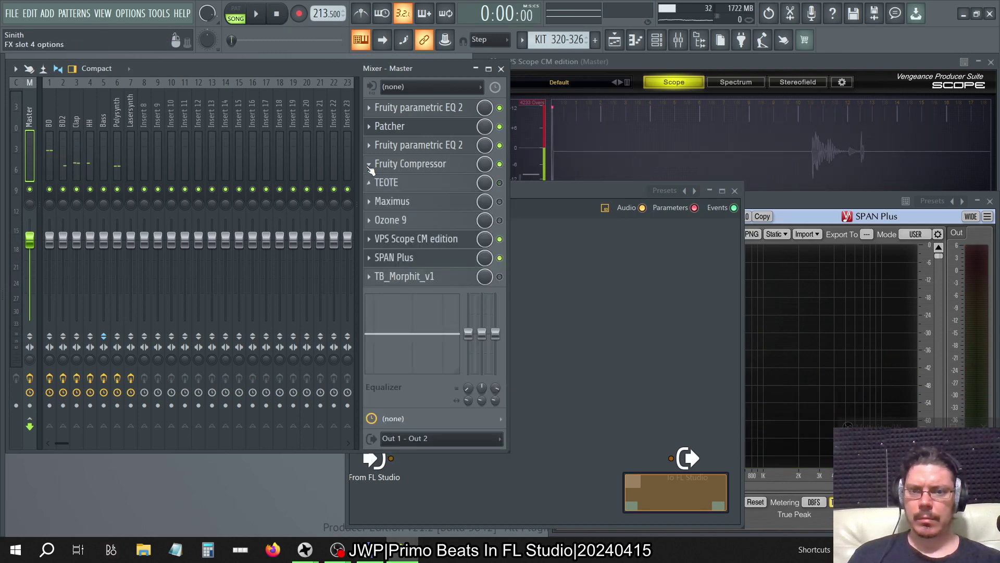
{"action": "left_click", "coordinate": [369, 164]}
{"action": "left_click", "coordinate": [390, 192]}
{"action": "key", "text": "Return"}
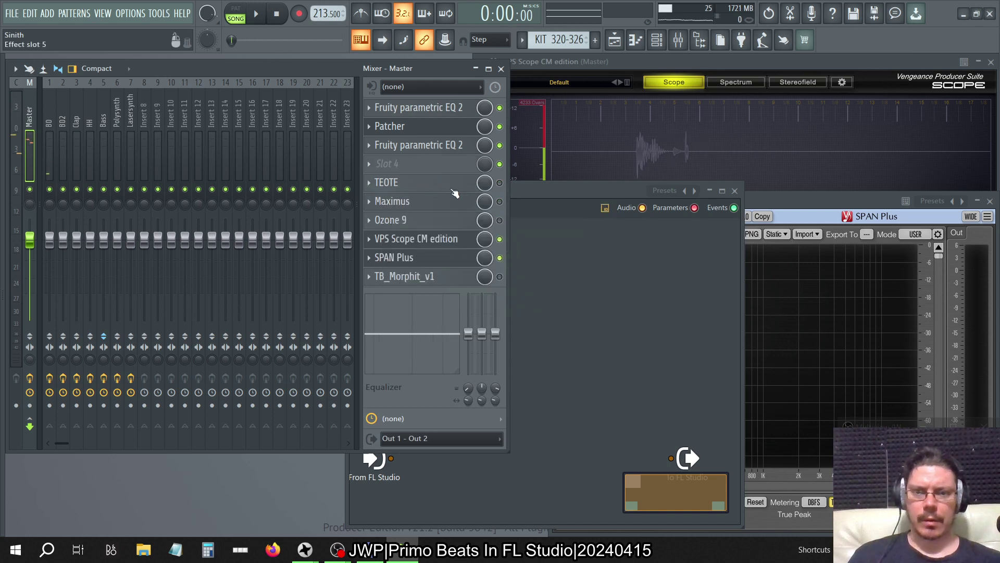
Delete the Fruity parametric EQ 2 from the Master's slot 3.
{"action": "left_click", "coordinate": [378, 146]}
{"action": "left_click", "coordinate": [396, 173]}
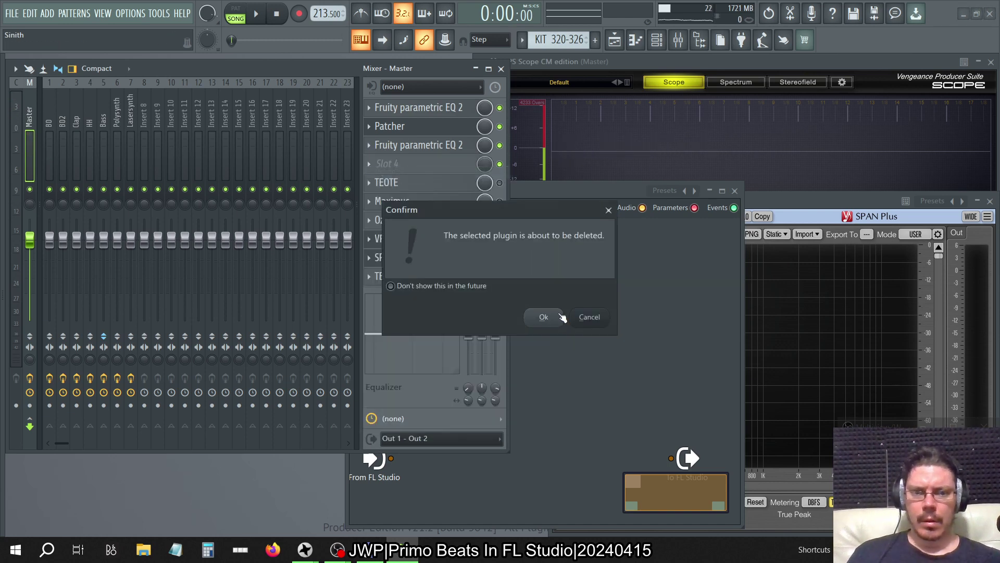
{"action": "key", "text": "Return"}
Add a Fruity Parametric EQ 2 to the Patcher map, feed it from the FL Studio input and place it above that input.
{"action": "left_click", "coordinate": [558, 187]}
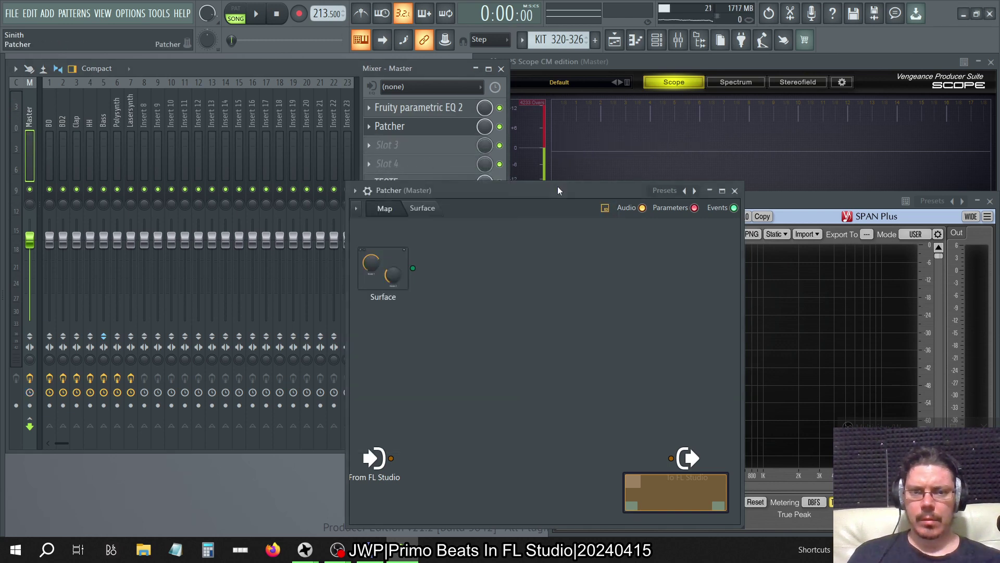
{"action": "left_click_drag", "start_coordinate": [552, 189], "coordinate": [607, 149]}
{"action": "right_click", "coordinate": [459, 397]}
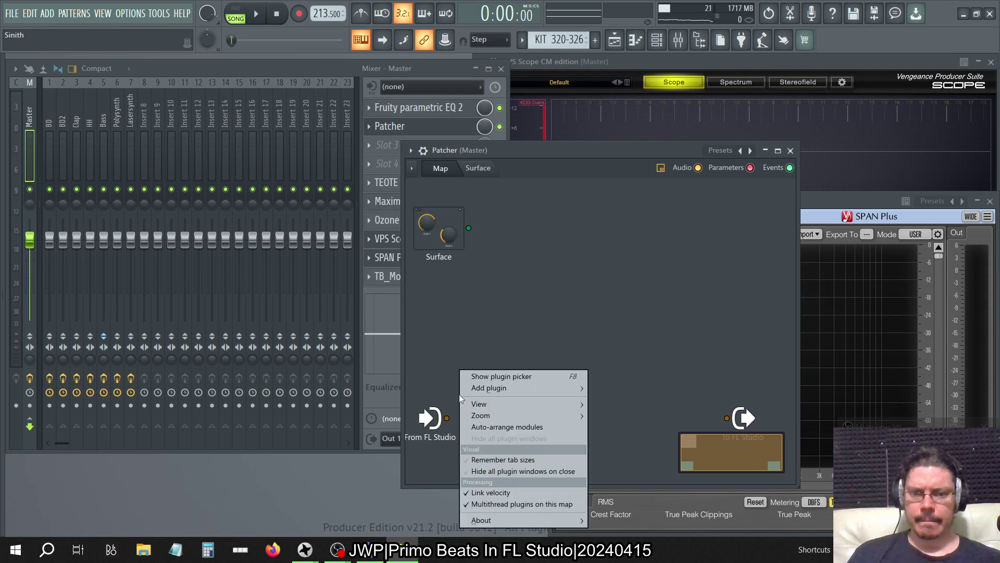
{"action": "mouse_move", "coordinate": [496, 388]}
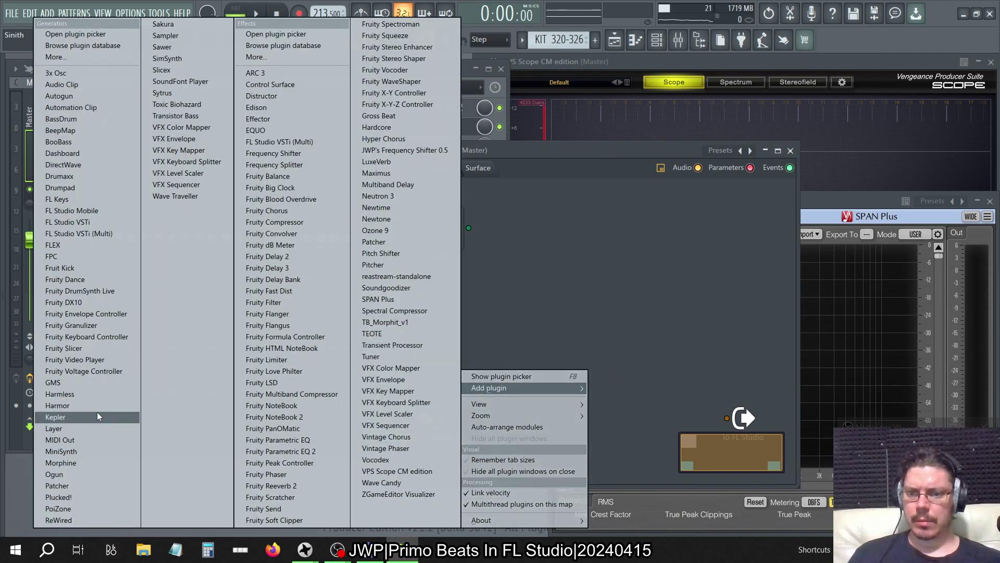
{"action": "left_click", "coordinate": [302, 452]}
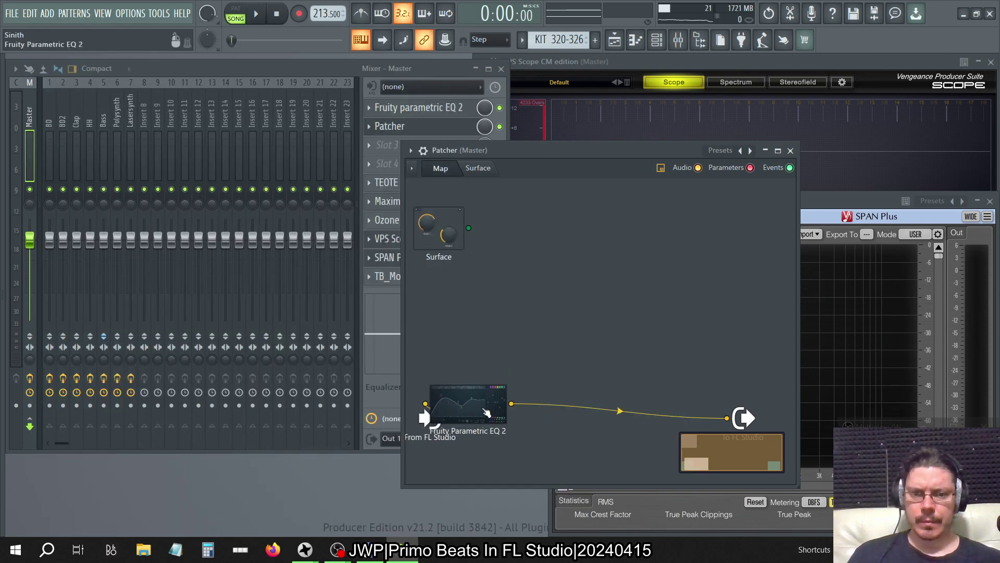
{"action": "left_click_drag", "start_coordinate": [487, 413], "coordinate": [520, 350]}
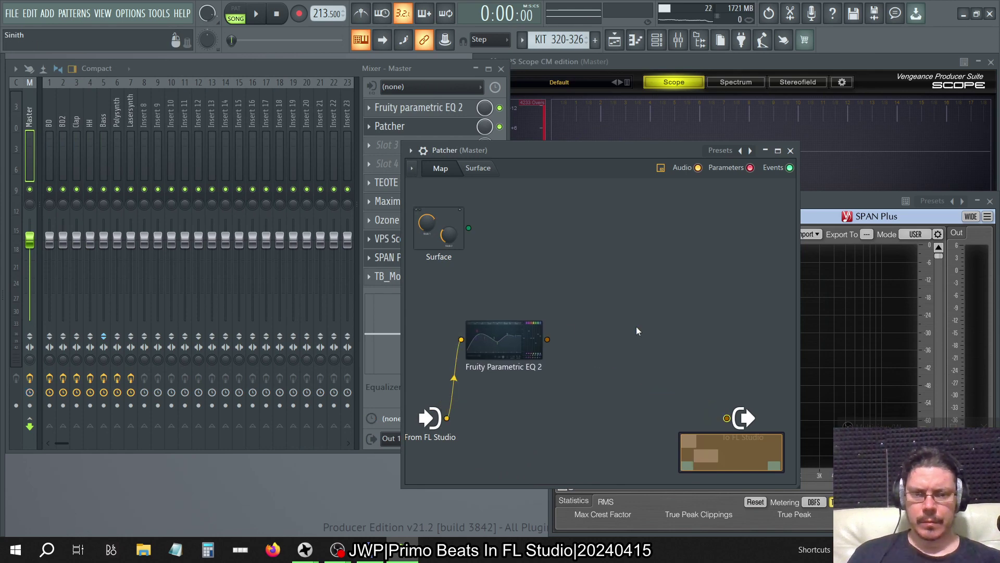
Add a second Fruity Parametric EQ 2 to the map, fed by the first one, and arrange both modules diagonally.
{"action": "right_click", "coordinate": [553, 303]}
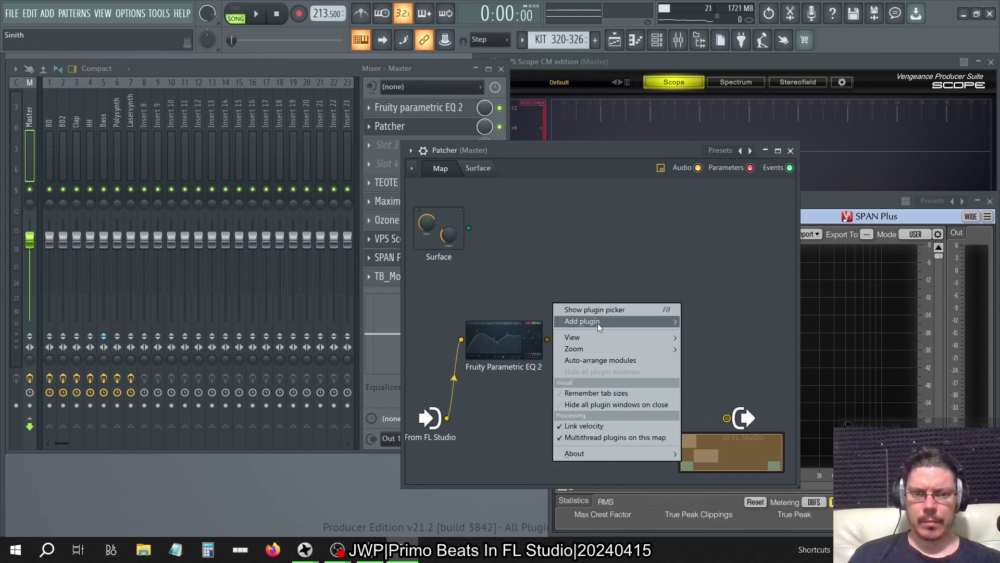
{"action": "mouse_move", "coordinate": [598, 323]}
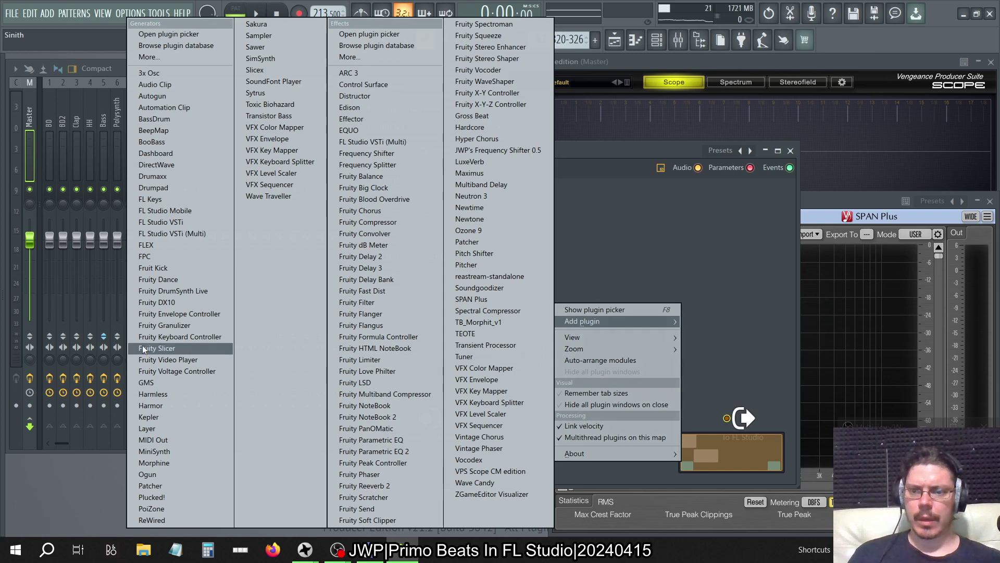
{"action": "left_click", "coordinate": [409, 451]}
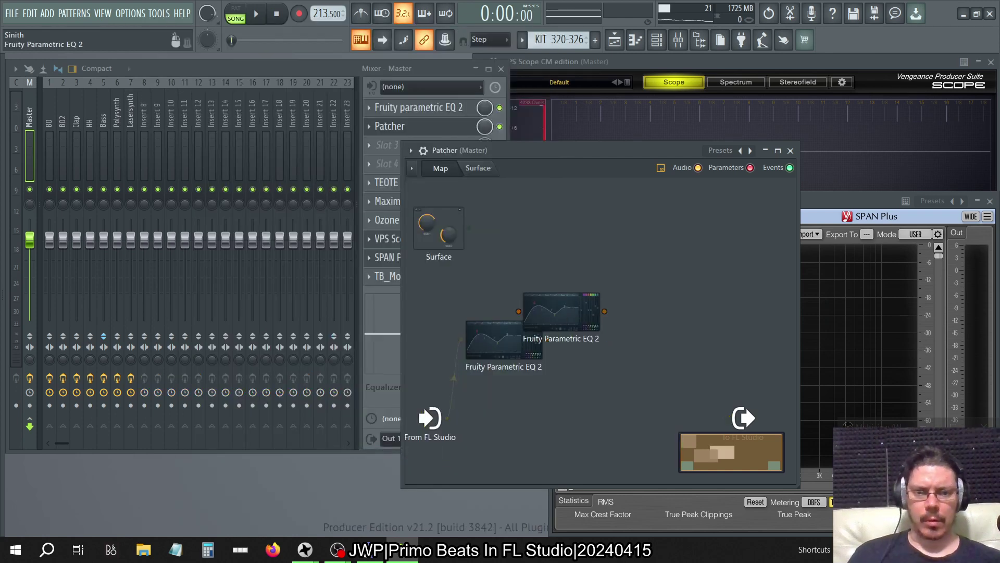
{"action": "left_click_drag", "start_coordinate": [562, 316], "coordinate": [625, 276]}
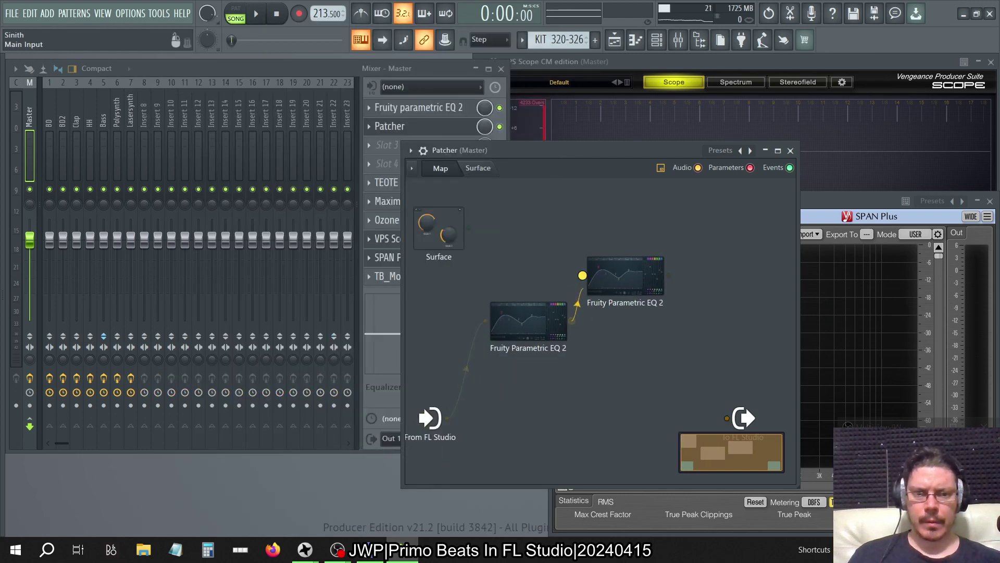
{"action": "left_click_drag", "start_coordinate": [549, 310], "coordinate": [512, 309]}
{"action": "left_click_drag", "start_coordinate": [655, 292], "coordinate": [619, 325]}
Set the main level of Patcher's first equalizer to -12 dB and the second one's to +18 dB, closing both windows.
{"action": "double_click", "coordinate": [508, 324]}
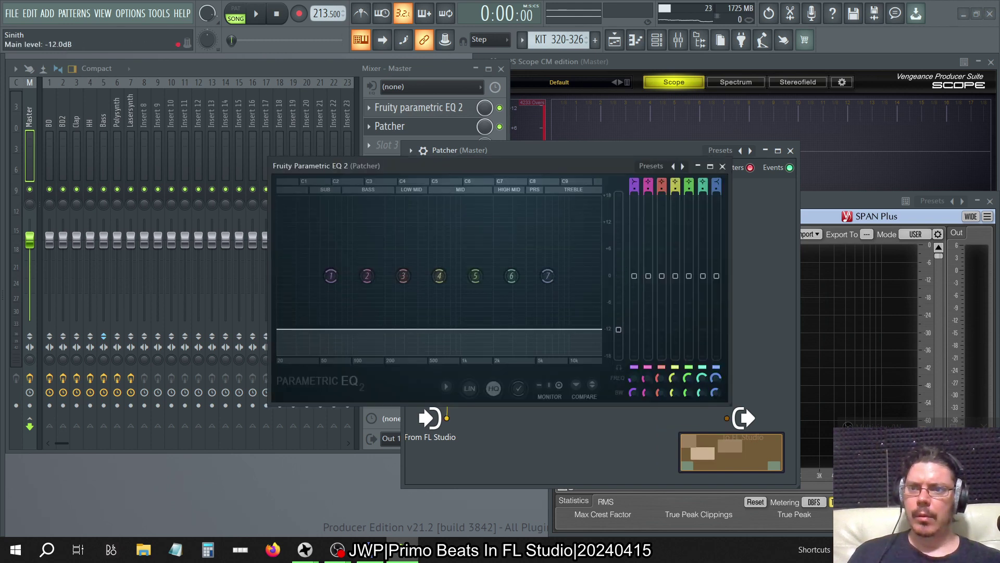
{"action": "left_click", "coordinate": [723, 166]}
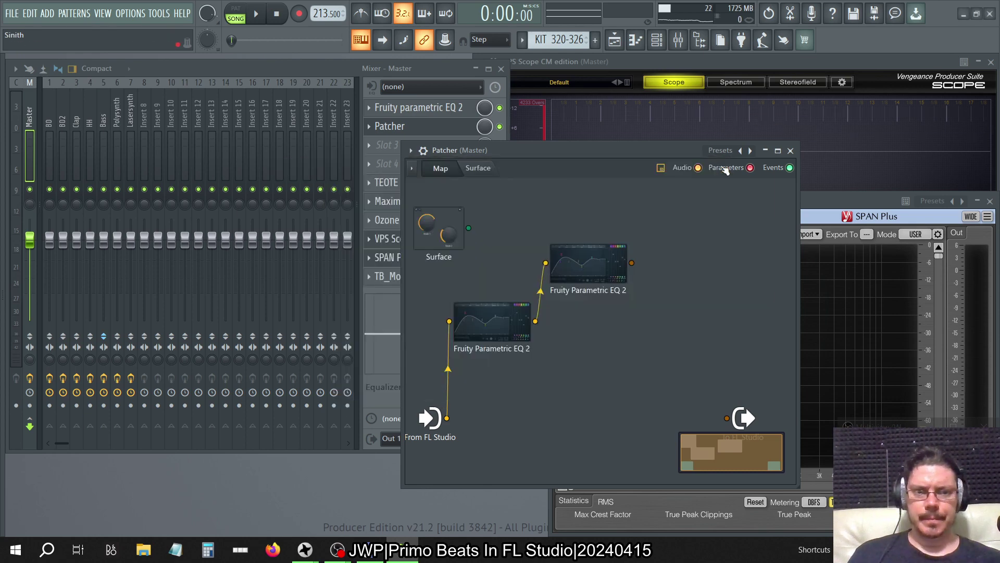
{"action": "double_click", "coordinate": [578, 265]}
{"action": "left_click_drag", "start_coordinate": [619, 276], "coordinate": [619, 194]}
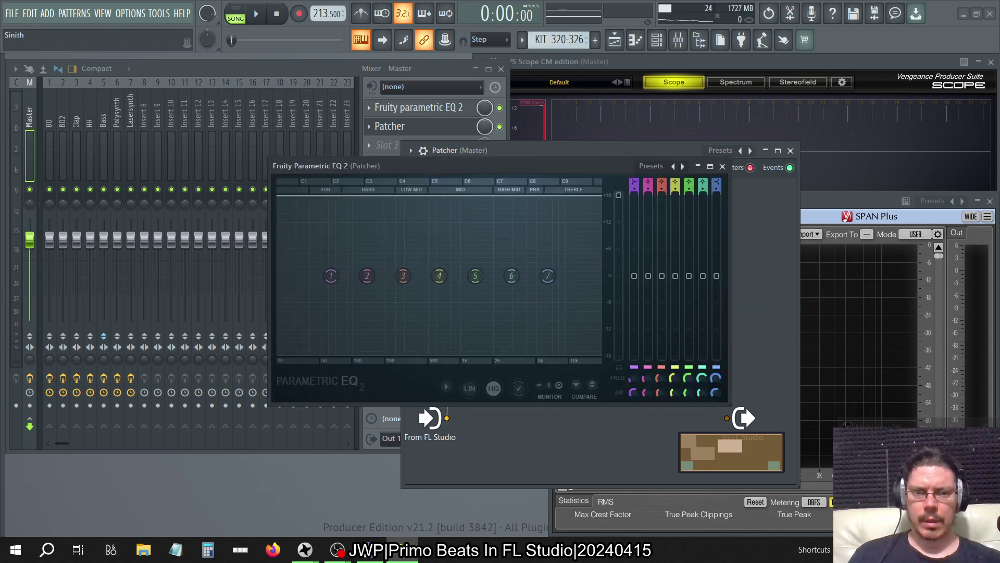
{"action": "left_click", "coordinate": [723, 167]}
Add a third Fruity Parametric EQ 2 to the map and connect the second equalizer's output to it.
{"action": "right_click", "coordinate": [717, 301]}
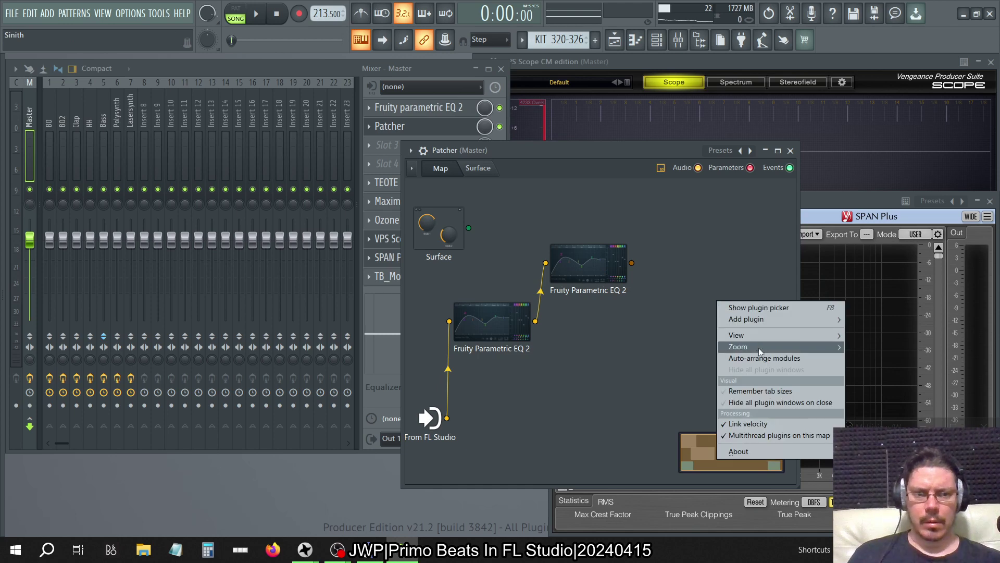
{"action": "mouse_move", "coordinate": [746, 318]}
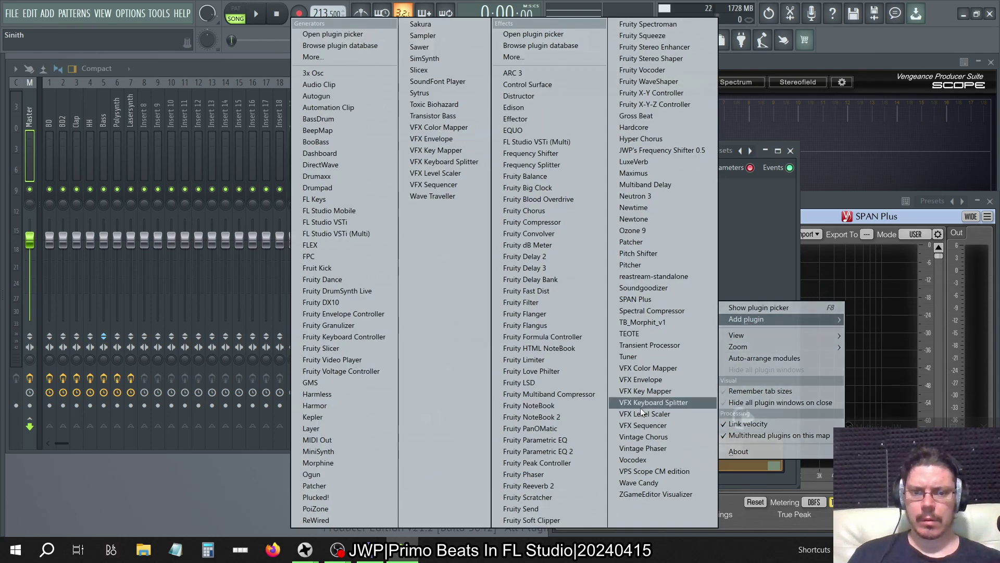
{"action": "left_click", "coordinate": [582, 451]}
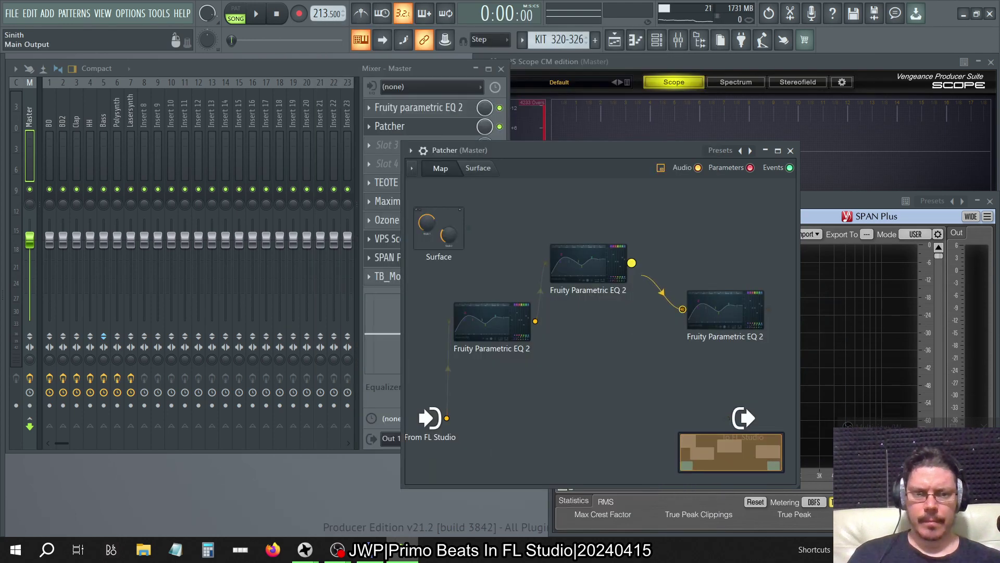
Add a Fruity Compressor to the map and wire it between the third equalizer and the output to FL Studio.
{"action": "right_click", "coordinate": [587, 404]}
{"action": "mouse_move", "coordinate": [643, 388]}
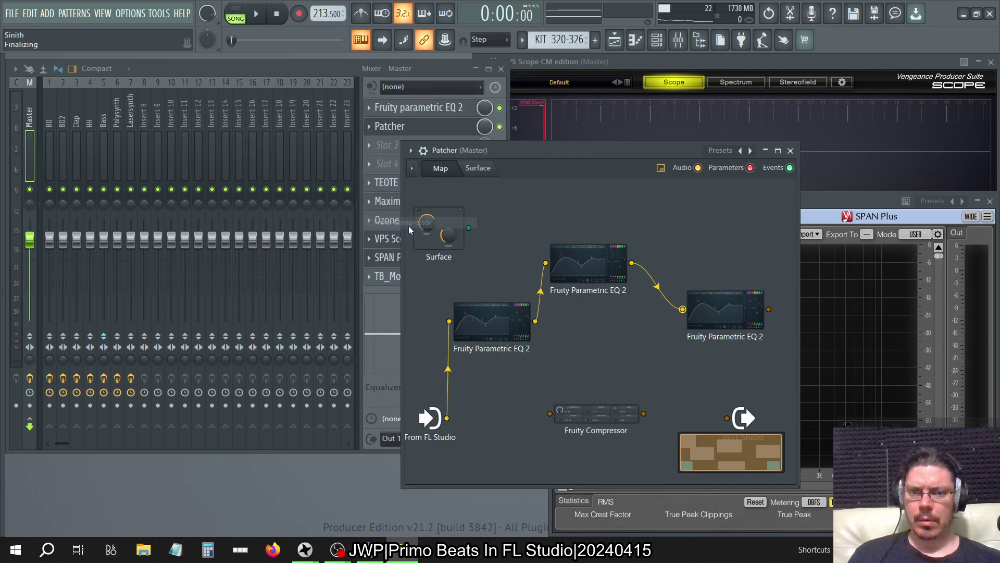
{"action": "left_click", "coordinate": [411, 223]}
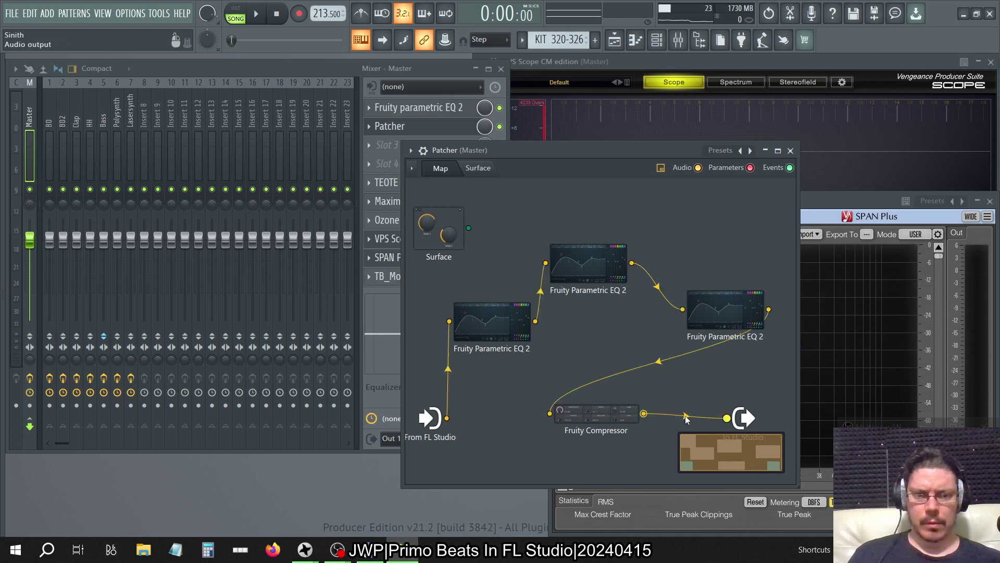
Load the internal Complete Mix preset in Patcher's Fruity Compressor, reset its gain and close its window.
{"action": "double_click", "coordinate": [608, 420]}
{"action": "right_click", "coordinate": [627, 253]}
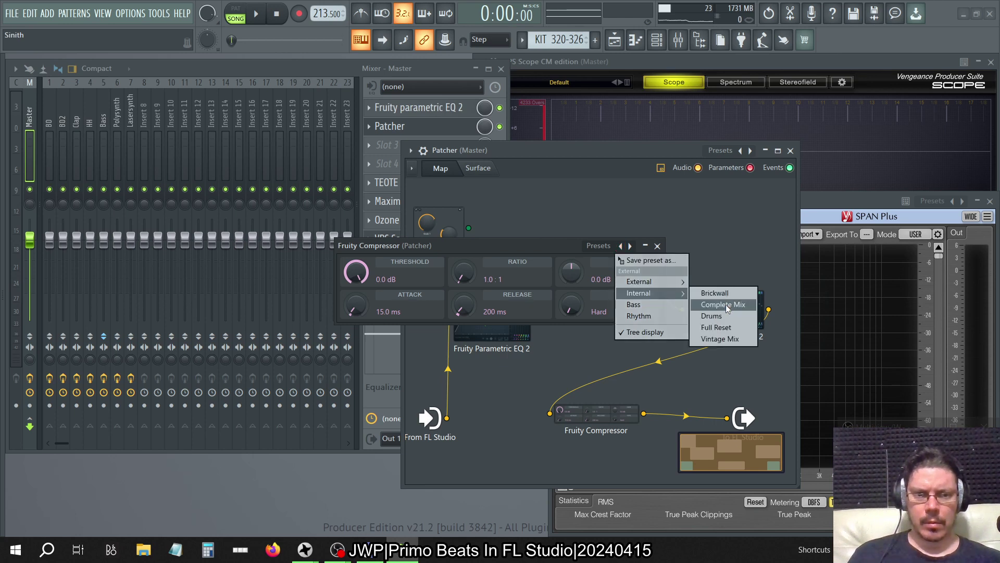
{"action": "left_click", "coordinate": [728, 305]}
{"action": "right_click", "coordinate": [569, 286]}
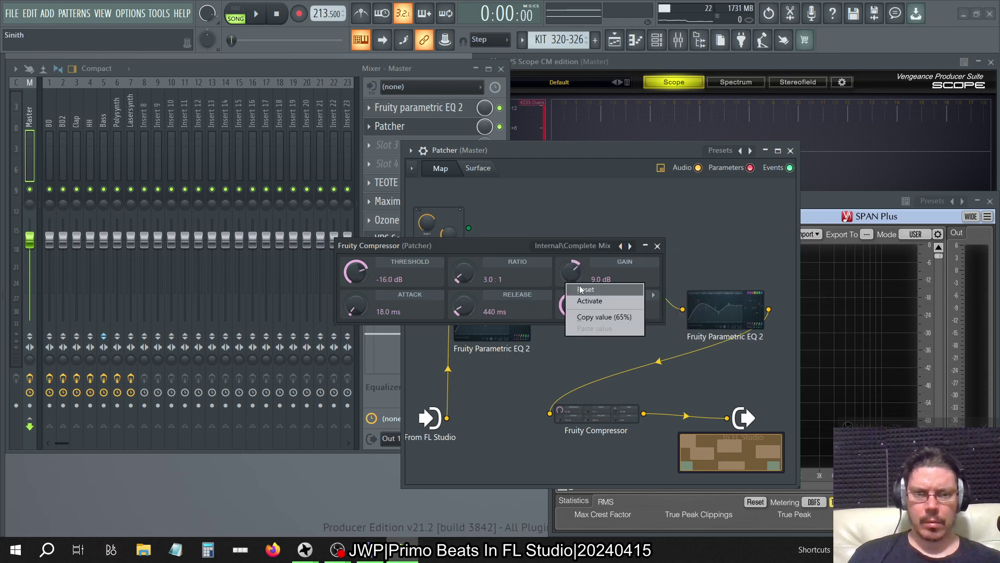
{"action": "left_click", "coordinate": [583, 289]}
{"action": "left_click", "coordinate": [657, 246]}
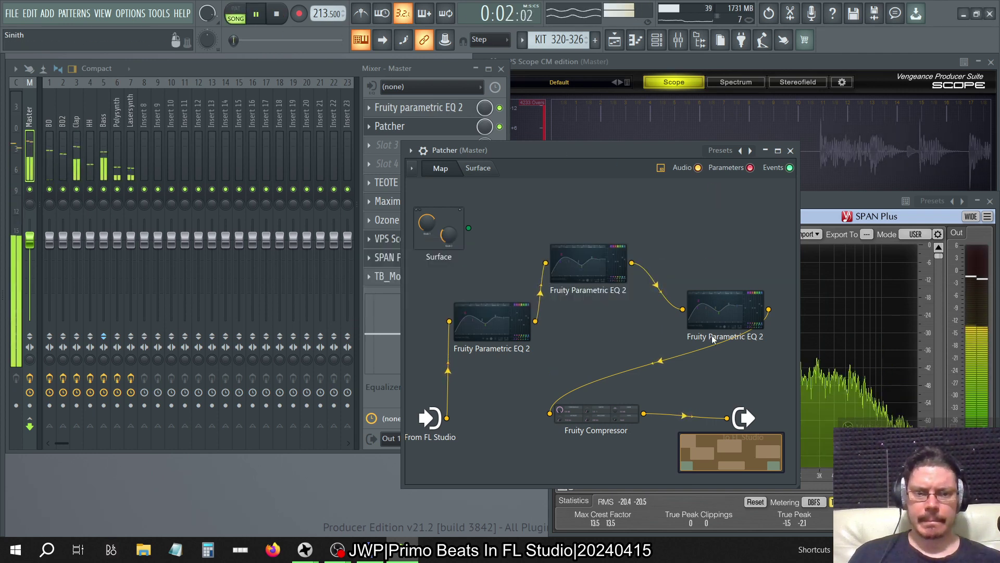
Play the song and check the third equalizer's spectrum, the VPS Scope levels and the Master's effect slots.
{"action": "double_click", "coordinate": [721, 315]}
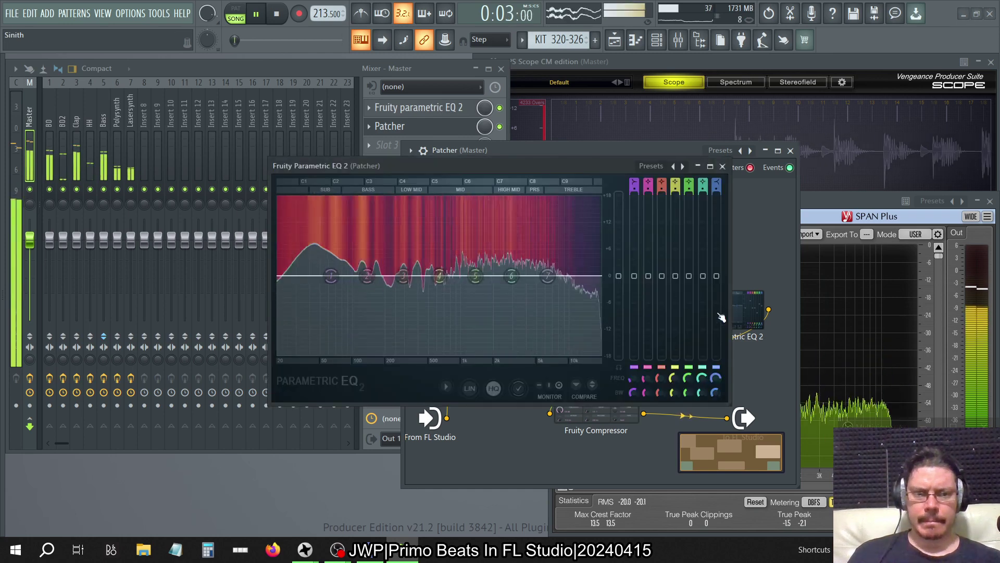
{"action": "left_click", "coordinate": [723, 166]}
{"action": "left_click", "coordinate": [828, 60]}
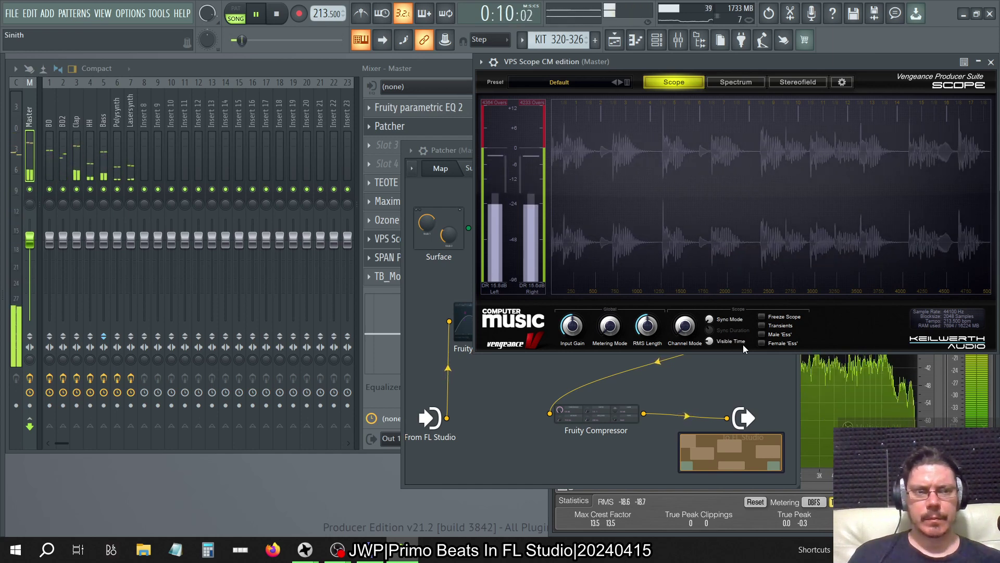
{"action": "left_click", "coordinate": [655, 389]}
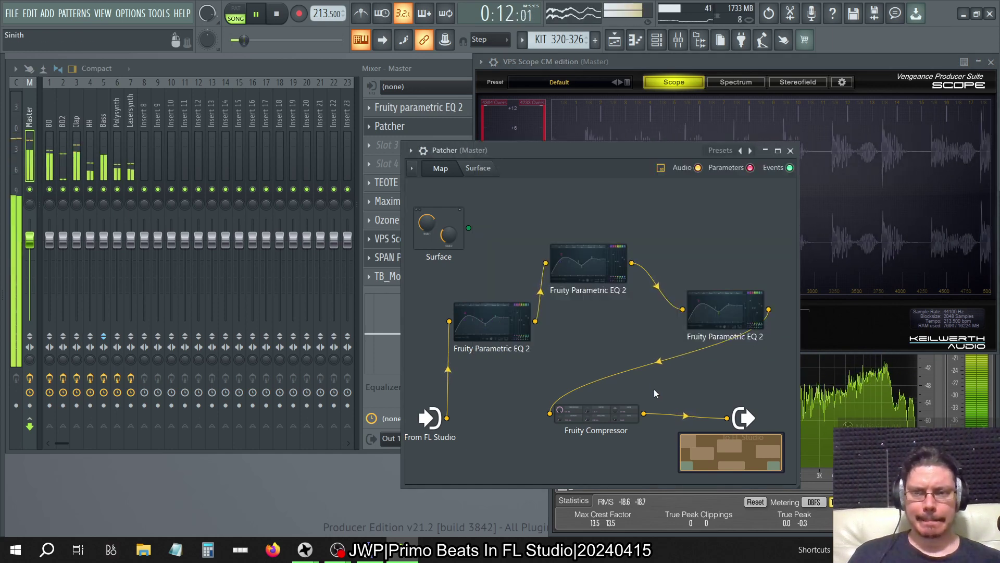
{"action": "left_click", "coordinate": [439, 67]}
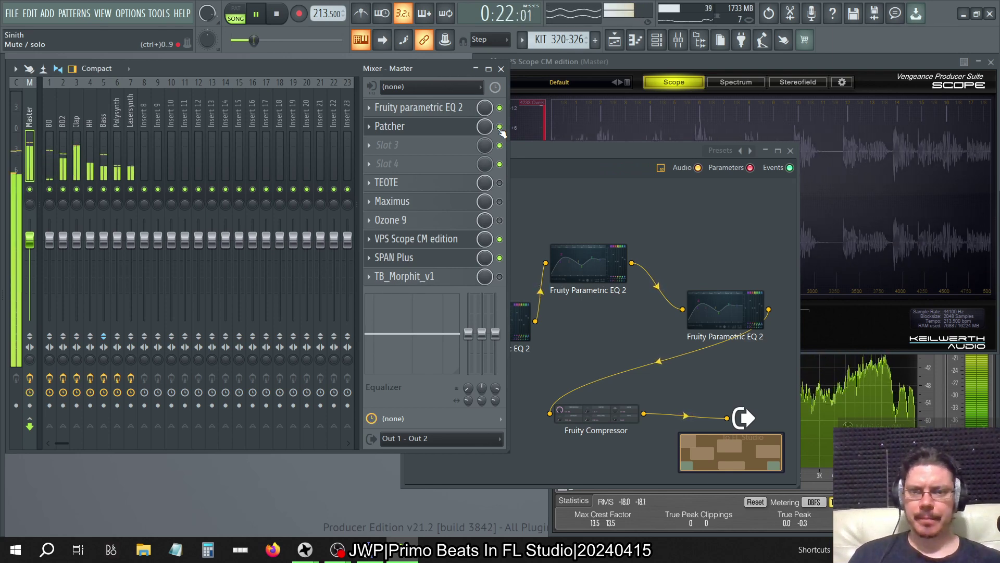
Move the third equalizer up and insert a fourth Fruity Parametric EQ 2 between it and the Fruity Compressor.
{"action": "left_click", "coordinate": [724, 310]}
{"action": "left_click_drag", "start_coordinate": [716, 330], "coordinate": [688, 257]}
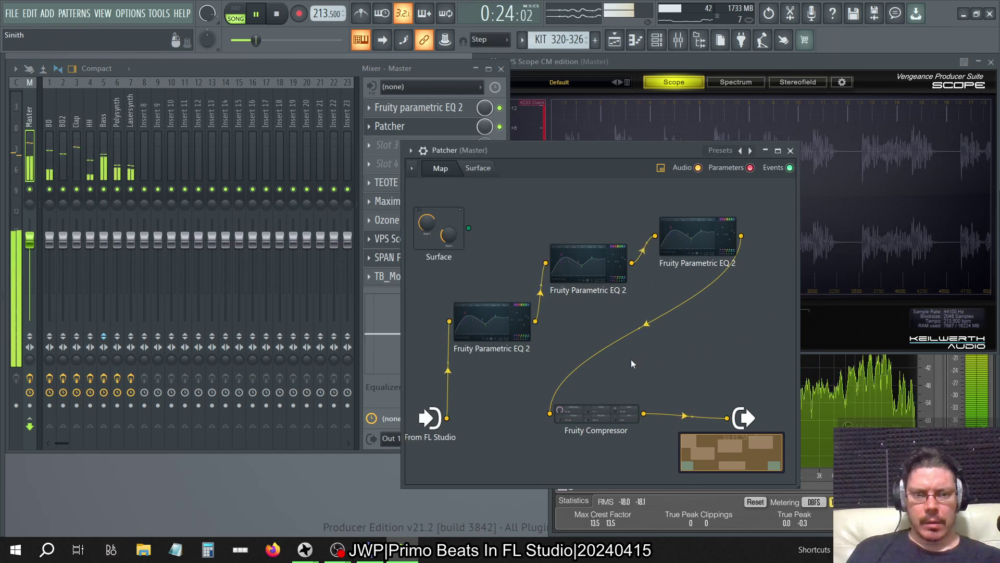
{"action": "right_click", "coordinate": [708, 328]}
{"action": "mouse_move", "coordinate": [745, 344]}
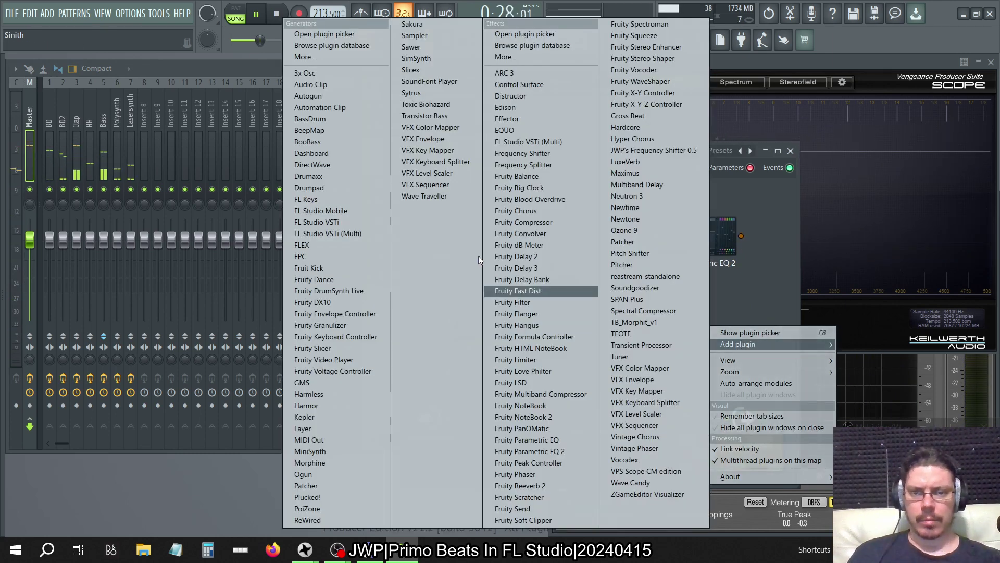
{"action": "left_click", "coordinate": [566, 451]}
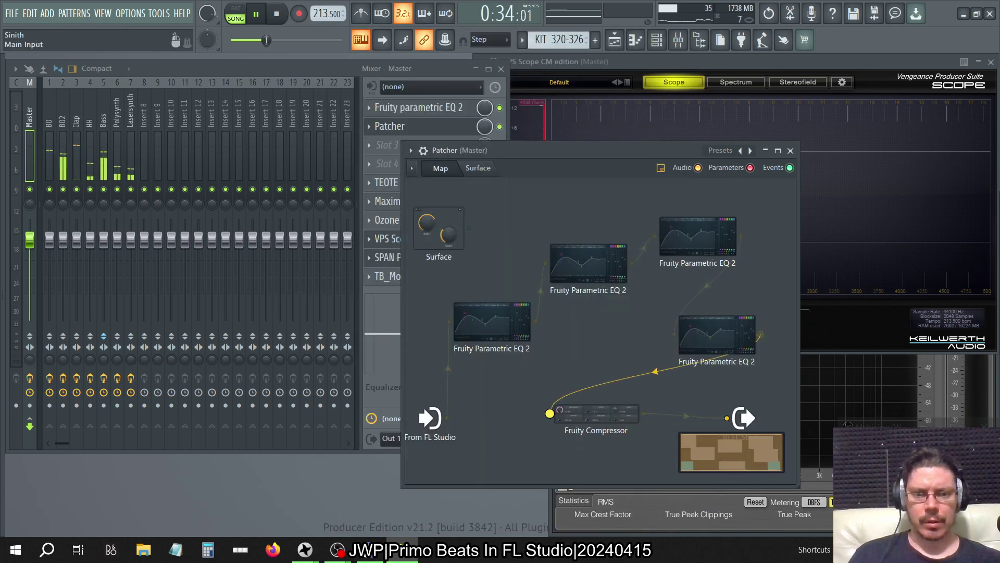
{"action": "left_click_drag", "start_coordinate": [549, 413], "coordinate": [553, 413]}
Raise the fourth equalizer's main level to +18 dB and rearrange the four equalizers in an arc on the map.
{"action": "double_click", "coordinate": [710, 331]}
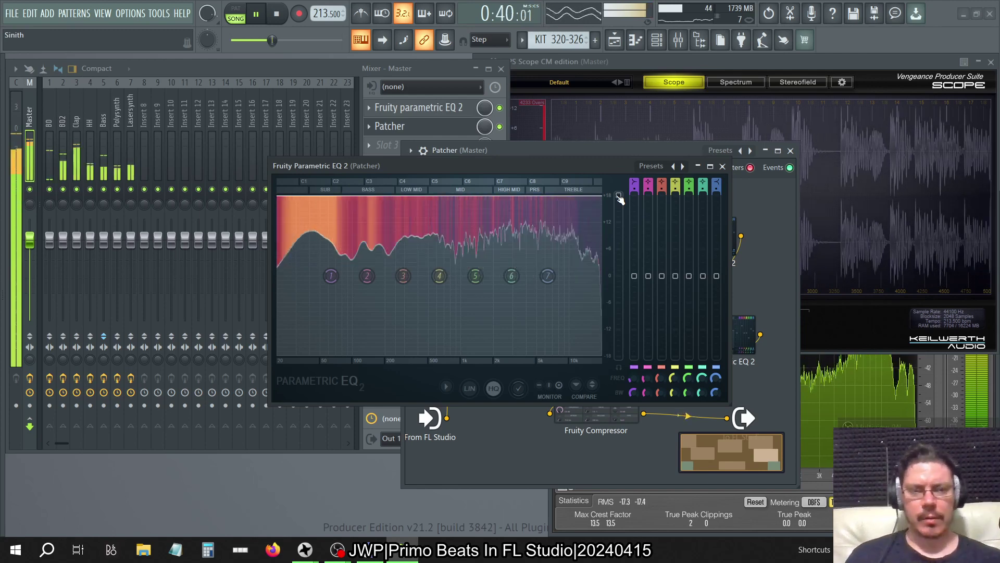
{"action": "left_click", "coordinate": [723, 166]}
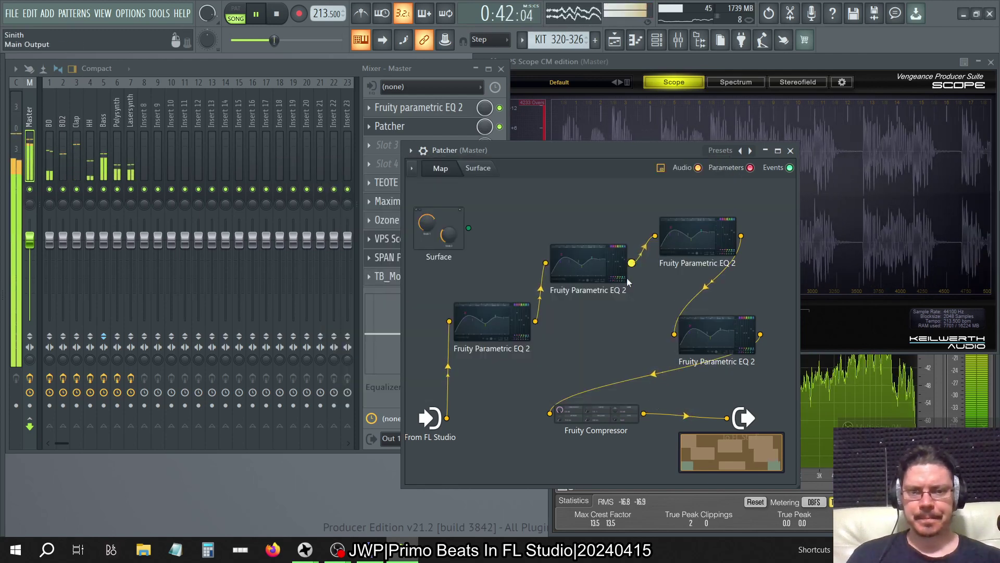
{"action": "left_click_drag", "start_coordinate": [623, 273], "coordinate": [579, 248]}
{"action": "left_click_drag", "start_coordinate": [516, 317], "coordinate": [479, 303]}
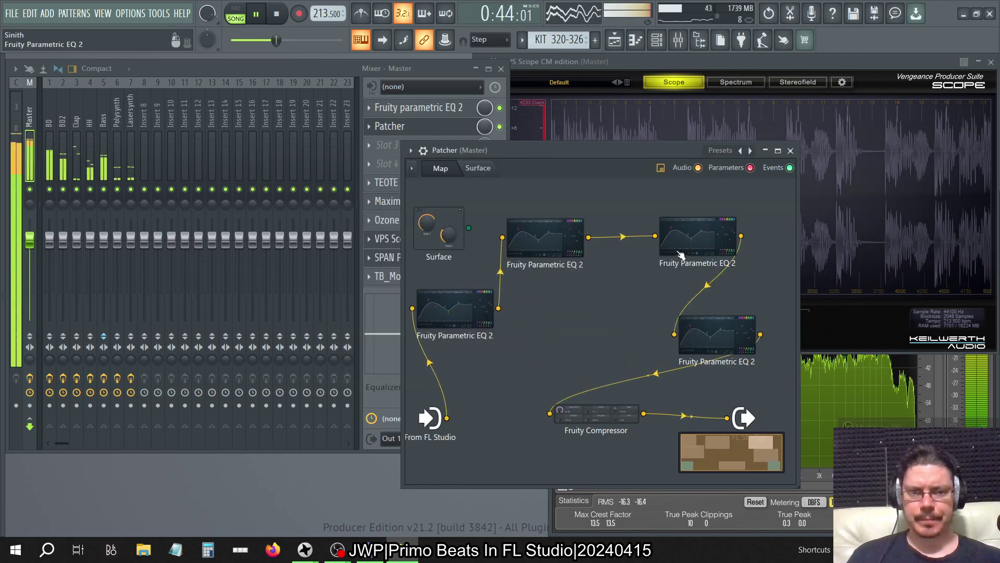
{"action": "left_click_drag", "start_coordinate": [709, 237], "coordinate": [665, 216]}
{"action": "left_click_drag", "start_coordinate": [728, 358], "coordinate": [754, 305]}
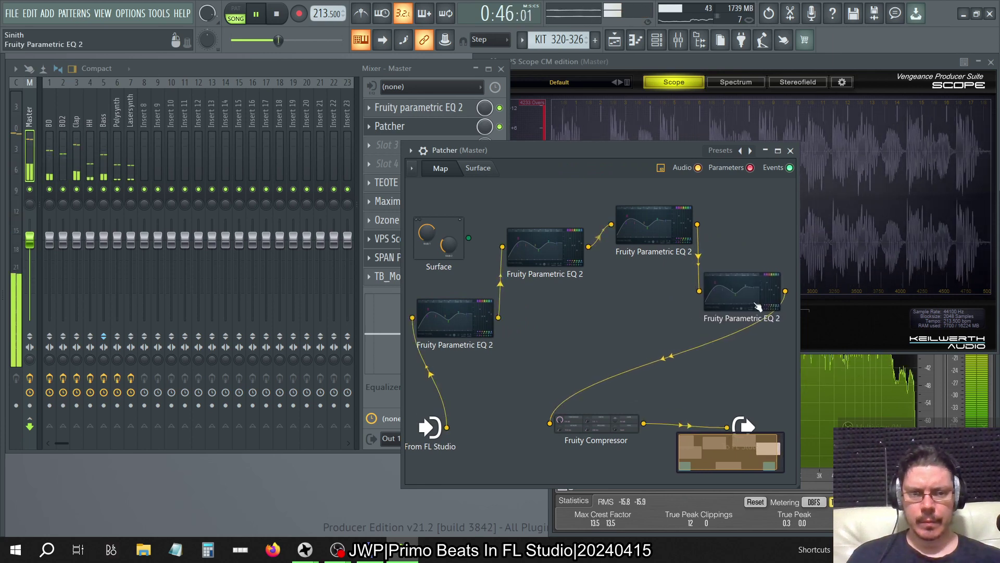
{"action": "right_click", "coordinate": [547, 369]}
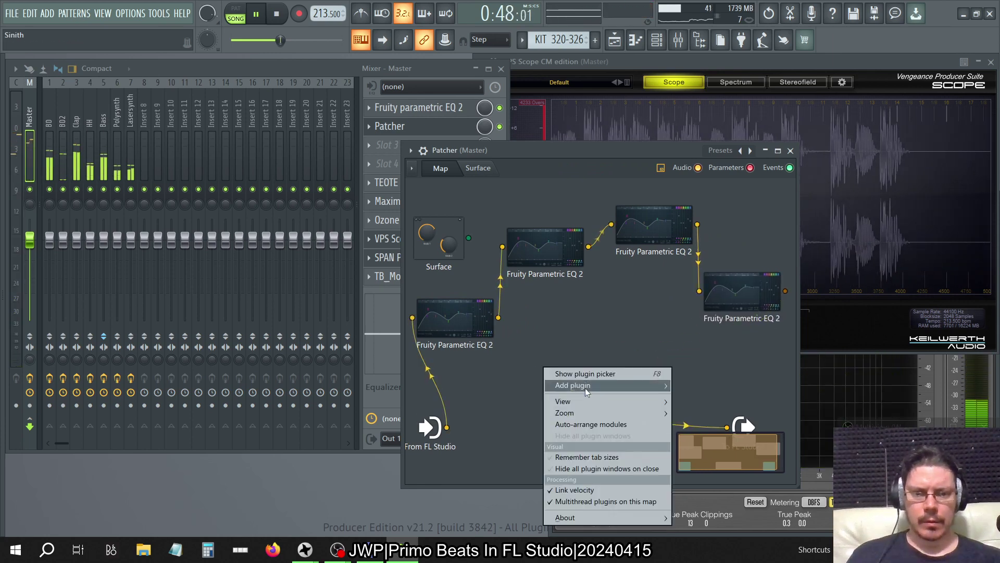
{"action": "mouse_move", "coordinate": [585, 385]}
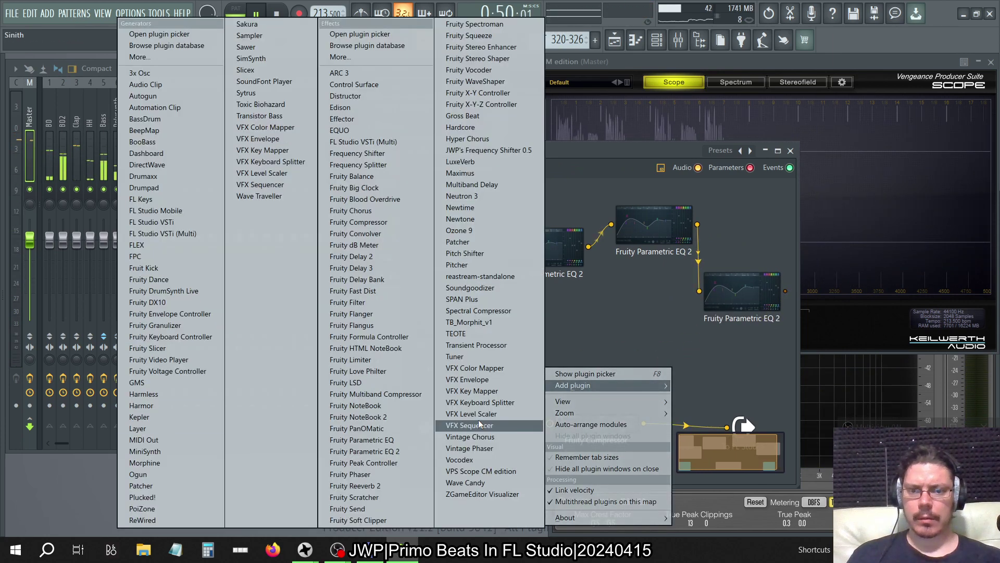
{"action": "left_click", "coordinate": [395, 462]}
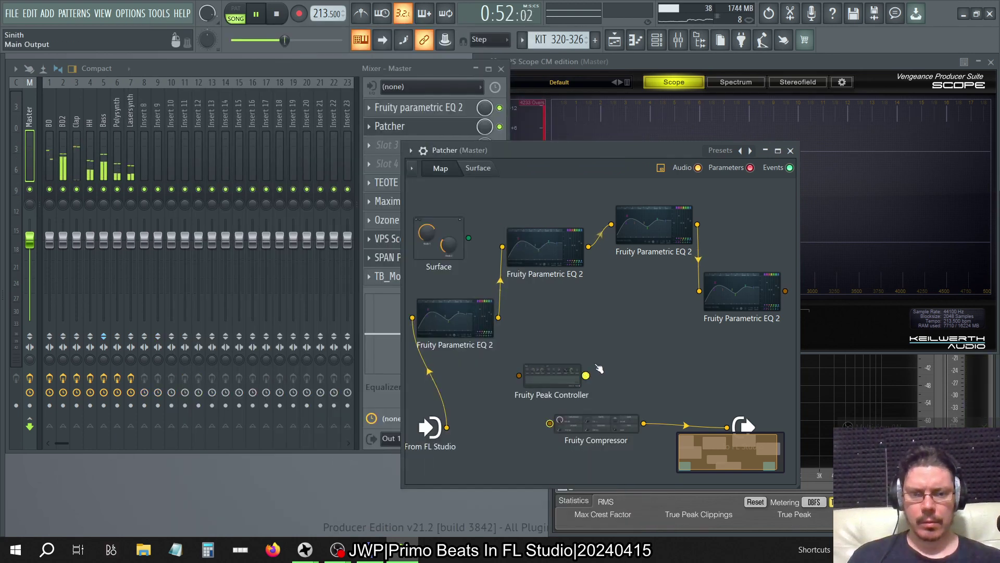
{"action": "right_click", "coordinate": [543, 387]}
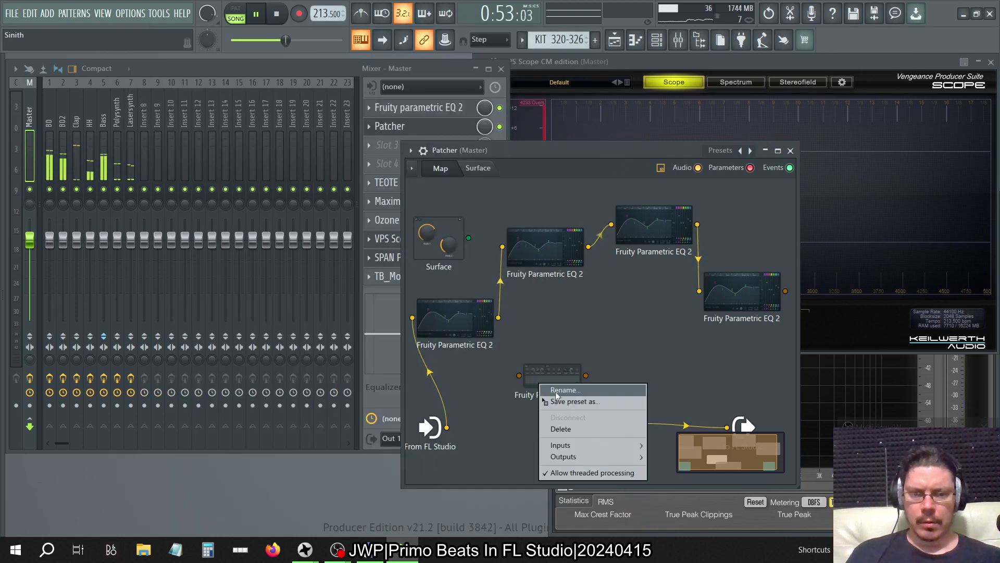
{"action": "left_click", "coordinate": [556, 432]}
Insert a fifth Fruity Parametric EQ 2 between the fourth equalizer and the Fruity Compressor, with its main level at +18 dB.
{"action": "right_click", "coordinate": [562, 380]}
{"action": "mouse_move", "coordinate": [600, 392]}
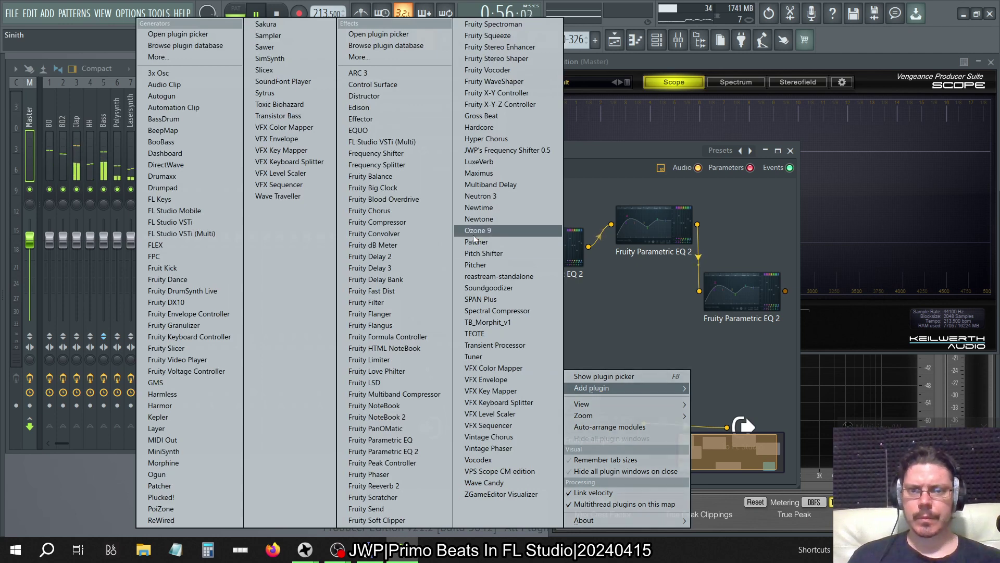
{"action": "left_click", "coordinate": [402, 451]}
{"action": "left_click_drag", "start_coordinate": [575, 363], "coordinate": [593, 310]}
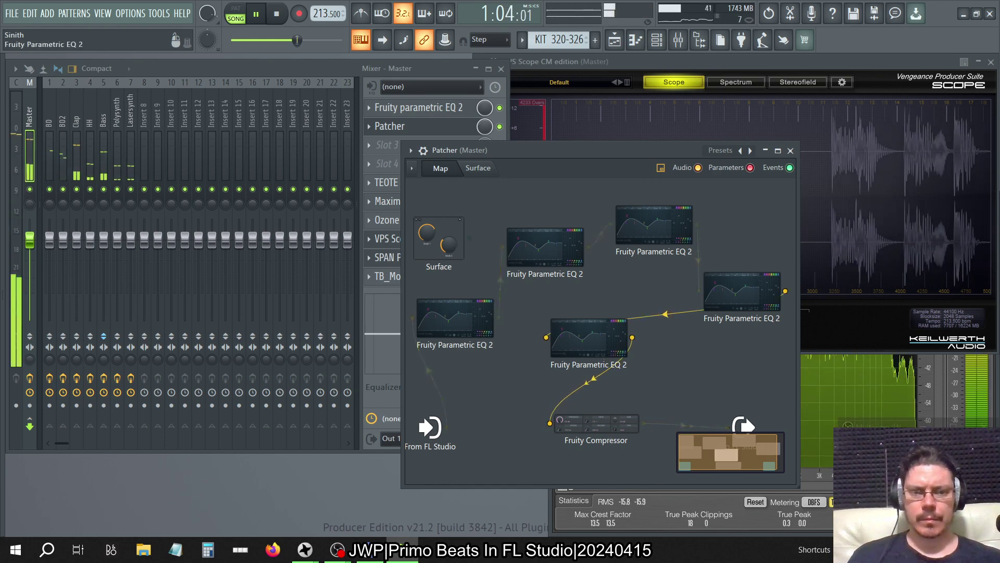
{"action": "double_click", "coordinate": [589, 339]}
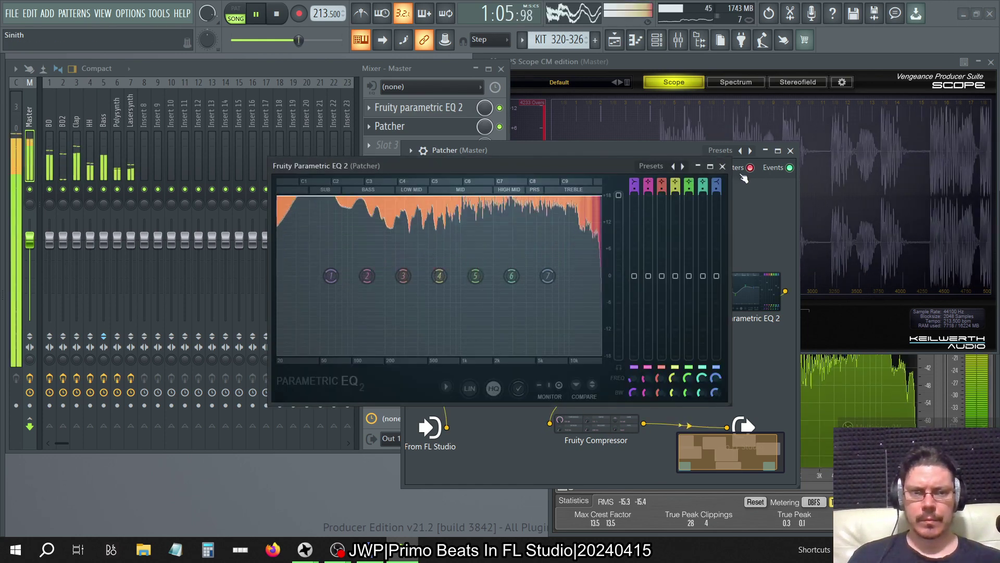
{"action": "left_click", "coordinate": [723, 166]}
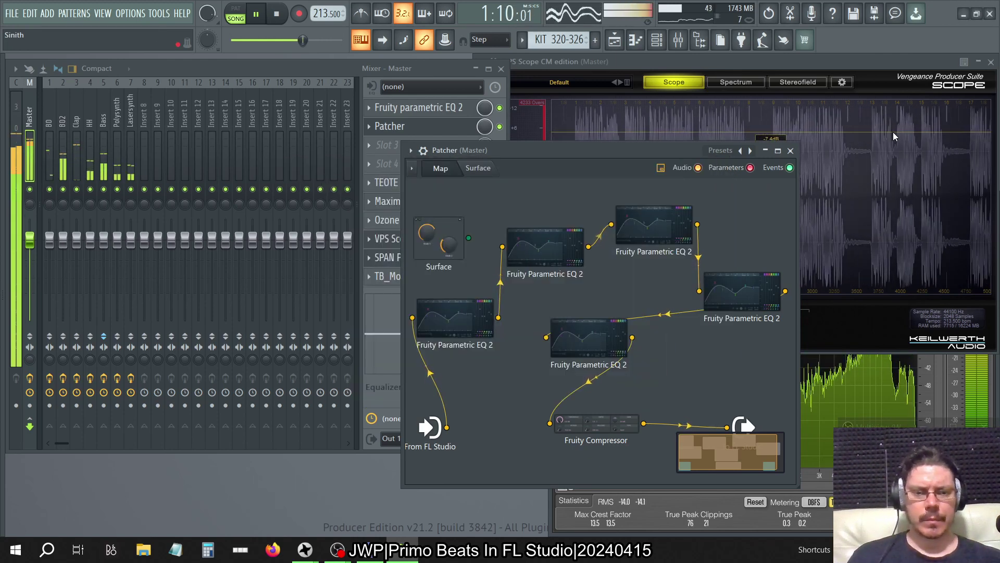
Review the Fruity Compressor's settings, and restart the Master's VPS Scope and SPAN Plus metering by switching both effects off and on.
{"action": "double_click", "coordinate": [596, 423]}
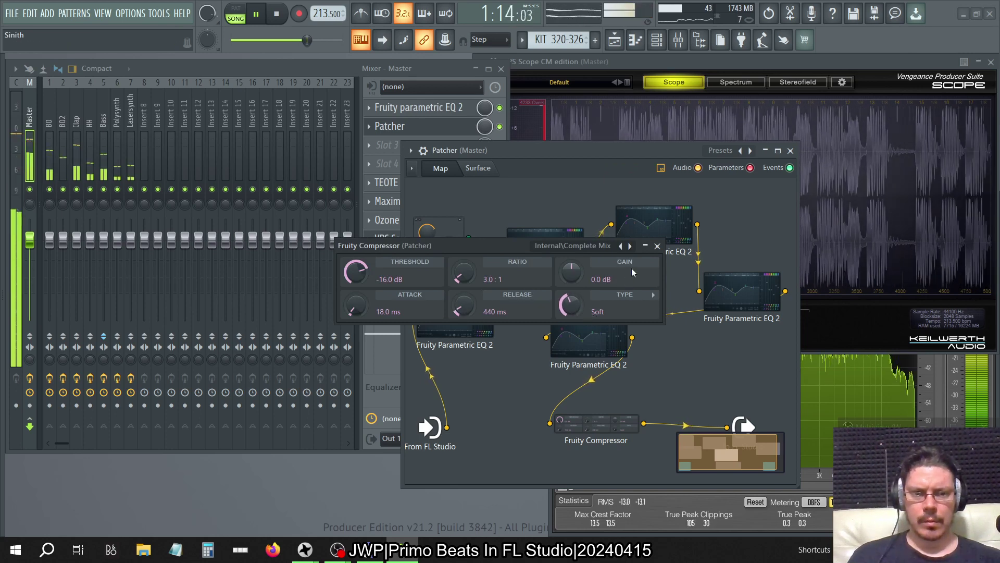
{"action": "left_click", "coordinate": [658, 245]}
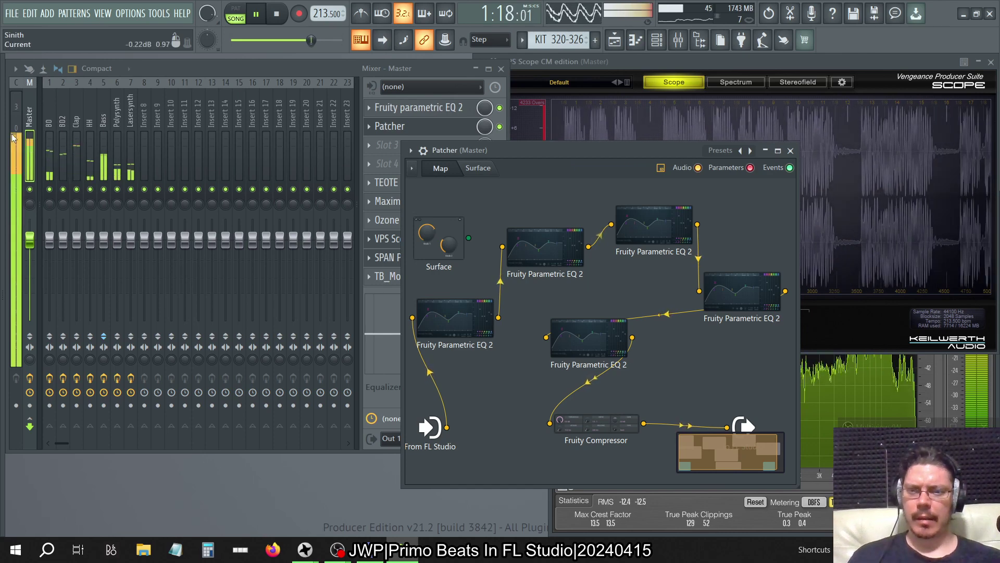
{"action": "left_click", "coordinate": [255, 65]}
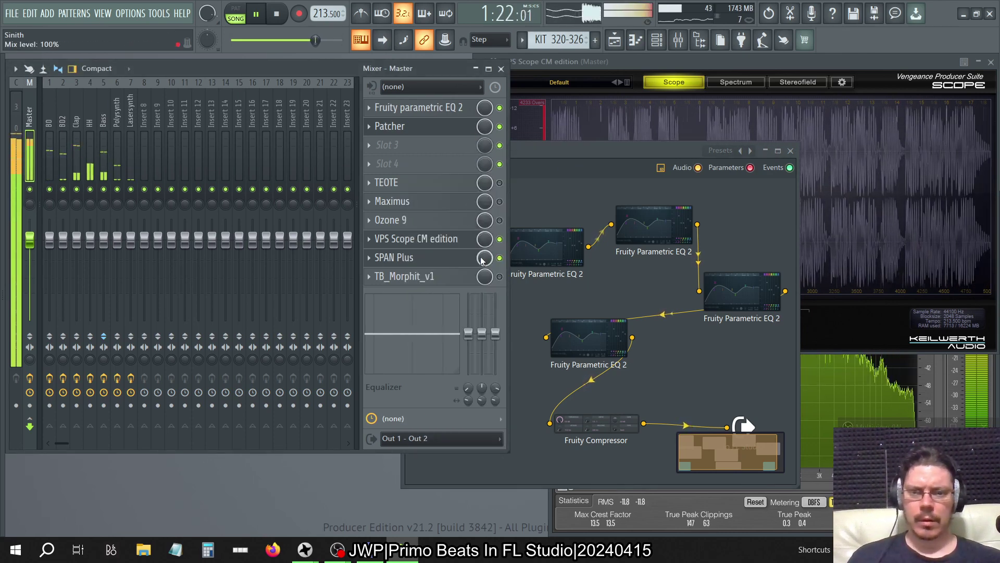
{"action": "left_click", "coordinate": [499, 239]}
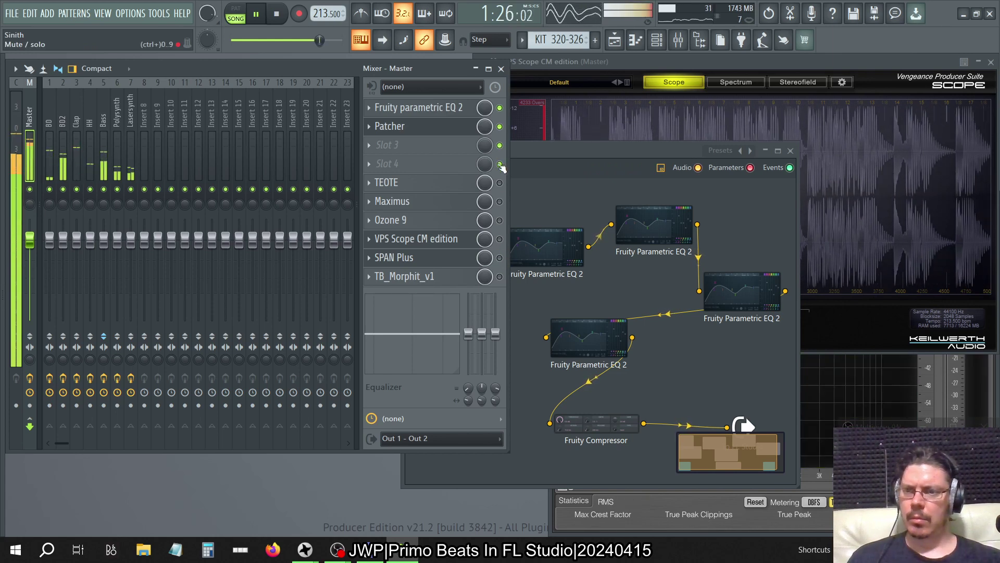
{"action": "left_click", "coordinate": [499, 239]}
{"action": "left_click", "coordinate": [500, 258]}
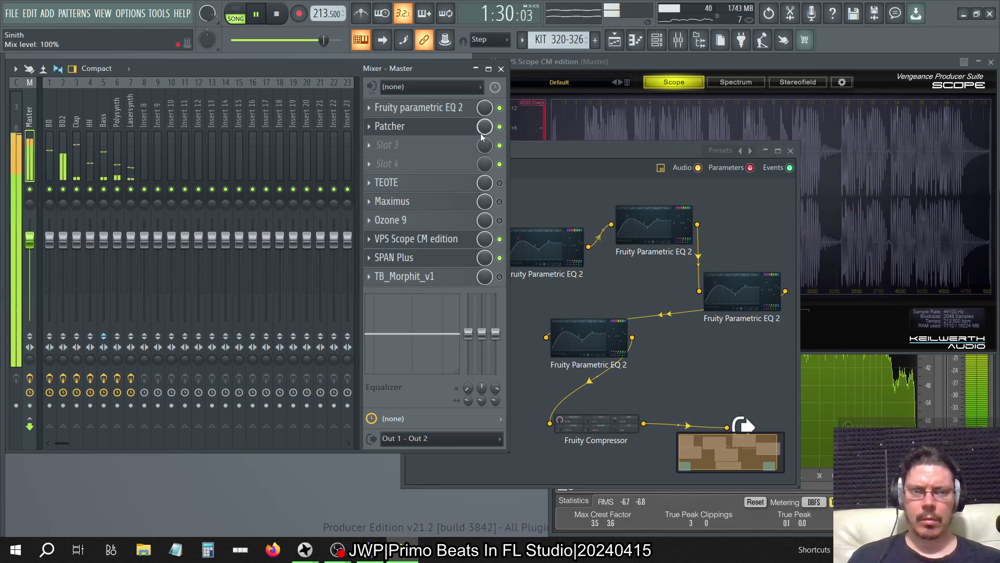
{"action": "left_click", "coordinate": [660, 67]}
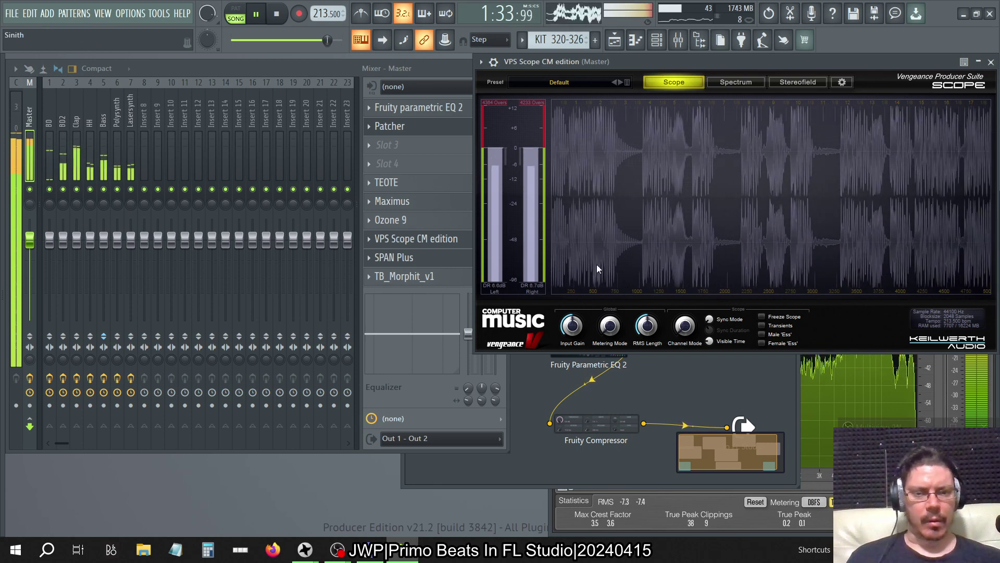
Insert a sixth Fruity Parametric EQ 2 at +18 dB main level before the Fruity Compressor and move the Patcher window aside.
{"action": "left_click_drag", "start_coordinate": [550, 423], "coordinate": [534, 407]}
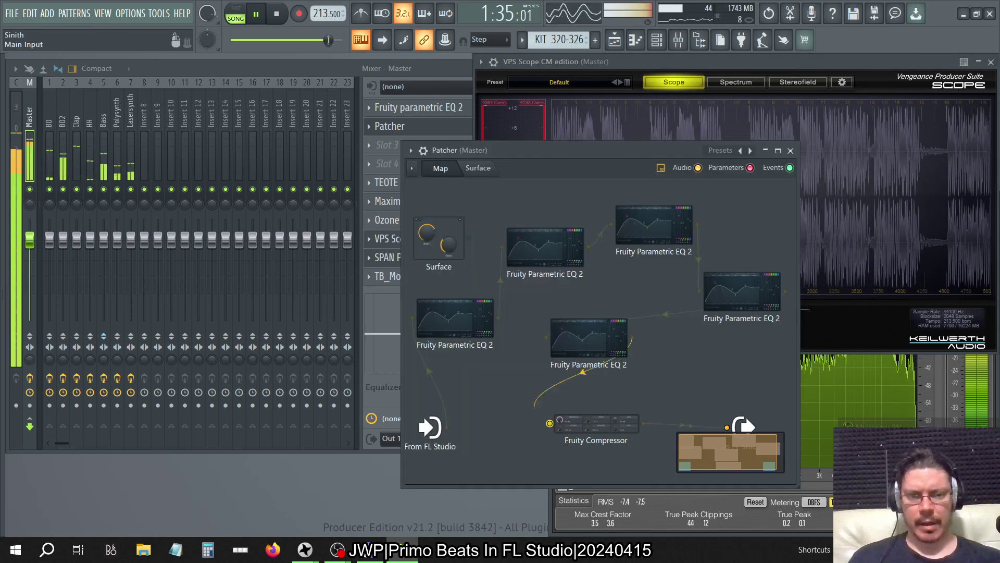
{"action": "right_click", "coordinate": [662, 373]}
{"action": "mouse_move", "coordinate": [674, 388]}
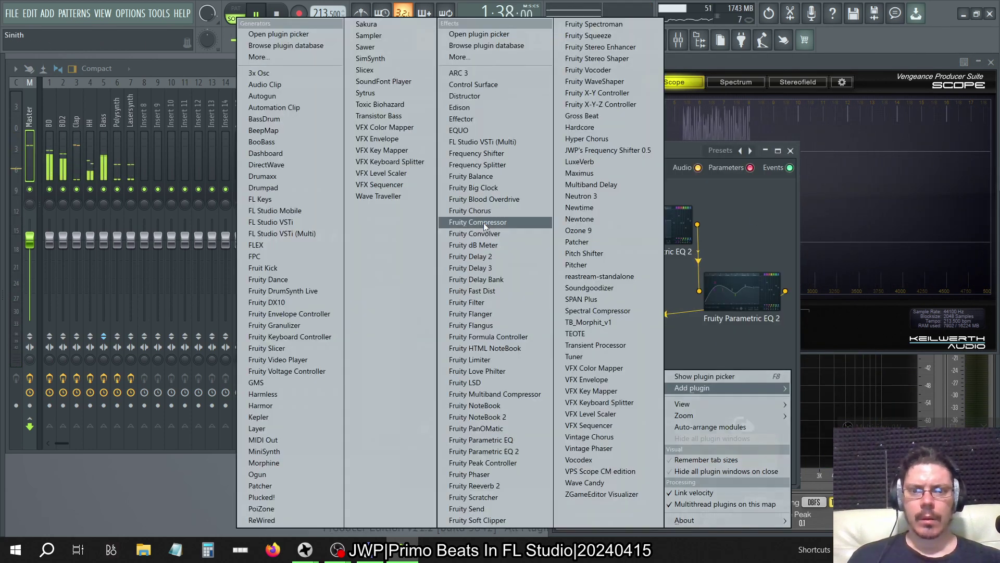
{"action": "left_click", "coordinate": [523, 451]}
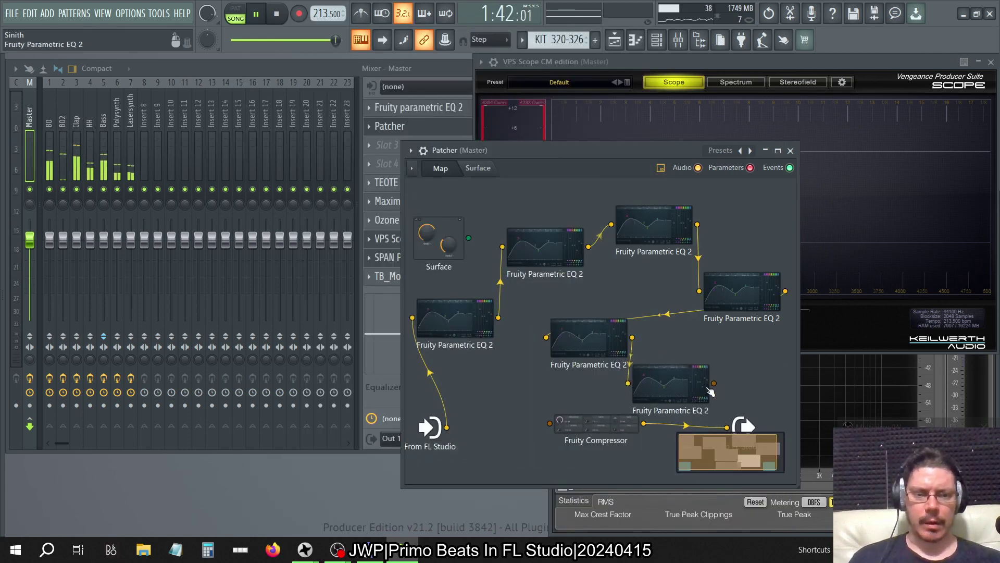
{"action": "left_click_drag", "start_coordinate": [549, 423], "coordinate": [550, 423]}
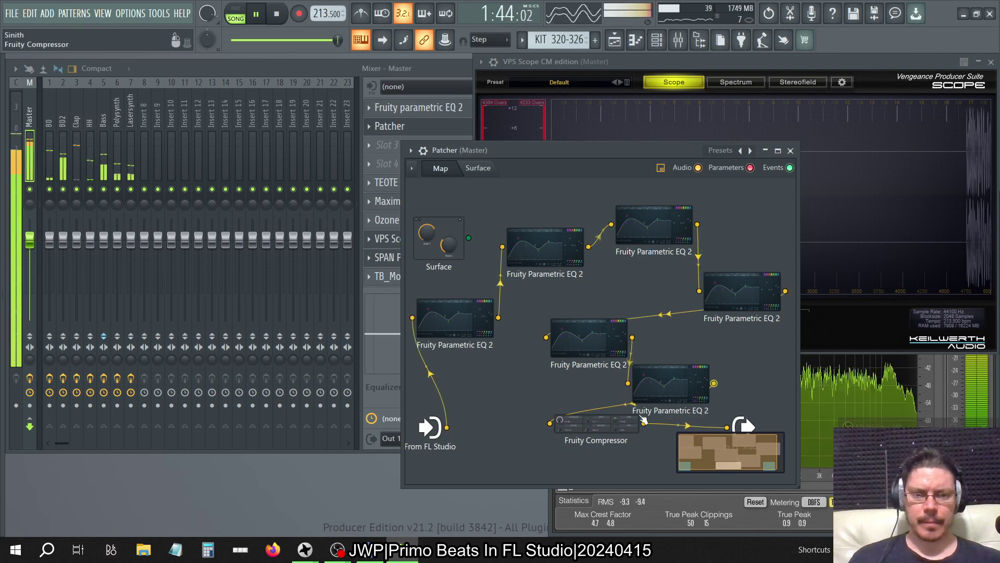
{"action": "left_click", "coordinate": [671, 379]}
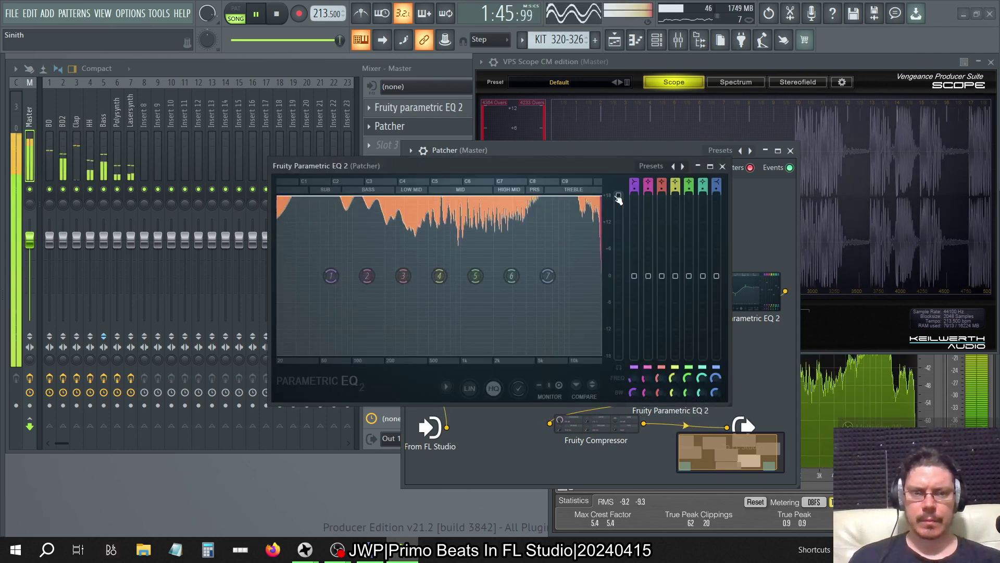
{"action": "left_click", "coordinate": [722, 166]}
{"action": "left_click_drag", "start_coordinate": [645, 153], "coordinate": [564, 130]}
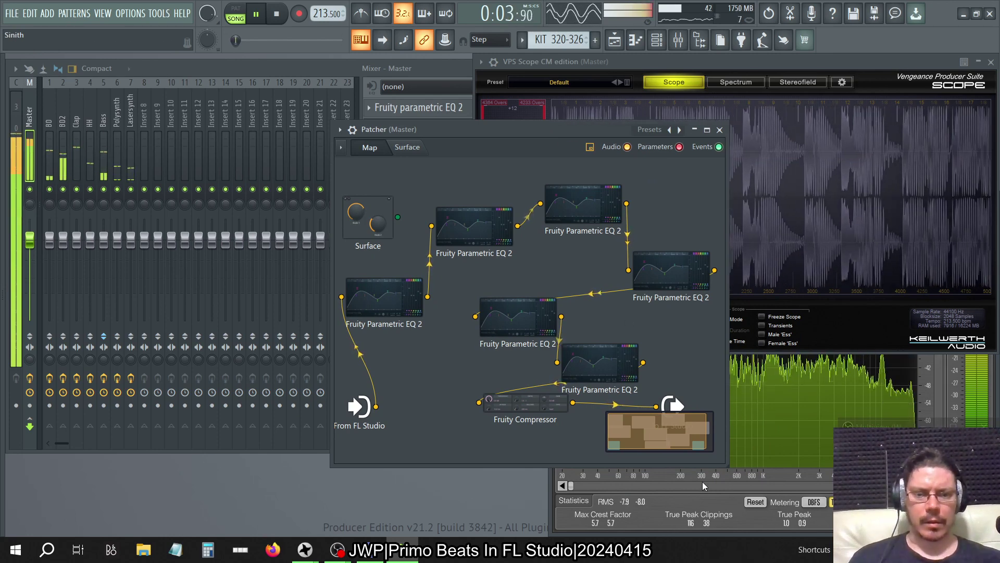
Check the spectrum in SPAN Plus, switch on the Master's TB_Morphit_v1 with its gain lowered to -9.0 dB, and stop playback.
{"action": "left_click", "coordinate": [572, 499]}
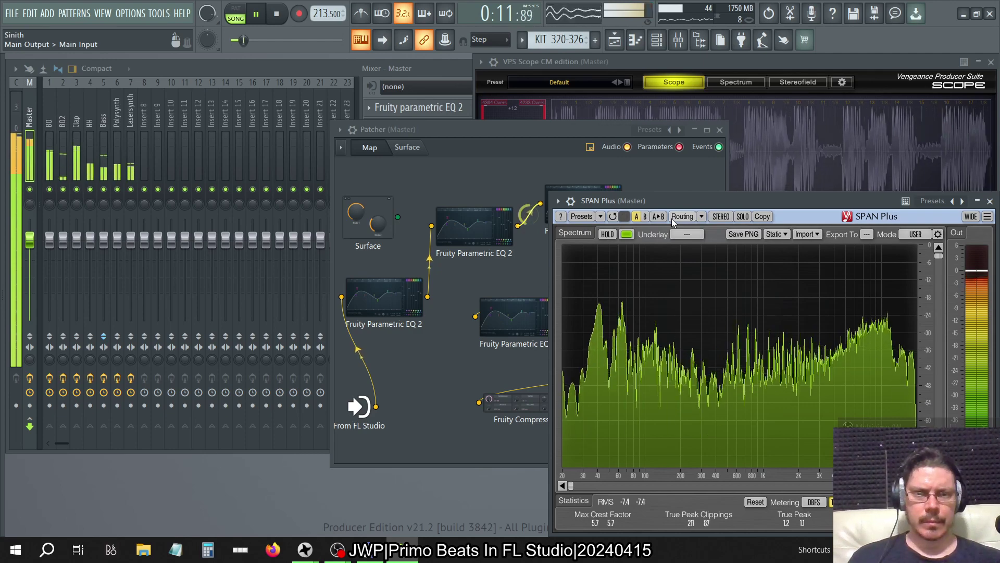
{"action": "left_click", "coordinate": [438, 68]}
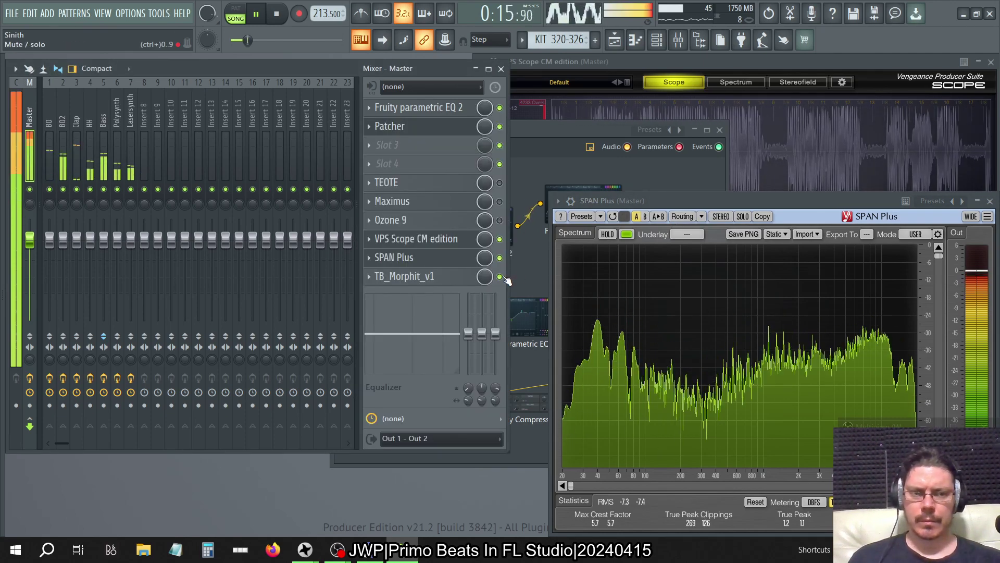
{"action": "left_click", "coordinate": [422, 278]}
{"action": "left_click_drag", "start_coordinate": [491, 428], "coordinate": [491, 459]}
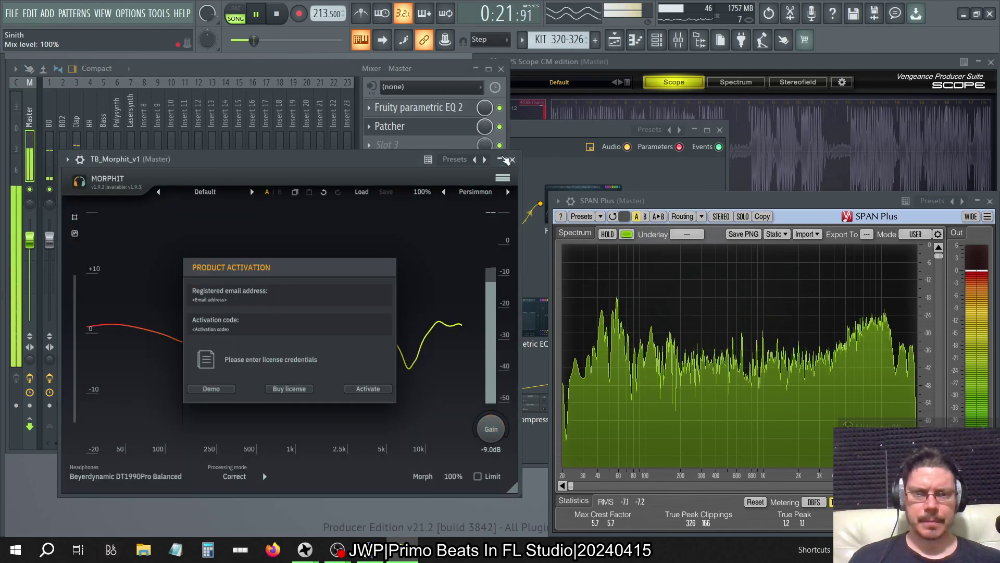
{"action": "left_click", "coordinate": [513, 160]}
{"action": "left_click", "coordinate": [277, 15]}
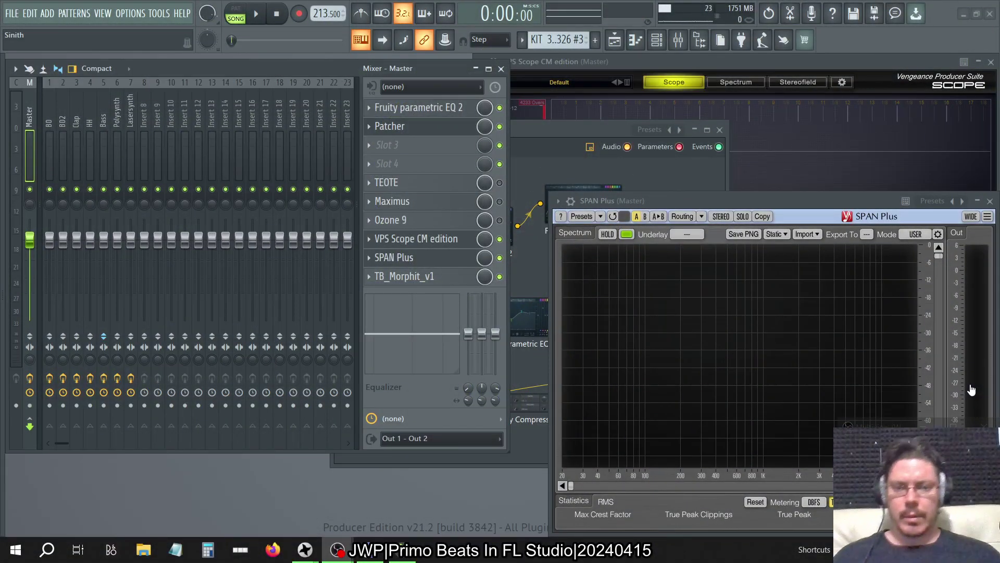
{"action": "key", "text": "alt+Tab"}
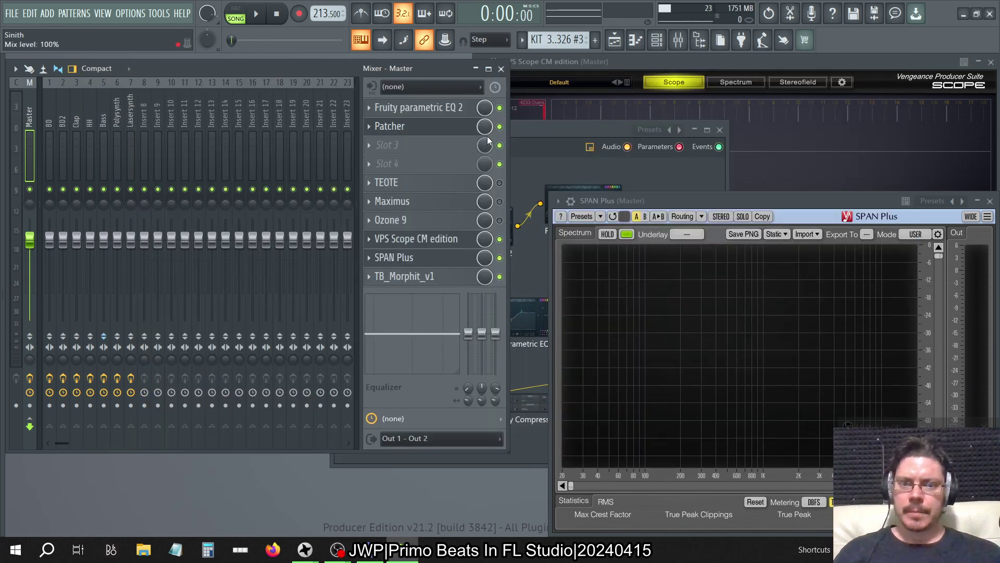
{"action": "left_click", "coordinate": [546, 173]}
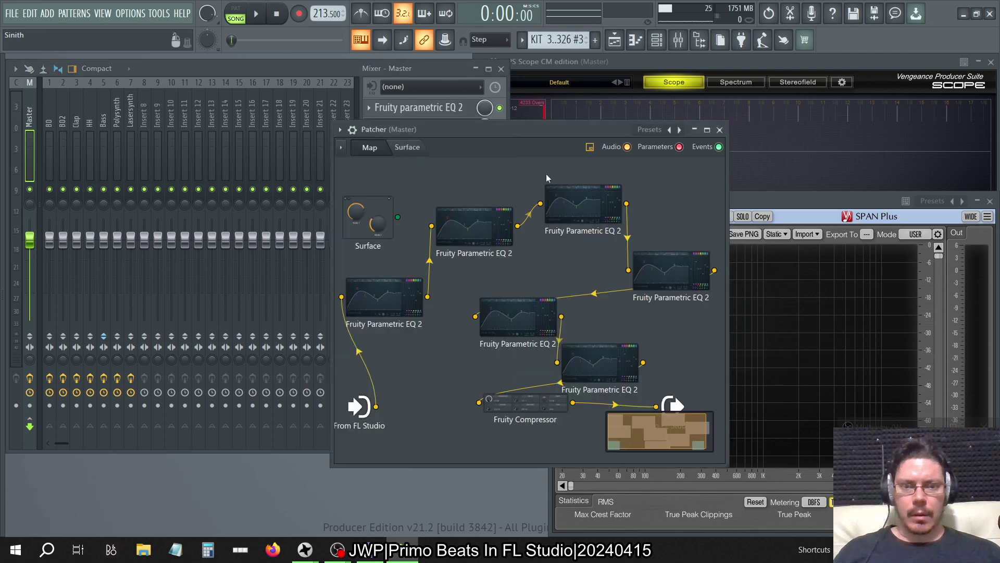
{"action": "right_click", "coordinate": [471, 245]}
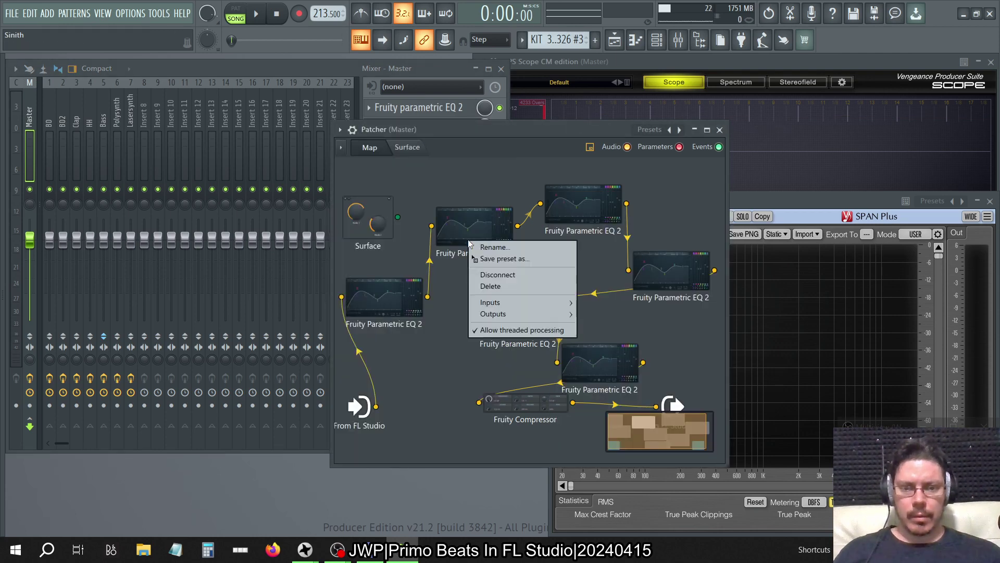
{"action": "left_click", "coordinate": [476, 199]}
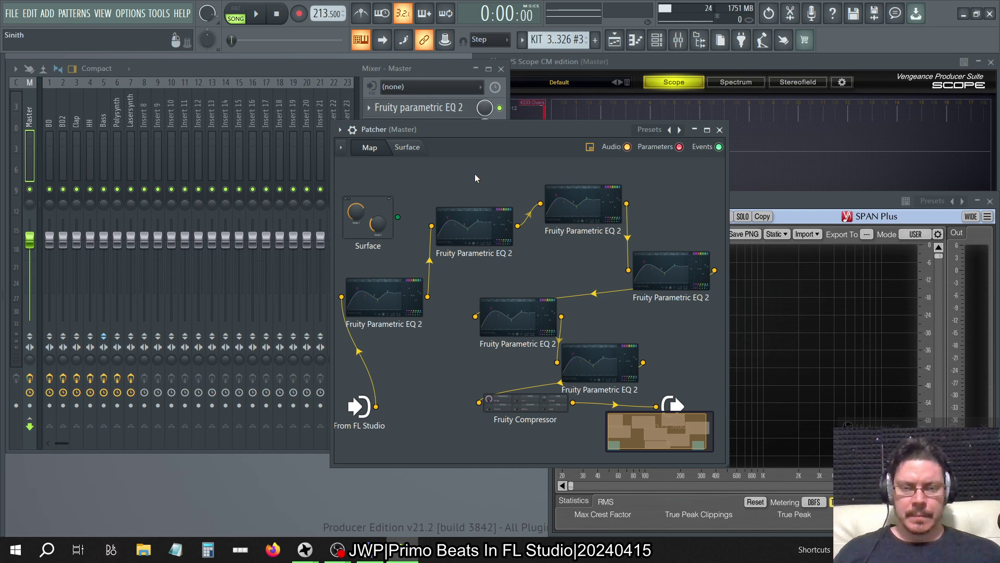
Bypass Patcher on the Master and play the song without it.
{"action": "left_click", "coordinate": [435, 76]}
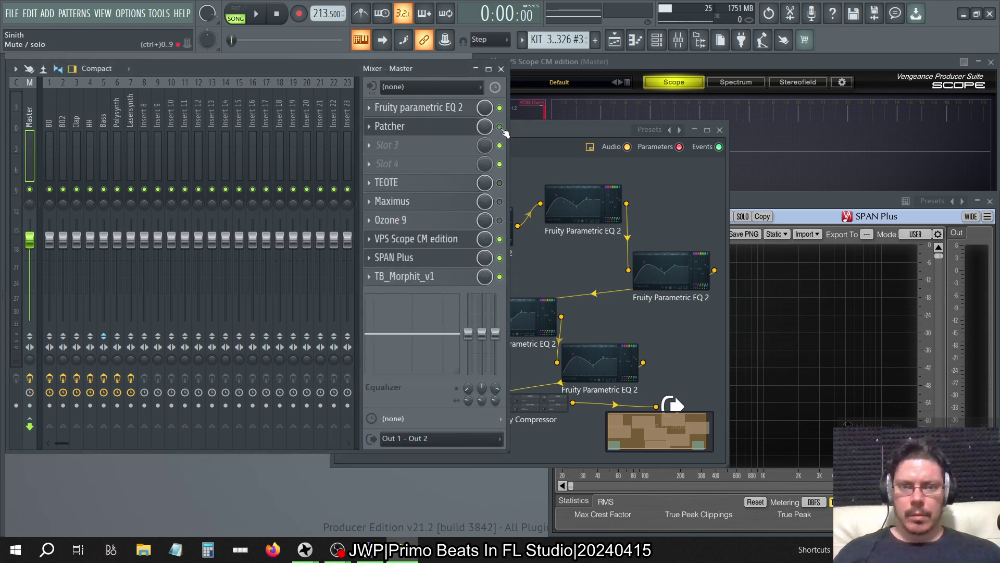
{"action": "left_click", "coordinate": [499, 127]}
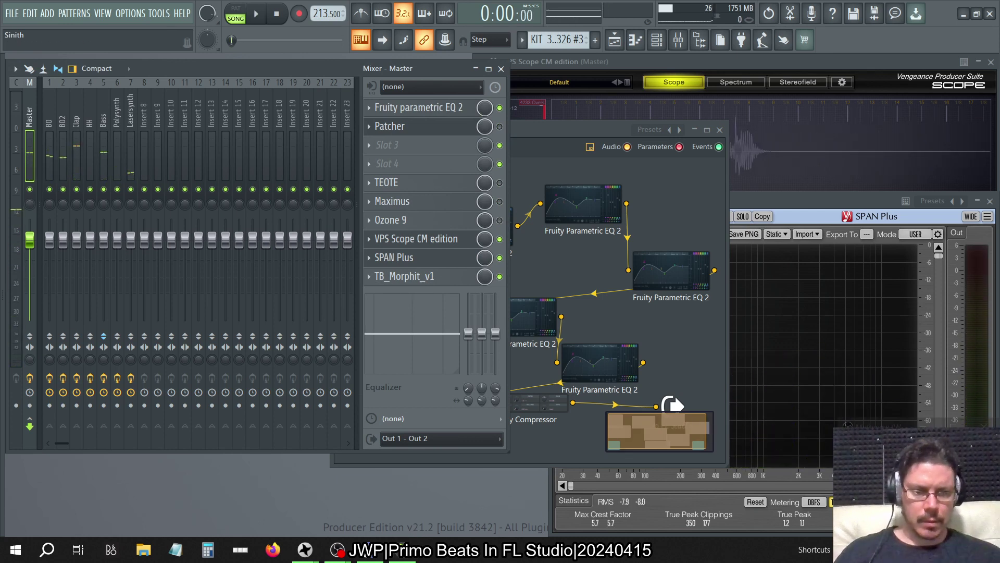
{"action": "left_click", "coordinate": [256, 15]}
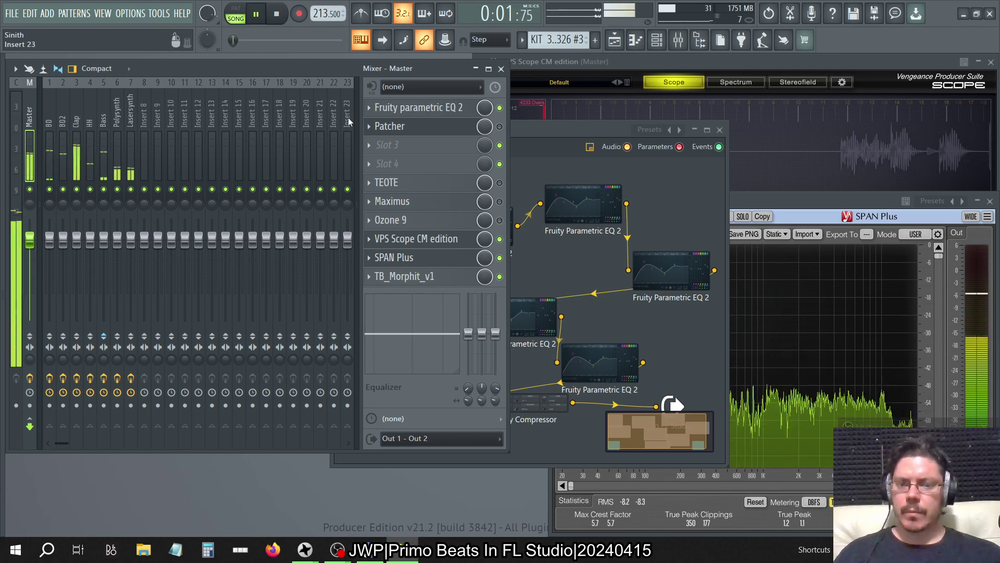
Review TB_Morphit_v1's gain, switch that effect off, and check the levels in VPS Scope before stopping playback.
{"action": "left_click", "coordinate": [411, 277]}
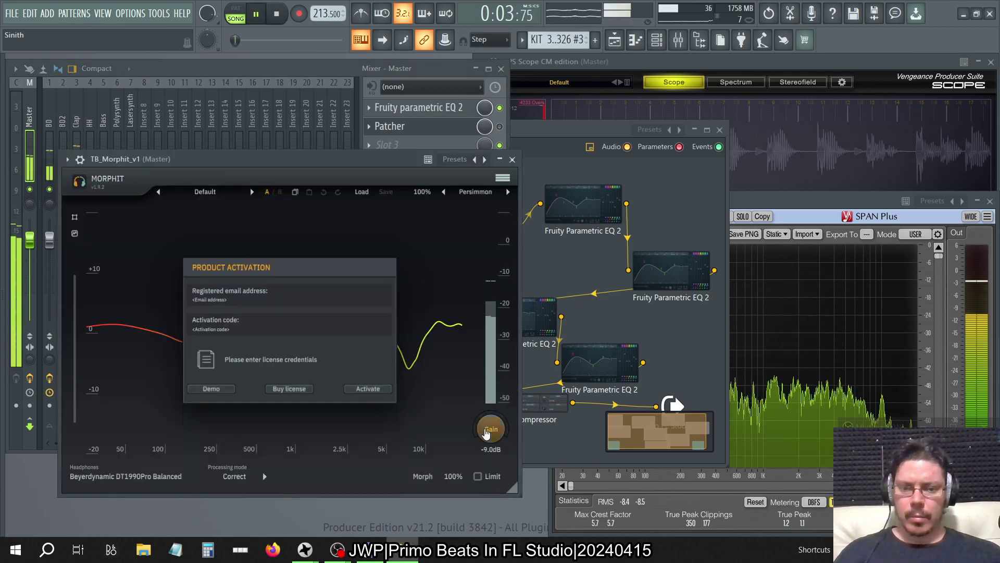
{"action": "left_click", "coordinate": [512, 160]}
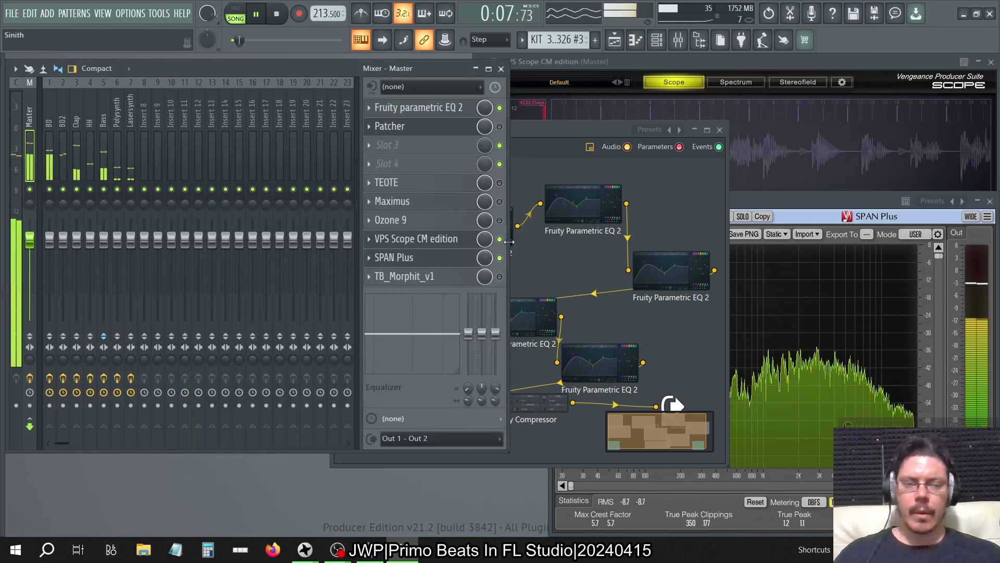
{"action": "left_click", "coordinate": [845, 79]}
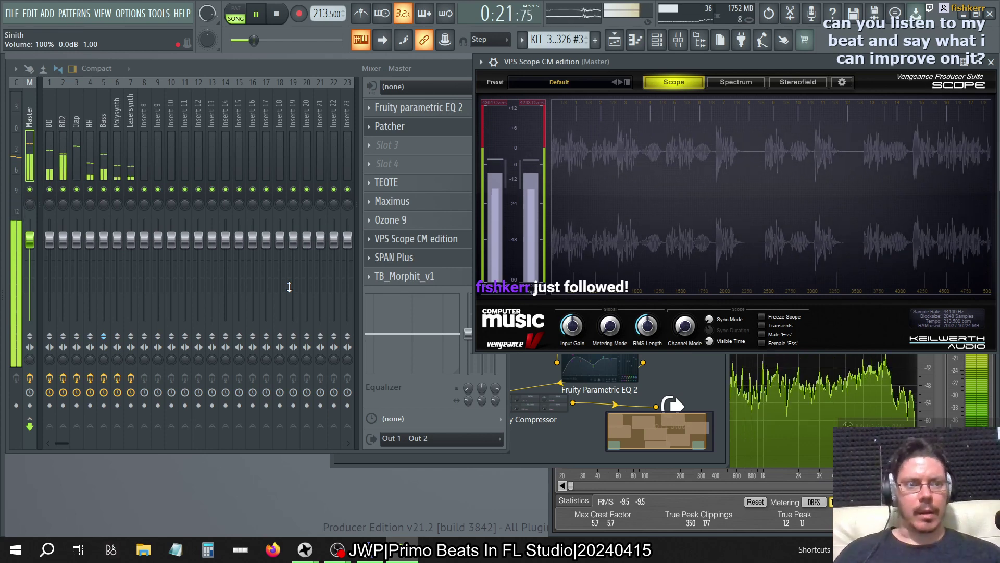
{"action": "key", "text": "space"}
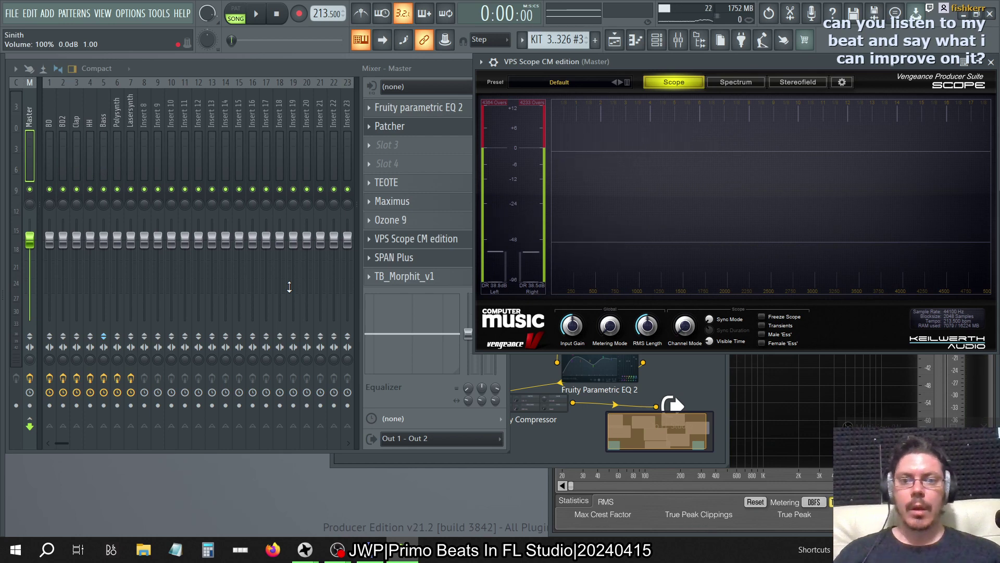
Switch Patcher back on for the Master, play the song through it, and stop playback with the Patcher map in front.
{"action": "left_click", "coordinate": [82, 121]}
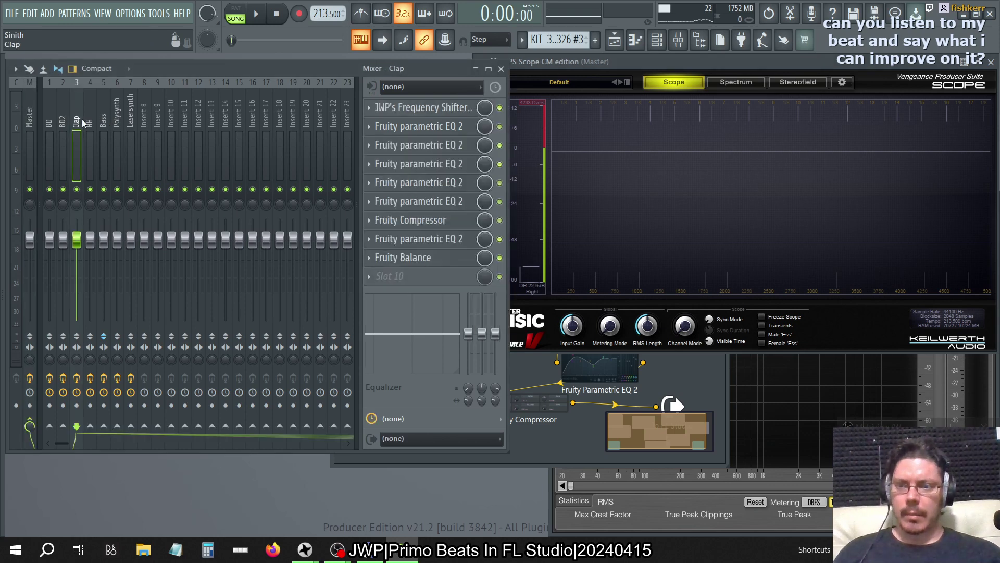
{"action": "left_click", "coordinate": [31, 120]}
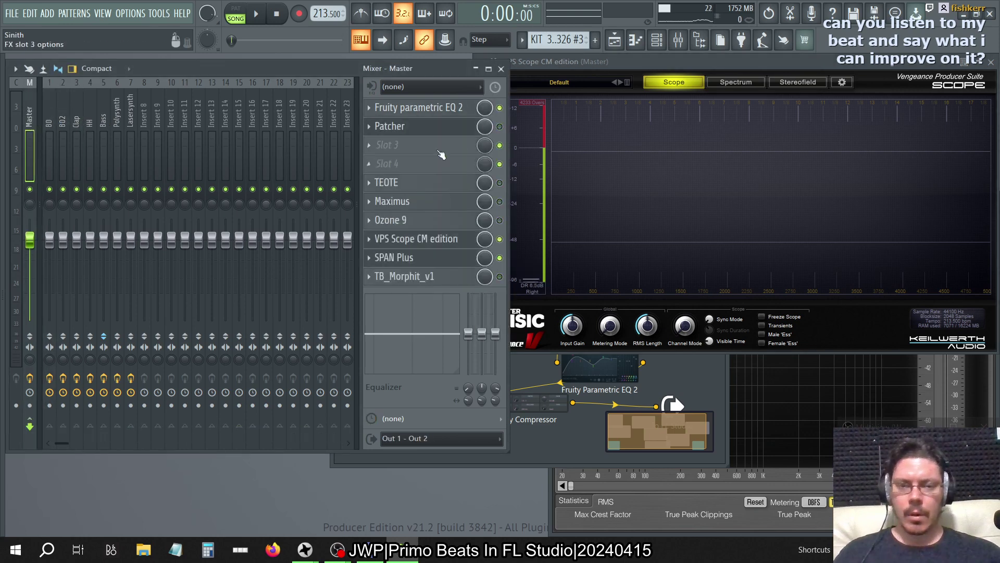
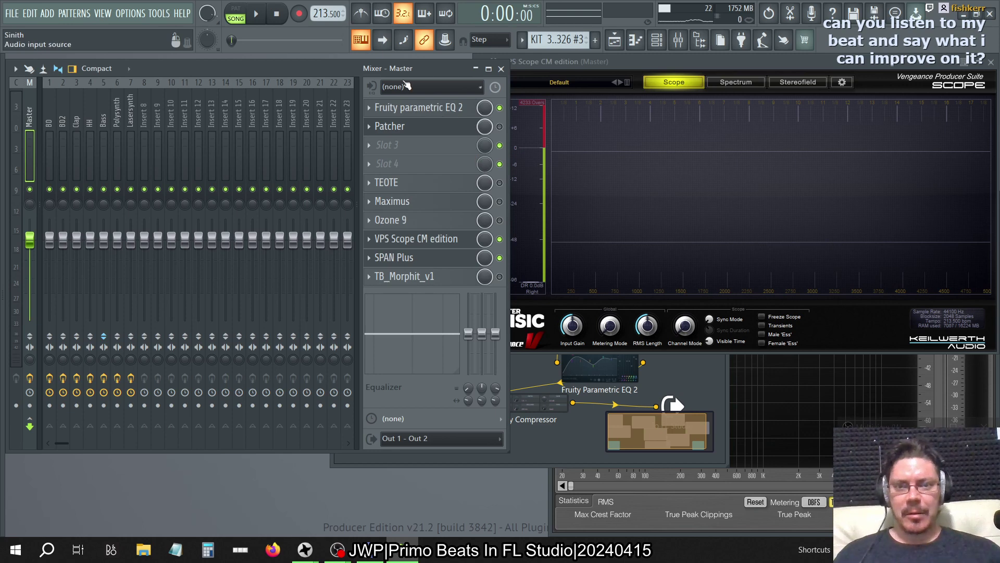
{"action": "left_click", "coordinate": [500, 127]}
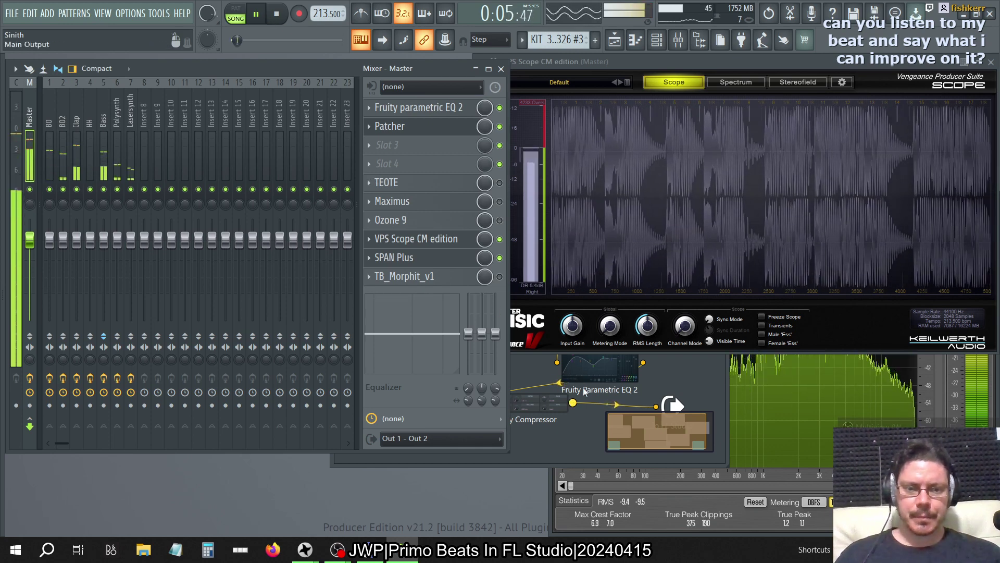
{"action": "left_click", "coordinate": [692, 361]}
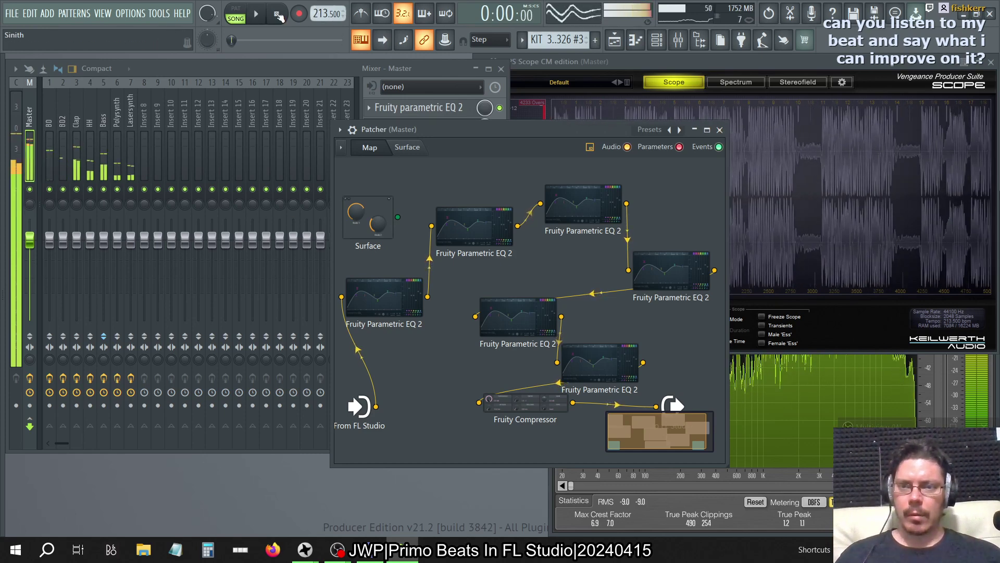
{"action": "key", "text": "space"}
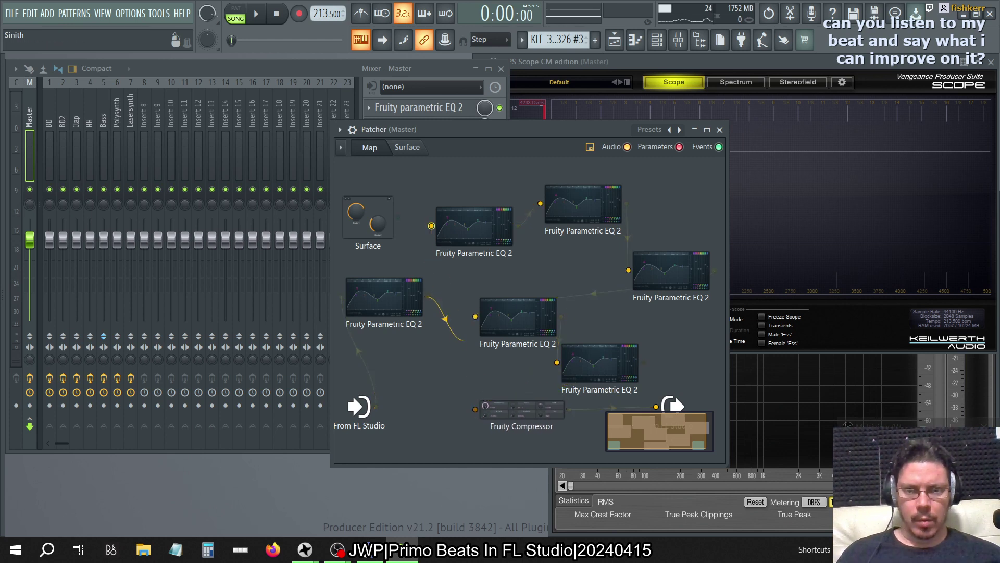
Reroute the Patcher chain so only the first two parametric EQs feed the Fruity Compressor, and start playback.
{"action": "double_click", "coordinate": [391, 298]}
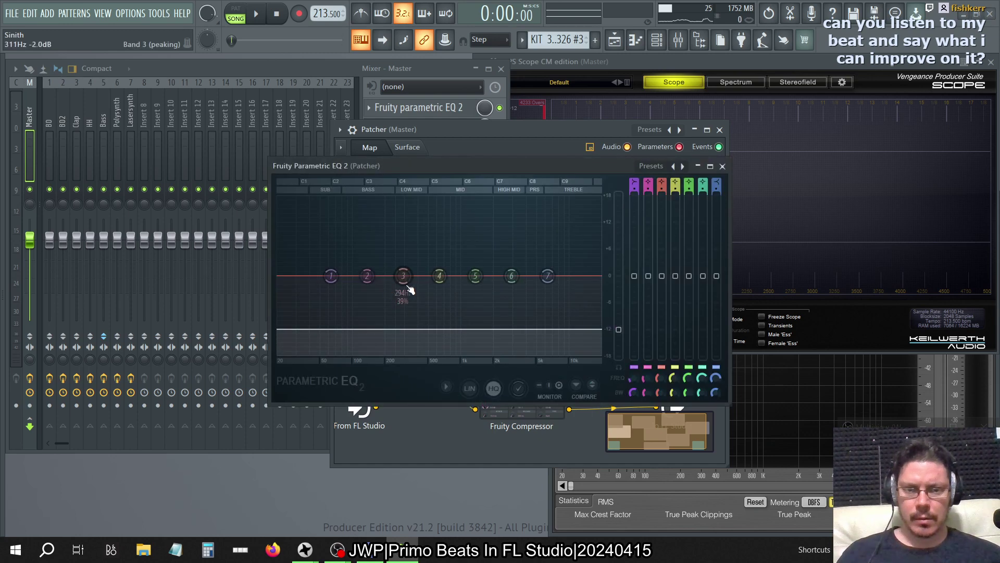
{"action": "left_click", "coordinate": [722, 167]}
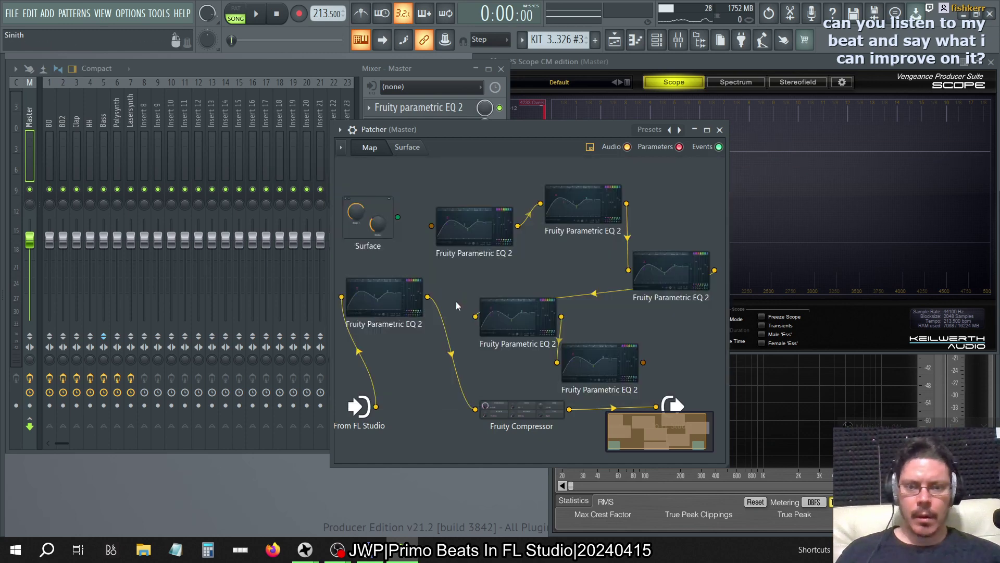
{"action": "left_click", "coordinate": [257, 15]}
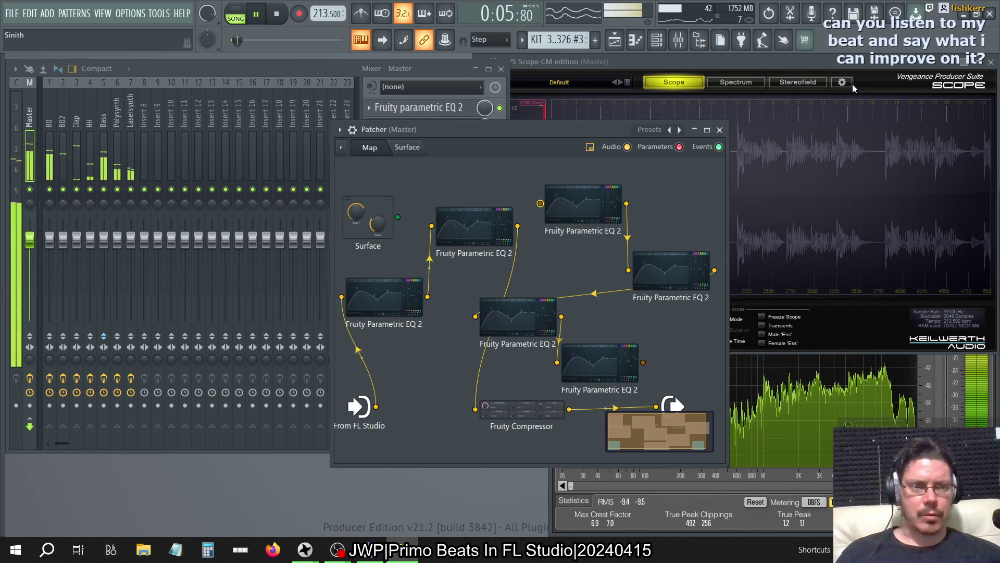
Check the levels in VPS Scope, then compare the playing song with Patcher bypassed and switched back on.
{"action": "left_click", "coordinate": [848, 68]}
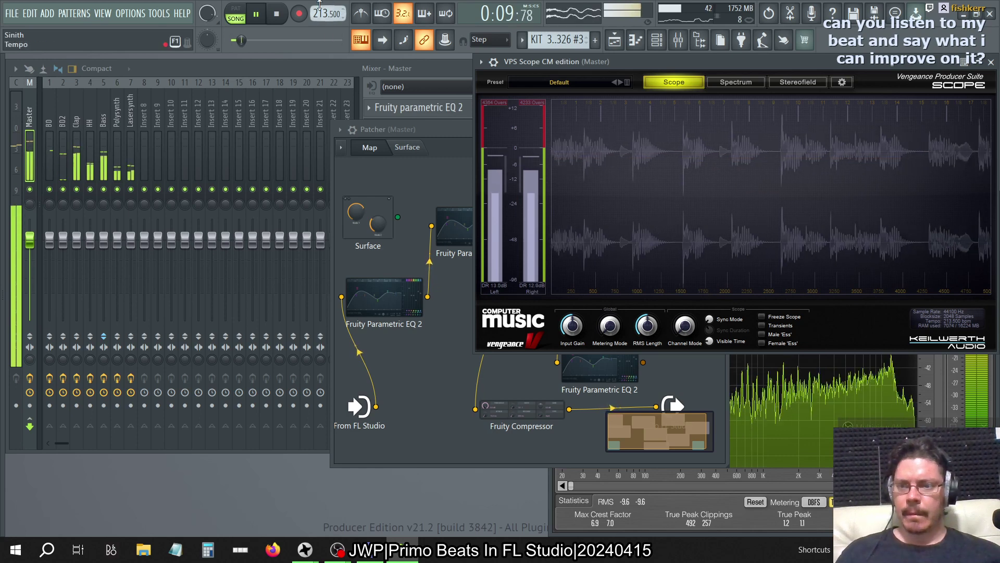
{"action": "left_click", "coordinate": [277, 16]}
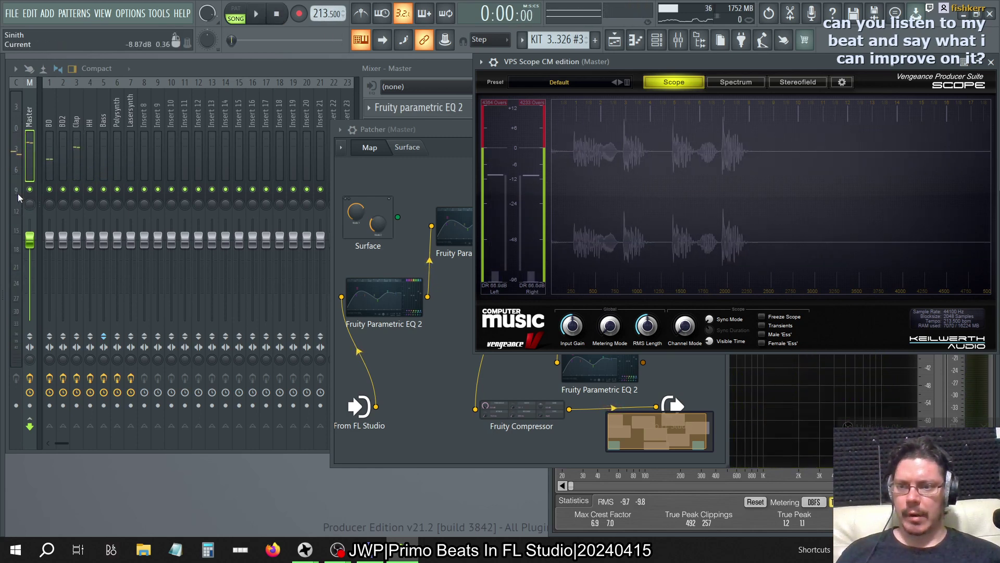
{"action": "left_click", "coordinate": [448, 67]}
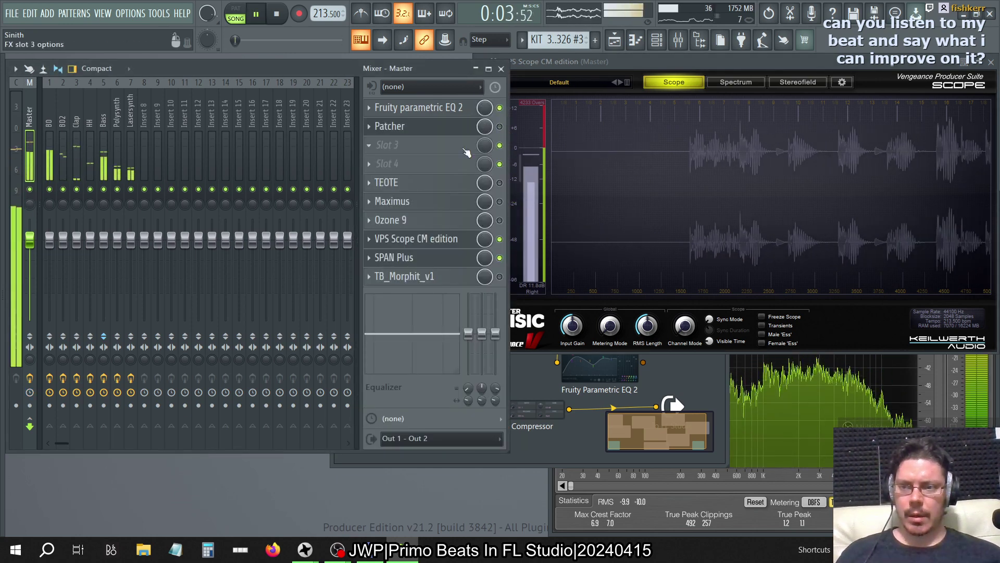
{"action": "left_click", "coordinate": [499, 127]}
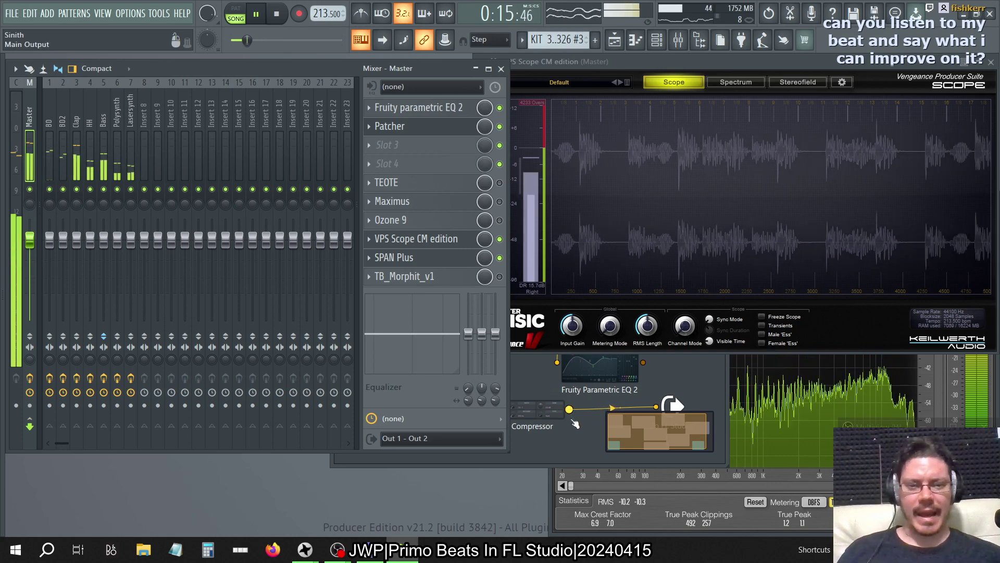
Extend the chain through the third and fifth EQs into the Fruity Compressor, skipping the fourth, and check each version in VPS Scope.
{"action": "left_click", "coordinate": [578, 433]}
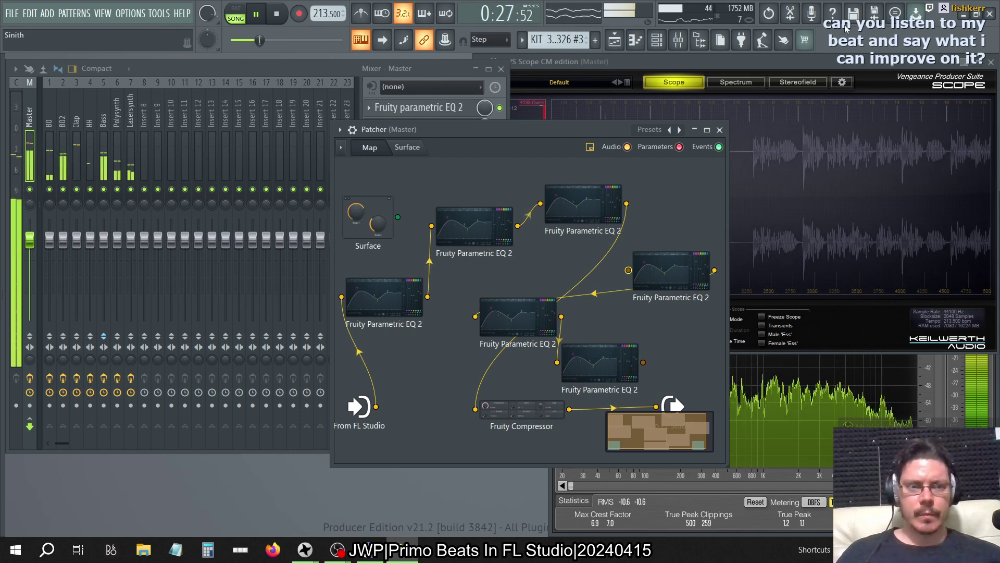
{"action": "left_click", "coordinate": [799, 67]}
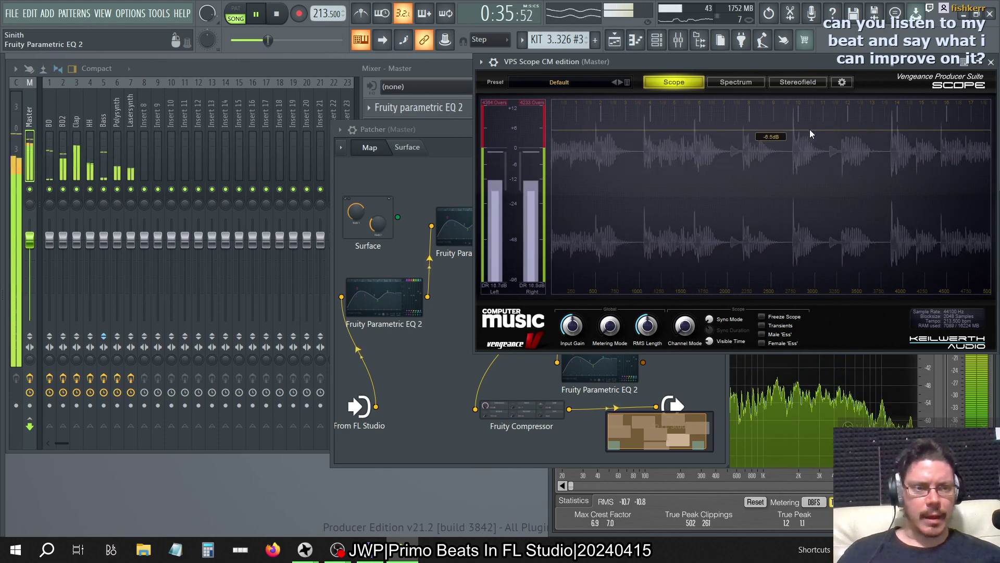
{"action": "left_click", "coordinate": [437, 133]}
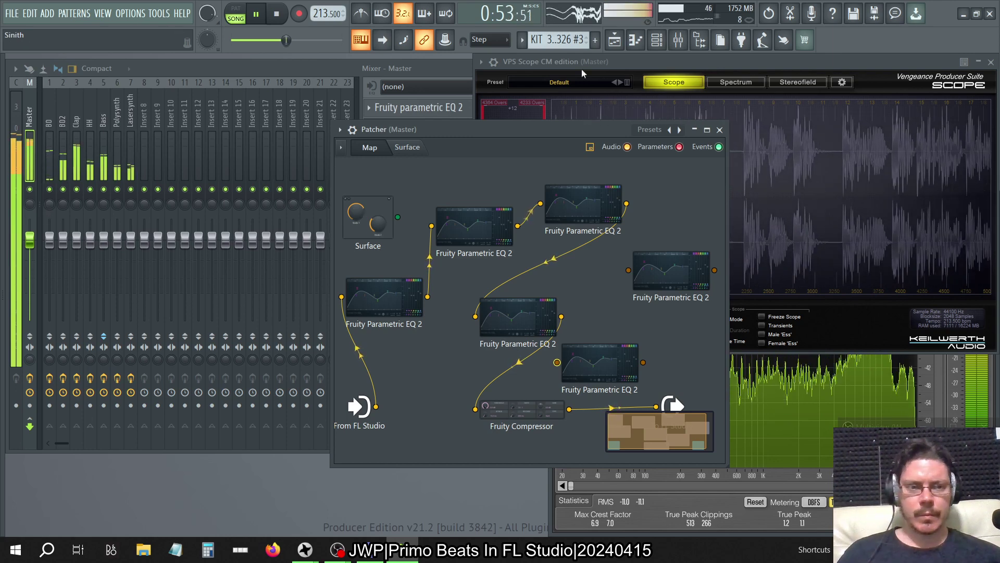
{"action": "left_click", "coordinate": [622, 62]}
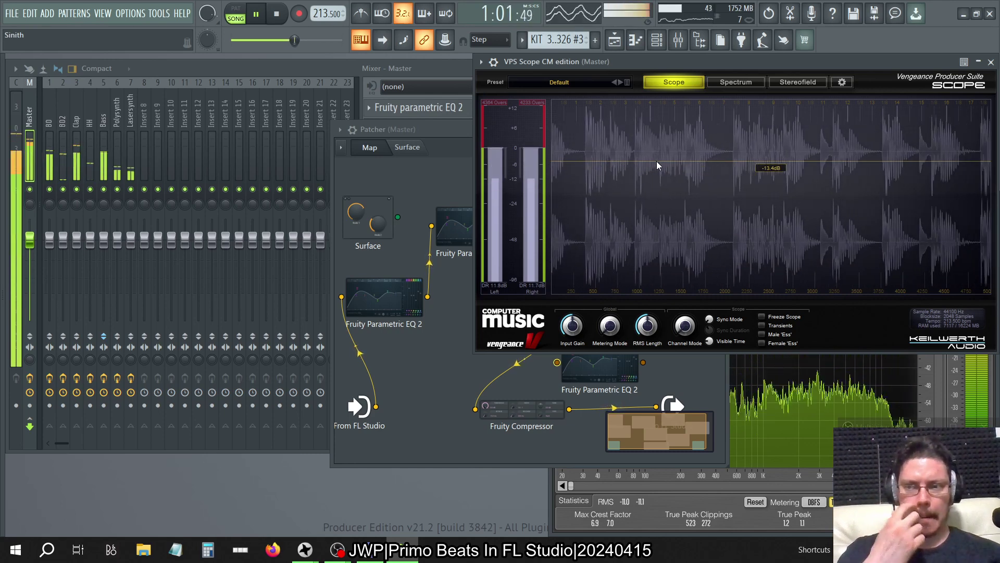
Try a 0.0 dB main level on the EQ feeding the Fruity Compressor, and set it to 9.1 dB.
{"action": "left_click", "coordinate": [451, 133]}
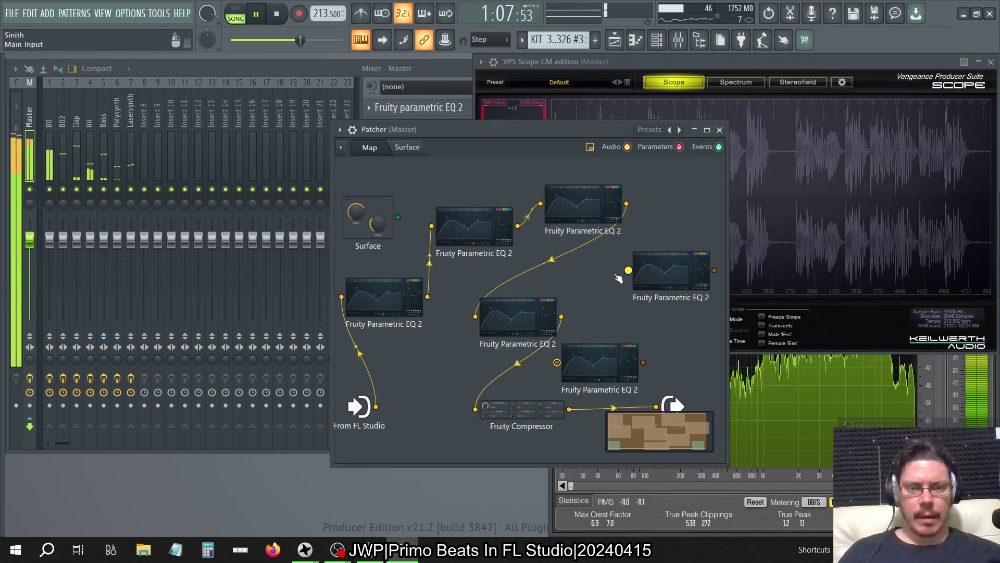
{"action": "left_click", "coordinate": [553, 338]}
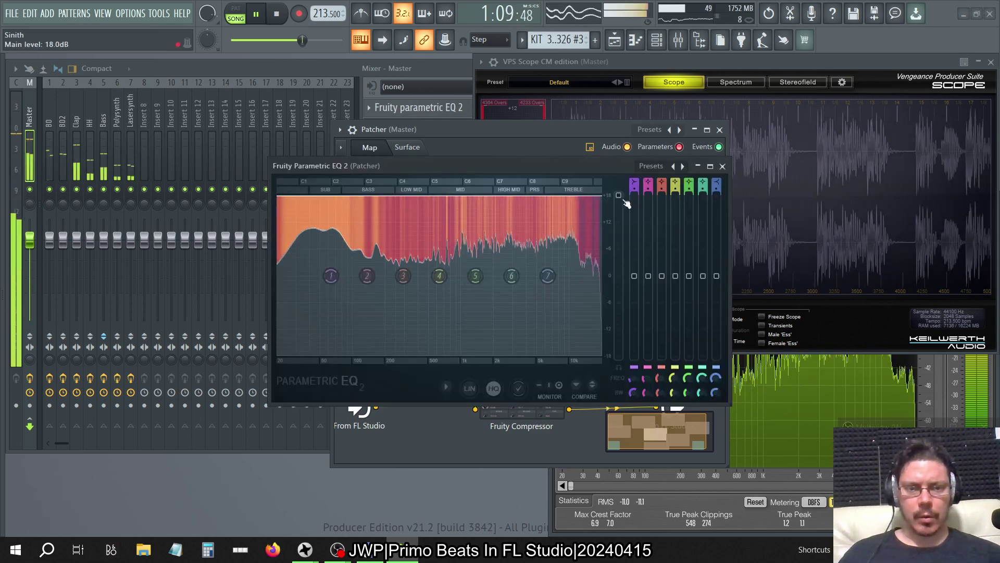
{"action": "left_click_drag", "start_coordinate": [618, 252], "coordinate": [619, 278]}
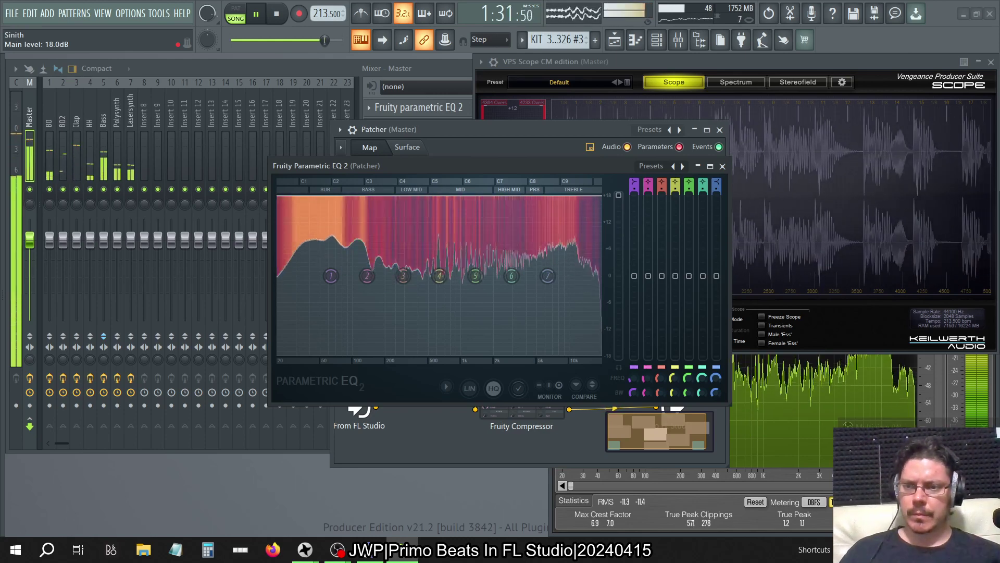
{"action": "left_click_drag", "start_coordinate": [618, 195], "coordinate": [618, 276]}
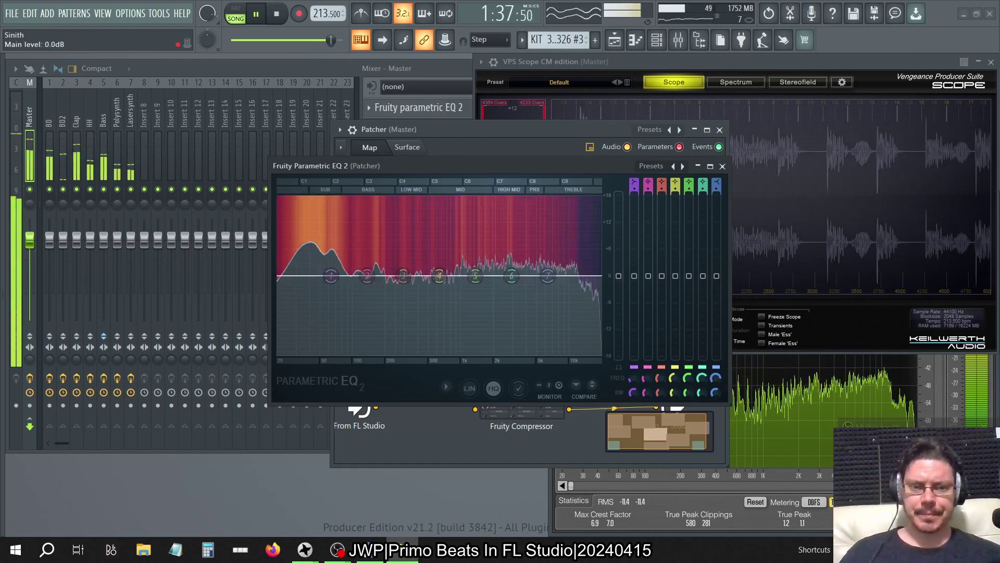
{"action": "left_click", "coordinate": [722, 166]}
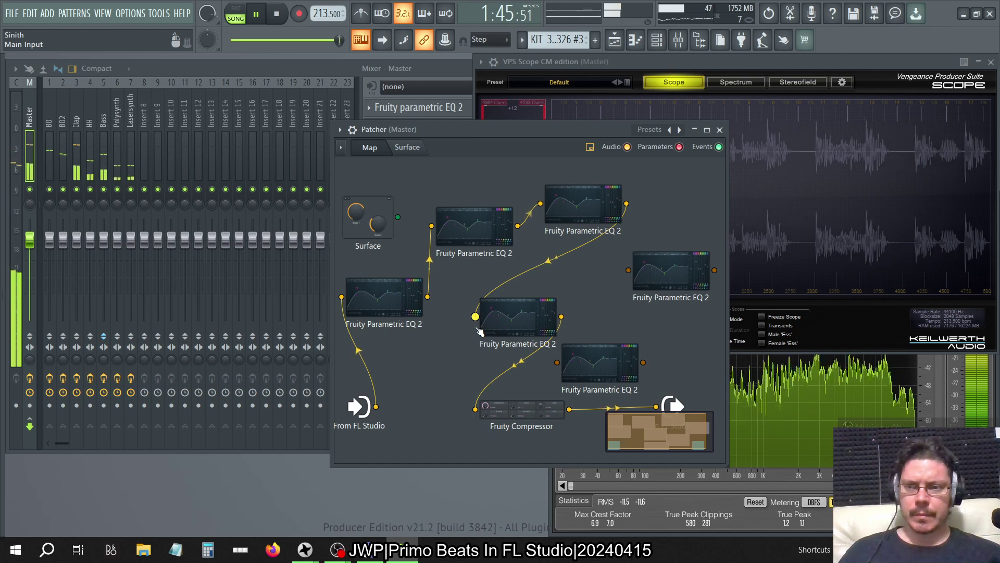
{"action": "double_click", "coordinate": [521, 324]}
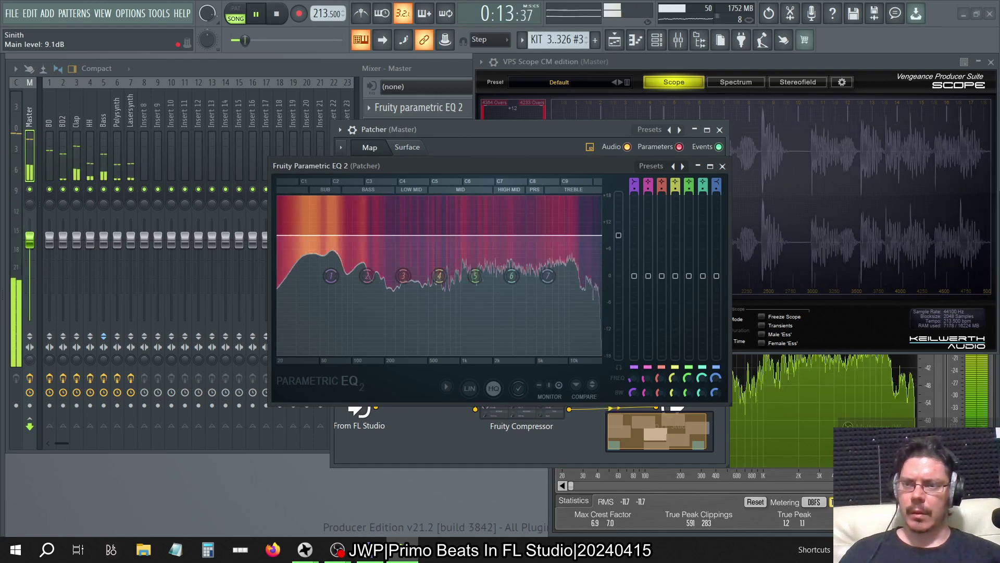
{"action": "left_click", "coordinate": [722, 166]}
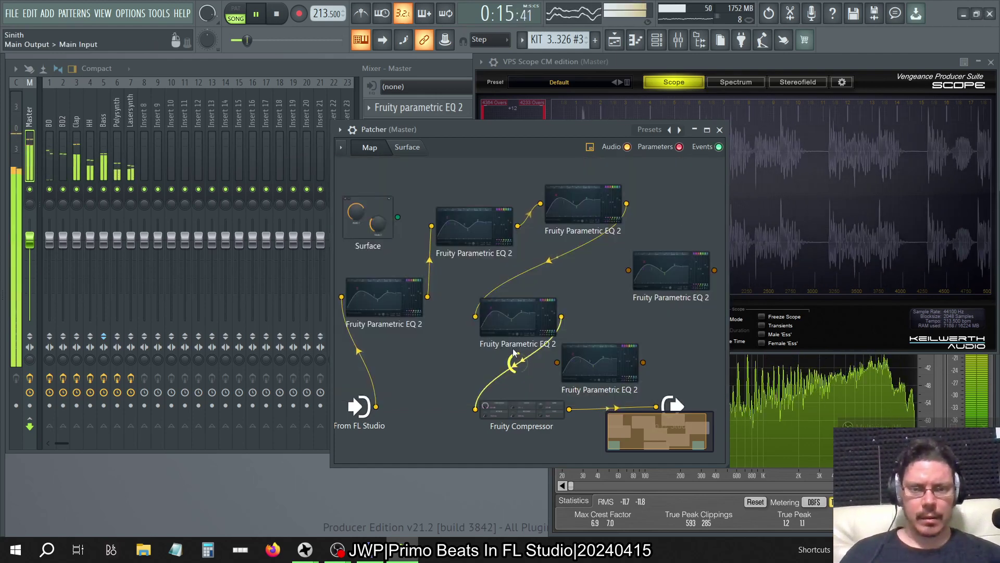
Move the disconnected sixth EQ away from the compressor's input cable and delete it from the Patcher map.
{"action": "left_click_drag", "start_coordinate": [596, 363], "coordinate": [639, 345]}
{"action": "right_click", "coordinate": [639, 345]}
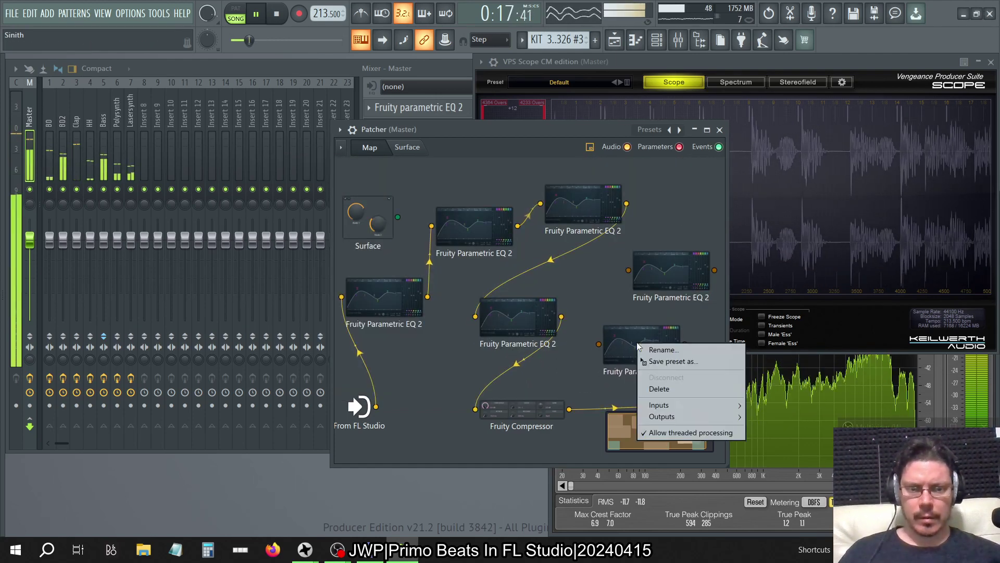
{"action": "left_click", "coordinate": [659, 389]}
Set the remaining unused EQ's main level to -3.0 dB and insert it between the Fruity Compressor and Patcher's output.
{"action": "left_click_drag", "start_coordinate": [671, 301], "coordinate": [661, 336]}
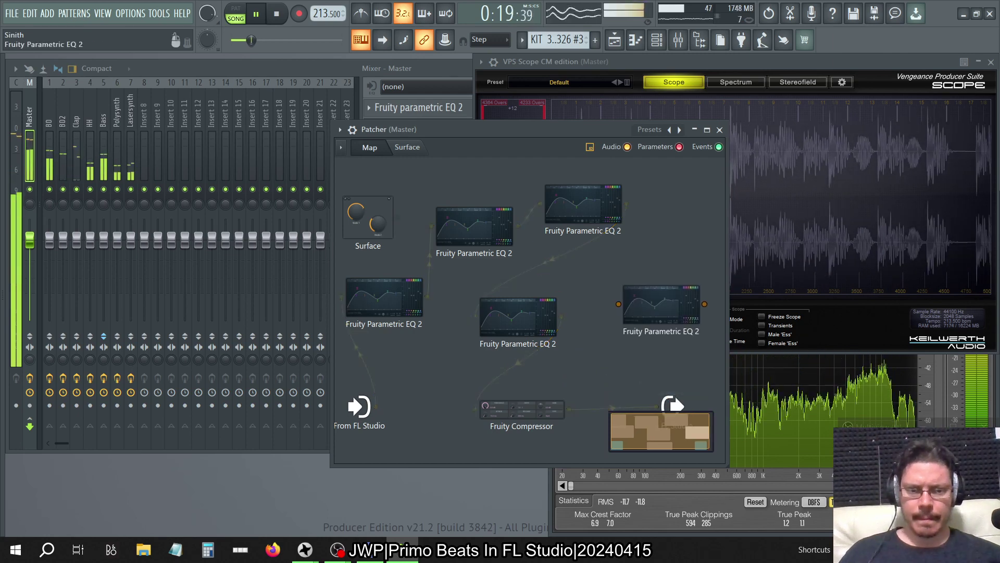
{"action": "double_click", "coordinate": [659, 312]}
{"action": "mouse_move", "coordinate": [619, 276]}
{"action": "left_mouse_down"}
{"action": "mouse_move", "coordinate": [618, 201]}
{"action": "mouse_move", "coordinate": [618, 289]}
{"action": "left_mouse_up"}
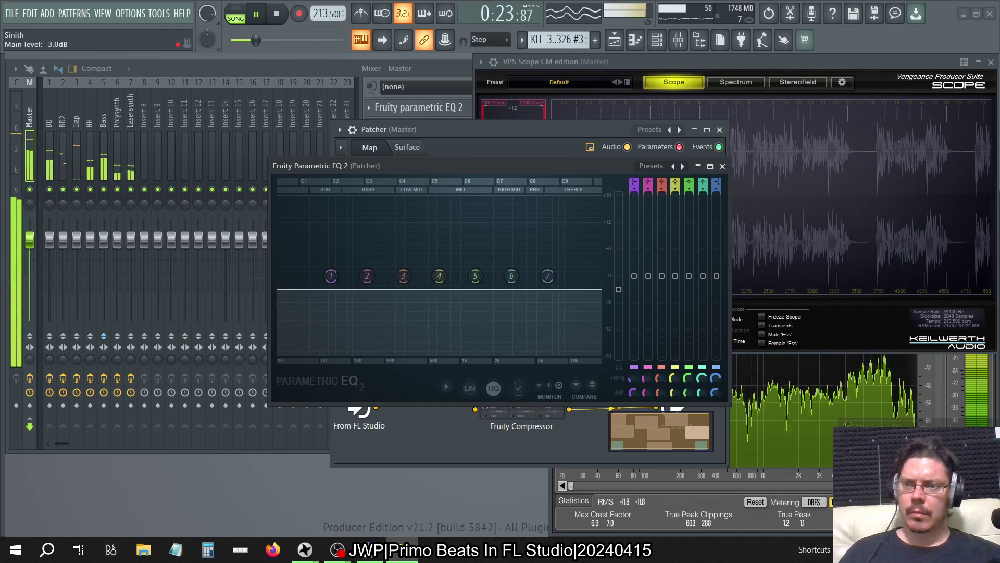
{"action": "left_click", "coordinate": [722, 165]}
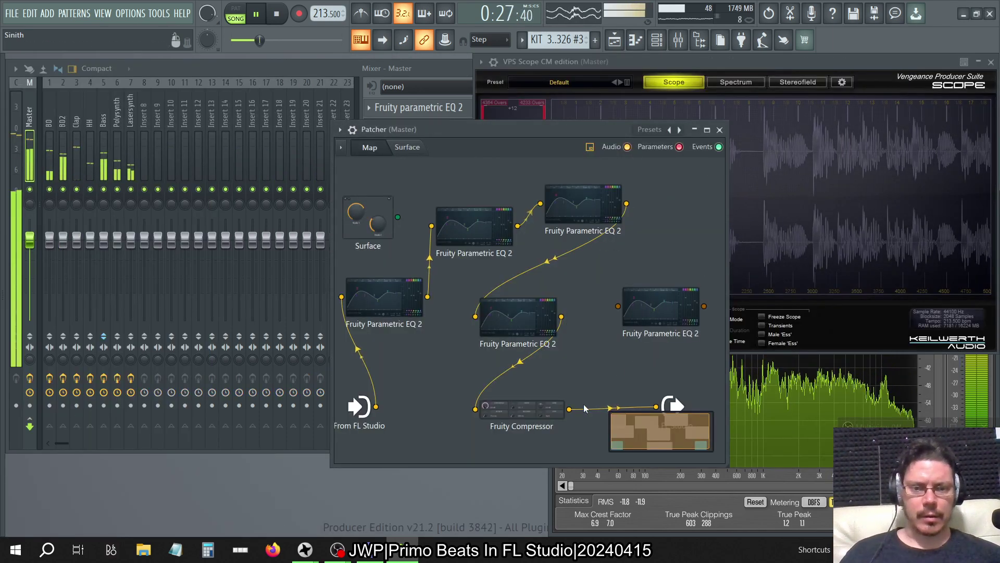
{"action": "left_click_drag", "start_coordinate": [570, 411], "coordinate": [617, 307]}
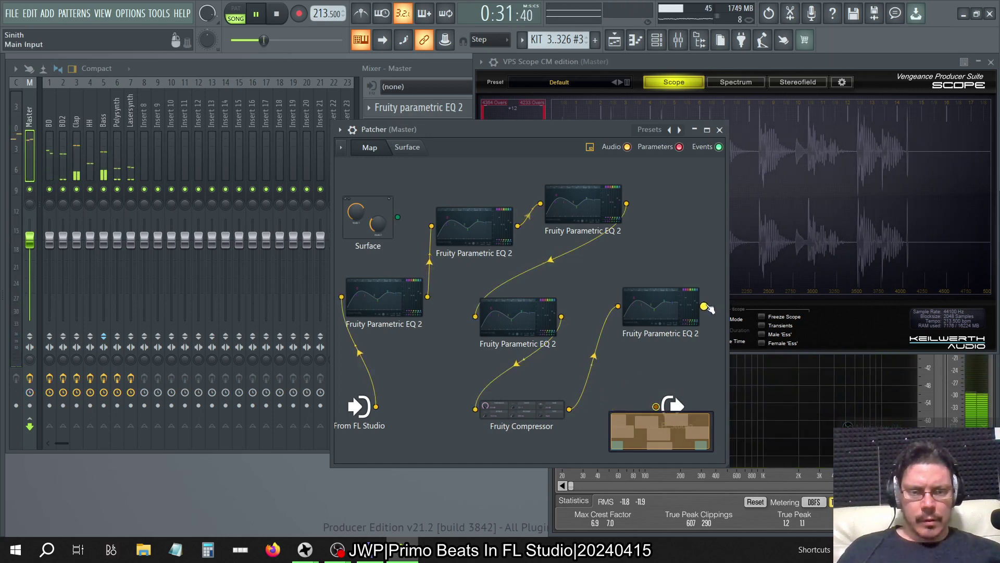
{"action": "left_click_drag", "start_coordinate": [705, 306], "coordinate": [656, 407]}
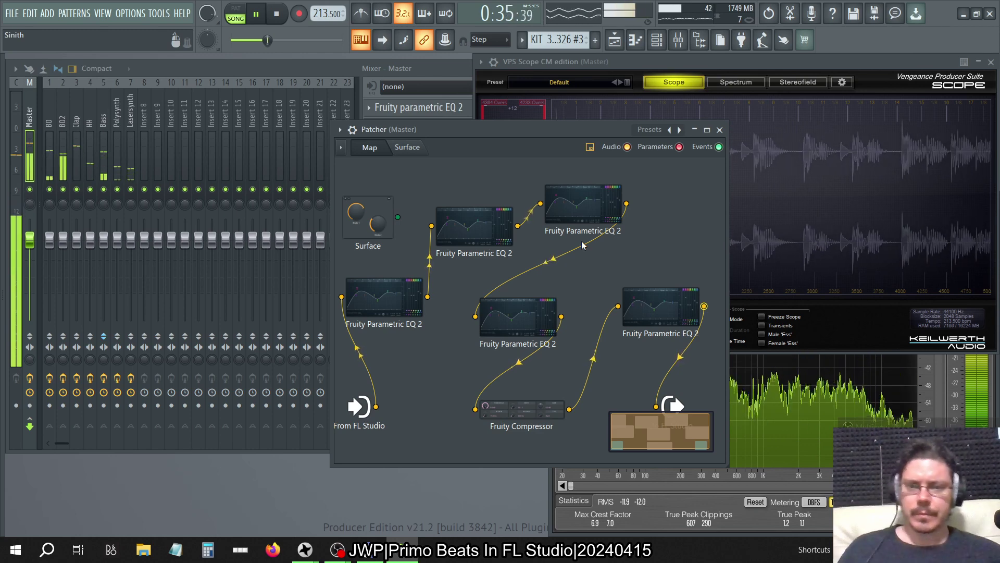
Close Patcher and switch on TEOTE and Maximus in the Master's effect chain.
{"action": "left_click", "coordinate": [720, 130]}
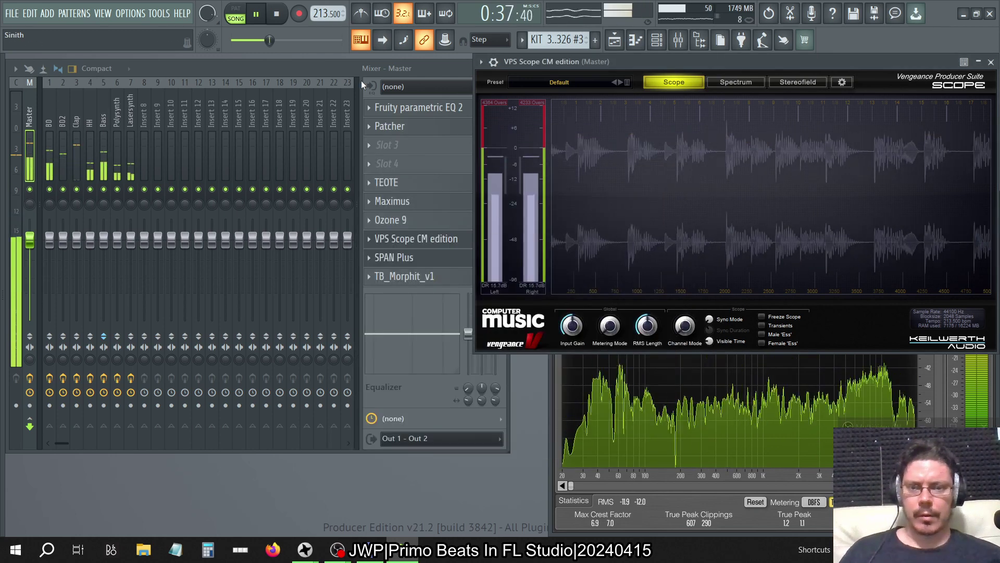
{"action": "left_click", "coordinate": [448, 71]}
{"action": "left_click", "coordinate": [499, 183]}
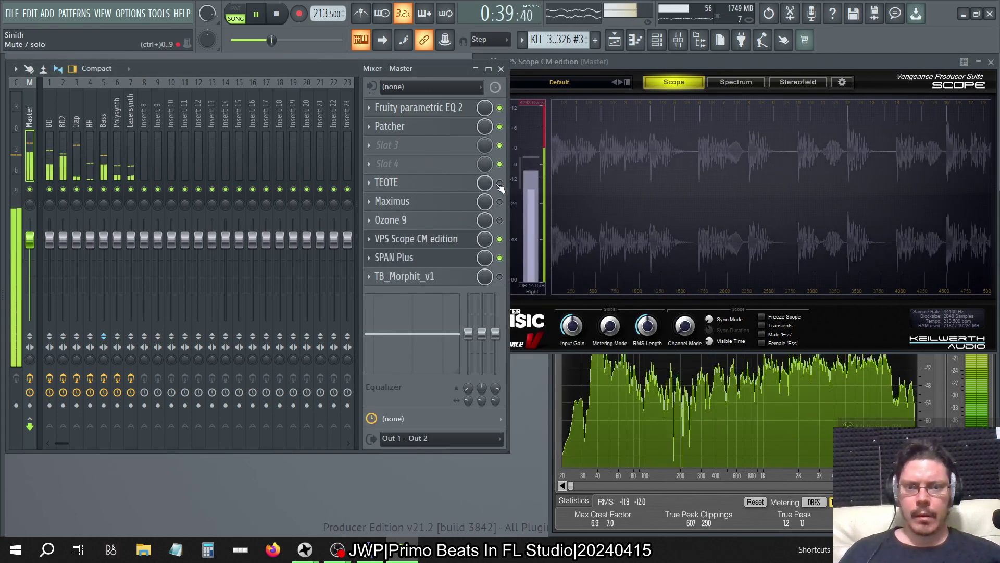
{"action": "left_click", "coordinate": [499, 202]}
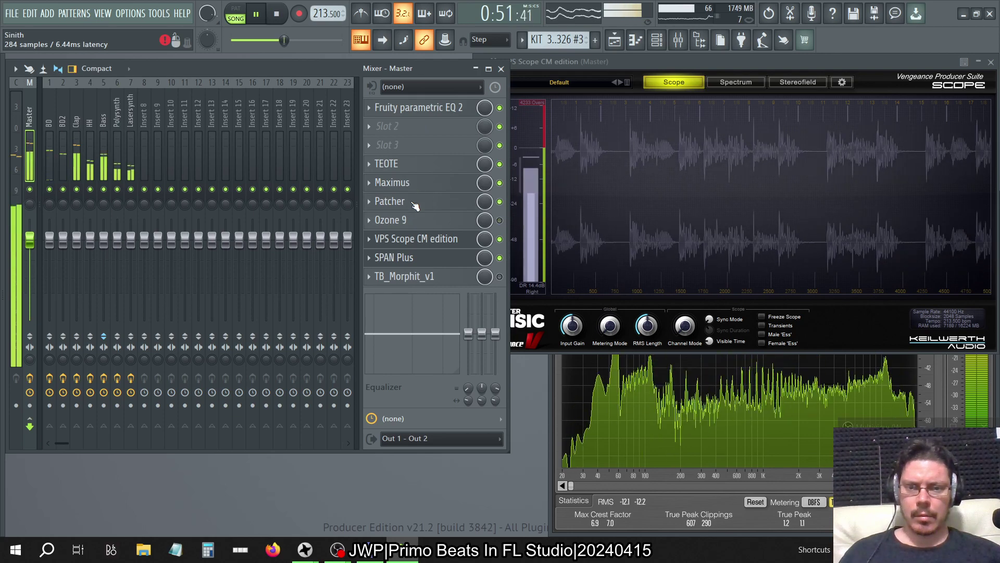
Arrange the Master's effects with Patcher in slot 2, TEOTE in slot 4, Maximus in slot 5 and Ozone 9 in slot 6.
{"action": "left_click_drag", "start_coordinate": [415, 112], "coordinate": [415, 112]}
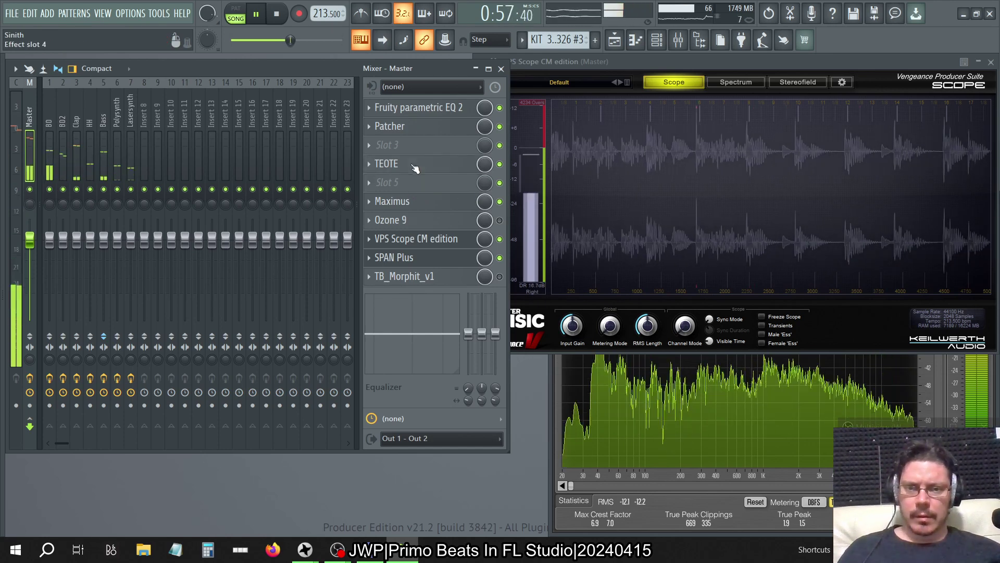
{"action": "mouse_move", "coordinate": [414, 203]}
{"action": "left_mouse_down"}
{"action": "mouse_move", "coordinate": [413, 164]}
{"action": "mouse_move", "coordinate": [412, 187]}
{"action": "left_mouse_up"}
{"action": "left_click_drag", "start_coordinate": [413, 221], "coordinate": [412, 201]}
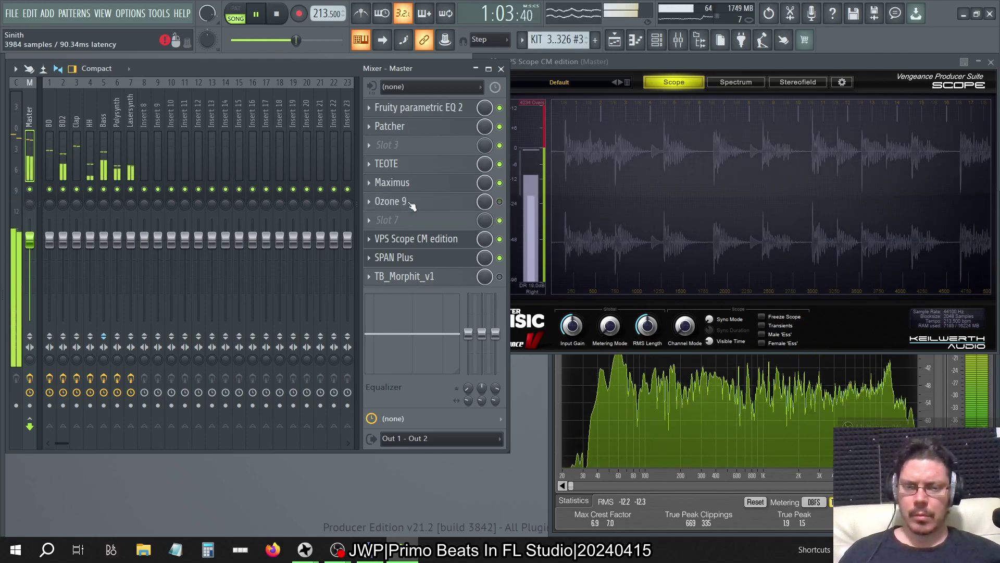
Switch on Ozone 9 in the Master's effect chain, stop playback and activate Learn Threshold in Ozone's Maximizer.
{"action": "left_click", "coordinate": [499, 202]}
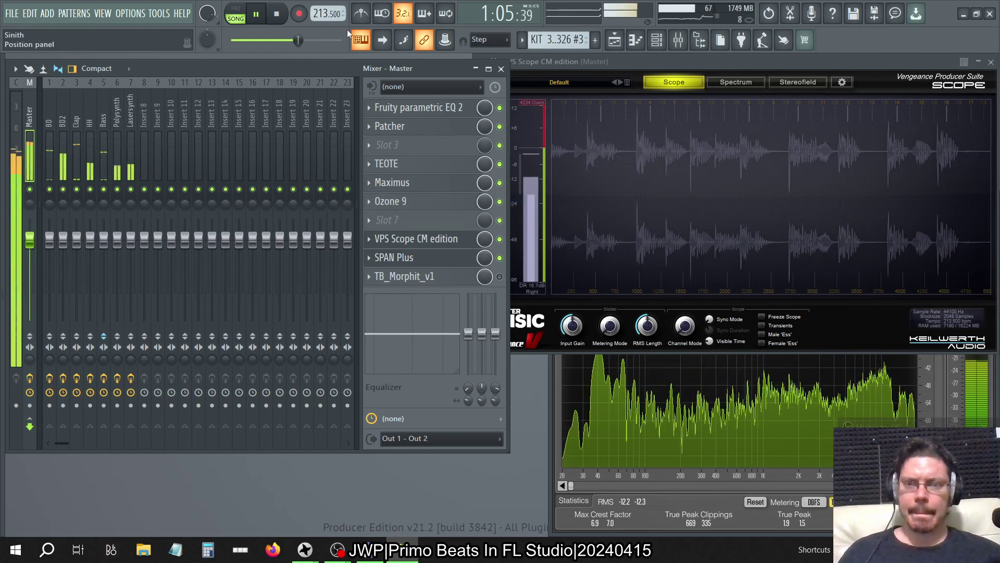
{"action": "left_click", "coordinate": [277, 14]}
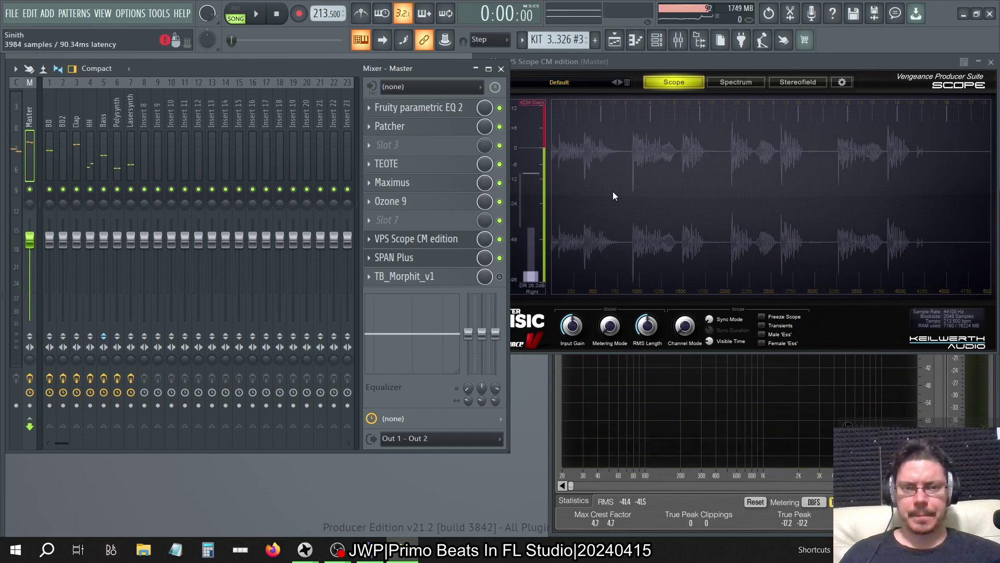
{"action": "key", "text": "F12"}
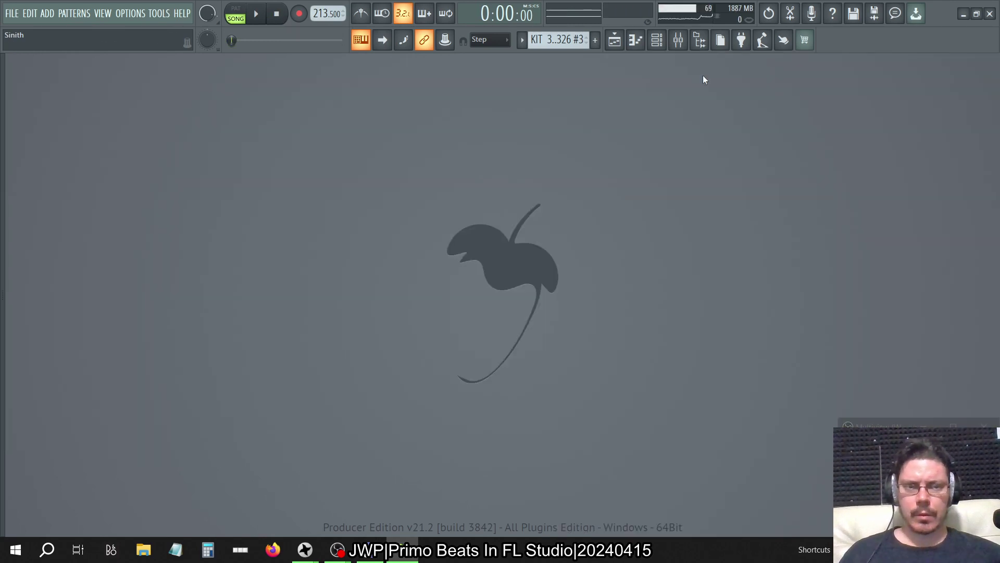
{"action": "left_click", "coordinate": [678, 41]}
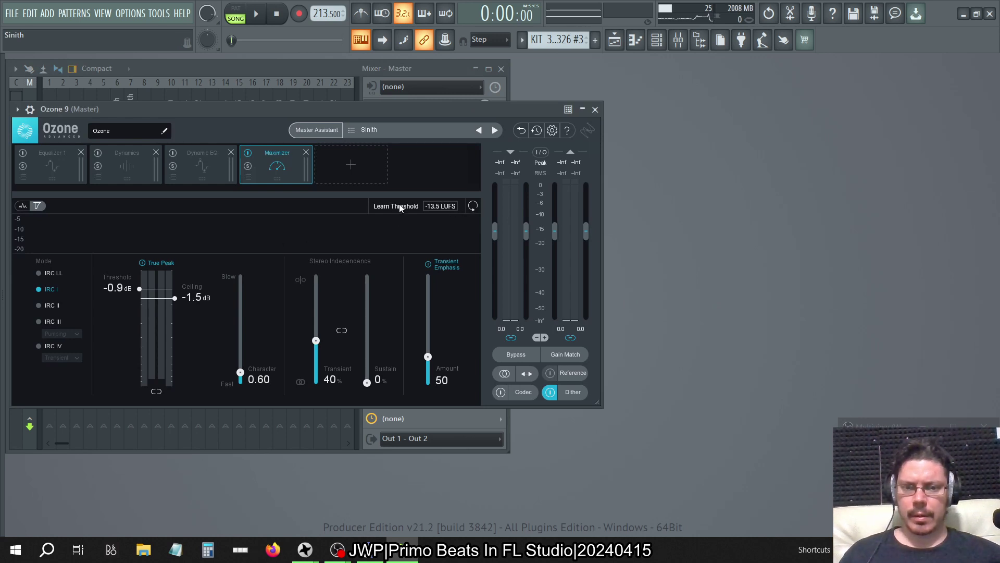
{"action": "left_click", "coordinate": [594, 110]}
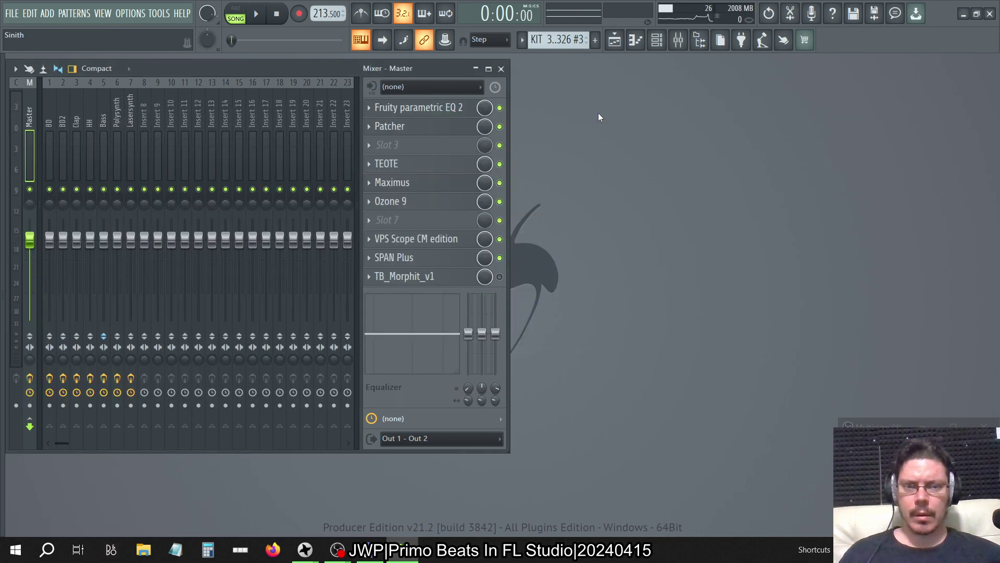
Bring up the playlist with the full arrangement in view and play the song from the start.
{"action": "left_click", "coordinate": [502, 69]}
{"action": "left_click", "coordinate": [615, 40]}
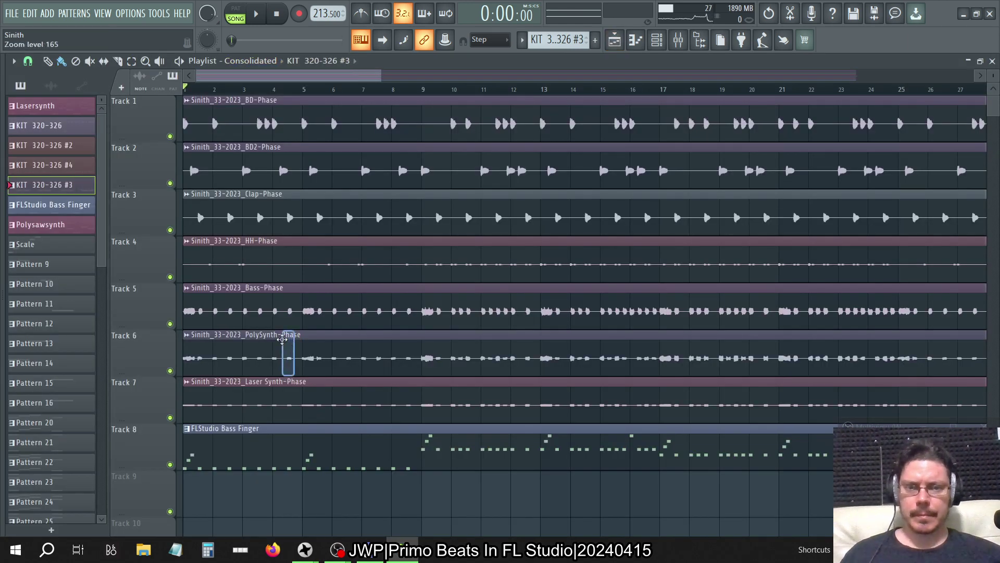
{"action": "scroll", "coordinate": [281, 339], "scroll_direction": "down", "scroll_amount": 4}
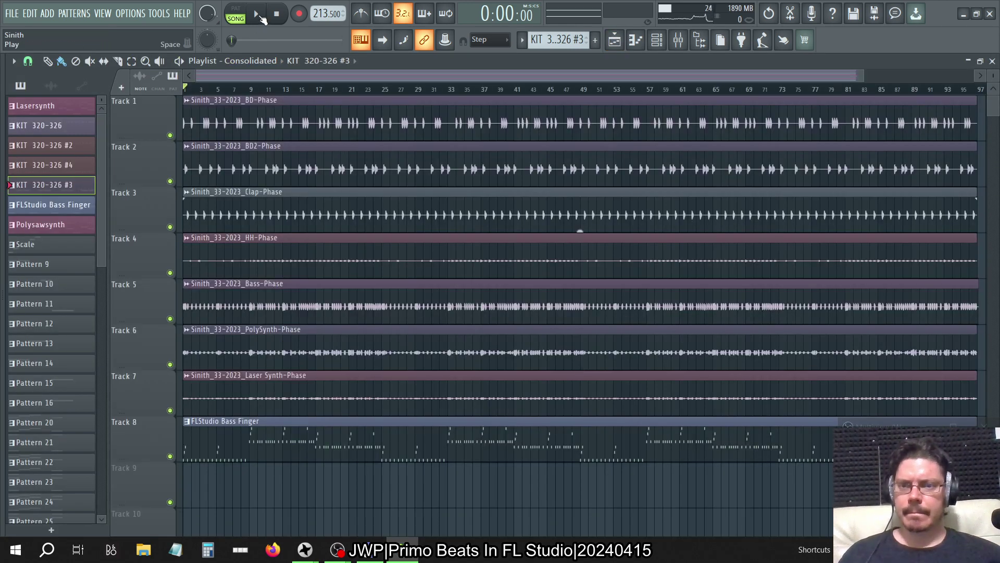
{"action": "left_click", "coordinate": [260, 16]}
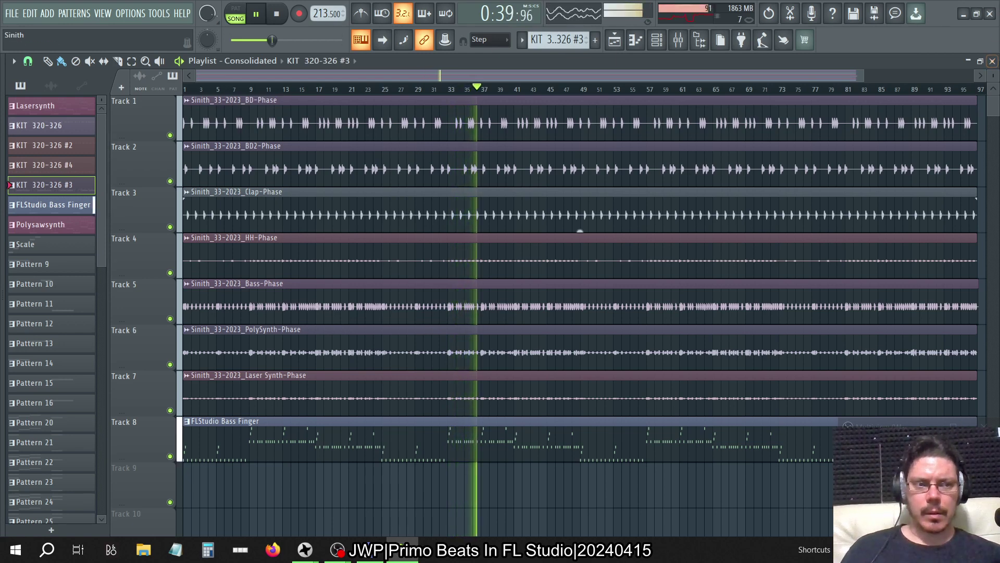
Open Ozone 9 on the Master during playback to watch the Maximizer's threshold being learned.
{"action": "left_click", "coordinate": [992, 61]}
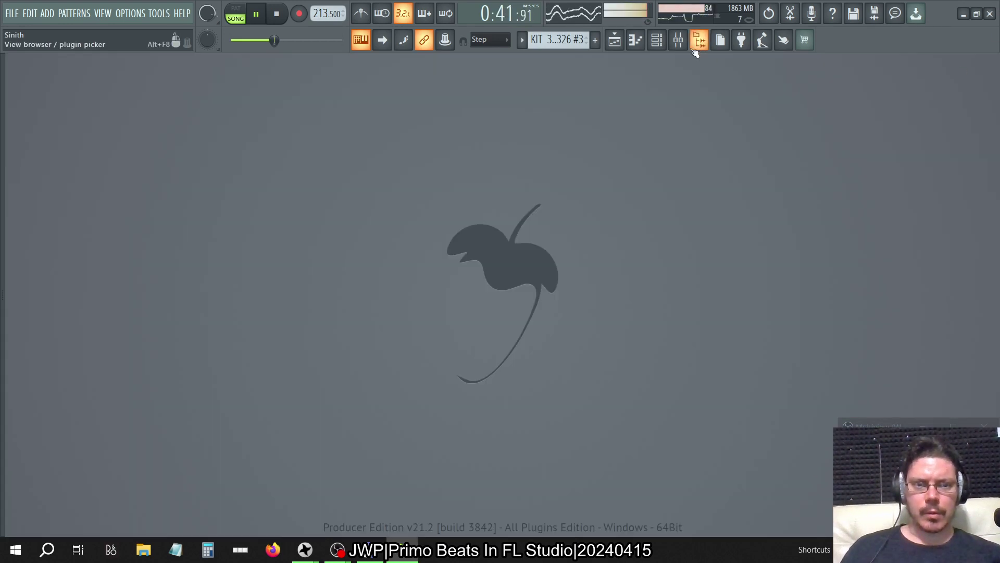
{"action": "left_click", "coordinate": [678, 40]}
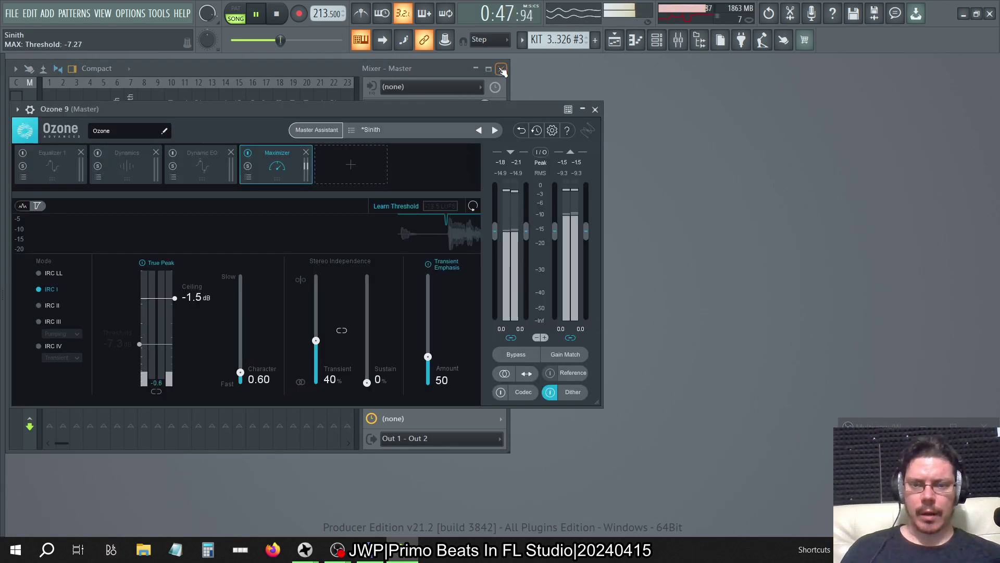
{"action": "left_click", "coordinate": [502, 69]}
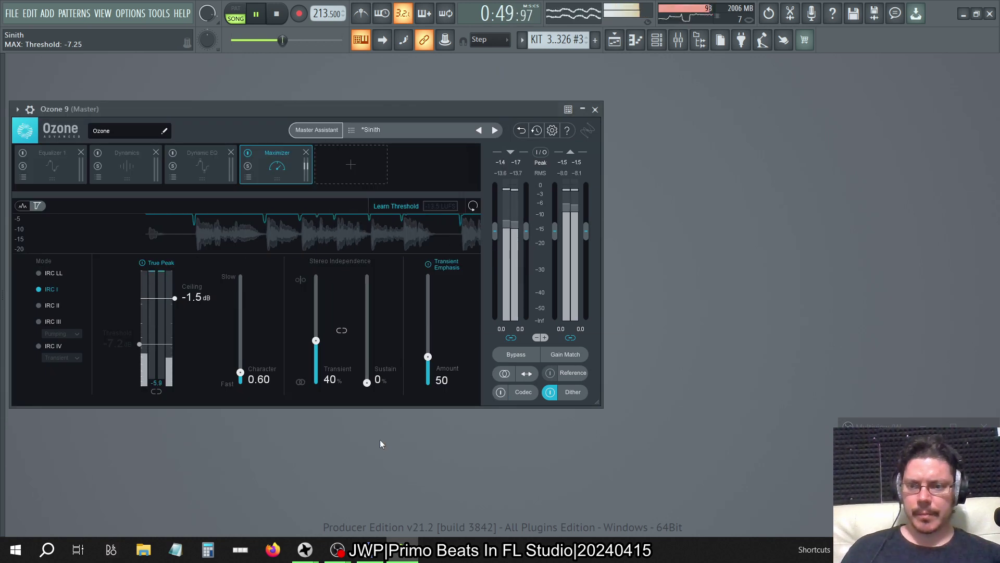
{"action": "left_click", "coordinate": [141, 346]}
{"action": "left_click_drag", "start_coordinate": [142, 346], "coordinate": [141, 345]}
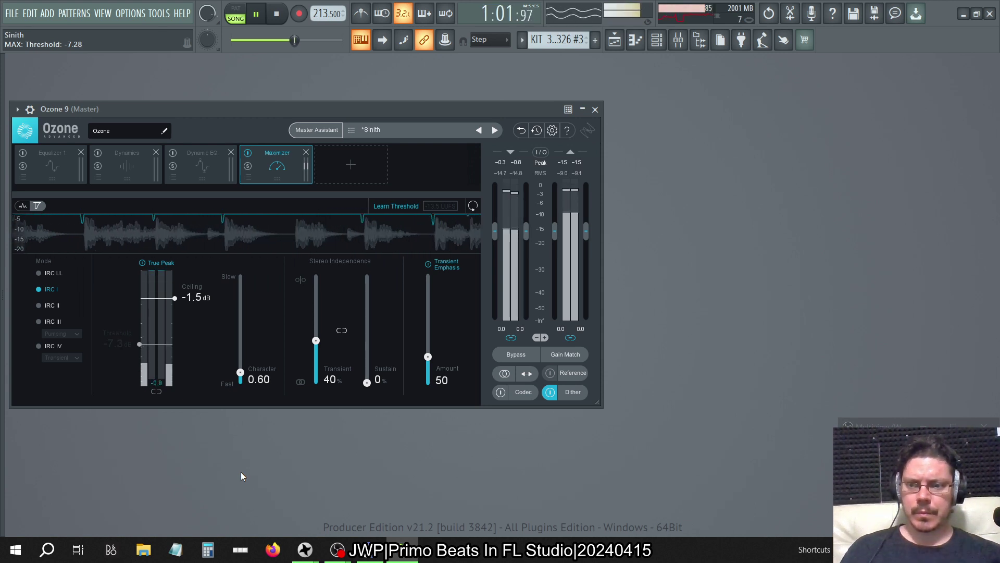
Let the song play through to its end in the playlist with Ozone 9 closed, and stop playback.
{"action": "left_click", "coordinate": [614, 40]}
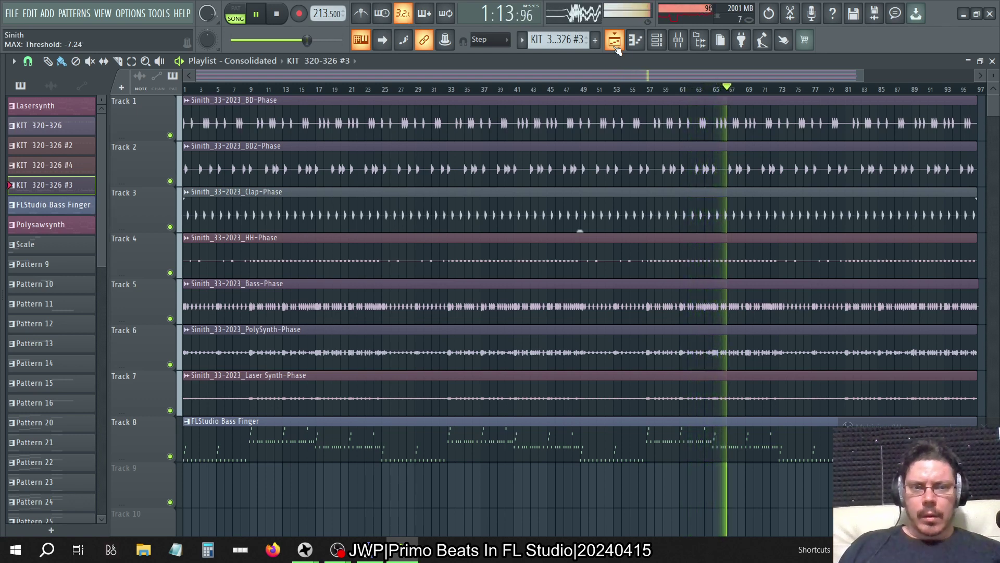
{"action": "left_click", "coordinate": [615, 41]}
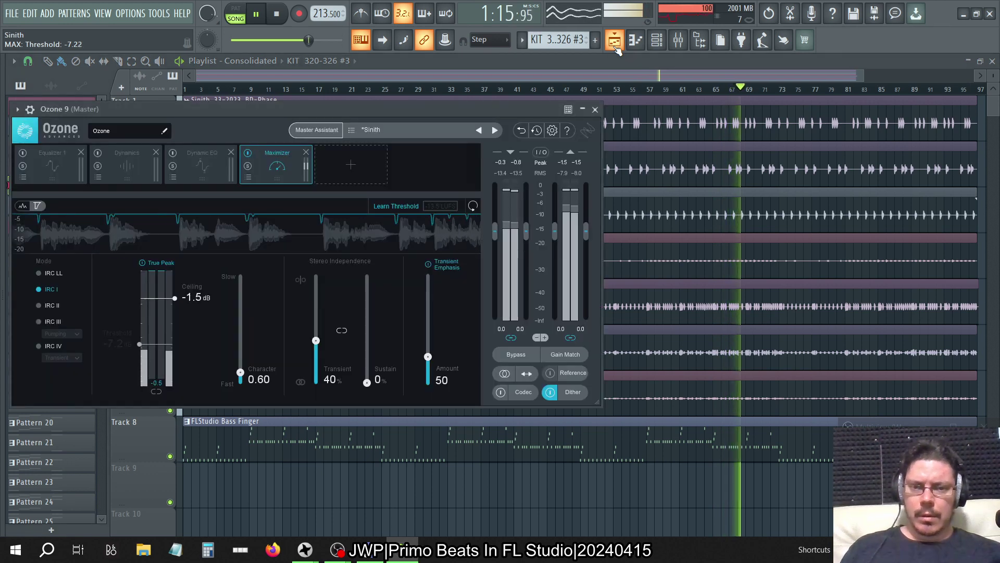
{"action": "left_click", "coordinate": [597, 109]}
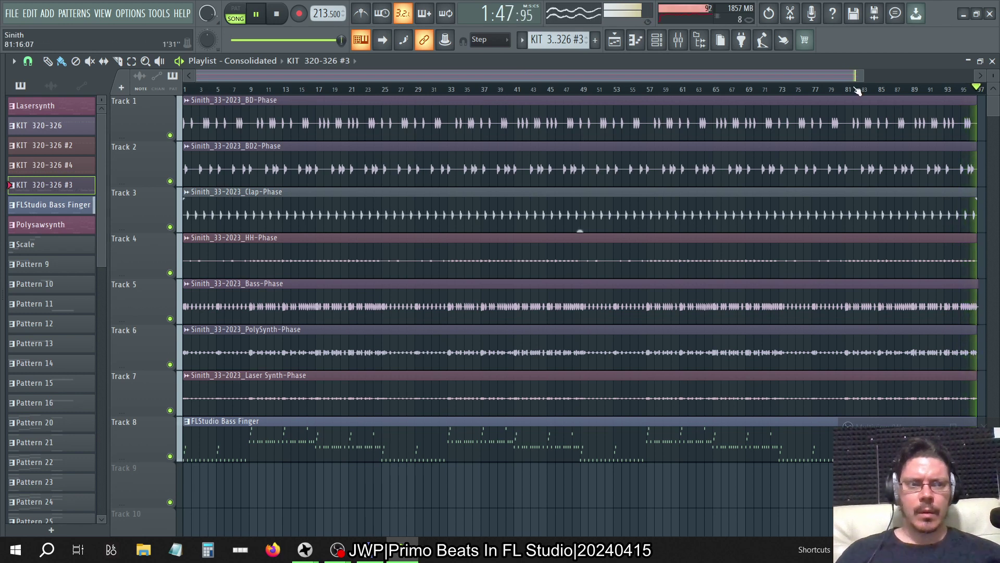
{"action": "key", "text": "space"}
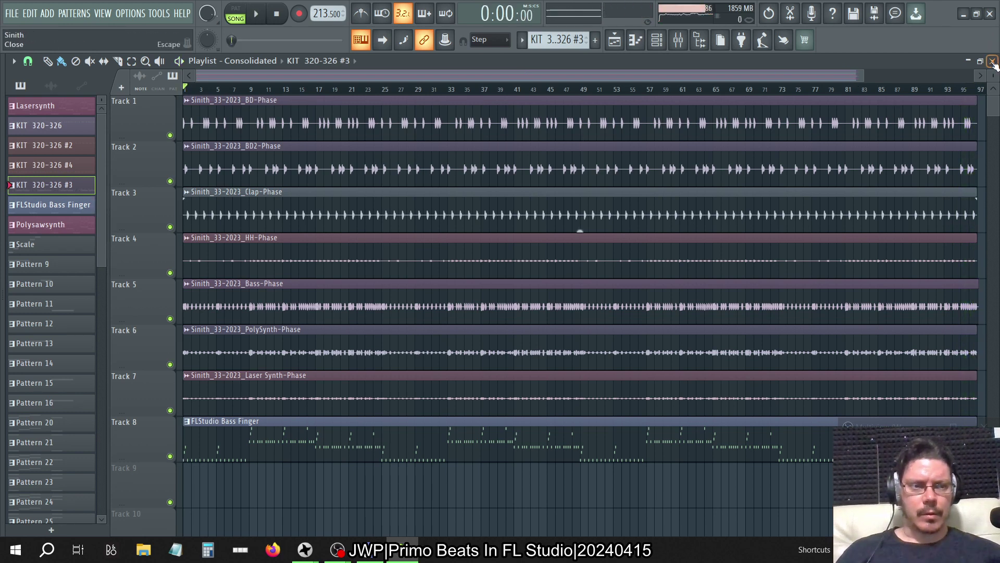
Reopen Ozone 9 from the Master's effect chain to check the Maximizer's learned threshold, and close it.
{"action": "left_click", "coordinate": [993, 61]}
{"action": "key", "text": "F9"}
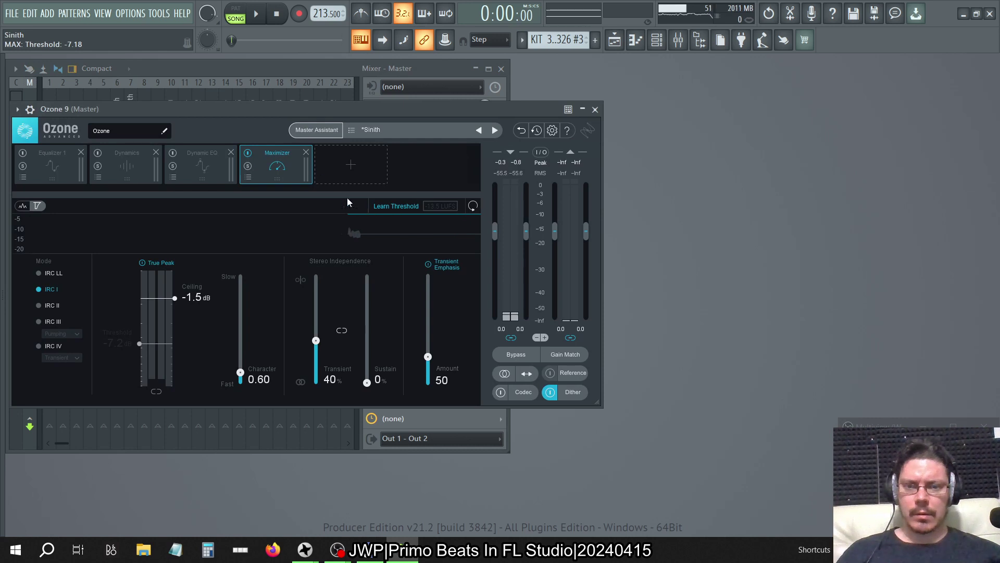
{"action": "left_click", "coordinate": [595, 110]}
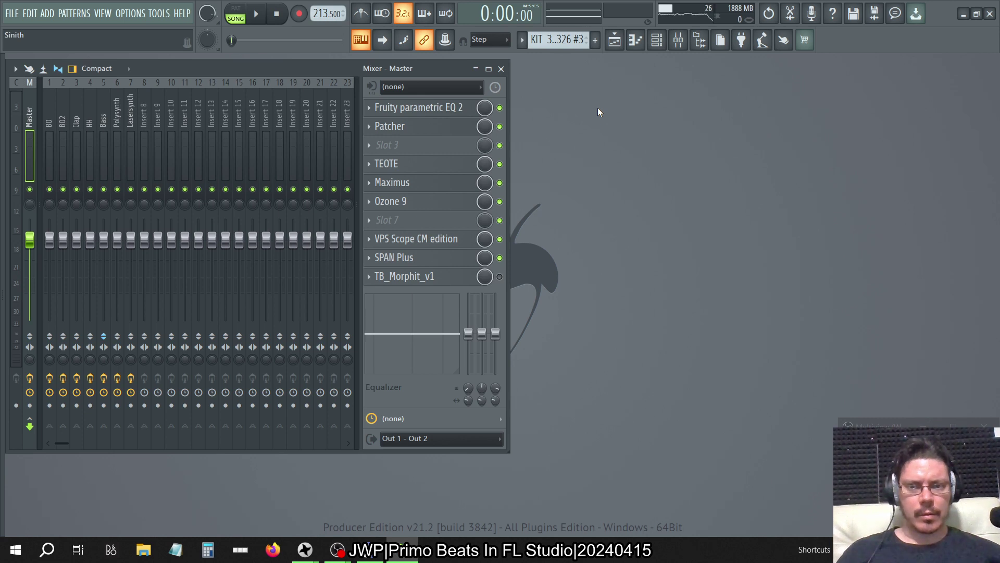
Compare the Master's waveform in VPS Scope with Ozone 9 switched off and on during playback, ending with it on, and switch off SPAN Plus.
{"action": "left_click", "coordinate": [442, 245]}
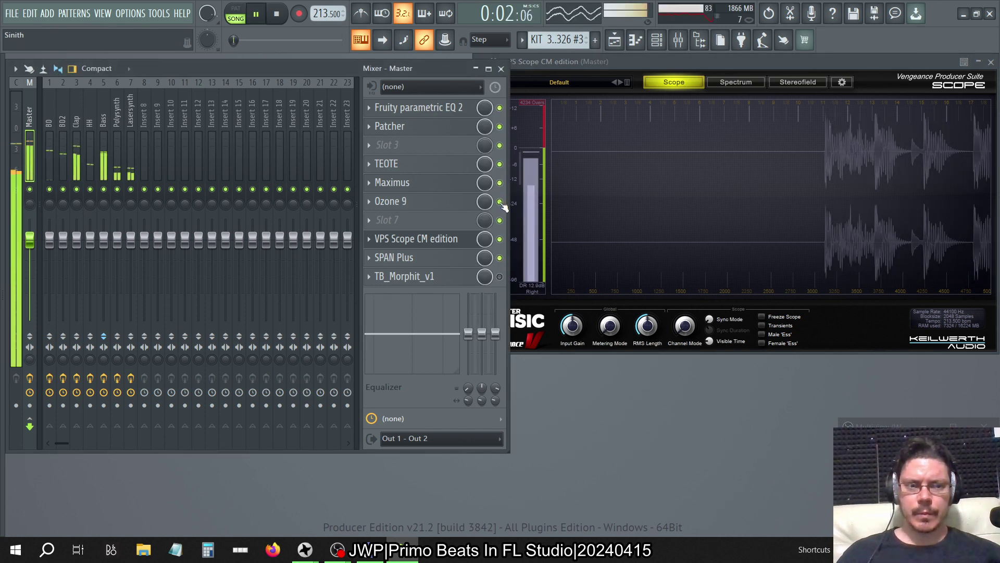
{"action": "left_click", "coordinate": [500, 202]}
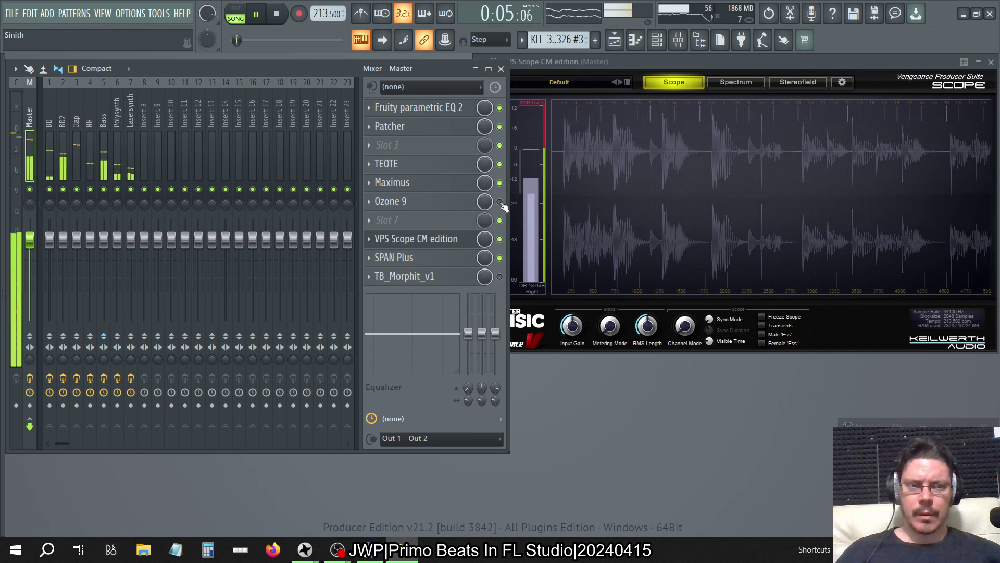
{"action": "left_click", "coordinate": [499, 202]}
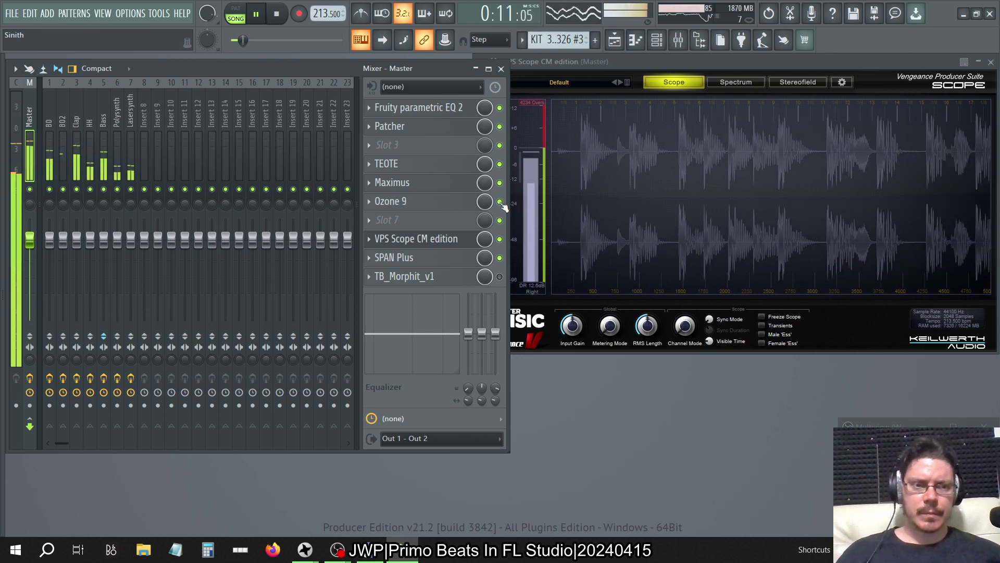
{"action": "left_click", "coordinate": [500, 203]}
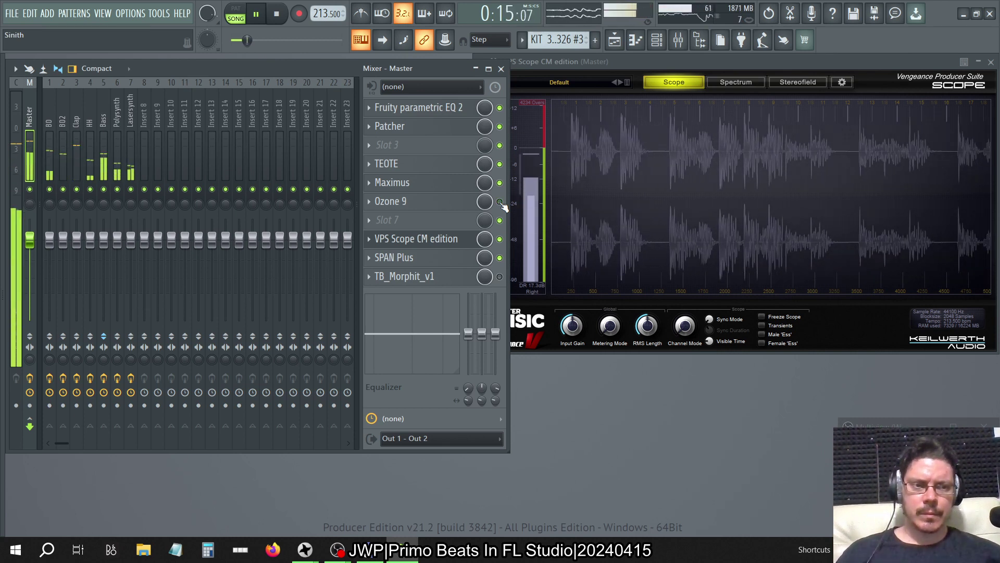
{"action": "left_click", "coordinate": [500, 202]}
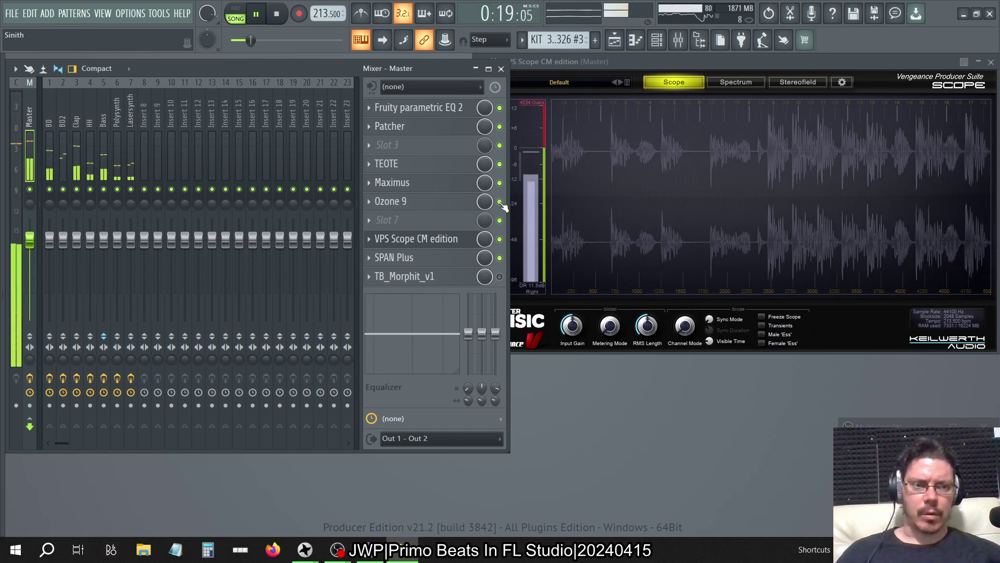
{"action": "left_click", "coordinate": [992, 62]}
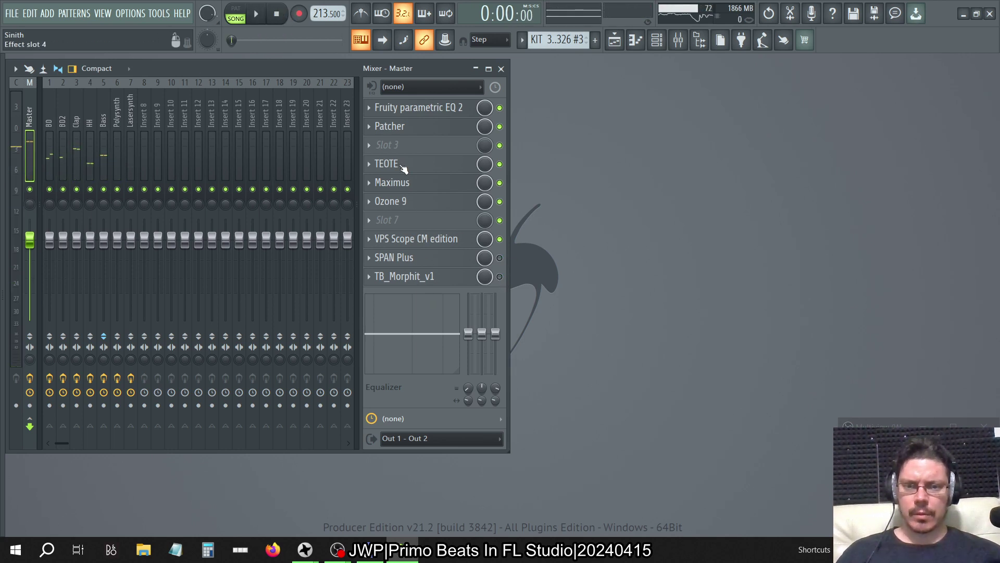
Export the song as a WAV file into the PreCuts folder, overwriting Sinith_33-2023.wav, and start the render.
{"action": "left_click", "coordinate": [12, 15]}
{"action": "mouse_move", "coordinate": [27, 140]}
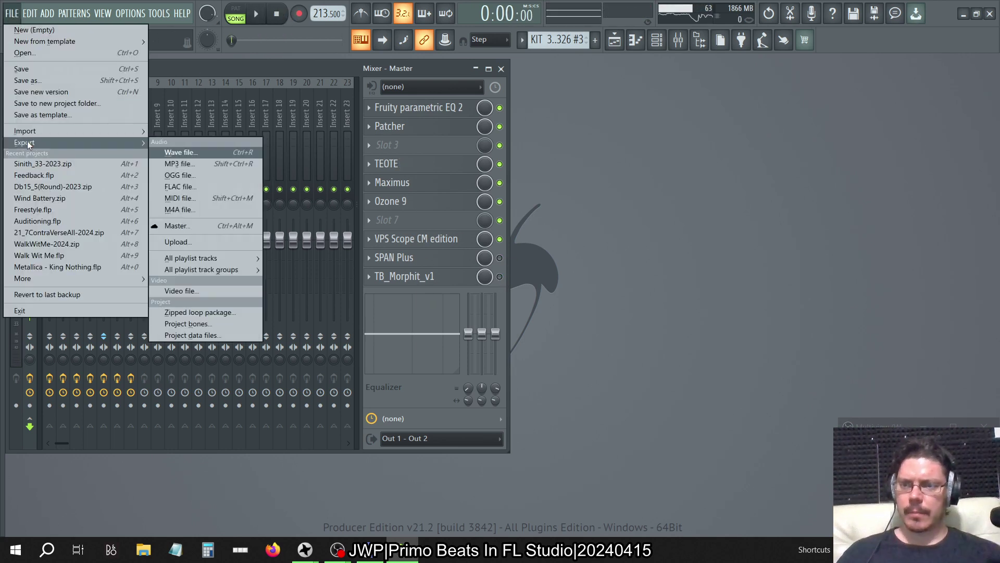
{"action": "left_click", "coordinate": [208, 154]}
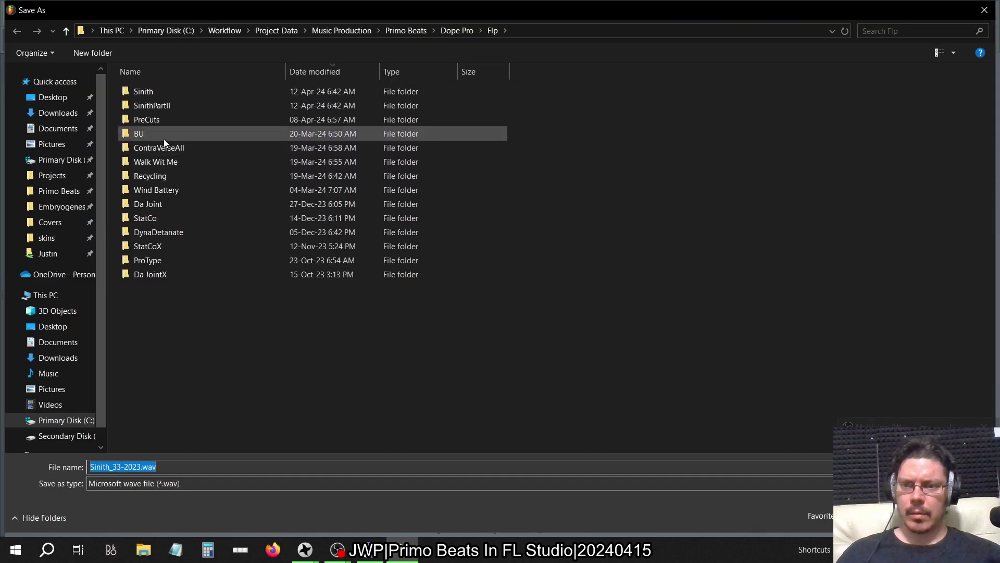
{"action": "left_click", "coordinate": [159, 116]}
{"action": "double_click", "coordinate": [159, 116]}
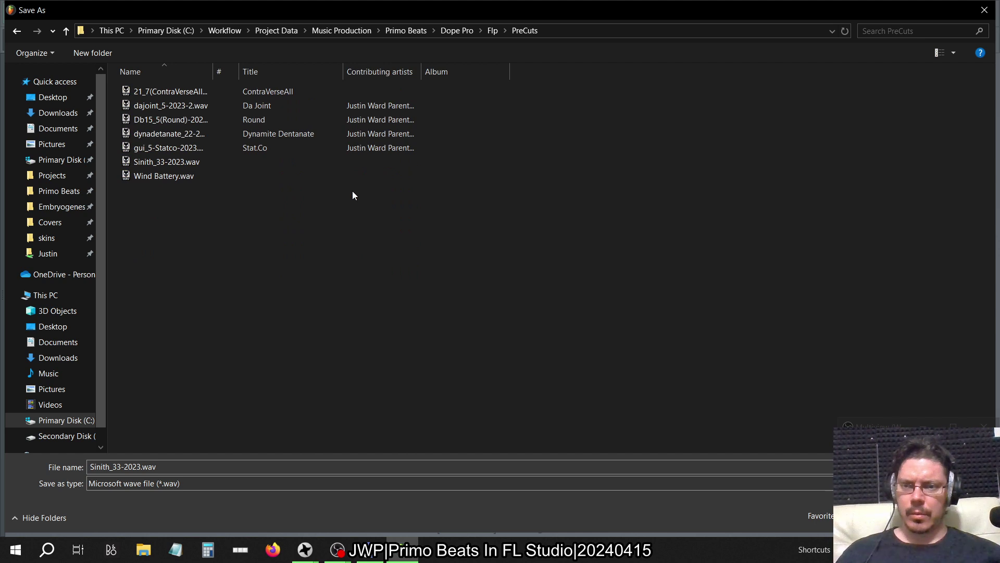
{"action": "left_click", "coordinate": [161, 162]}
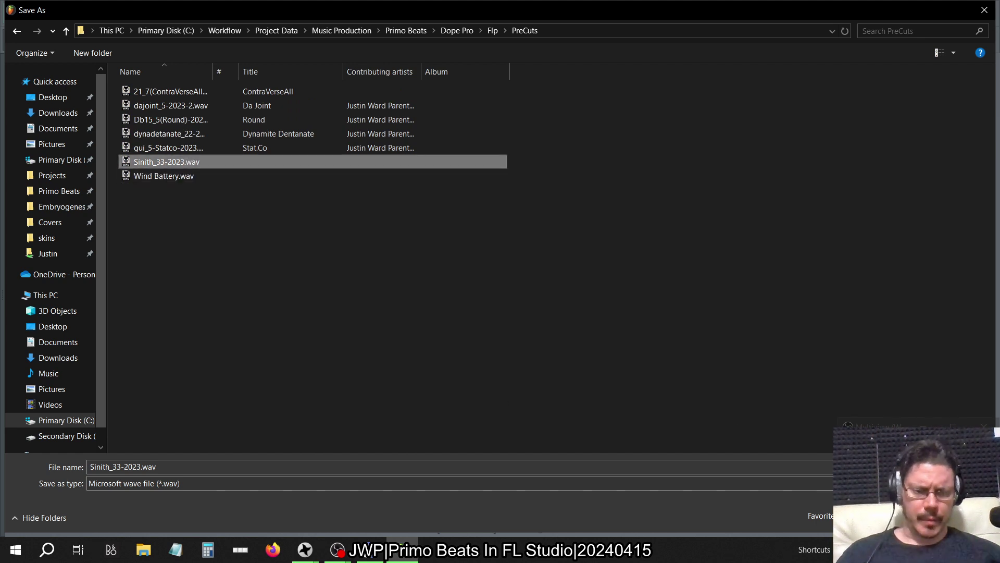
{"action": "key", "text": "Return"}
{"action": "left_click", "coordinate": [541, 277]}
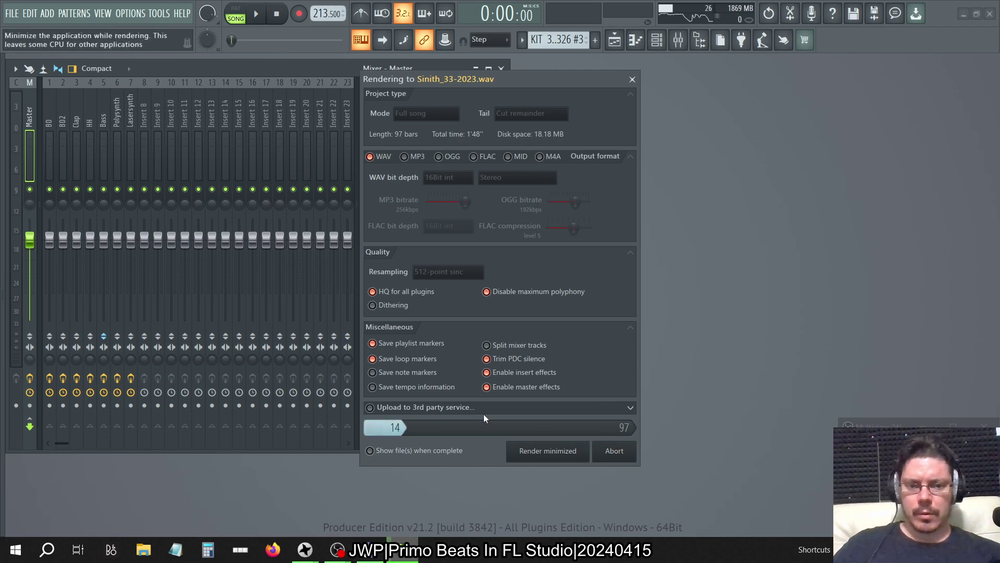
Launch iZotope RX 9 Audio Editor and decline to recover the previous editing session.
{"action": "left_click", "coordinate": [44, 558]}
{"action": "type", "text": "x"}
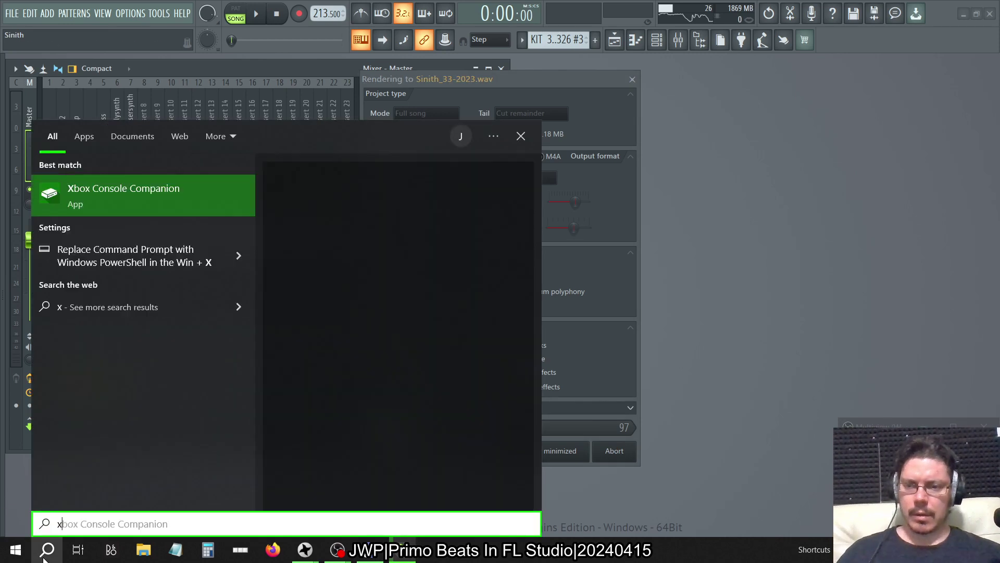
{"action": "key", "text": "BackSpace"}
{"action": "type", "text": "rx"}
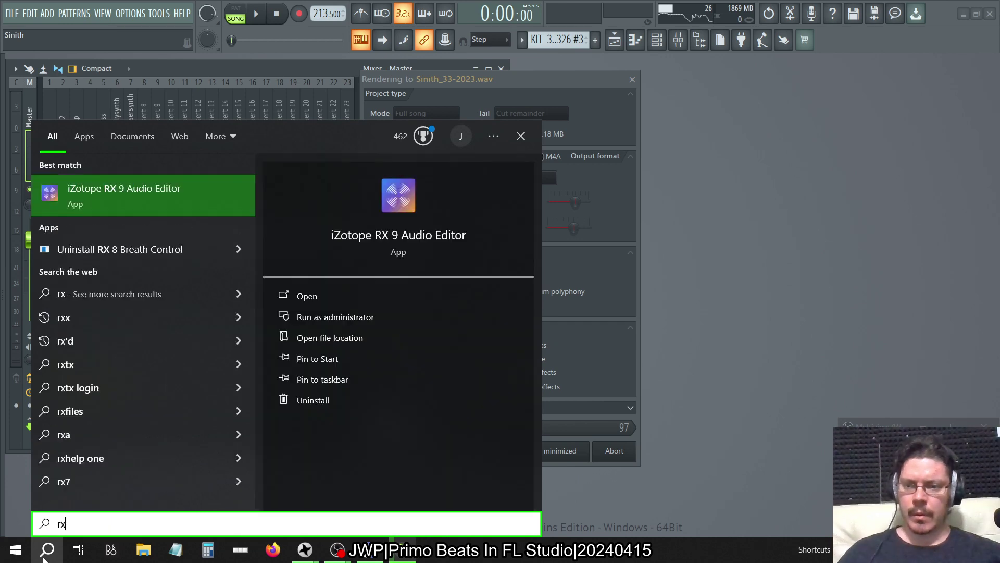
{"action": "key", "text": "Return"}
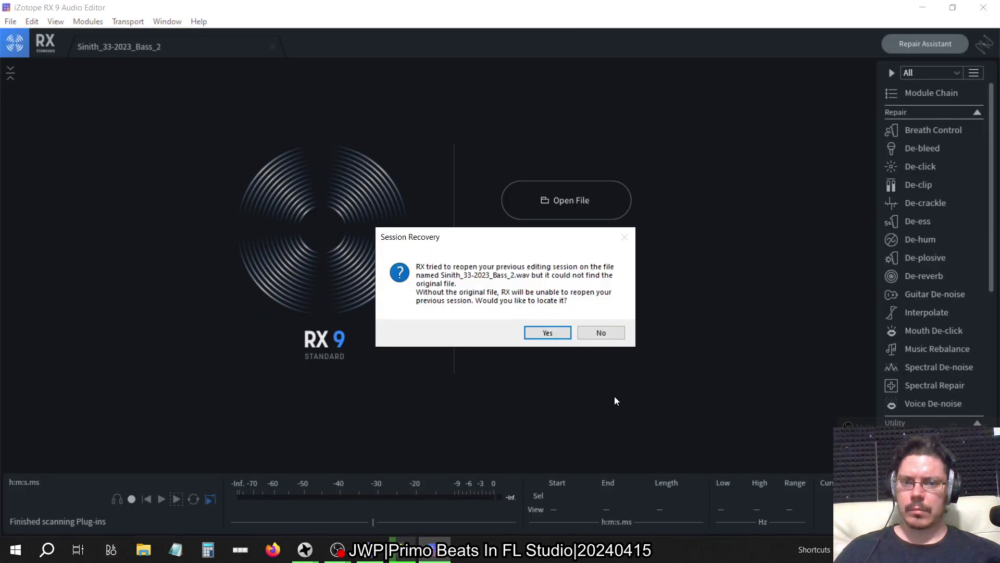
{"action": "left_click", "coordinate": [604, 333]}
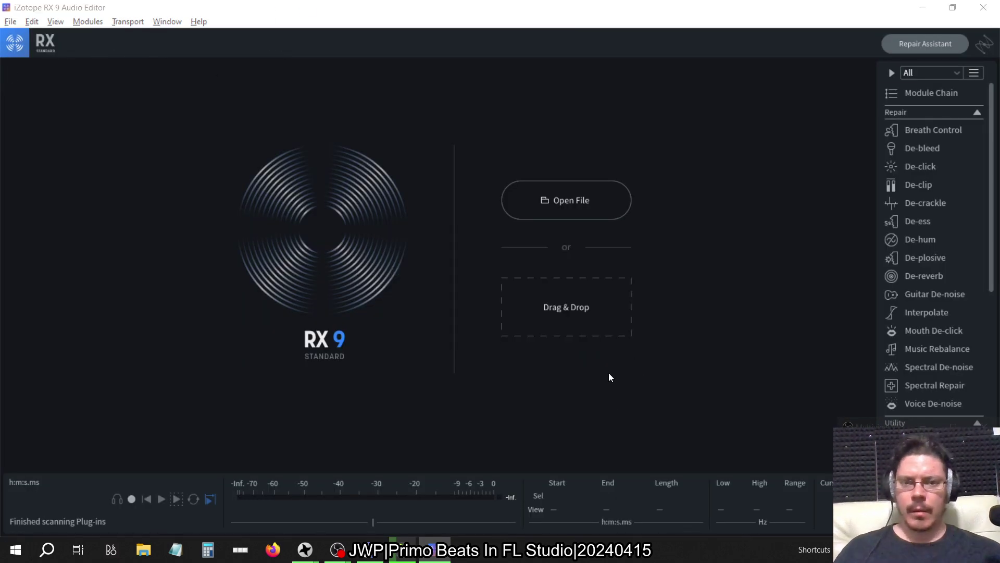
Switch back to FL Studio to check the progress of the WAV render.
{"action": "key", "text": "alt+Tab"}
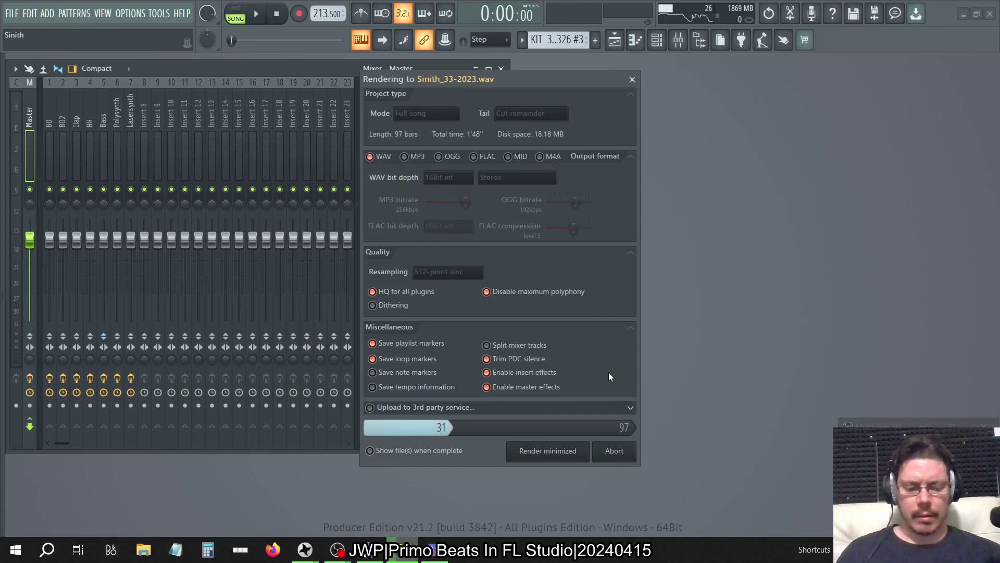
{"action": "key", "text": "alt+Tab"}
{"action": "key", "text": "alt+Tab"}
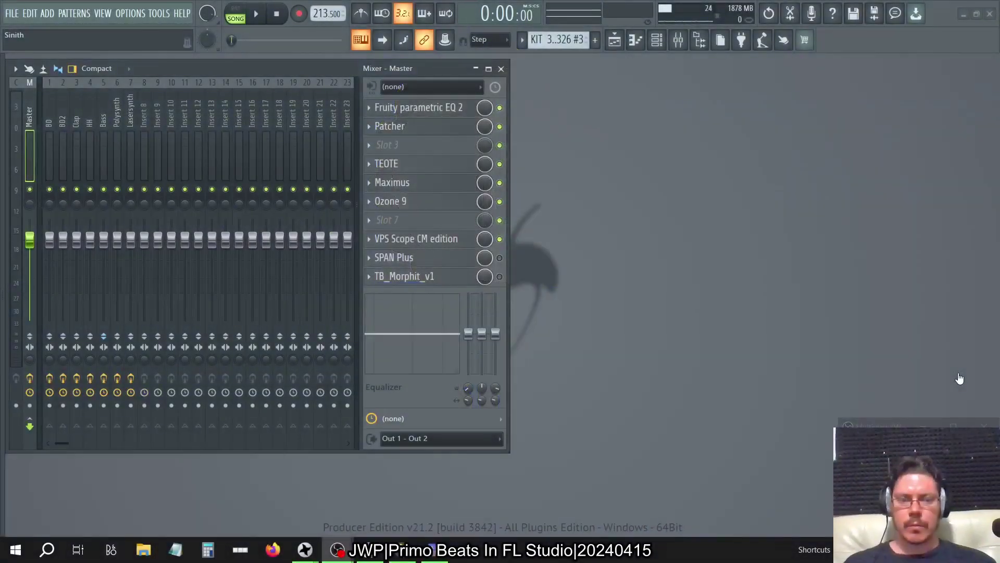
Switch to iZotope RX 9 and open Sinith_33-2023.wav from the PreCuts folder inside the Flp folder.
{"action": "key", "text": "alt+Tab"}
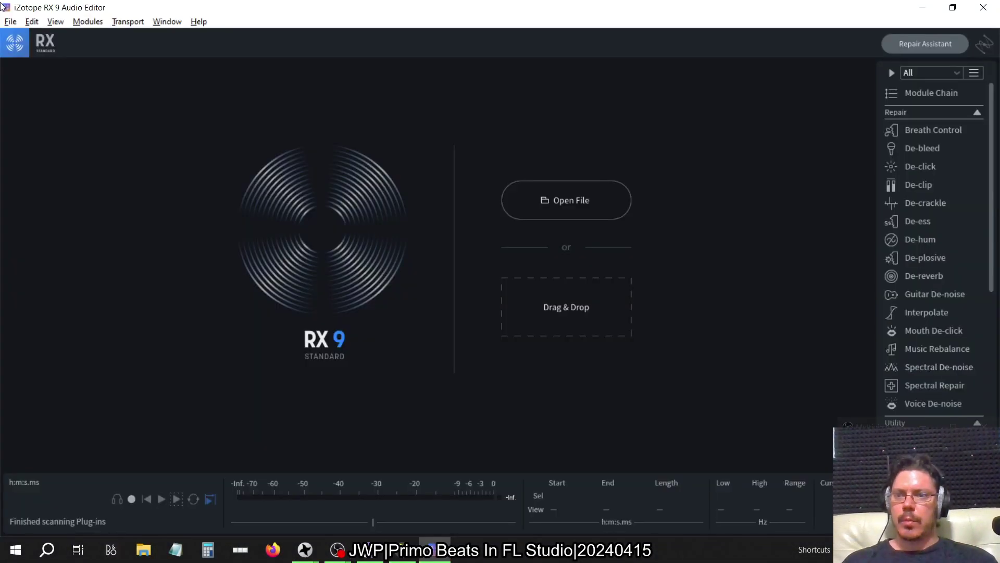
{"action": "left_click", "coordinate": [10, 21]}
{"action": "left_click", "coordinate": [26, 66]}
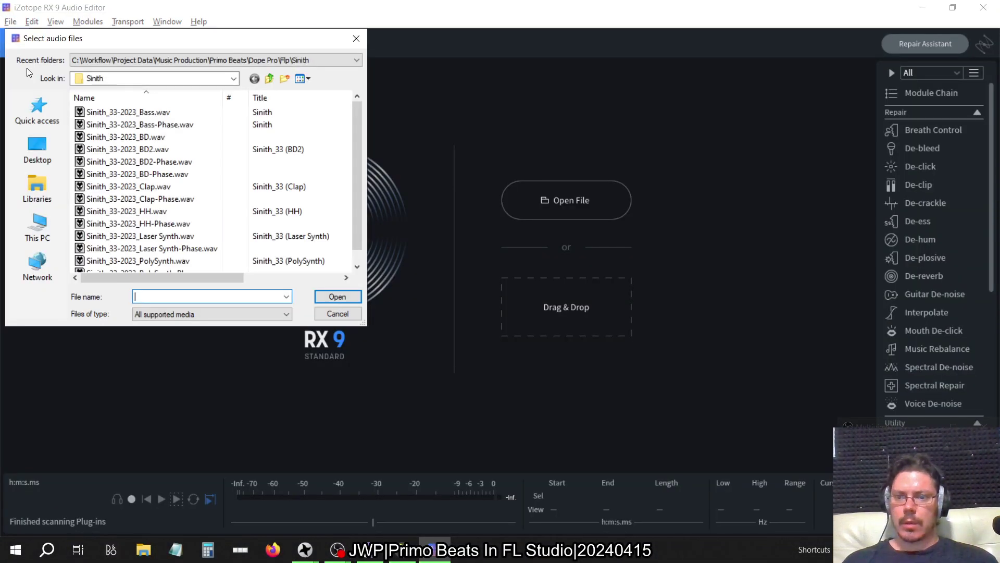
{"action": "left_click", "coordinate": [274, 79]}
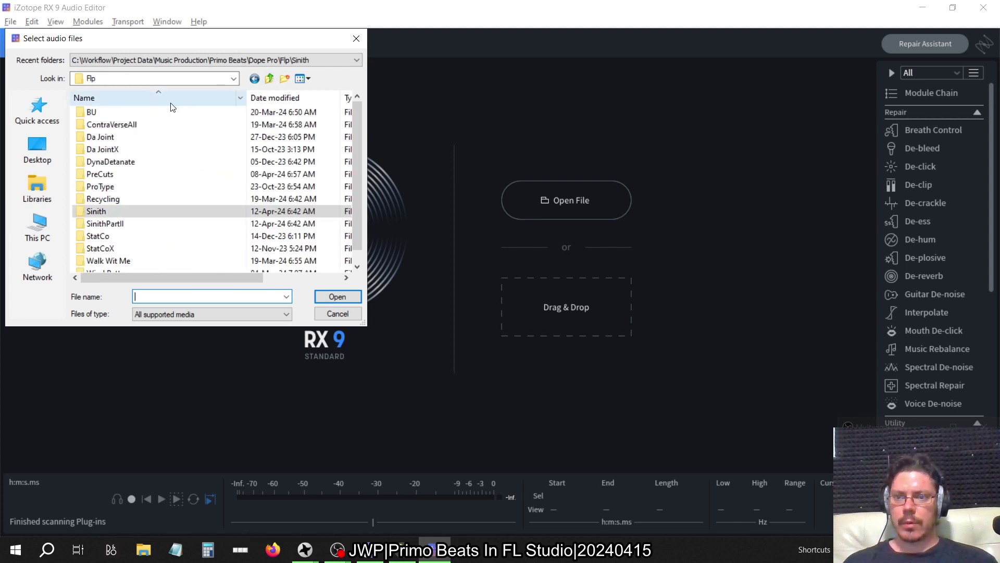
{"action": "double_click", "coordinate": [130, 171]}
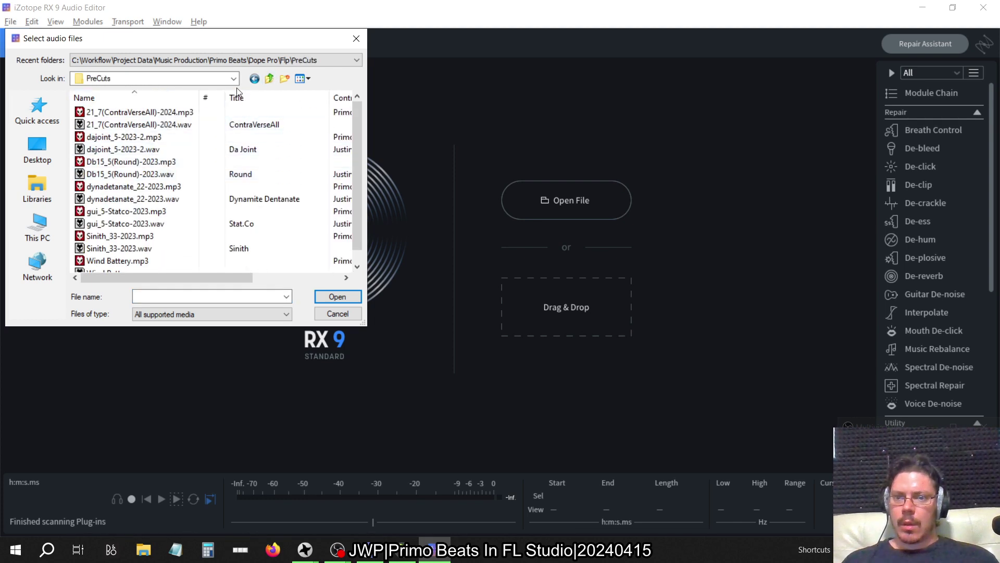
{"action": "scroll", "coordinate": [148, 203], "scroll_direction": "down", "scroll_amount": 1}
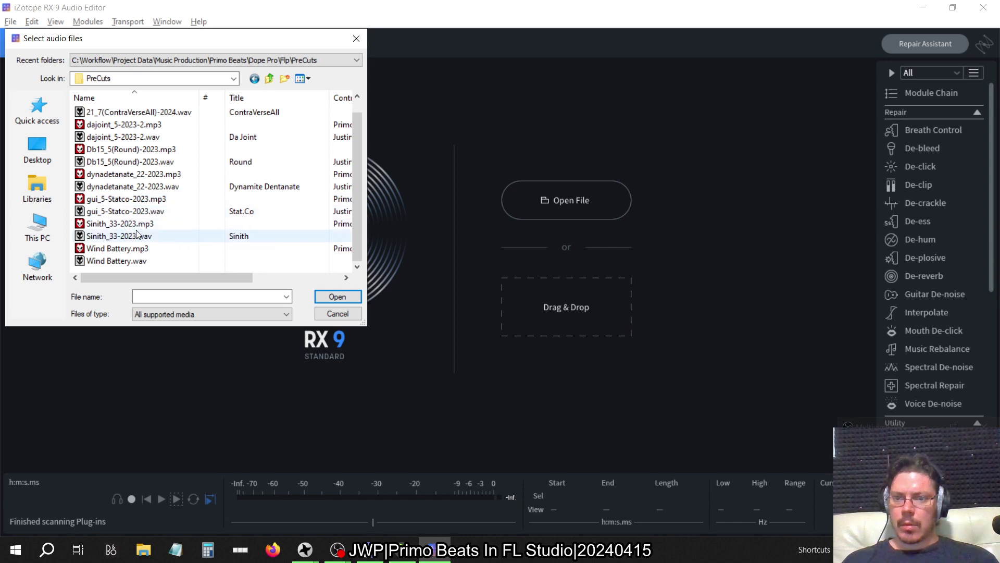
{"action": "left_click", "coordinate": [119, 236]}
{"action": "left_click", "coordinate": [341, 297]}
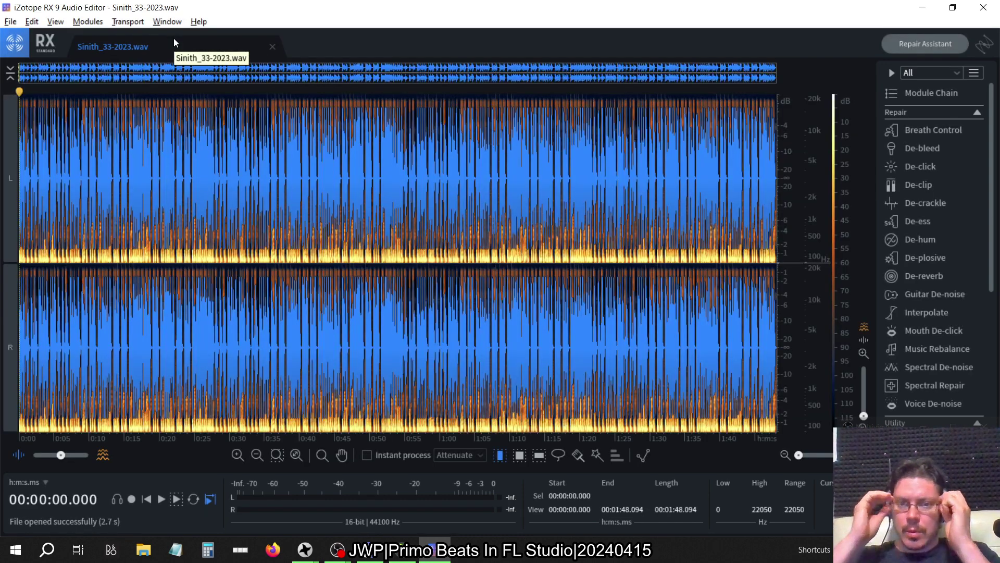
Bring up the Module Chain and open the settings of its Plug-in module.
{"action": "left_click", "coordinate": [168, 21]}
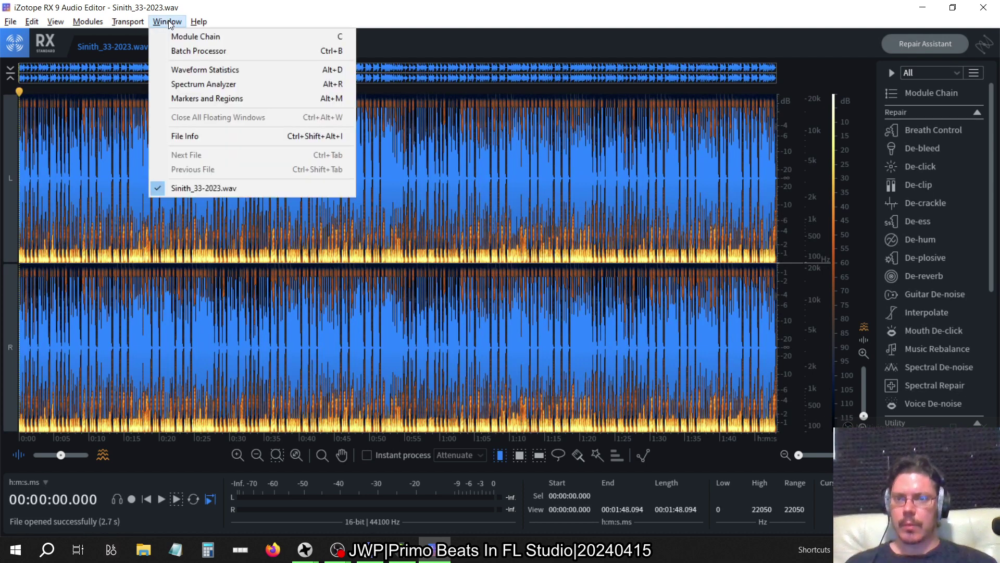
{"action": "left_click", "coordinate": [176, 35]}
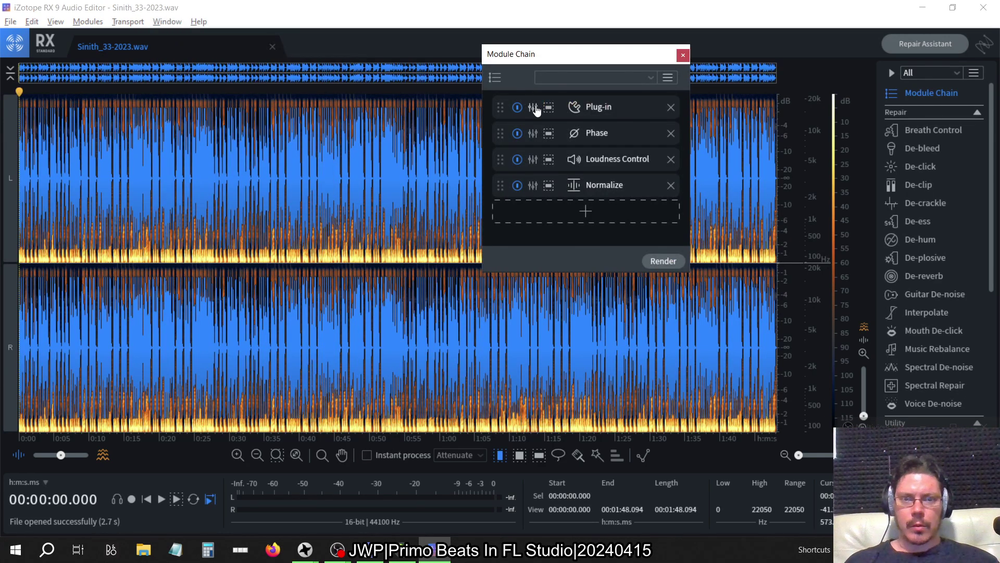
{"action": "left_click", "coordinate": [533, 107]}
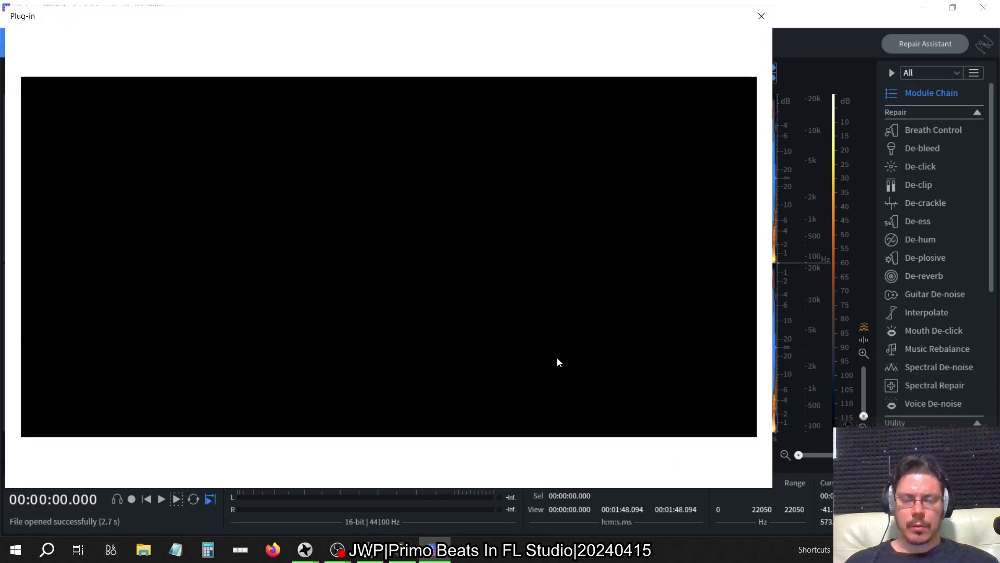